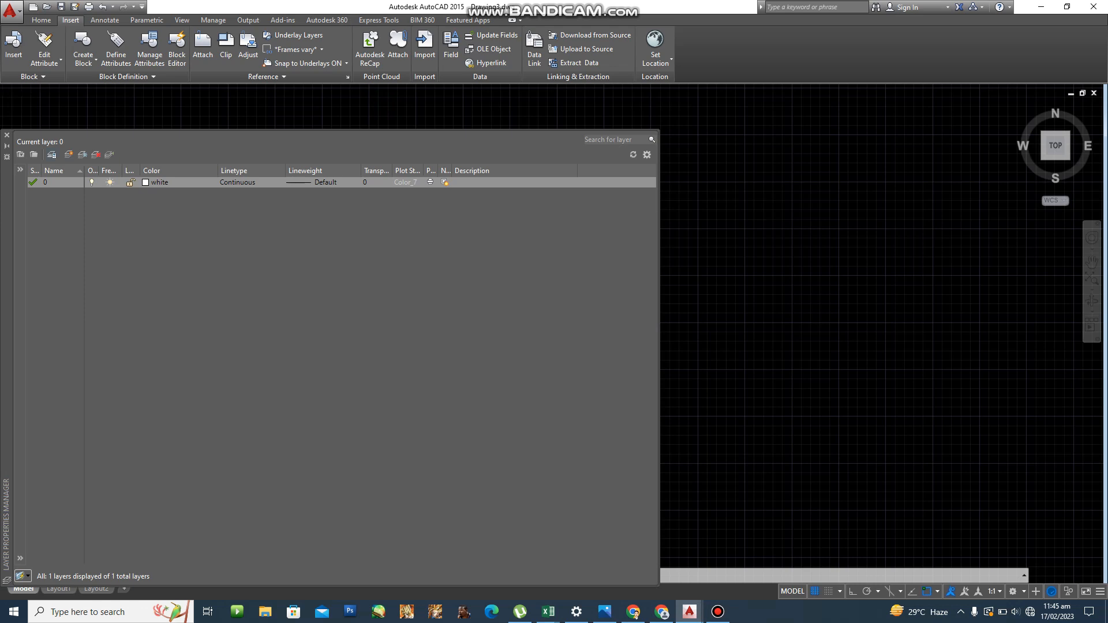
# Create a new layer named PAPER as the current layer and close the layer manager.
pyautogui.hotkey('alt', 'n')
pyautogui.write('PAPER')
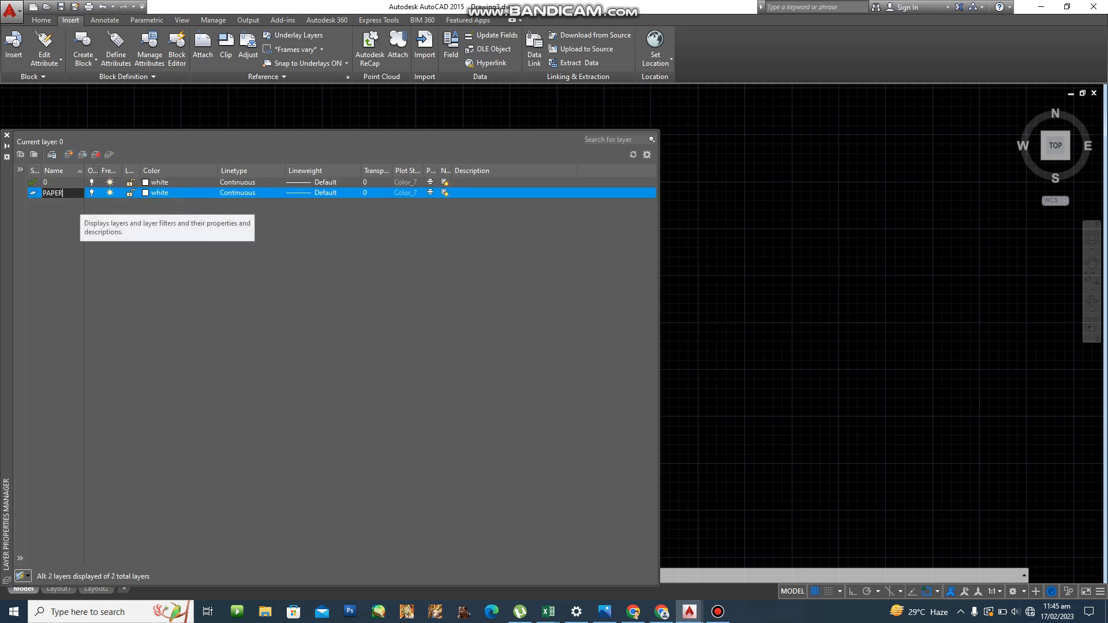
pyautogui.press('Return')
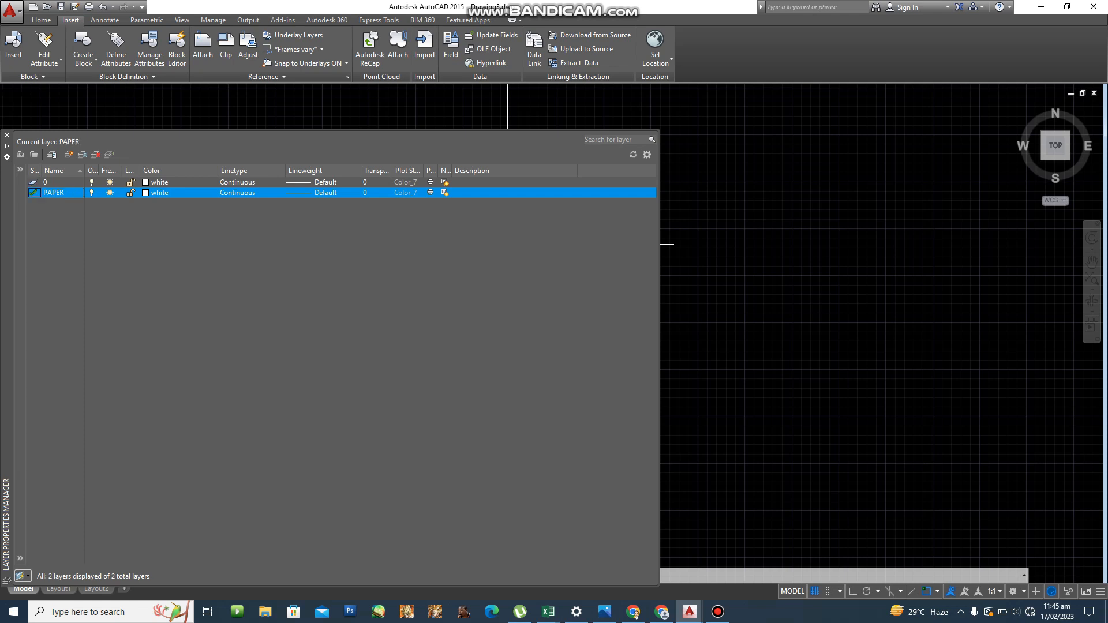
pyautogui.press('Escape')
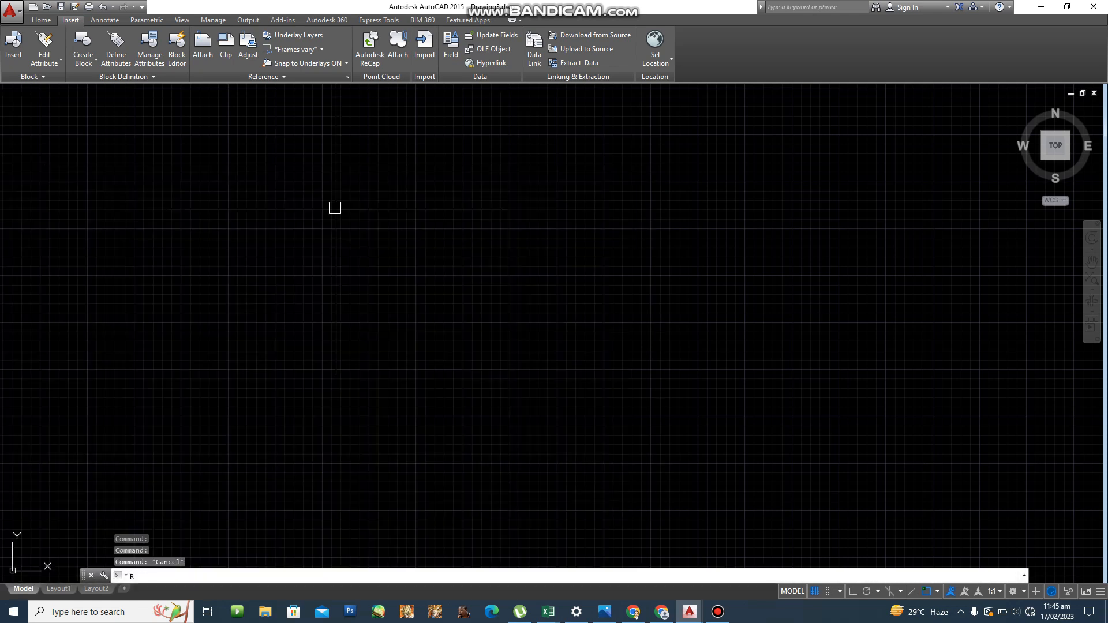
# Draw a 297 × 210 rectangle as the A4 sheet outline, then reopen the layer list with LA.
pyautogui.press('Return')
pyautogui.click(284, 503)
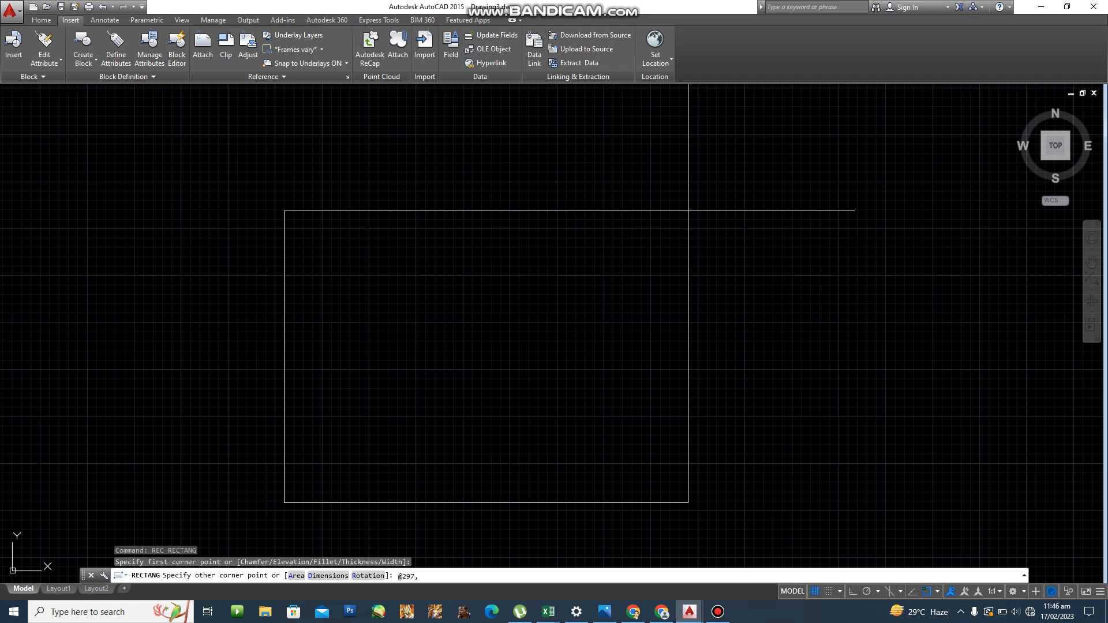
pyautogui.write('@297,210')
pyautogui.press('Return')
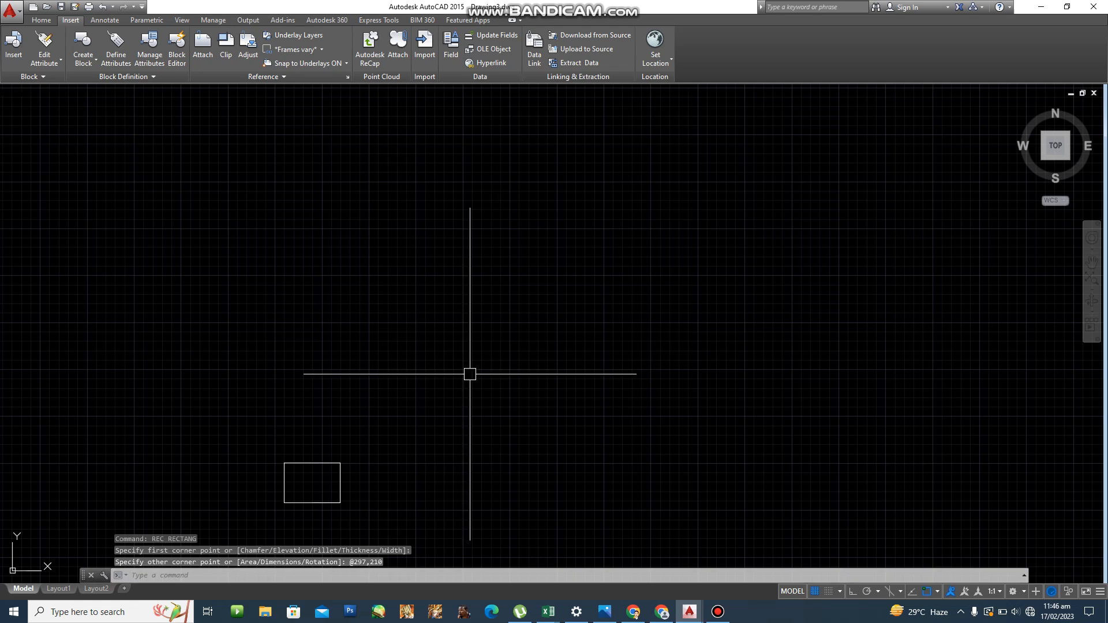
pyautogui.scroll(10, 294, 501)
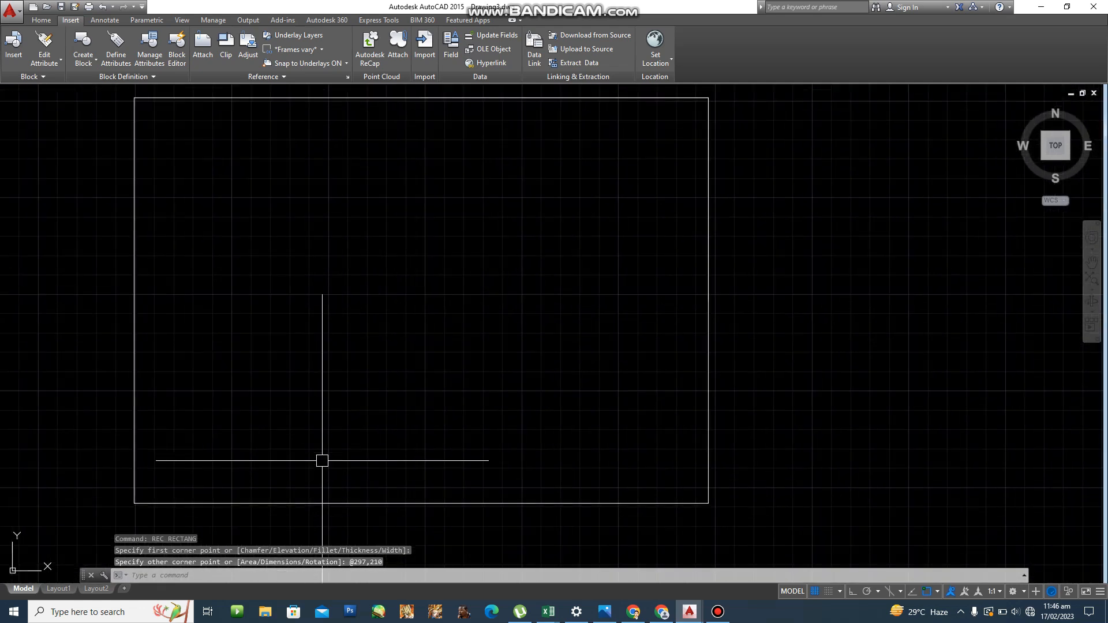
pyautogui.press('Escape')
pyautogui.press('Escape')
pyautogui.press('Escape')
pyautogui.write('L')
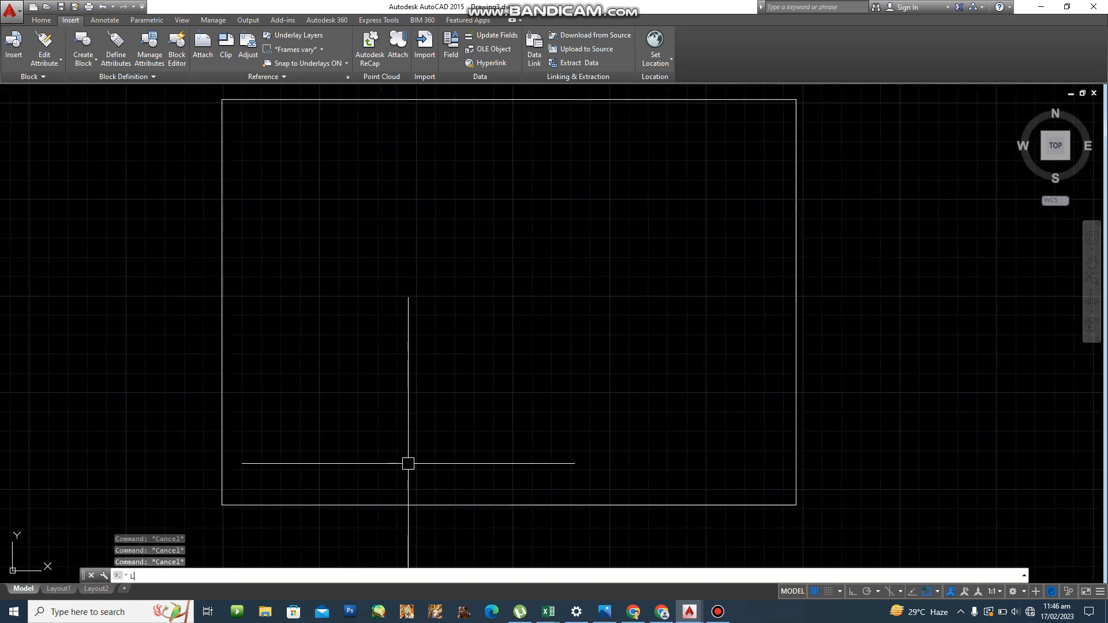
pyautogui.write('A')
pyautogui.press('Return')
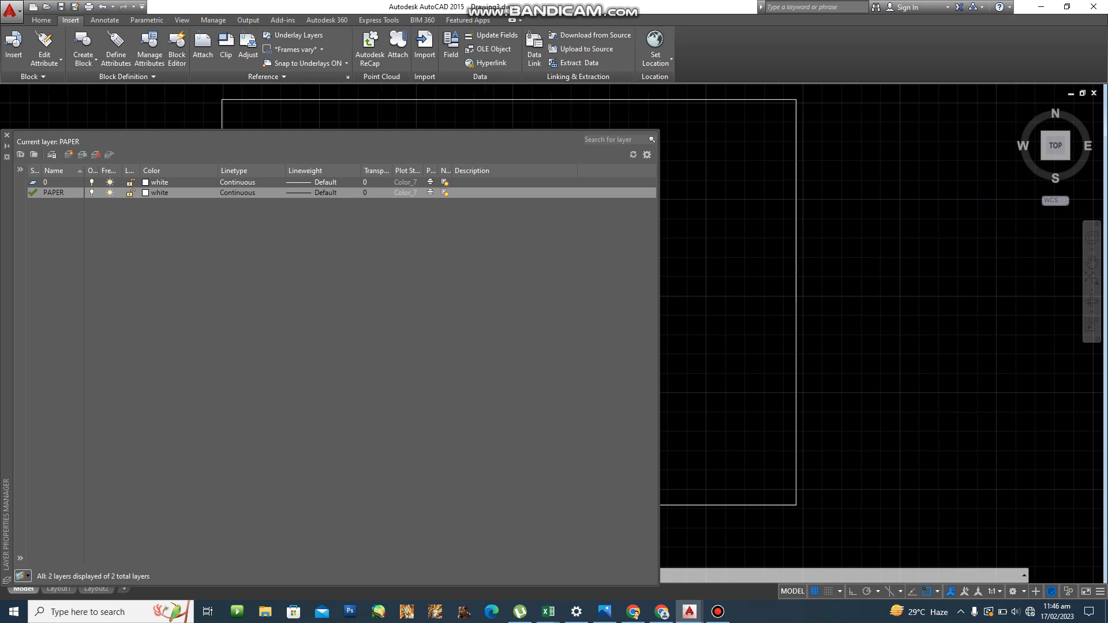
# Create a new layer named BORDER and colour it cyan.
pyautogui.click(68, 154)
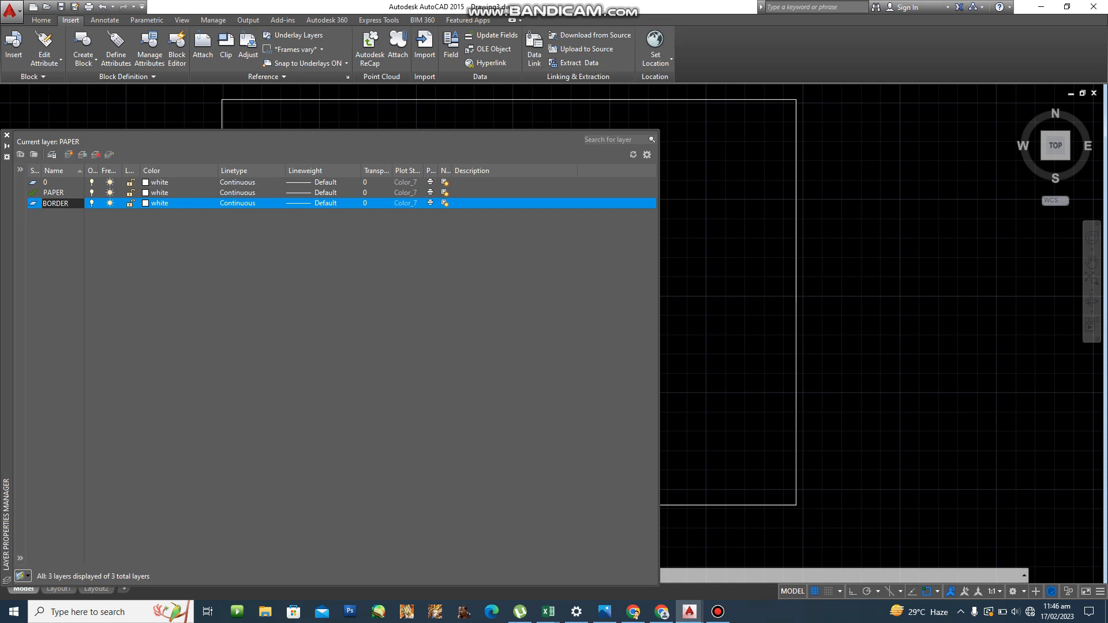
pyautogui.press('Return')
pyautogui.click(155, 203)
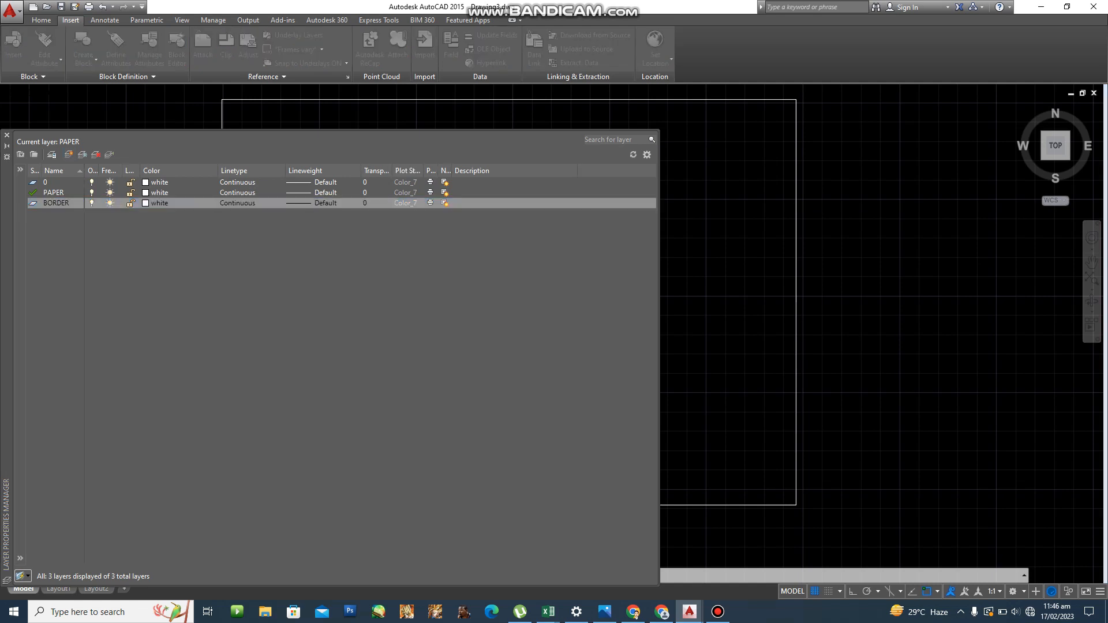
pyautogui.click(460, 304)
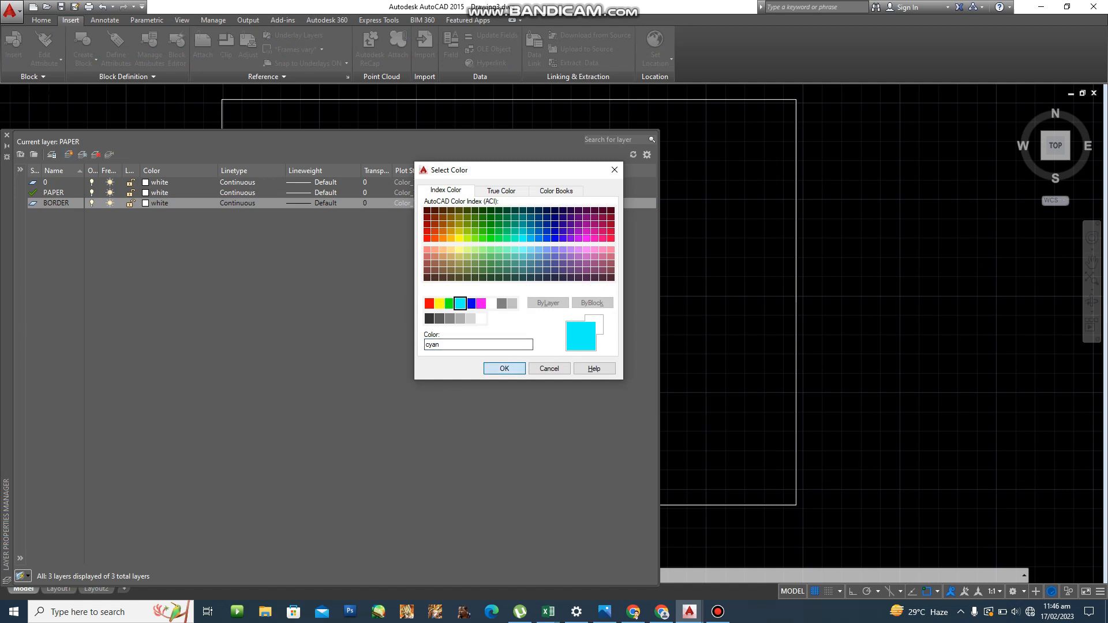
pyautogui.click(504, 368)
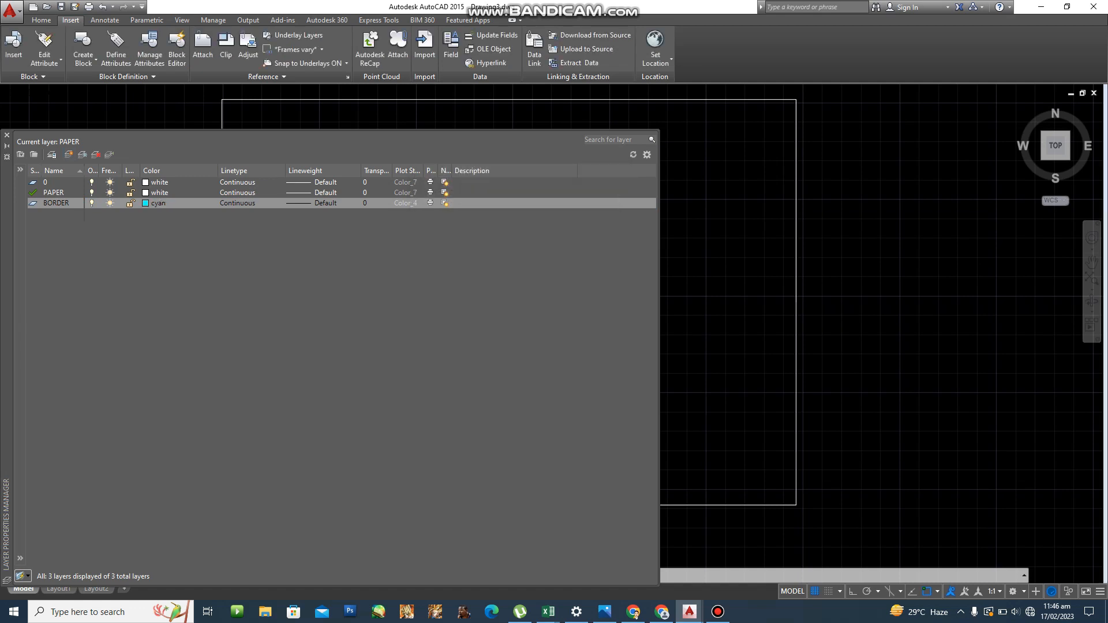
# Give the BORDER layer a 0.60 mm lineweight and close the layer manager.
pyautogui.click(324, 204)
pyautogui.scroll(-1, 520, 257)
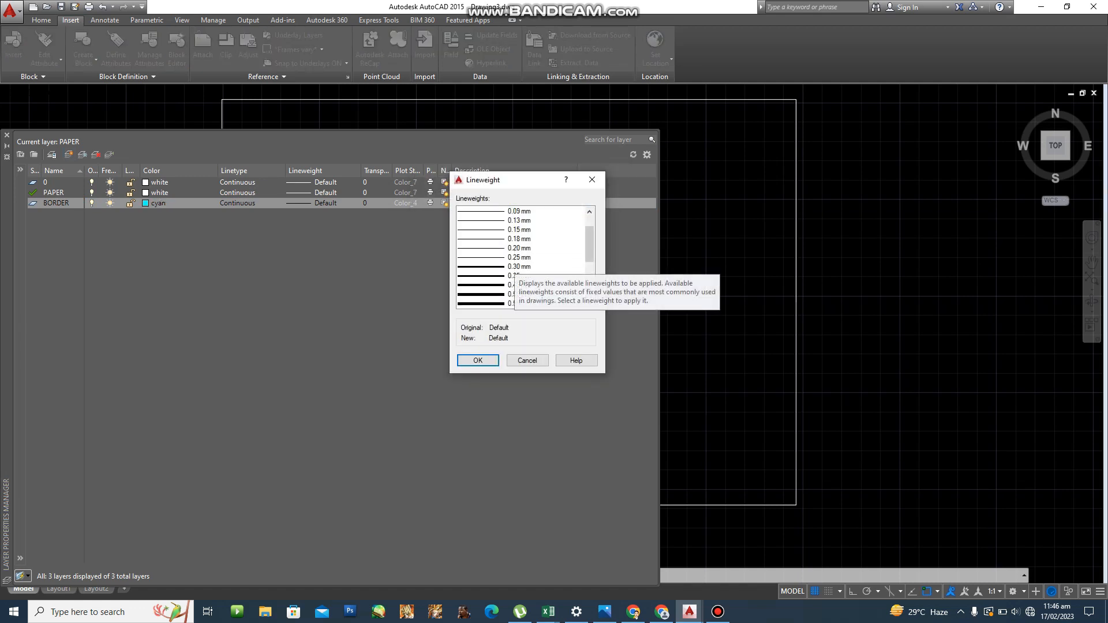
pyautogui.click(519, 294)
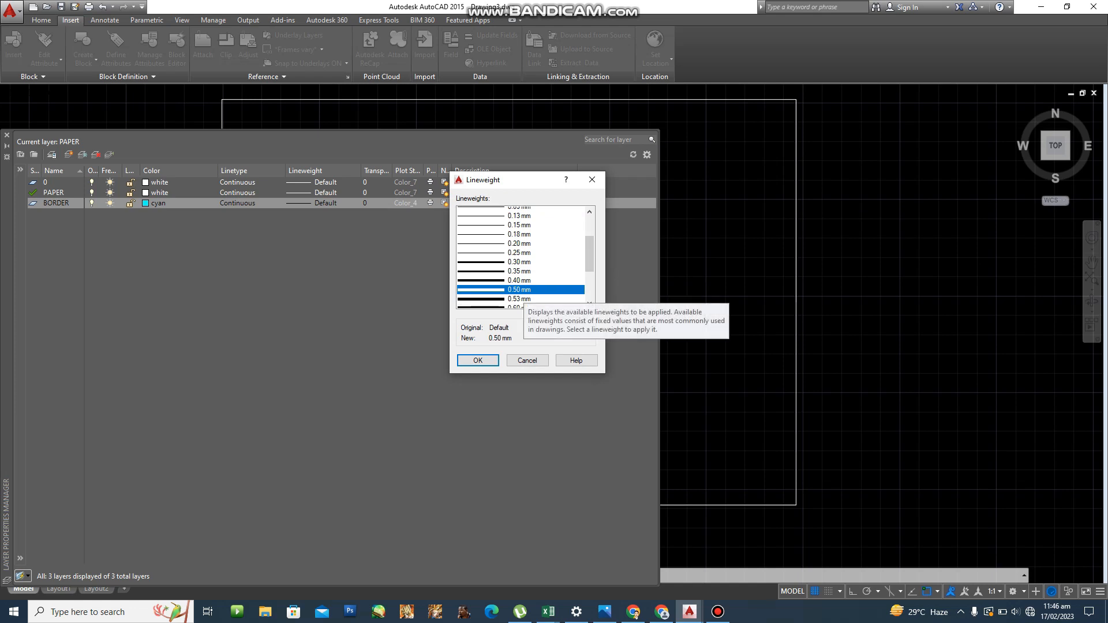
pyautogui.scroll(-1, 519, 289)
pyautogui.click(519, 285)
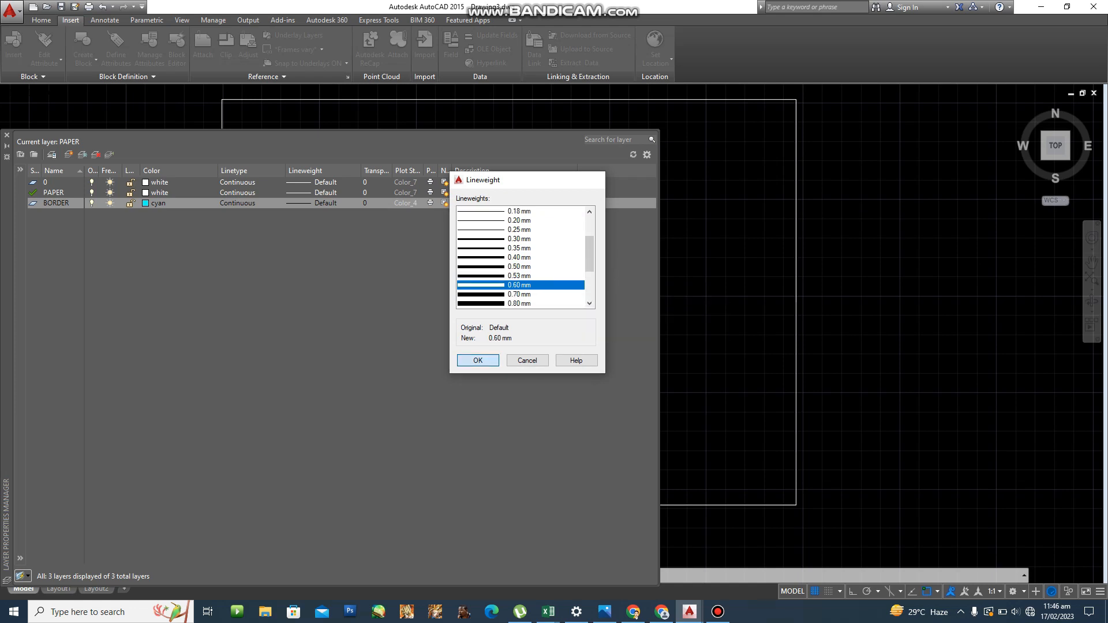
pyautogui.press('Return')
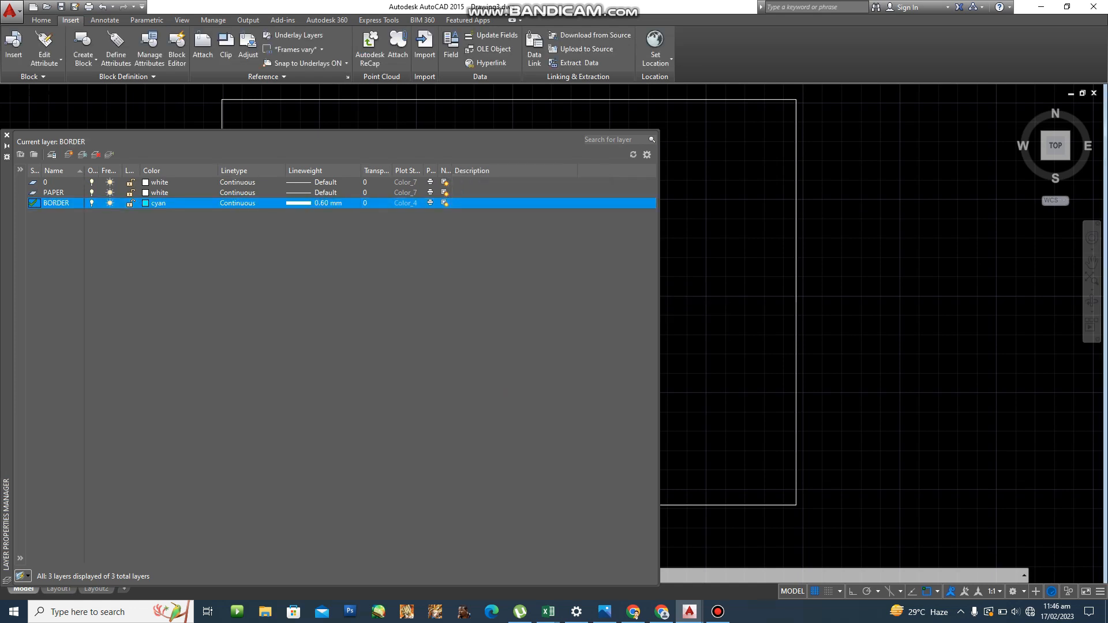
pyautogui.click(7, 135)
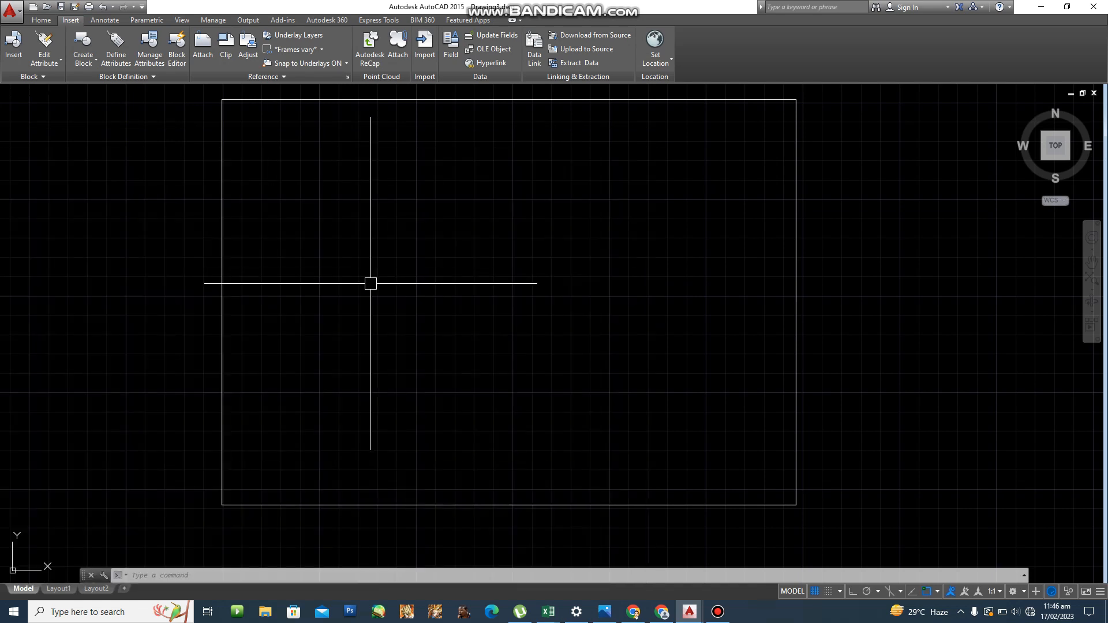
# Offset the sheet rectangle 10 units inward to form the inner border.
pyautogui.write('o')
pyautogui.press('Return')
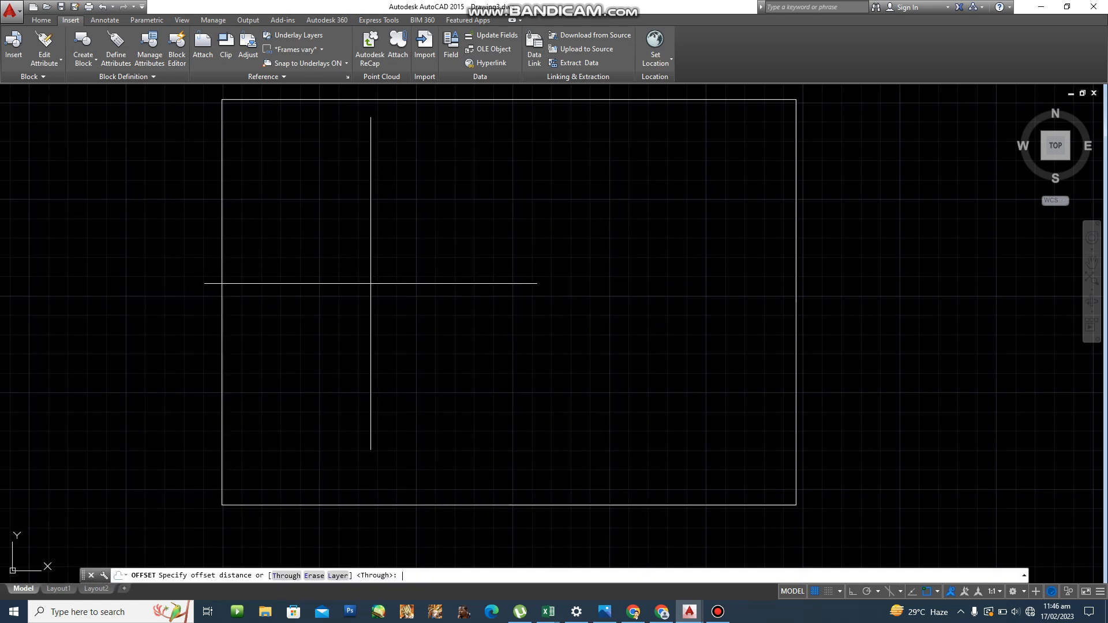
pyautogui.write('10')
pyautogui.press('Return')
pyautogui.click(220, 251)
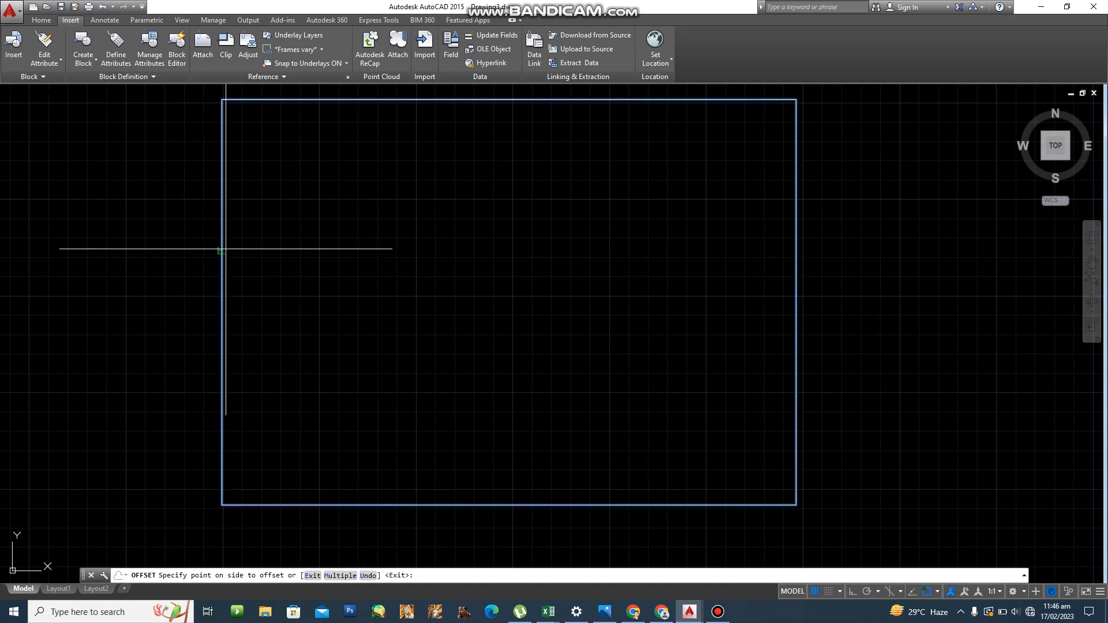
pyautogui.click(314, 246)
pyautogui.press('Return')
# Move the inner rectangle onto the BORDER layer via its Properties.
pyautogui.click(310, 485)
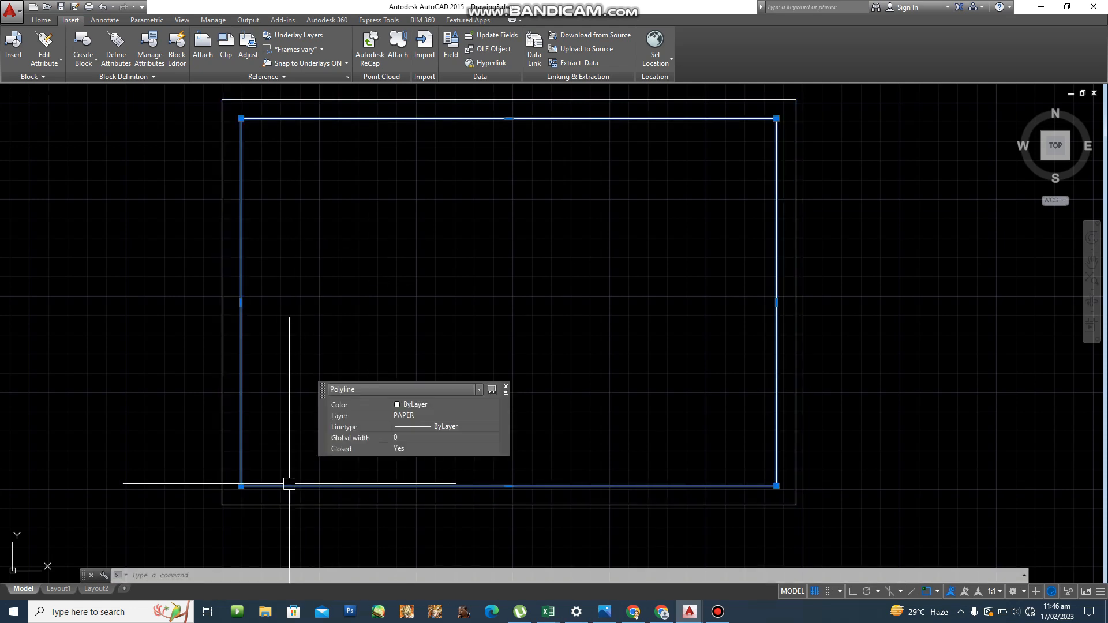
pyautogui.rightClick(293, 484)
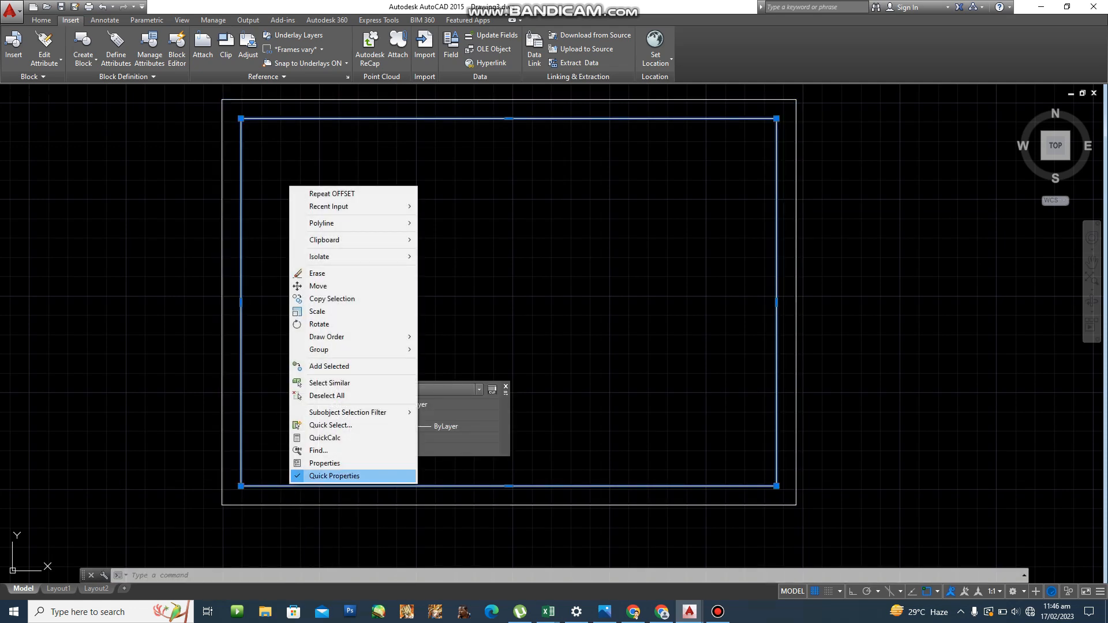
pyautogui.click(325, 463)
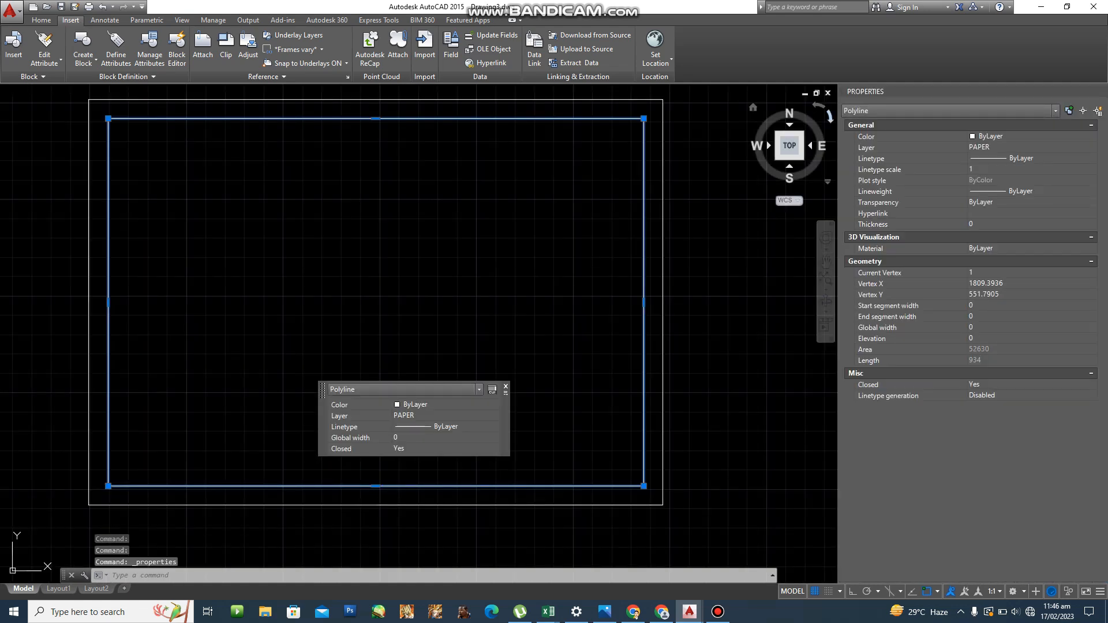
pyautogui.click(1092, 147)
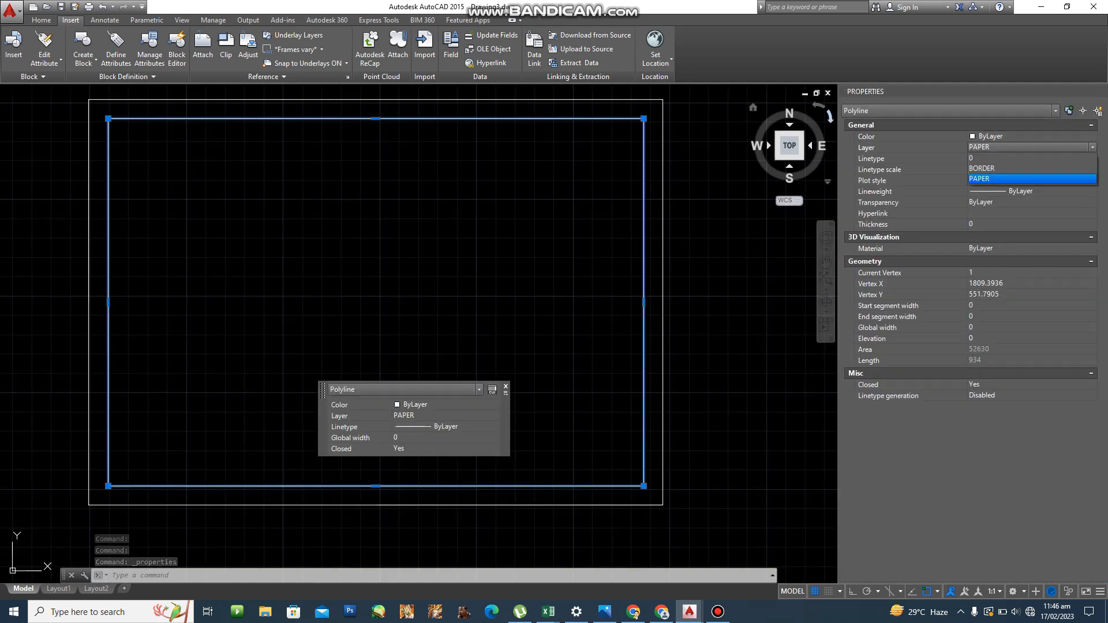
pyautogui.click(1031, 169)
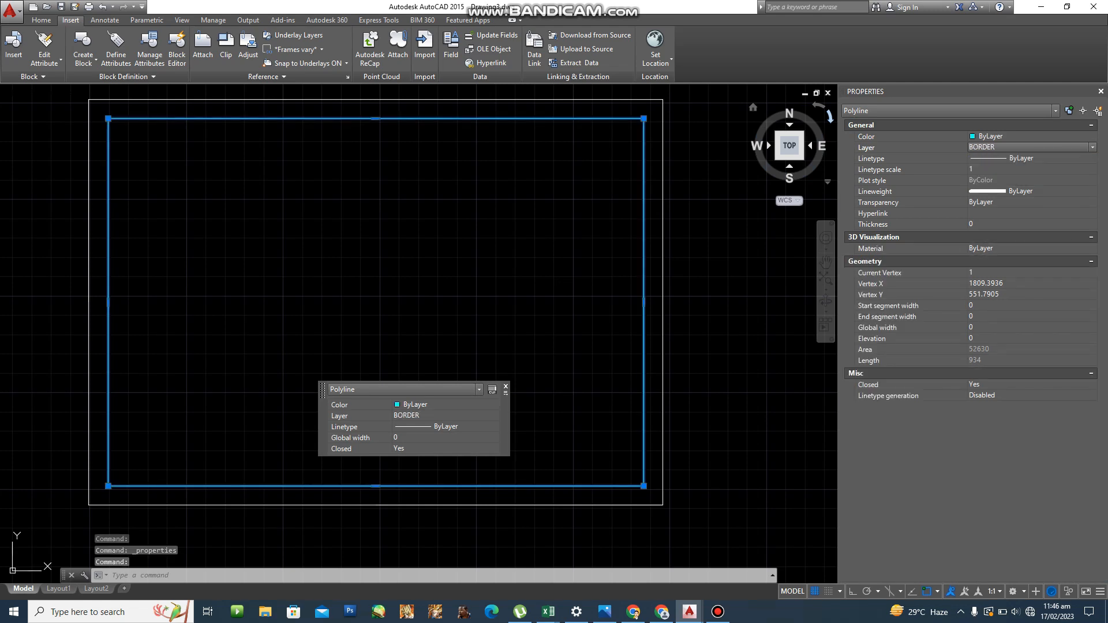
pyautogui.click(1100, 92)
pyautogui.press('Escape')
pyautogui.press('Escape')
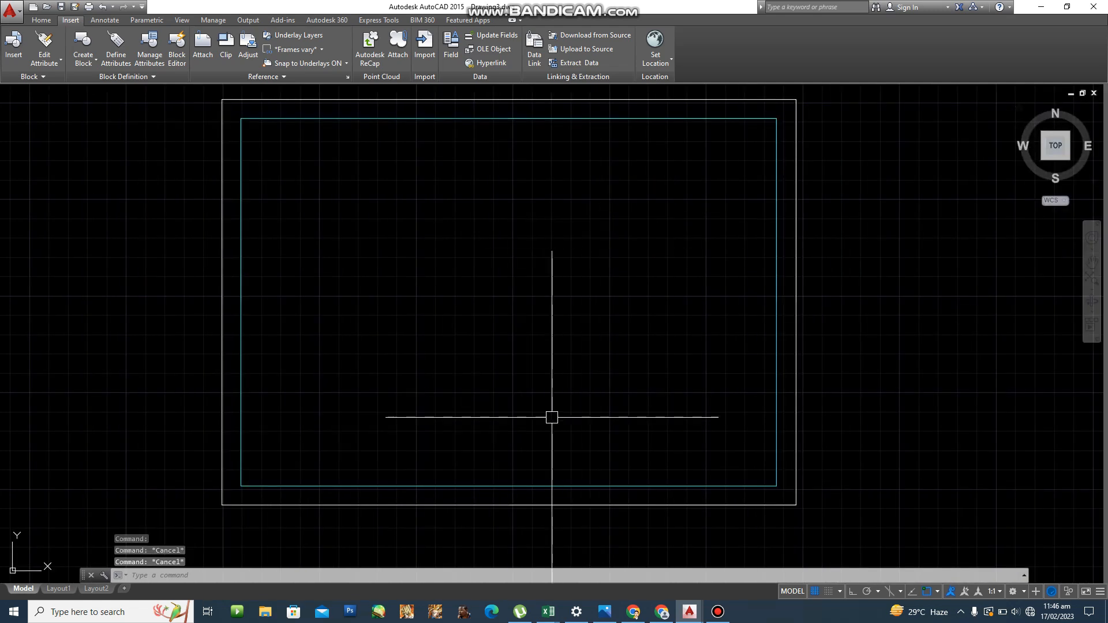
pyautogui.scroll(2, 542, 430)
pyautogui.moveTo(542, 430); pyautogui.dragTo(613, 340, button='middle')
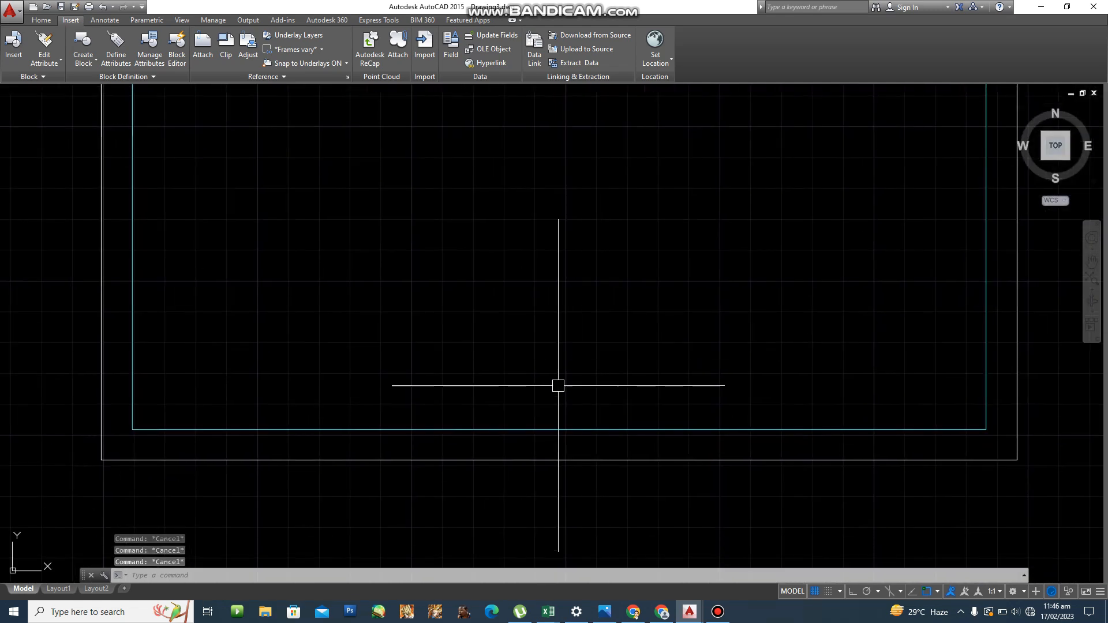
pyautogui.write('x')
pyautogui.press('Return')
pyautogui.click(528, 427)
pyautogui.press('Return')
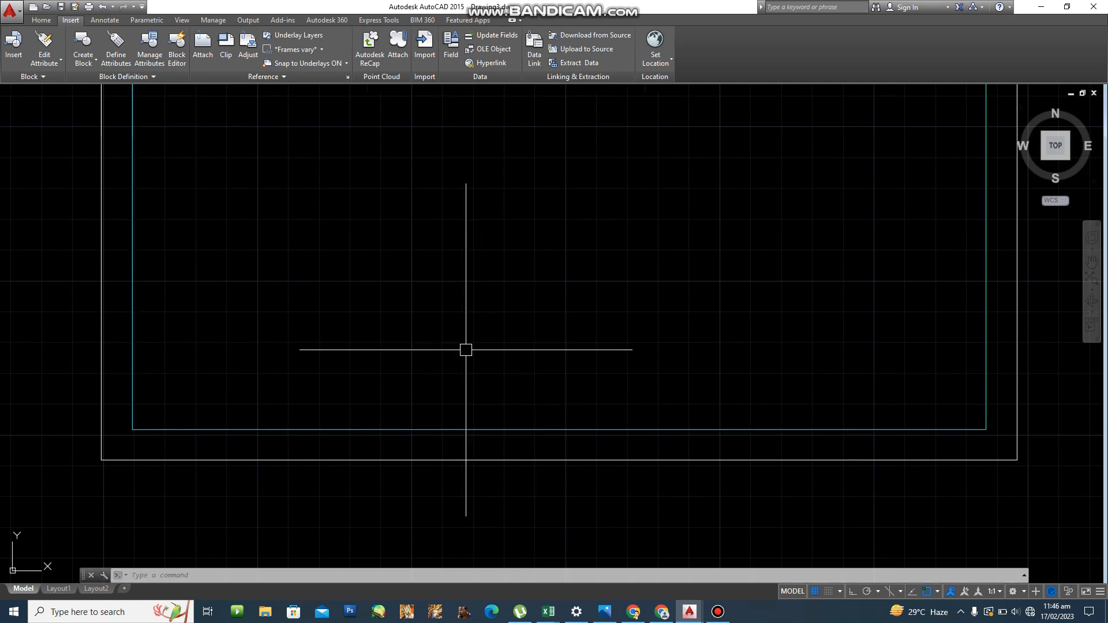
pyautogui.moveTo(465, 348); pyautogui.dragTo(485, 372, button='middle')
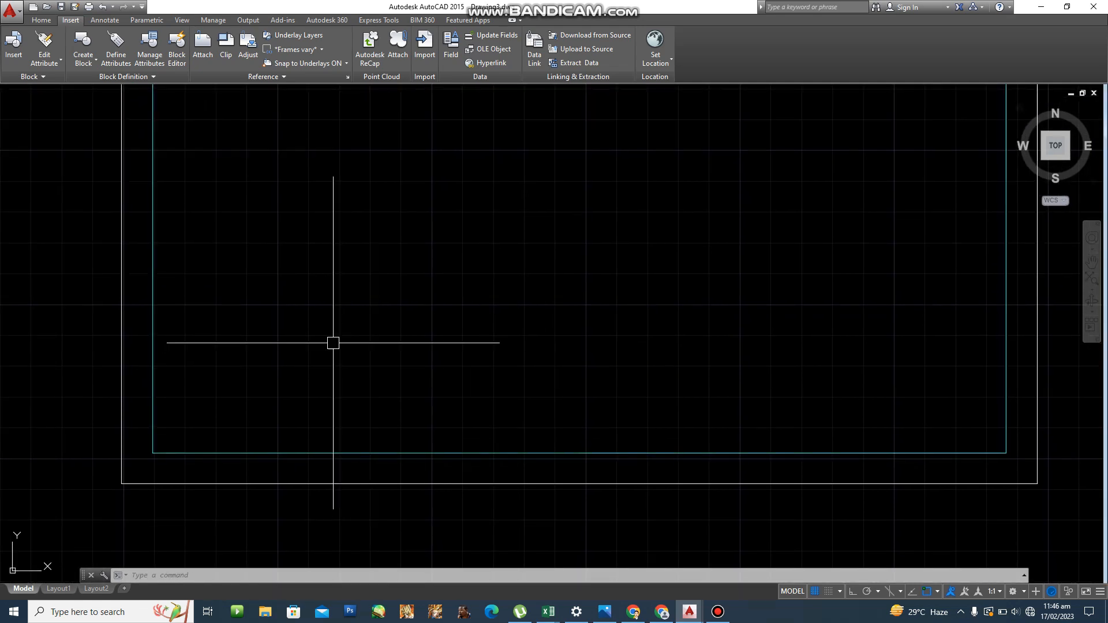
pyautogui.write('o')
pyautogui.press('Return')
pyautogui.write('20')
pyautogui.press('Return')
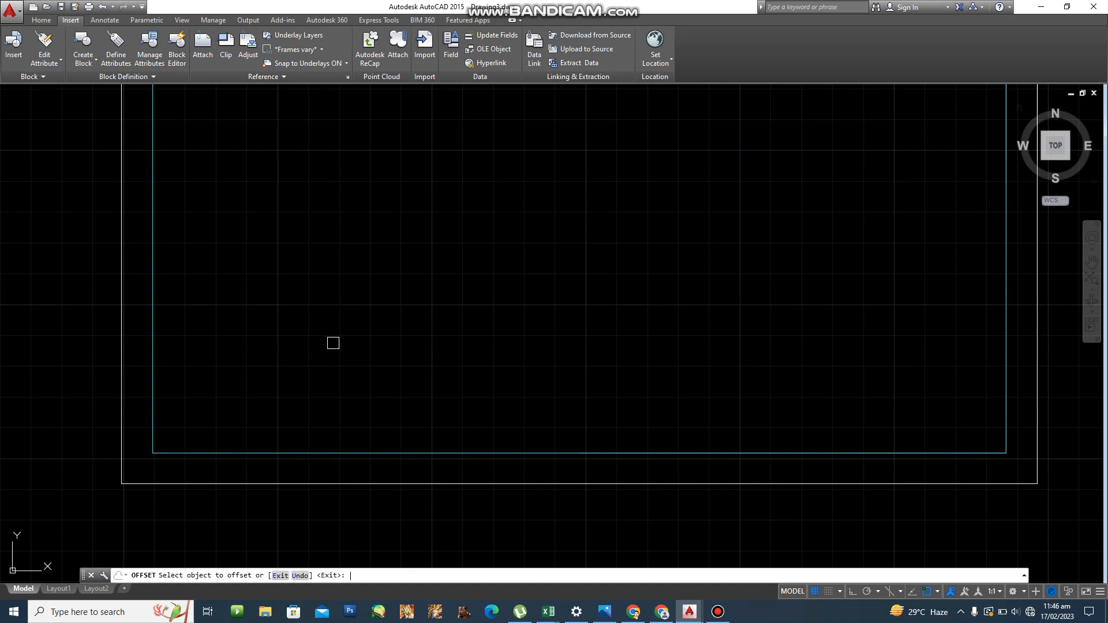
pyautogui.click(316, 453)
pyautogui.click(336, 384)
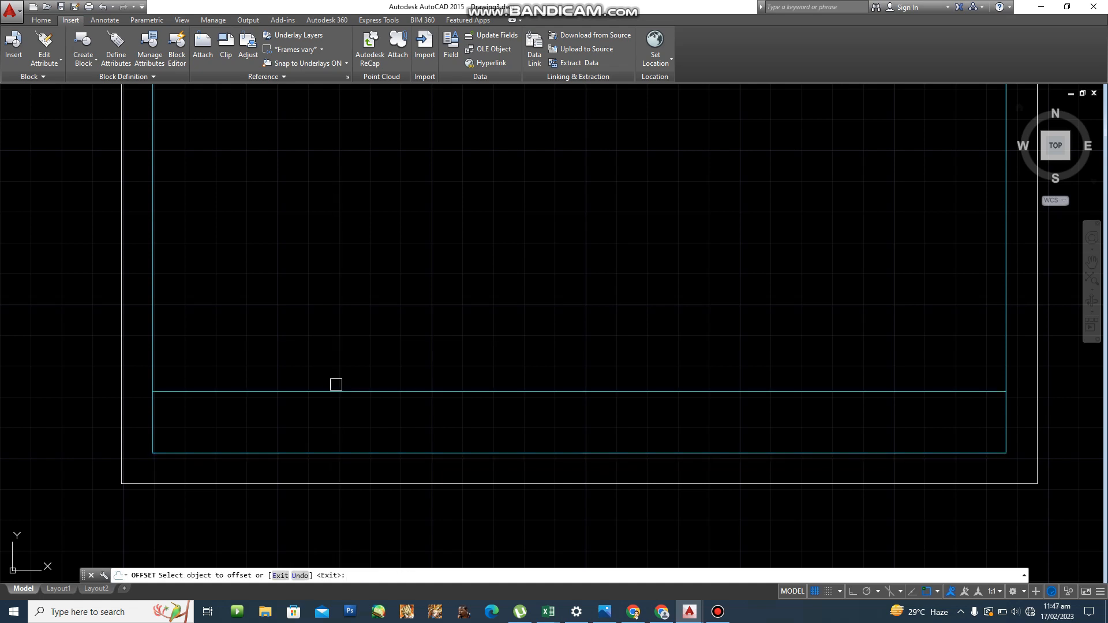
pyautogui.press('Return')
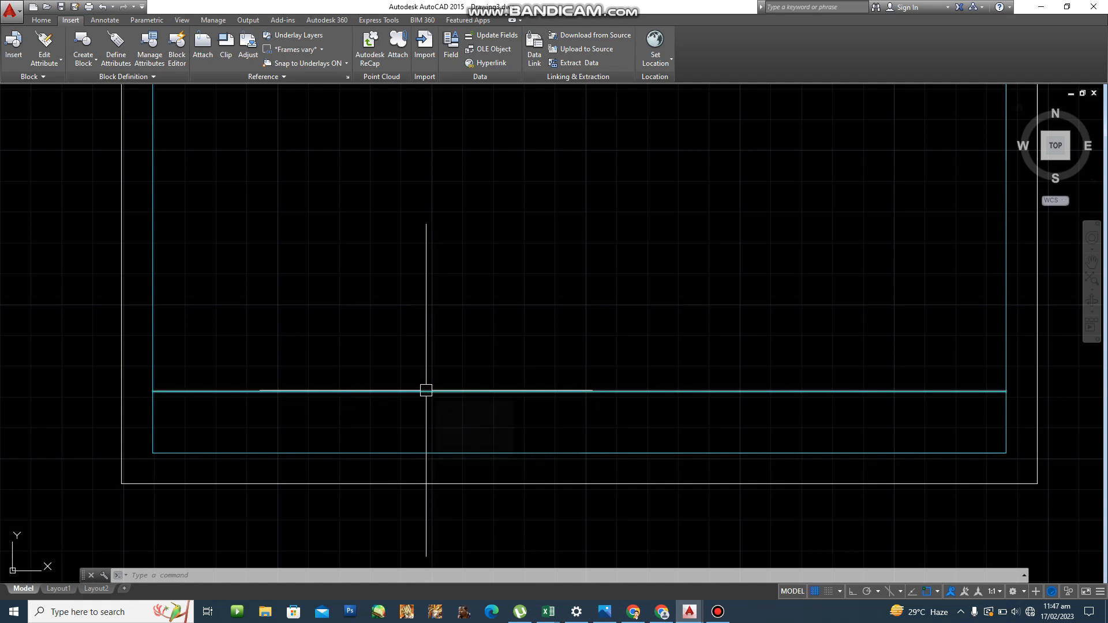
pyautogui.scroll(2, 426, 399)
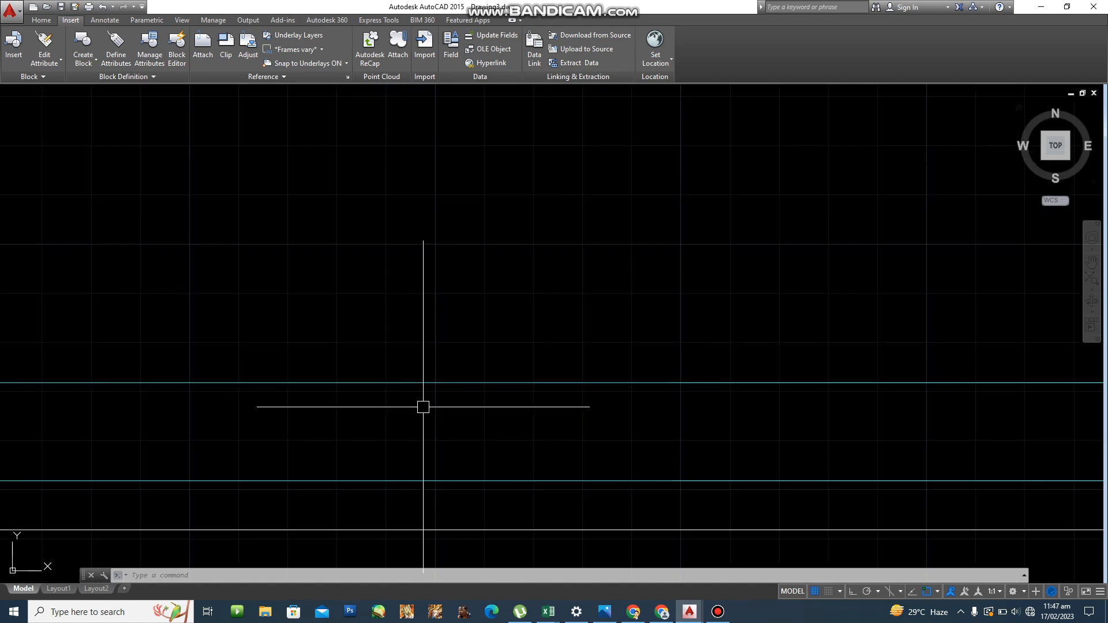
pyautogui.scroll(-2, 425, 405)
pyautogui.moveTo(376, 446); pyautogui.dragTo(362, 482, button='middle')
pyautogui.press('Escape')
pyautogui.press('Escape')
pyautogui.press('Escape')
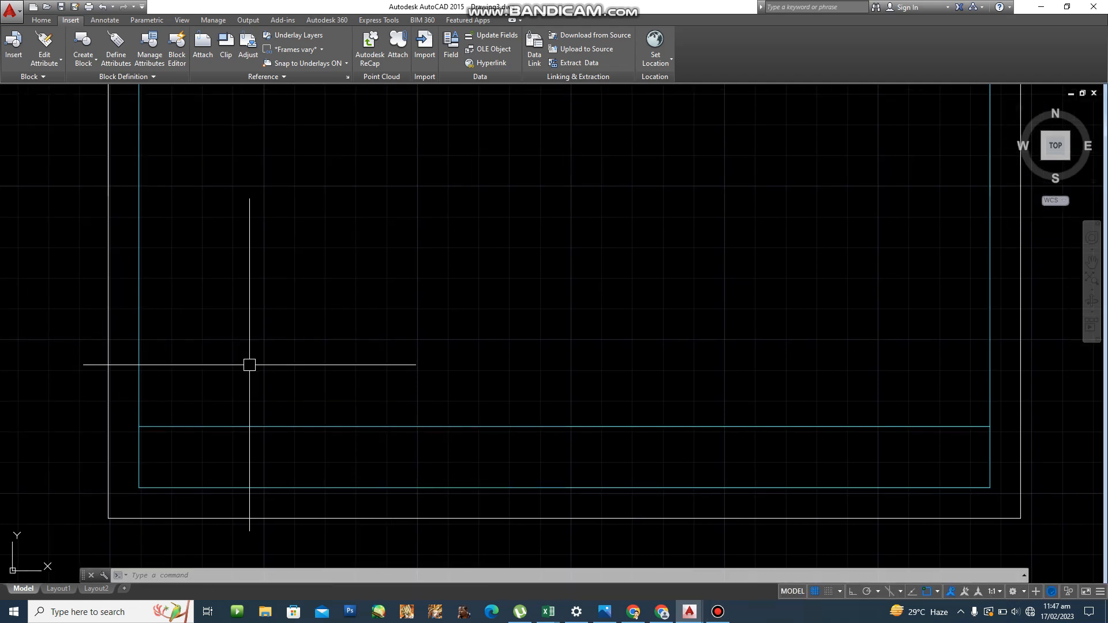
pyautogui.press('Escape')
pyautogui.press('Escape')
pyautogui.press('Escape')
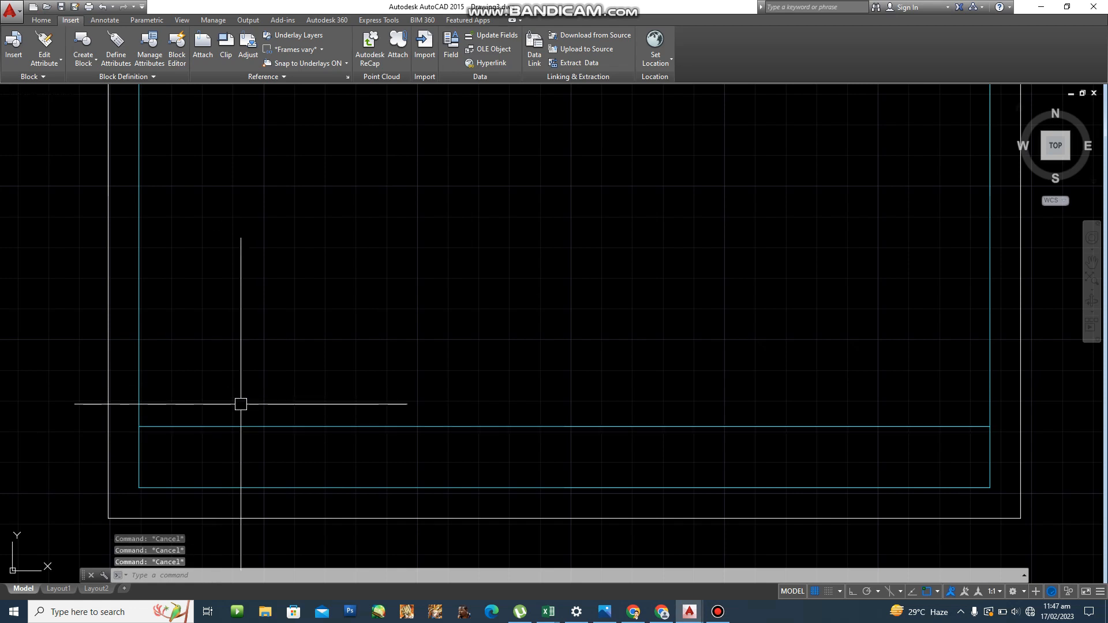
pyautogui.write('o')
# Offset the left border line three times at 60-unit spacing to create vertical dividers.
pyautogui.press('Return')
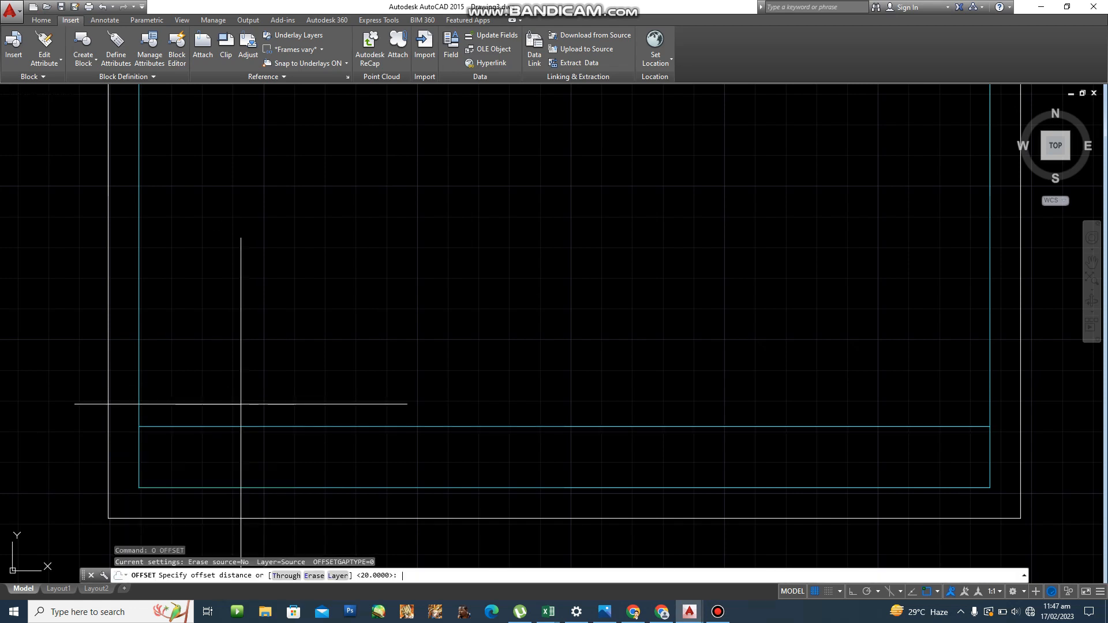
pyautogui.write('60')
pyautogui.press('Return')
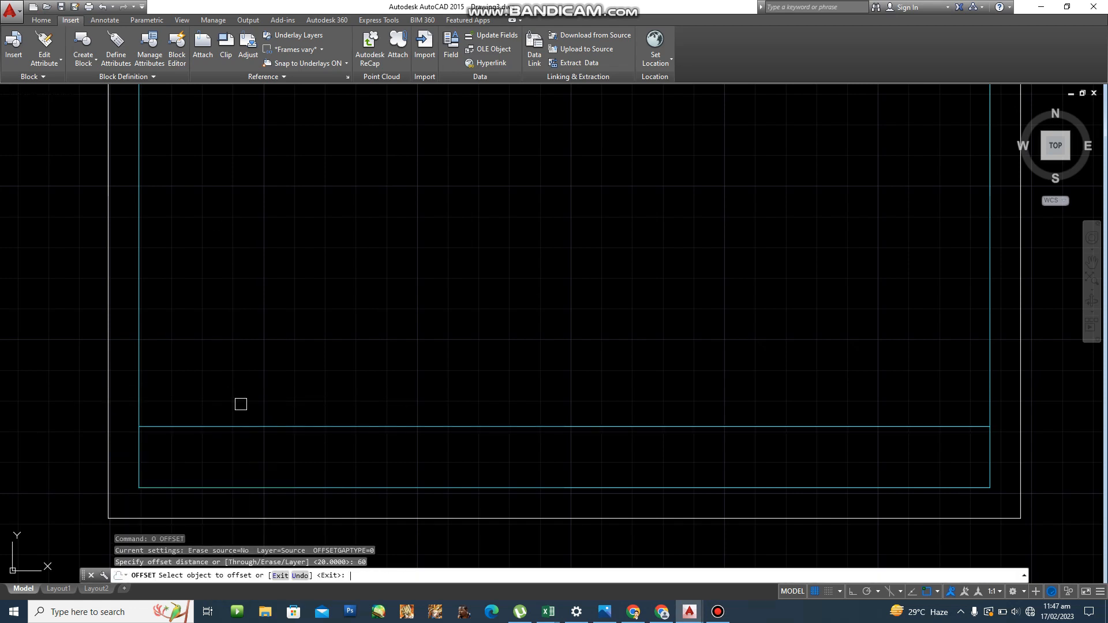
pyautogui.click(142, 351)
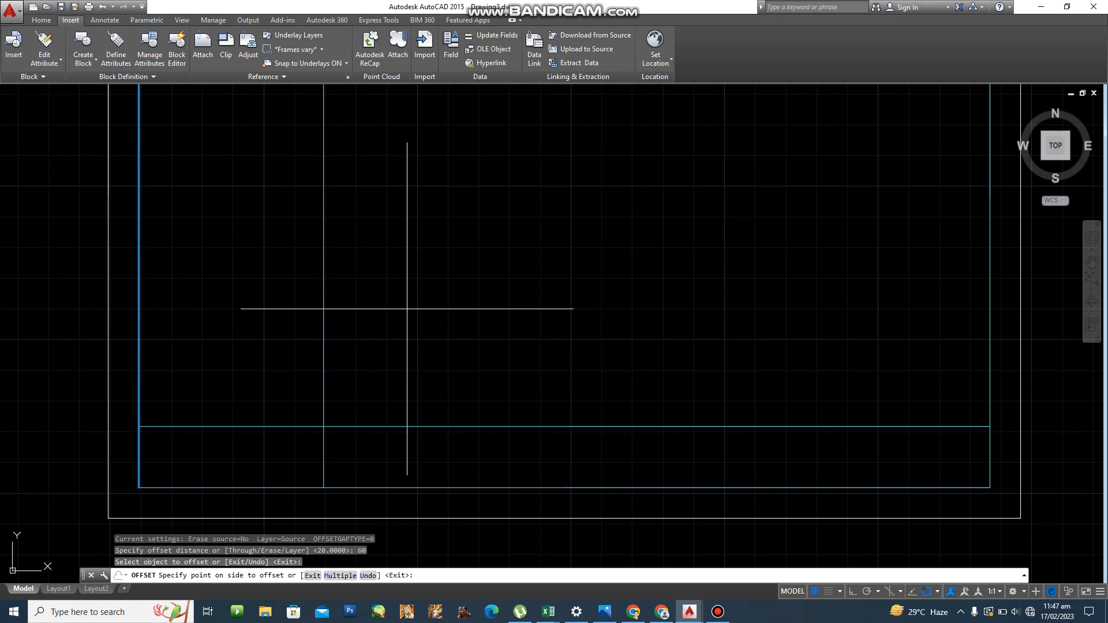
pyautogui.click(407, 308)
pyautogui.click(325, 315)
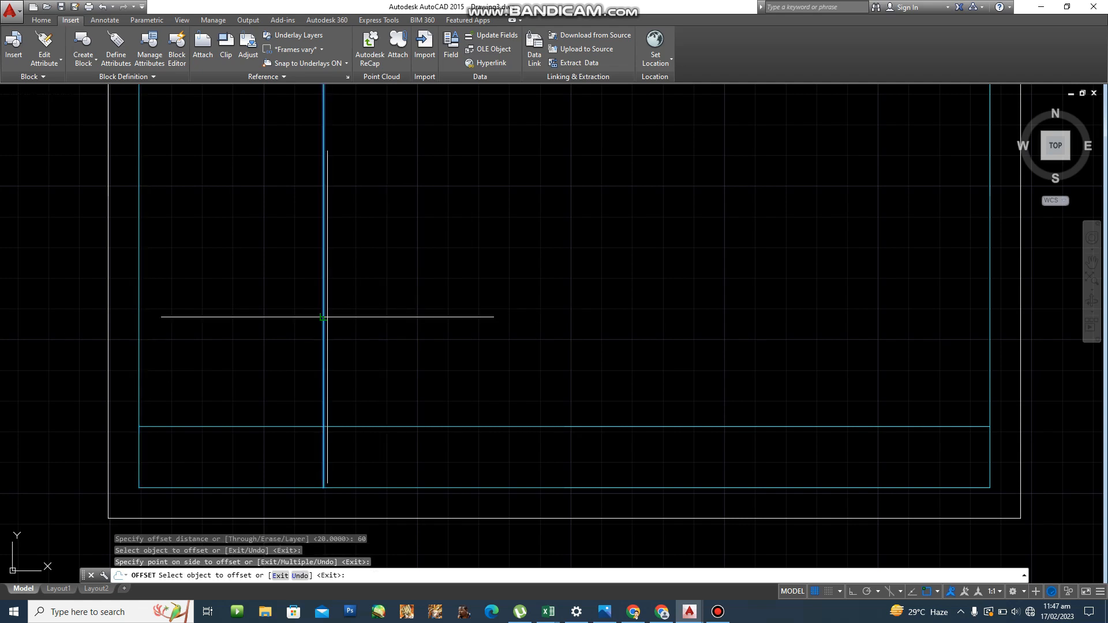
pyautogui.click(526, 309)
pyautogui.click(508, 309)
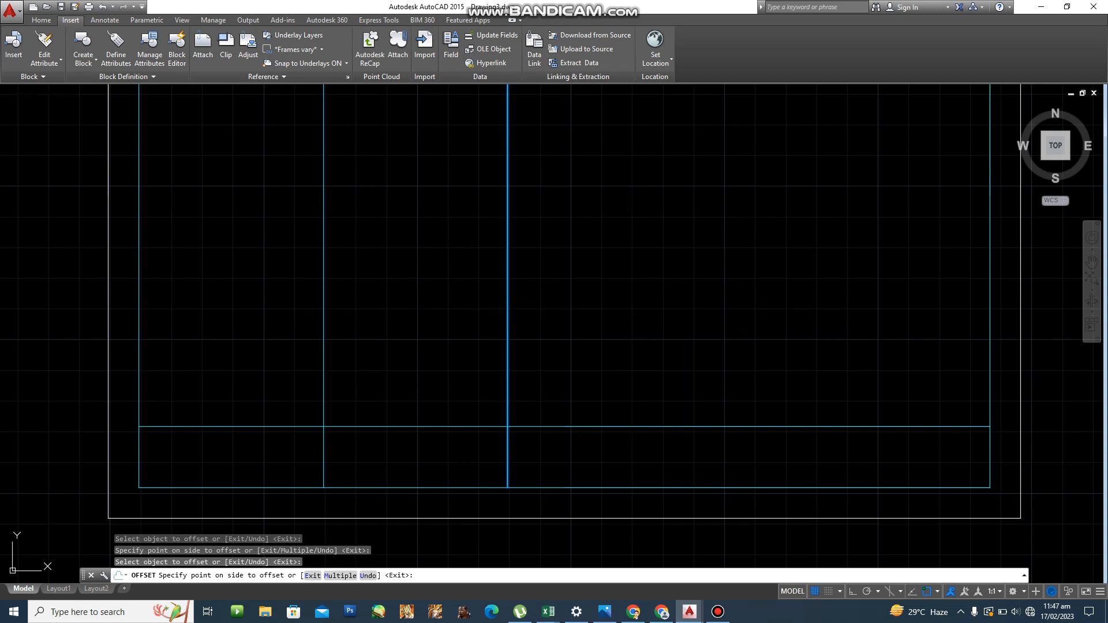
pyautogui.click(687, 307)
pyautogui.press('Escape')
# Trim the new dividers back to the title-block strip using its top line.
pyautogui.write('TR')
pyautogui.press('Return')
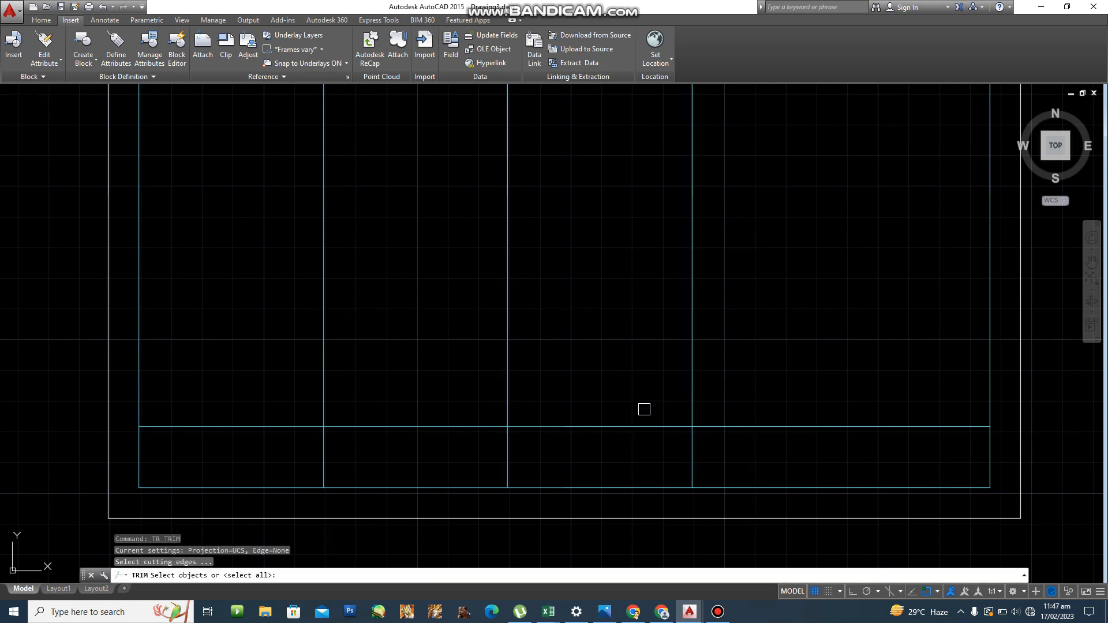
pyautogui.click(628, 426)
pyautogui.press('Return')
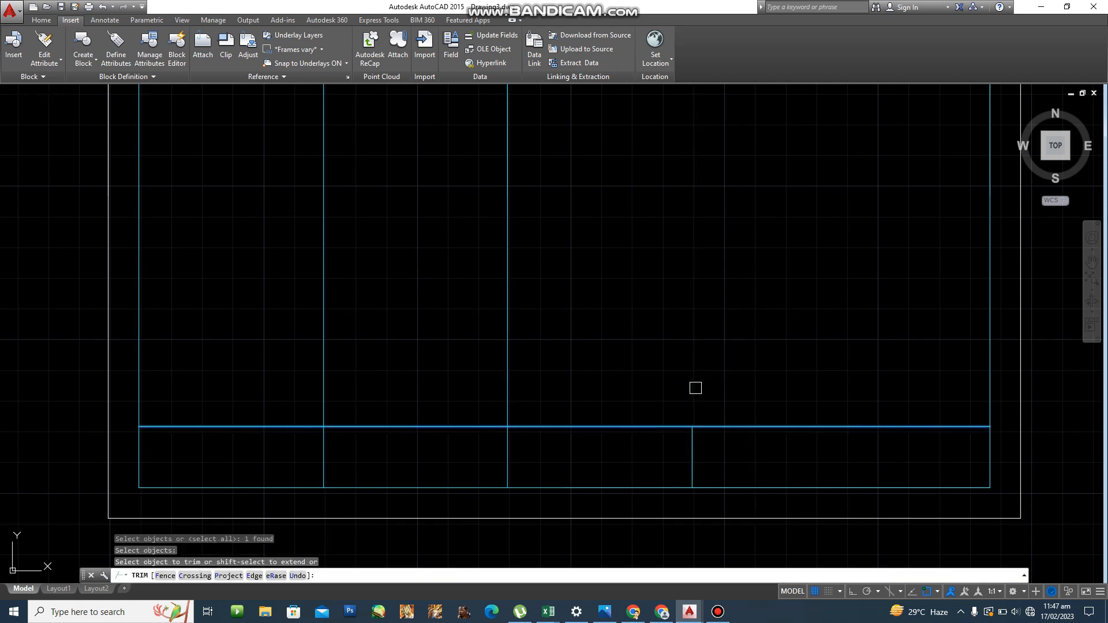
pyautogui.click(695, 388)
pyautogui.click(327, 379)
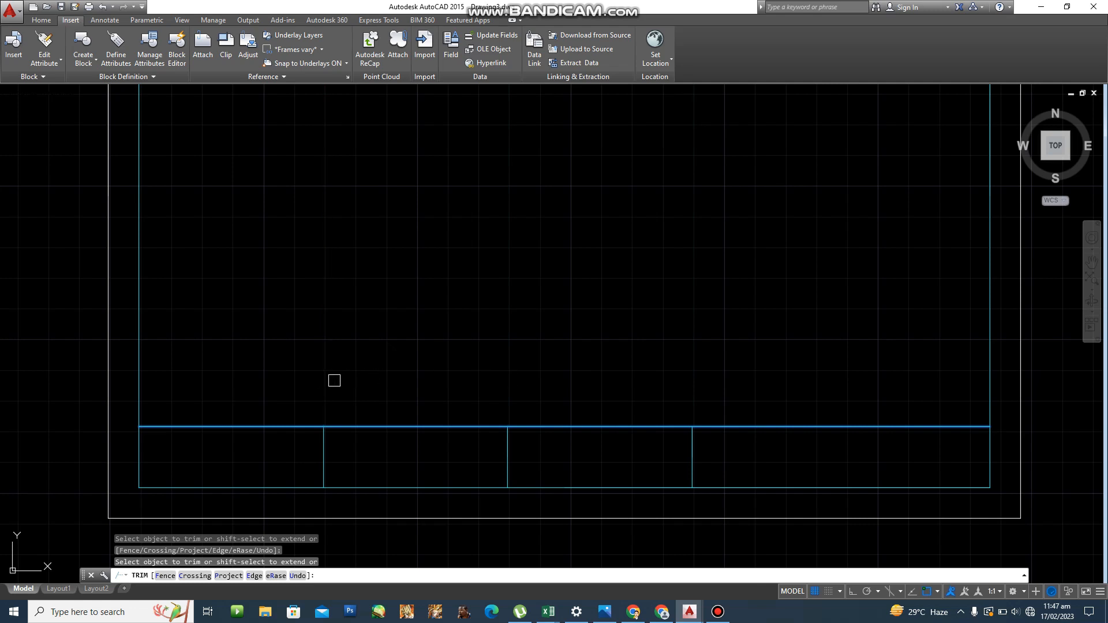
pyautogui.press('Escape')
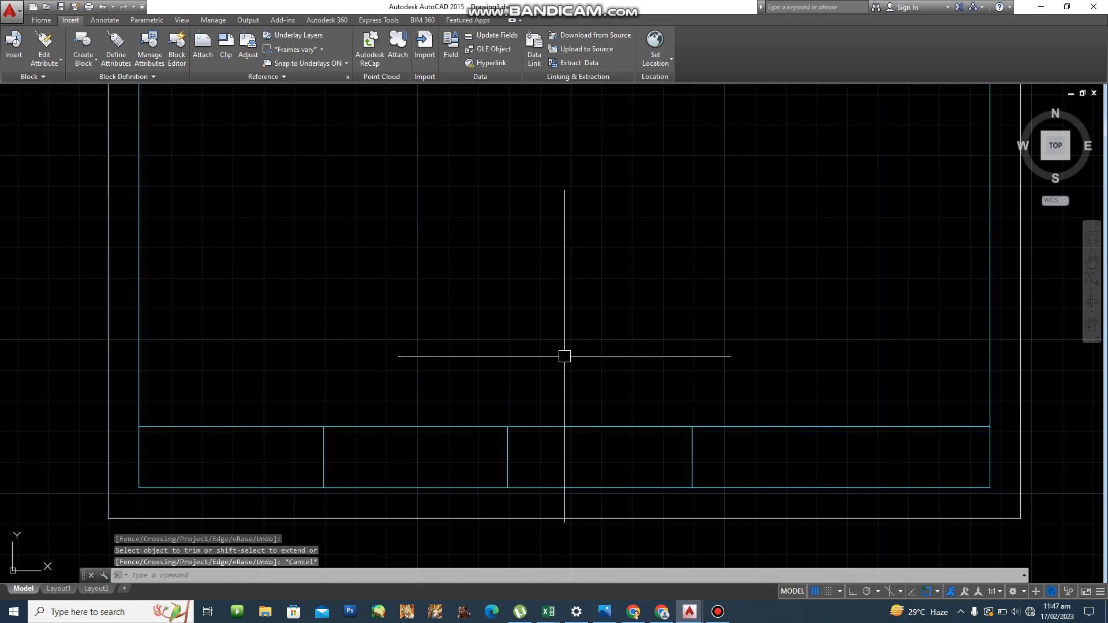
pyautogui.scroll(3, 386, 389)
# Offset the title block's bottom line 10 units upward.
pyautogui.press('Escape')
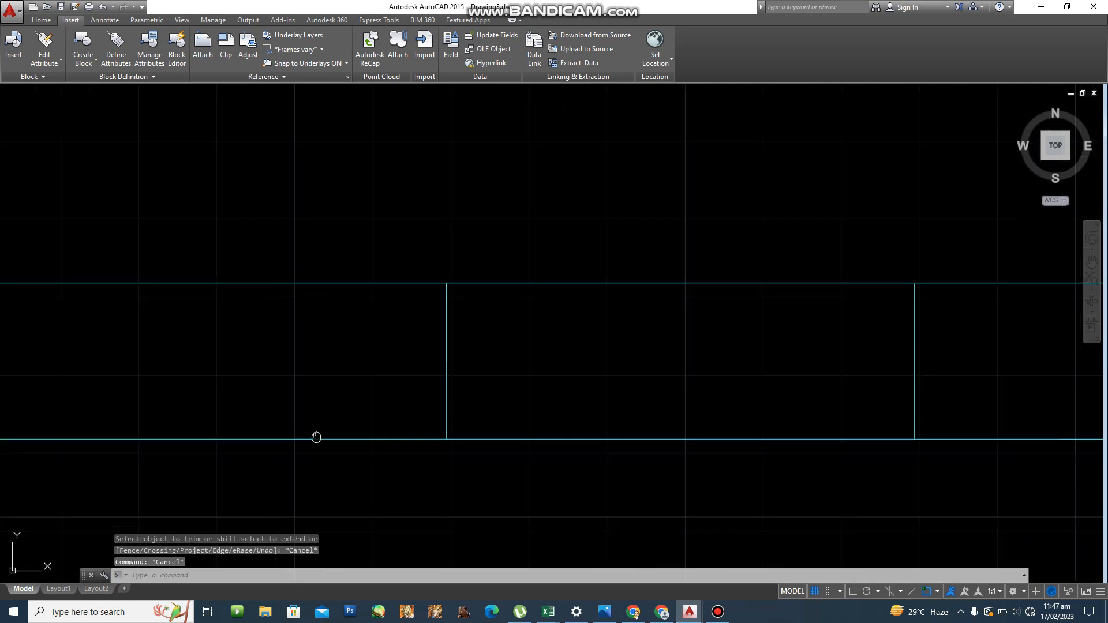
pyautogui.scroll(-2, 457, 422)
pyautogui.write('o')
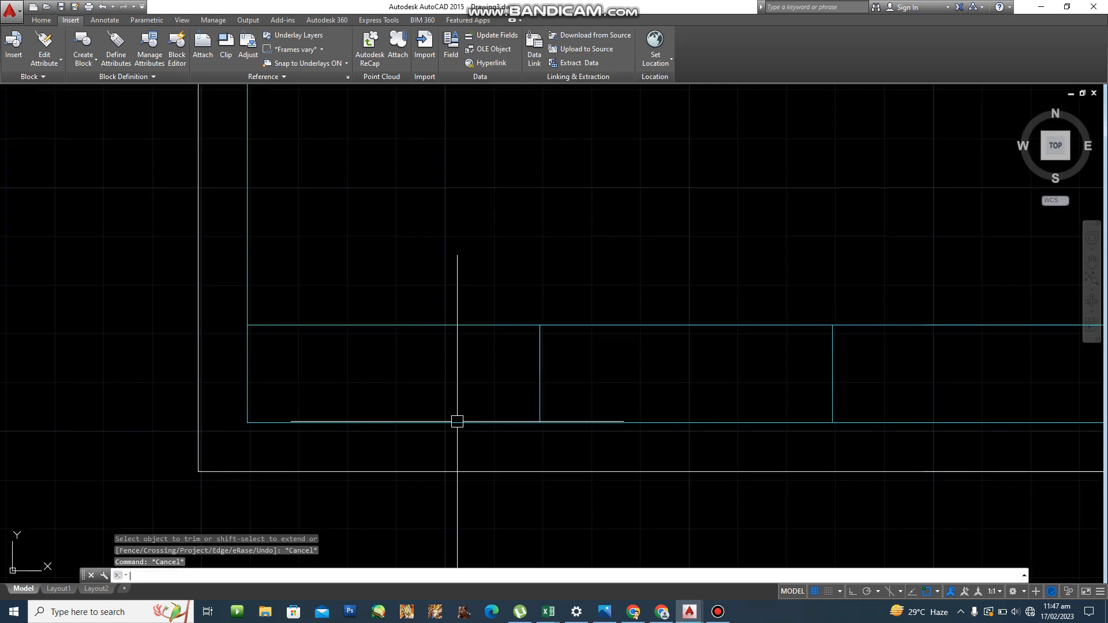
pyautogui.press('Return')
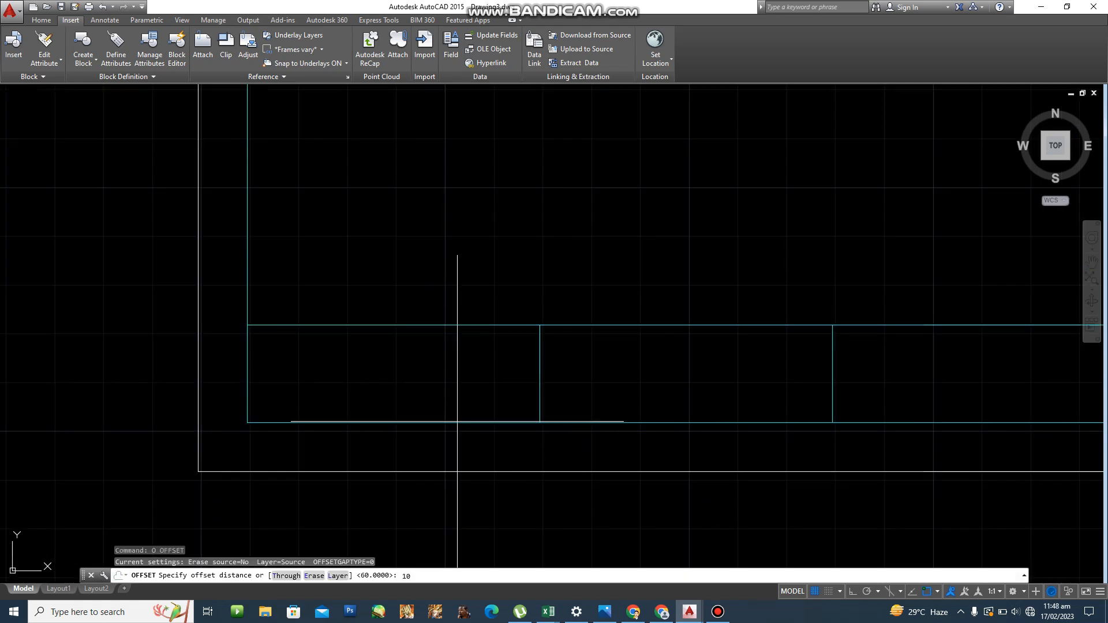
pyautogui.write('10')
pyautogui.press('Return')
pyautogui.click(396, 421)
pyautogui.click(403, 383)
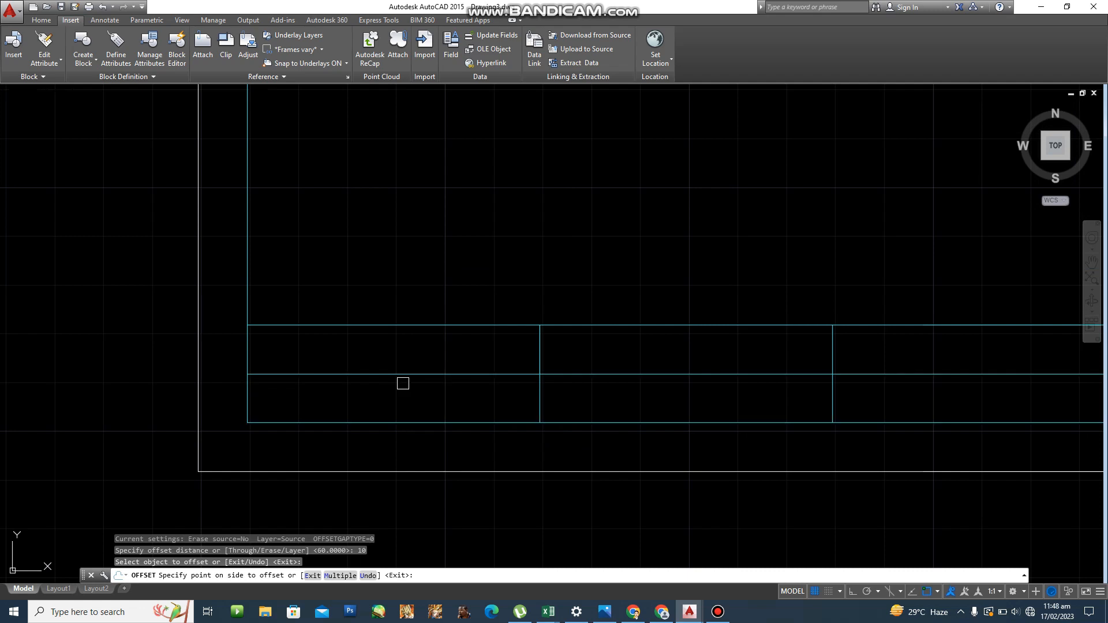
pyautogui.click(403, 383)
pyautogui.press('Escape')
# Trim that new line so it only spans the first title-block cell.
pyautogui.write('TR')
pyautogui.press('Return')
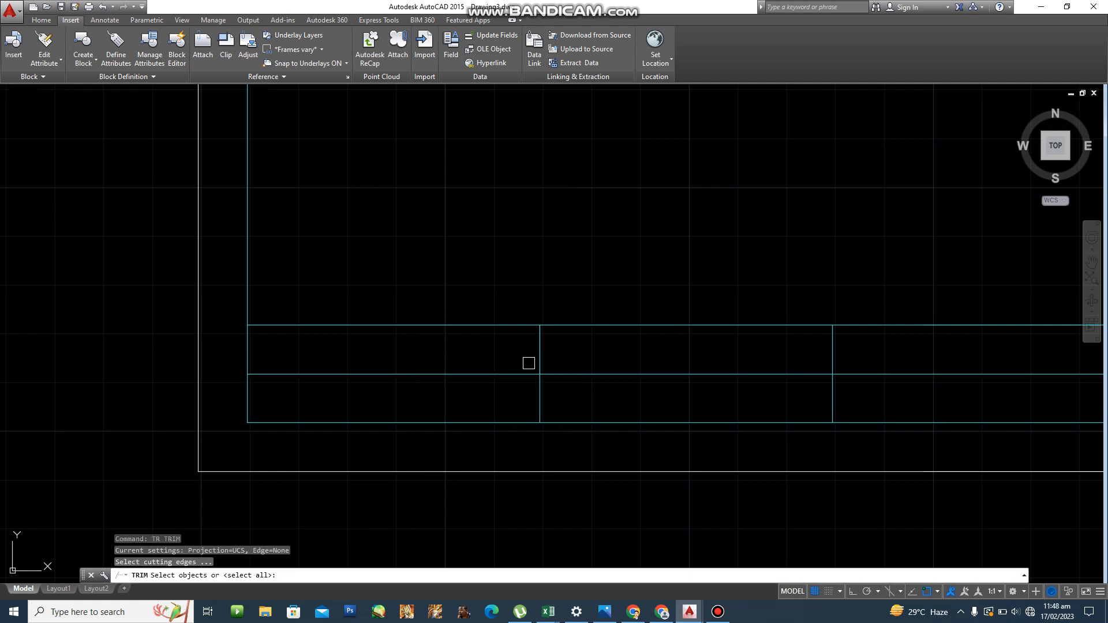
pyautogui.click(539, 354)
pyautogui.press('Return')
pyautogui.click(593, 375)
pyautogui.press('Escape')
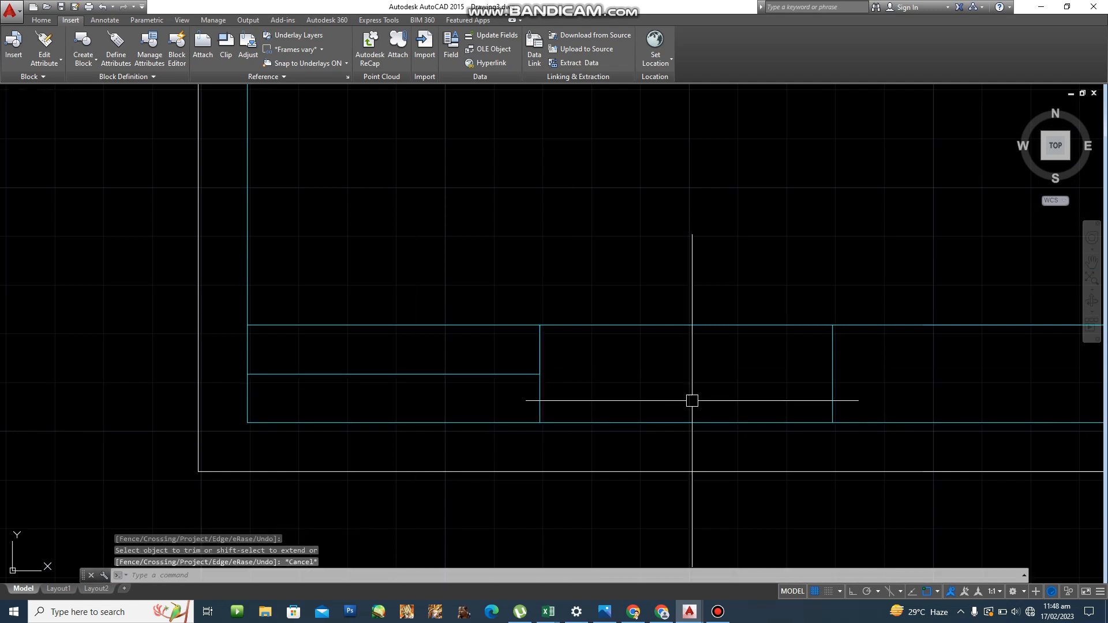
pyautogui.moveTo(692, 400); pyautogui.dragTo(472, 408, button='middle')
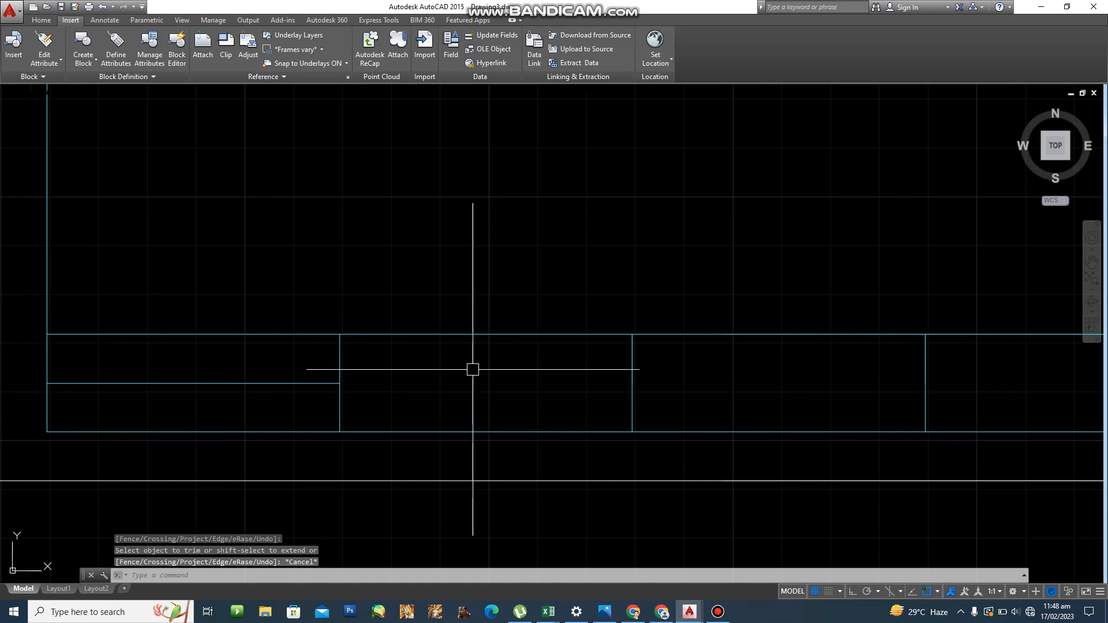
pyautogui.scroll(-2, 517, 366)
pyautogui.moveTo(517, 366); pyautogui.dragTo(445, 369, button='middle')
pyautogui.press('Escape')
pyautogui.press('Escape')
pyautogui.press('Escape')
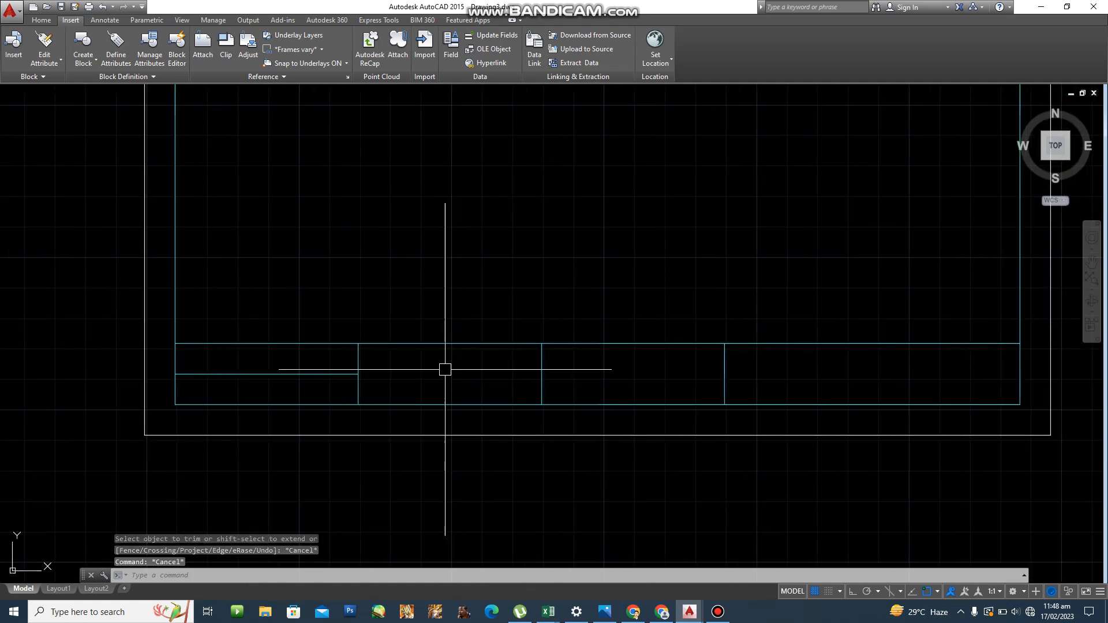
# Offset the title block's top line 5 units downward.
pyautogui.write('o')
pyautogui.press('Return')
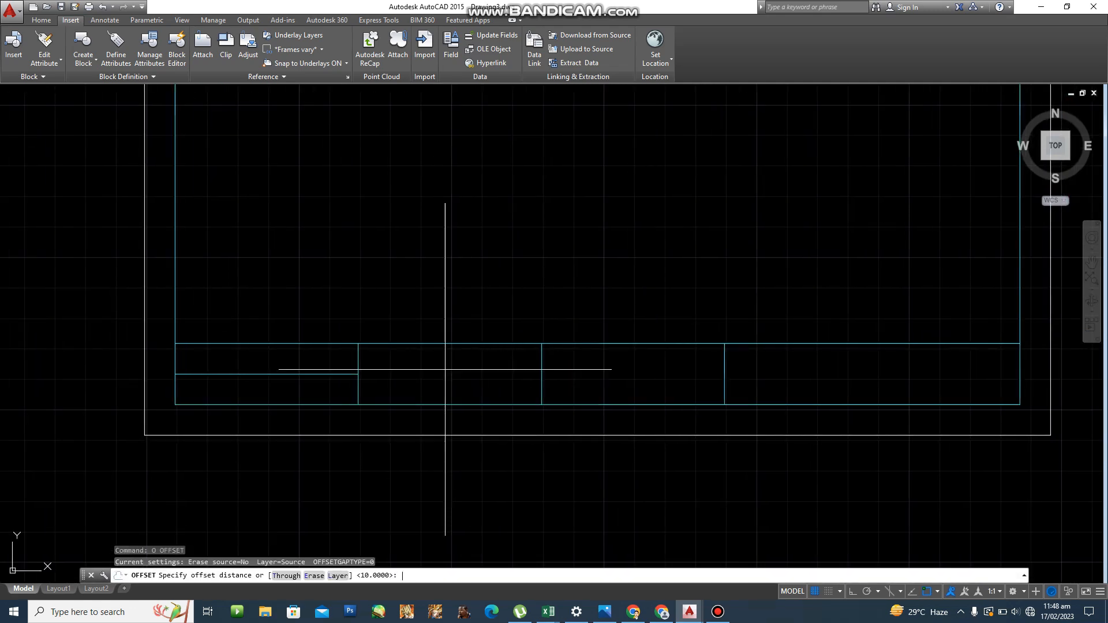
pyautogui.write('5')
pyautogui.press('Return')
pyautogui.click(435, 343)
pyautogui.click(436, 369)
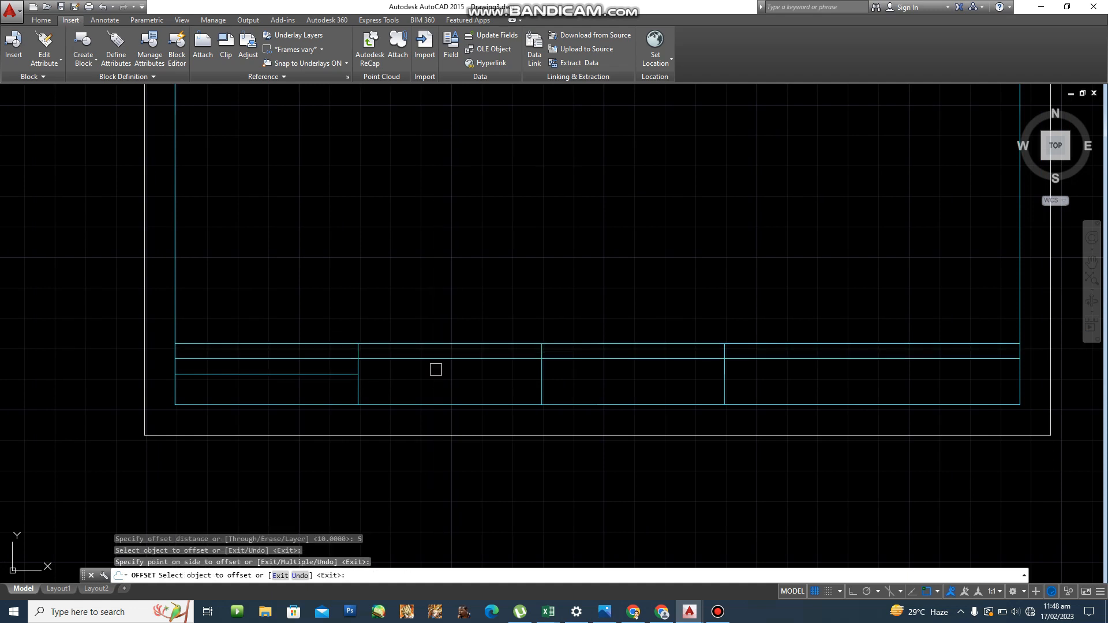
pyautogui.press('Escape')
pyautogui.press('Escape')
# Trim the 5-unit line out of the first cell.
pyautogui.write('tr')
pyautogui.press('Return')
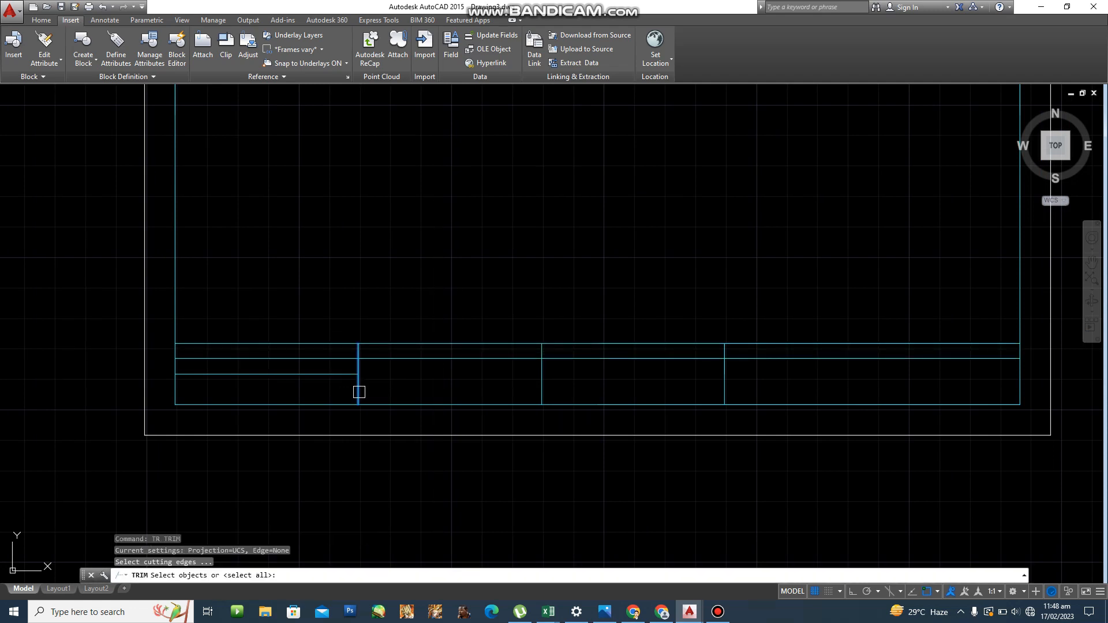
pyautogui.press('Return')
pyautogui.click(325, 359)
pyautogui.click(327, 359)
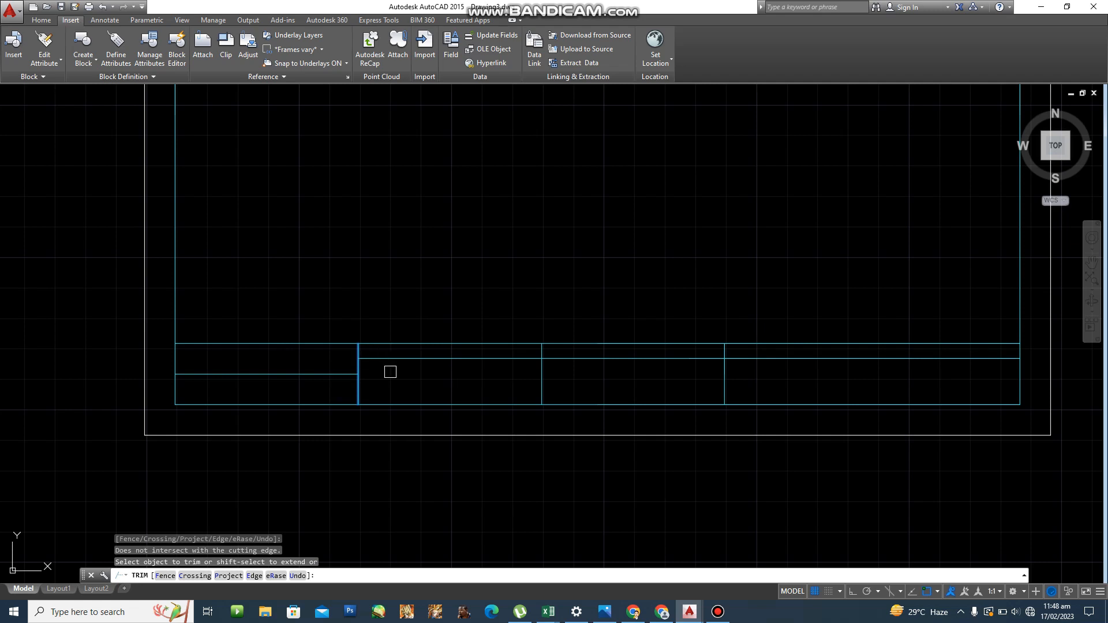
pyautogui.moveTo(520, 338); pyautogui.dragTo(466, 342, button='middle')
# Offset a vertical divider 80 units to the right.
pyautogui.moveTo(727, 366); pyautogui.dragTo(714, 363, button='middle')
pyautogui.scroll(2, 714, 364)
pyautogui.press('Escape')
pyautogui.press('Escape')
pyautogui.press('Escape')
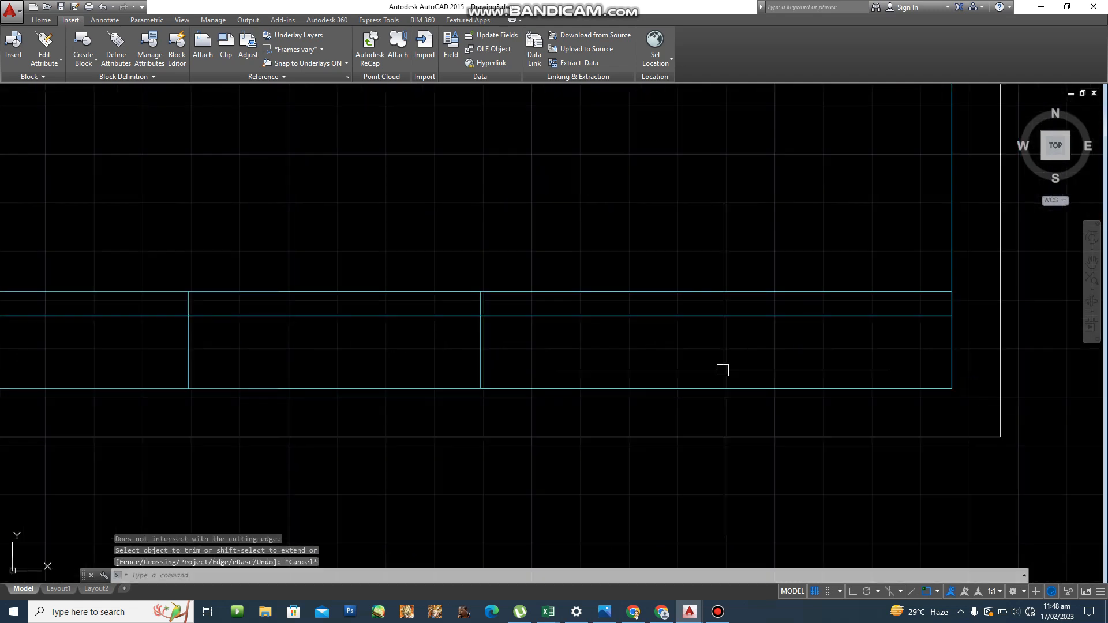
pyautogui.write('o')
pyautogui.press('Return')
pyautogui.write('80')
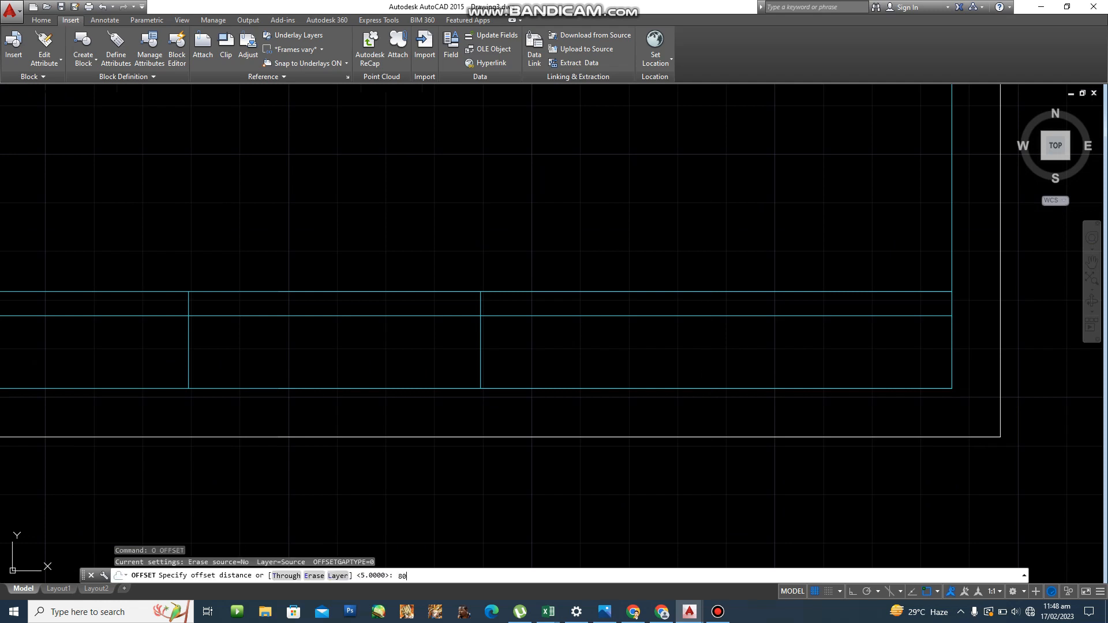
pyautogui.press('Return')
pyautogui.click(482, 353)
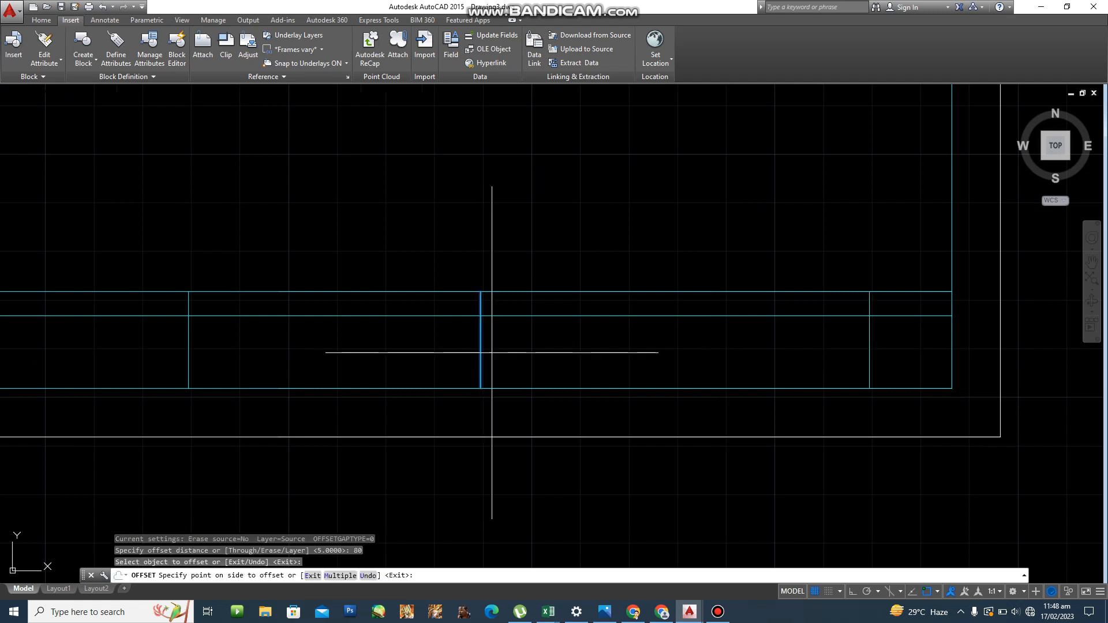
pyautogui.click(698, 339)
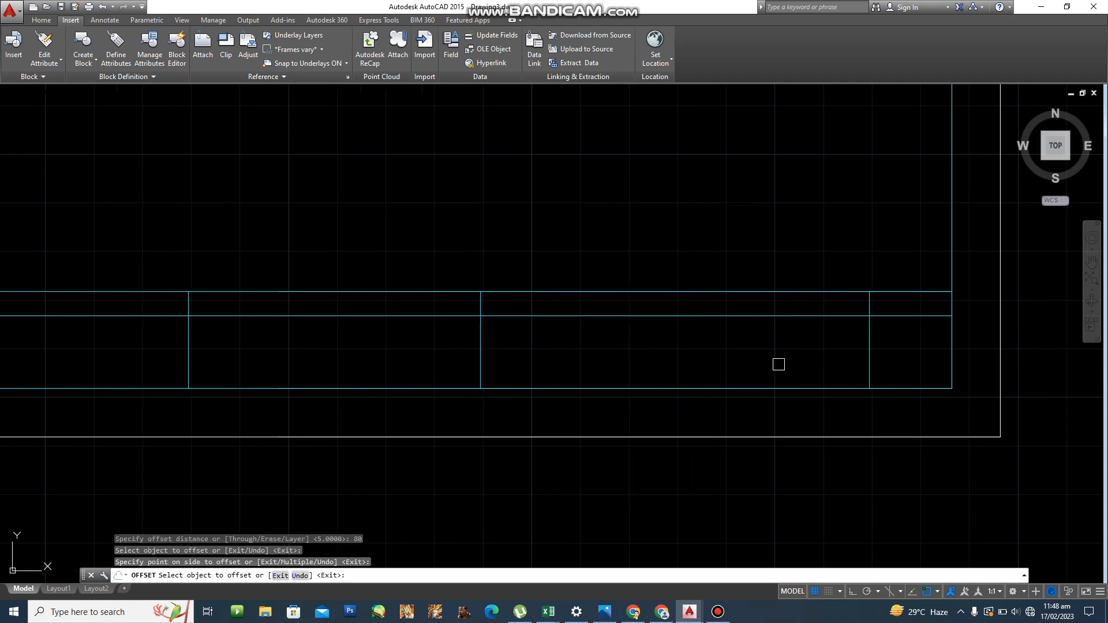
pyautogui.press('Escape')
# Offset the inner horizontal line 5 units downward in the fourth cell.
pyautogui.write('p')
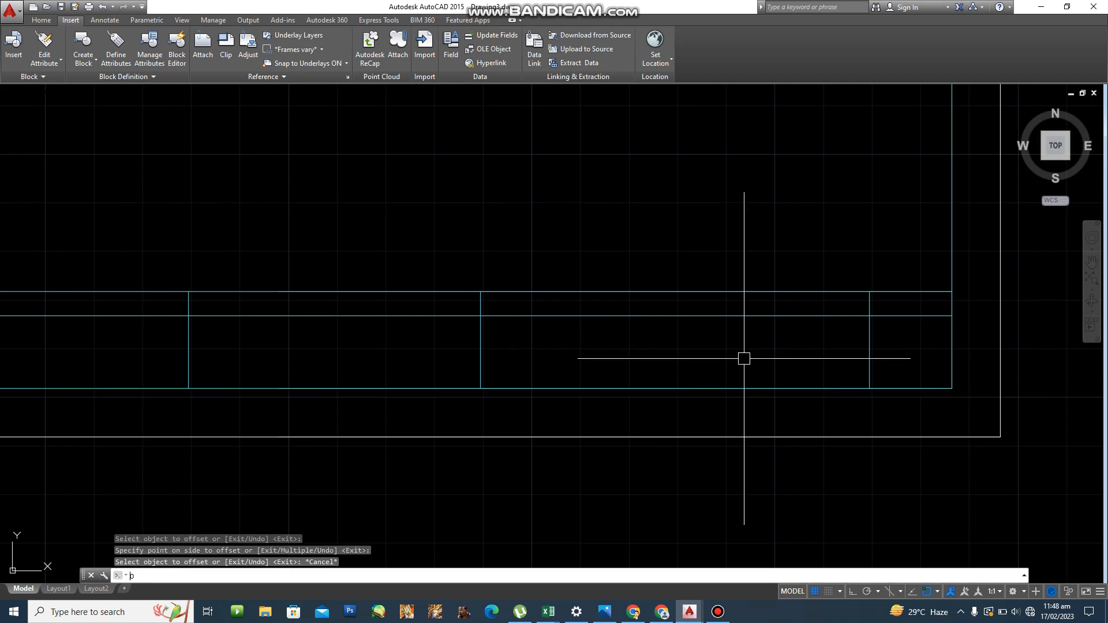
pyautogui.press('BackSpace')
pyautogui.write('o')
pyautogui.press('Return')
pyautogui.write('5')
pyautogui.press('Return')
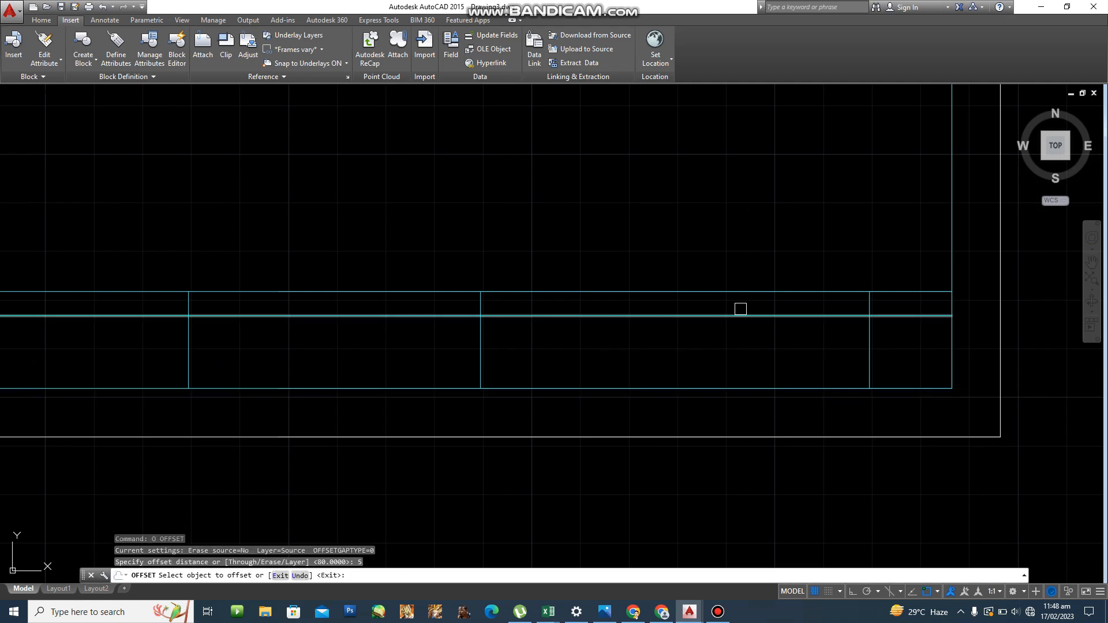
pyautogui.click(740, 311)
pyautogui.click(721, 371)
pyautogui.press('Escape')
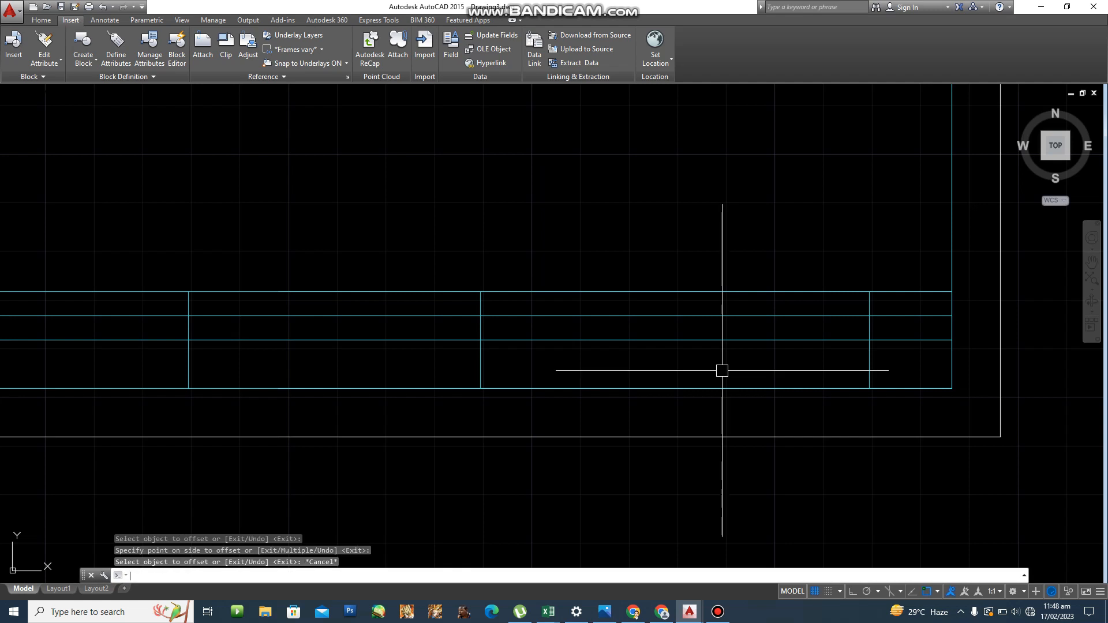
# Trim the new row line between the fourth cell's two vertical edges.
pyautogui.write('TR')
pyautogui.press('Return')
pyautogui.click(480, 372)
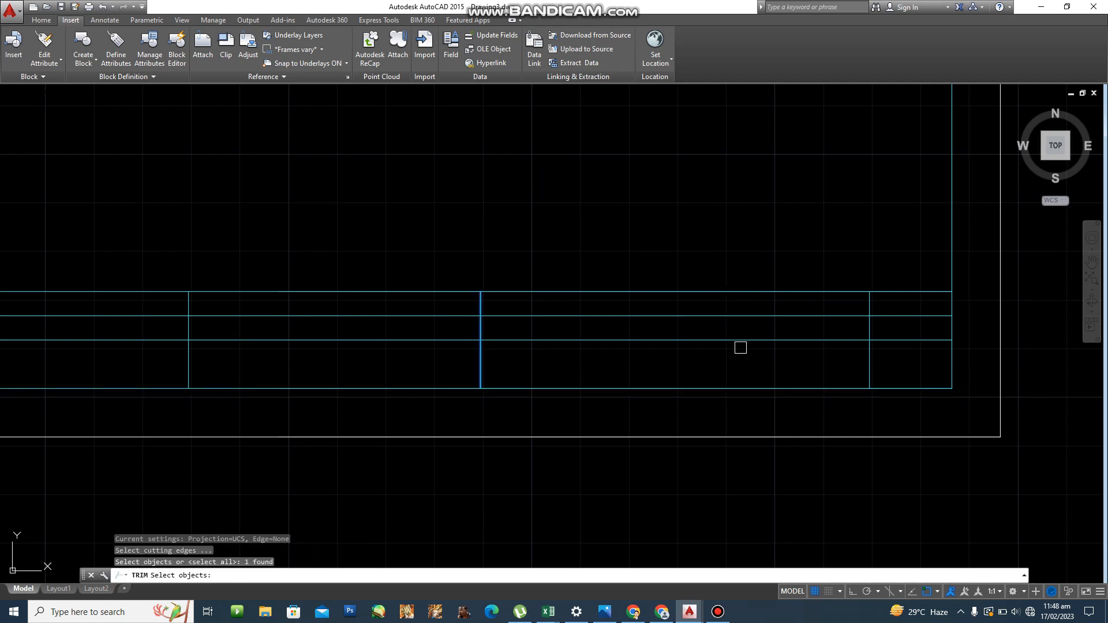
pyautogui.click(869, 361)
pyautogui.press('Return')
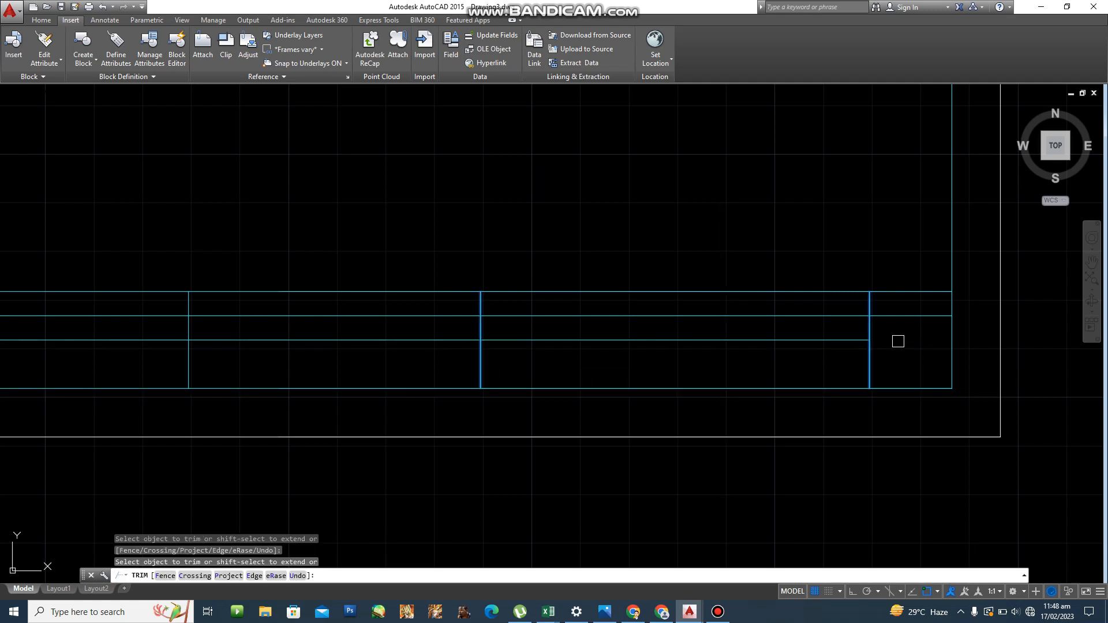
pyautogui.click(442, 340)
pyautogui.press('Escape')
pyautogui.press('Escape')
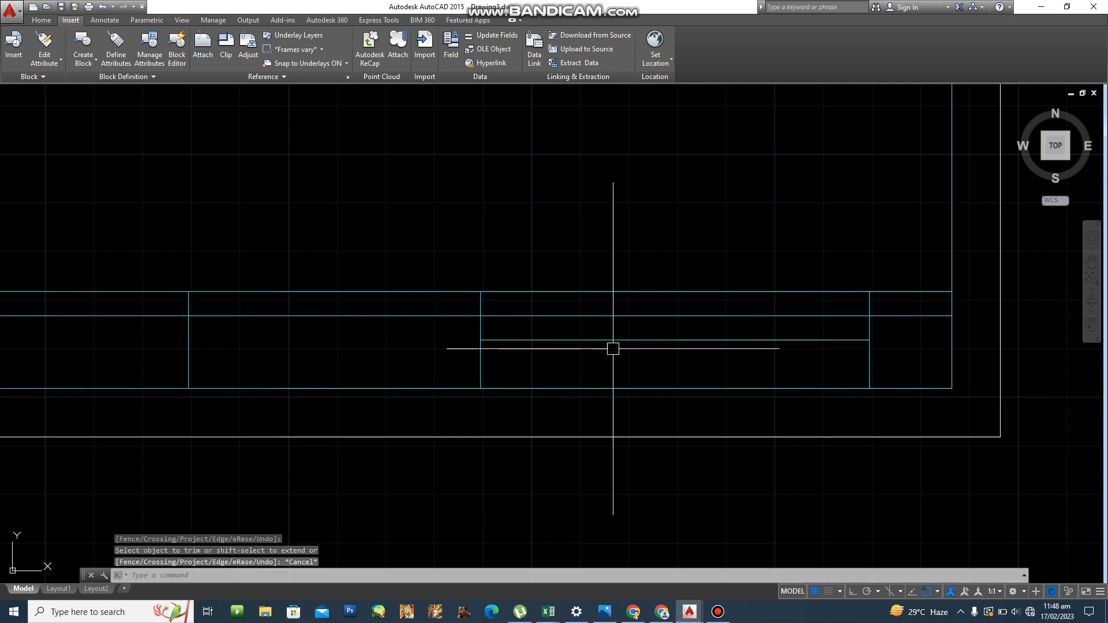
# Offset the new row line another 5 units down to add one more row.
pyautogui.write('p')
pyautogui.press('Return')
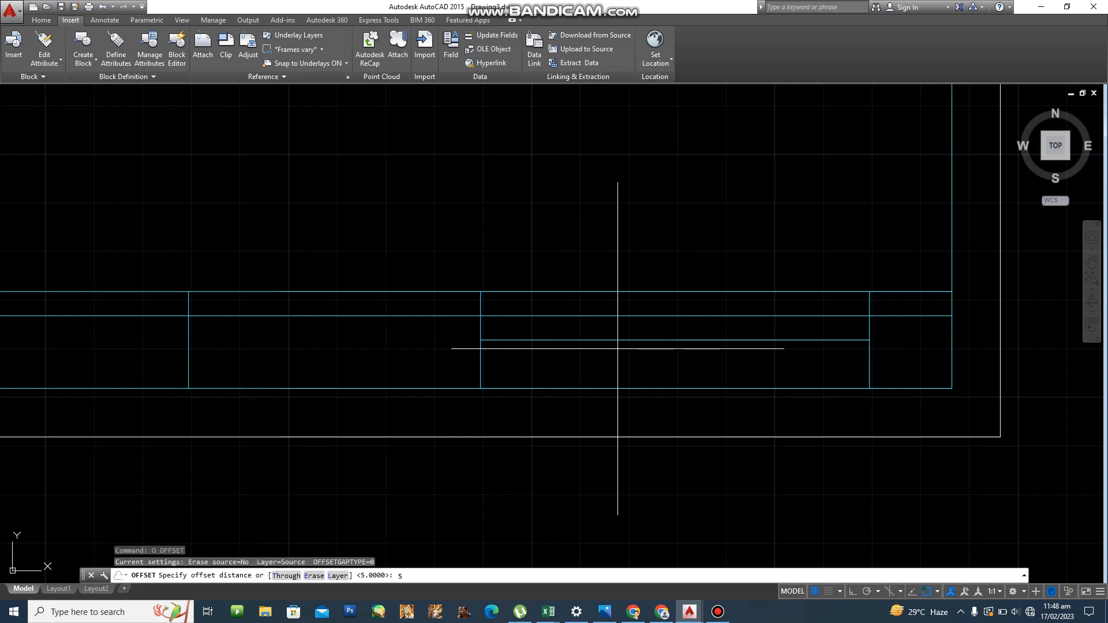
pyautogui.write('5')
pyautogui.press('Return')
pyautogui.click(604, 340)
pyautogui.click(622, 378)
pyautogui.press('Escape')
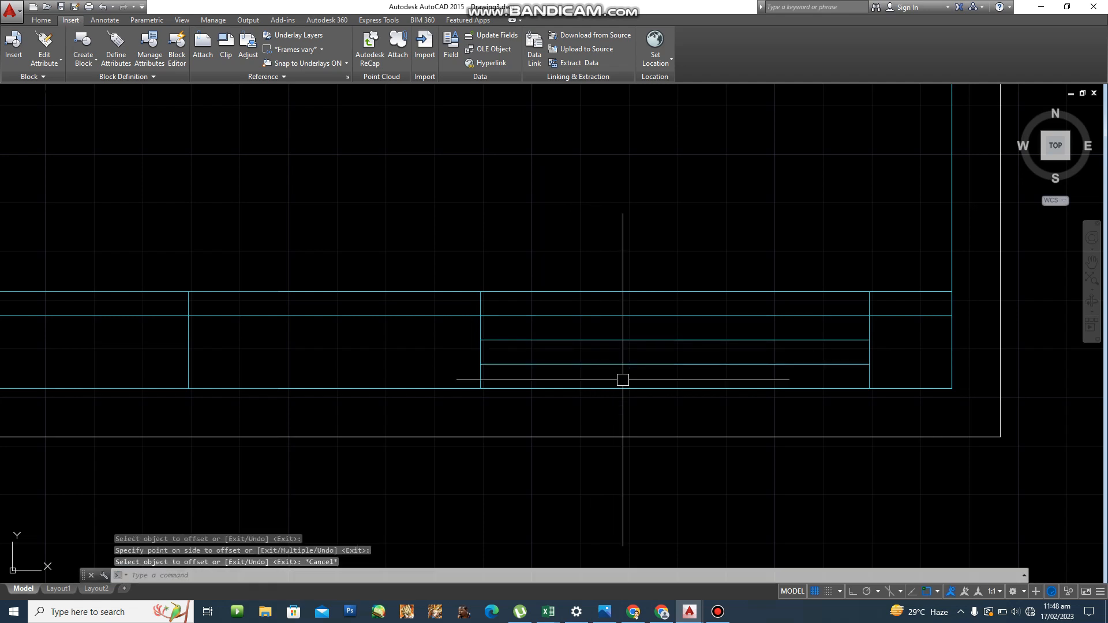
# Pan and zoom so the whole sheet and title block are in view.
pyautogui.scroll(-2, 623, 379)
pyautogui.press('Escape')
pyautogui.moveTo(659, 380); pyautogui.dragTo(849, 403, button='middle')
pyautogui.moveTo(604, 440); pyautogui.dragTo(654, 429, button='middle')
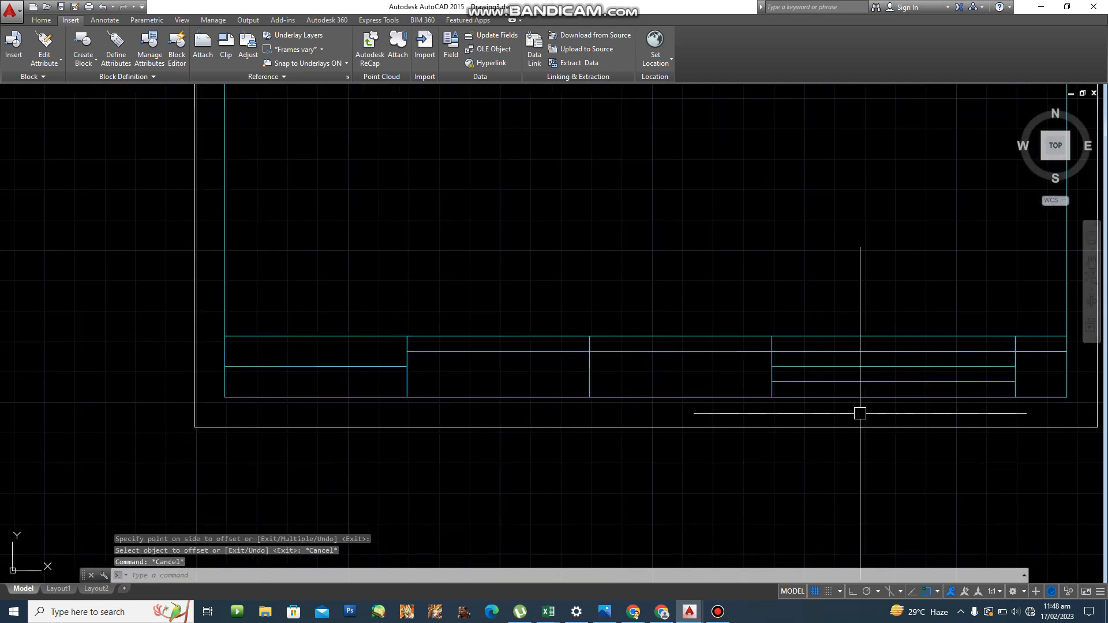
pyautogui.scroll(2, 445, 378)
pyautogui.scroll(-2, 256, 316)
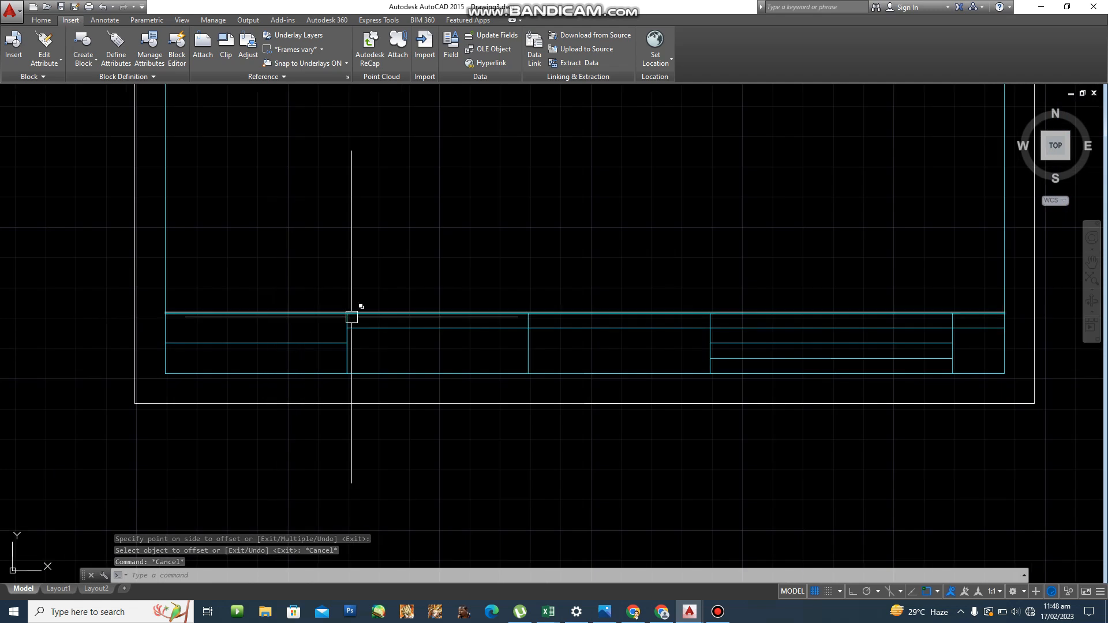
pyautogui.moveTo(355, 344); pyautogui.dragTo(358, 452, button='middle')
pyautogui.scroll(-2, 370, 441)
pyautogui.moveTo(449, 410)
pyautogui.mouseDown(button='middle')
pyautogui.moveTo(467, 448)
pyautogui.moveTo(460, 420)
pyautogui.mouseUp(button='middle')
# Create a new layer named TEXT and give it the colour magenta.
pyautogui.press('Escape')
pyautogui.press('Escape')
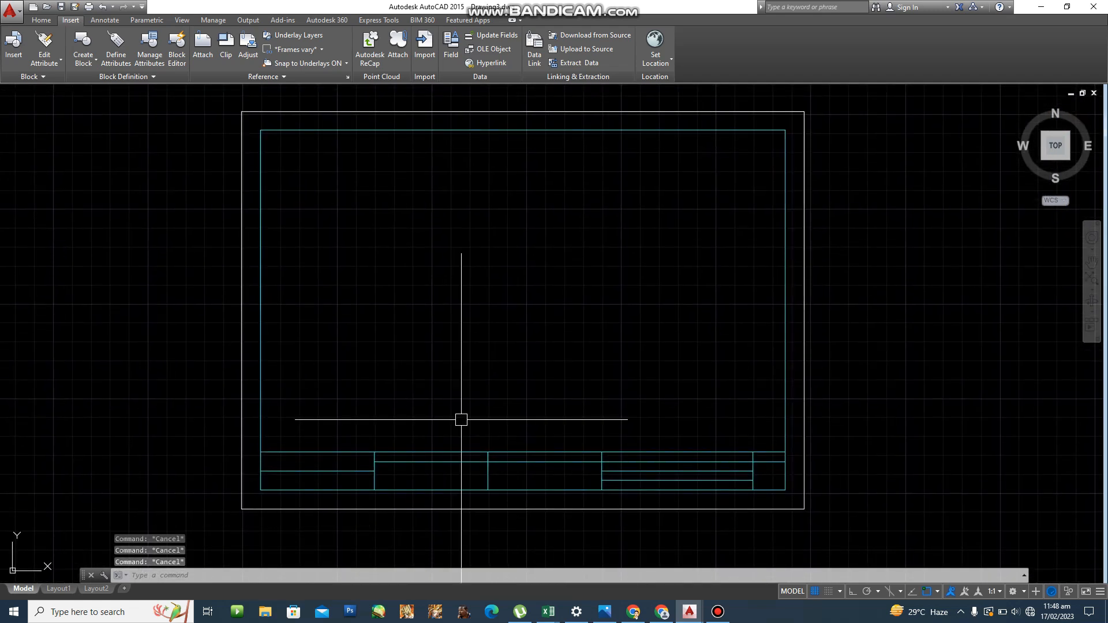
pyautogui.write('la')
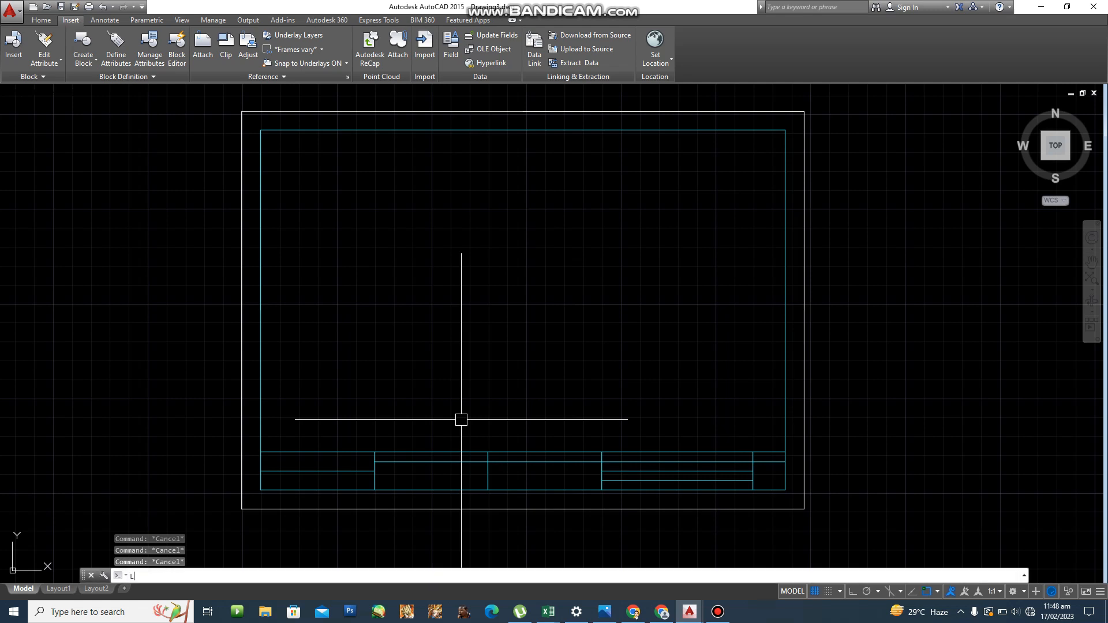
pyautogui.press('Return')
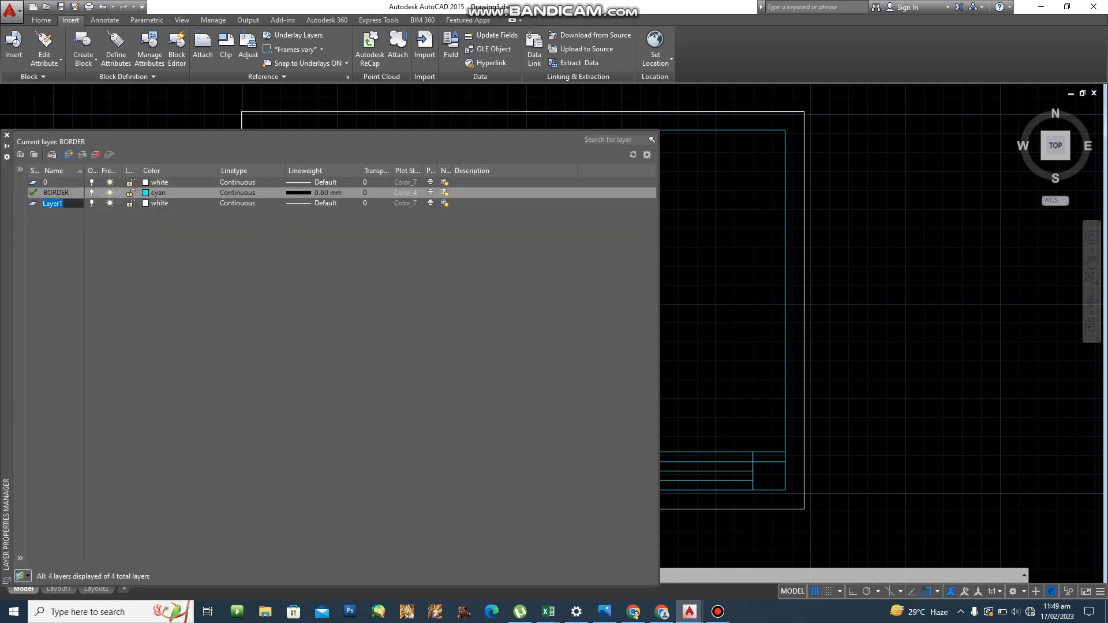
pyautogui.click(68, 154)
pyautogui.write('TEXT')
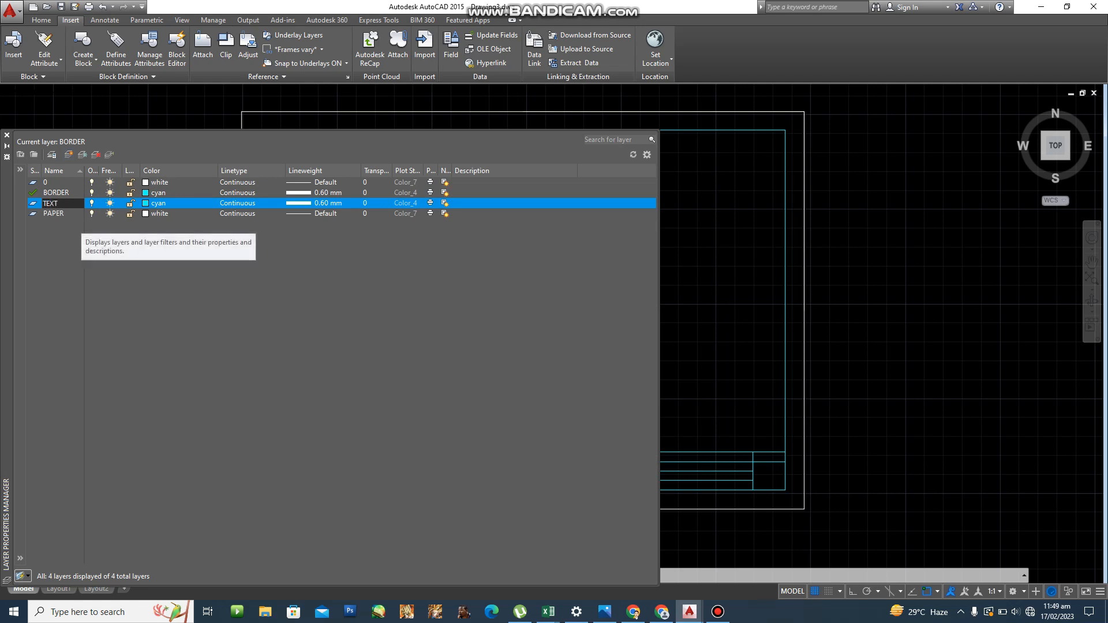
pyautogui.click(146, 203)
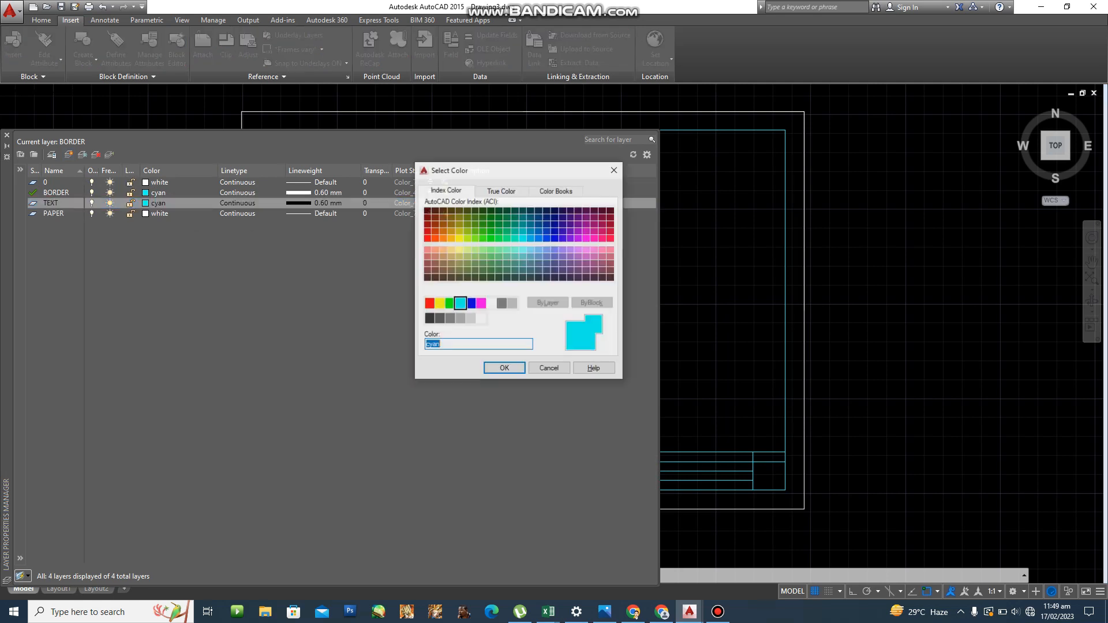
pyautogui.click(481, 304)
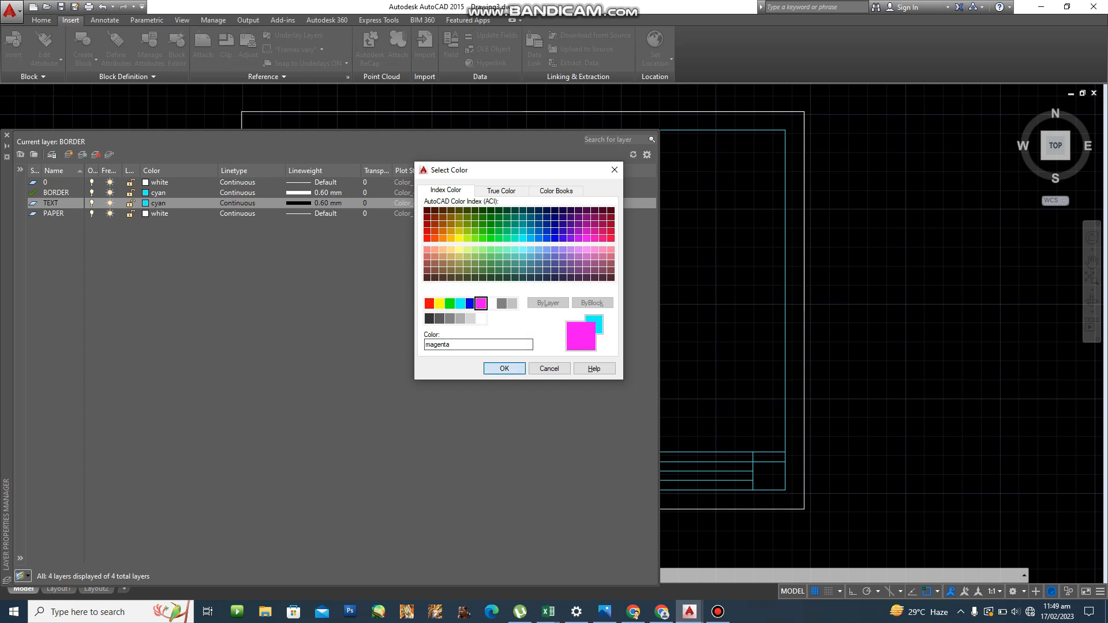
pyautogui.press('Return')
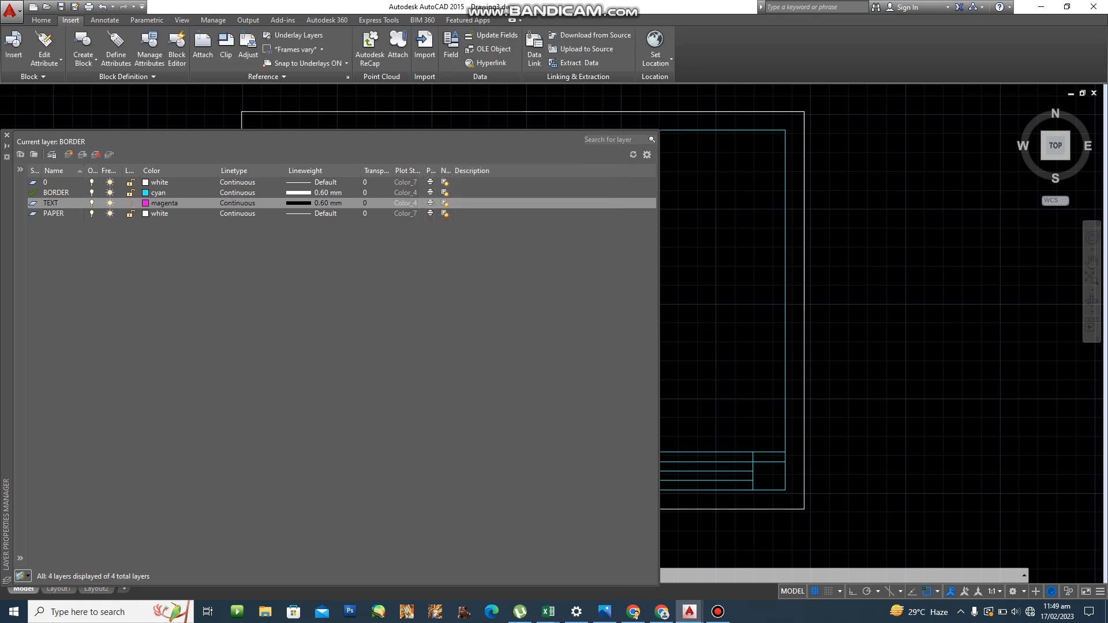
# Set the TEXT layer's lineweight to Default, make it current, and close the layer manager.
pyautogui.click(314, 204)
pyautogui.scroll(2, 508, 226)
pyautogui.click(509, 212)
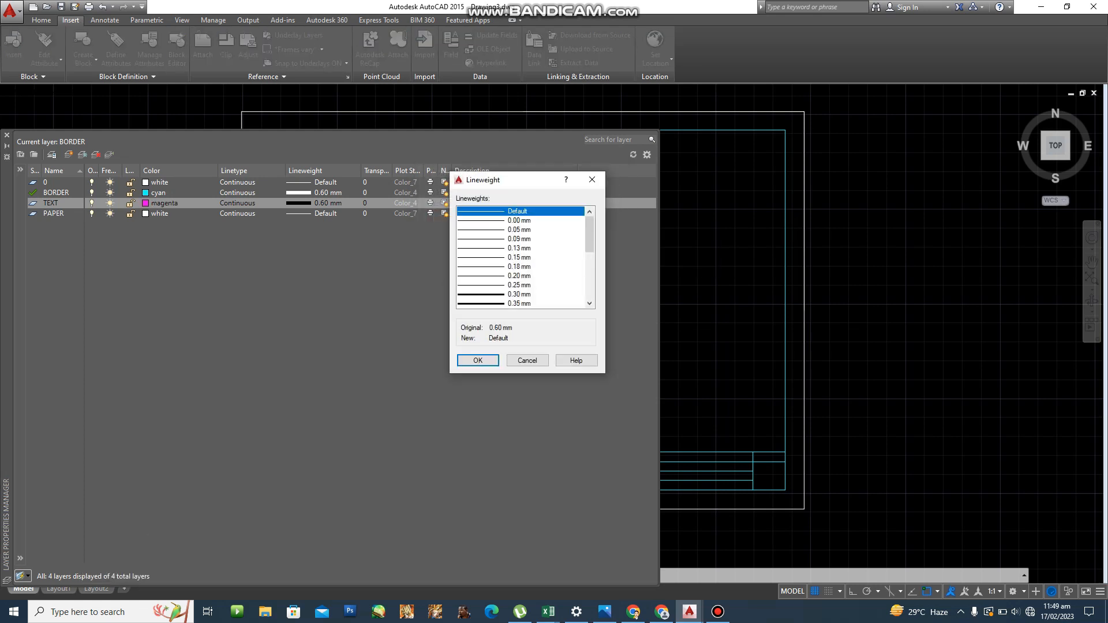
pyautogui.click(478, 361)
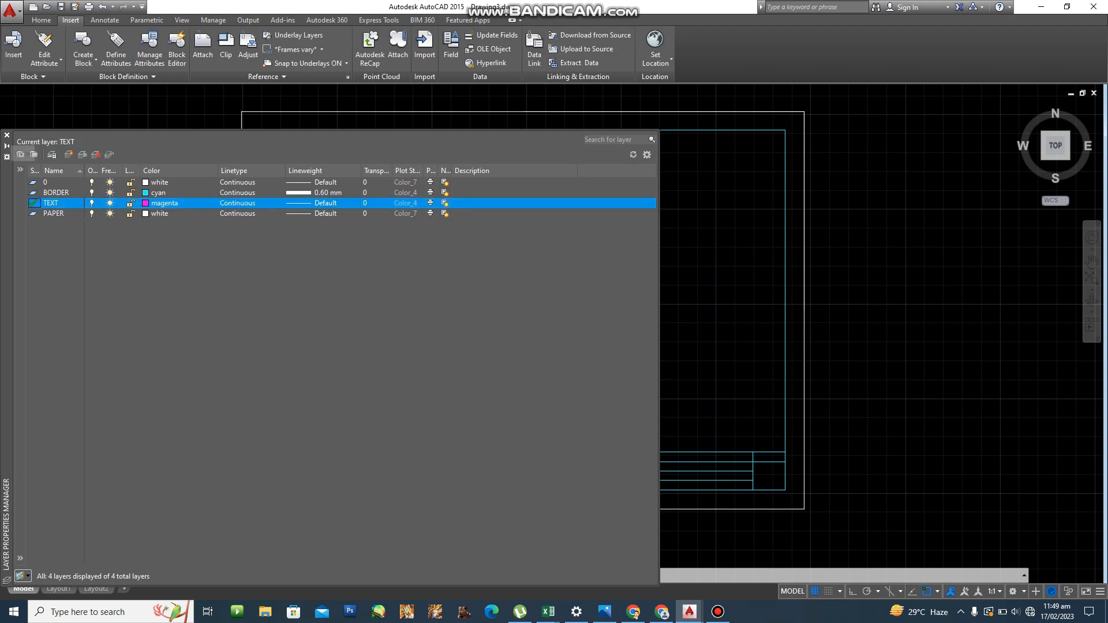
pyautogui.click(7, 135)
pyautogui.press('Escape')
pyautogui.scroll(2, 281, 436)
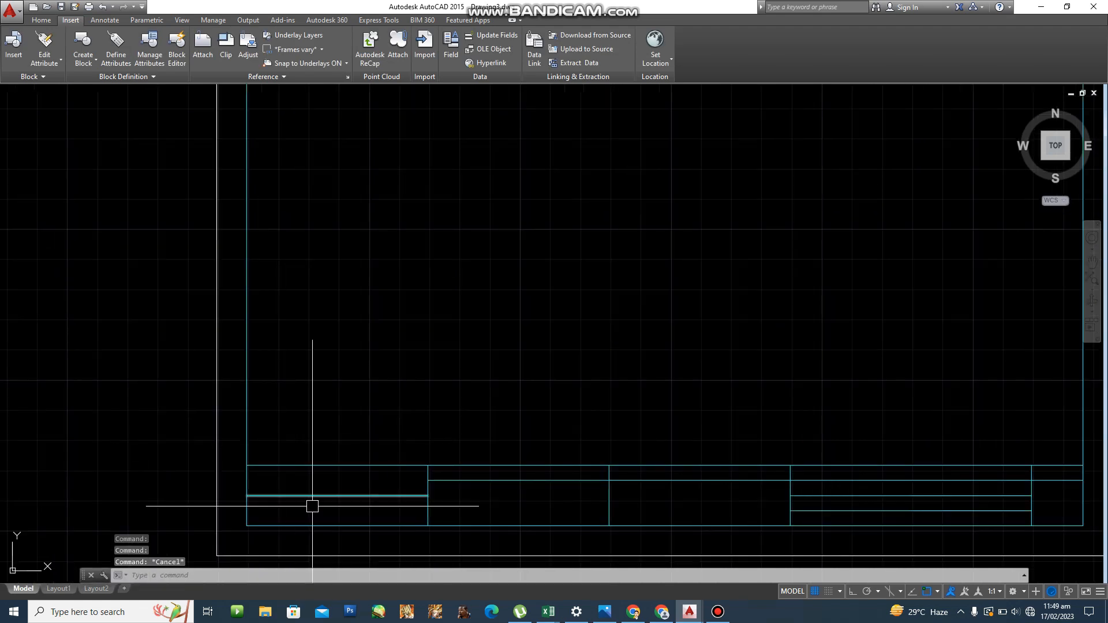
# Create a new text style named SWISS 721 BLK BT.
pyautogui.scroll(4, 311, 511)
pyautogui.moveTo(309, 514)
pyautogui.mouseDown(button='middle')
pyautogui.moveTo(470, 492)
pyautogui.moveTo(421, 439)
pyautogui.moveTo(393, 436)
pyautogui.mouseUp(button='middle')
pyautogui.scroll(2, 462, 485)
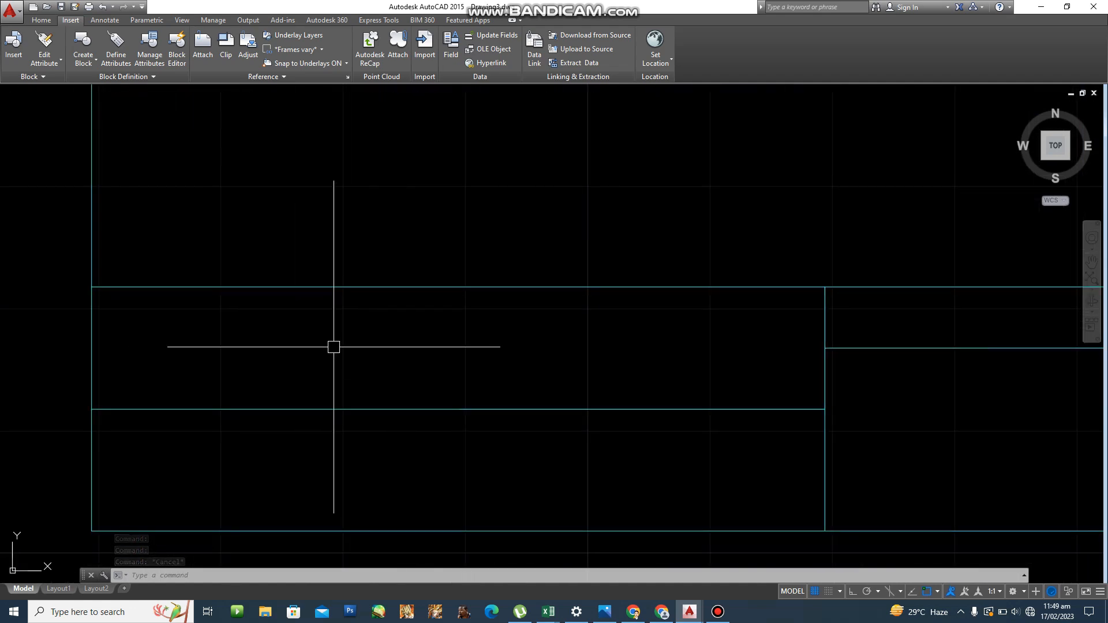
pyautogui.write('s')
pyautogui.press('Return')
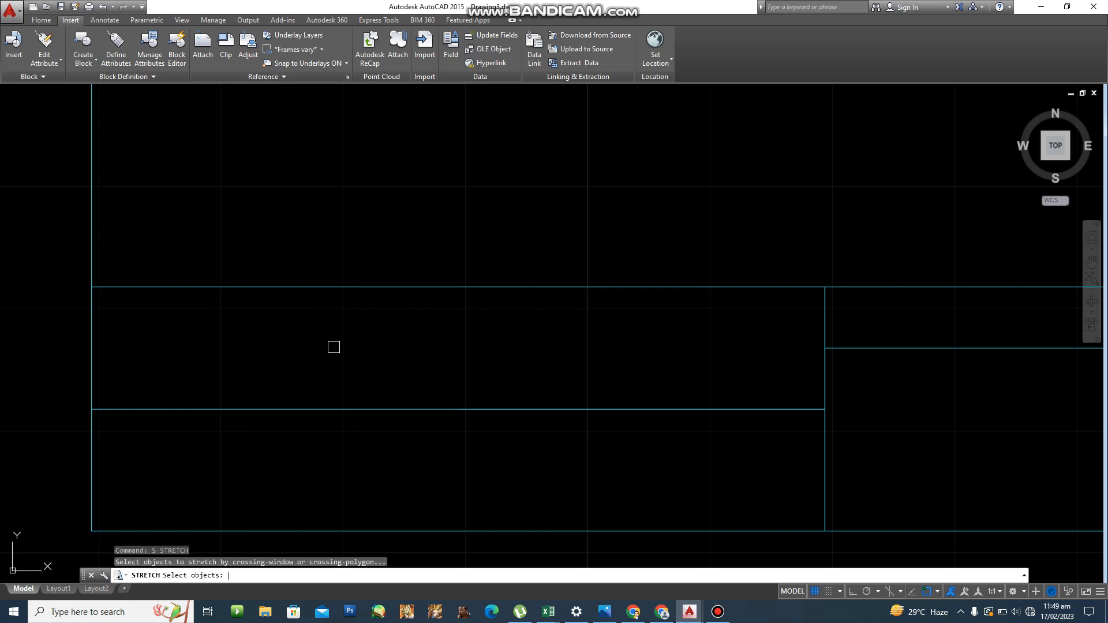
pyautogui.press('Escape')
pyautogui.press('Escape')
pyautogui.press('Escape')
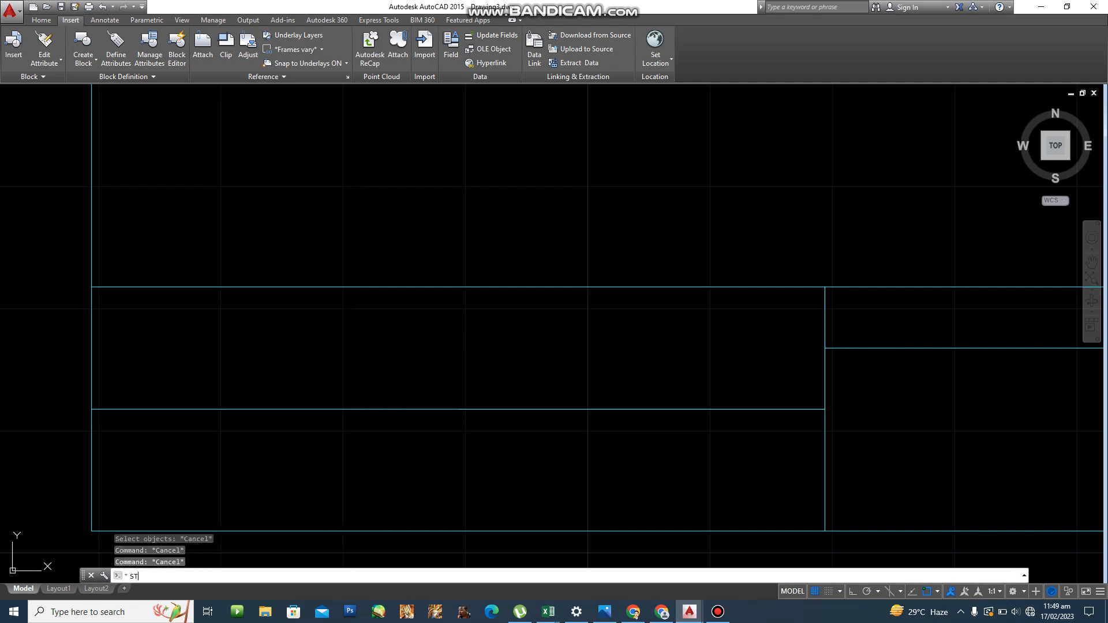
pyautogui.press('Return')
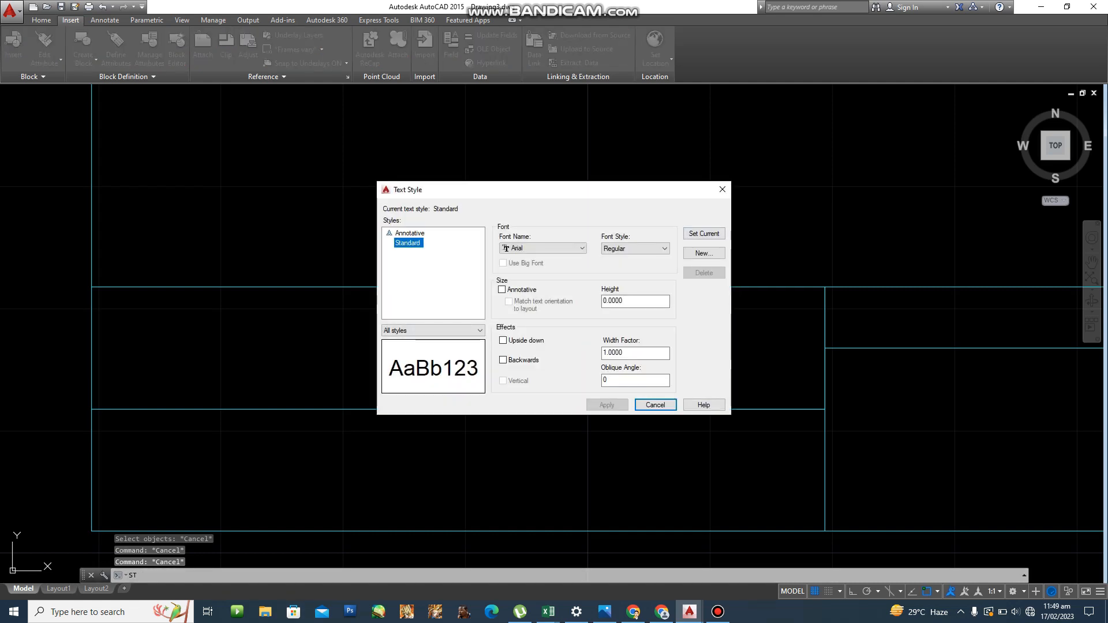
pyautogui.click(704, 254)
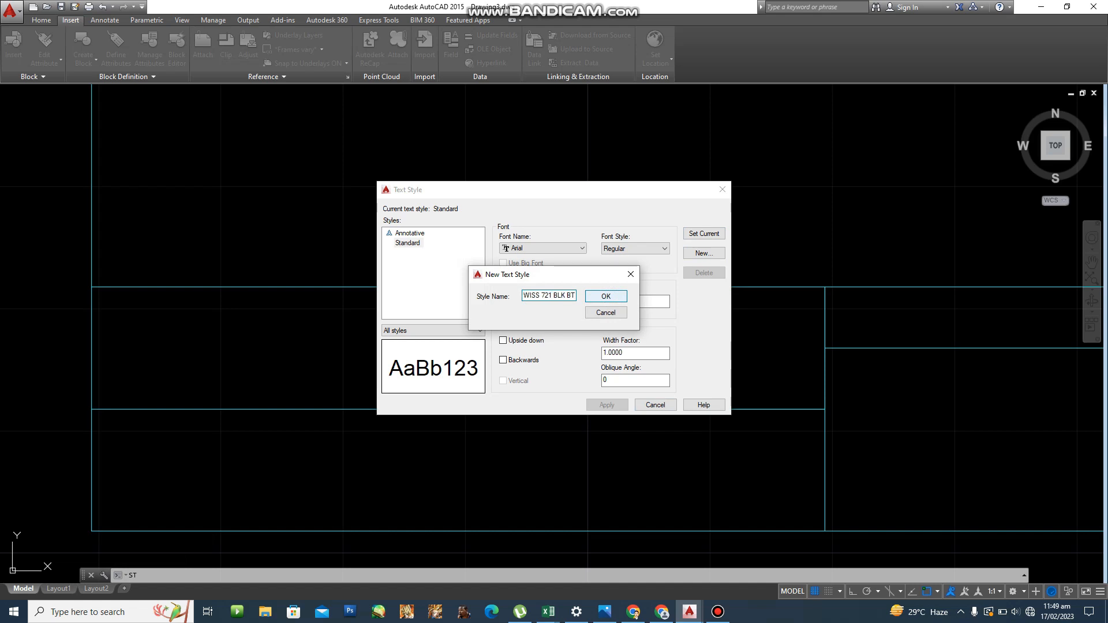
pyautogui.press('Return')
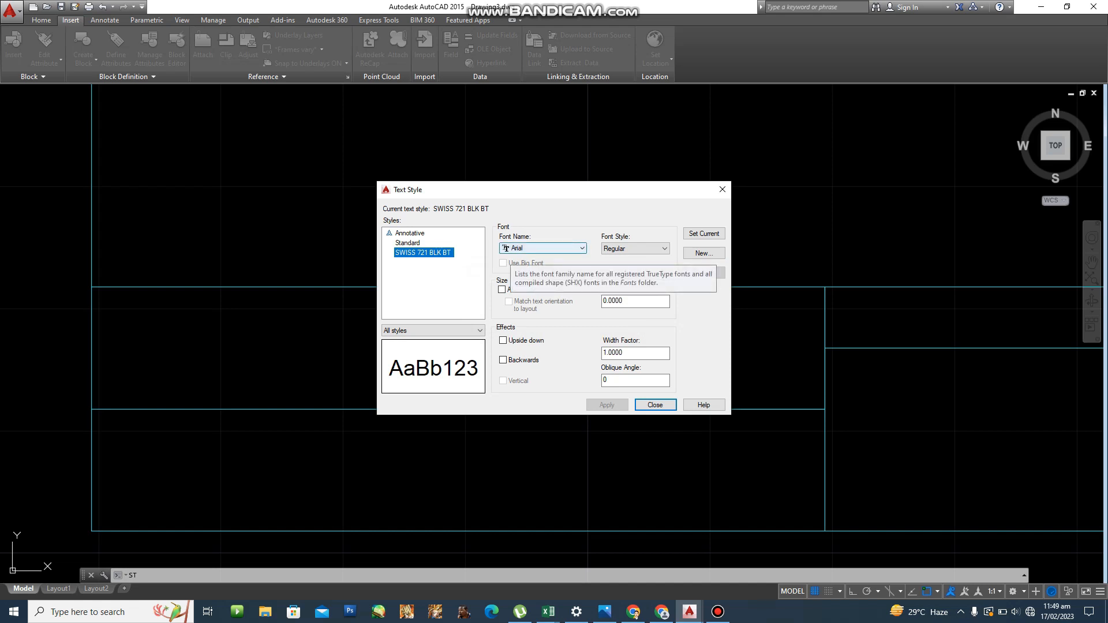
# Assign the Swis721 Blk BT font to the style, save it, and make it current.
pyautogui.click(542, 248)
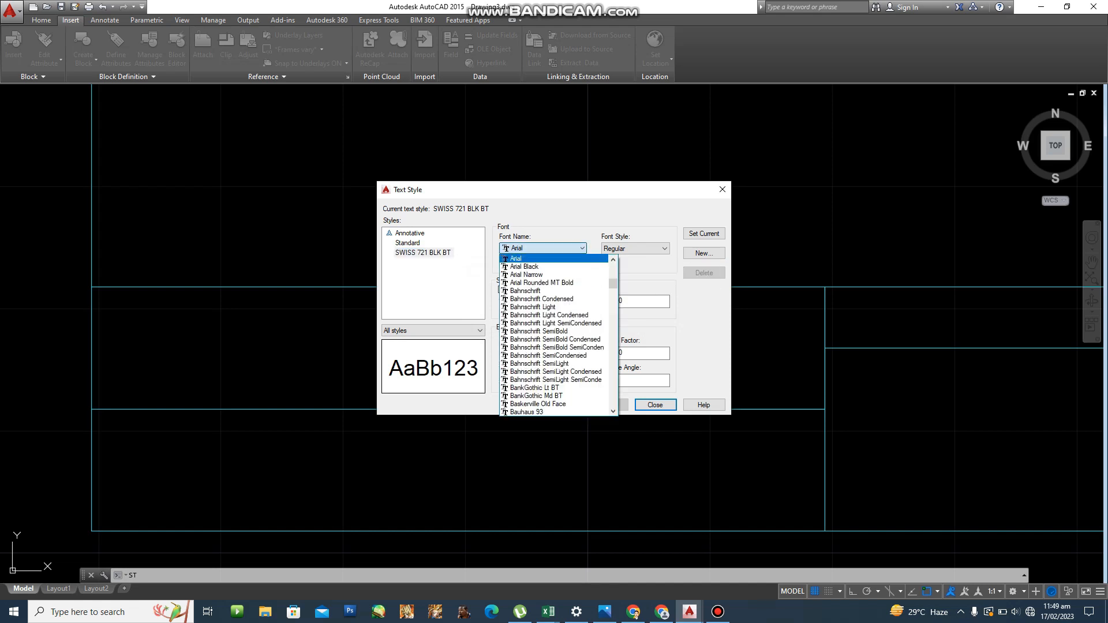
pyautogui.write('sw')
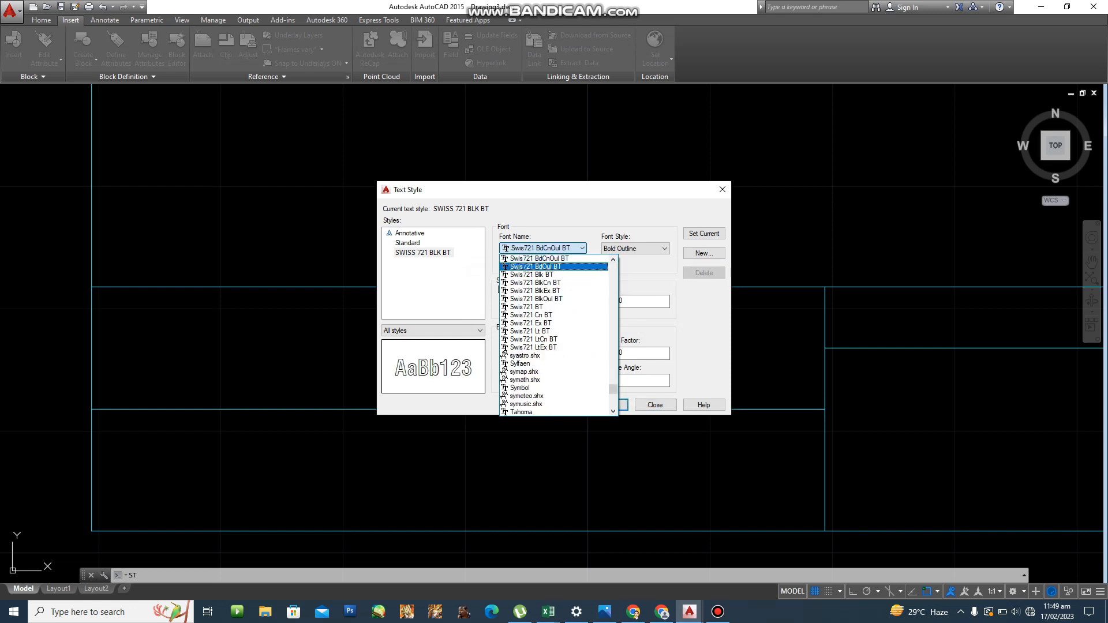
pyautogui.press('Down')
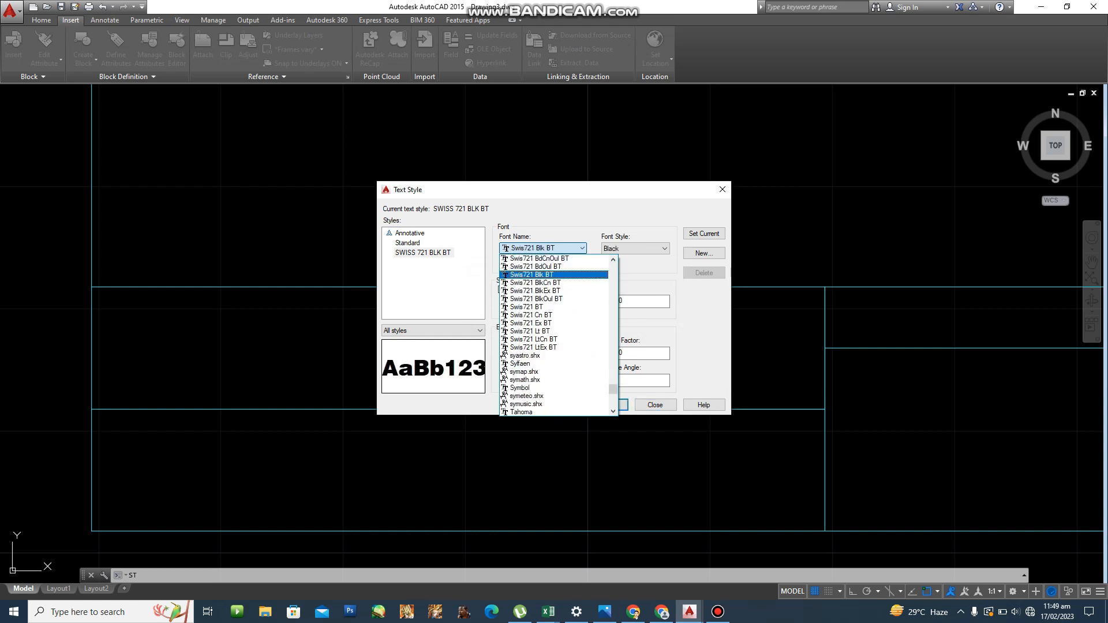
pyautogui.press('Return')
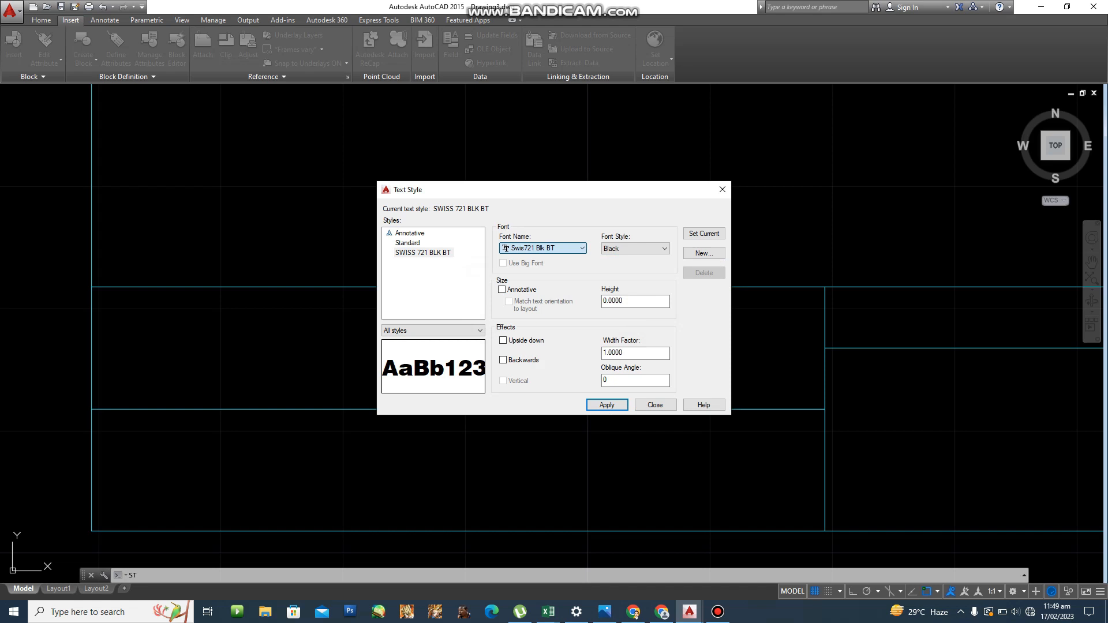
pyautogui.click(437, 261)
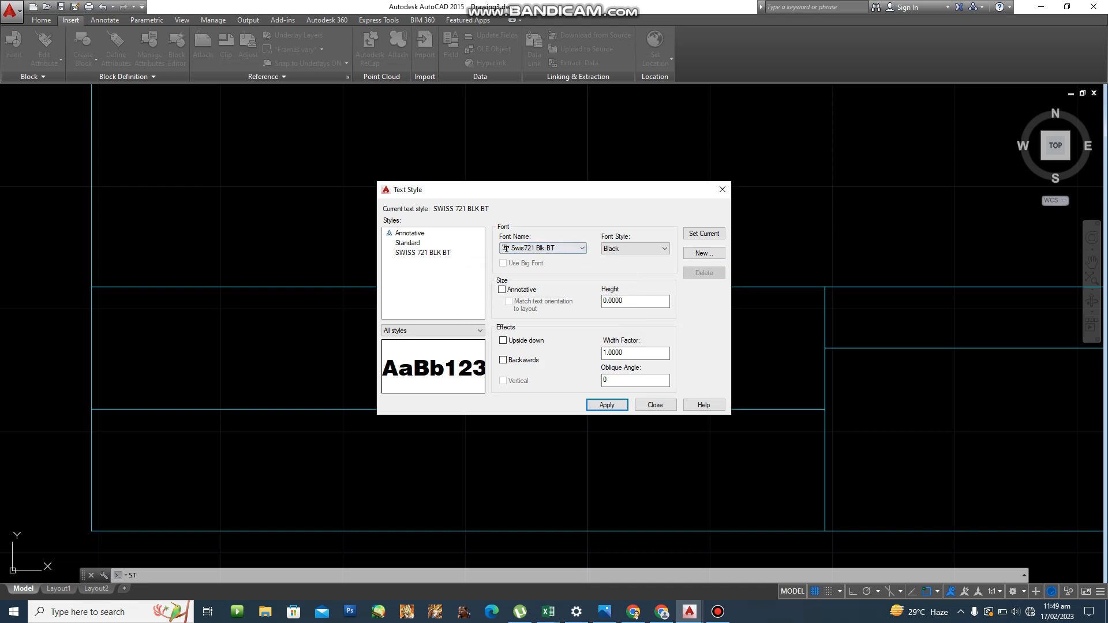
pyautogui.click(423, 252)
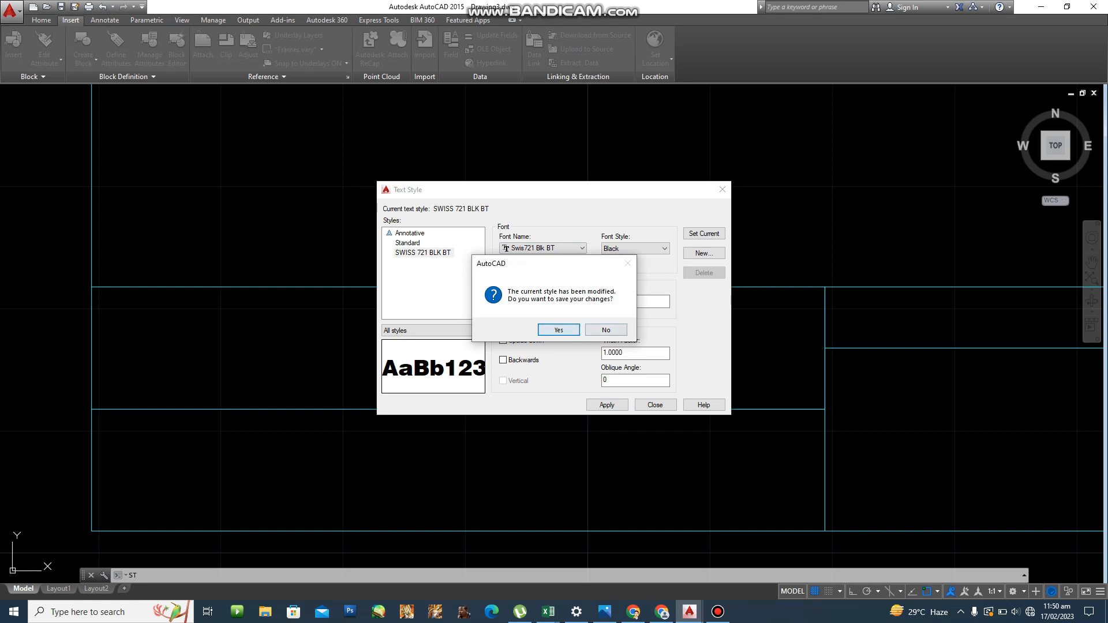
pyautogui.press('Return')
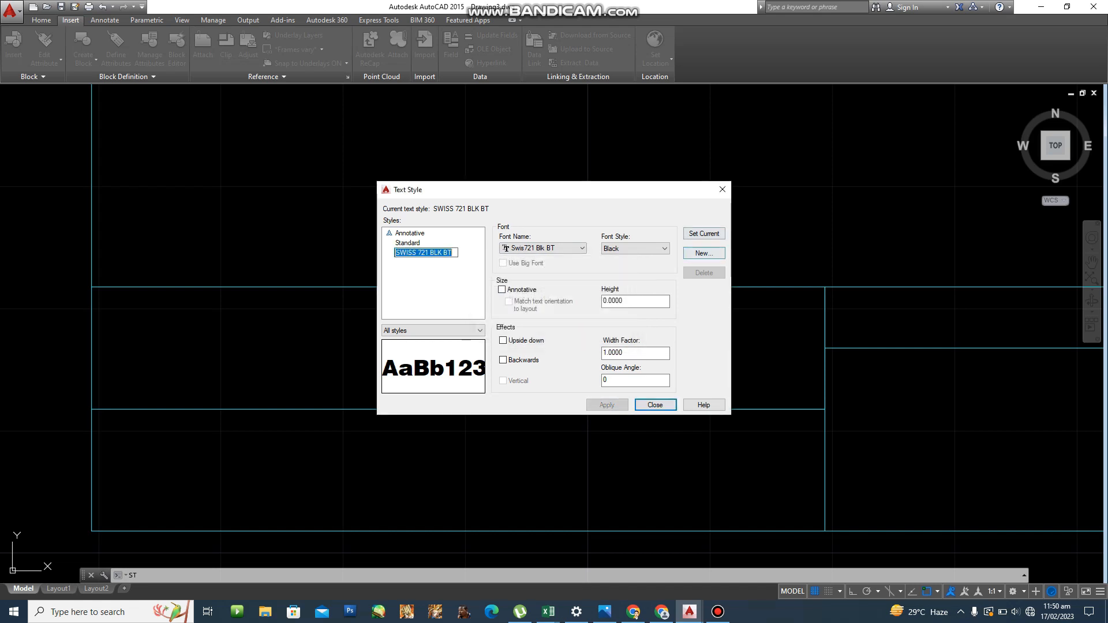
pyautogui.click(704, 234)
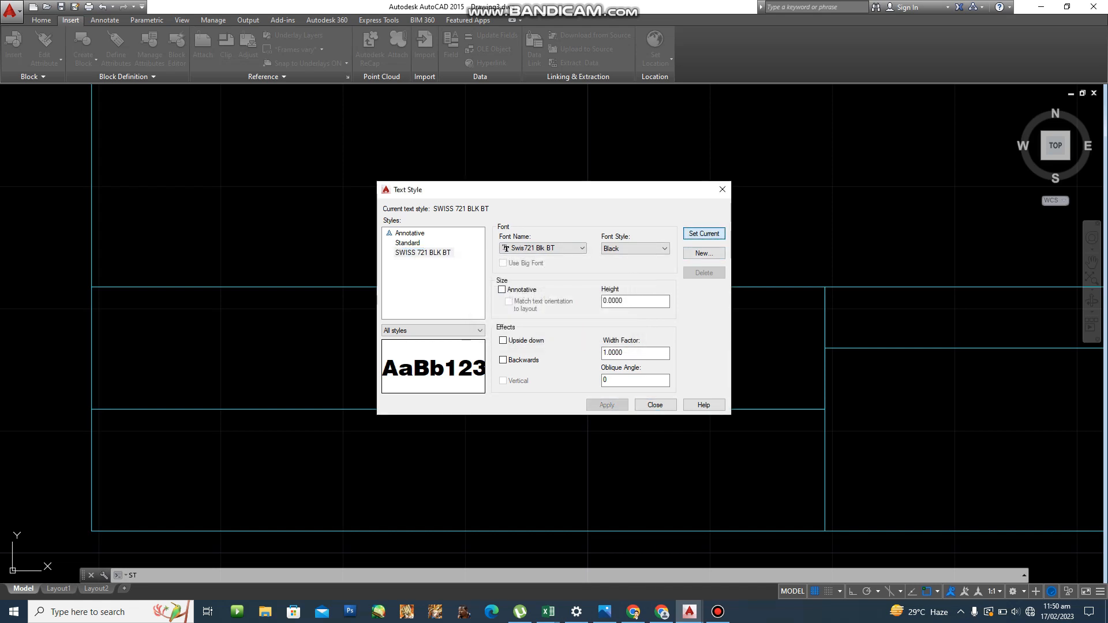
pyautogui.click(655, 405)
# Start single-line text with middle-centre justification across the upper-left title cell's corners.
pyautogui.scroll(-2, 519, 390)
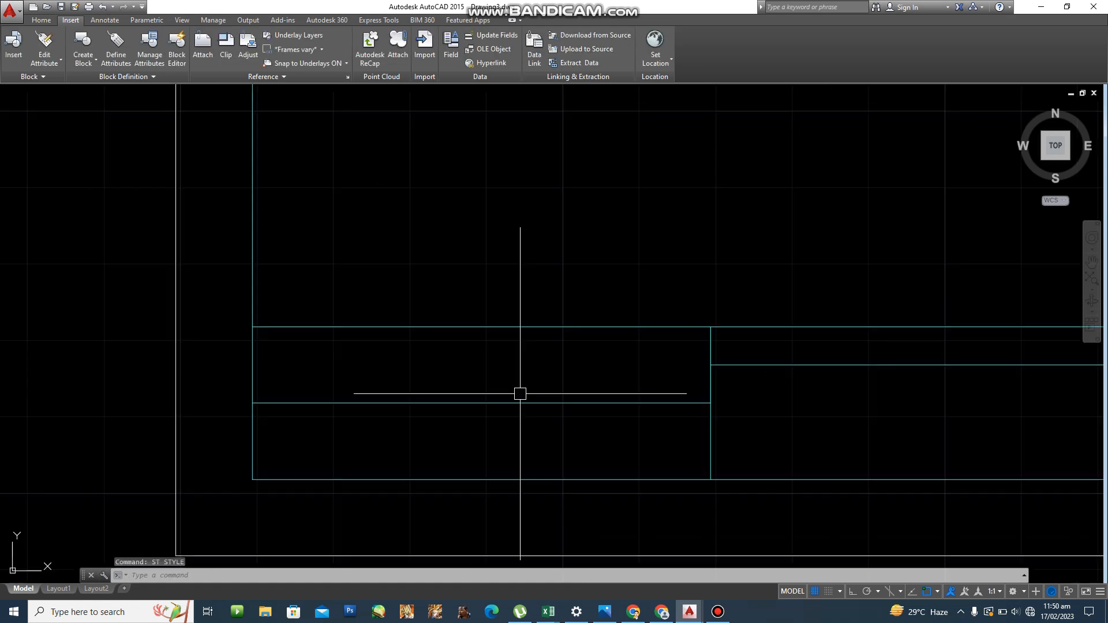
pyautogui.moveTo(519, 390)
pyautogui.mouseDown(button='middle')
pyautogui.moveTo(500, 351)
pyautogui.moveTo(469, 344)
pyautogui.moveTo(462, 312)
pyautogui.mouseUp(button='middle')
pyautogui.write('dt')
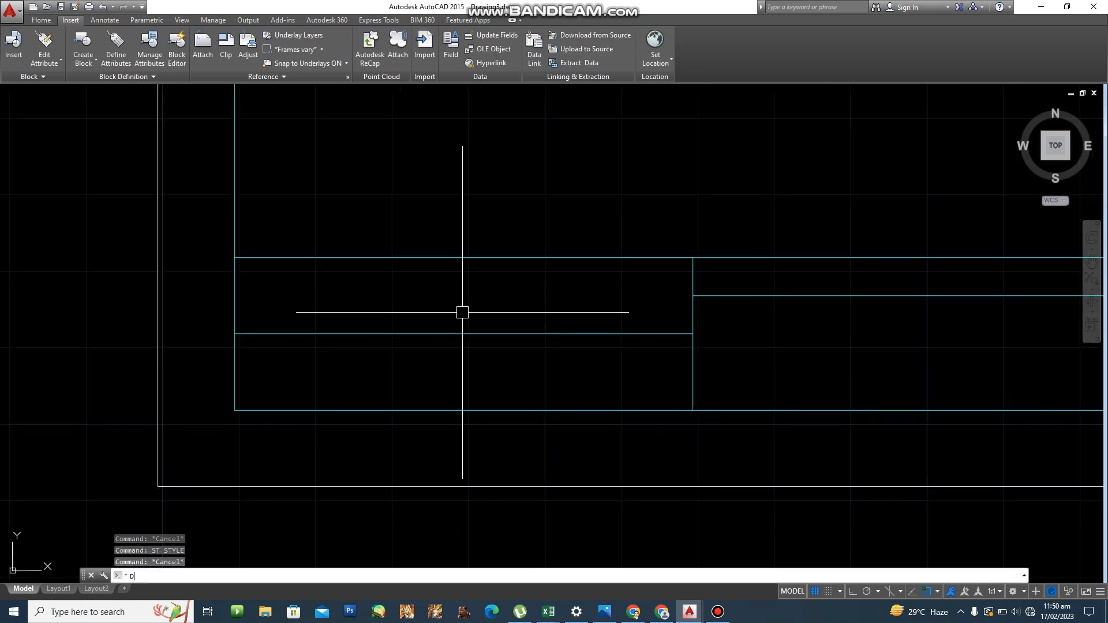
pyautogui.press('Return')
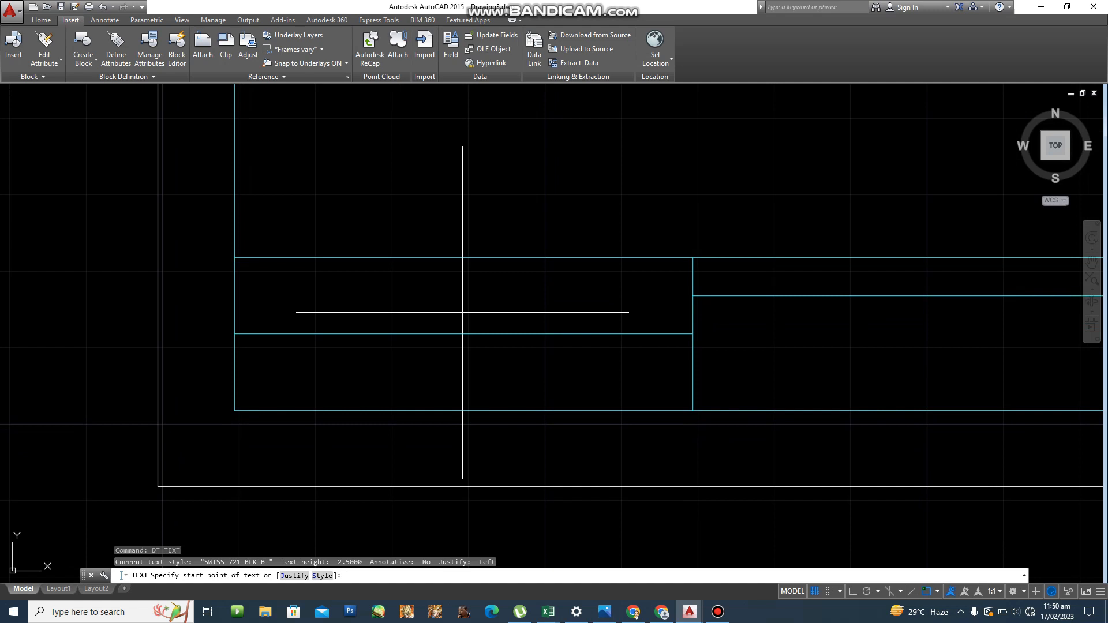
pyautogui.write('j')
pyautogui.press('Return')
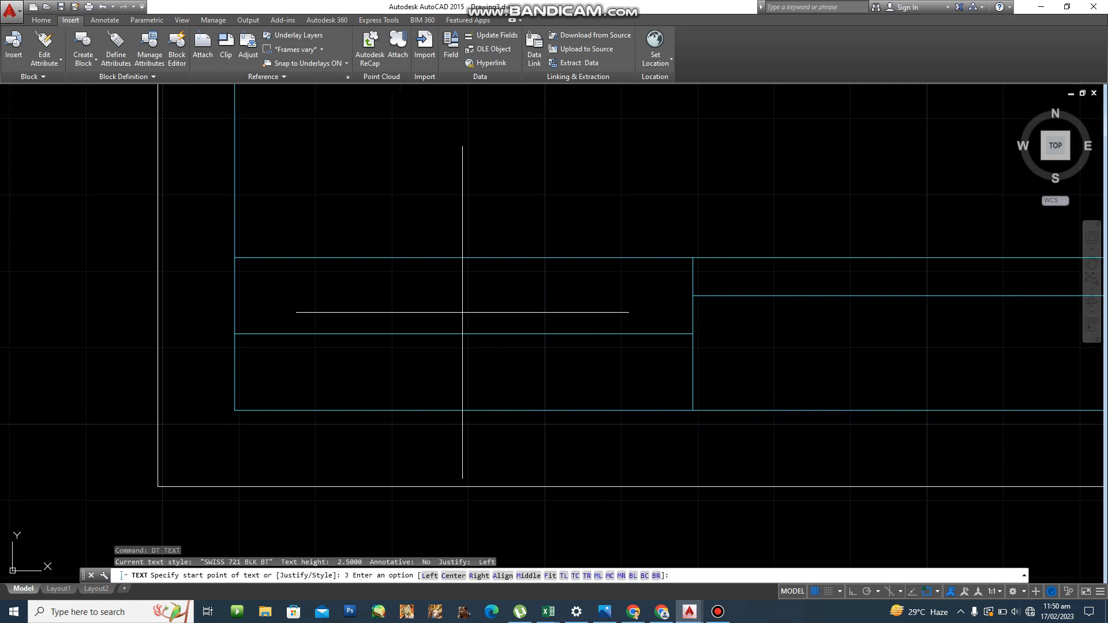
pyautogui.press('Return')
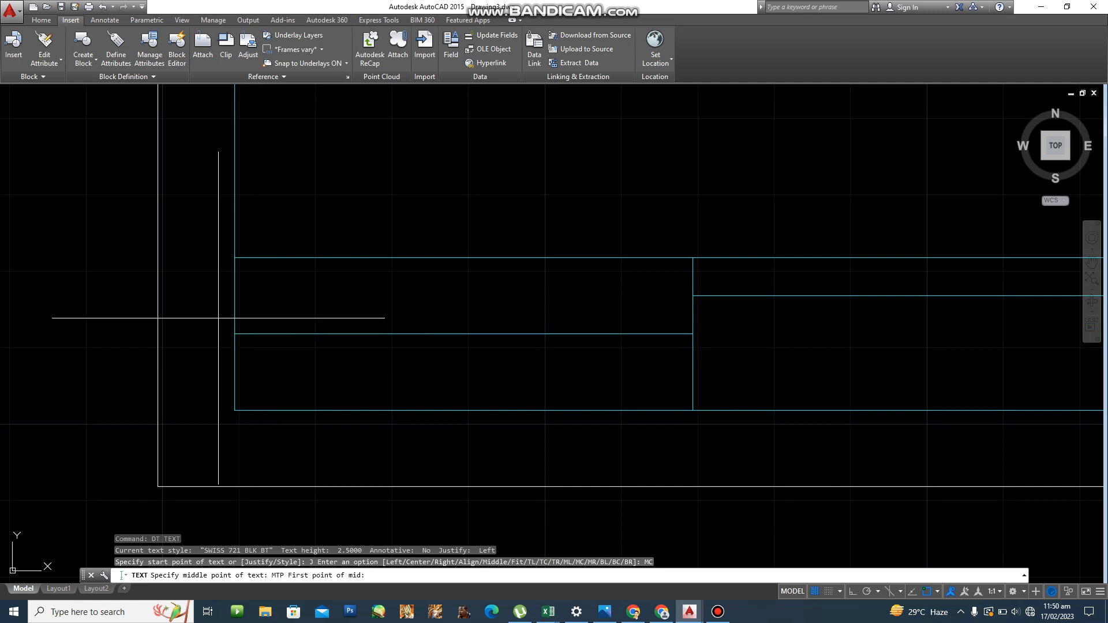
pyautogui.click(234, 333)
pyautogui.click(698, 258)
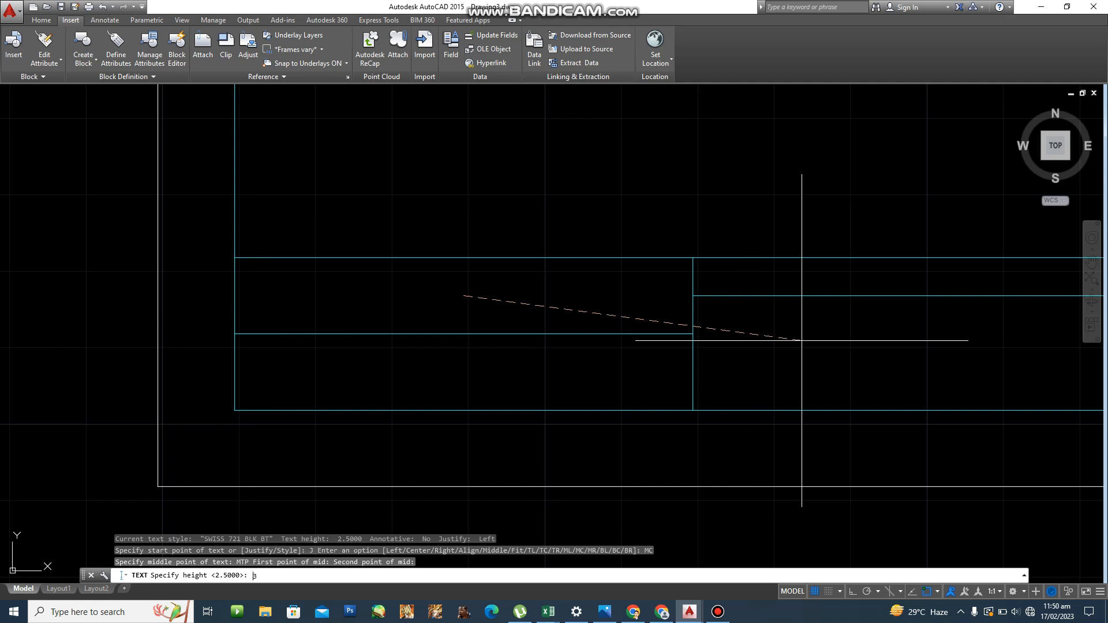
# Use text height 3 and rotation 0, and enter TECHNICAL DRAFTING.
pyautogui.write('3')
pyautogui.press('Return')
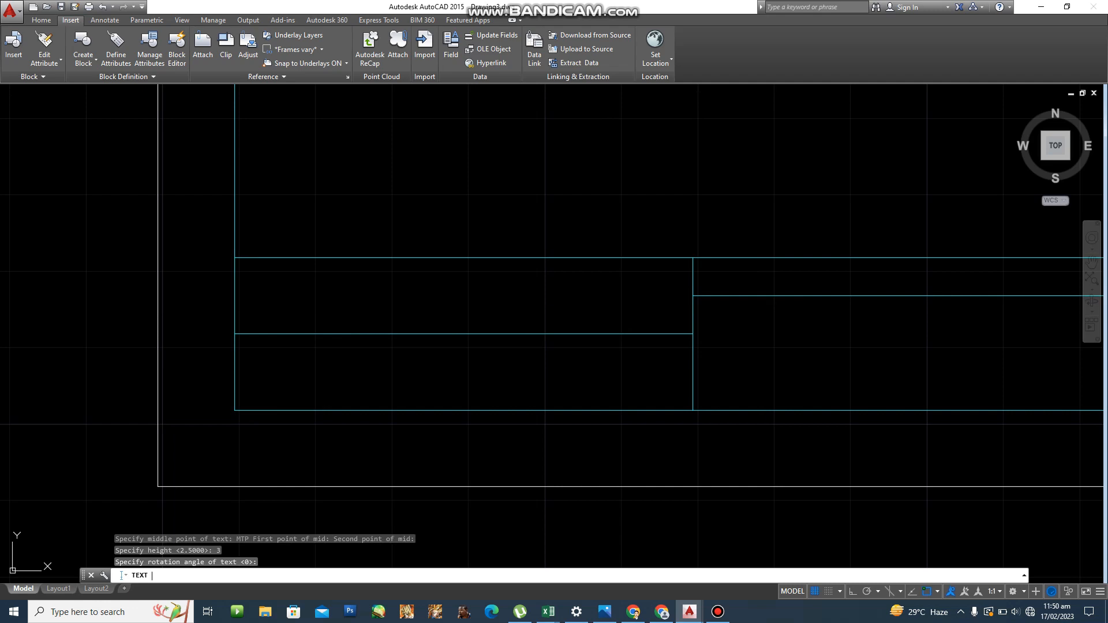
pyautogui.press('Return')
pyautogui.write('TE')
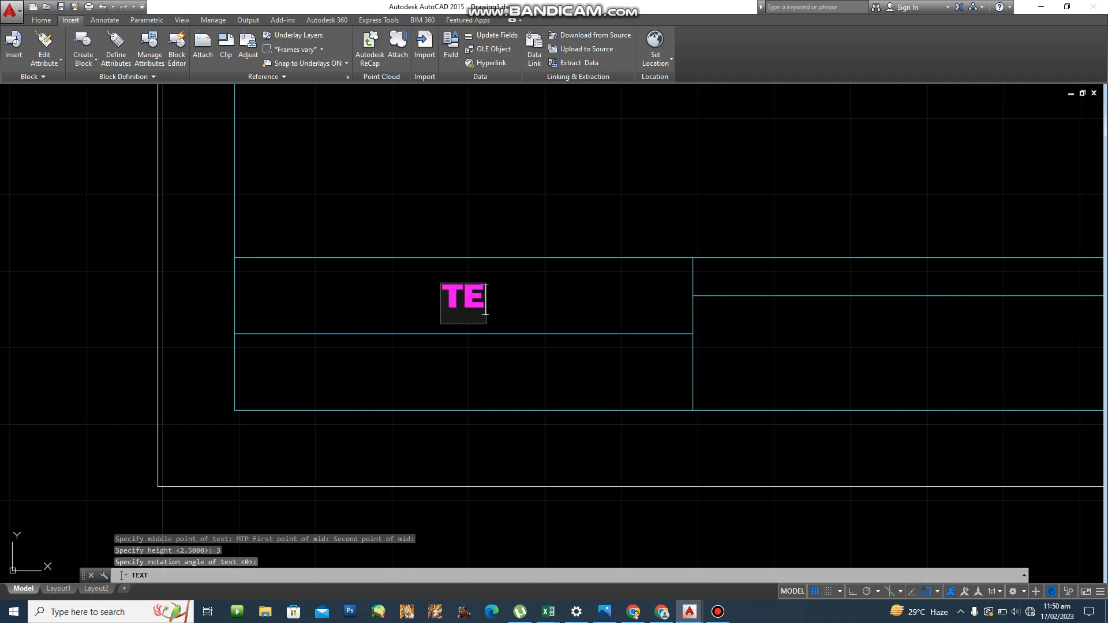
pyautogui.write('CG')
pyautogui.press('BackSpace')
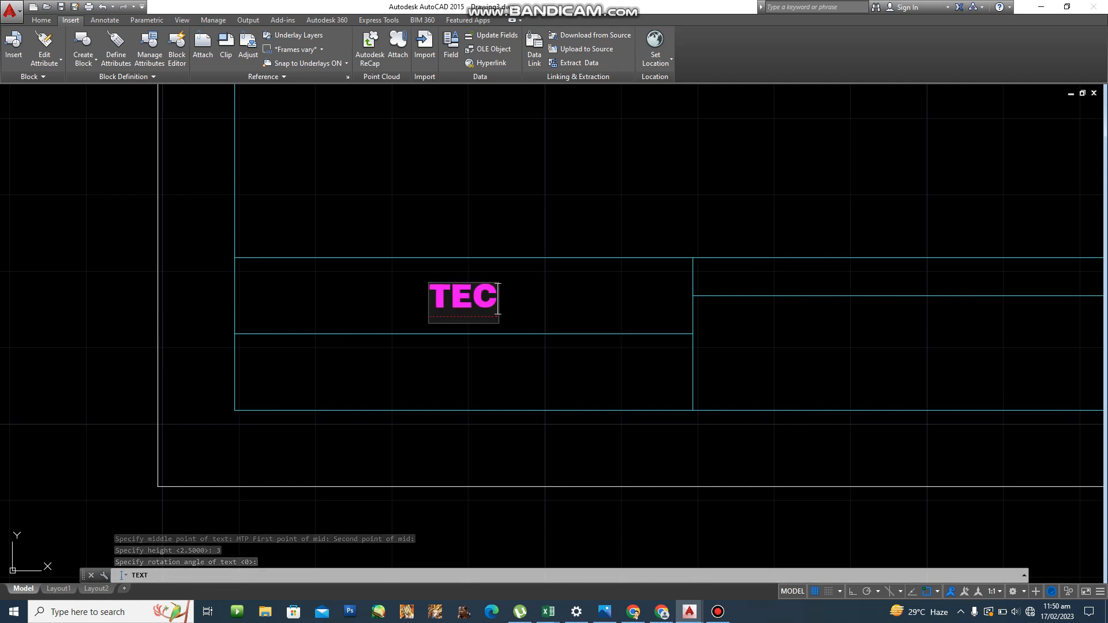
pyautogui.write('H')
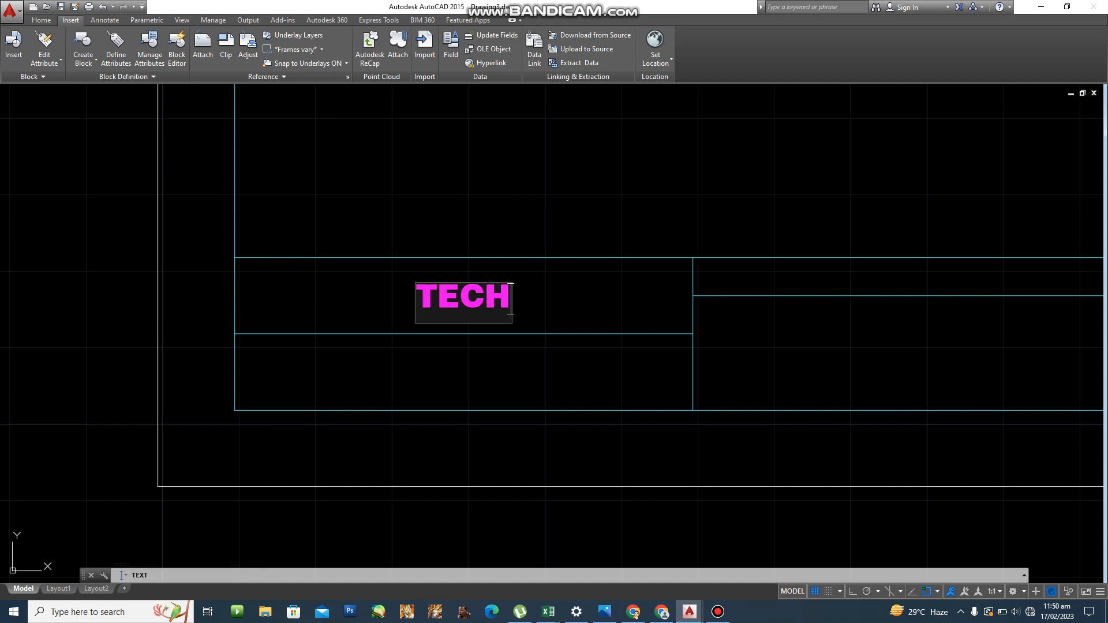
pyautogui.write('NICAL D')
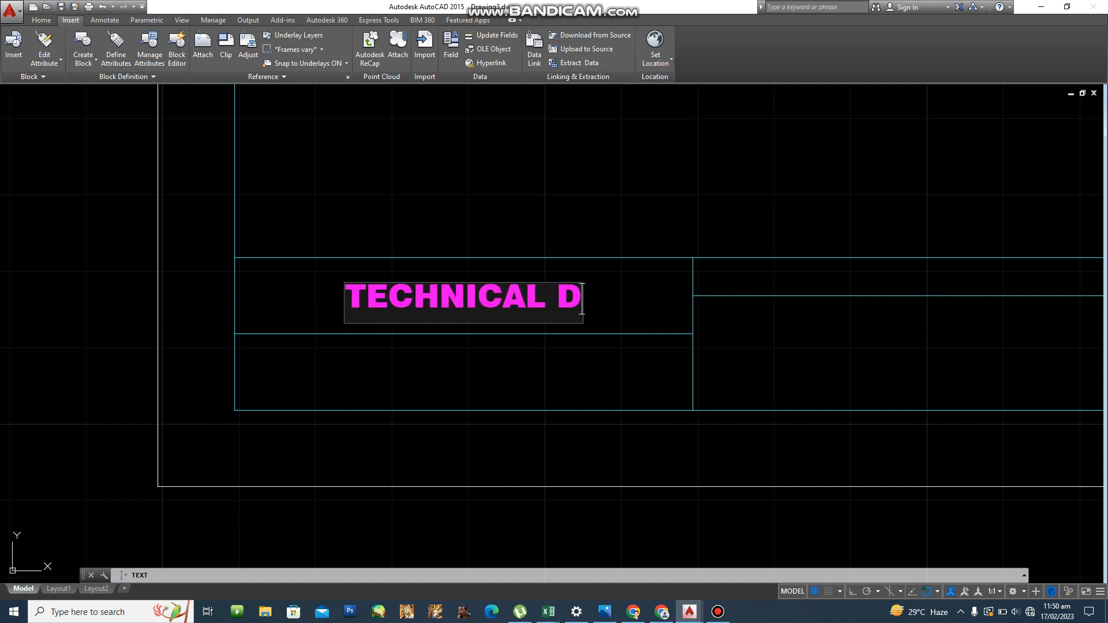
pyautogui.write('RAFTING')
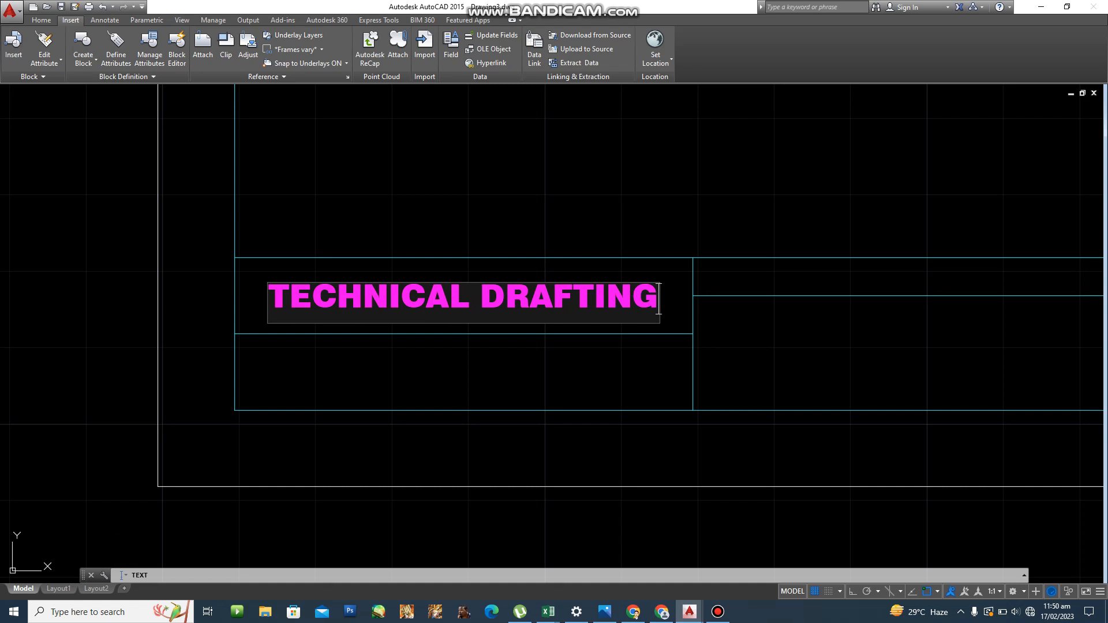
pyautogui.press('Return')
pyautogui.press('Return')
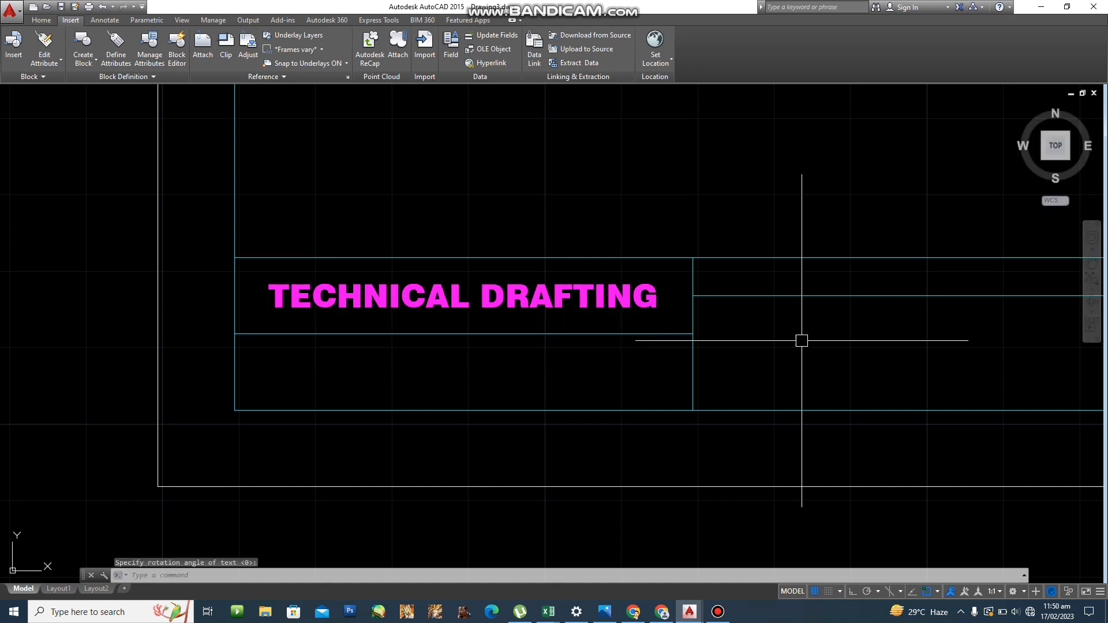
pyautogui.scroll(-2, 377, 311)
pyautogui.moveTo(489, 330); pyautogui.dragTo(490, 328, button='middle')
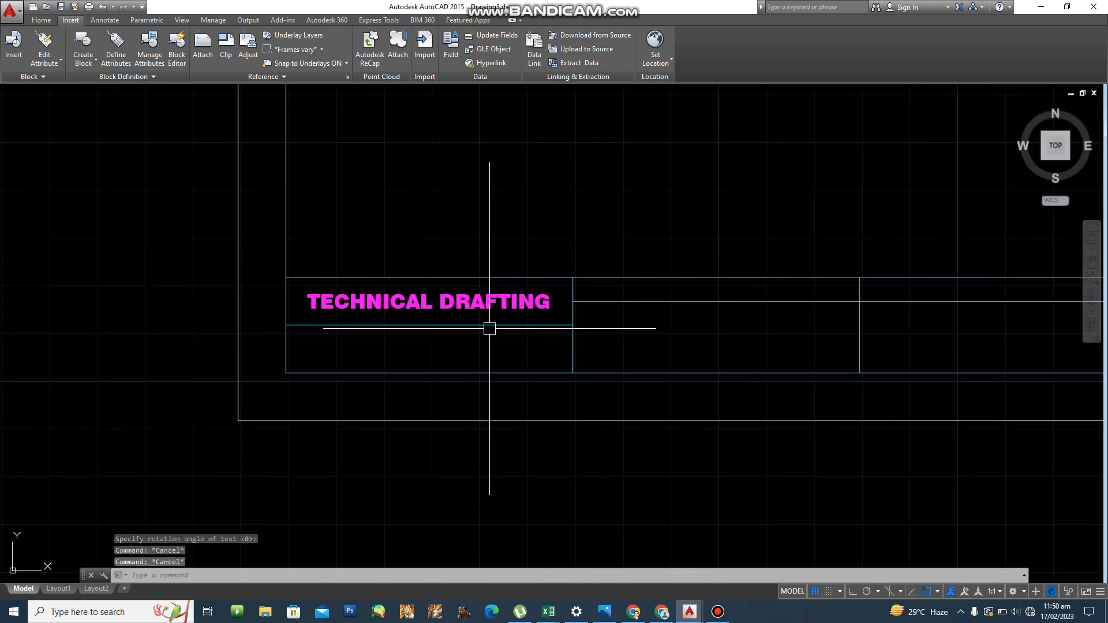
# Copy the TECHNICAL DRAFTING text down into the cell below.
pyautogui.write('co')
pyautogui.press('Return')
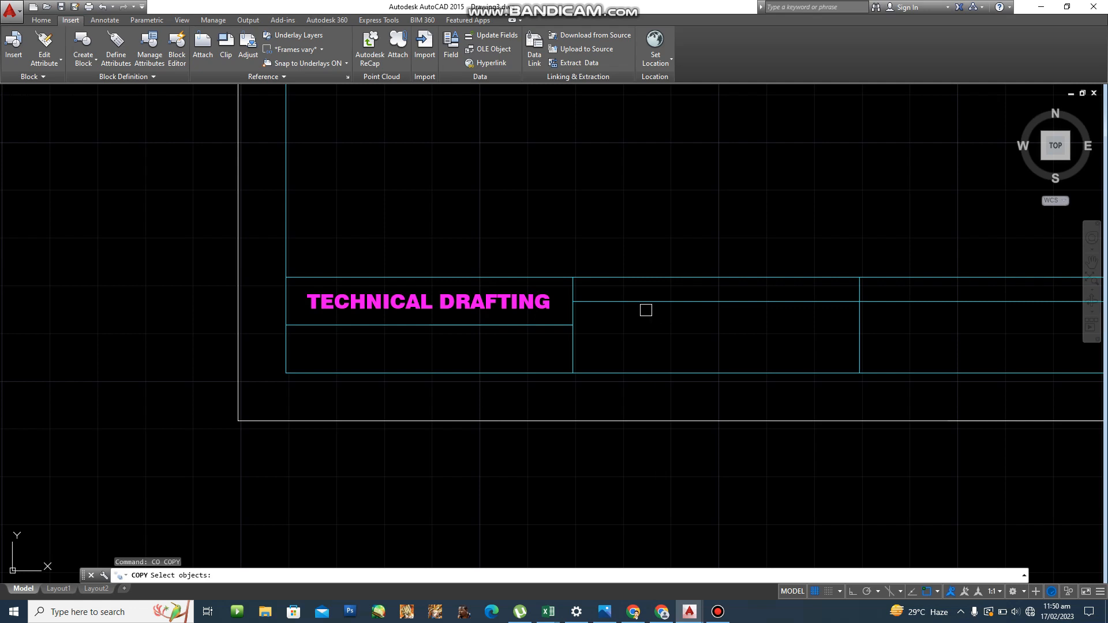
pyautogui.click(496, 304)
pyautogui.press('Return')
pyautogui.click(286, 278)
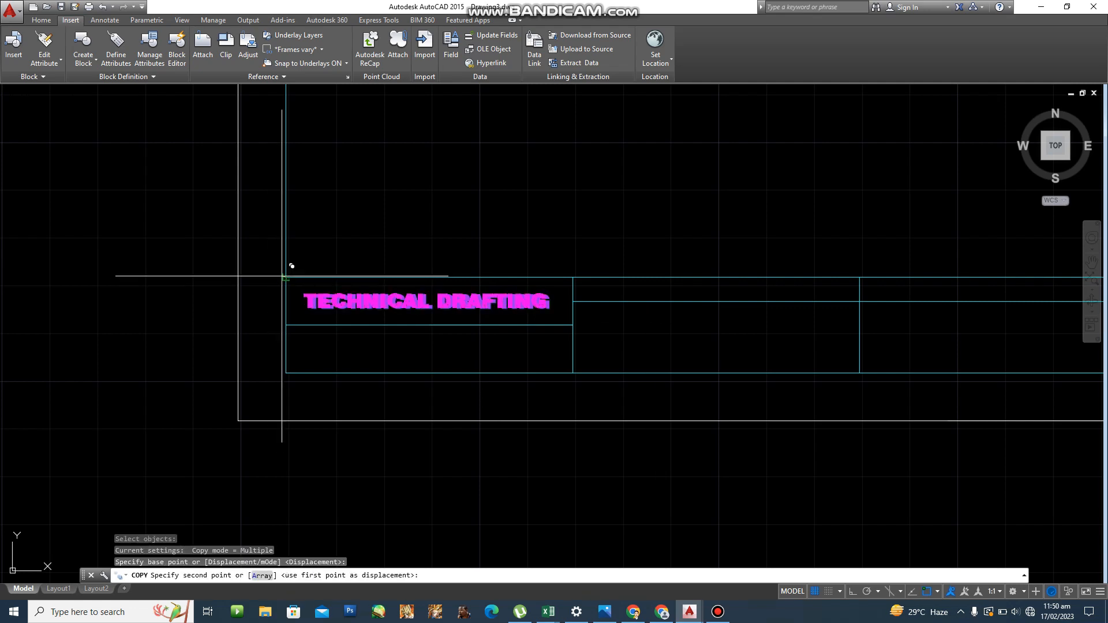
pyautogui.click(285, 325)
pyautogui.press('Escape')
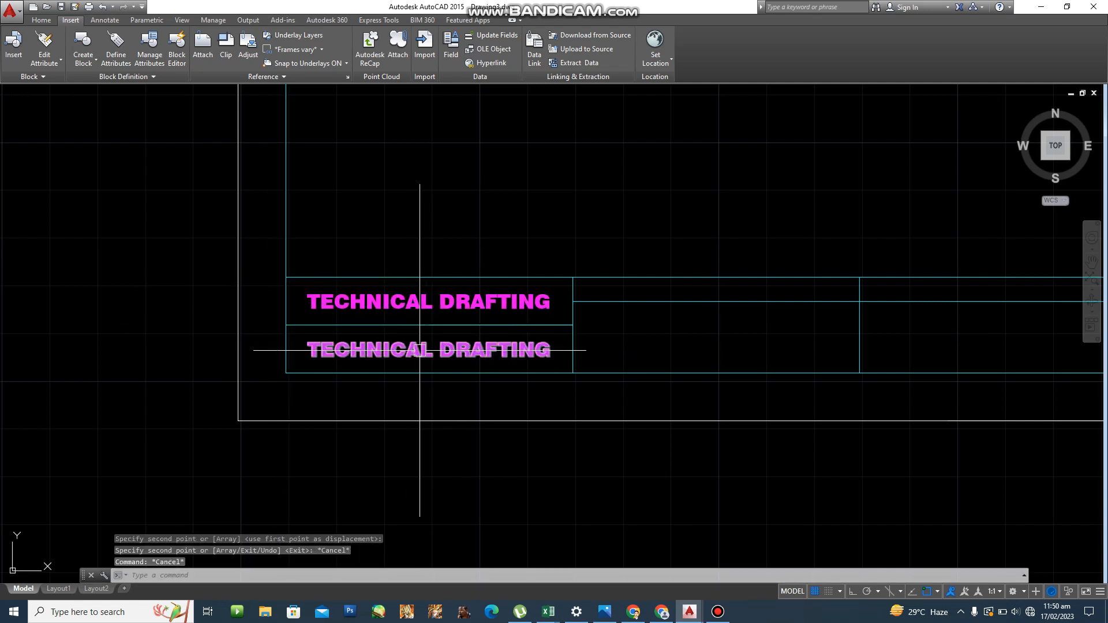
# Edit the copied text to read SAN JUAN SHS TVL/ICT.
pyautogui.doubleClick(312, 350)
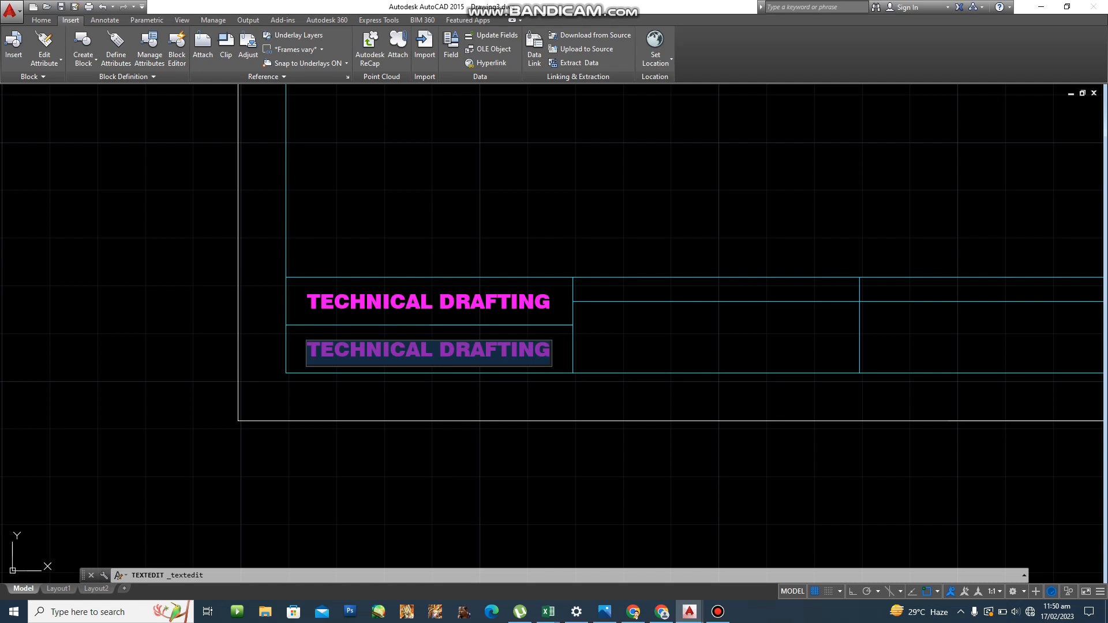
pyautogui.write('SAN JUAN ')
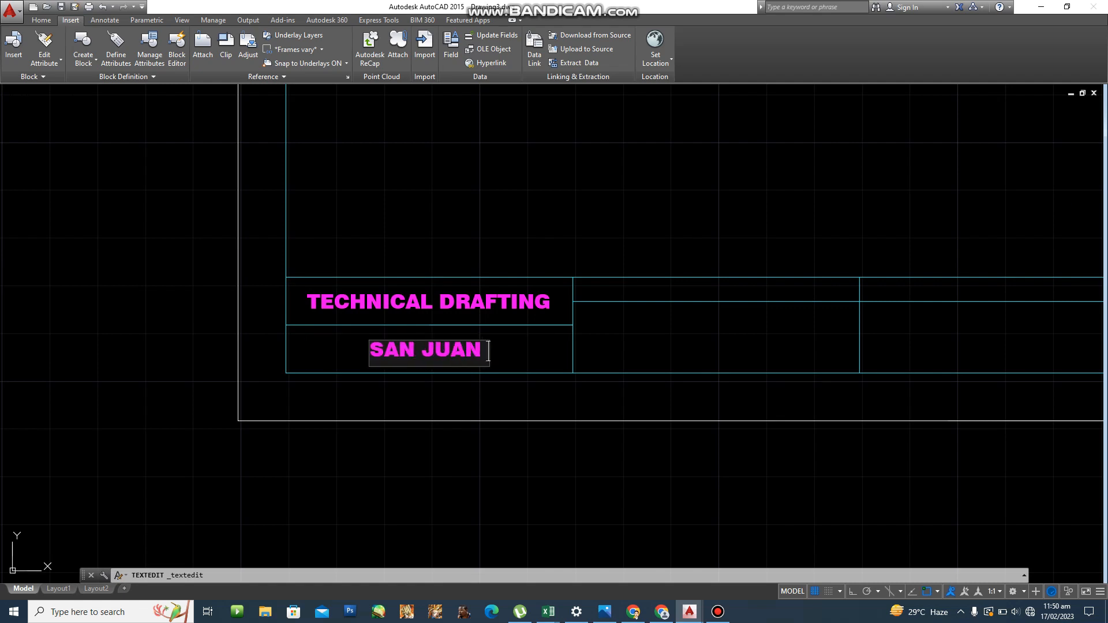
pyautogui.write('SHS')
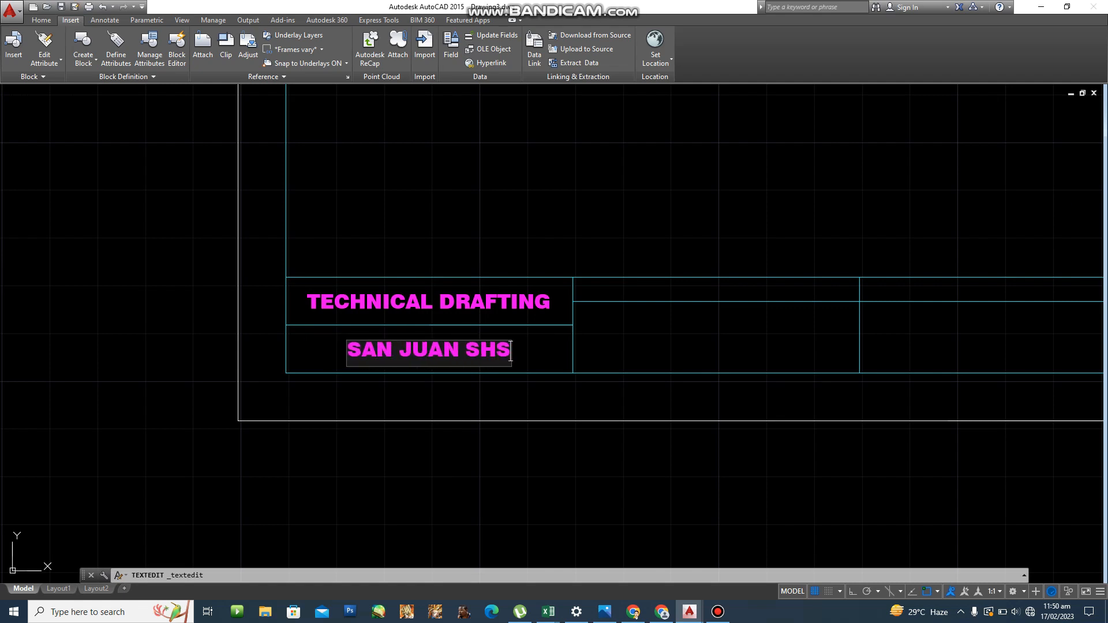
pyautogui.write(' TVL/')
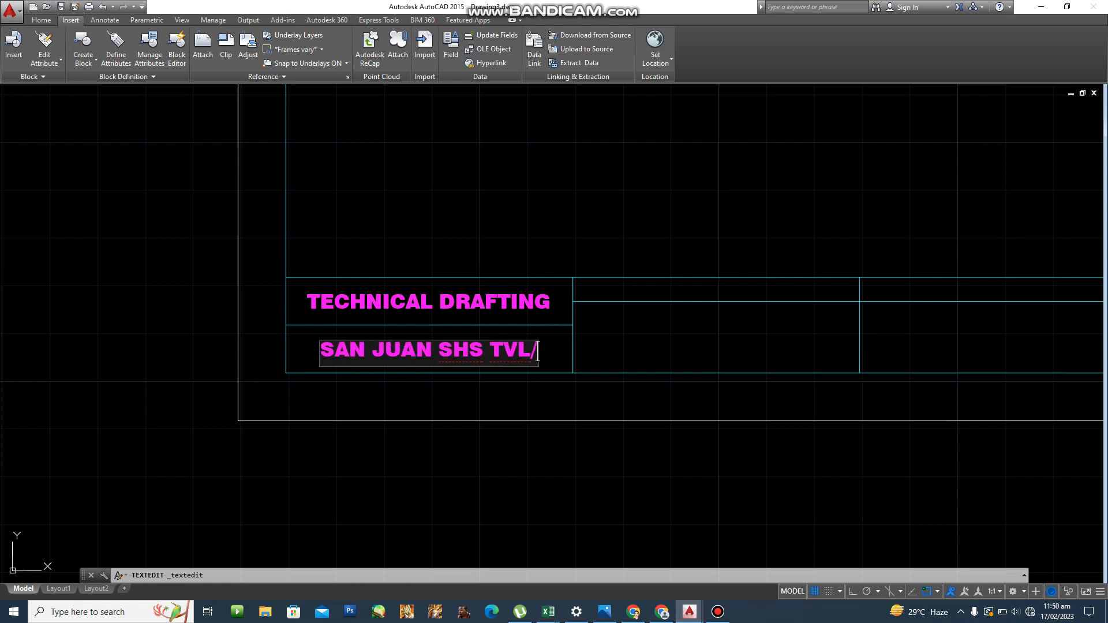
pyautogui.write('ICT')
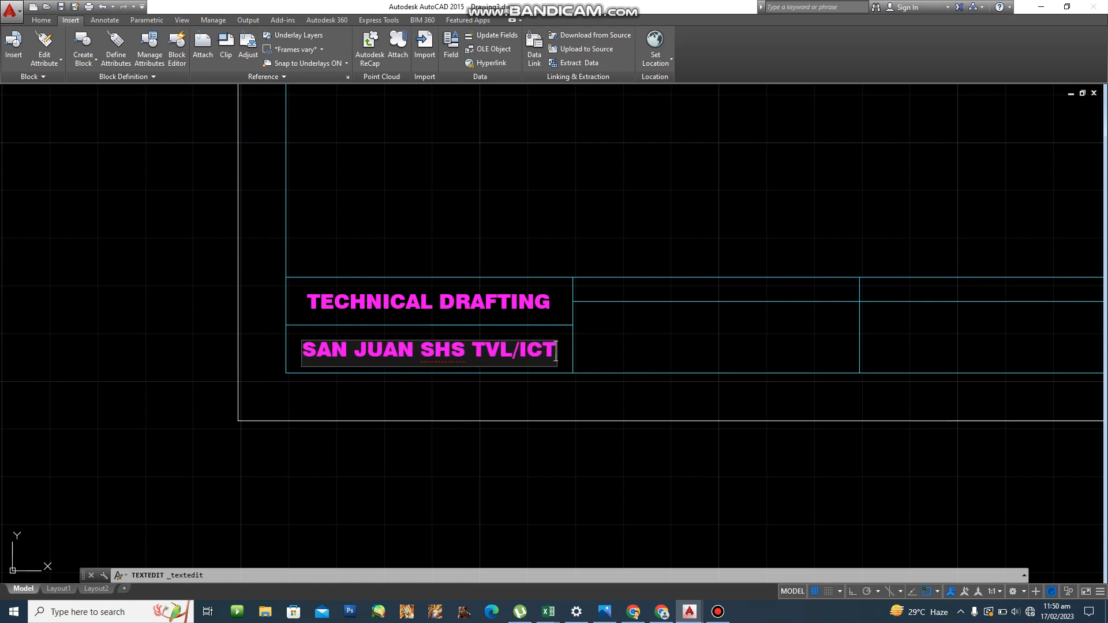
pyautogui.press('Return')
pyautogui.moveTo(719, 391); pyautogui.dragTo(611, 395, button='middle')
pyautogui.scroll(-2, 611, 395)
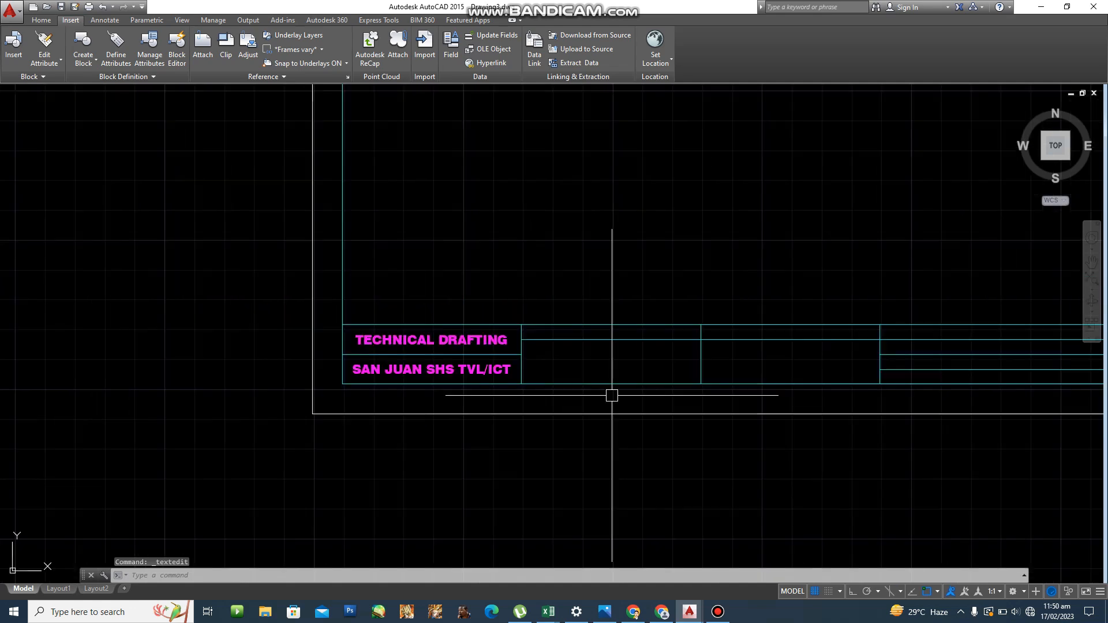
# Start DT text with MC justification across the middle title cell's corners.
pyautogui.scroll(4, 671, 384)
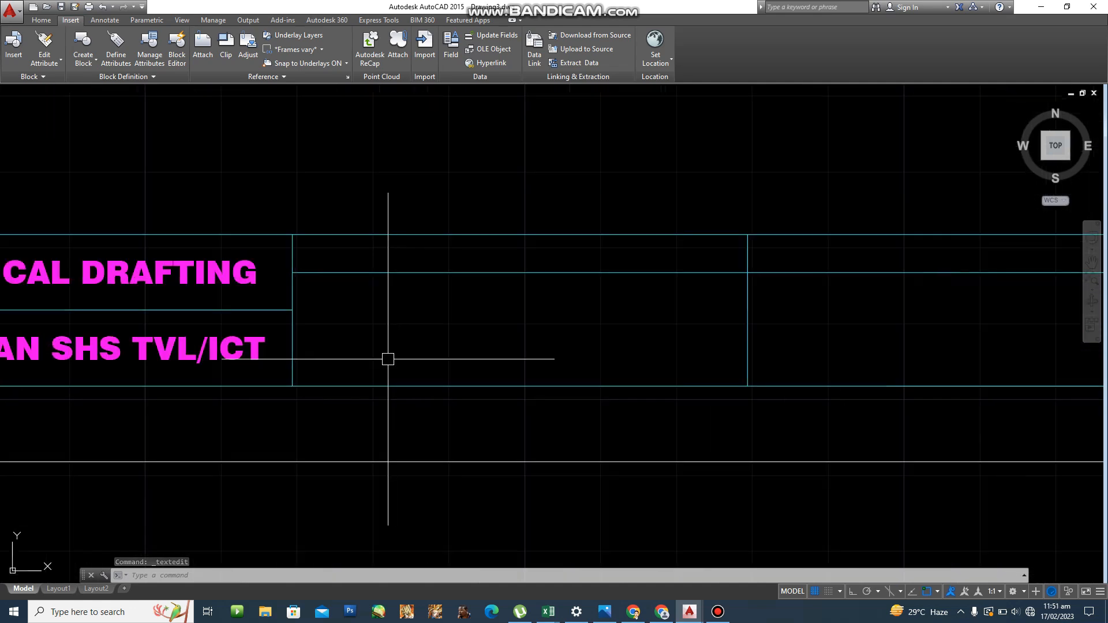
pyautogui.moveTo(388, 359); pyautogui.dragTo(431, 360, button='middle')
pyautogui.write('DT')
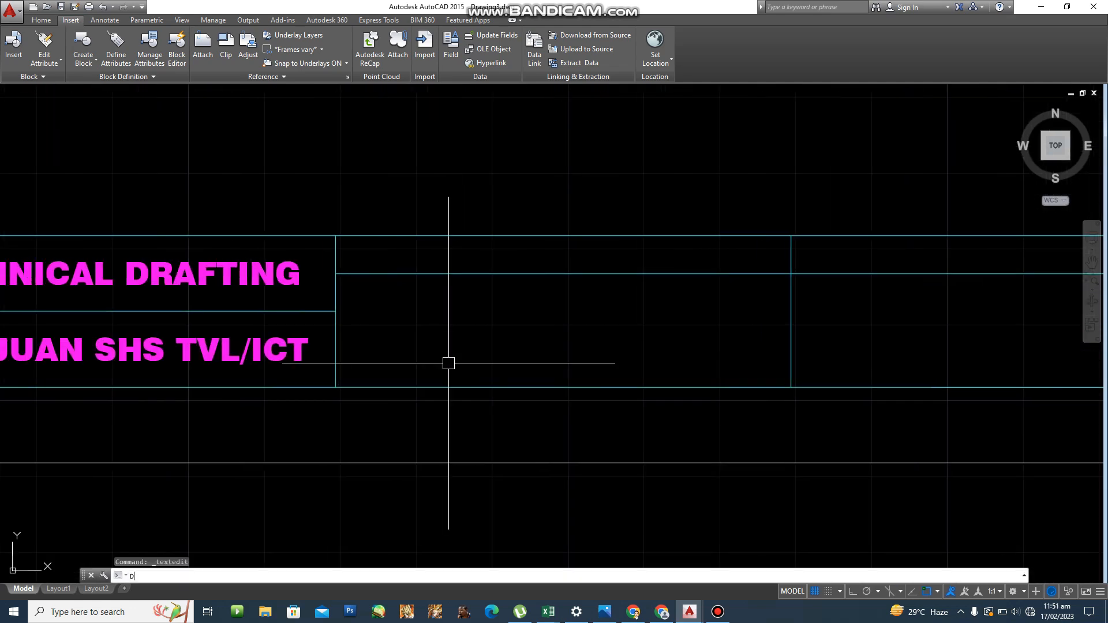
pyautogui.press('Return')
pyautogui.write('J')
pyautogui.press('Return')
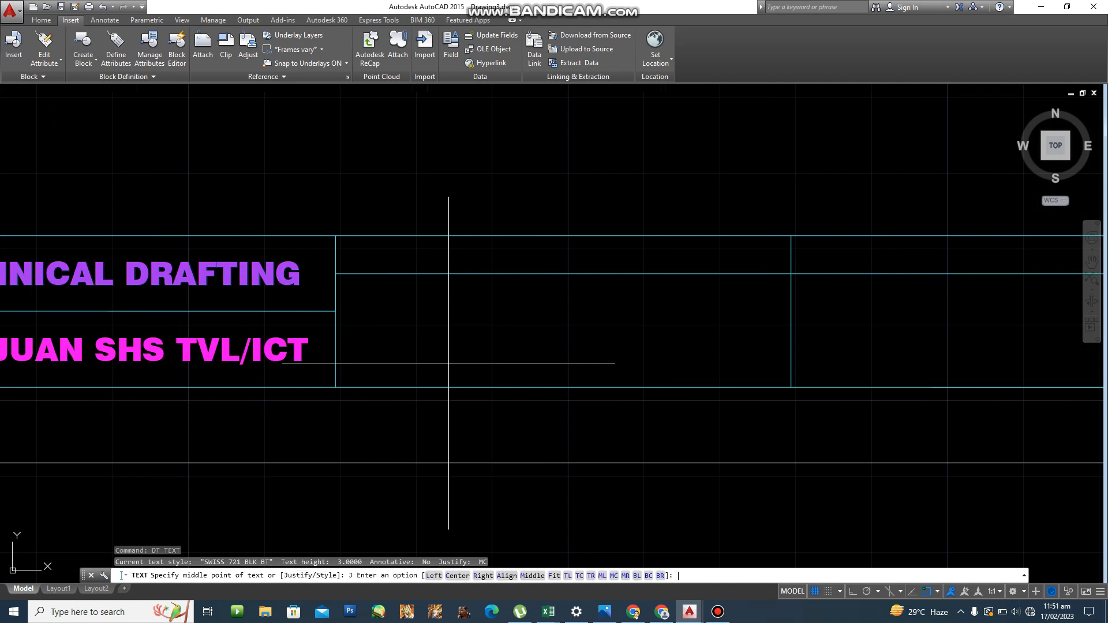
pyautogui.write('MC')
pyautogui.press('Return')
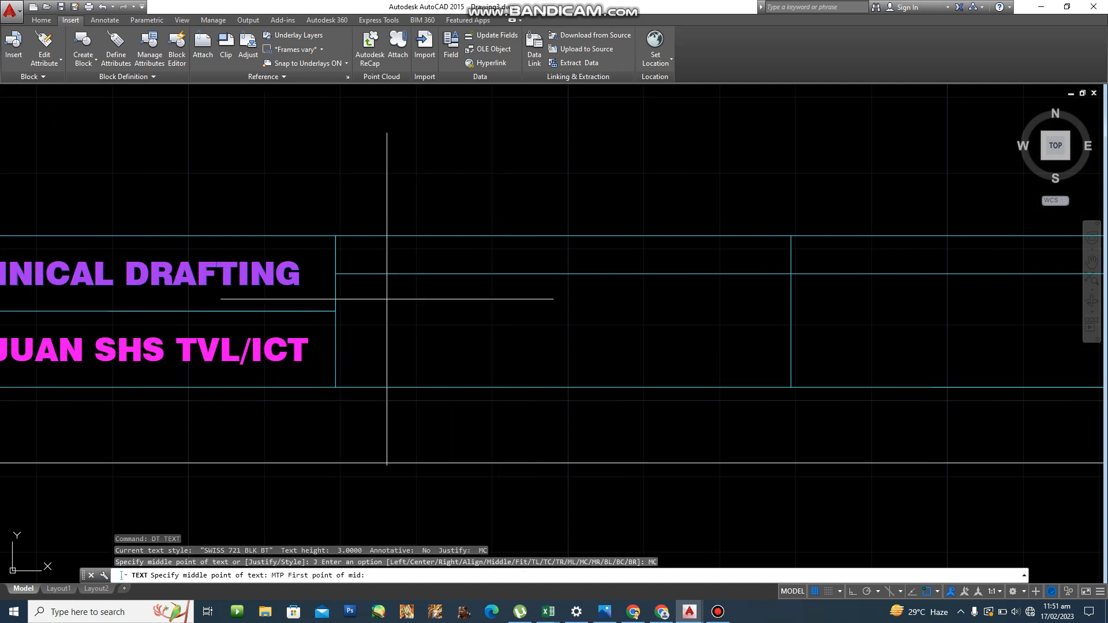
pyautogui.click(335, 386)
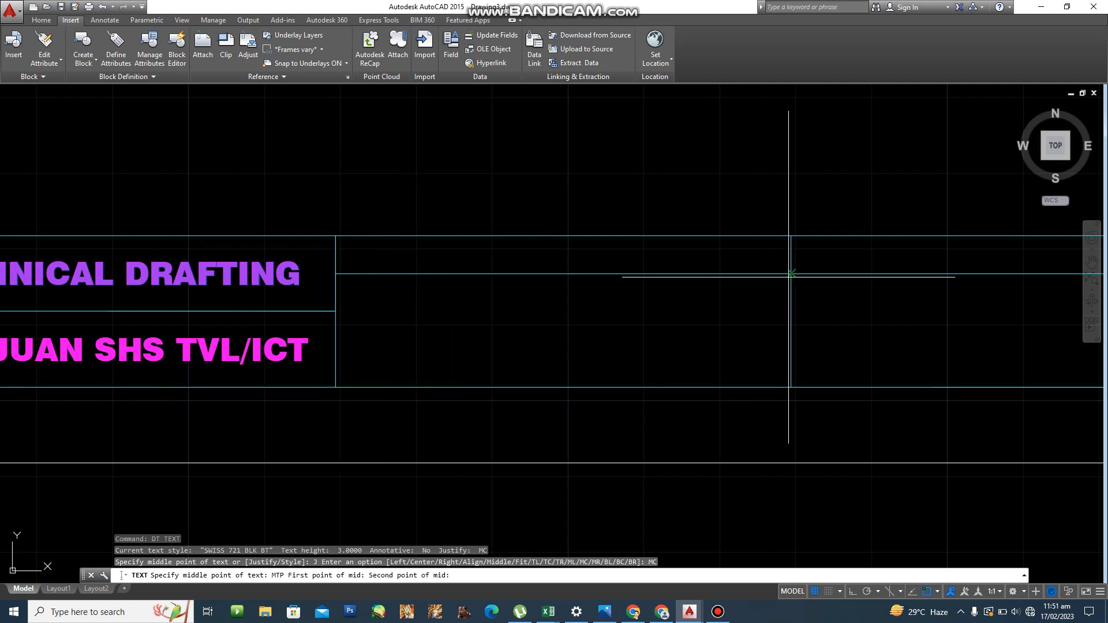
pyautogui.click(790, 273)
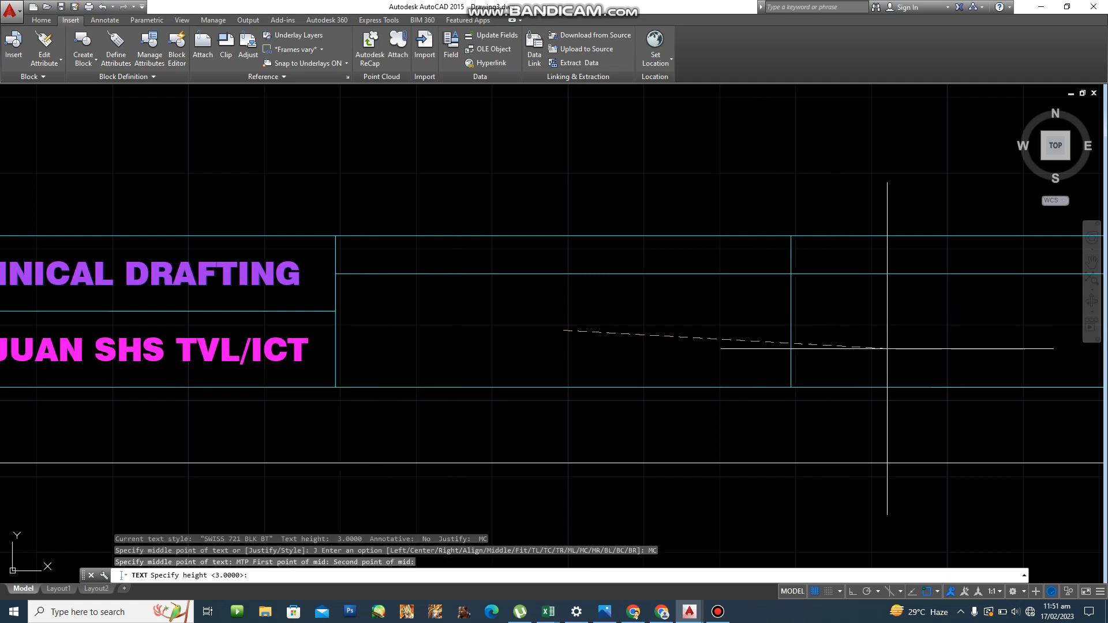
# Keep text height 3 and type the drafter's full name.
pyautogui.press('Return')
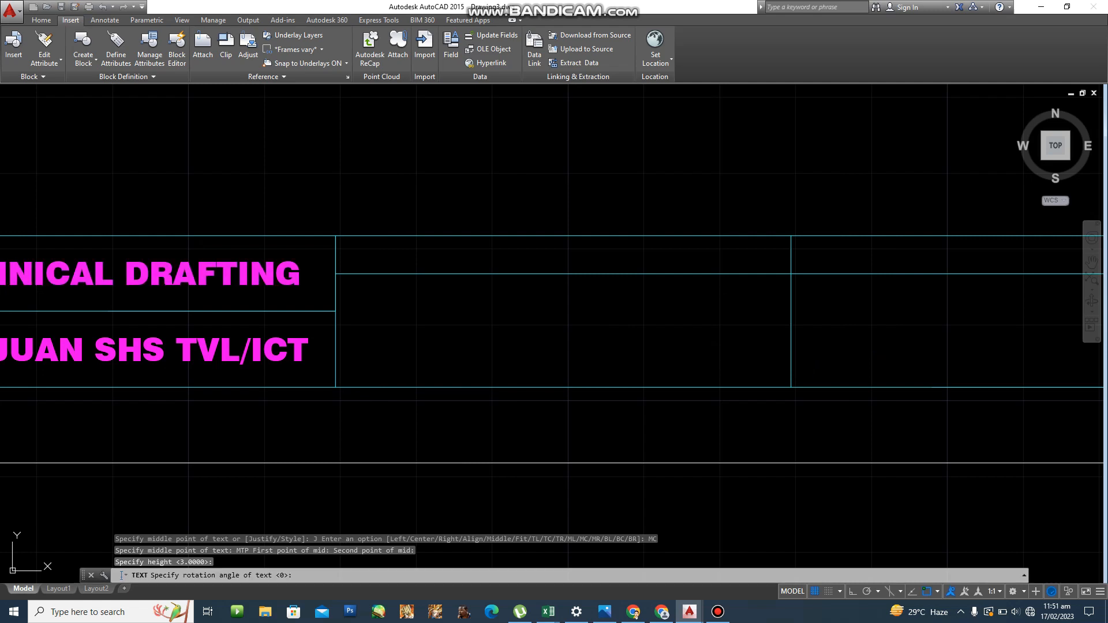
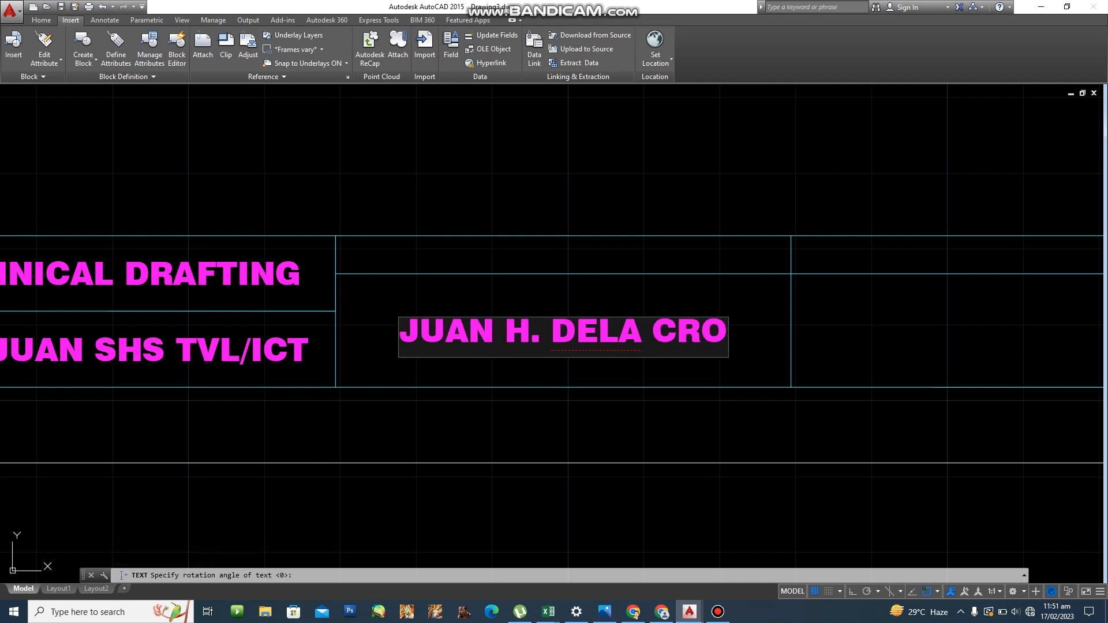
pyautogui.press('Return')
pyautogui.press('Return')
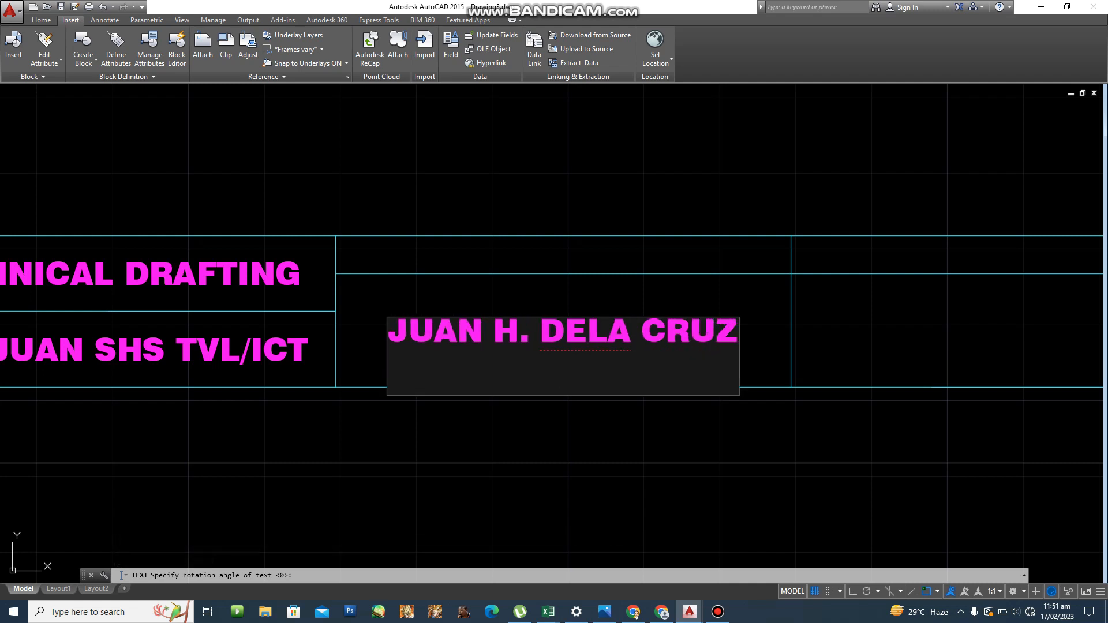
pyautogui.scroll(-2, 910, 341)
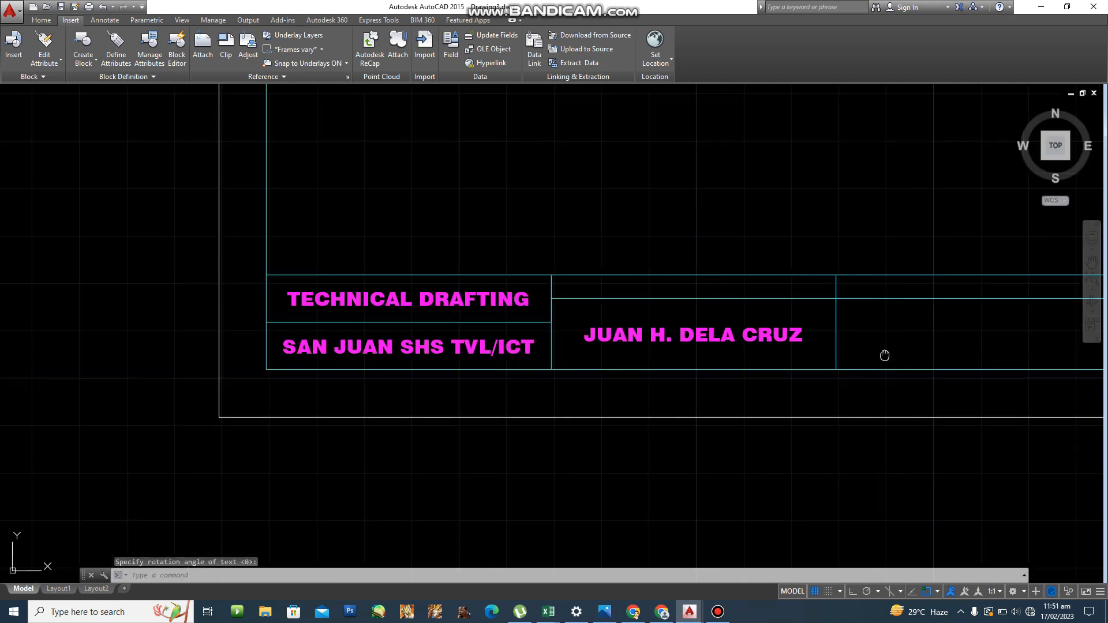
# Copy the drafter's name text into the next cell to the right.
pyautogui.moveTo(883, 354); pyautogui.dragTo(680, 321, button='middle')
pyautogui.press('Escape')
pyautogui.write('co')
pyautogui.press('Return')
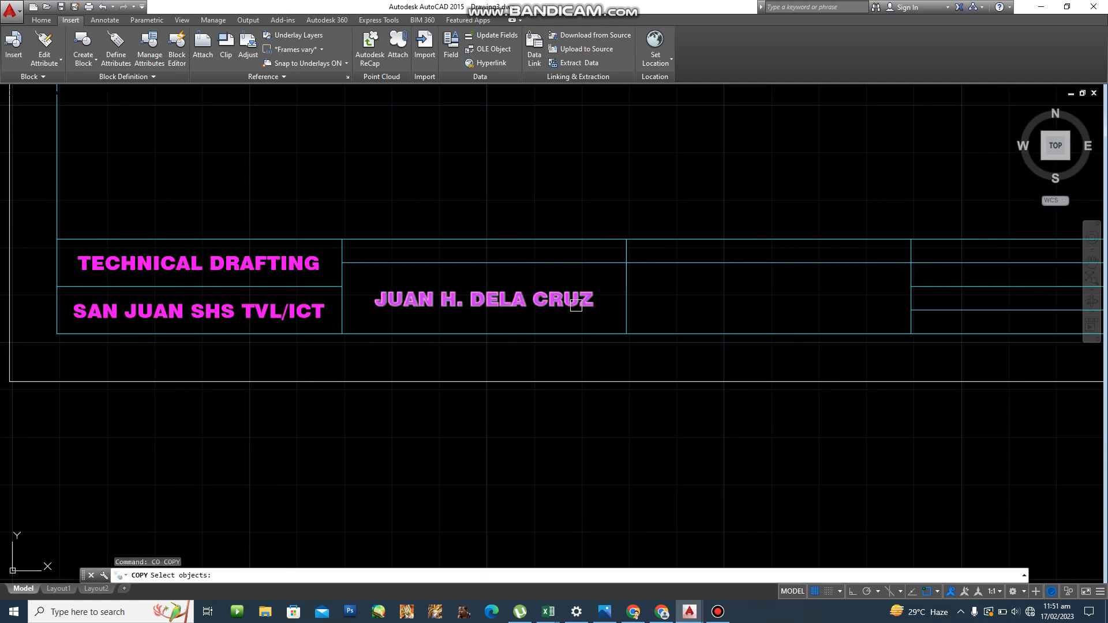
pyautogui.click(540, 303)
pyautogui.press('Return')
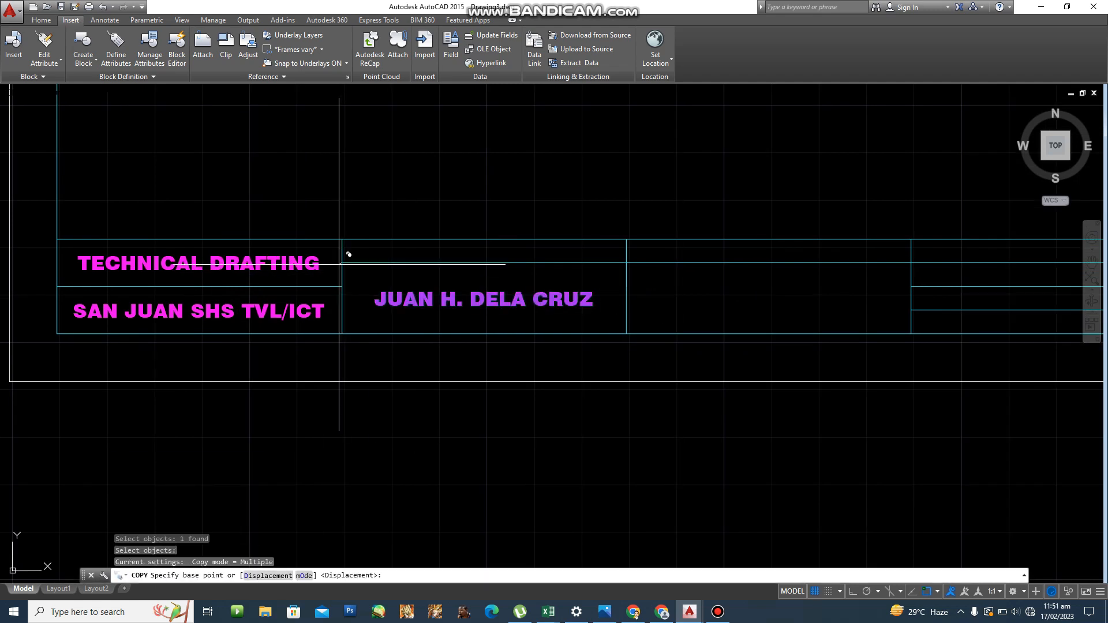
pyautogui.click(342, 262)
pyautogui.click(626, 262)
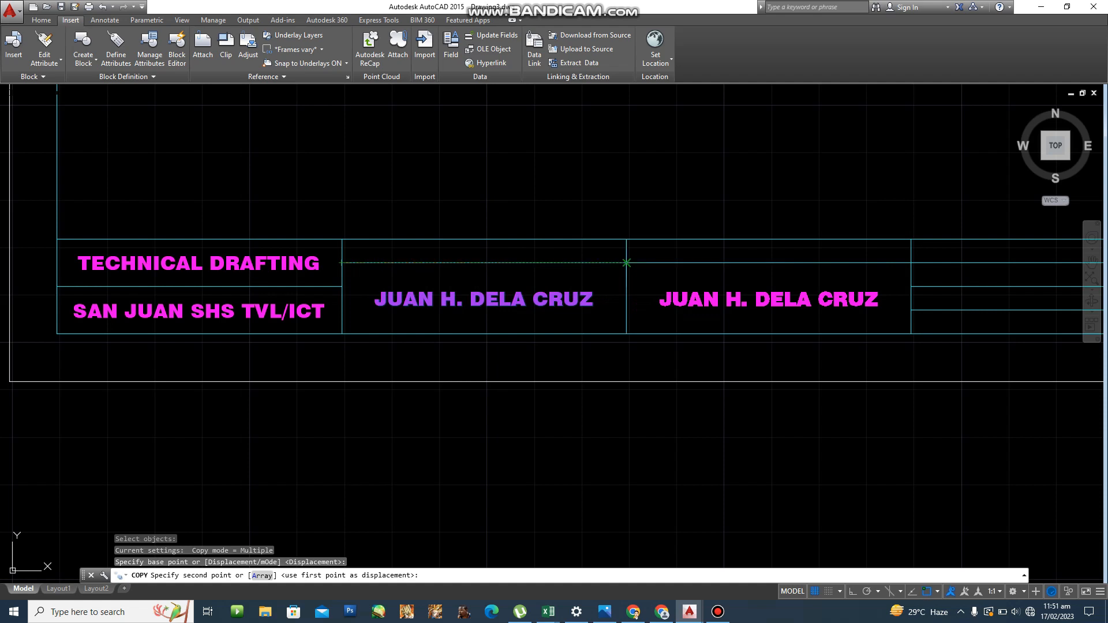
pyautogui.press('Escape')
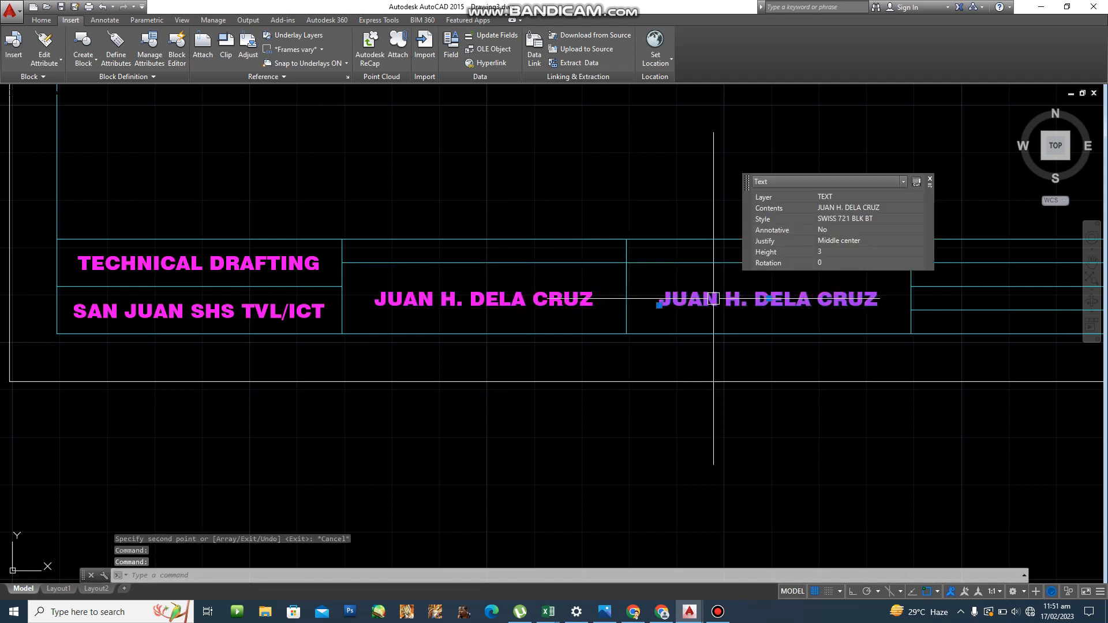
pyautogui.press('Escape')
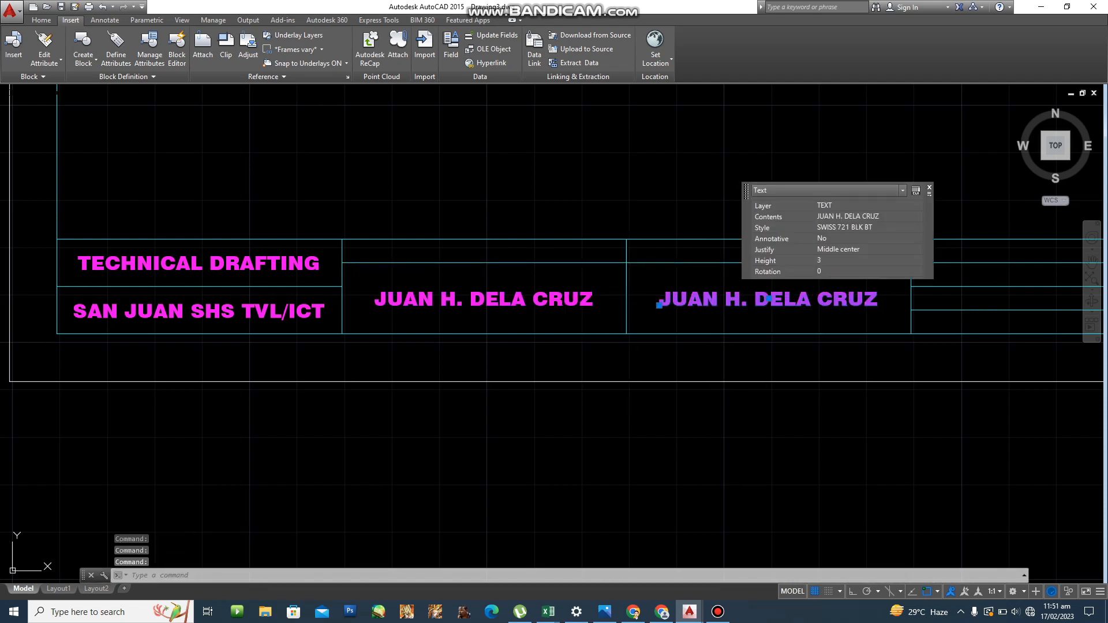
# Edit the copied text to read HOUSE PLANNING.
pyautogui.doubleClick(713, 299)
pyautogui.write('HOUDE')
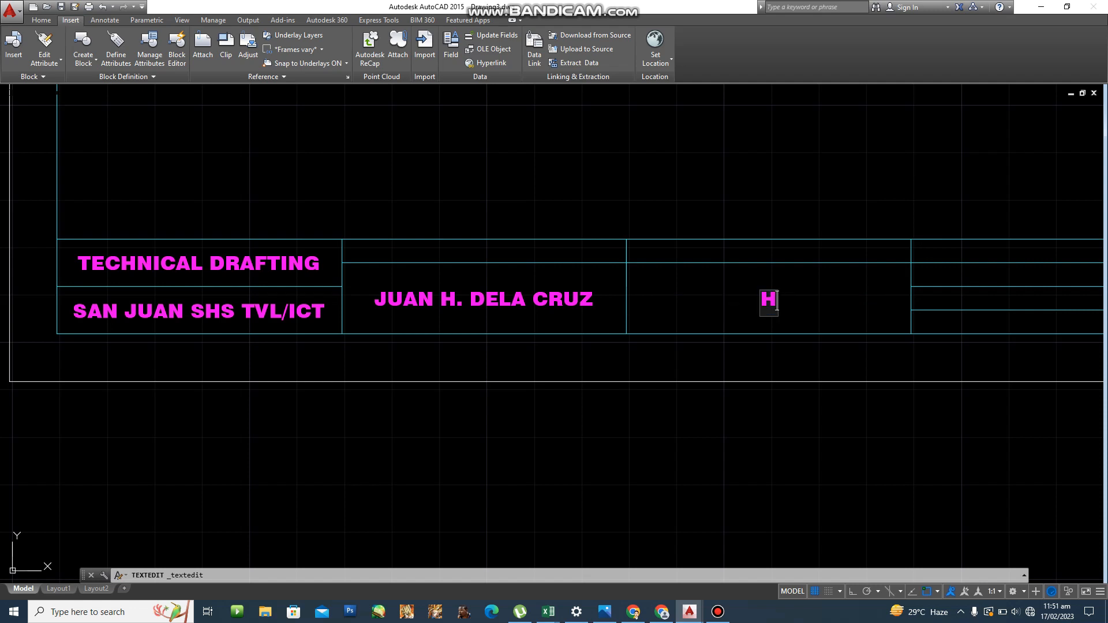
pyautogui.press('BackSpace')
pyautogui.press('BackSpace')
pyautogui.press('BackSpace')
pyautogui.write('USE PAN')
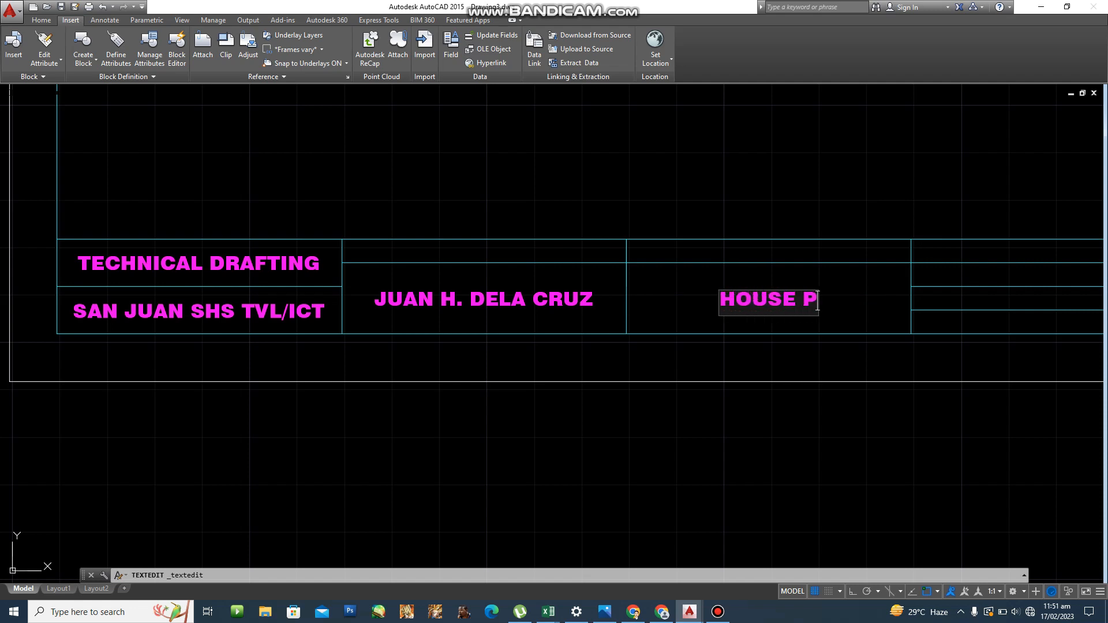
pyautogui.press('BackSpace')
pyautogui.press('BackSpace')
pyautogui.write('LA')
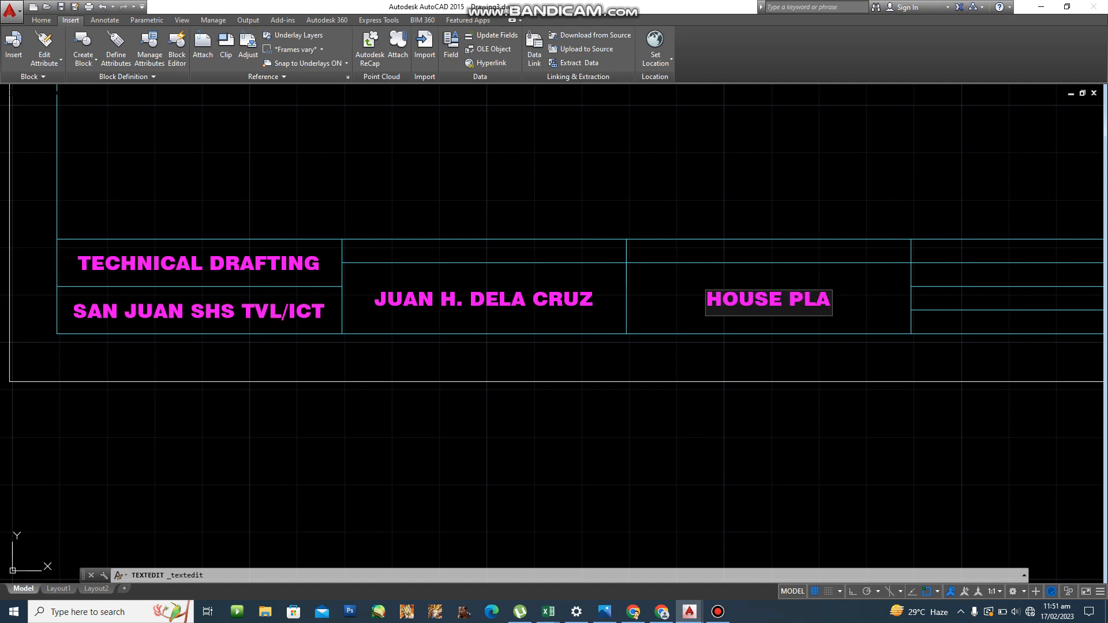
pyautogui.write('NNING')
pyautogui.press('Return')
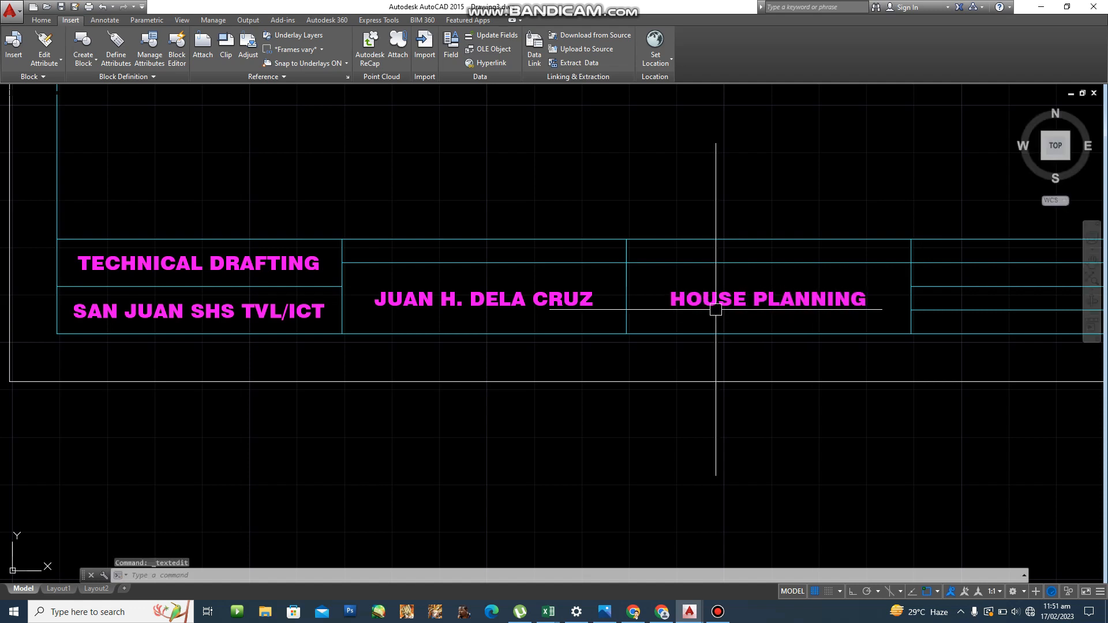
pyautogui.moveTo(735, 311); pyautogui.dragTo(515, 302, button='middle')
# Start single-line DT text with middle-centre (MC) justification at the title block's right end.
pyautogui.scroll(-1, 669, 281)
pyautogui.moveTo(672, 283); pyautogui.dragTo(572, 286, button='middle')
pyautogui.scroll(4, 823, 275)
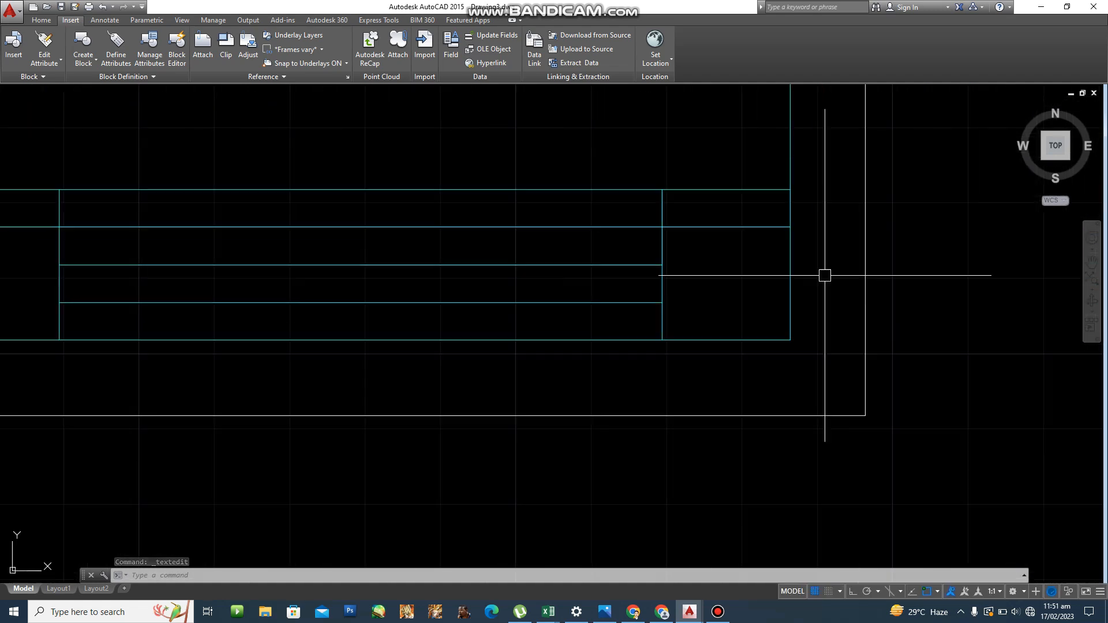
pyautogui.press('Escape')
pyautogui.write('DT')
pyautogui.press('Return')
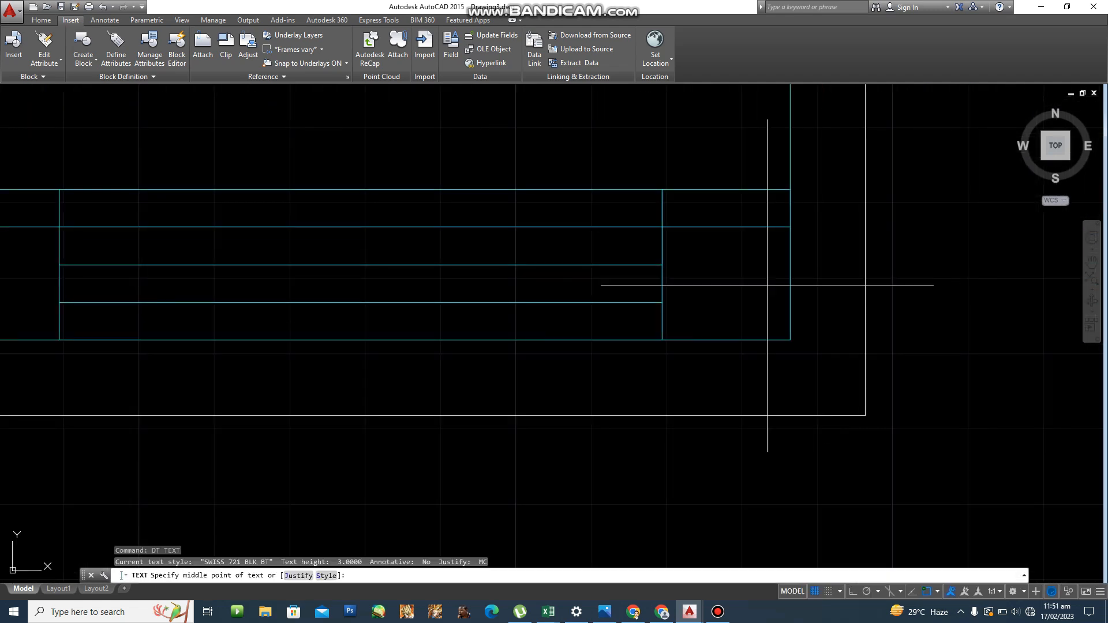
pyautogui.write('J')
pyautogui.press('Return')
pyautogui.write('MC')
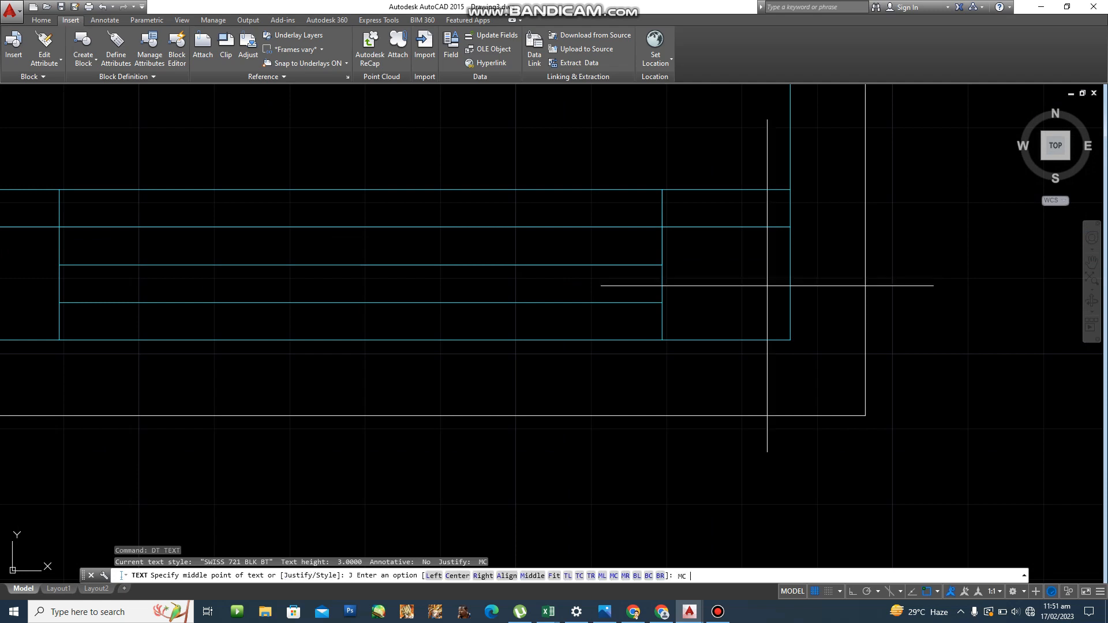
pyautogui.press('Return')
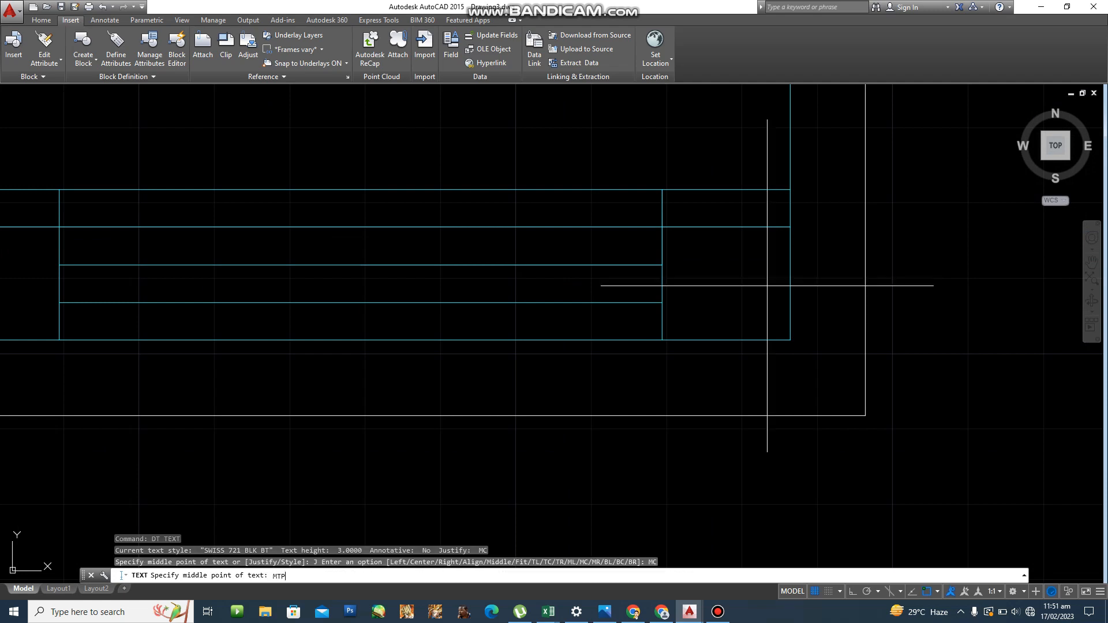
# Centre the number 11 in the right-end cell at height 3.
pyautogui.click(662, 340)
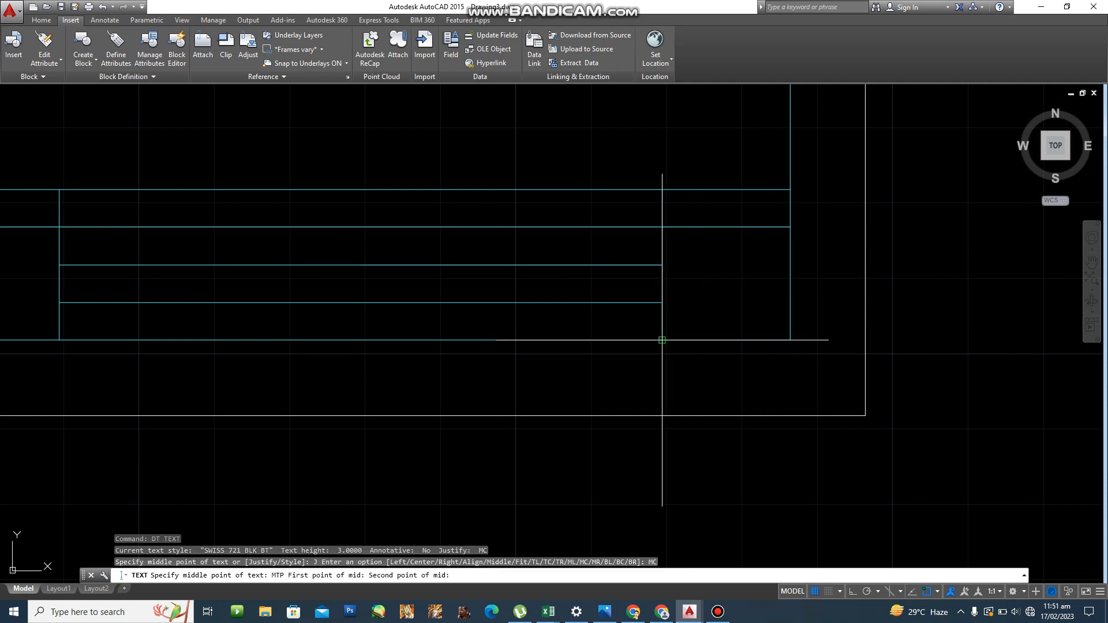
pyautogui.click(790, 227)
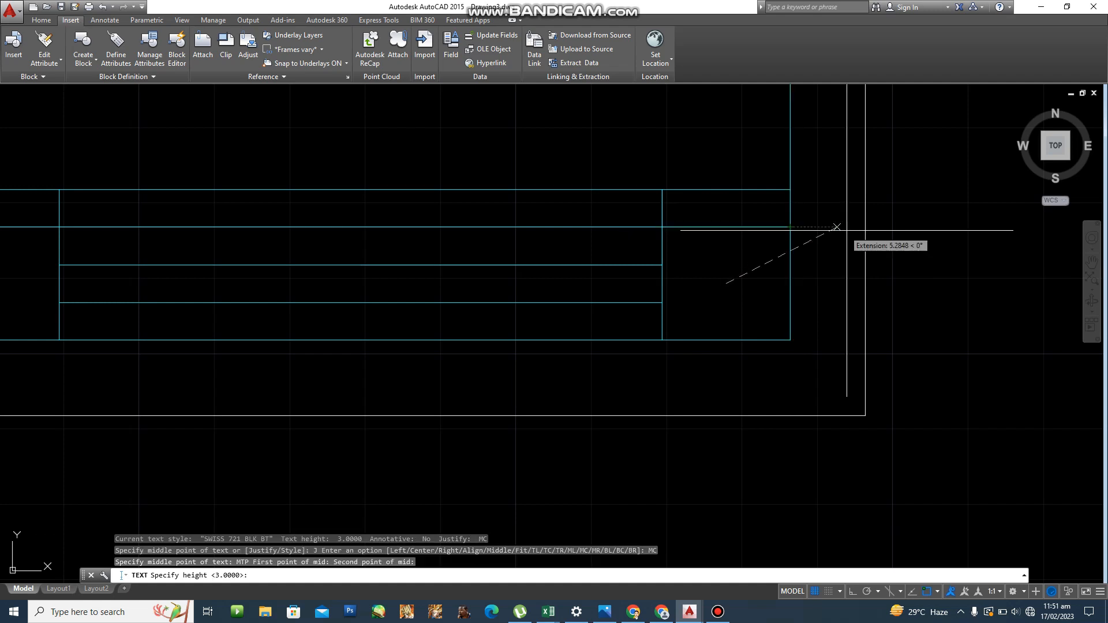
pyautogui.press('Return')
pyautogui.press('Return')
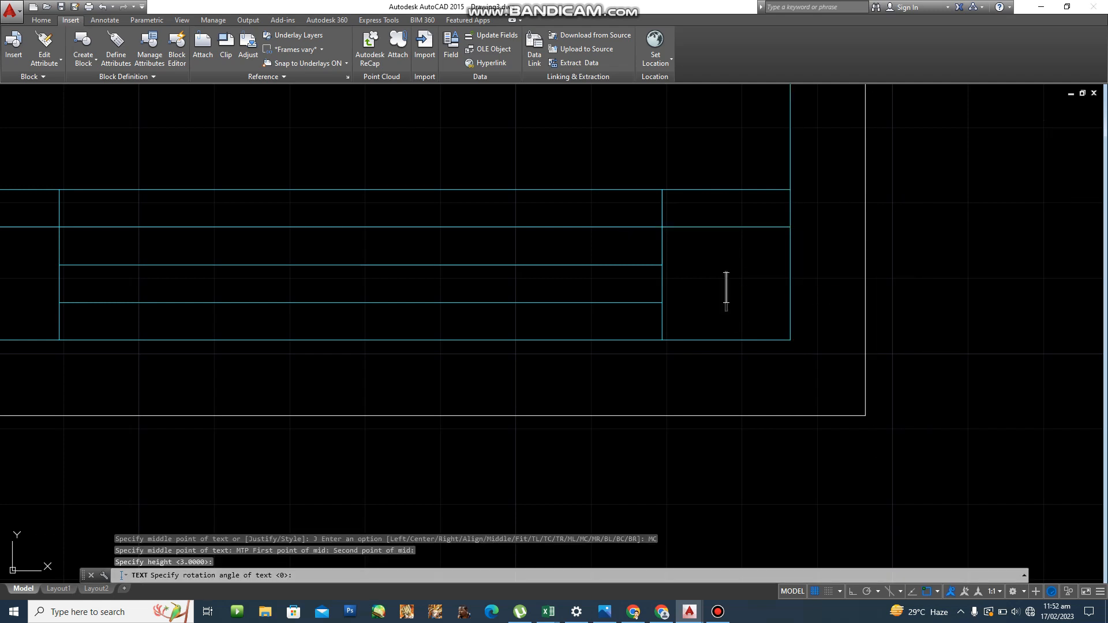
pyautogui.write('11')
pyautogui.press('Return')
pyautogui.press('Return')
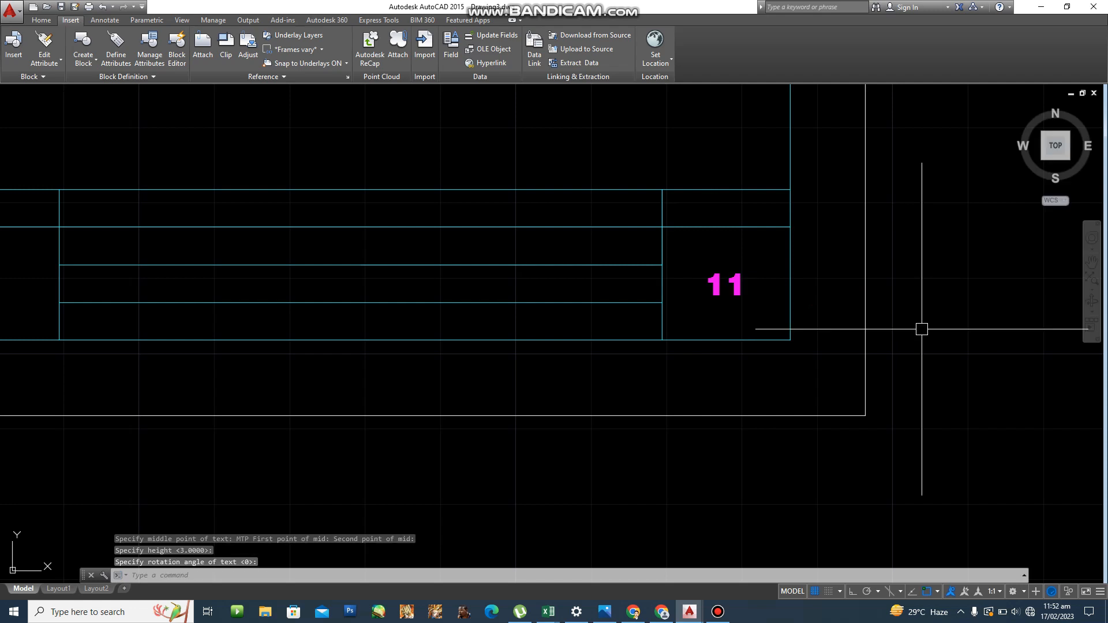
pyautogui.scroll(-5, 539, 277)
pyautogui.scroll(6, 519, 272)
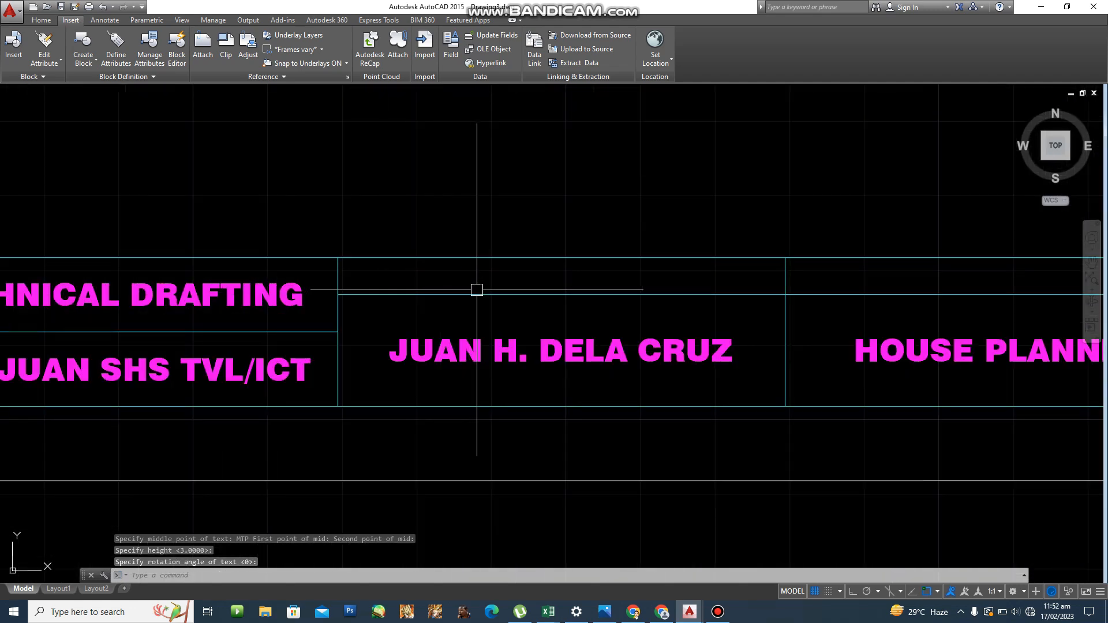
pyautogui.moveTo(475, 292); pyautogui.dragTo(436, 292, button='middle')
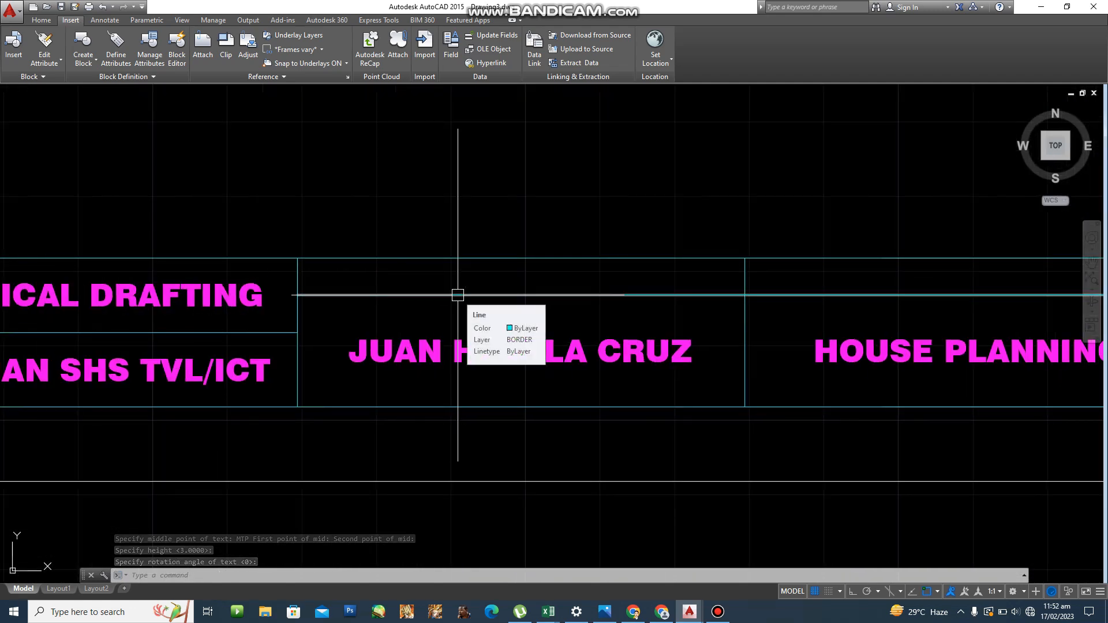
# Create a new text style named ROMANS.
pyautogui.write('ST')
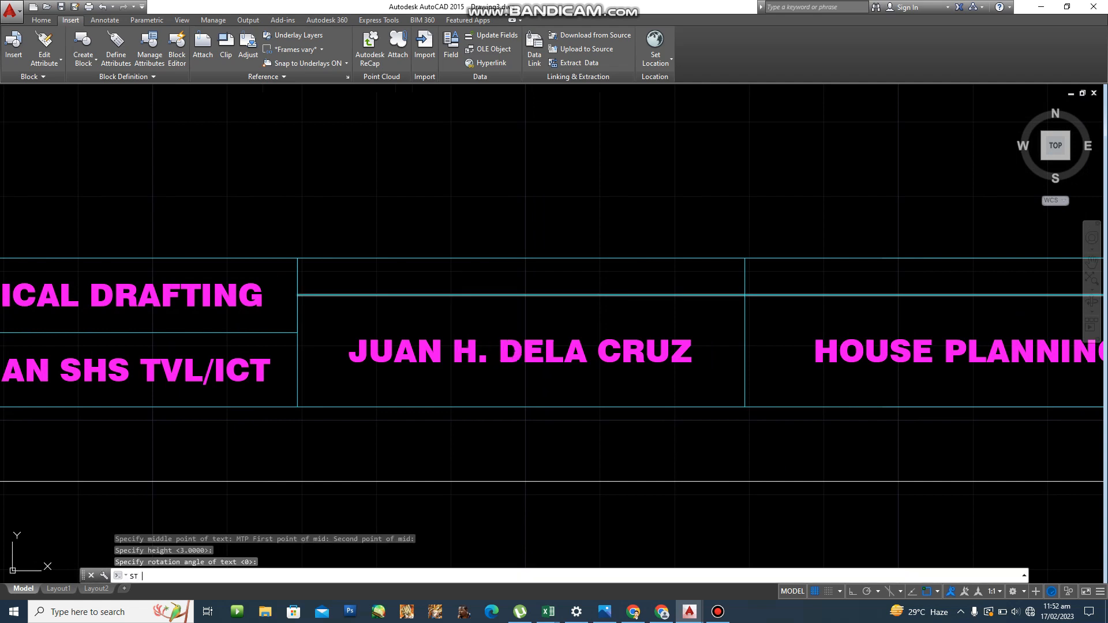
pyautogui.press('Return')
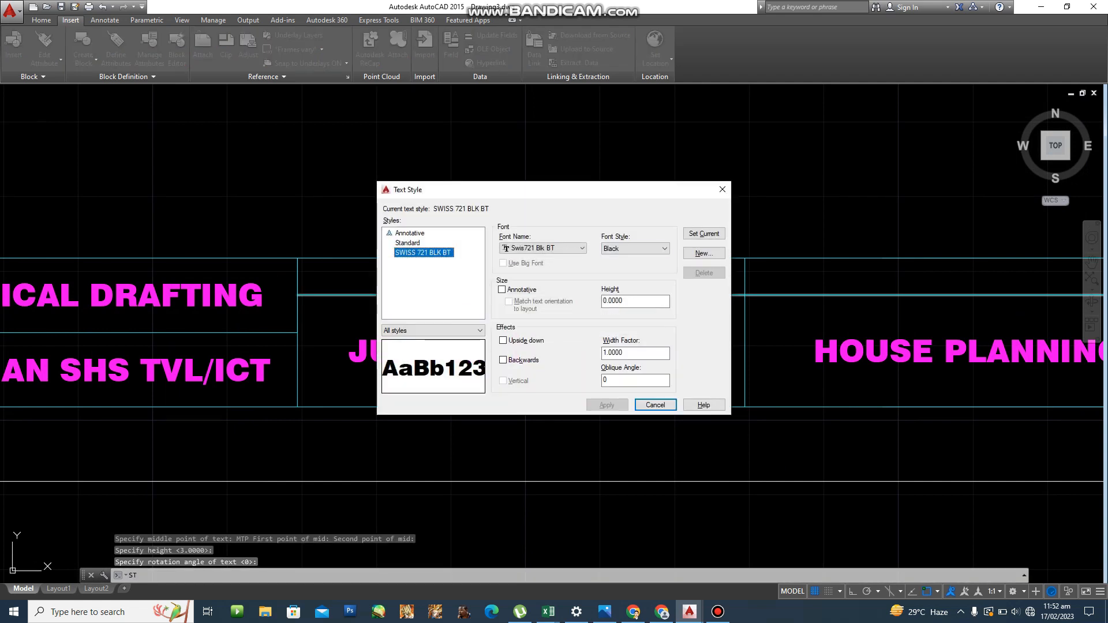
pyautogui.click(704, 253)
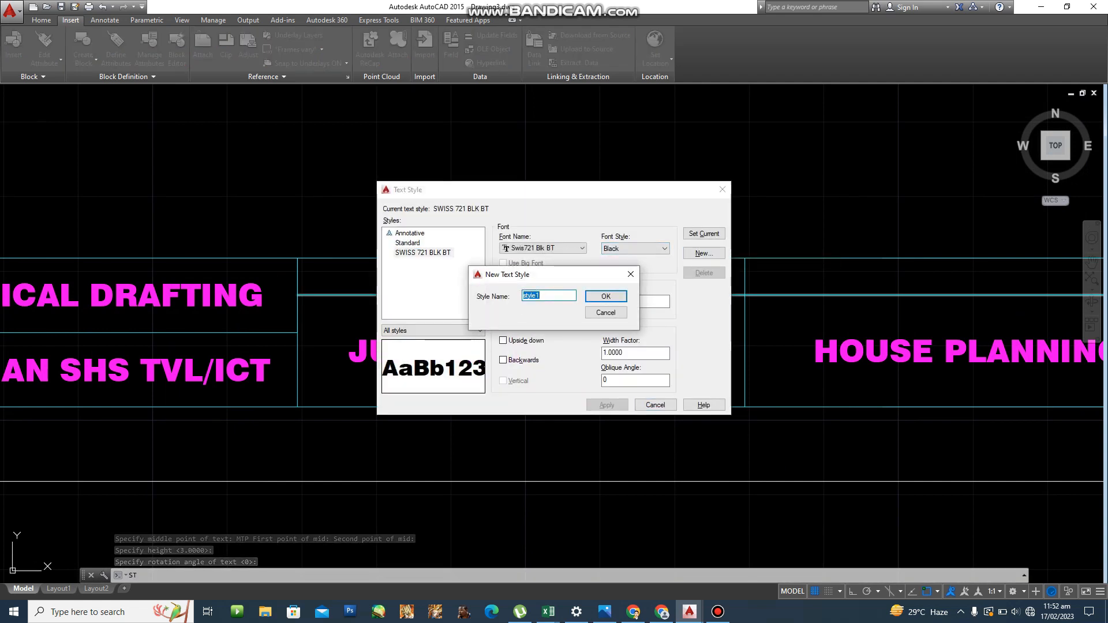
pyautogui.write('ROMAN')
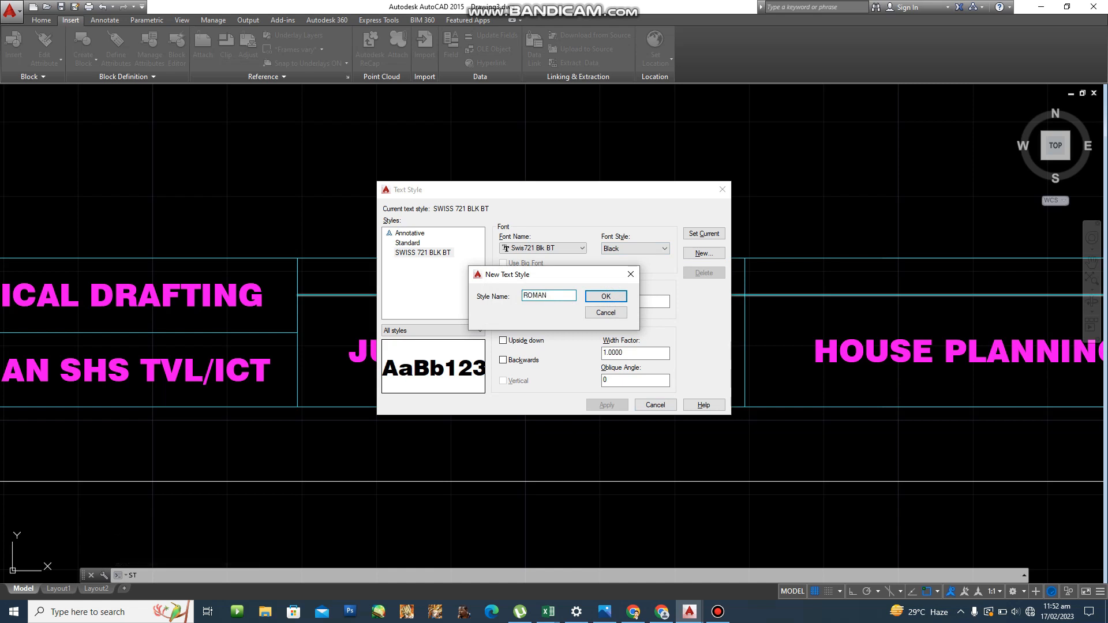
pyautogui.write('S')
pyautogui.press('Return')
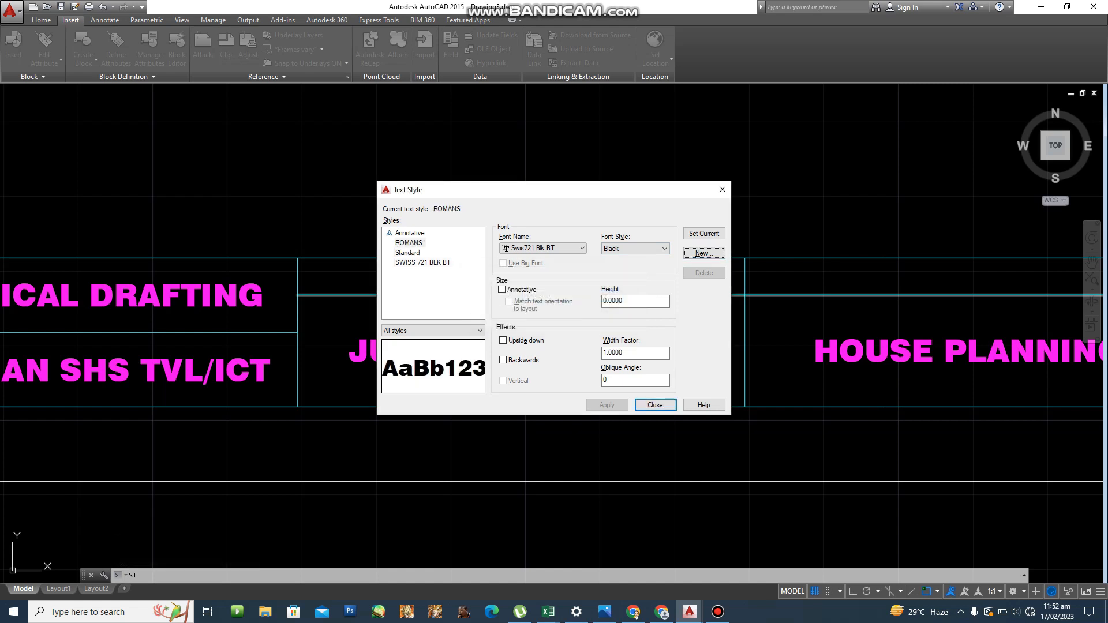
# Give ROMANS the romans.shx font, make it current, and save the changes.
pyautogui.click(547, 248)
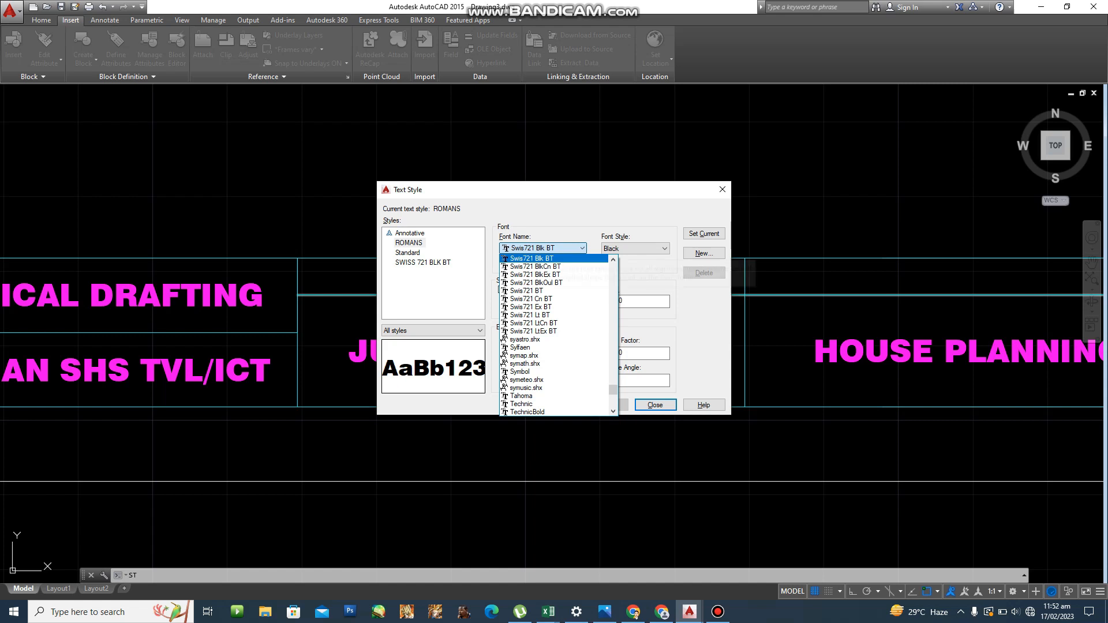
pyautogui.write('ROMANS')
pyautogui.press('Down')
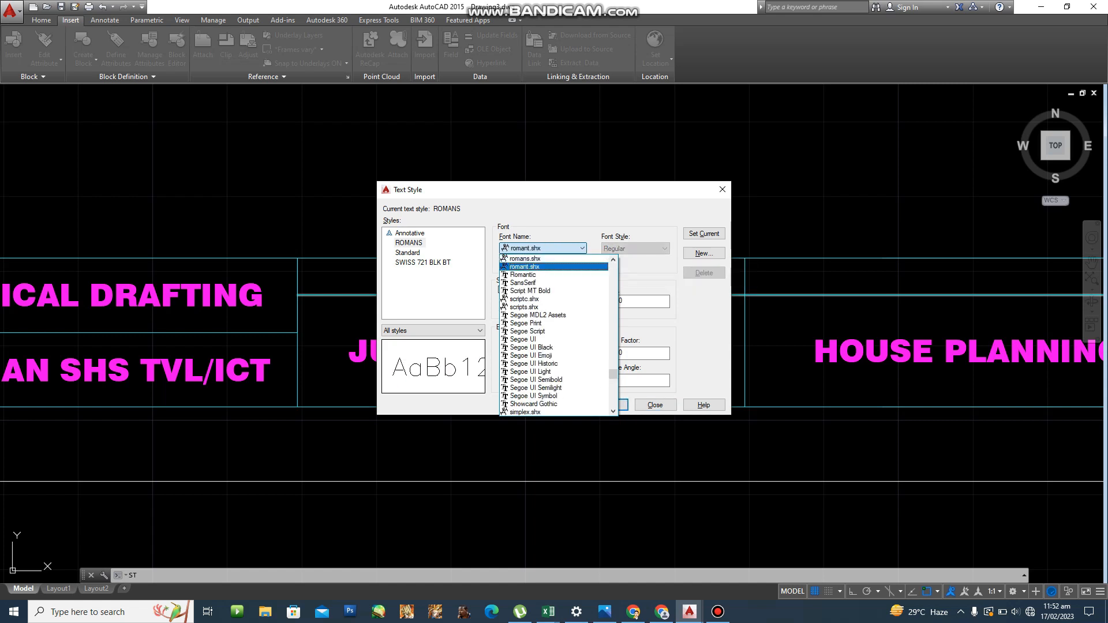
pyautogui.press('Up')
pyautogui.press('Return')
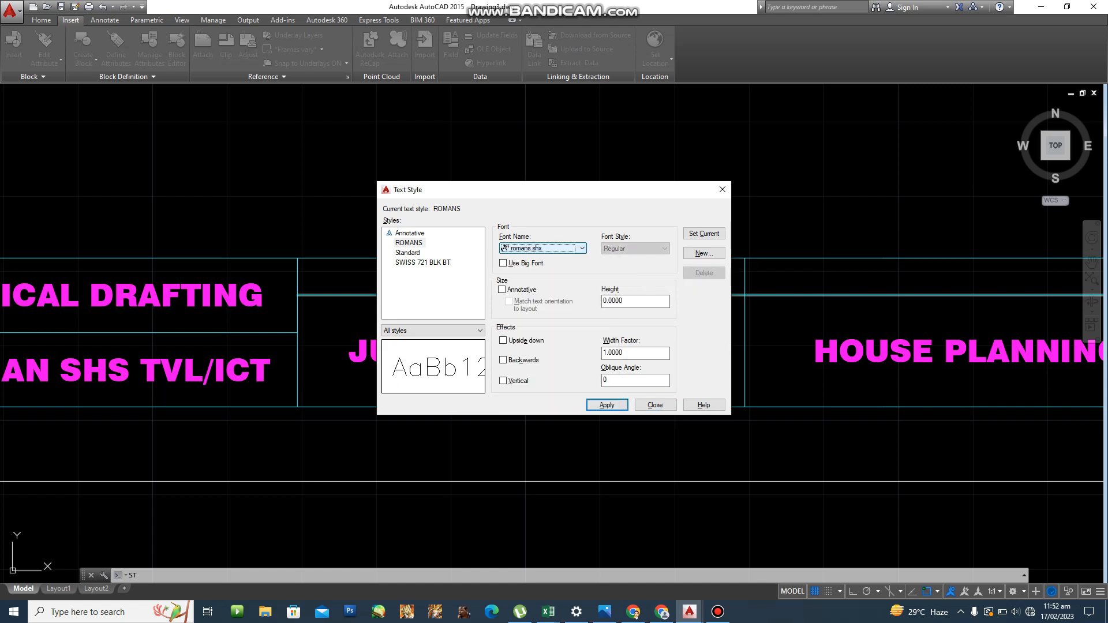
pyautogui.click(704, 234)
pyautogui.press('Return')
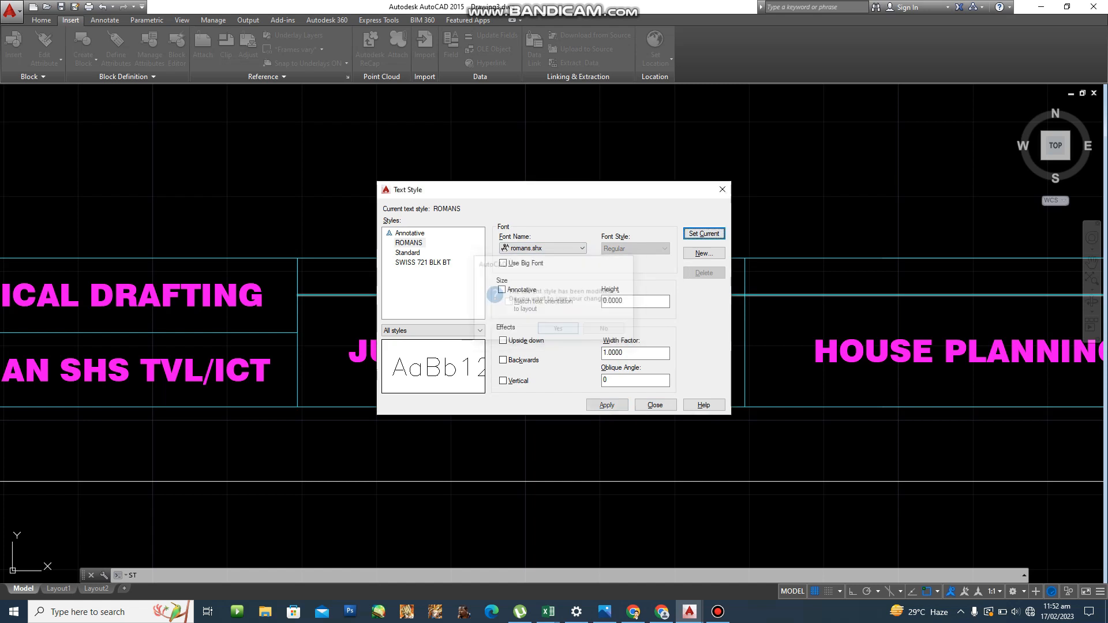
pyautogui.click(655, 404)
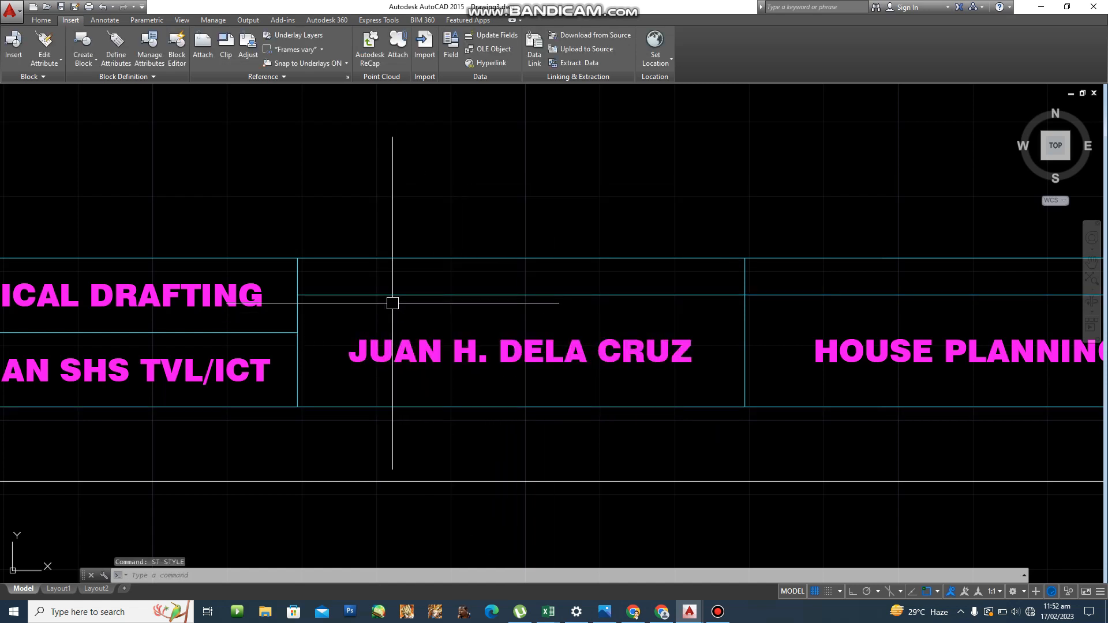
# Start single-line text with middle-left (ML) justification near the title block.
pyautogui.scroll(2, 339, 284)
pyautogui.scroll(-4, 339, 284)
pyautogui.moveTo(362, 289); pyautogui.dragTo(330, 295, button='middle')
pyautogui.scroll(4, 357, 297)
pyautogui.write('t')
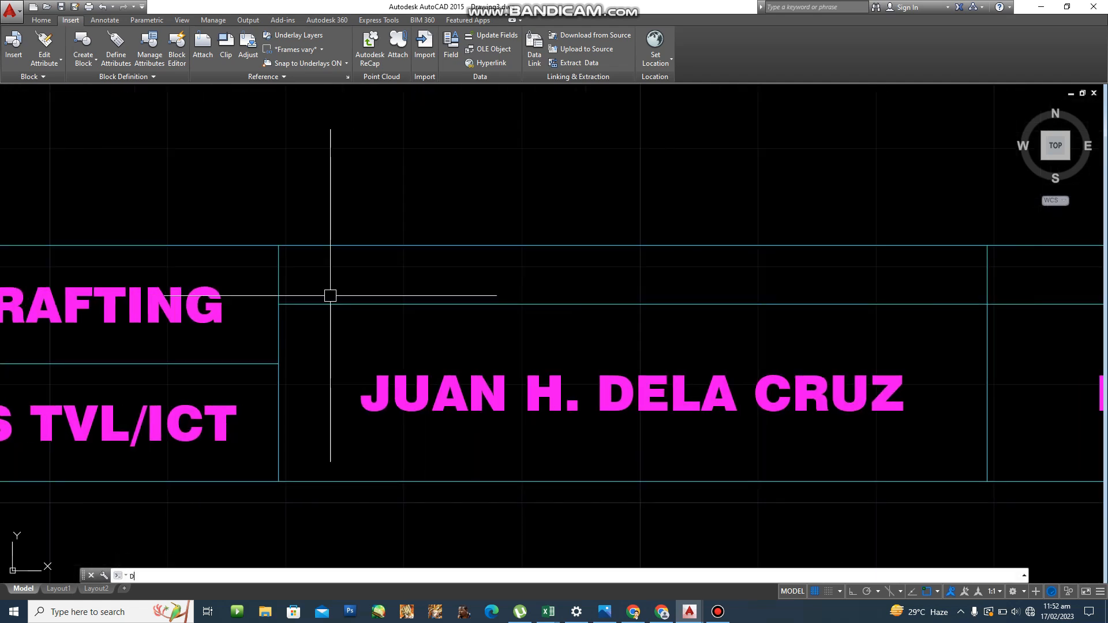
pyautogui.press('Return')
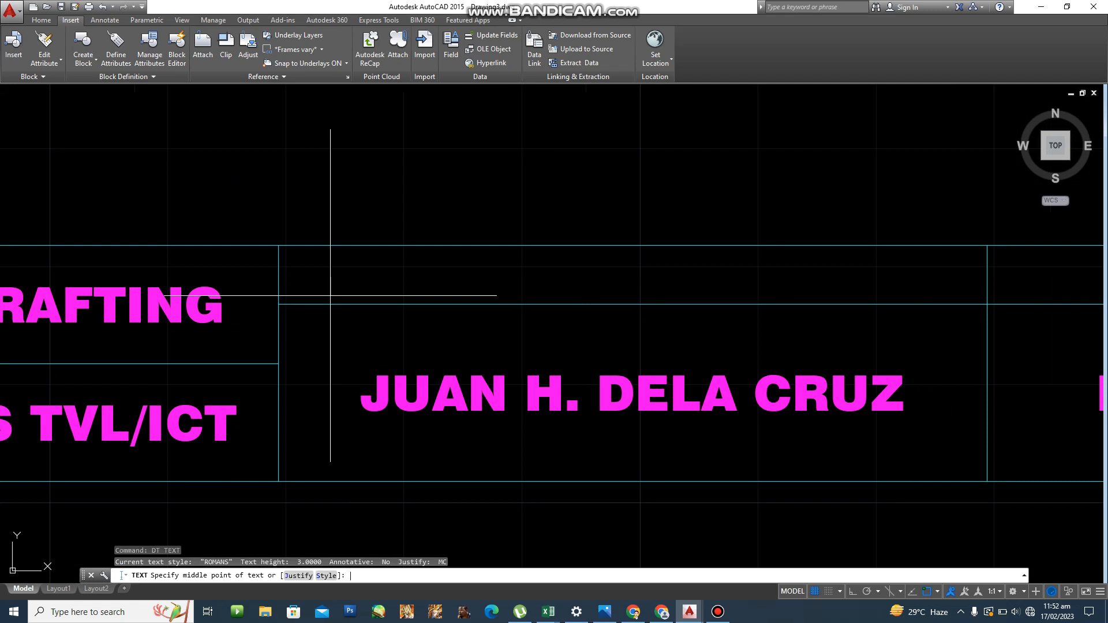
pyautogui.write('j')
pyautogui.press('Return')
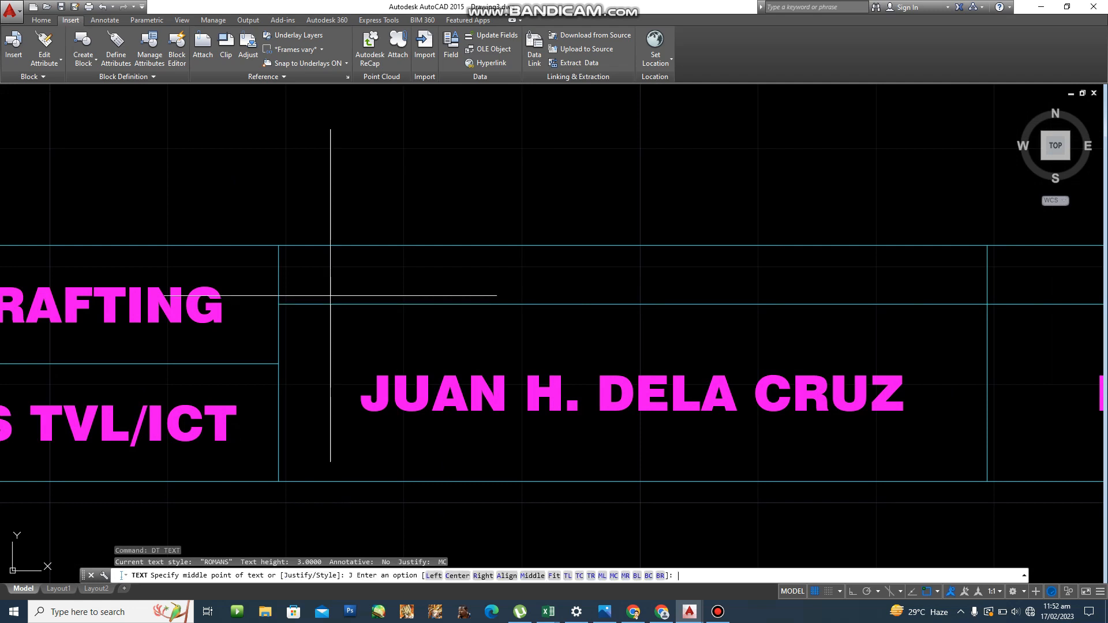
pyautogui.press('Return')
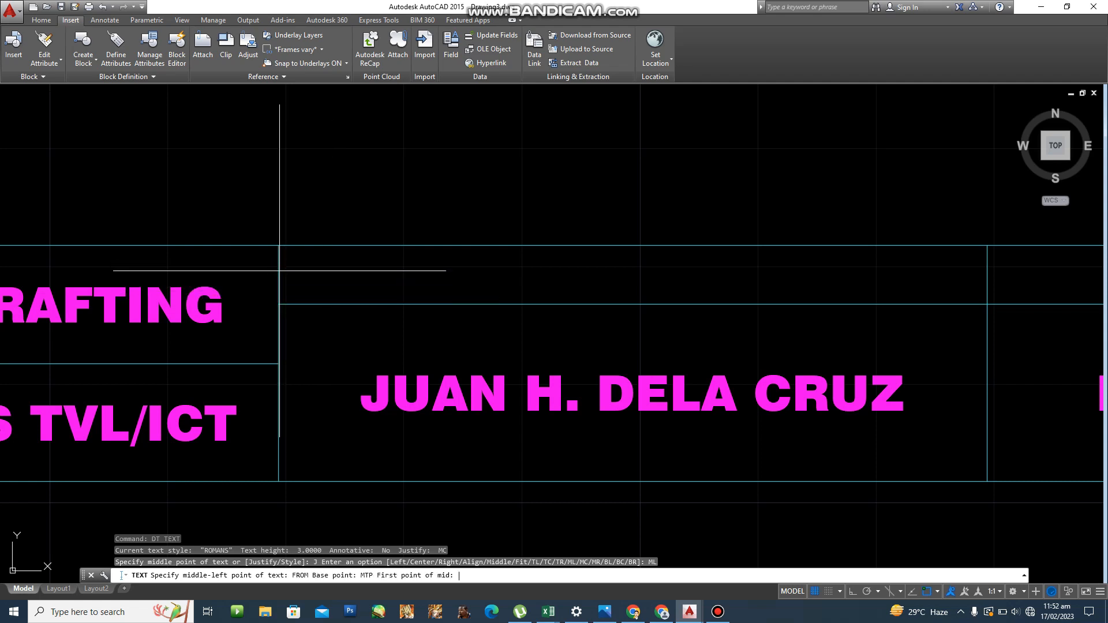
# Place CAD DESIGNER at the cell midpoint with offset 2, height 2.5, rotation 0.
pyautogui.click(279, 246)
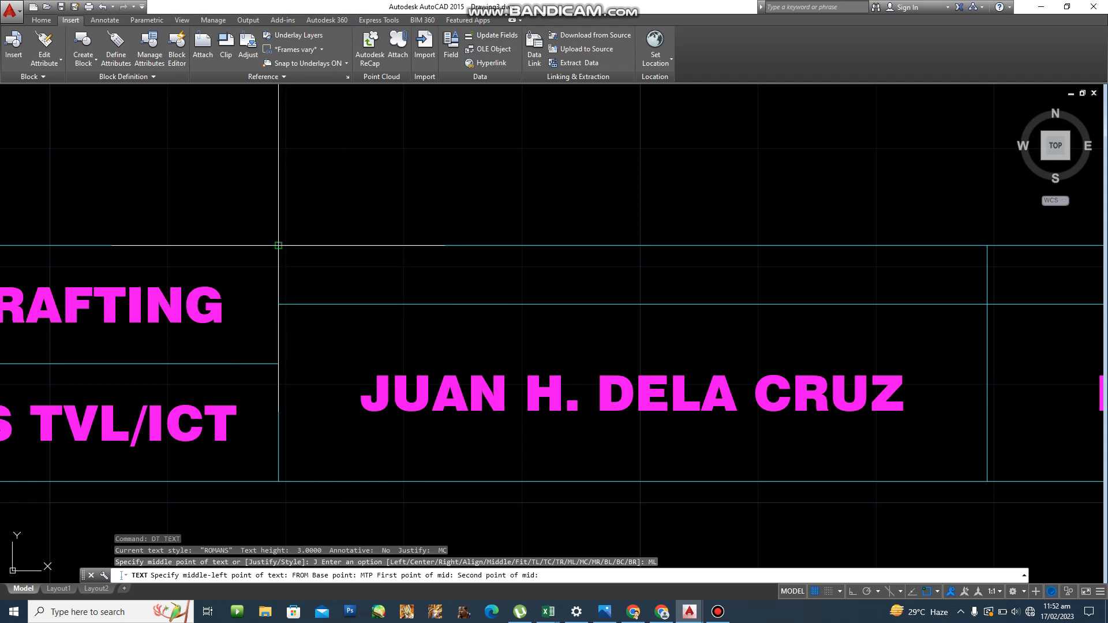
pyautogui.click(279, 245)
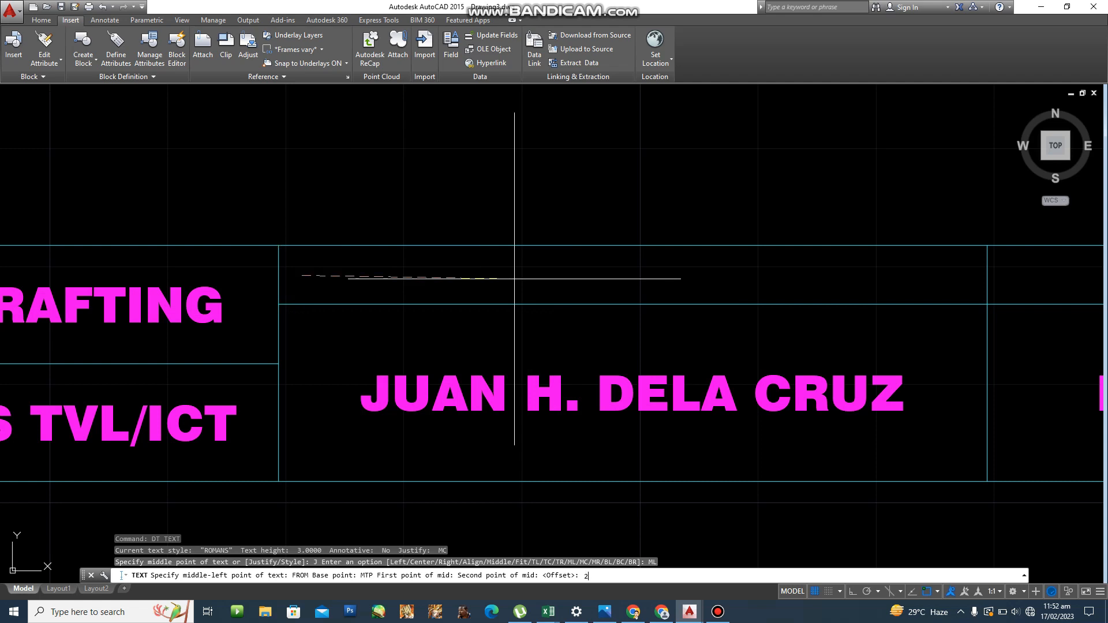
pyautogui.press('Return')
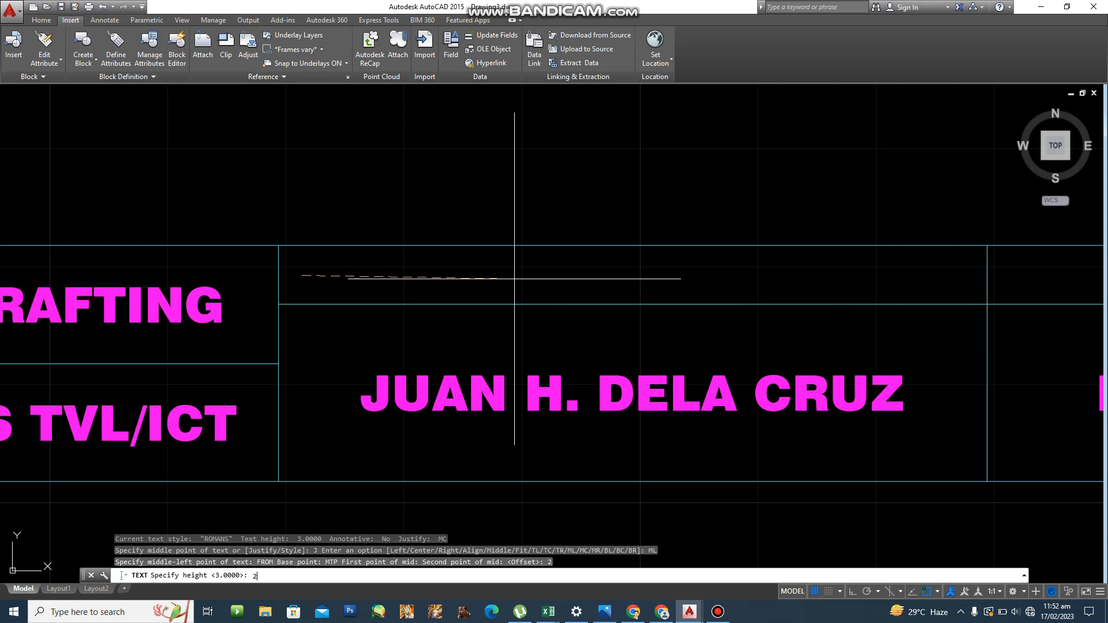
pyautogui.press('Return')
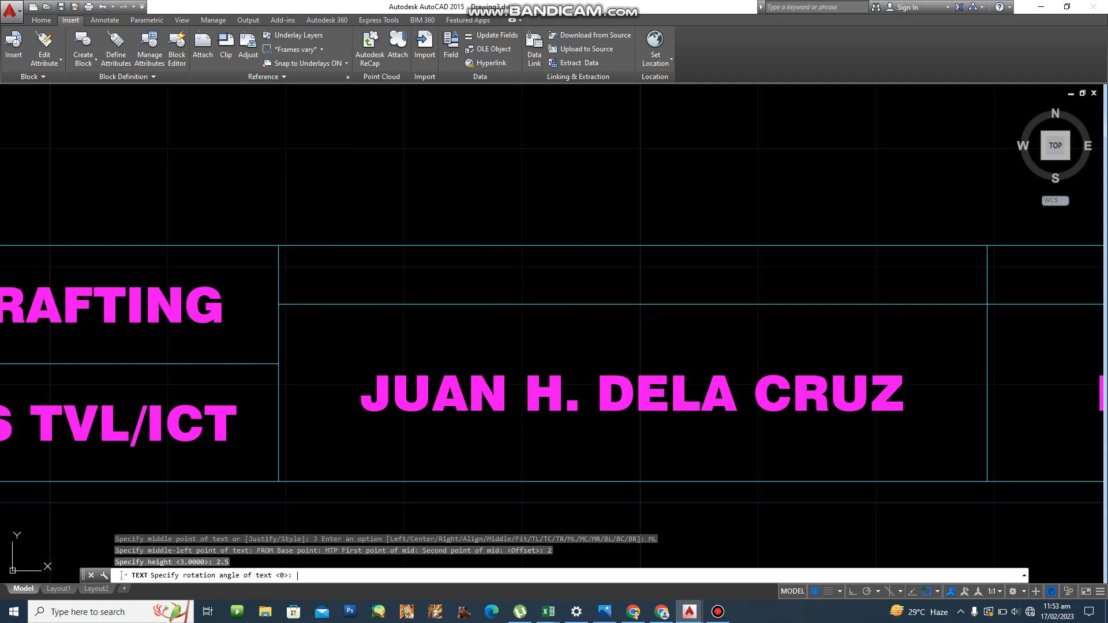
pyautogui.press('Return')
pyautogui.write('CAD')
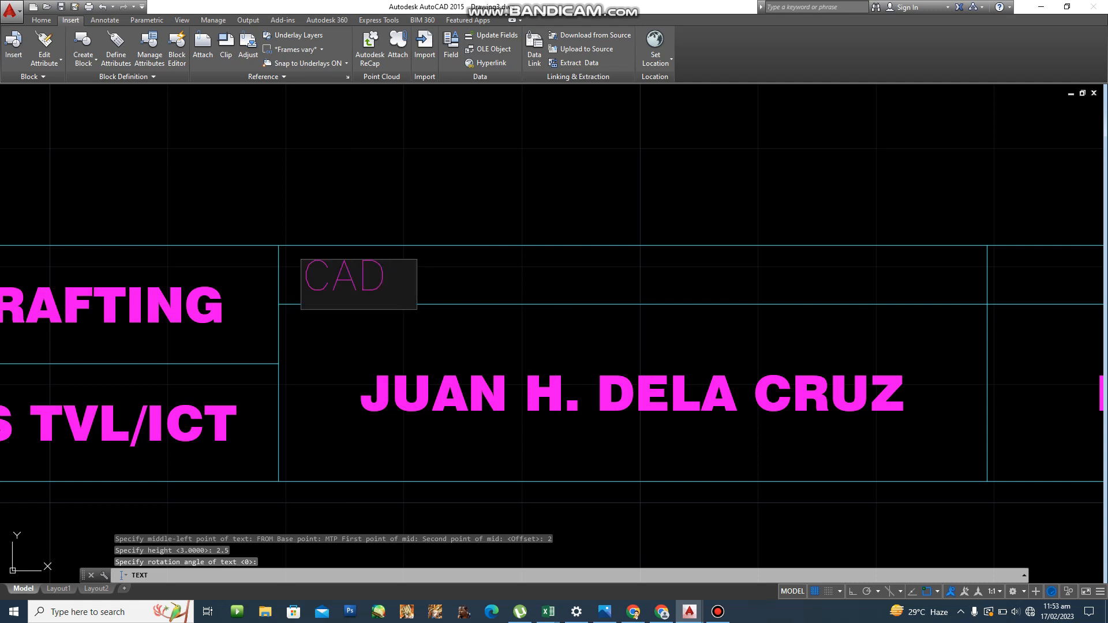
pyautogui.write(' DESIGNER')
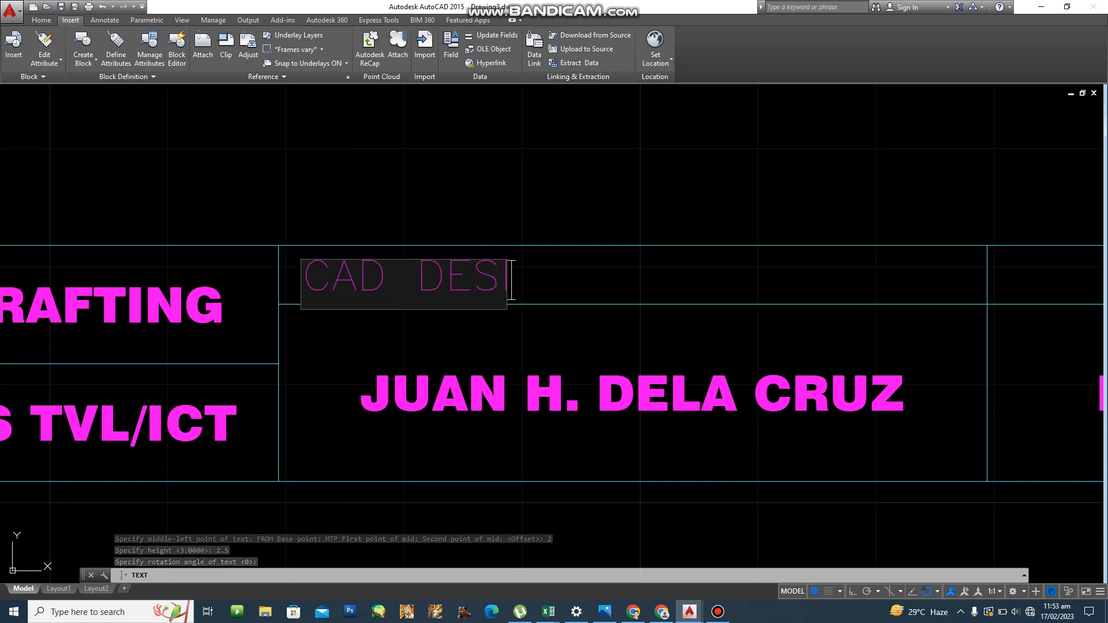
pyautogui.press('Return')
pyautogui.press('Return')
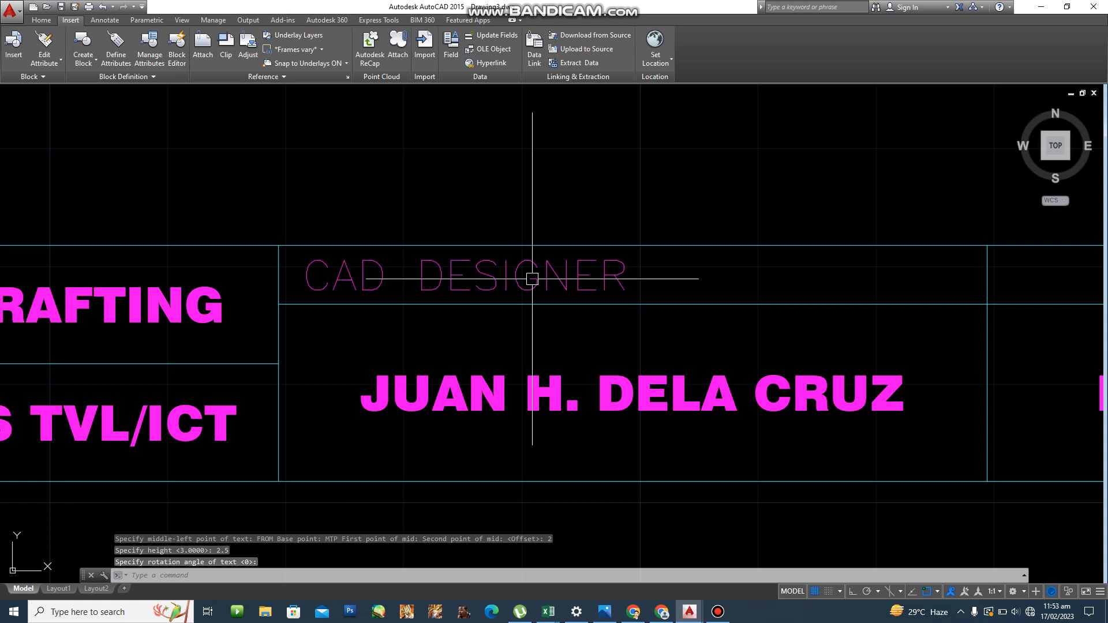
# Edit the label so it reads CAD DESIGNER: with a colon.
pyautogui.click(584, 265)
pyautogui.doubleClick(584, 272)
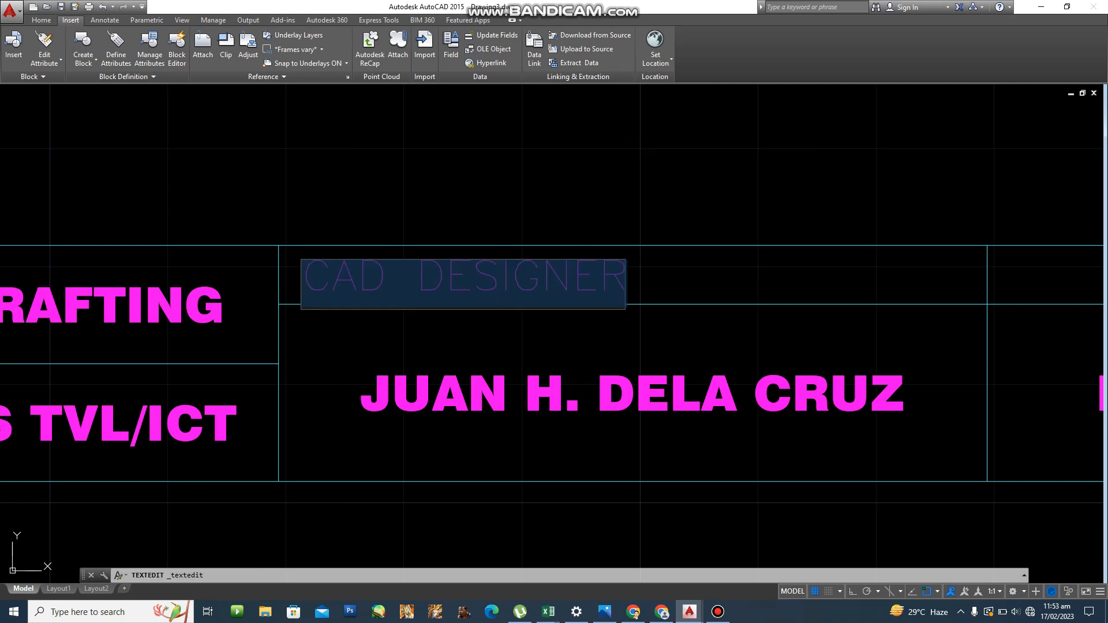
pyautogui.press('Return')
pyautogui.press('Return')
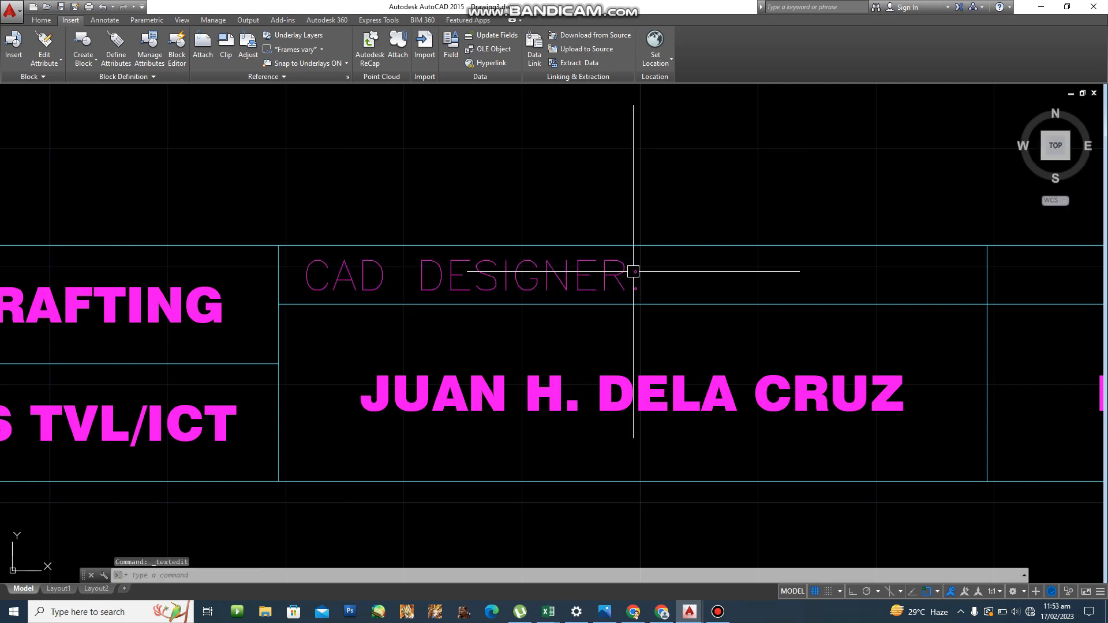
pyautogui.scroll(-4, 496, 272)
pyautogui.scroll(2, 585, 261)
pyautogui.moveTo(678, 269); pyautogui.dragTo(472, 266, button='middle')
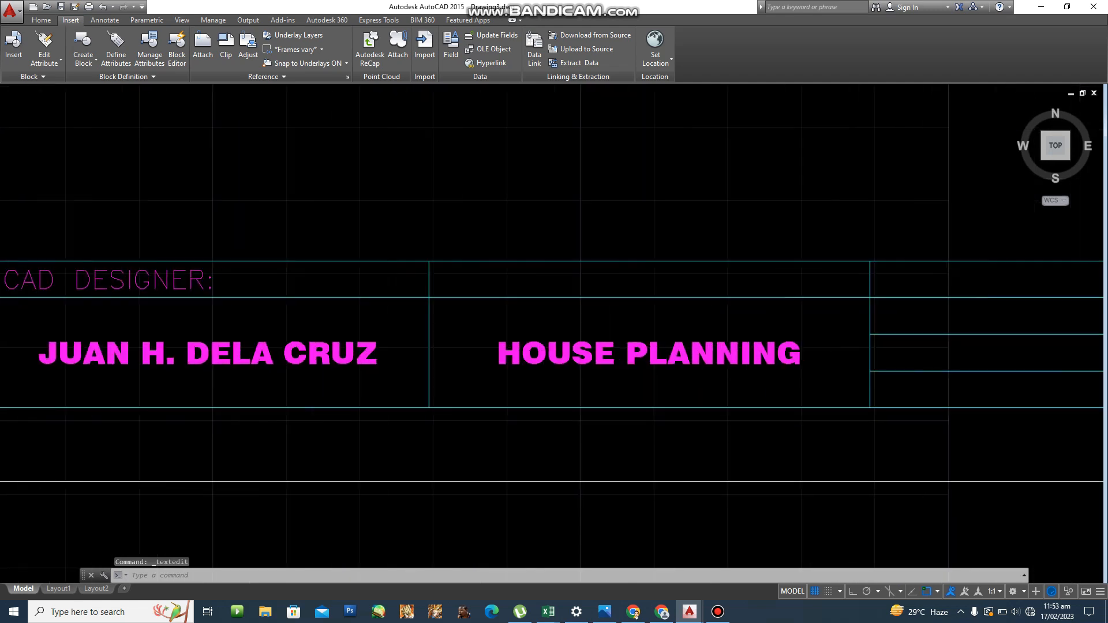
pyautogui.scroll(-2, 473, 266)
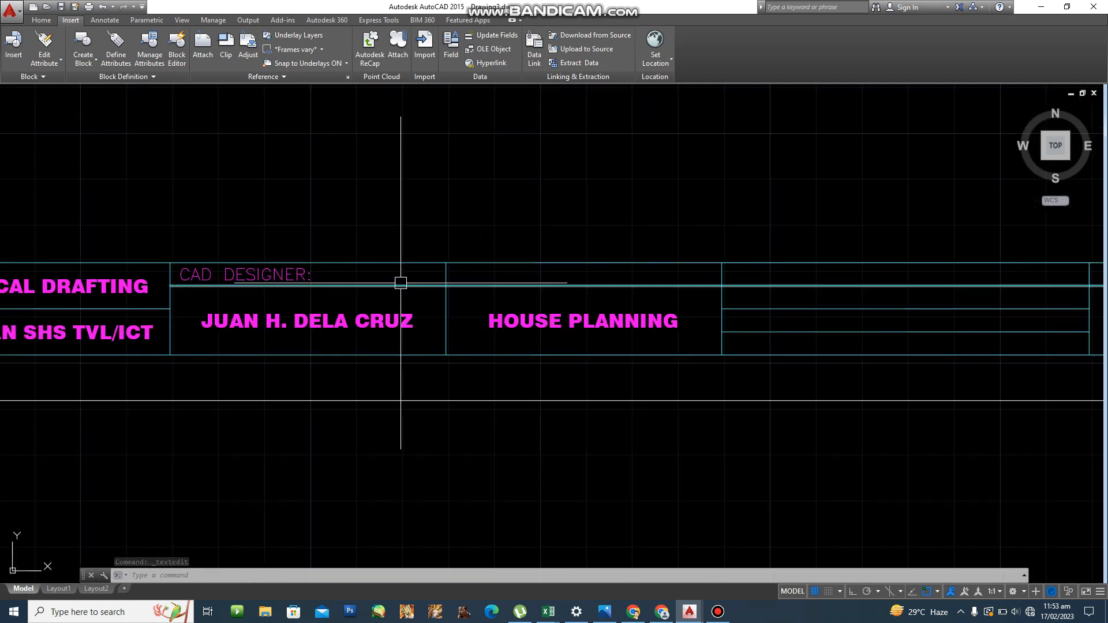
# Copy the CAD DESIGNER: label to the HOUSE PLANNING cell, the next cell and the 11 cell.
pyautogui.write('co')
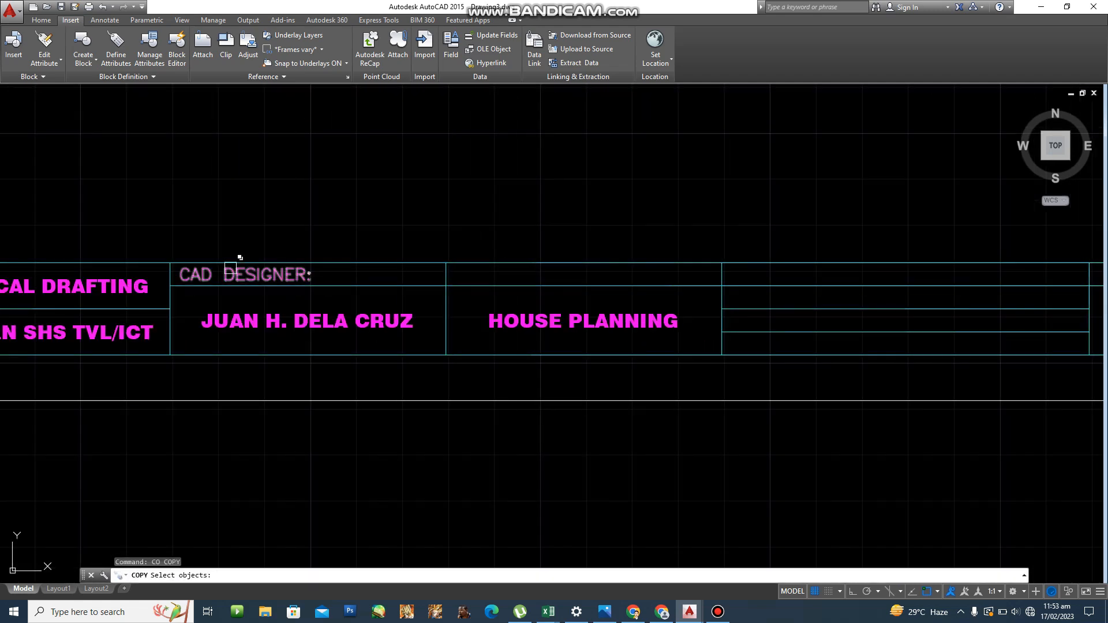
pyautogui.click(229, 269)
pyautogui.press('Return')
pyautogui.click(172, 264)
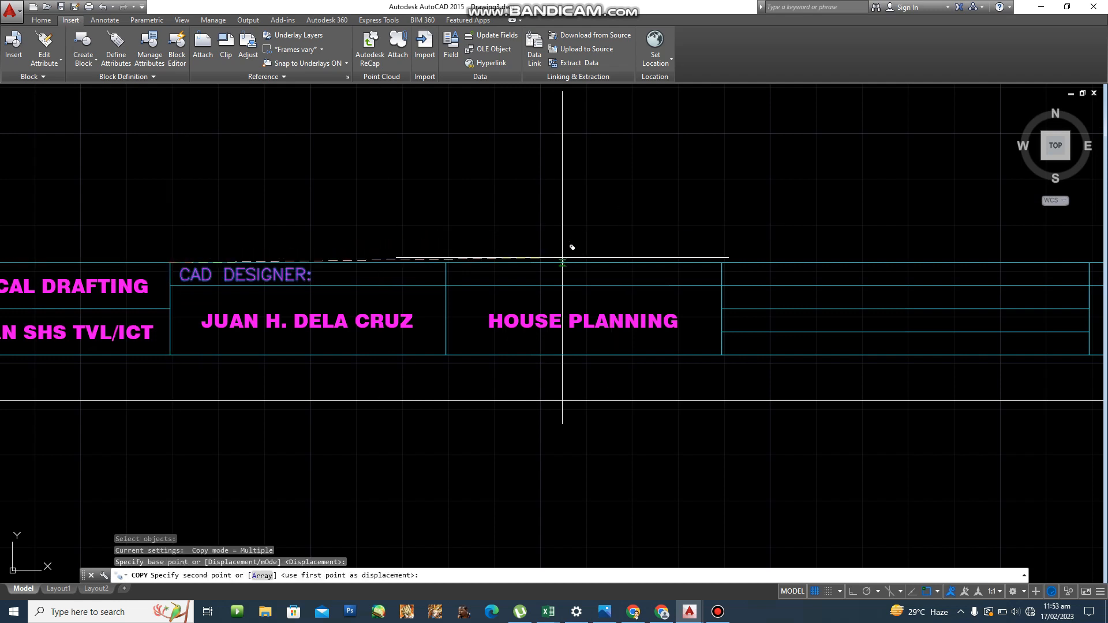
pyautogui.click(449, 263)
pyautogui.moveTo(600, 255); pyautogui.dragTo(433, 255, button='middle')
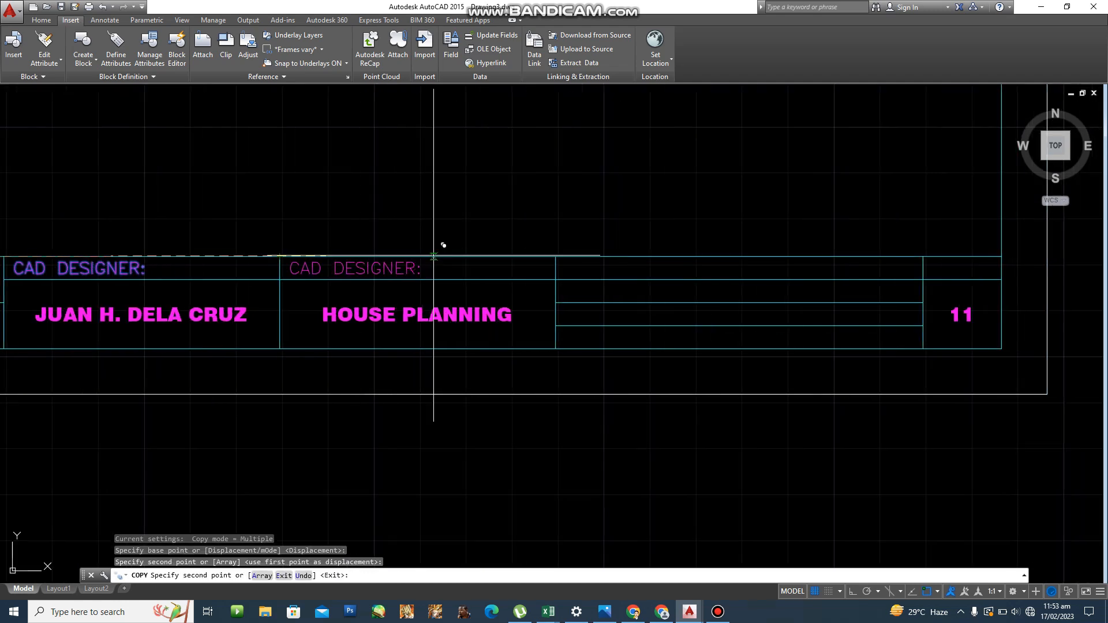
pyautogui.click(560, 254)
pyautogui.moveTo(632, 247); pyautogui.dragTo(427, 246, button='middle')
pyautogui.click(721, 256)
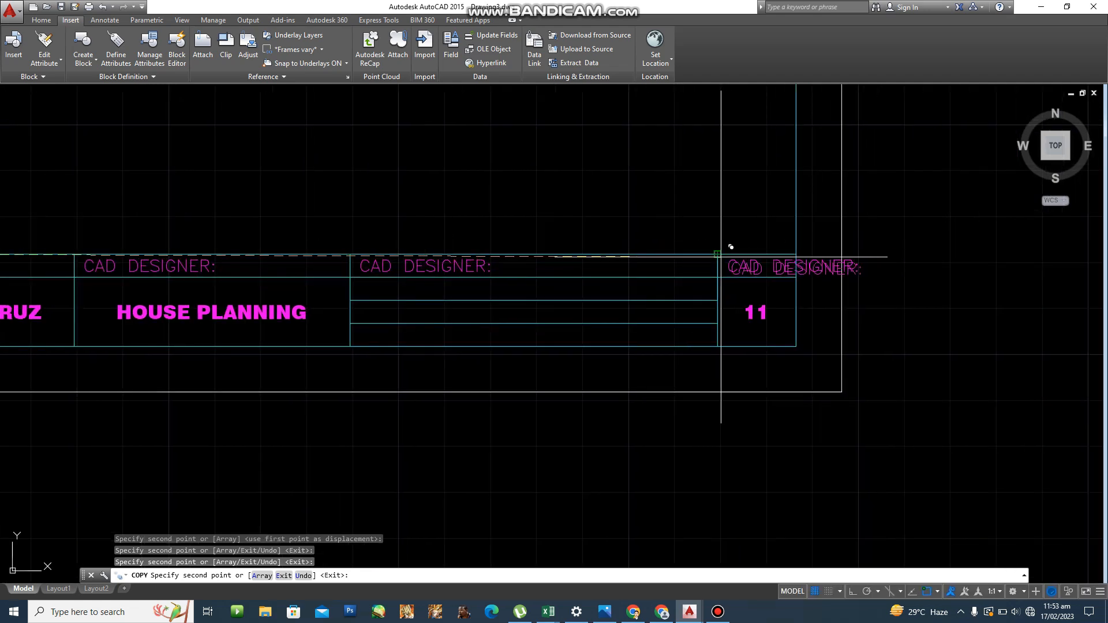
pyautogui.press('Escape')
pyautogui.scroll(-2, 554, 323)
pyautogui.moveTo(542, 323); pyautogui.dragTo(709, 296, button='middle')
pyautogui.scroll(2, 611, 258)
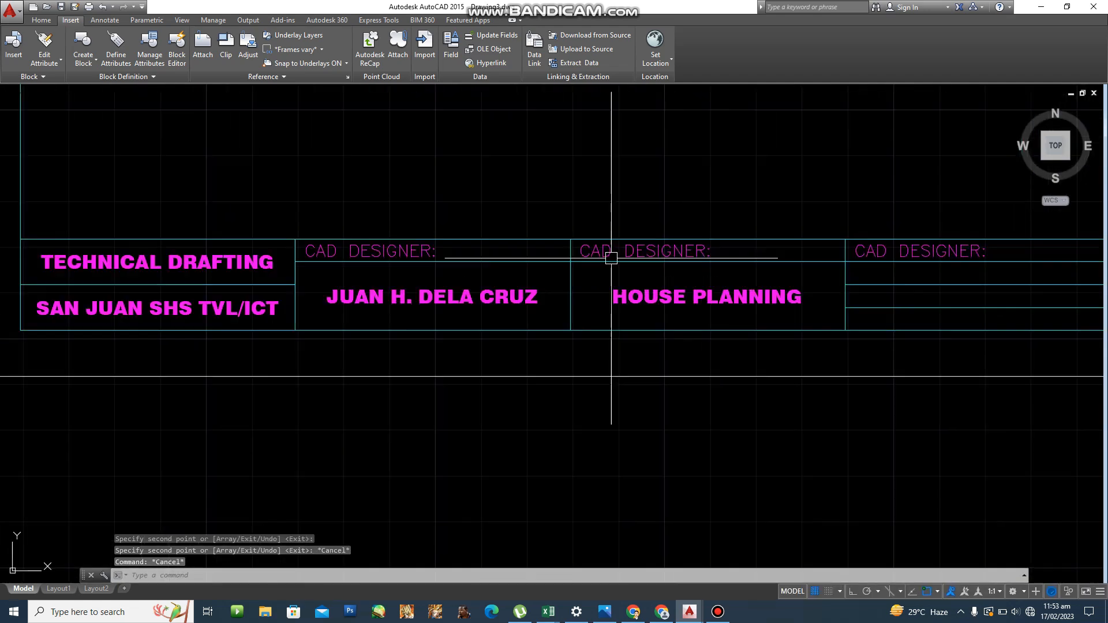
# Retype the copy above HOUSE PLANNING as PROJECT TITLE:.
pyautogui.click(594, 248)
pyautogui.doubleClick(594, 248)
pyautogui.write('PROJECT TITLE')
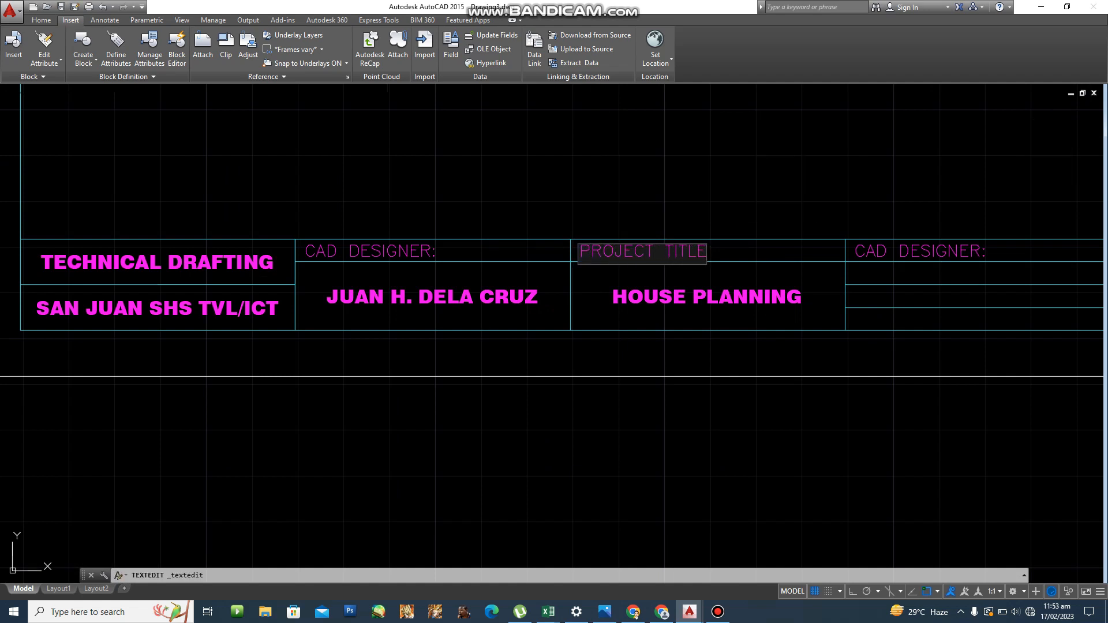
pyautogui.write(':')
pyautogui.press('Return')
pyautogui.press('Return')
# Retype the next copied label as SHEET CONTENT:.
pyautogui.moveTo(799, 287); pyautogui.dragTo(511, 304, button='middle')
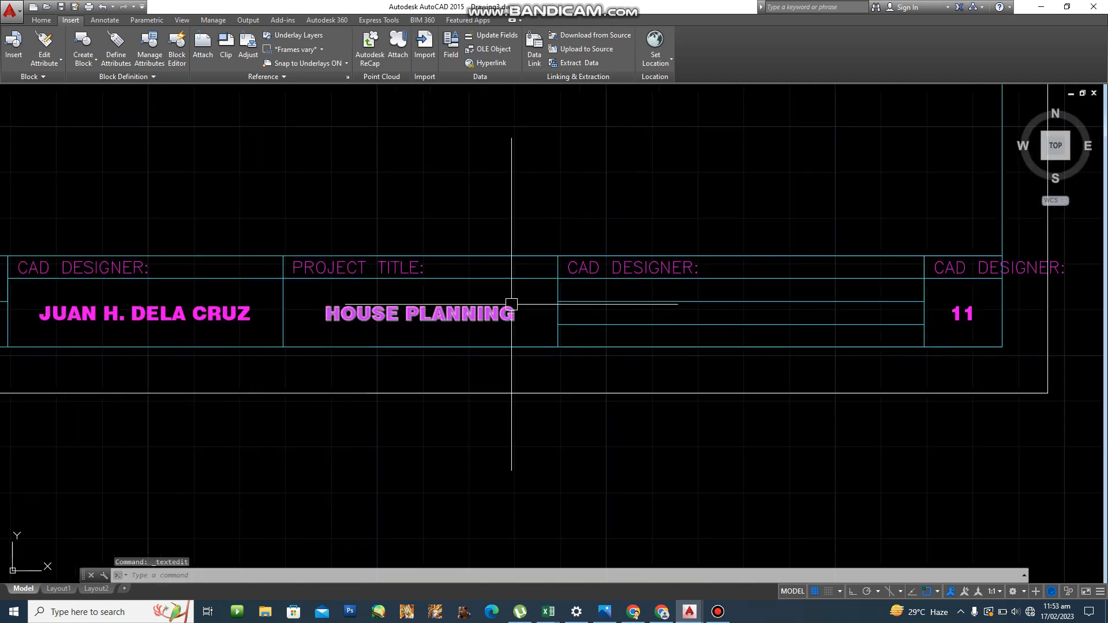
pyautogui.scroll(2, 582, 287)
pyautogui.moveTo(644, 265); pyautogui.dragTo(584, 266, button='middle')
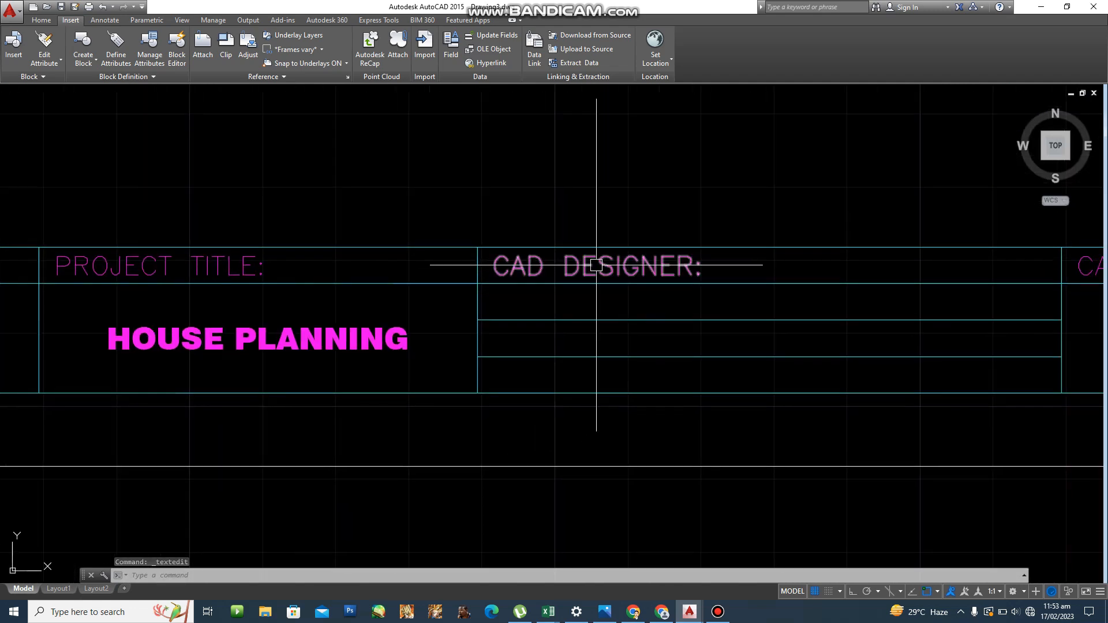
pyautogui.doubleClick(589, 266)
pyautogui.write('SHEE')
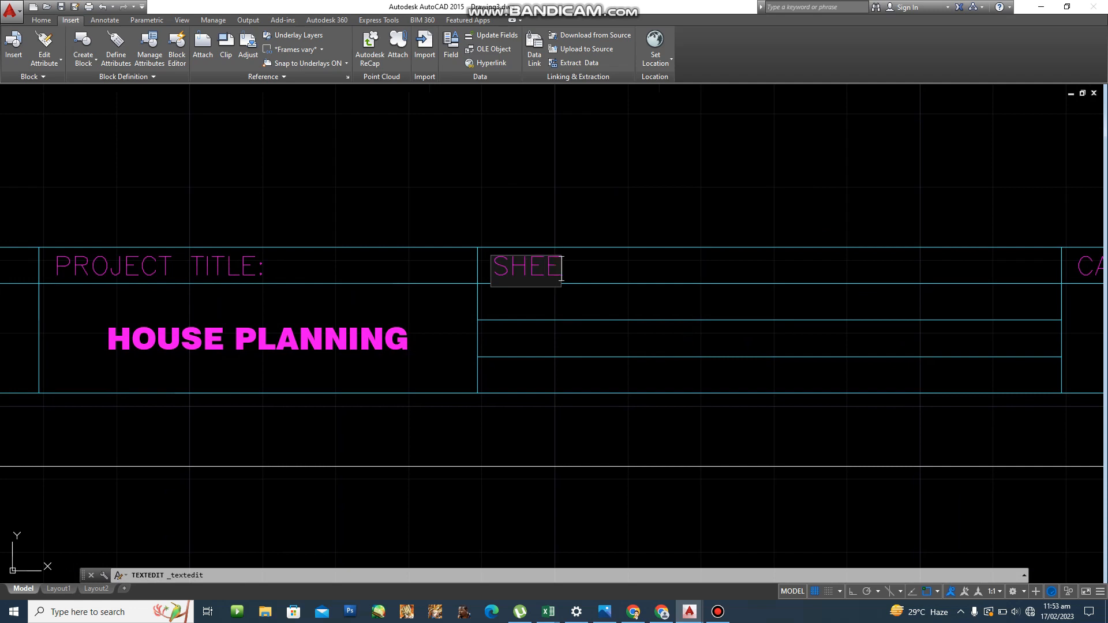
pyautogui.write('T ')
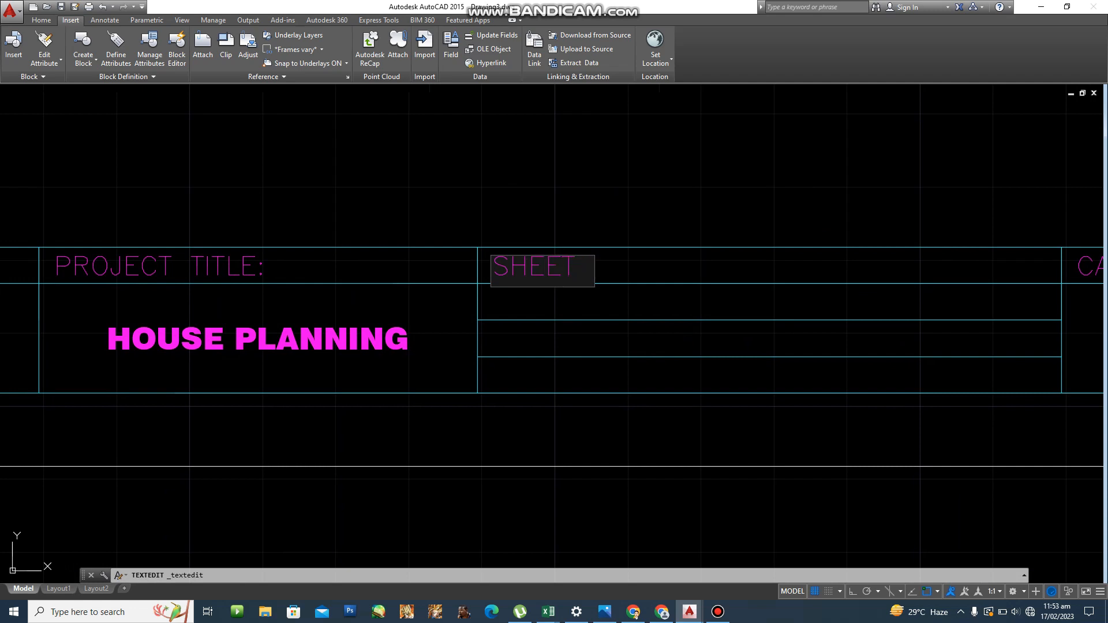
pyautogui.write('CONTENC')
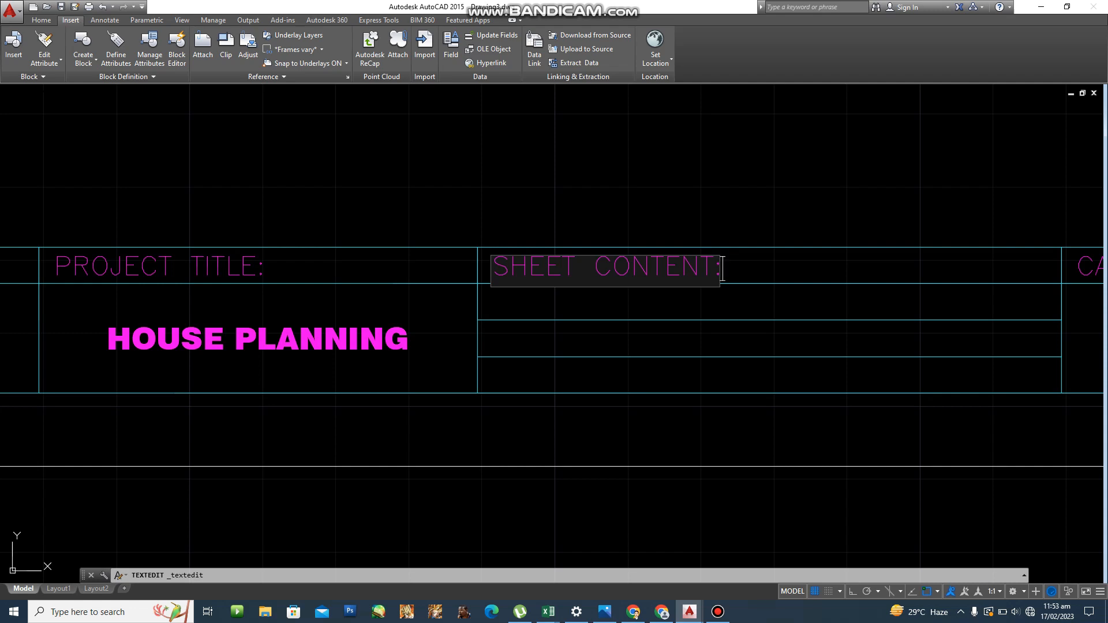
pyautogui.press('Return')
# Retype the label above the 11 cell as PLATE NO.:.
pyautogui.moveTo(882, 182); pyautogui.dragTo(362, 216, button='middle')
pyautogui.click(597, 287)
pyautogui.press('Escape')
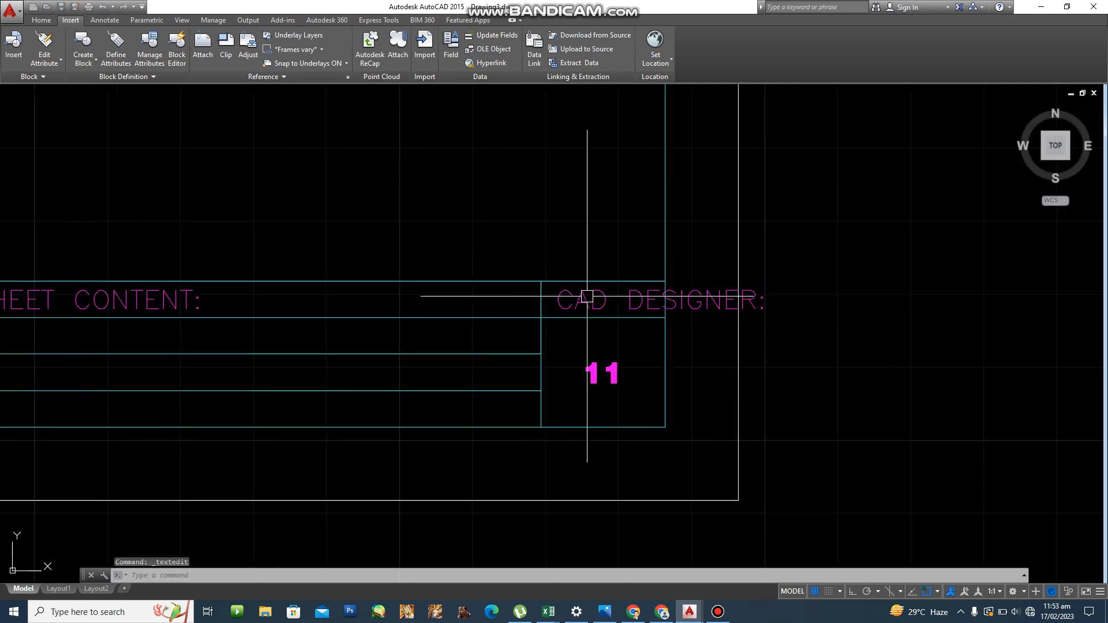
pyautogui.doubleClick(588, 297)
pyautogui.write('PLATE NO.:')
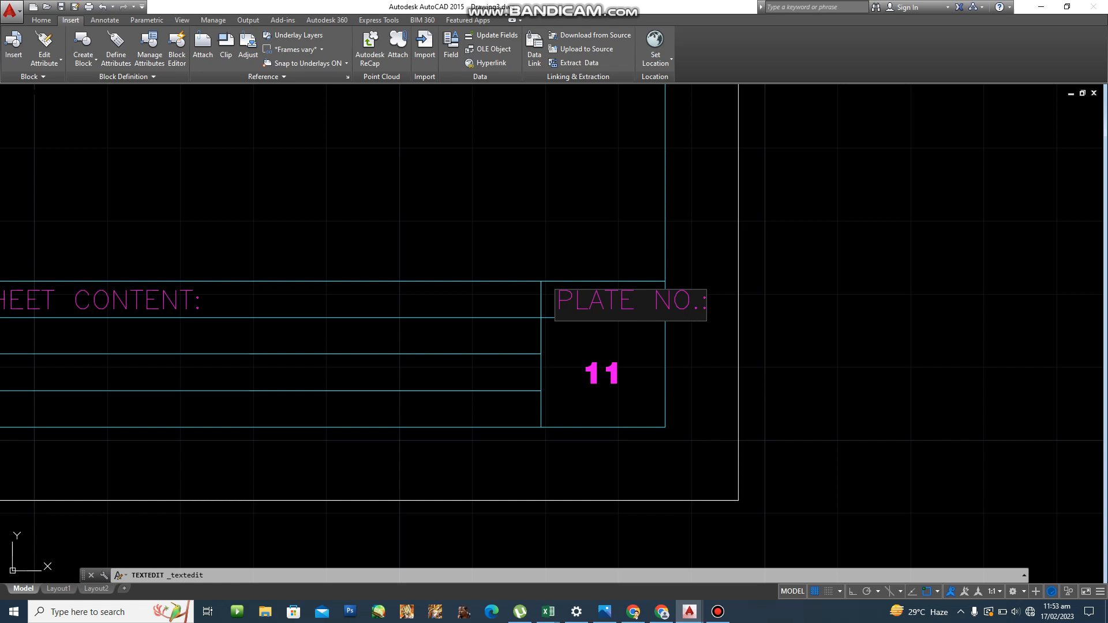
pyautogui.press('Return')
pyautogui.click(603, 297)
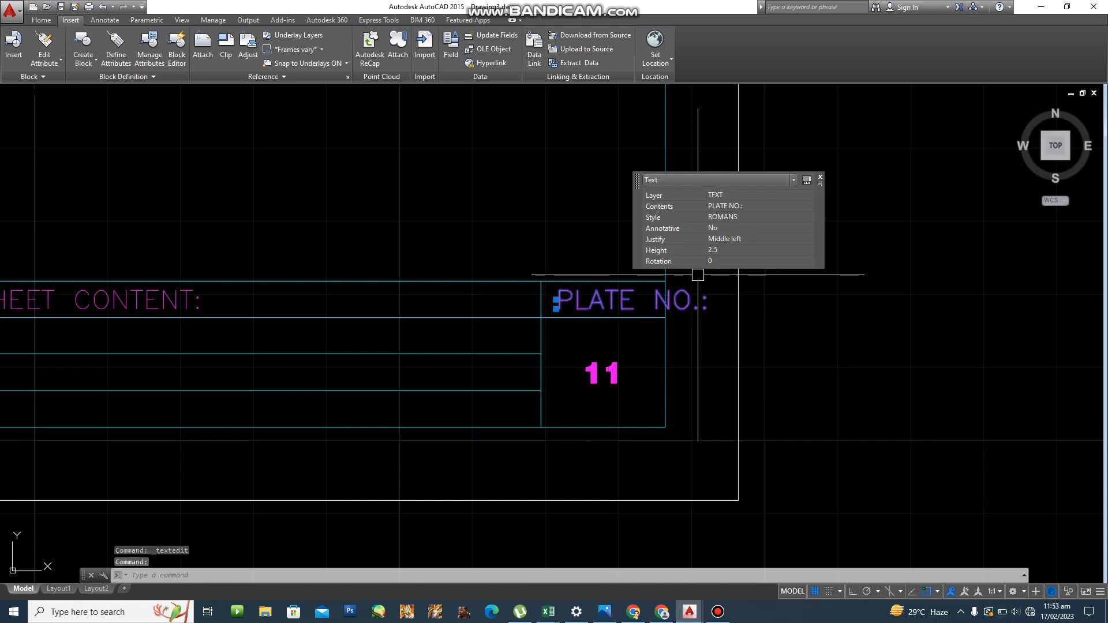
# Set the PLATE NO.: label's width factor to 0.6 in the Properties palette.
pyautogui.rightClick(627, 291)
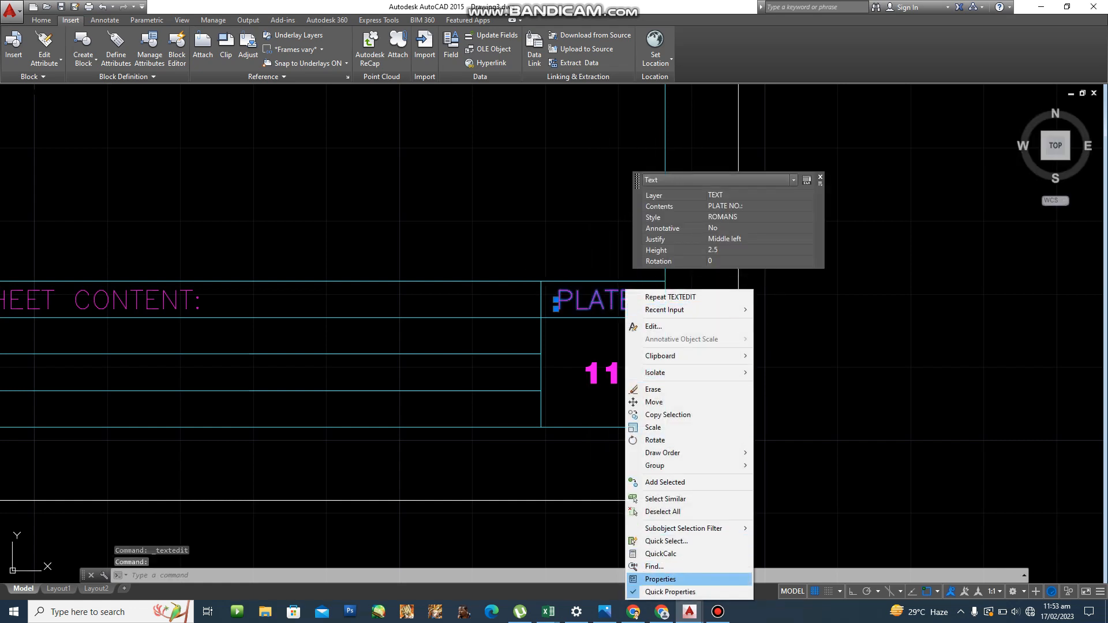
pyautogui.click(660, 579)
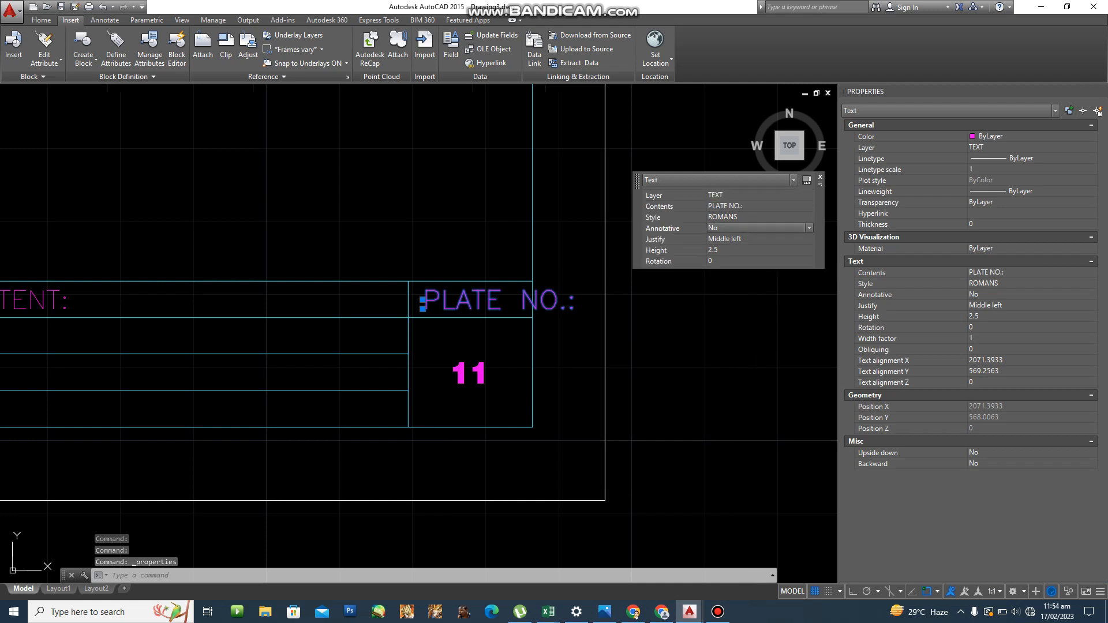
pyautogui.click(726, 251)
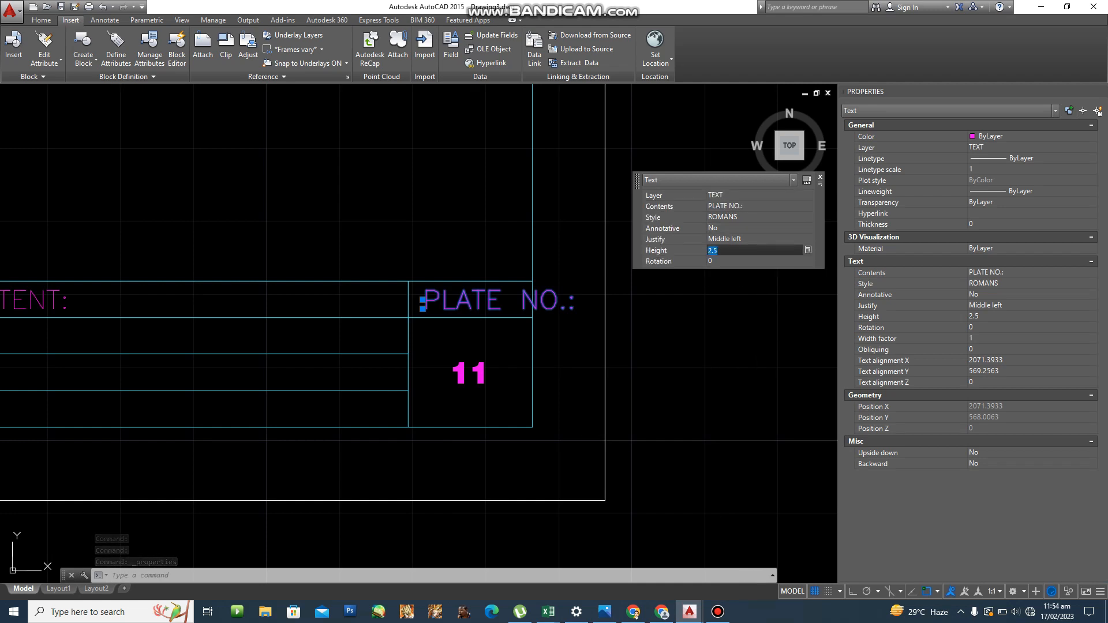
pyautogui.click(820, 177)
pyautogui.click(1010, 327)
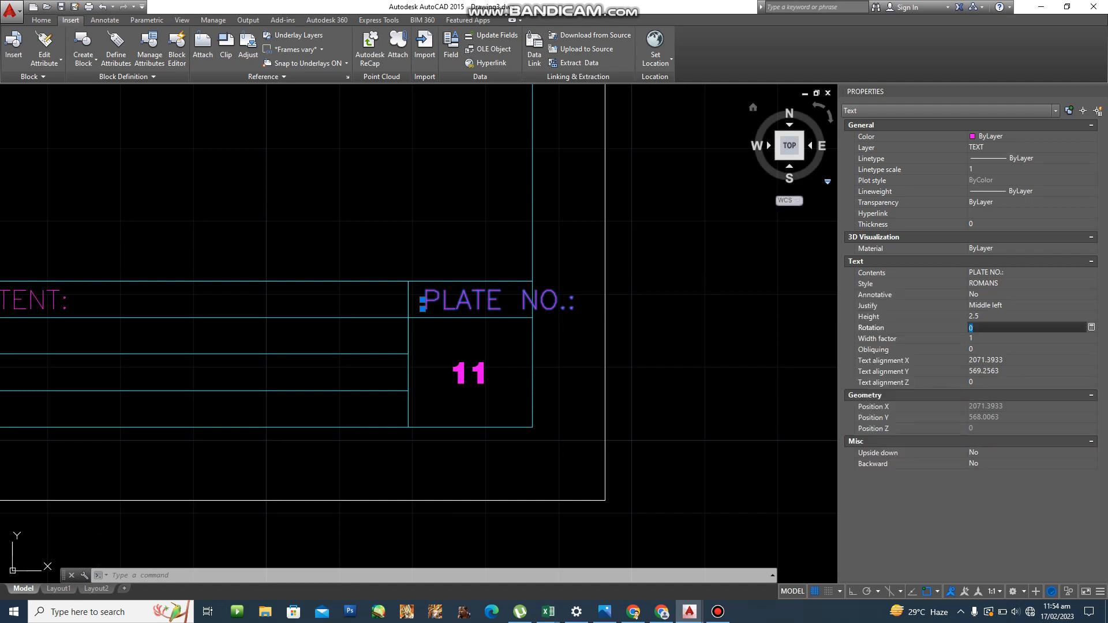
pyautogui.click(1010, 339)
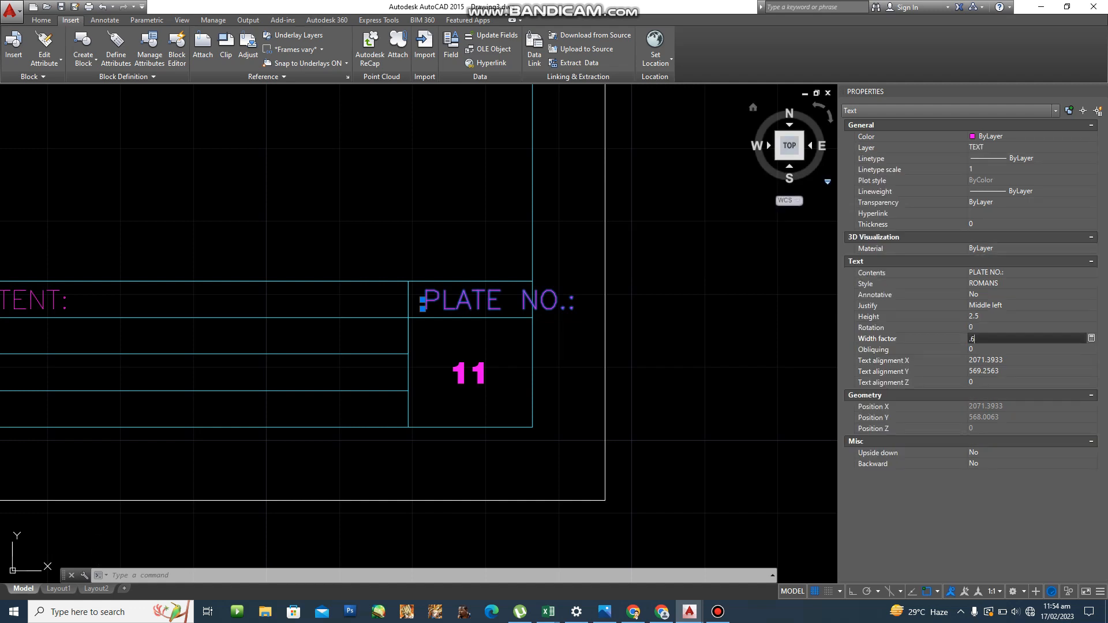
pyautogui.write('.6')
pyautogui.press('Return')
pyautogui.press('Escape')
pyautogui.press('Escape')
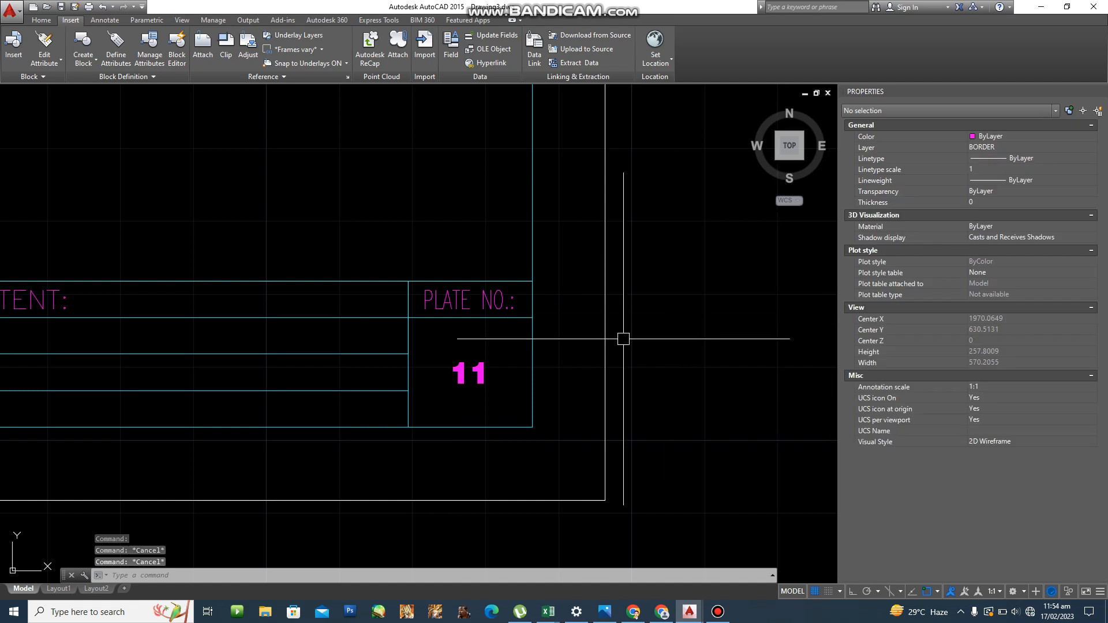
# Create a new text style named ROMANC.
pyautogui.scroll(-4, 618, 340)
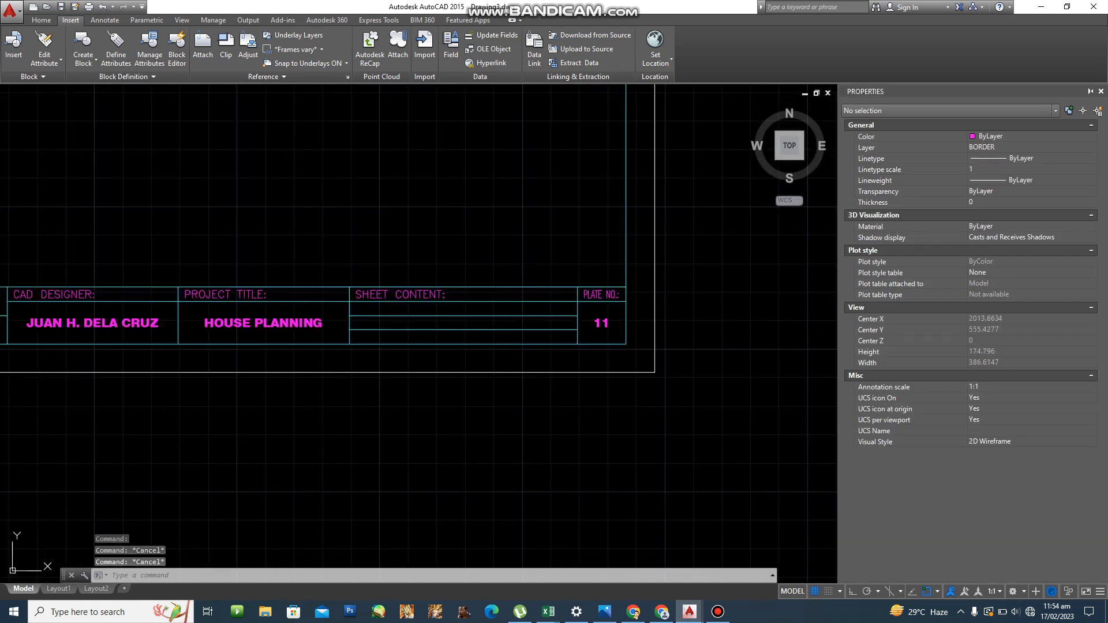
pyautogui.moveTo(409, 327)
pyautogui.mouseDown(button='middle')
pyautogui.moveTo(415, 341)
pyautogui.moveTo(453, 347)
pyautogui.moveTo(340, 281)
pyautogui.mouseUp(button='middle')
pyautogui.scroll(4, 340, 280)
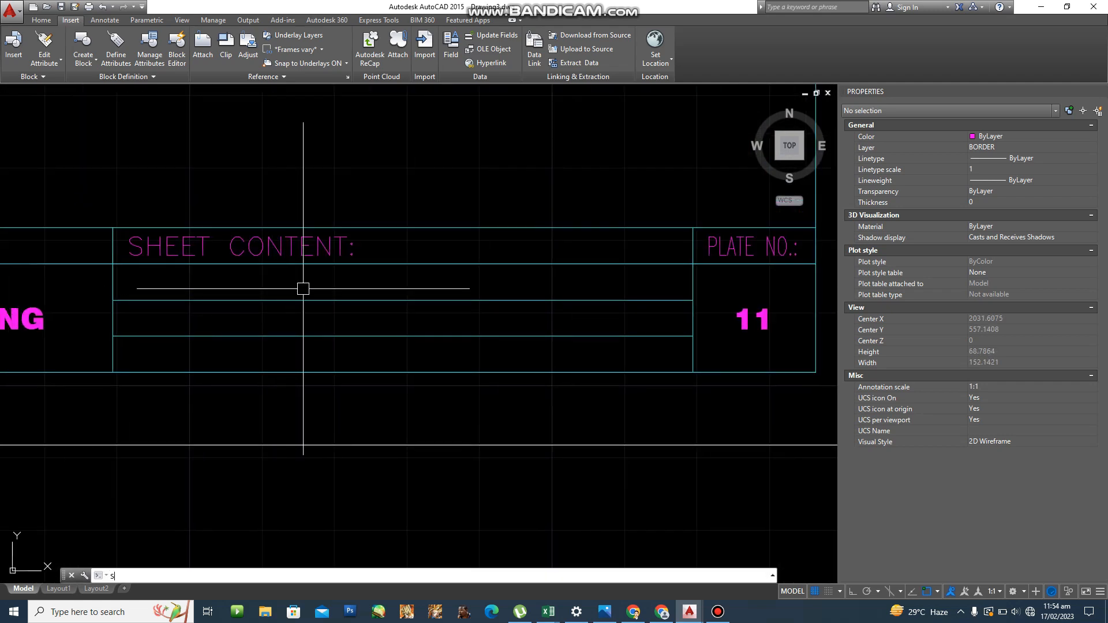
pyautogui.write('t')
pyautogui.press('Return')
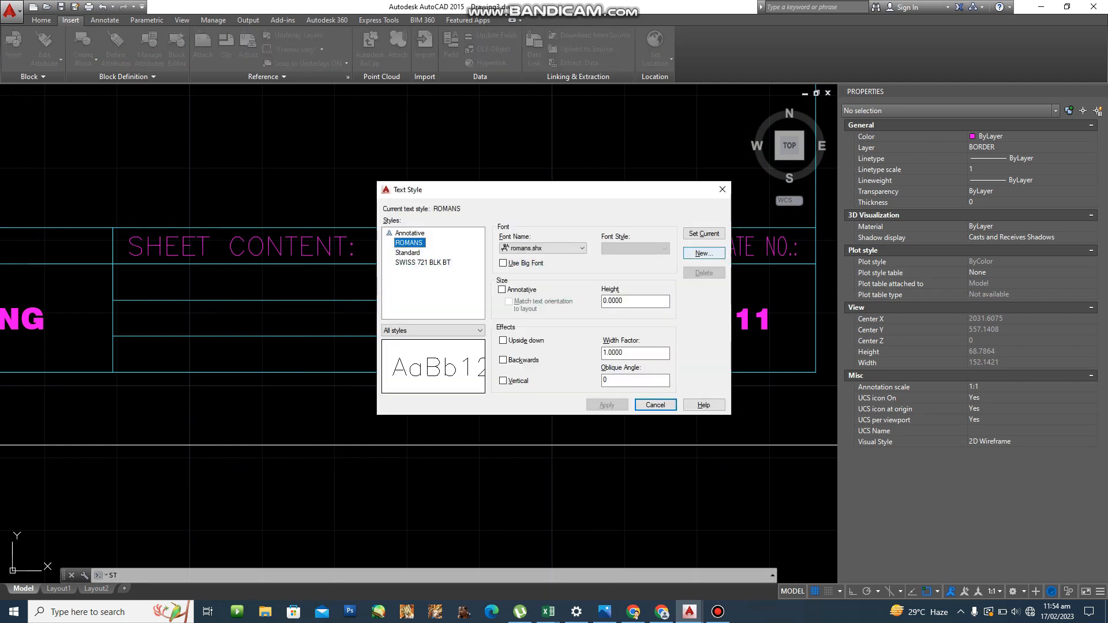
pyautogui.click(704, 254)
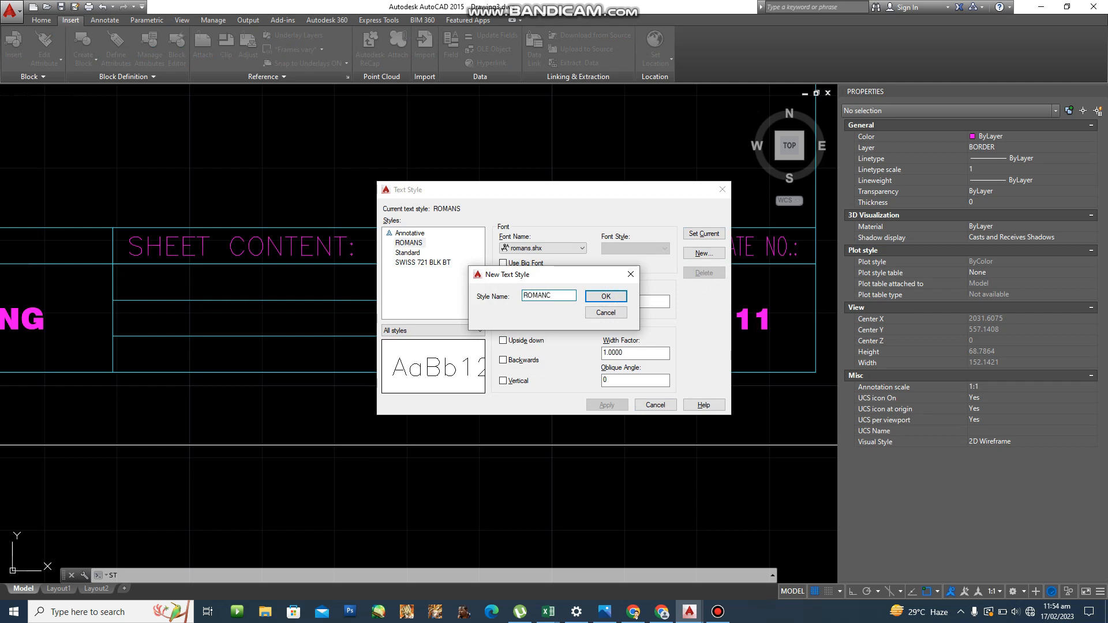
pyautogui.press('Return')
# Give ROMANC the romanc.shx font, set it current, and save the style.
pyautogui.click(551, 248)
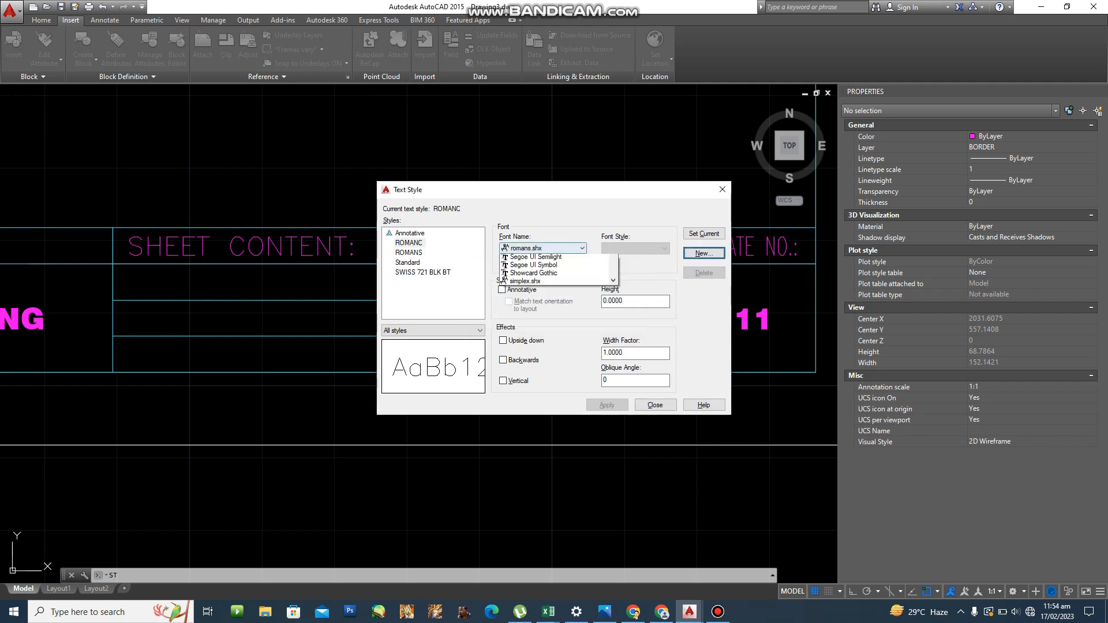
pyautogui.scroll(-1, 548, 264)
pyautogui.scroll(2, 548, 265)
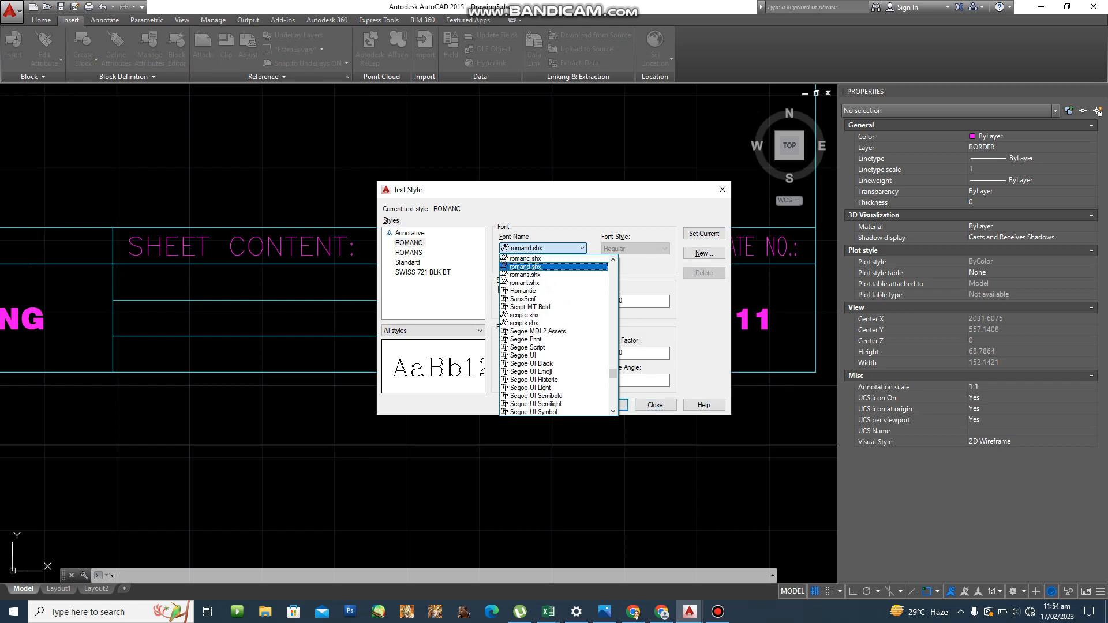
pyautogui.press('Down')
pyautogui.press('Down')
pyautogui.press('Up')
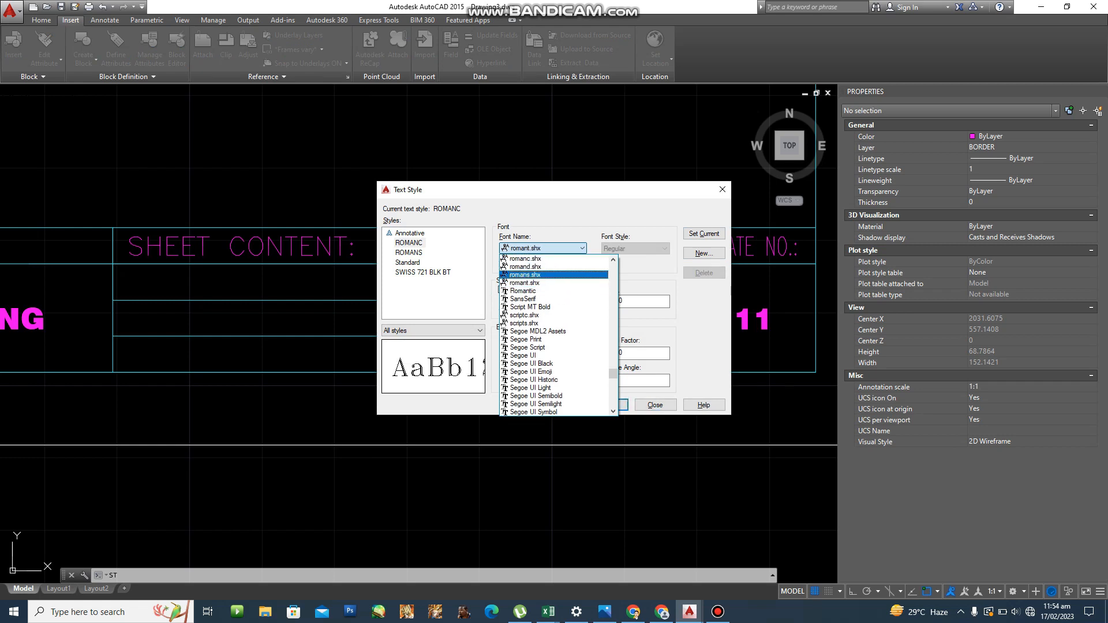
pyautogui.press('Up')
pyautogui.press('Up')
pyautogui.press('Return')
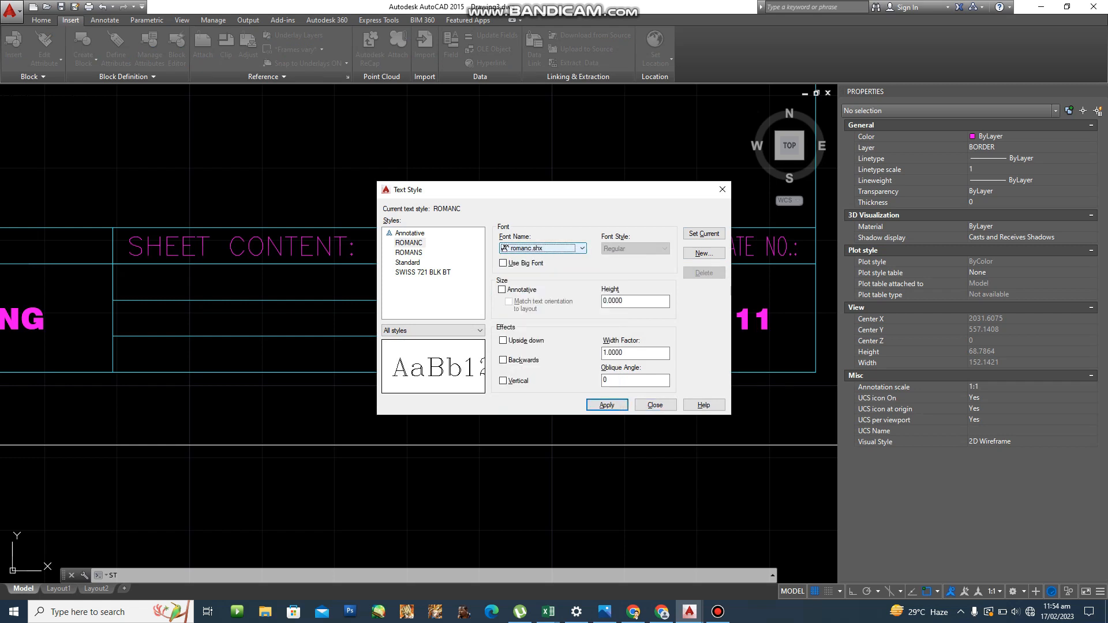
pyautogui.click(704, 233)
pyautogui.press('Return')
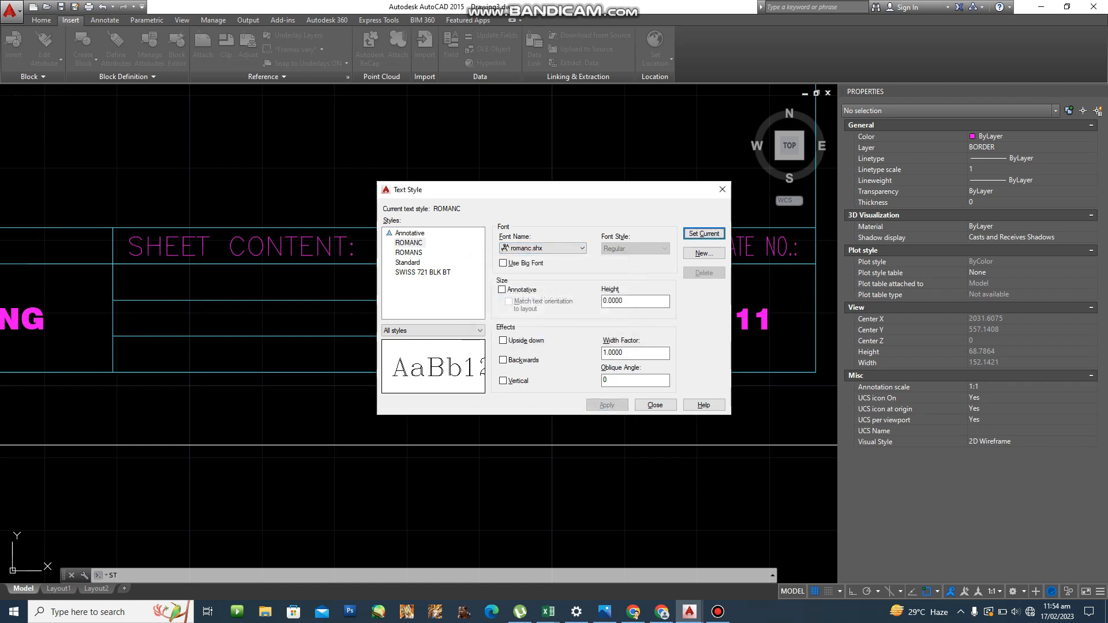
pyautogui.click(655, 404)
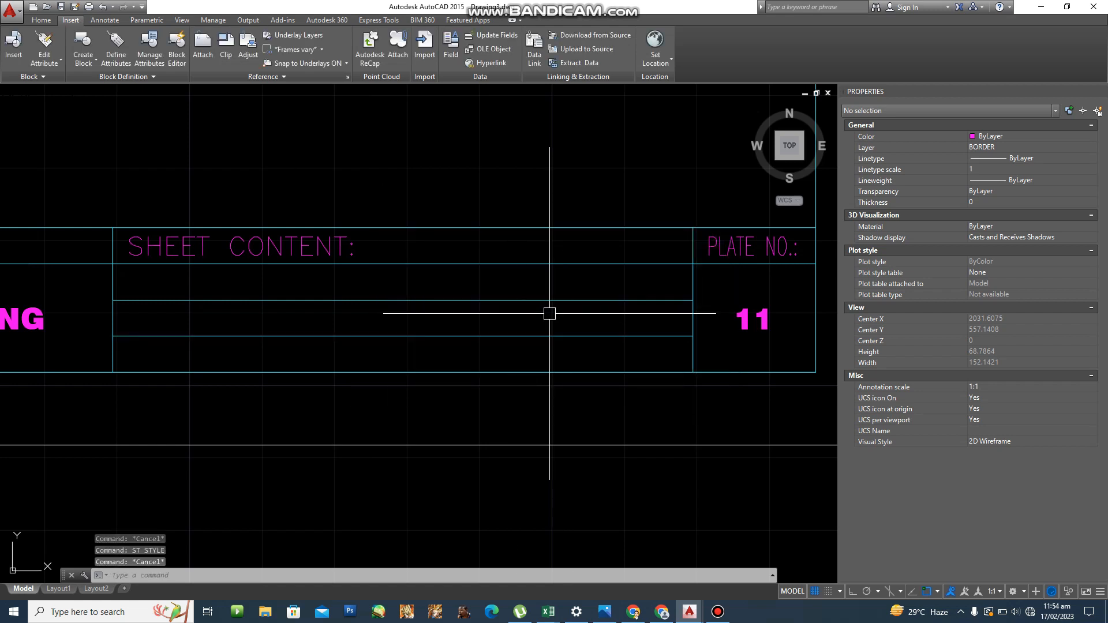
# Start DT text with middle-center justification at the midpoint of the Sheet Content cell.
pyautogui.write('DT')
pyautogui.press('Return')
pyautogui.write('M')
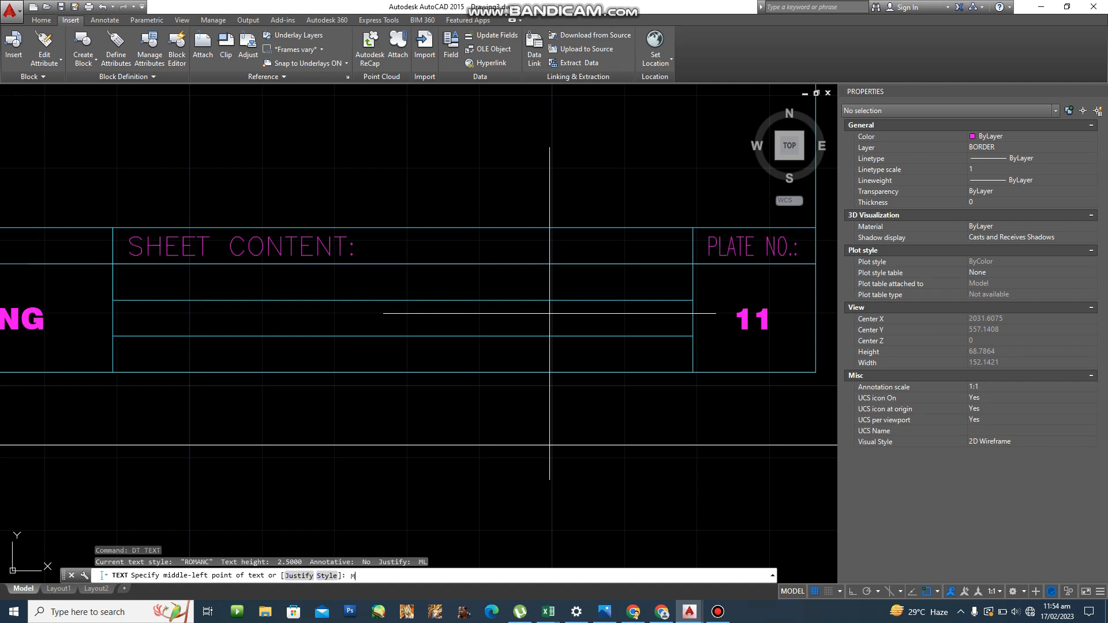
pyautogui.press('Escape')
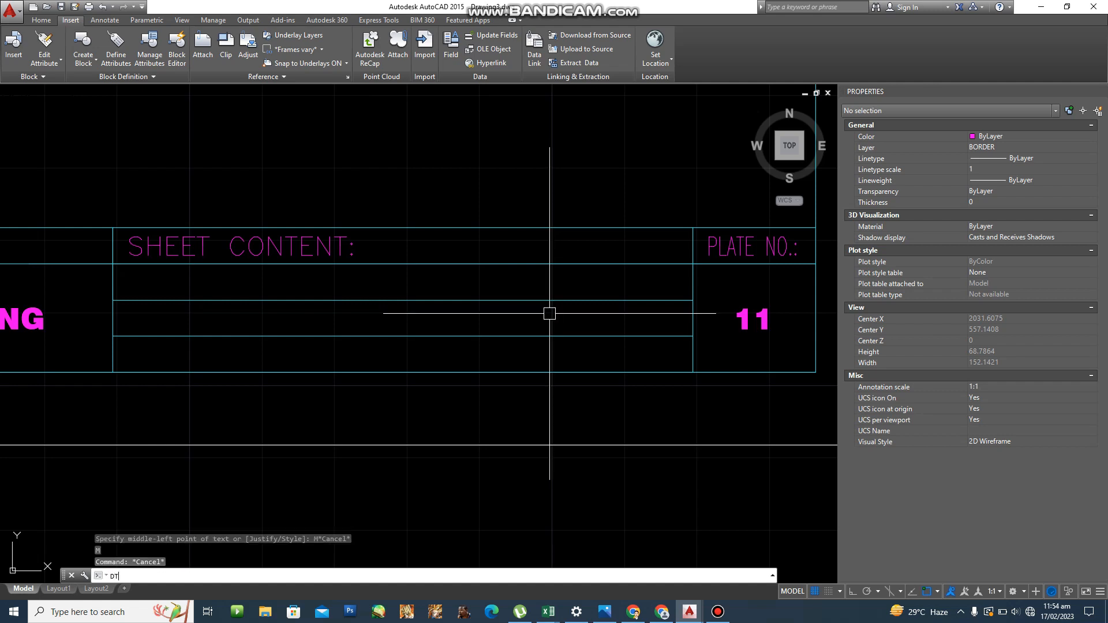
pyautogui.press('Return')
pyautogui.write('J')
pyautogui.press('Return')
pyautogui.write('MC')
pyautogui.press('Return')
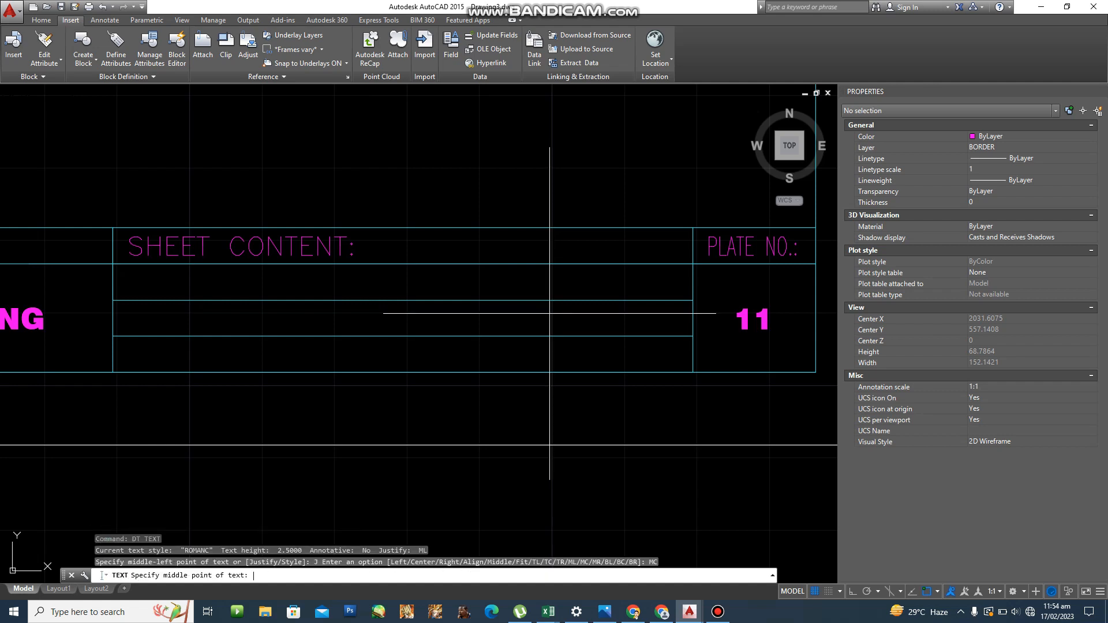
pyautogui.write('MTP')
pyautogui.press('Return')
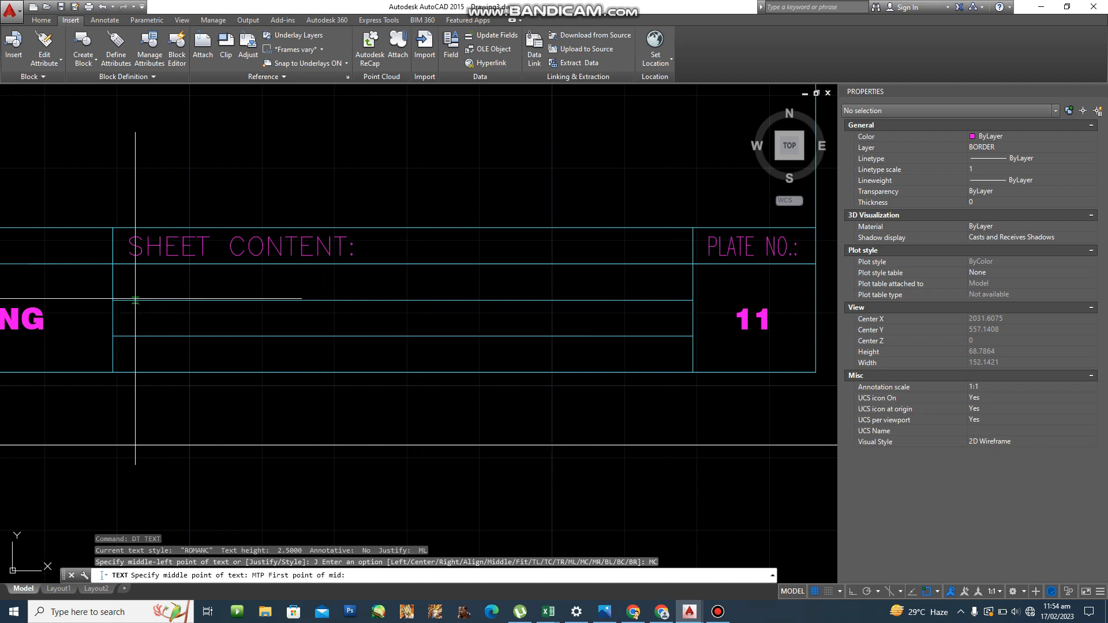
pyautogui.click(114, 300)
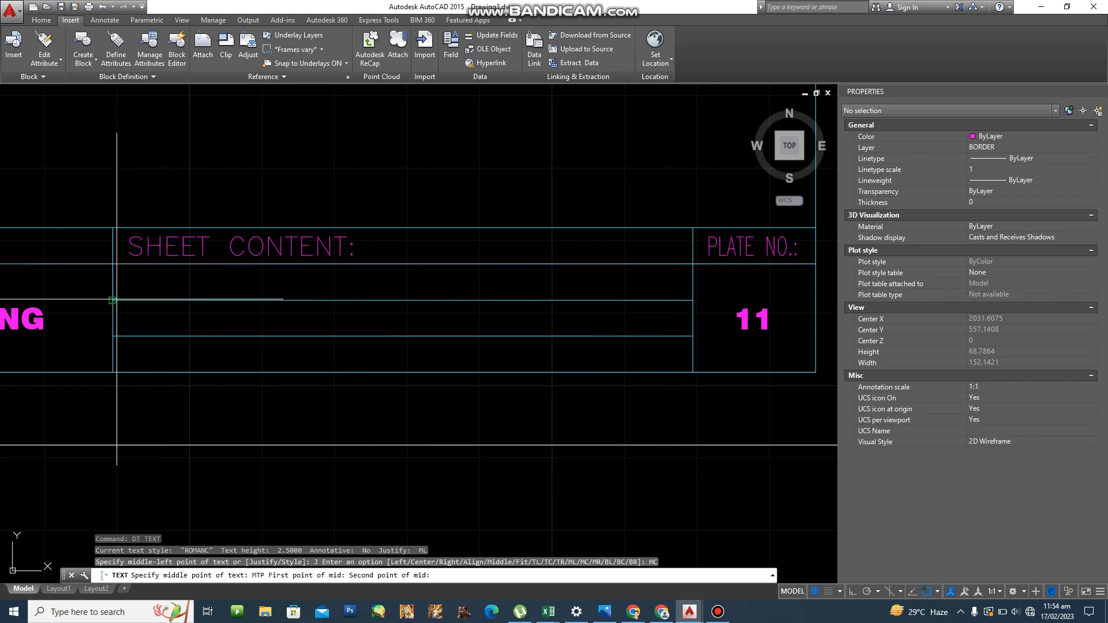
pyautogui.click(692, 263)
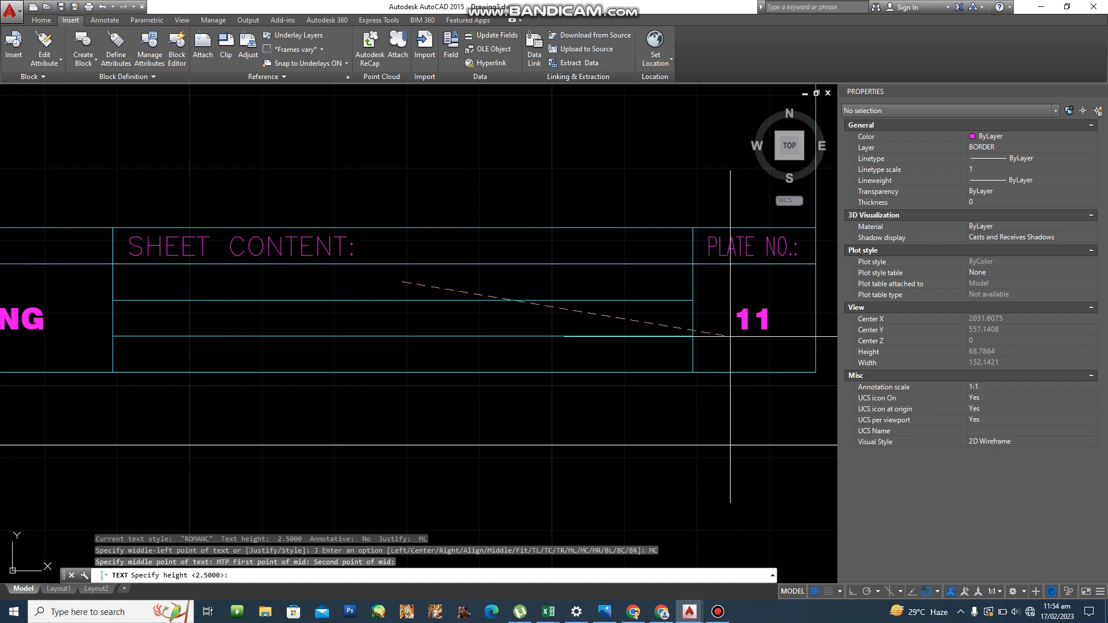
# Enter ARCHITECTURAL SYMBOLS at height 2.5 with zero rotation.
pyautogui.press('Return')
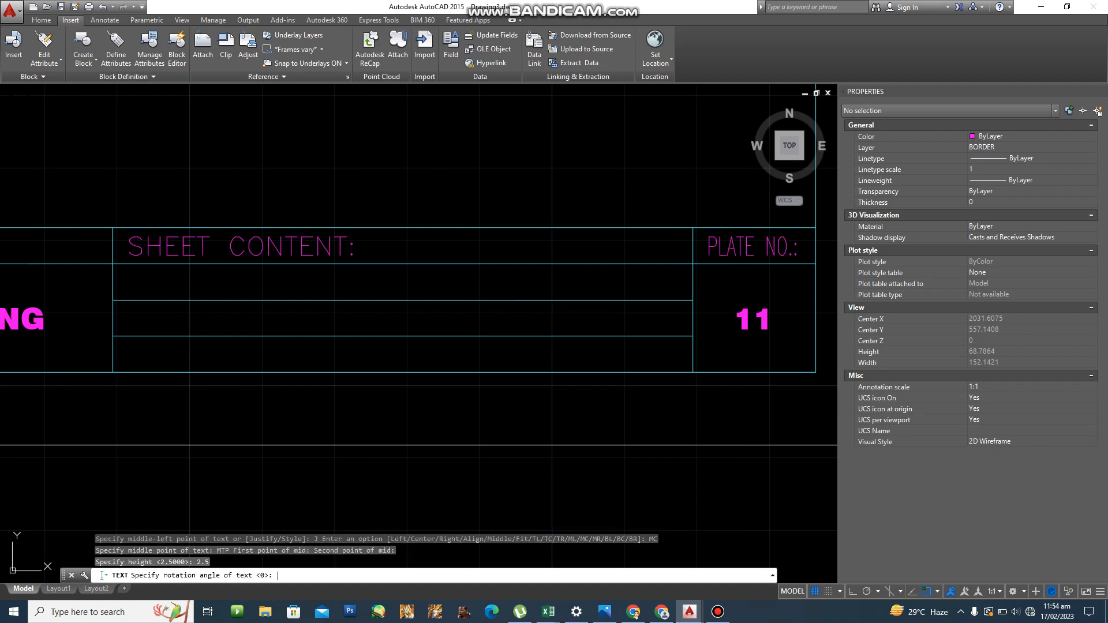
pyautogui.press('Return')
pyautogui.write('ARCGG')
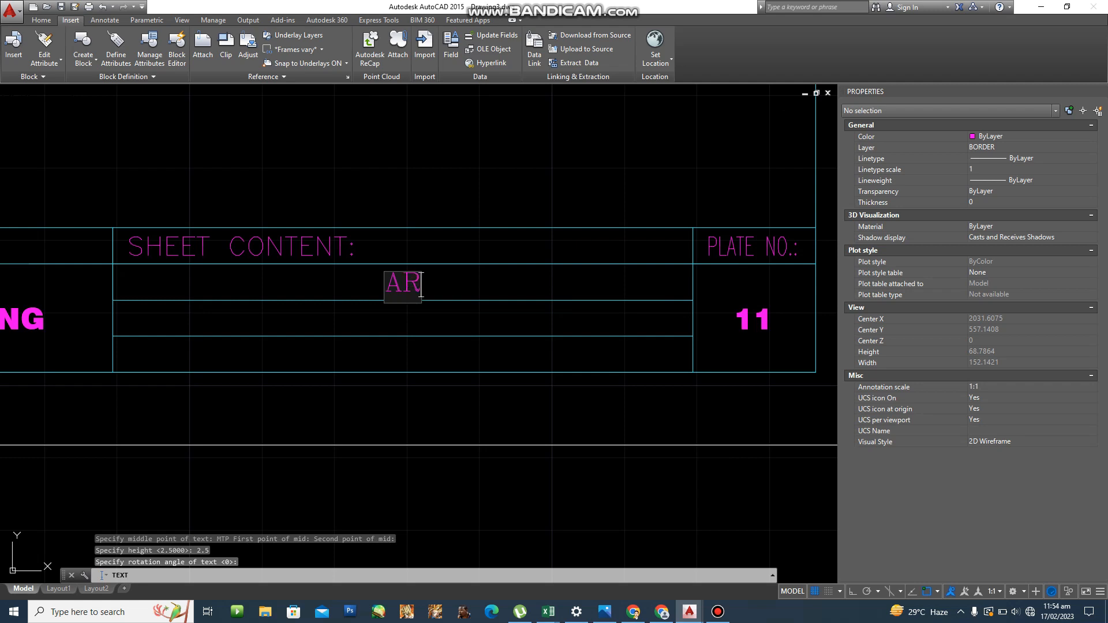
pyautogui.press('BackSpace')
pyautogui.press('BackSpace')
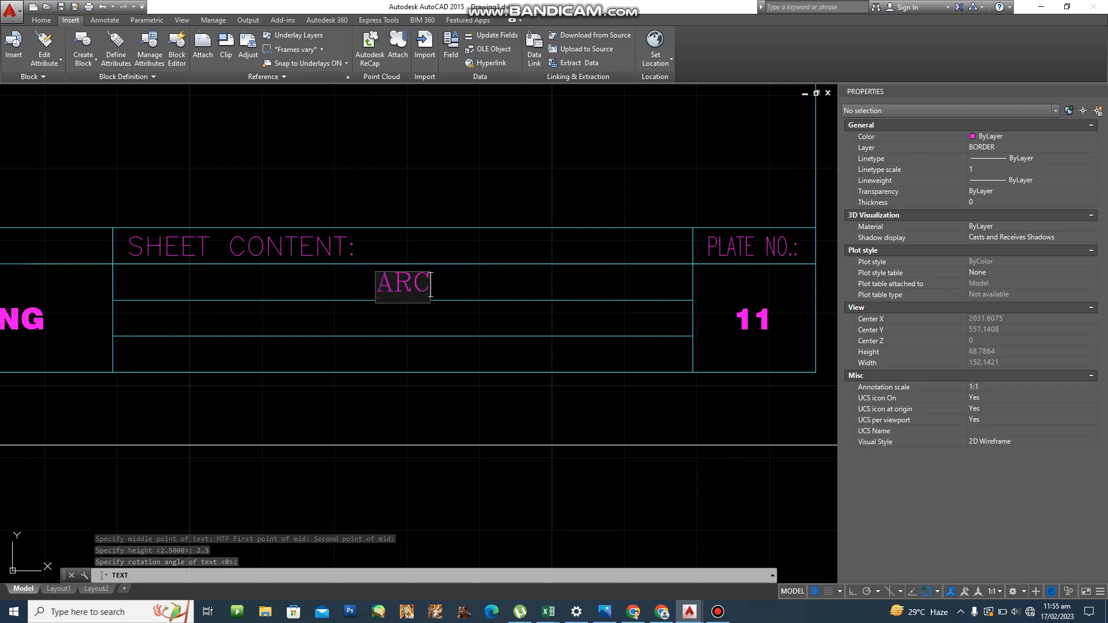
pyautogui.write('HITTECTURAL')
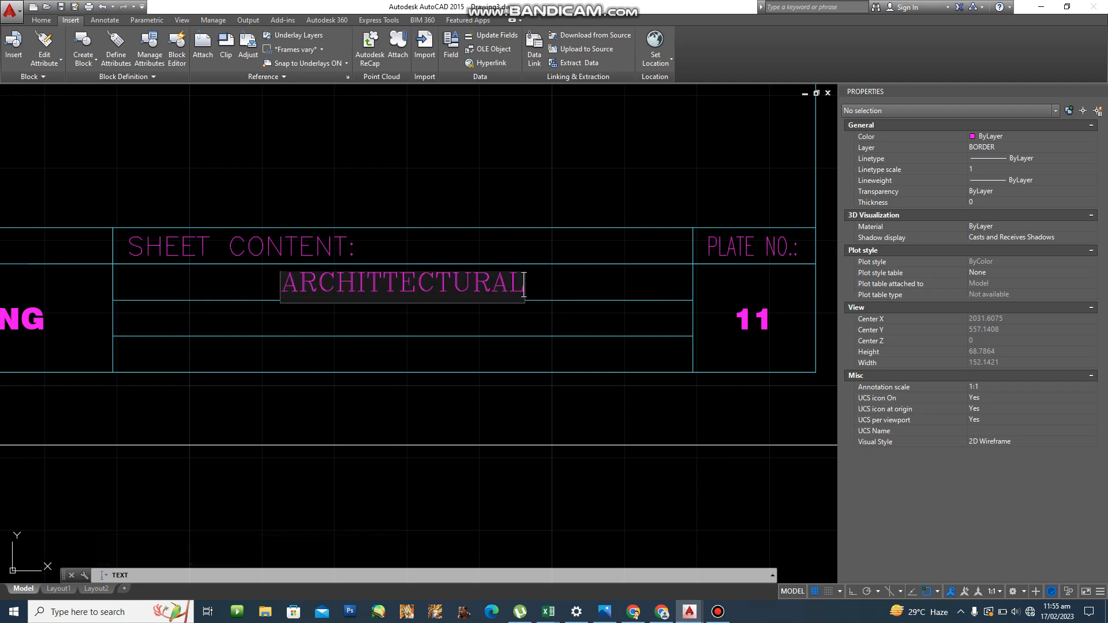
pyautogui.press('BackSpace')
pyautogui.press('BackSpace')
pyautogui.press('BackSpace')
pyautogui.press('BackSpace')
pyautogui.press('BackSpace')
pyautogui.press('BackSpace')
pyautogui.press('BackSpace')
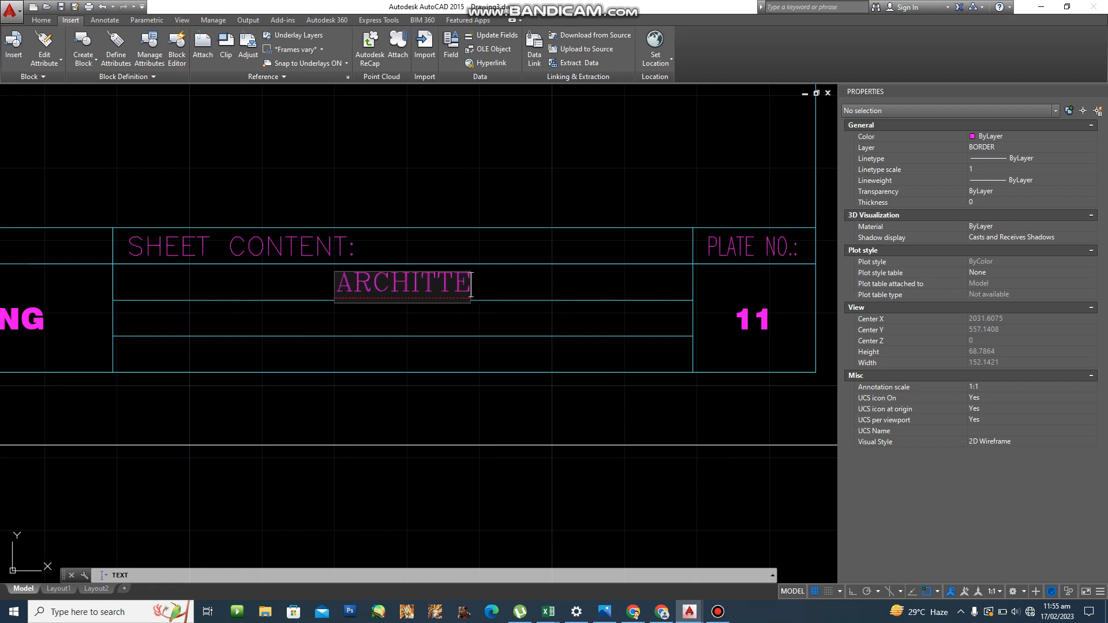
pyautogui.press('BackSpace')
pyautogui.press('BackSpace')
pyautogui.write('ECTUR')
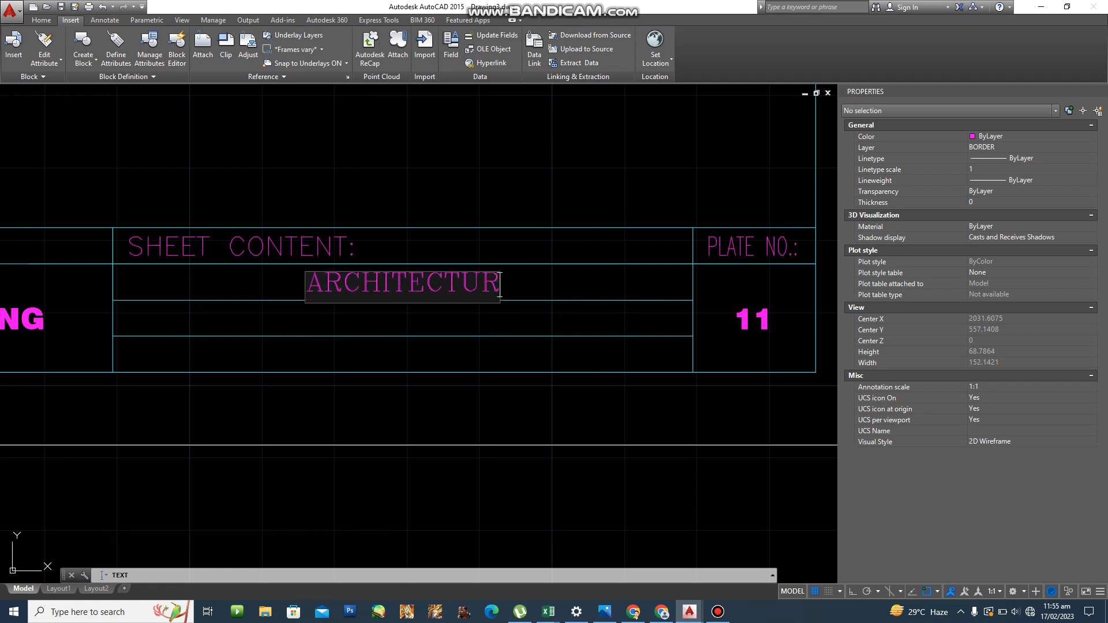
pyautogui.write('AL SYMB')
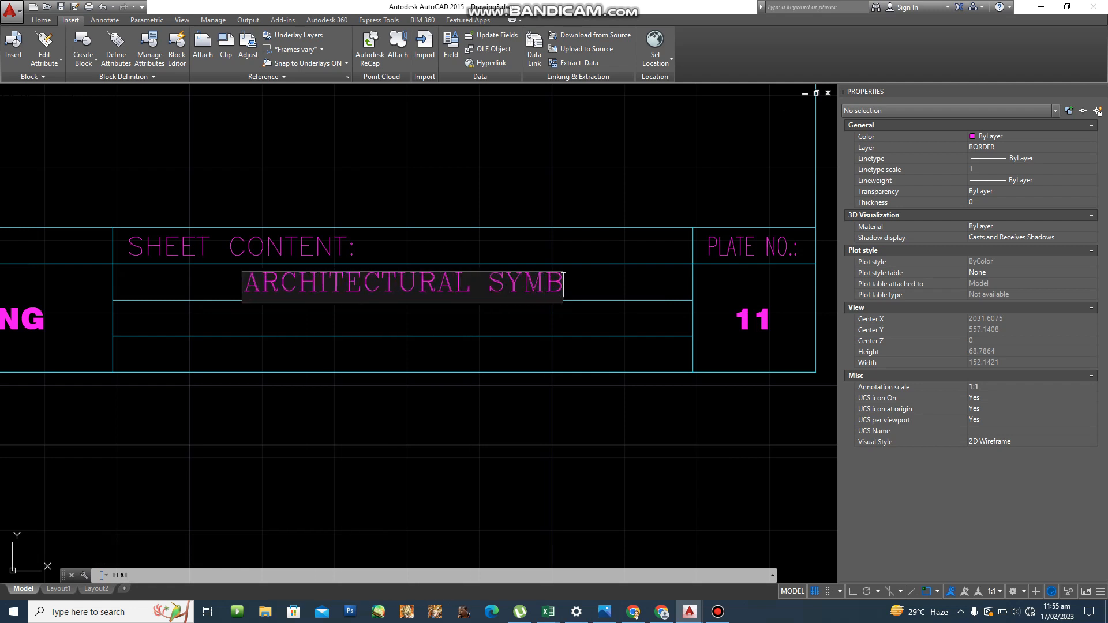
pyautogui.write('OLS')
pyautogui.press('Return')
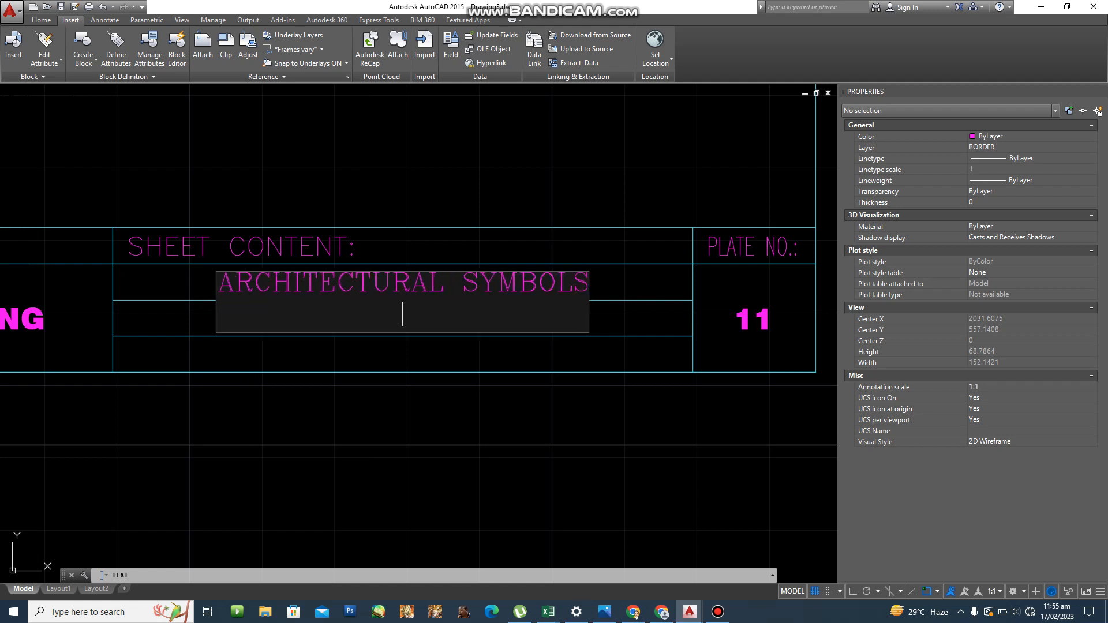
pyautogui.press('Return')
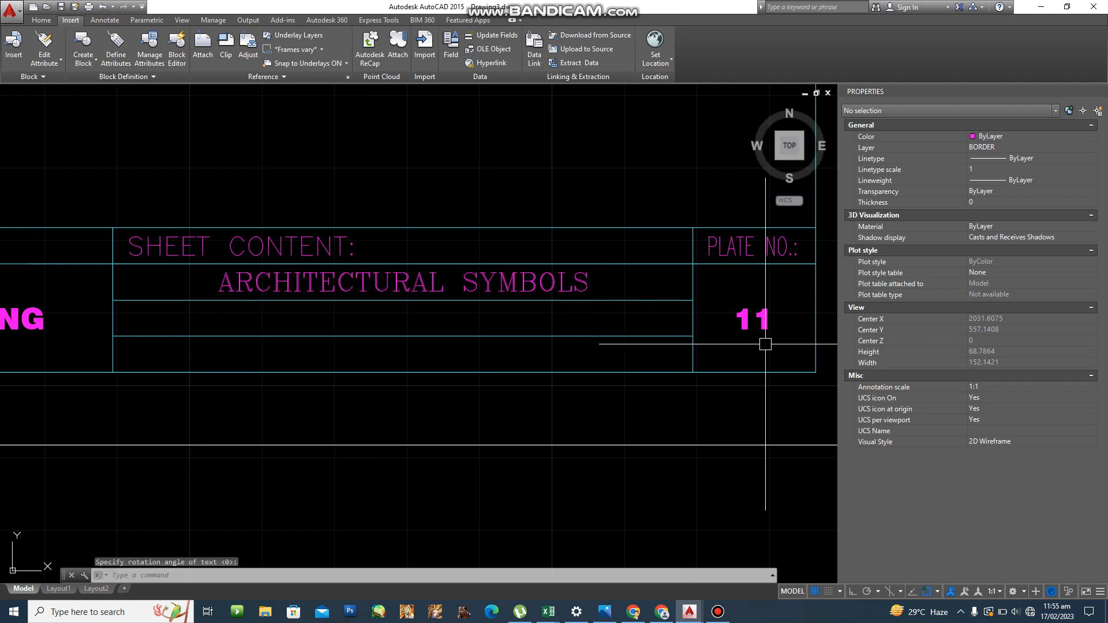
# Copy the ARCHITECTURAL SYMBOLS text one row lower.
pyautogui.write('co')
pyautogui.press('Return')
pyautogui.click(491, 287)
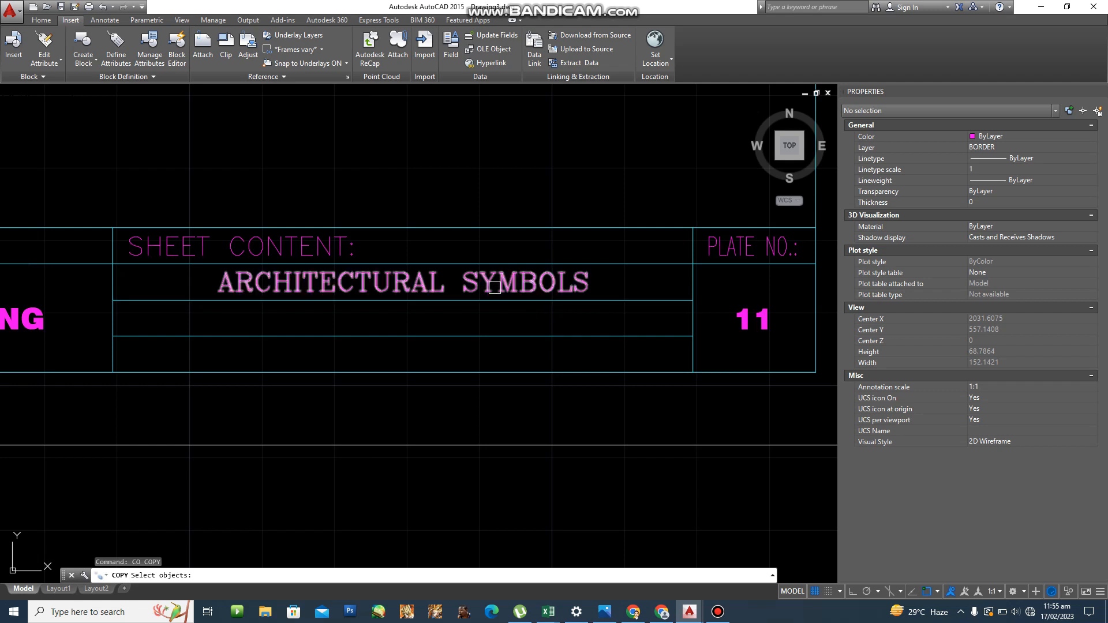
pyautogui.press('Return')
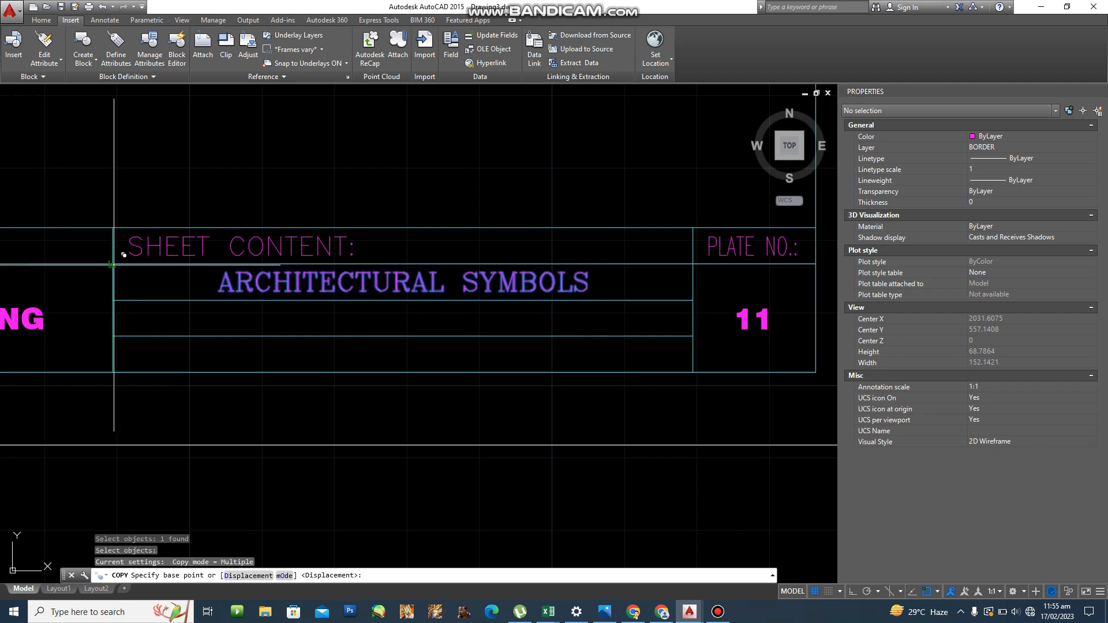
pyautogui.click(124, 249)
pyautogui.click(112, 301)
pyautogui.press('Escape')
# Change the copied text to FIXTURES AND FURNITURES.
pyautogui.doubleClick(225, 308)
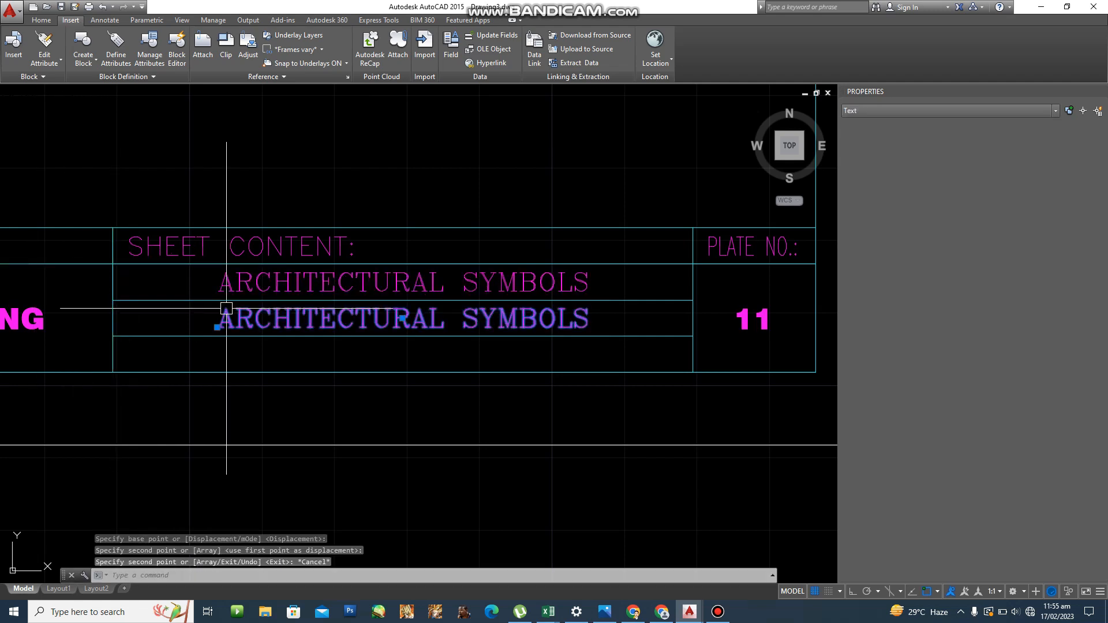
pyautogui.write('FI')
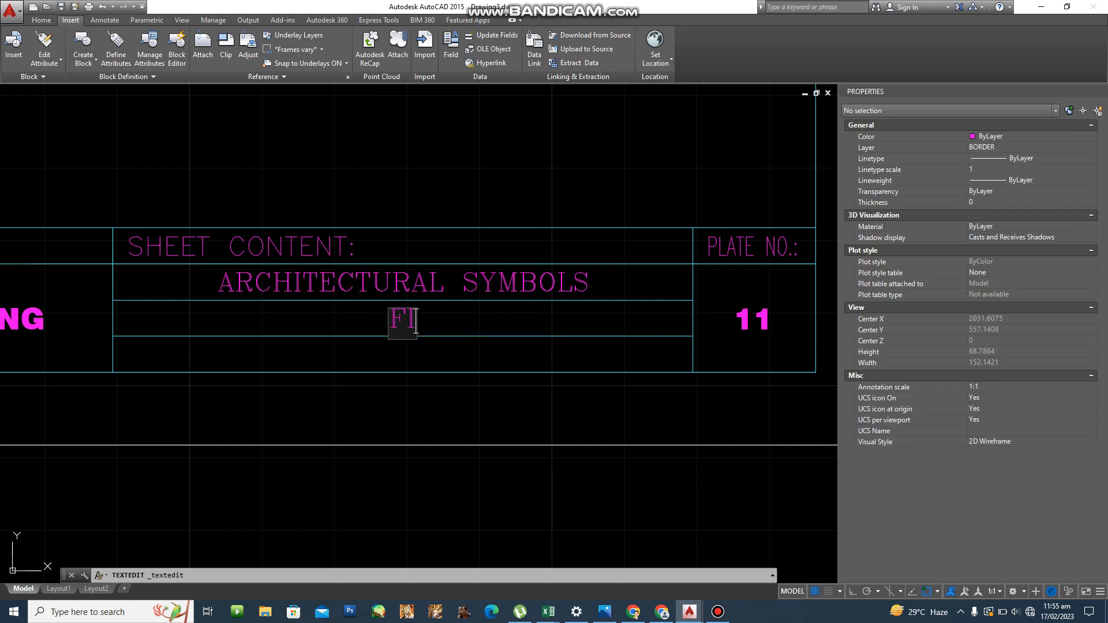
pyautogui.write('XTURES')
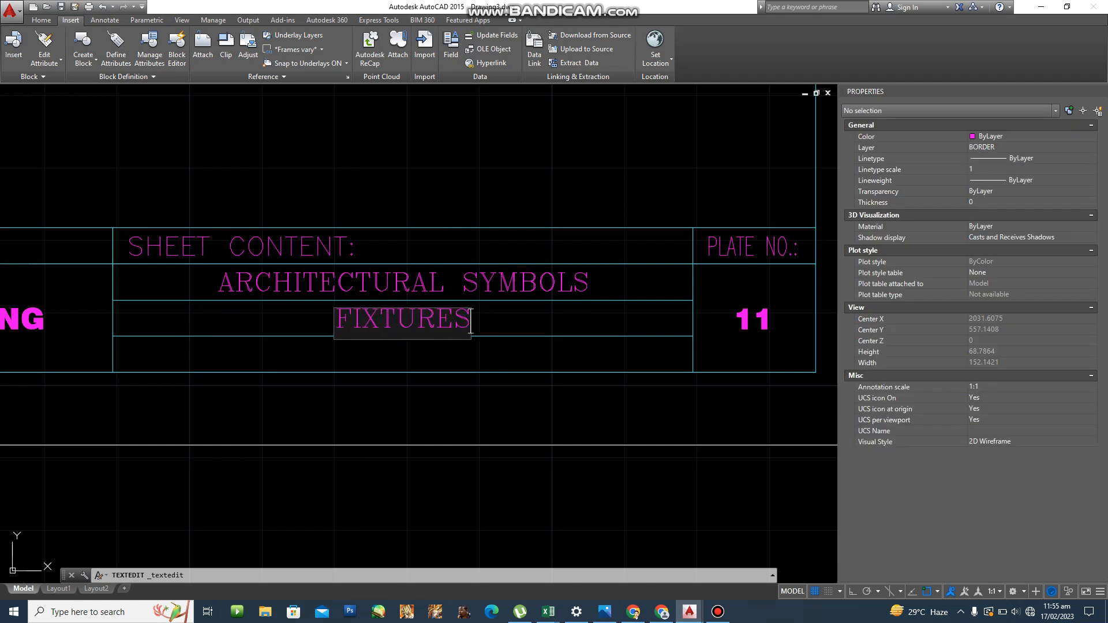
pyautogui.write(' A')
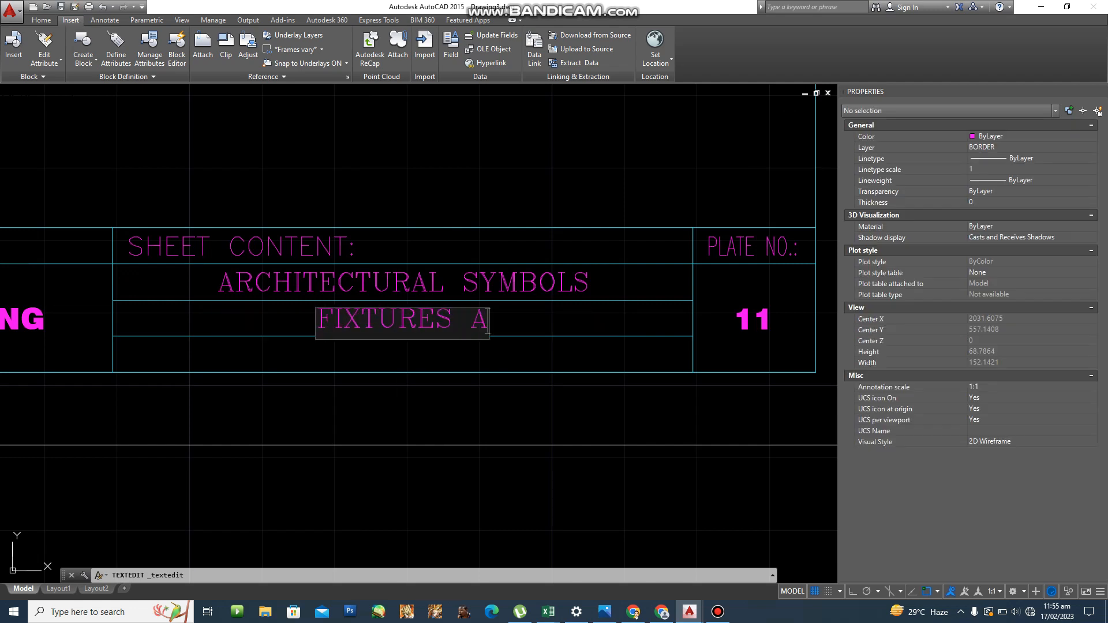
pyautogui.write('ND FUR')
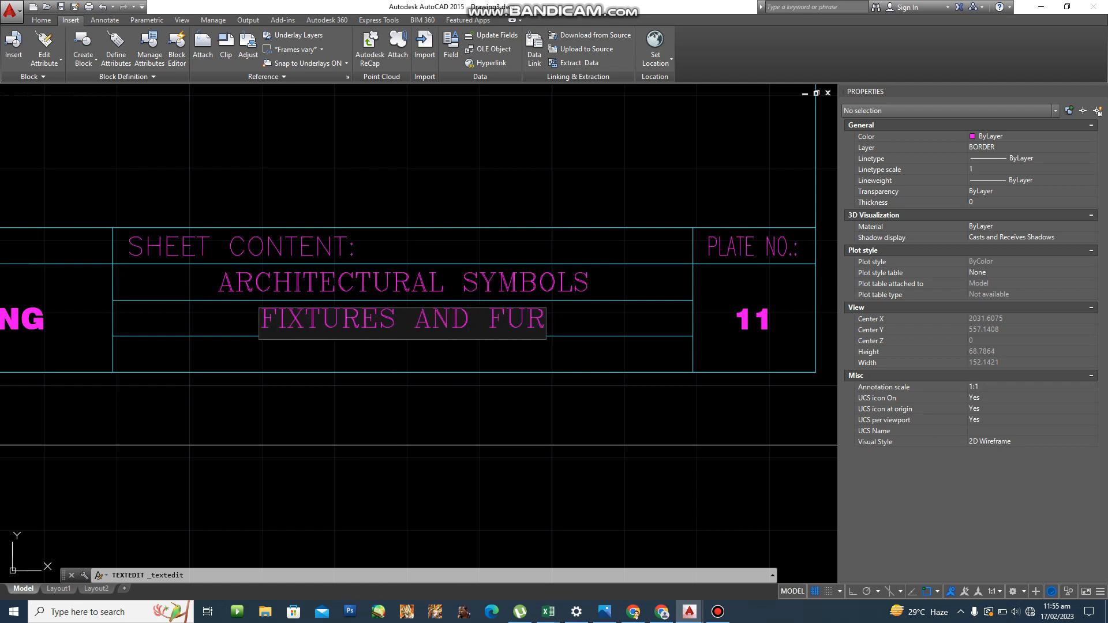
pyautogui.write('NITURES')
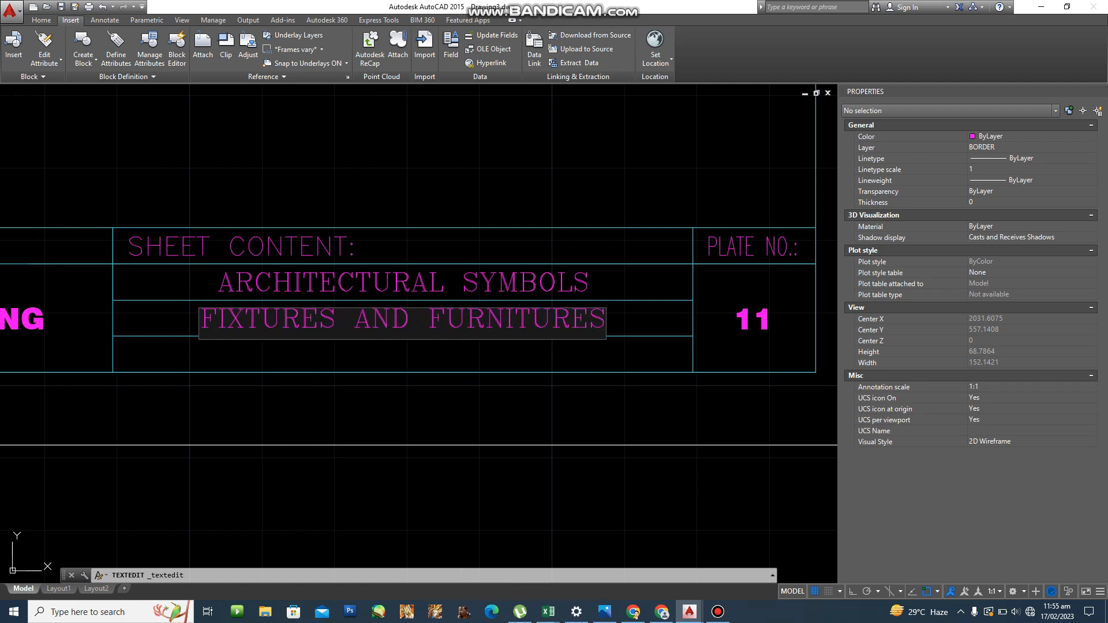
pyautogui.press('Return')
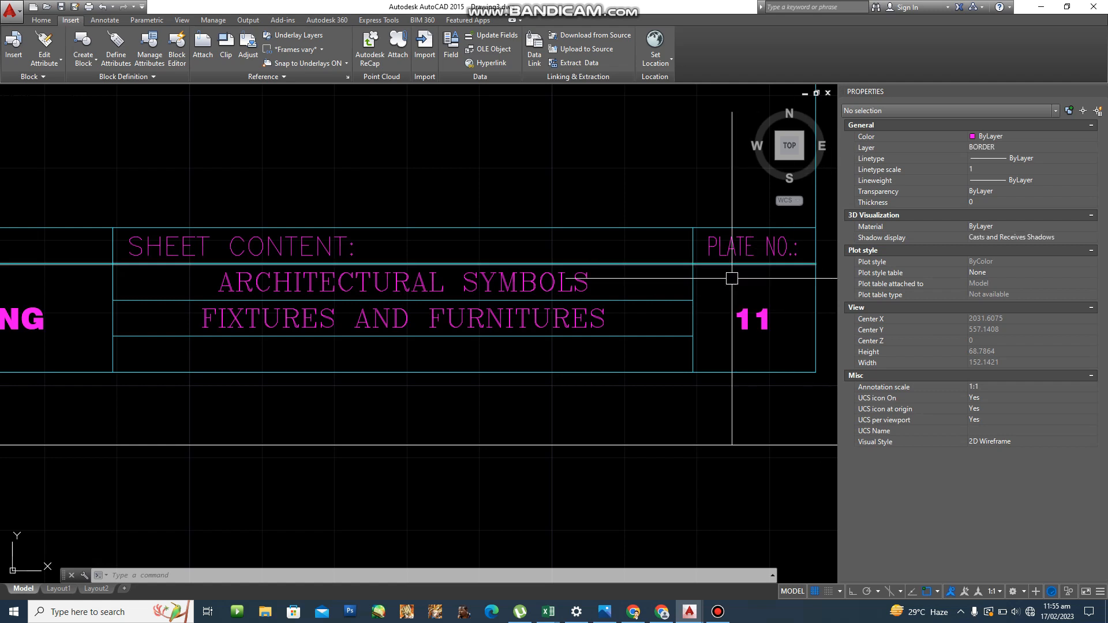
# Copy the PROJECT TITLE: text into the row below FIXTURES AND FURNITURES.
pyautogui.scroll(-4, 526, 260)
pyautogui.scroll(-1, 415, 267)
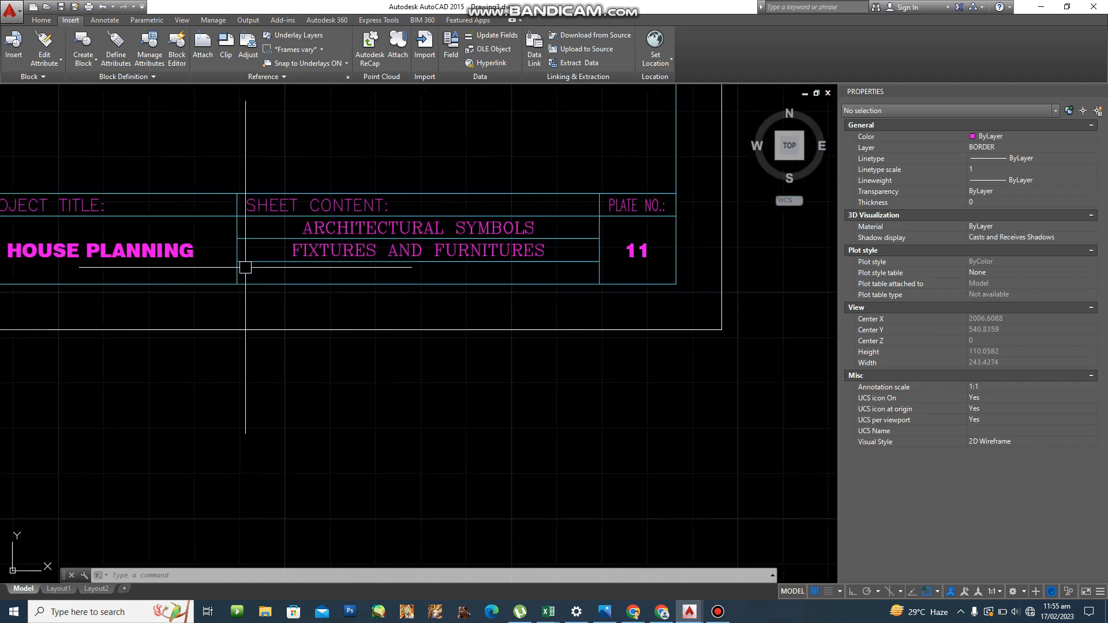
pyautogui.scroll(3, 343, 267)
pyautogui.moveTo(343, 268); pyautogui.dragTo(394, 318, button='middle')
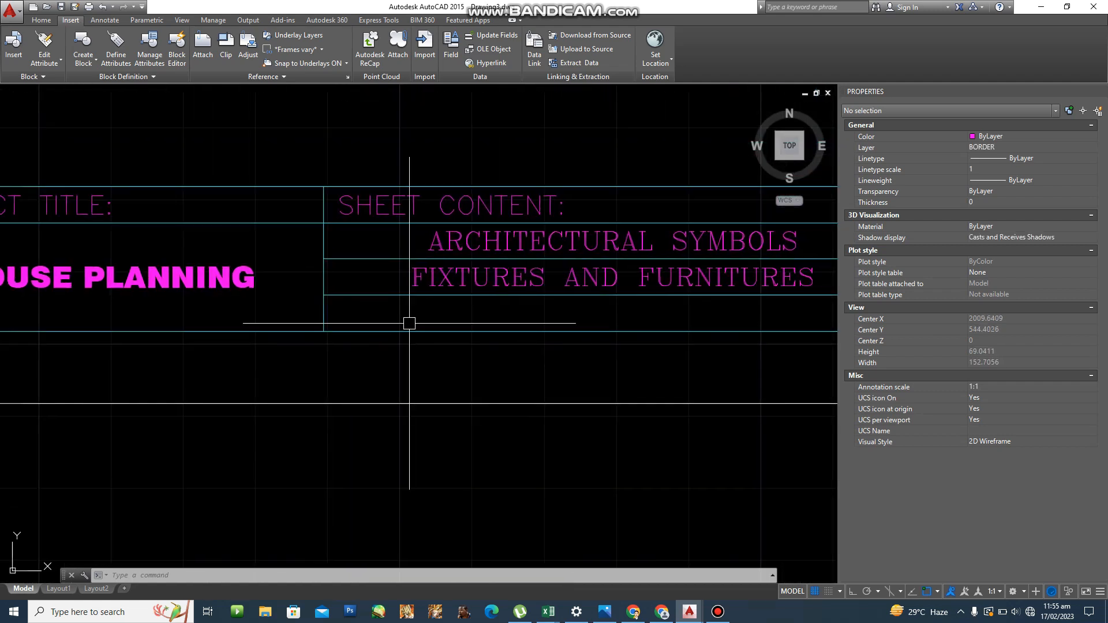
pyautogui.write('co')
pyautogui.press('Return')
pyautogui.moveTo(281, 248); pyautogui.dragTo(388, 275, button='middle')
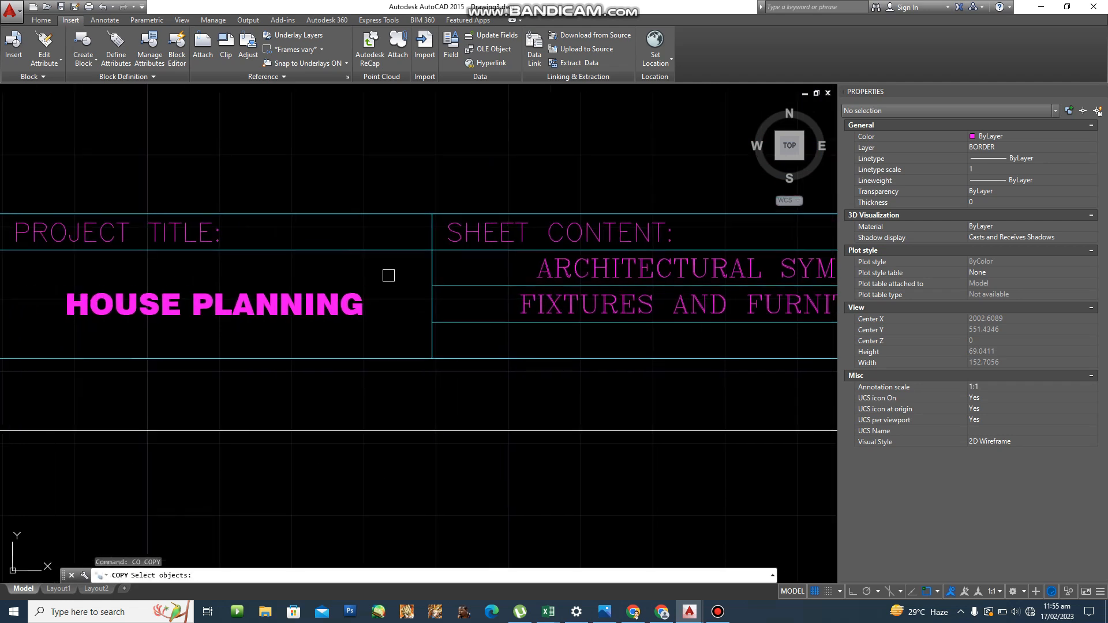
pyautogui.click(200, 234)
pyautogui.press('Return')
pyautogui.moveTo(173, 258); pyautogui.dragTo(266, 281, button='middle')
pyautogui.scroll(-2, 266, 281)
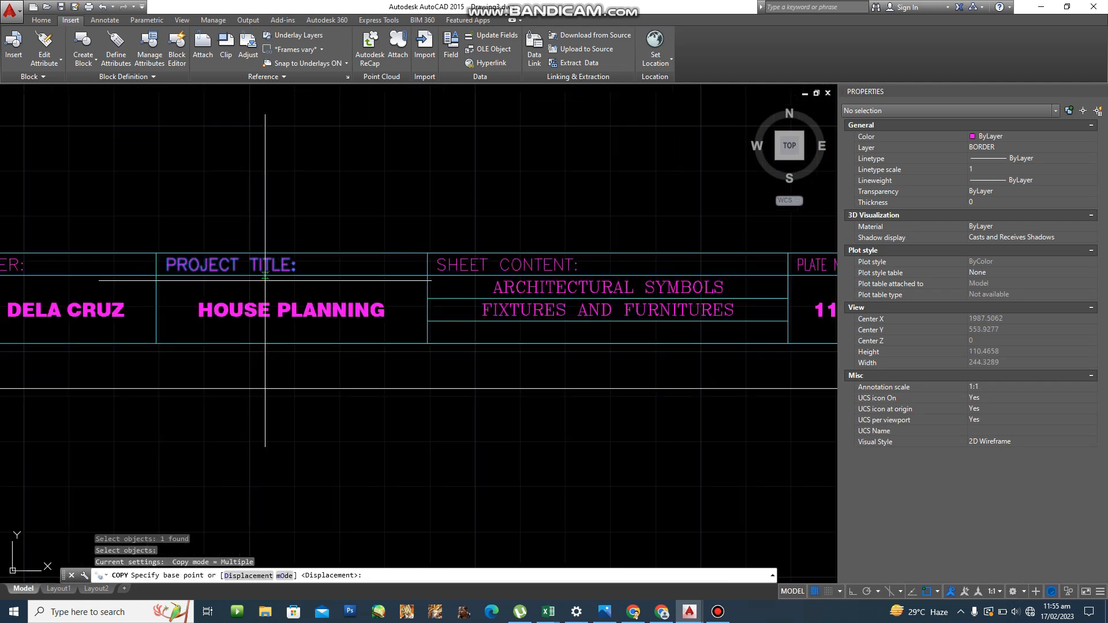
pyautogui.click(159, 253)
pyautogui.click(427, 321)
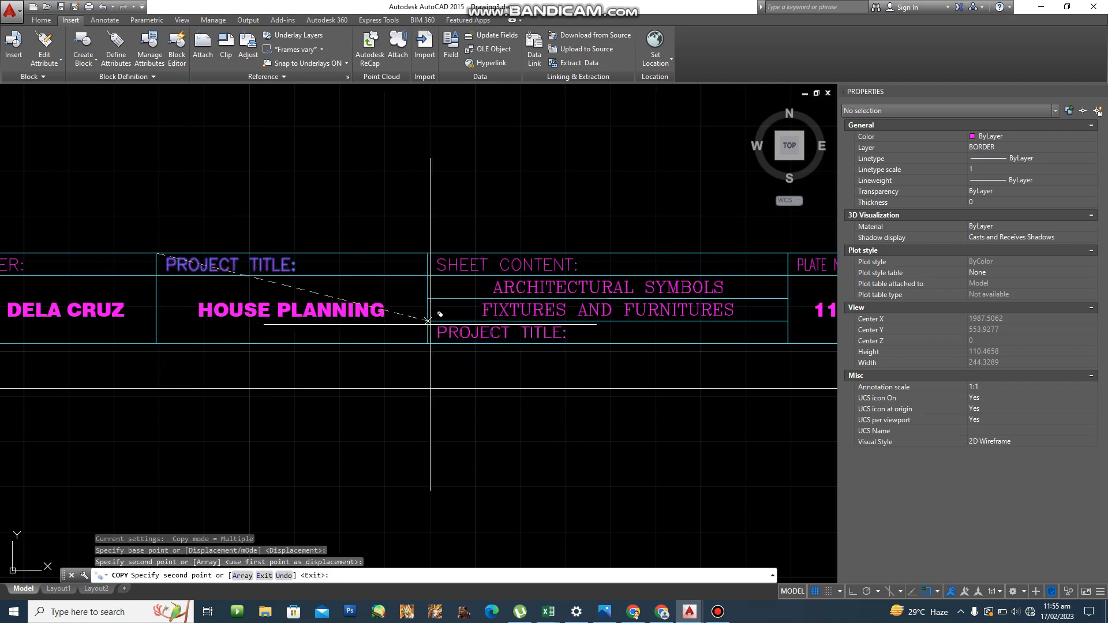
pyautogui.scroll(4, 480, 344)
pyautogui.press('Escape')
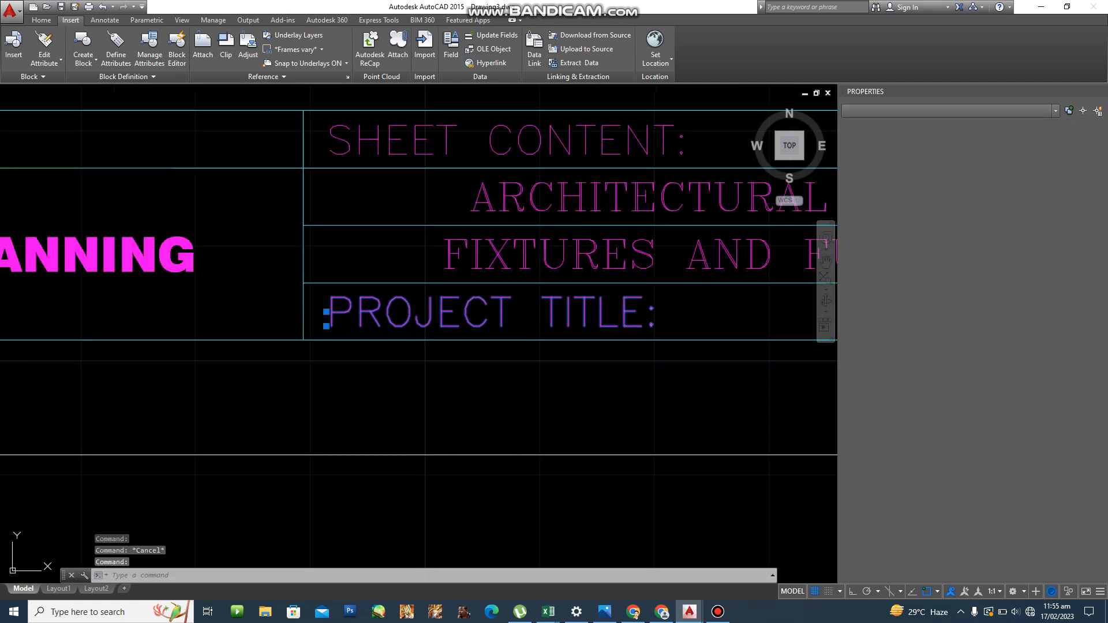
# Change the copied text to DATE: FEBRUARY 17, 2023.
pyautogui.doubleClick(491, 312)
pyautogui.write('DATE')
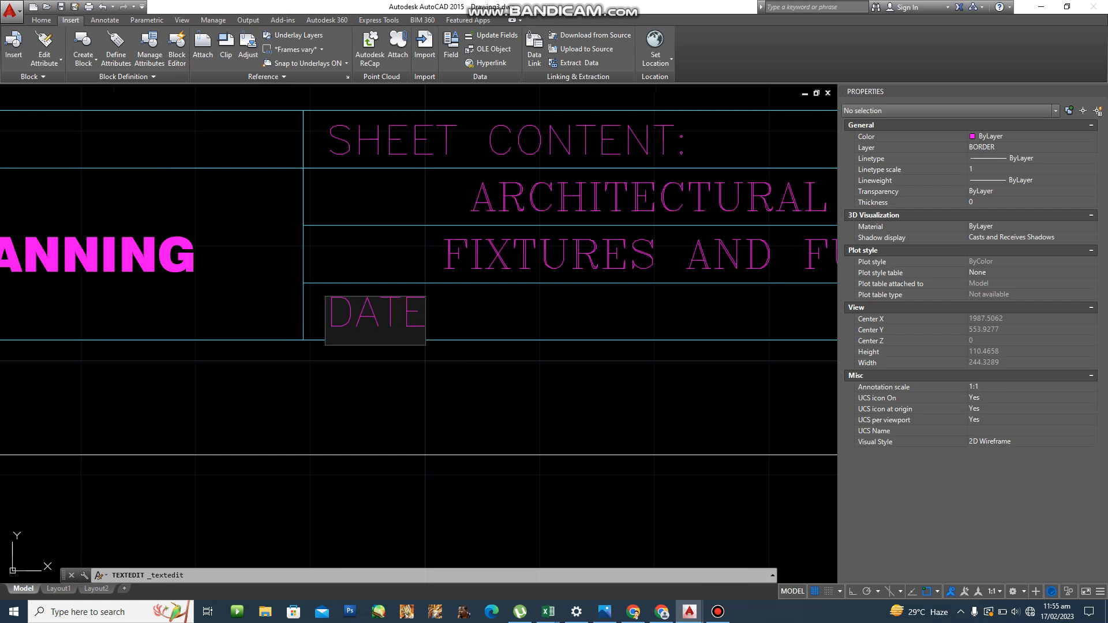
pyautogui.write(':')
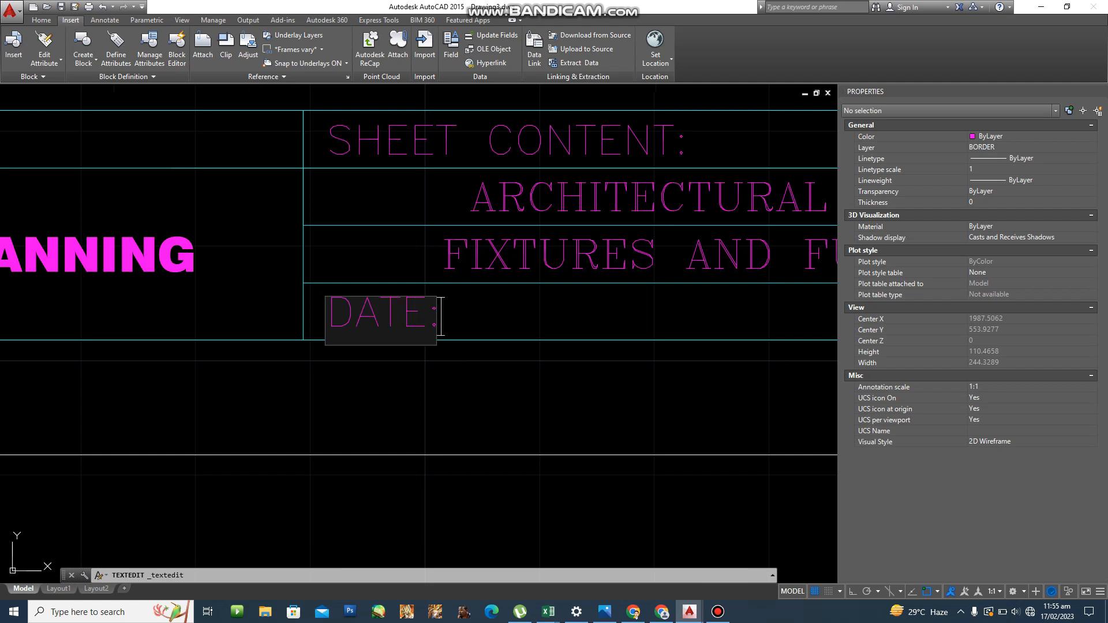
pyautogui.write(' FEBRUA')
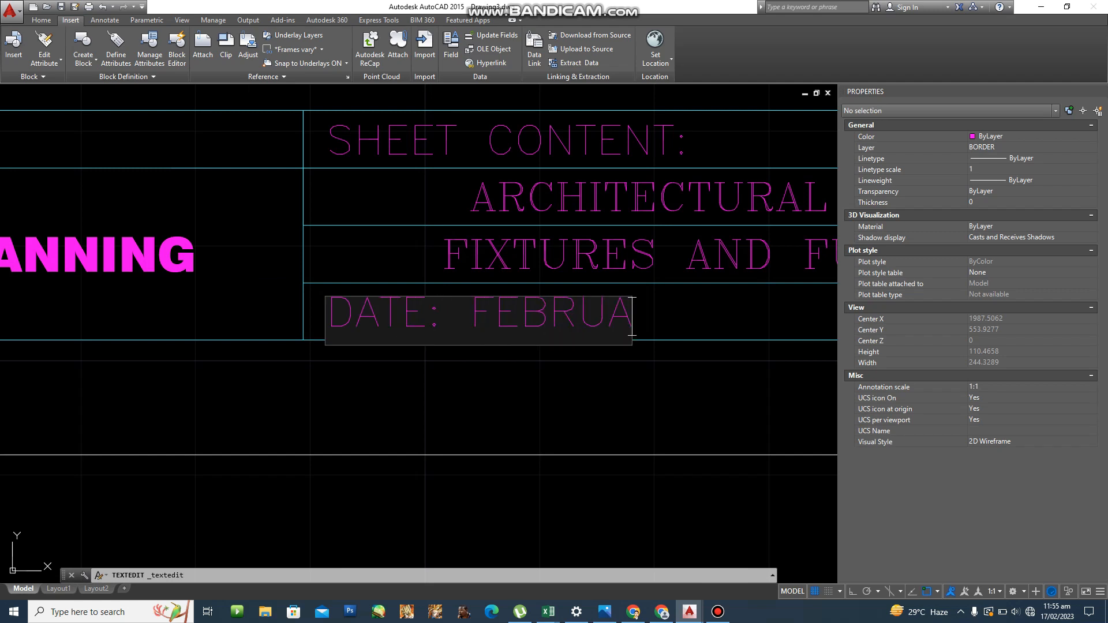
pyautogui.write('RY ')
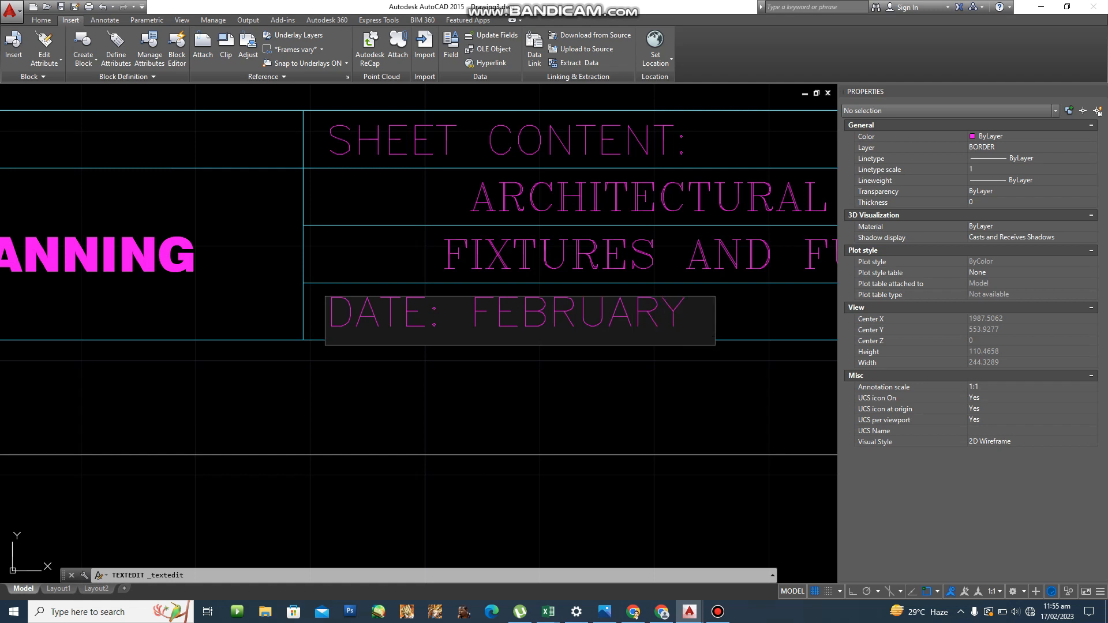
pyautogui.write('17, 2')
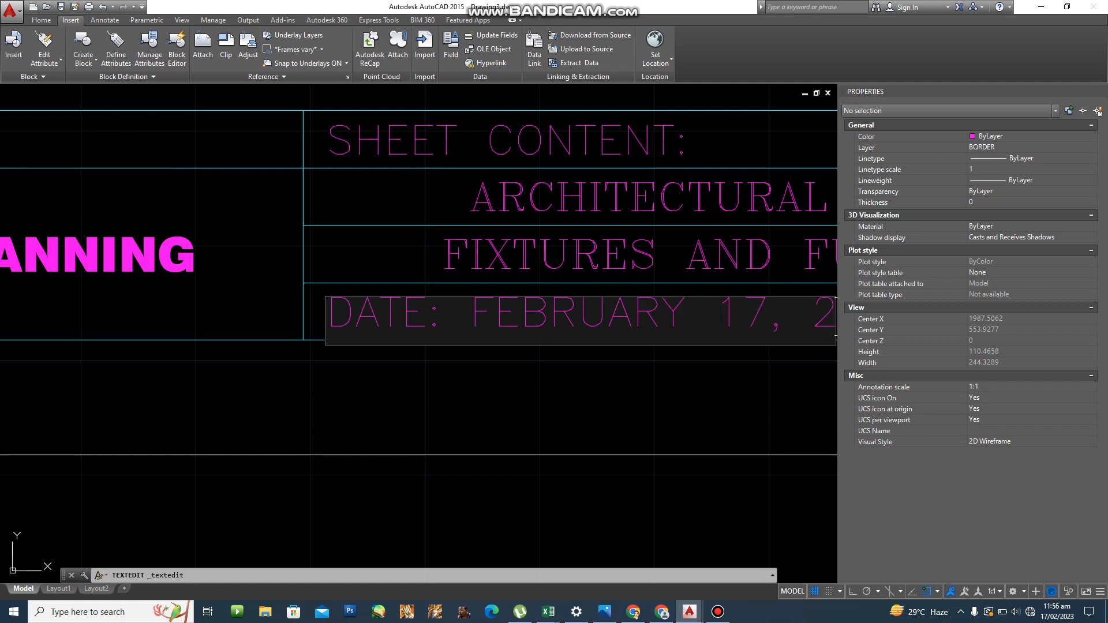
pyautogui.write('023')
pyautogui.press('Return')
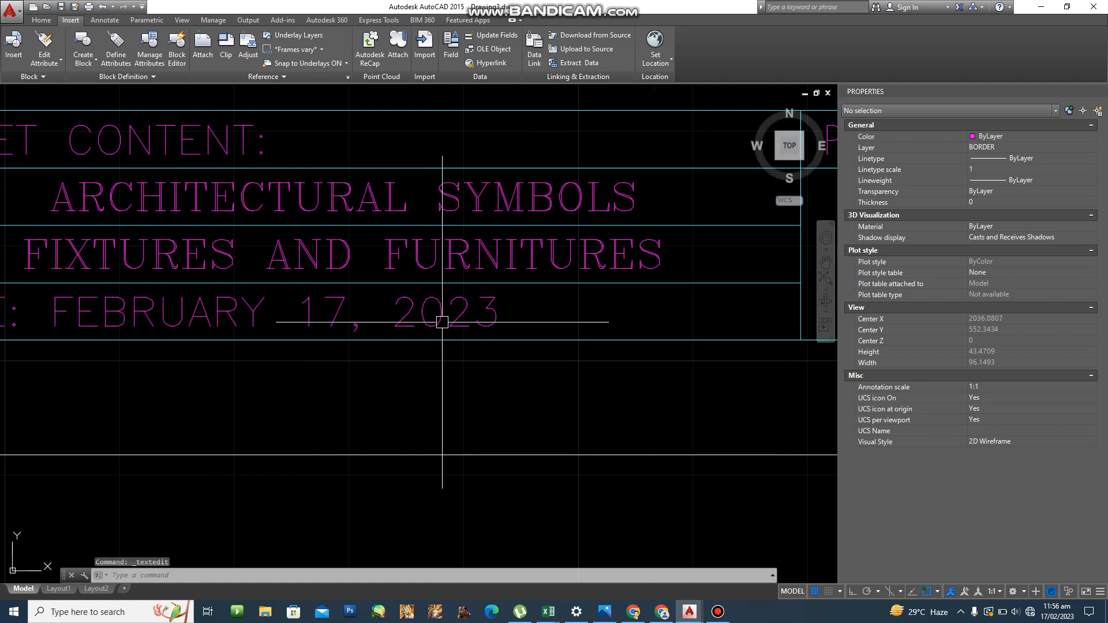
pyautogui.click(443, 322)
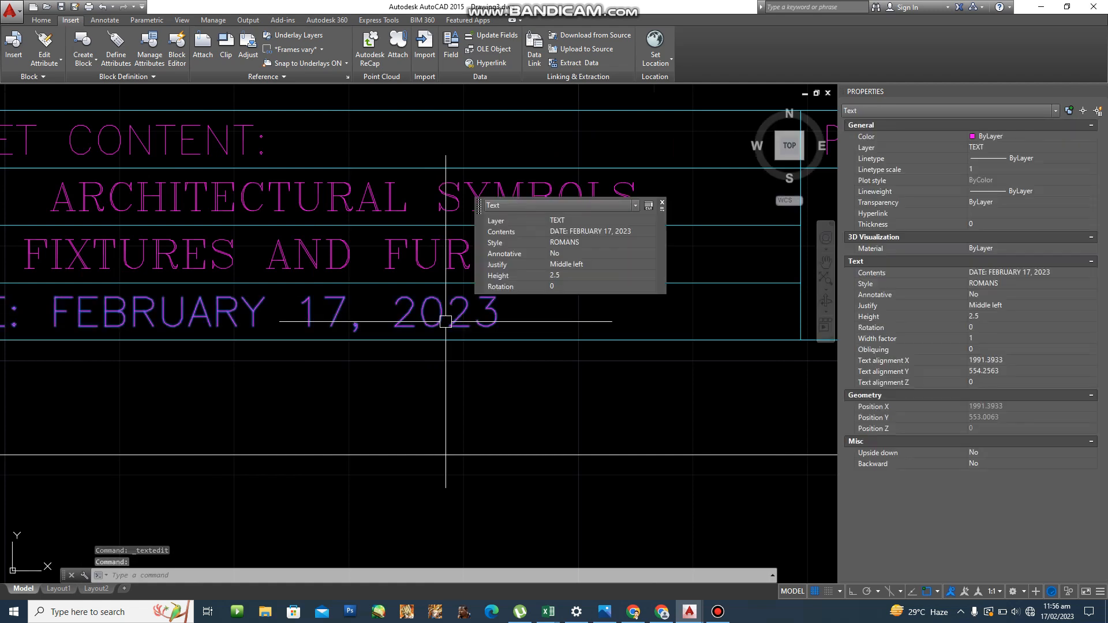
pyautogui.rightClick(442, 324)
pyautogui.press('Escape')
pyautogui.press('Escape')
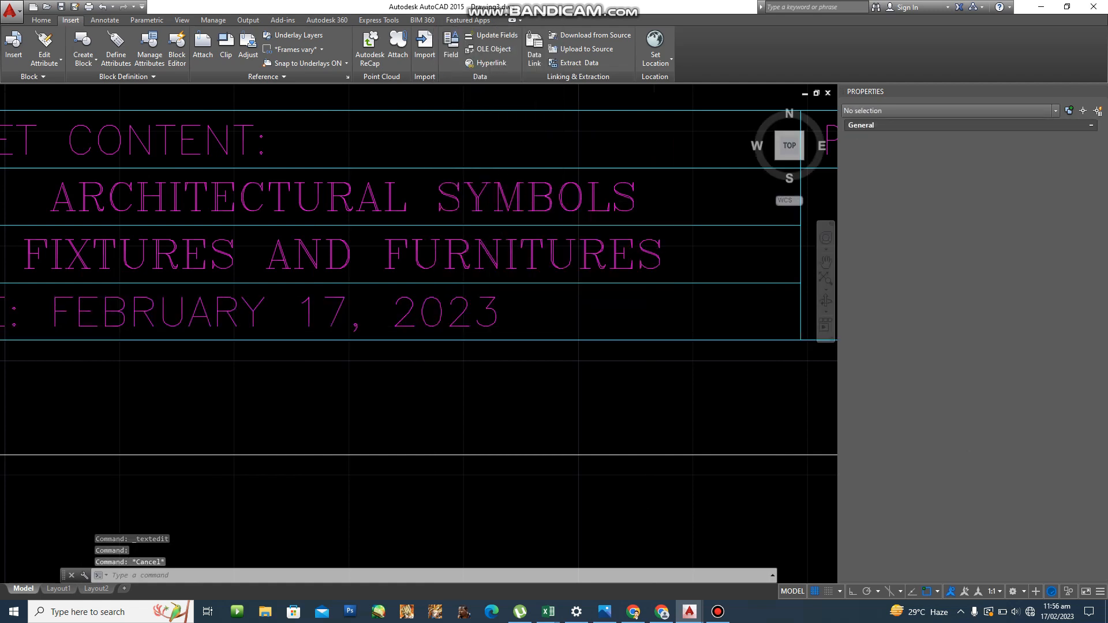
pyautogui.scroll(-4, 435, 341)
pyautogui.scroll(2, 580, 241)
# Match the PLATE NO. text style onto the DATE text with MA.
pyautogui.write('ma')
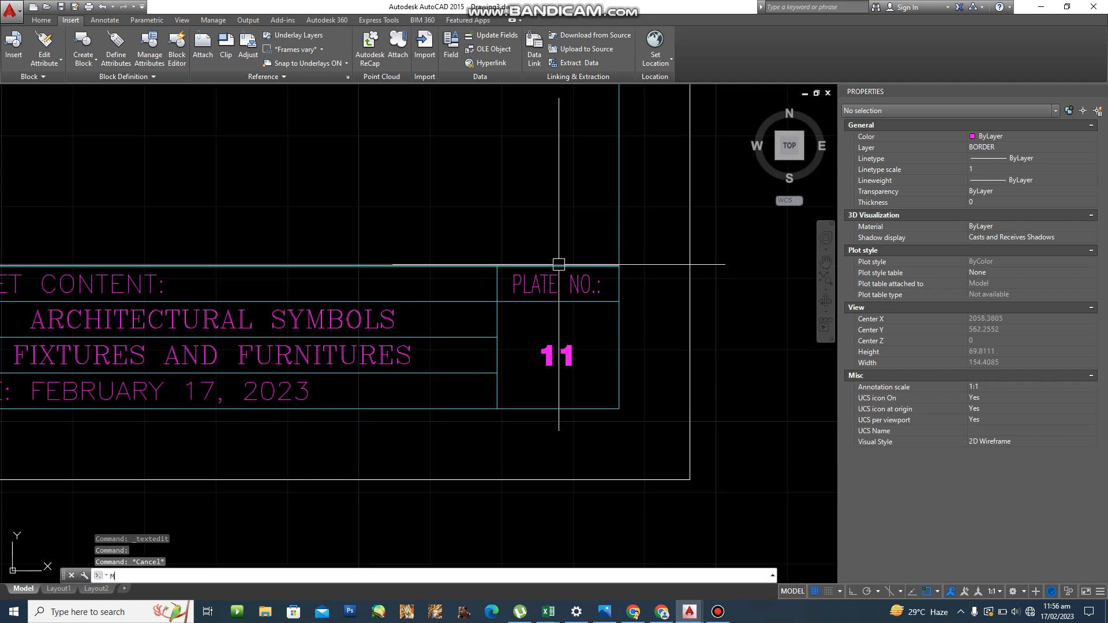
pyautogui.press('Return')
pyautogui.click(513, 293)
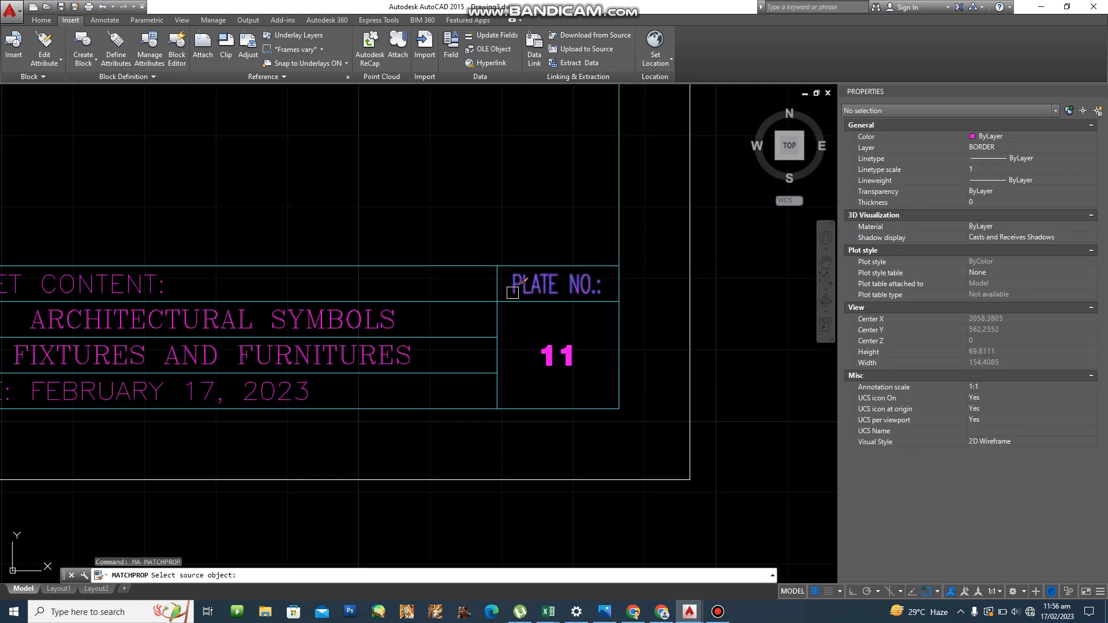
pyautogui.scroll(-1, 274, 378)
pyautogui.scroll(4, 278, 375)
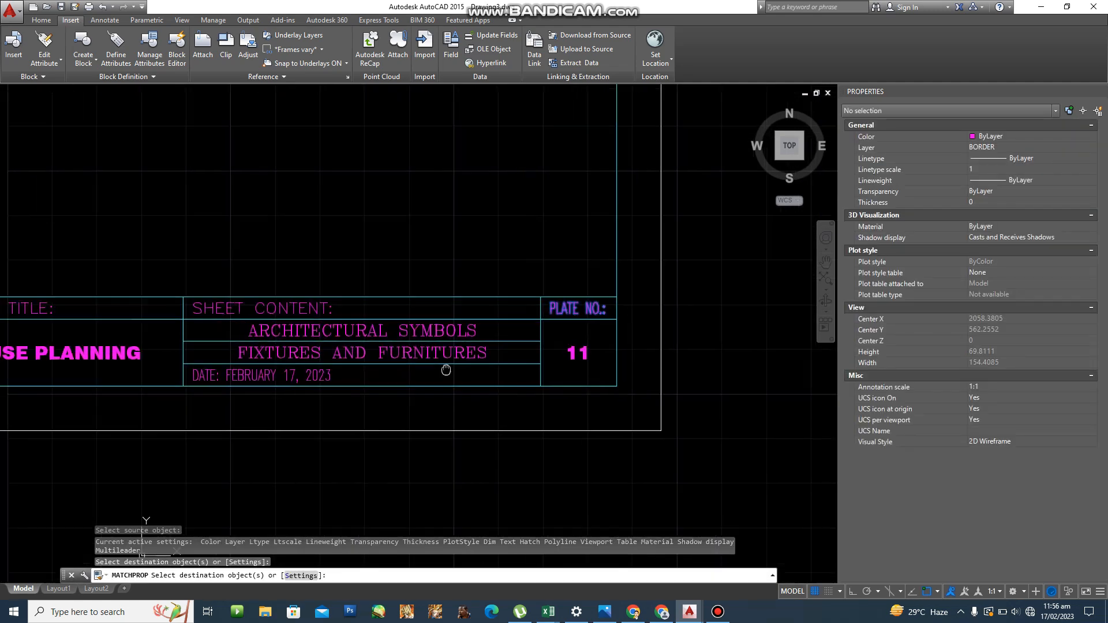
pyautogui.press('Escape')
# Append 'CHECKED BY:' and the checker's name to the DATE line, removing the extra space.
pyautogui.click(351, 367)
pyautogui.doubleClick(351, 367)
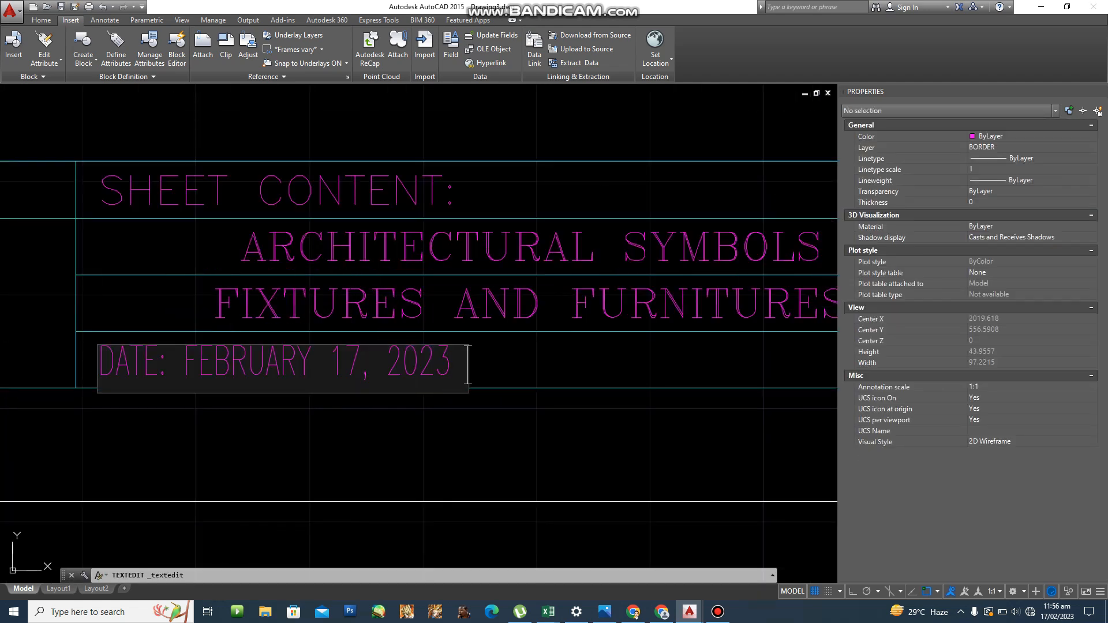
pyautogui.write('CHEC')
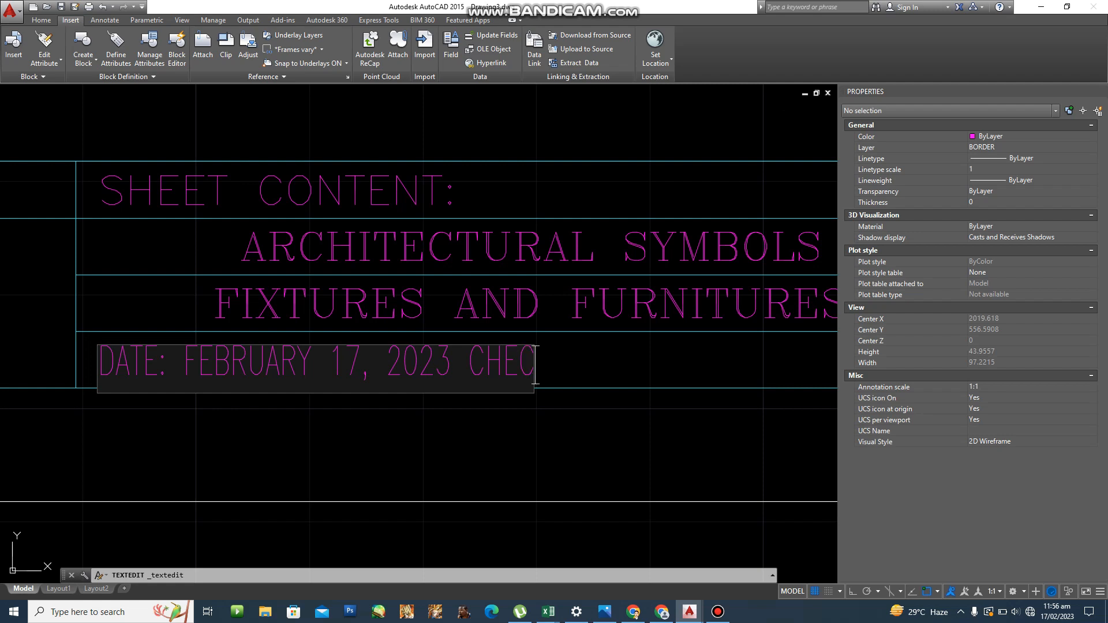
pyautogui.write('KED BY: ')
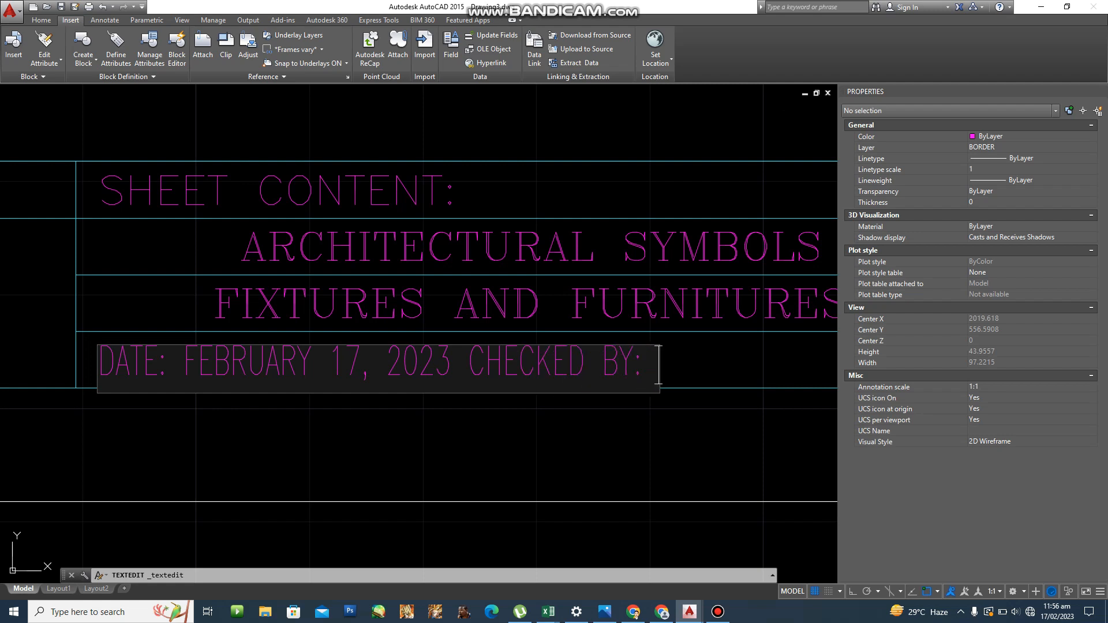
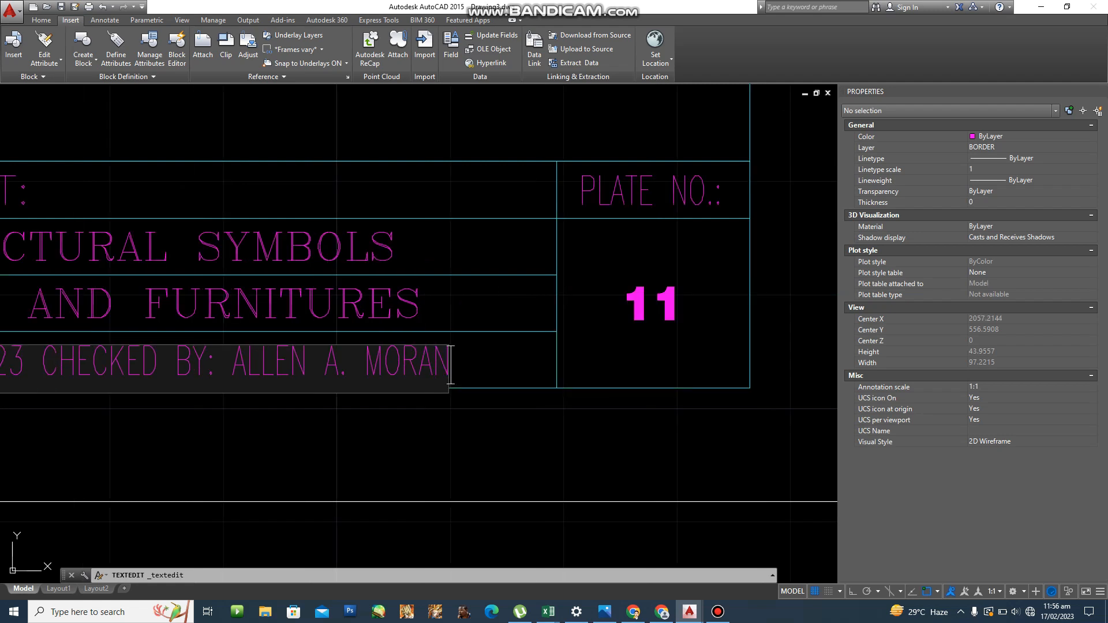
pyautogui.scroll(-2, 244, 331)
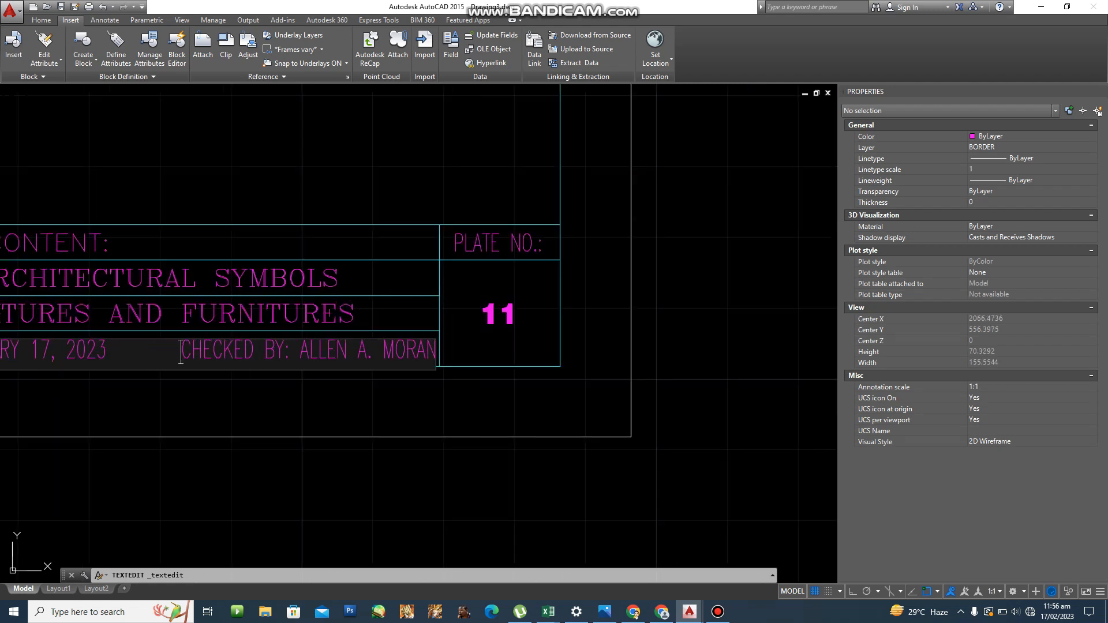
pyautogui.press('BackSpace')
pyautogui.press('Escape')
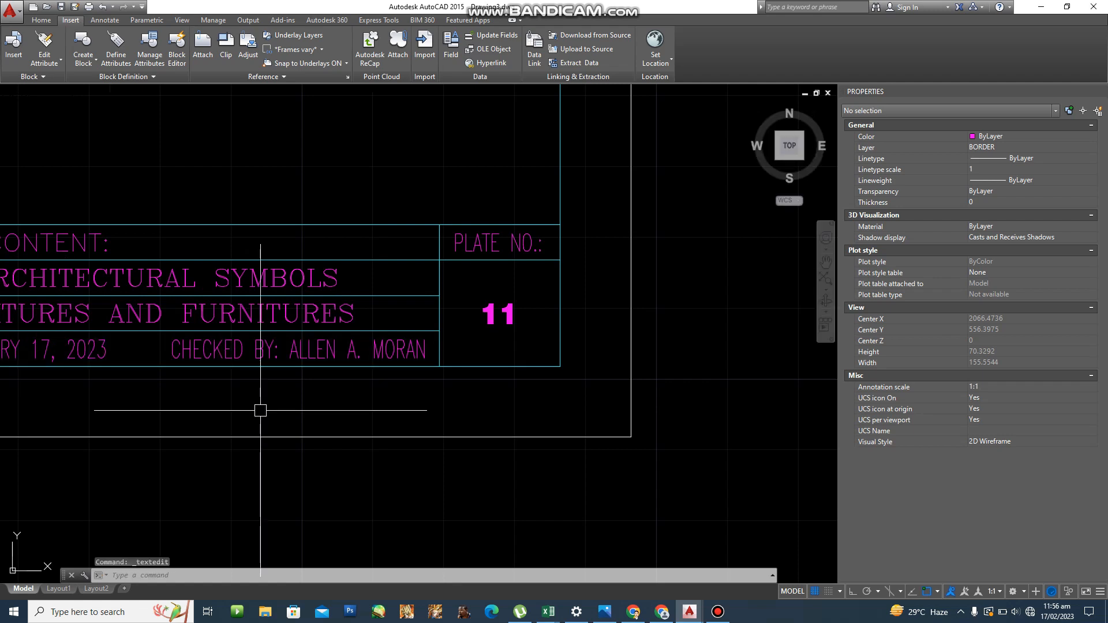
# Try saving with Ctrl+S, cancel the Save Drawing As dialog, and return to the sheet's top-left corner.
pyautogui.scroll(-2, 262, 421)
pyautogui.moveTo(451, 454); pyautogui.dragTo(552, 426, button='middle')
pyautogui.scroll(2, 345, 414)
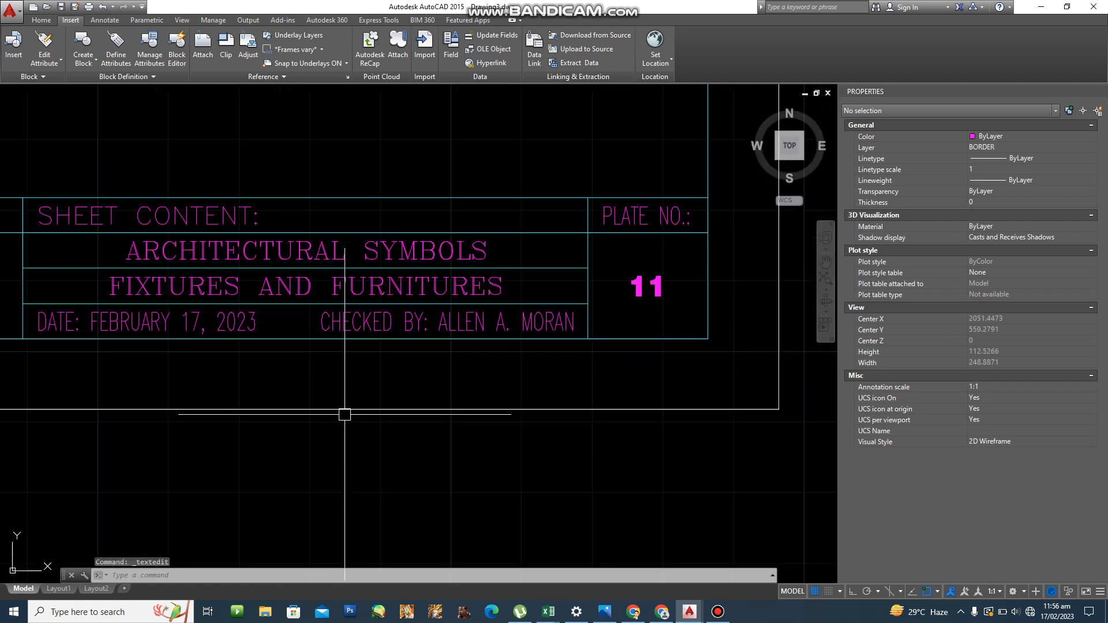
pyautogui.hotkey('ctrl', 's')
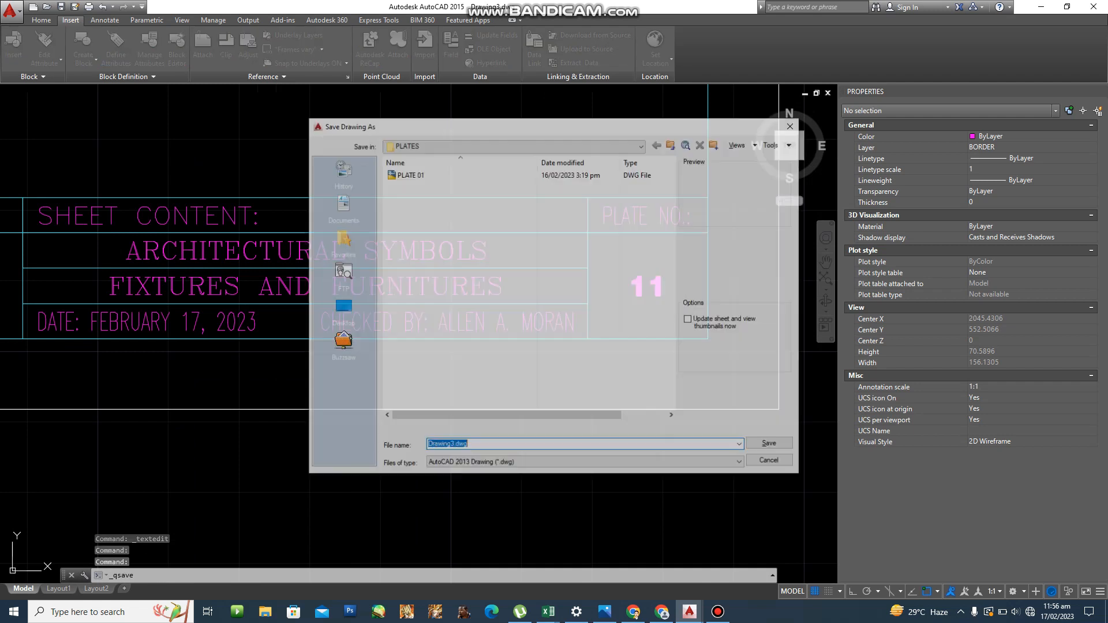
pyautogui.press('Escape')
pyautogui.scroll(-4, 345, 414)
pyautogui.moveTo(345, 414)
pyautogui.mouseDown(button='middle')
pyautogui.moveTo(672, 435)
pyautogui.moveTo(626, 447)
pyautogui.moveTo(550, 499)
pyautogui.mouseUp(button='middle')
pyautogui.scroll(-2, 625, 448)
pyautogui.press('Escape')
pyautogui.scroll(2, 349, 307)
pyautogui.moveTo(350, 307); pyautogui.dragTo(380, 358, button='middle')
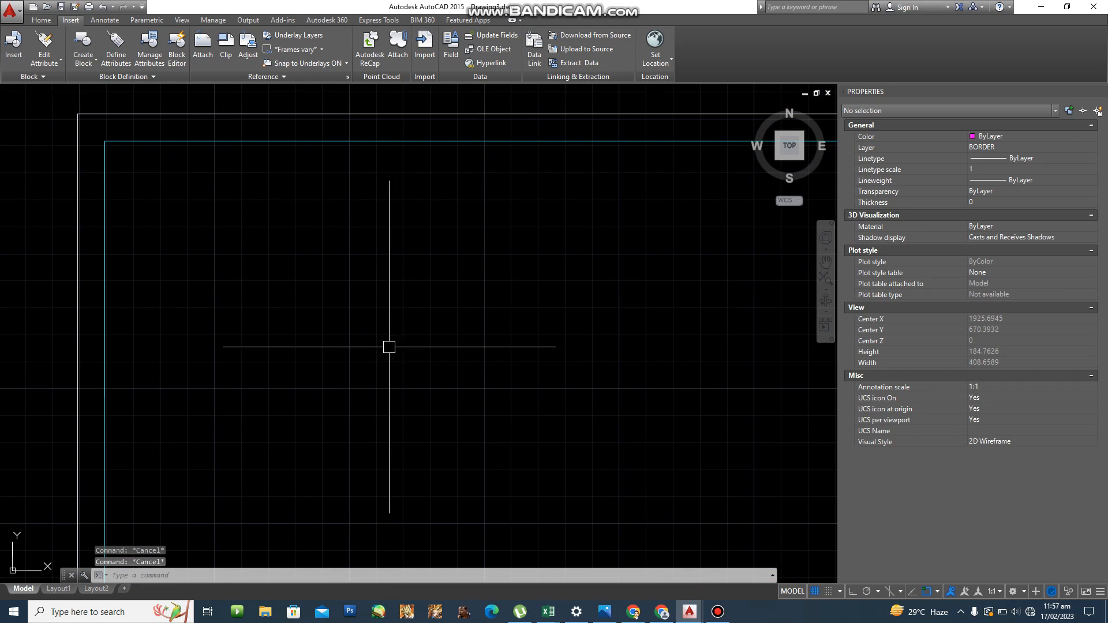
# Create a new layer named VISIBLE LINE with colour yellow.
pyautogui.write('la')
pyautogui.press('Return')
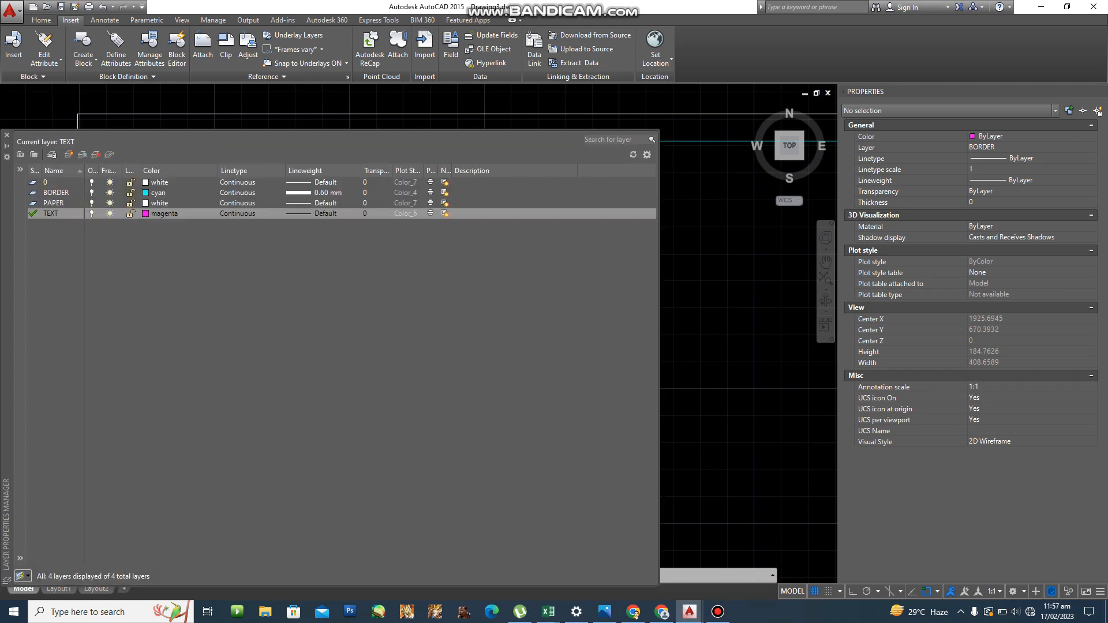
pyautogui.hotkey('alt', 'n')
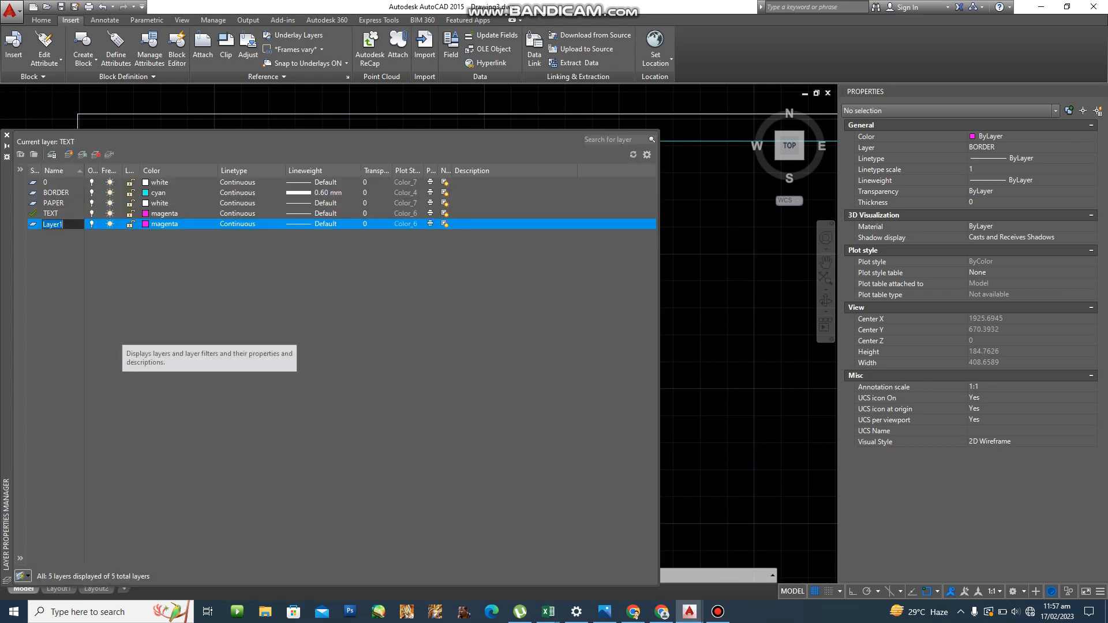
pyautogui.write('VISIBLE LINE')
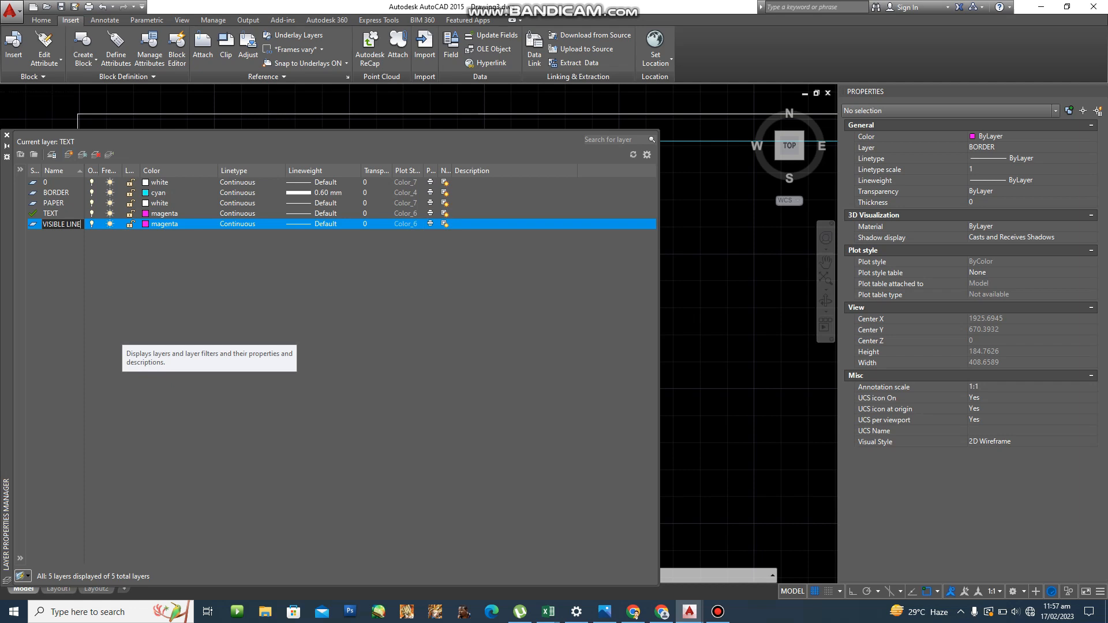
pyautogui.press('Return')
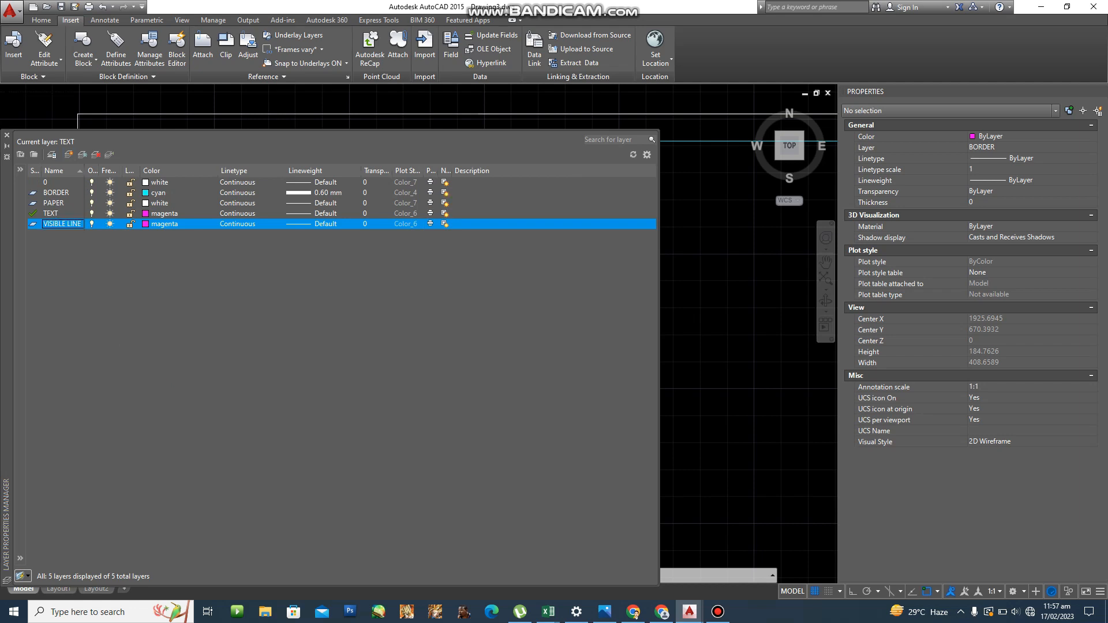
pyautogui.click(146, 224)
pyautogui.click(439, 304)
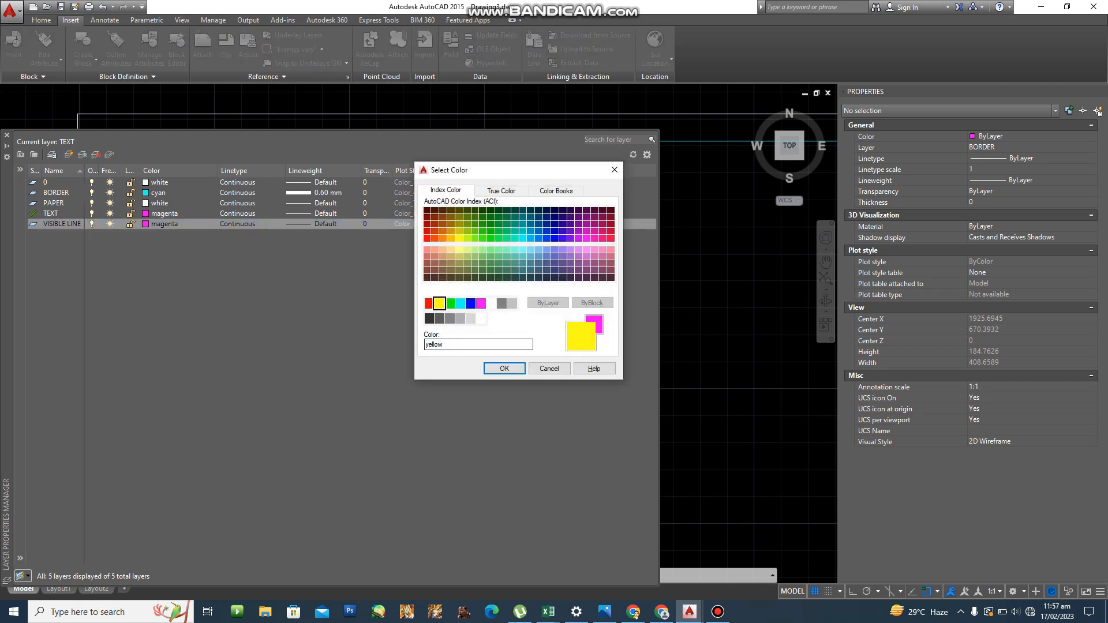
pyautogui.press('Return')
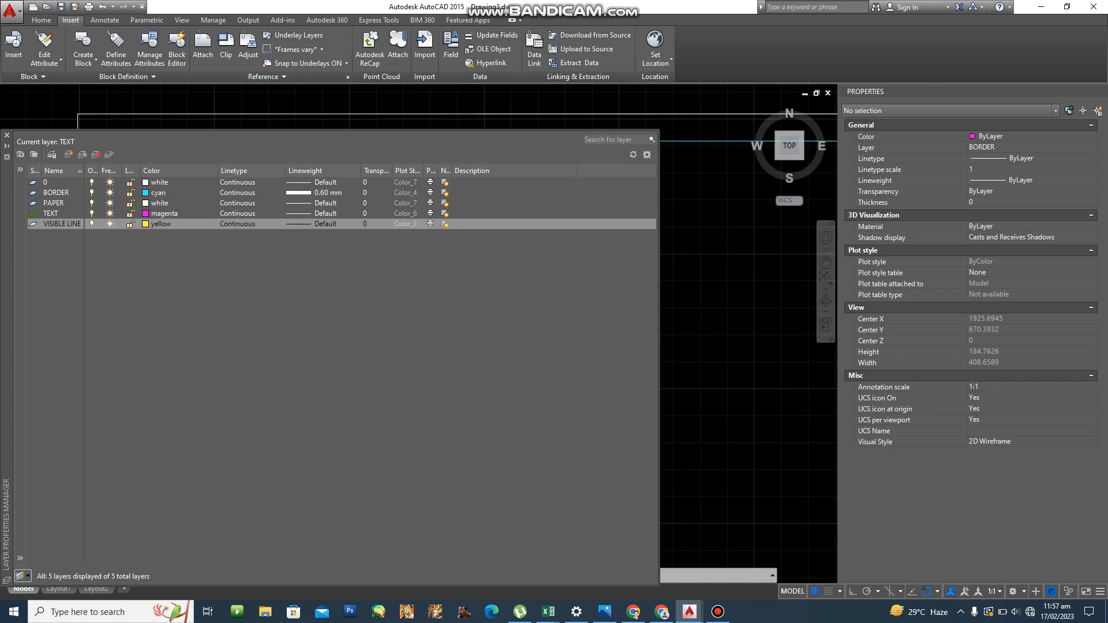
# Give VISIBLE LINE a 0.35 mm lineweight, make it current, and close the layer manager.
pyautogui.click(315, 224)
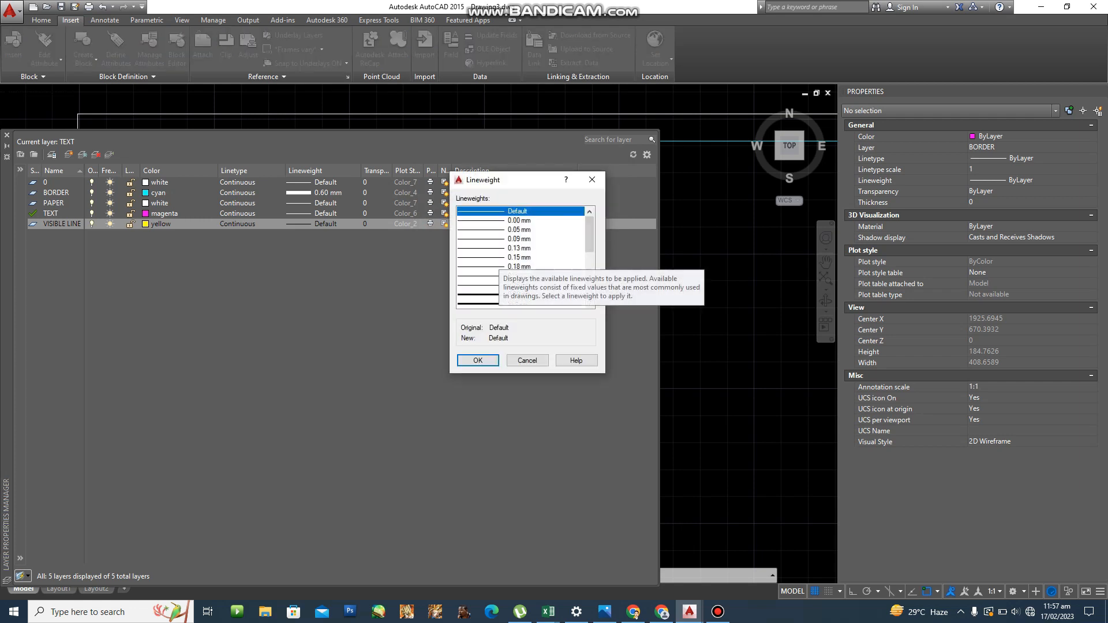
pyautogui.scroll(-1, 499, 258)
pyautogui.click(500, 258)
pyautogui.click(519, 275)
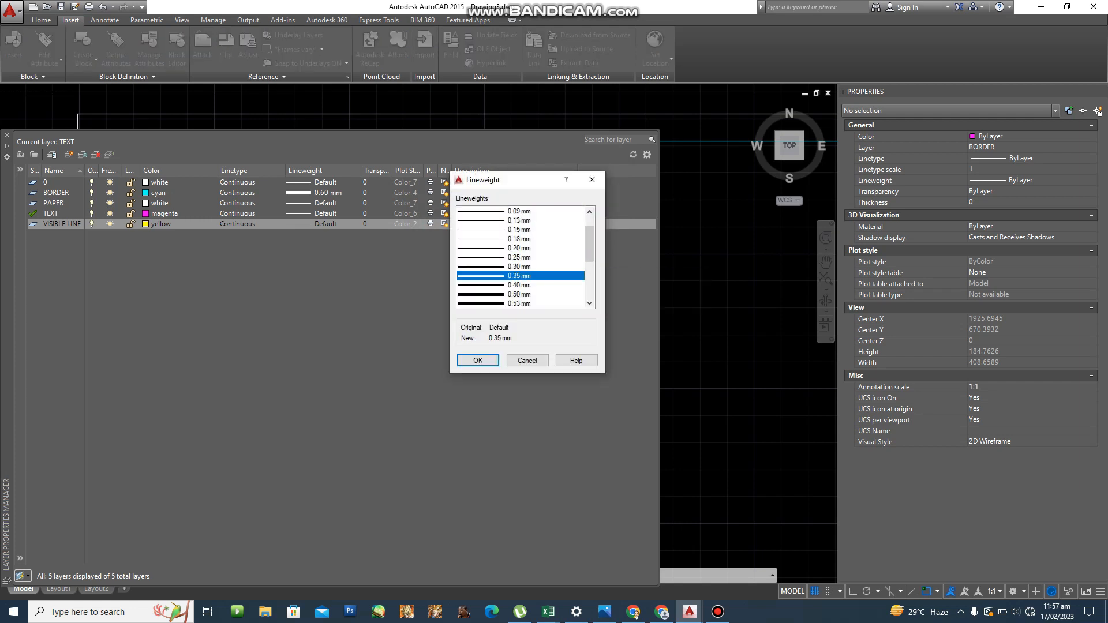
pyautogui.click(478, 360)
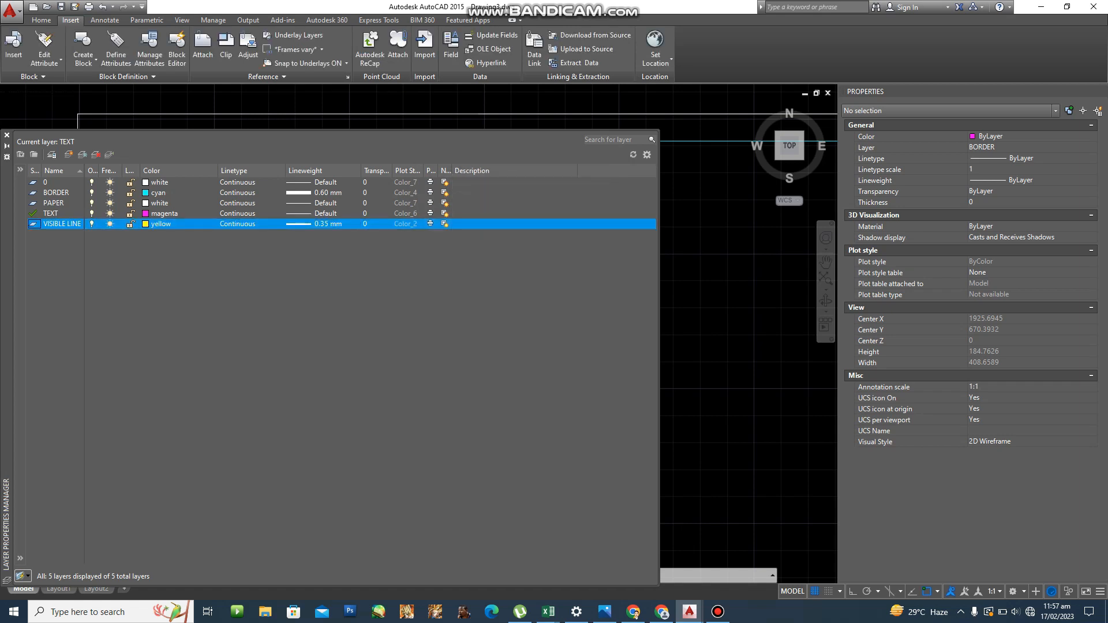
pyautogui.doubleClick(34, 224)
pyautogui.click(7, 135)
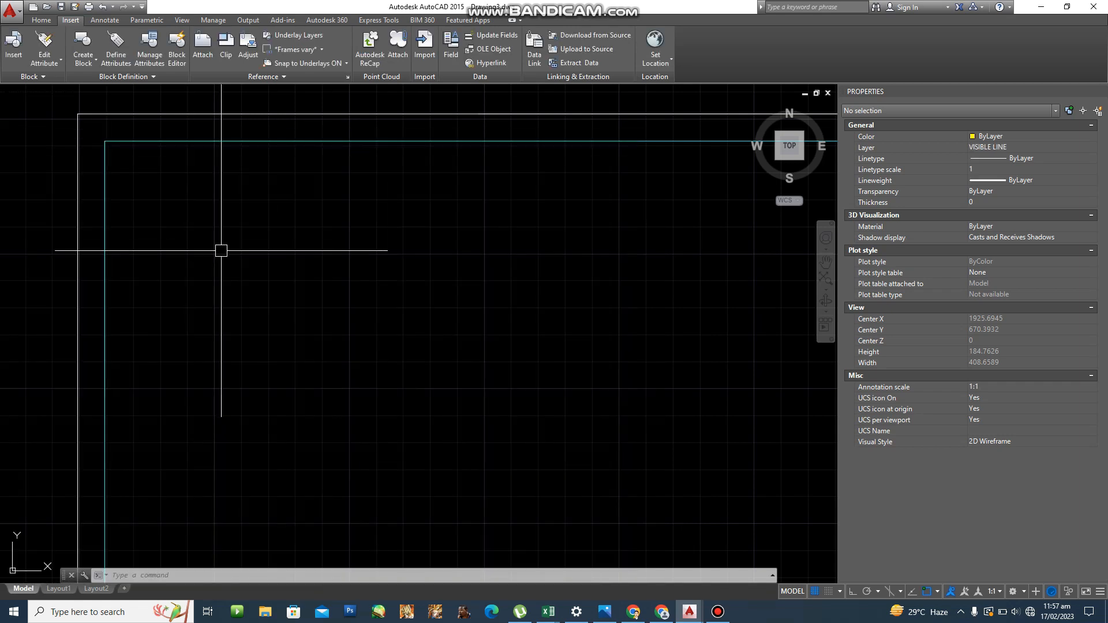
# Close the Properties palette and bring the sheet's upper-left area into view.
pyautogui.scroll(-2, 228, 254)
pyautogui.moveTo(266, 266)
pyautogui.mouseDown(button='middle')
pyautogui.moveTo(155, 268)
pyautogui.moveTo(167, 257)
pyautogui.moveTo(196, 262)
pyautogui.mouseUp(button='middle')
pyautogui.scroll(4, 153, 263)
pyautogui.scroll(-1, 172, 258)
pyautogui.click(1101, 91)
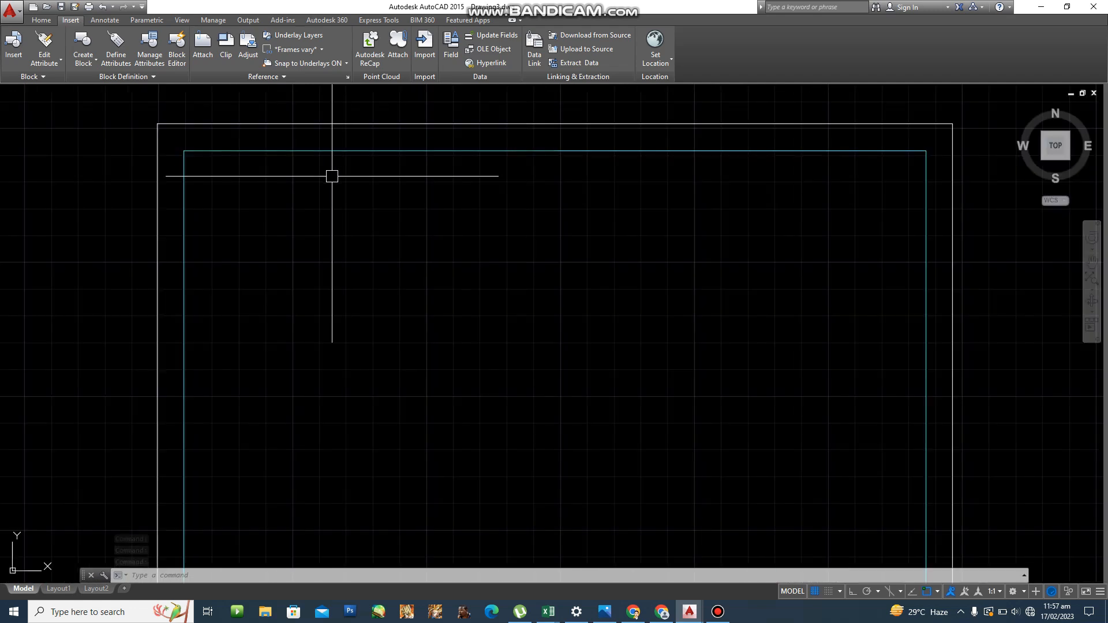
pyautogui.moveTo(328, 180)
pyautogui.mouseDown(button='middle')
pyautogui.moveTo(388, 126)
pyautogui.moveTo(370, 144)
pyautogui.mouseUp(button='middle')
# Draw a rectangle that came out 500 by 200, then delete it.
pyautogui.write('RE')
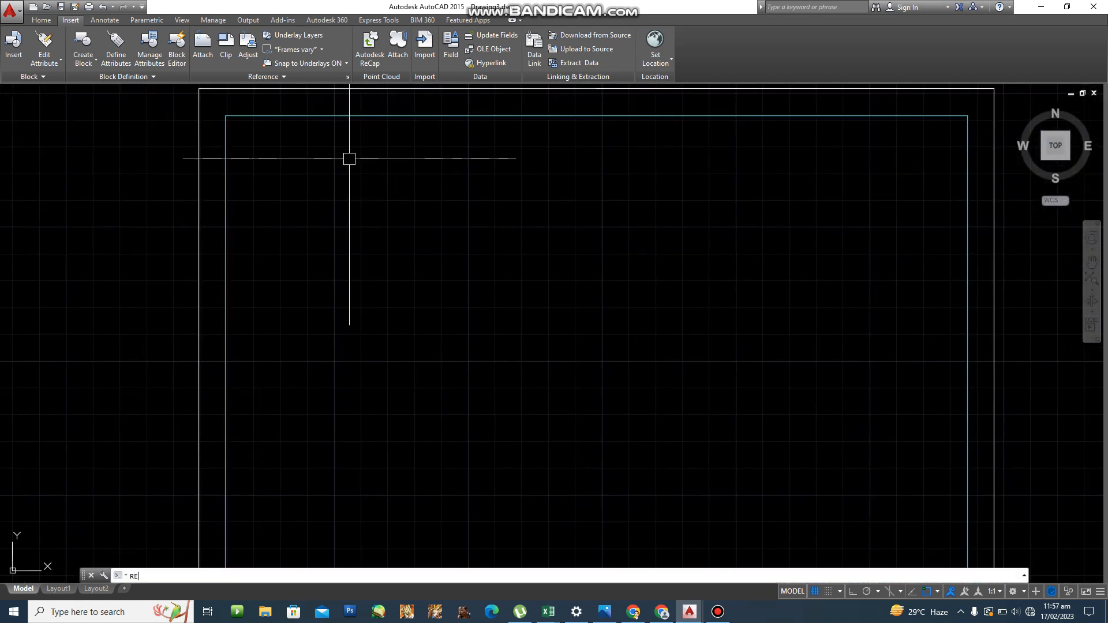
pyautogui.write('C')
pyautogui.press('Return')
pyautogui.click(285, 281)
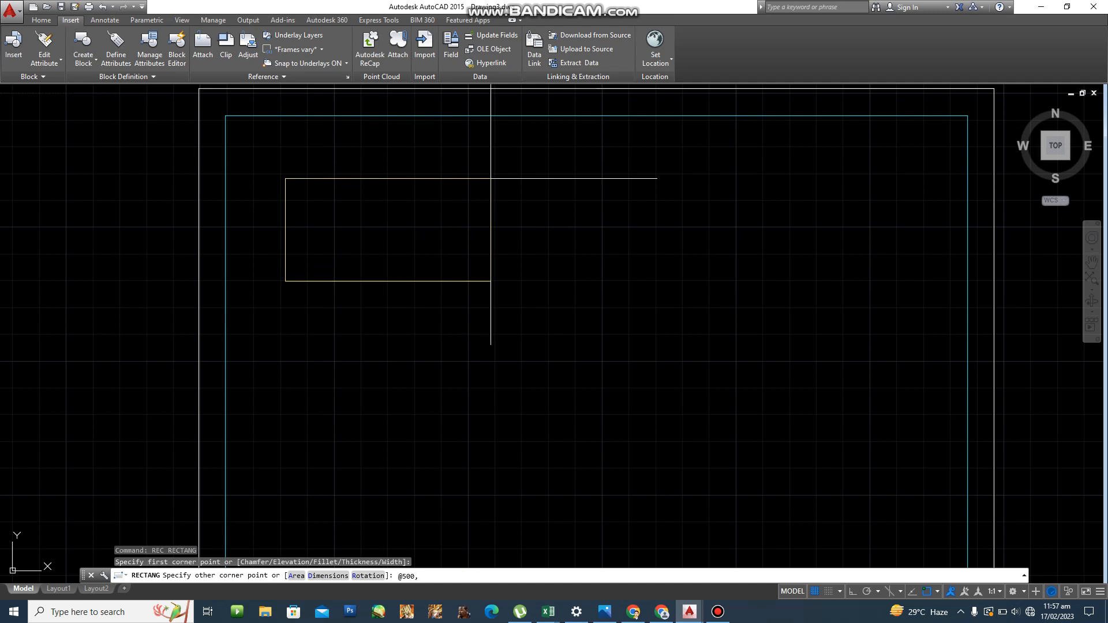
pyautogui.press('Return')
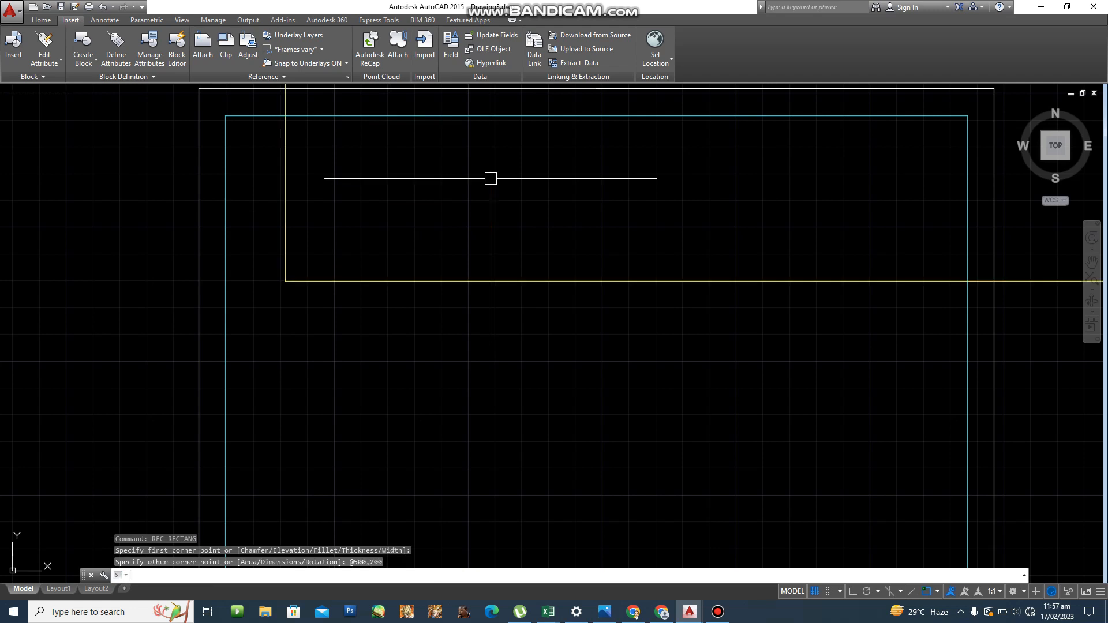
pyautogui.click(471, 282)
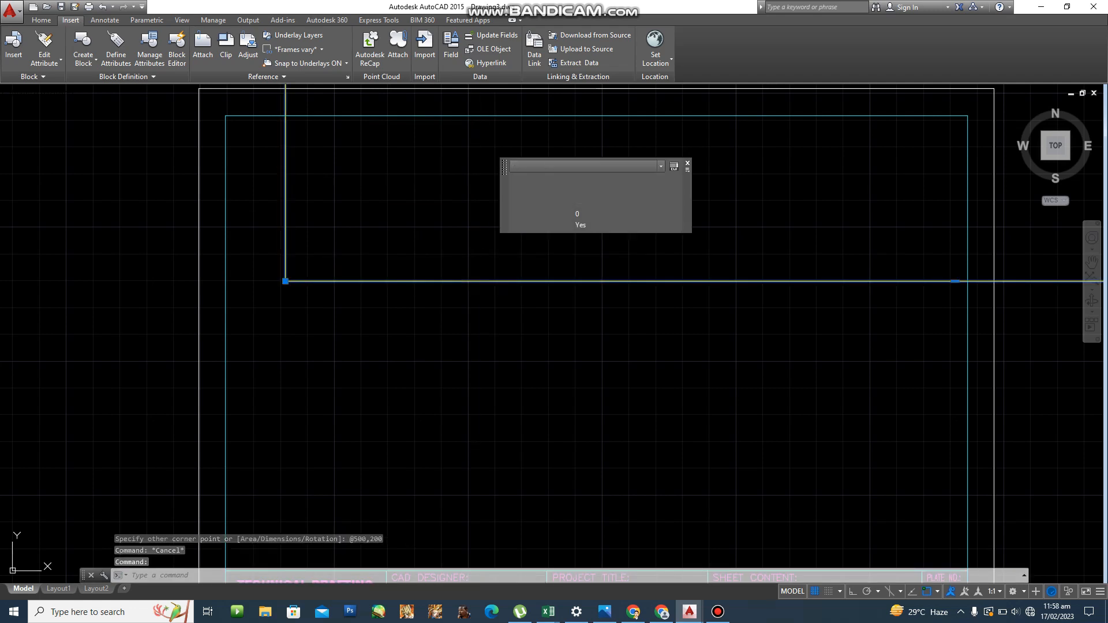
pyautogui.press('Delete')
# Redraw the rectangle at 50 by 20 near the sheet's upper left.
pyautogui.write('REC')
pyautogui.press('Return')
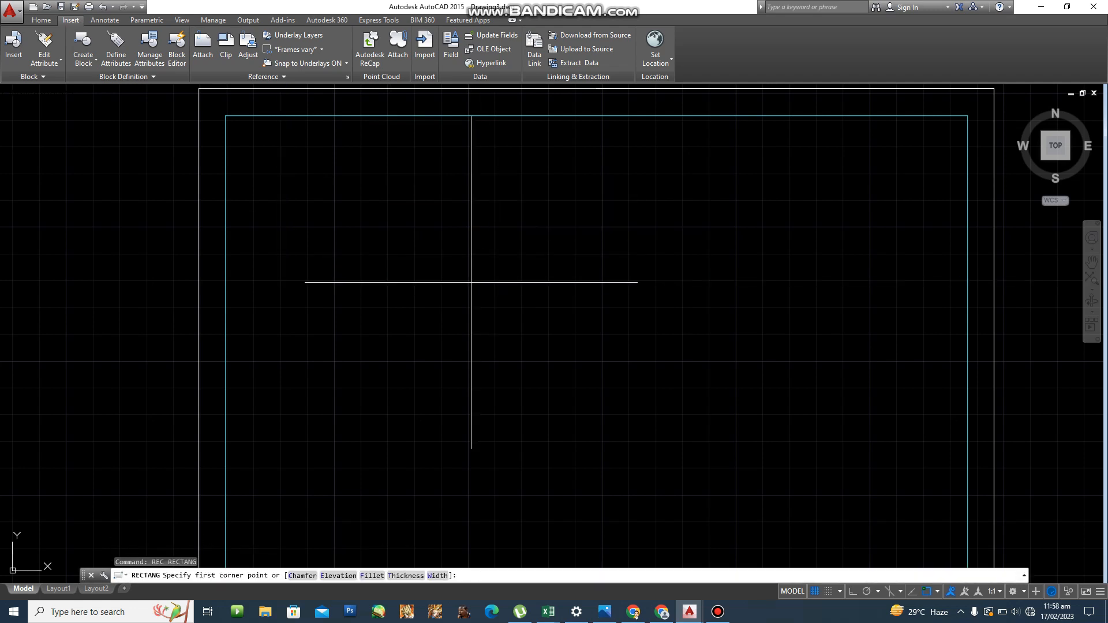
pyautogui.click(290, 265)
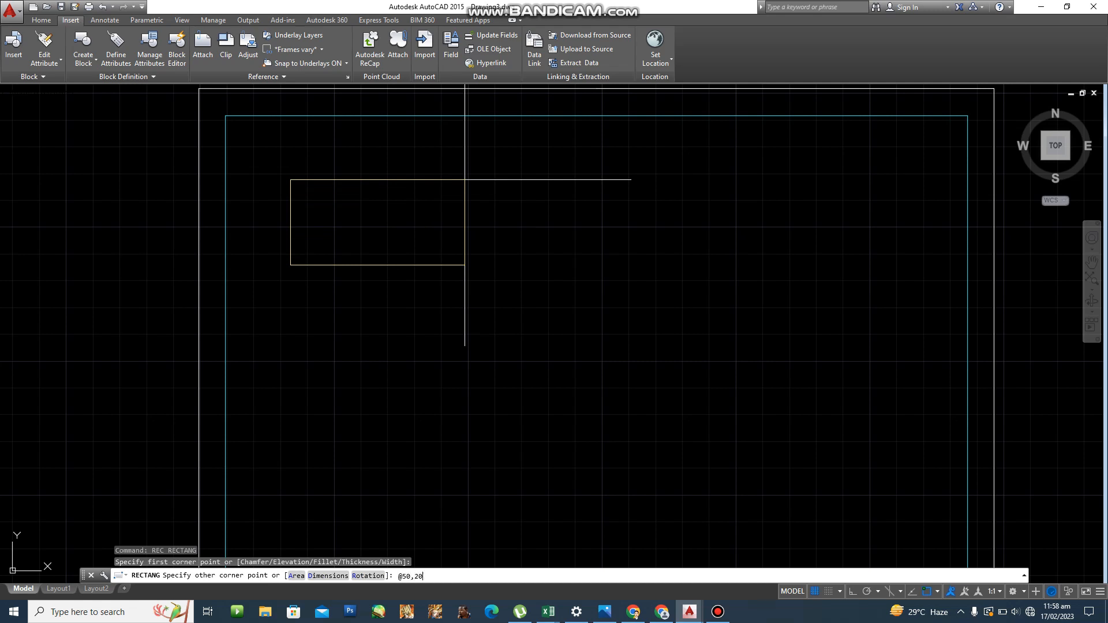
pyautogui.press('Return')
pyautogui.scroll(-3, 467, 236)
pyautogui.scroll(4, 492, 260)
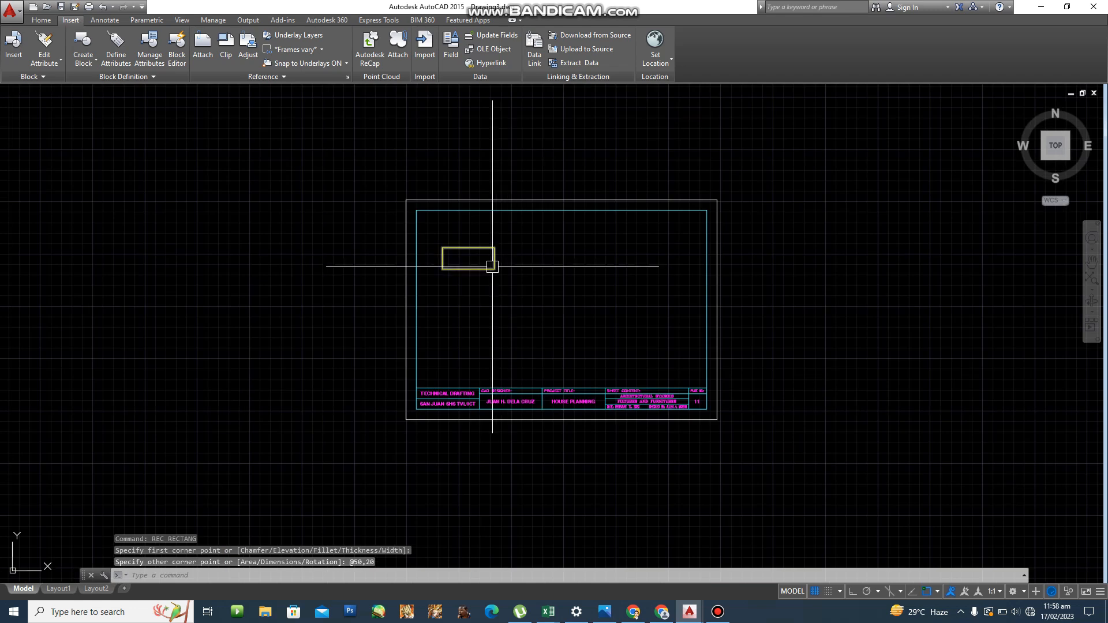
pyautogui.press('Escape')
# Move the small rectangle slightly up and to the right.
pyautogui.write('m')
pyautogui.press('Return')
pyautogui.click(453, 271)
pyautogui.press('Return')
pyautogui.click(435, 256)
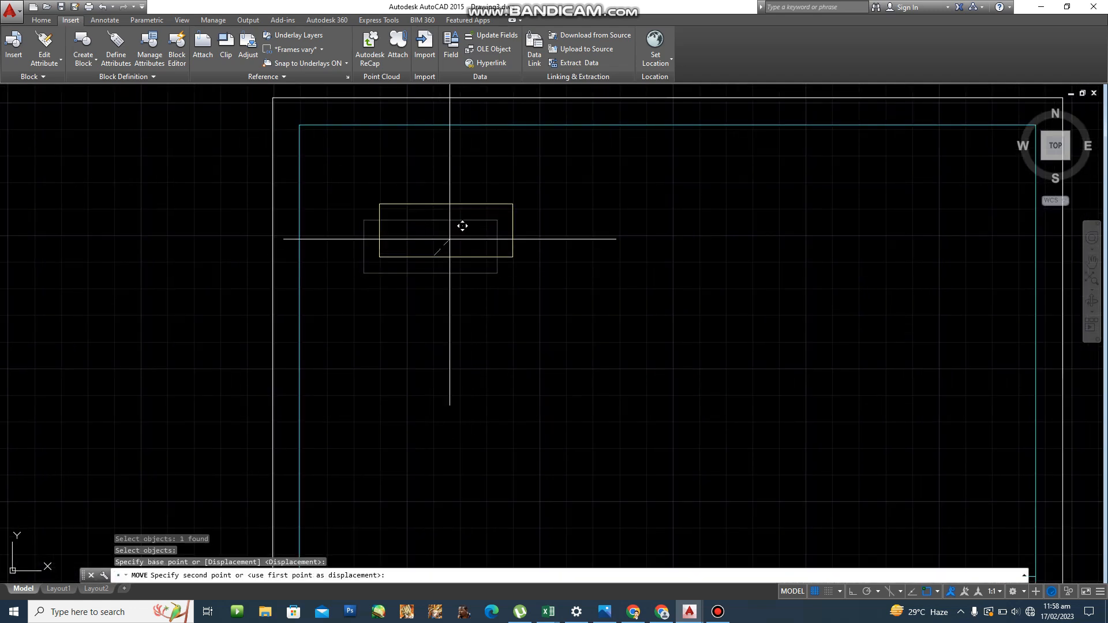
pyautogui.click(458, 231)
pyautogui.press('Escape')
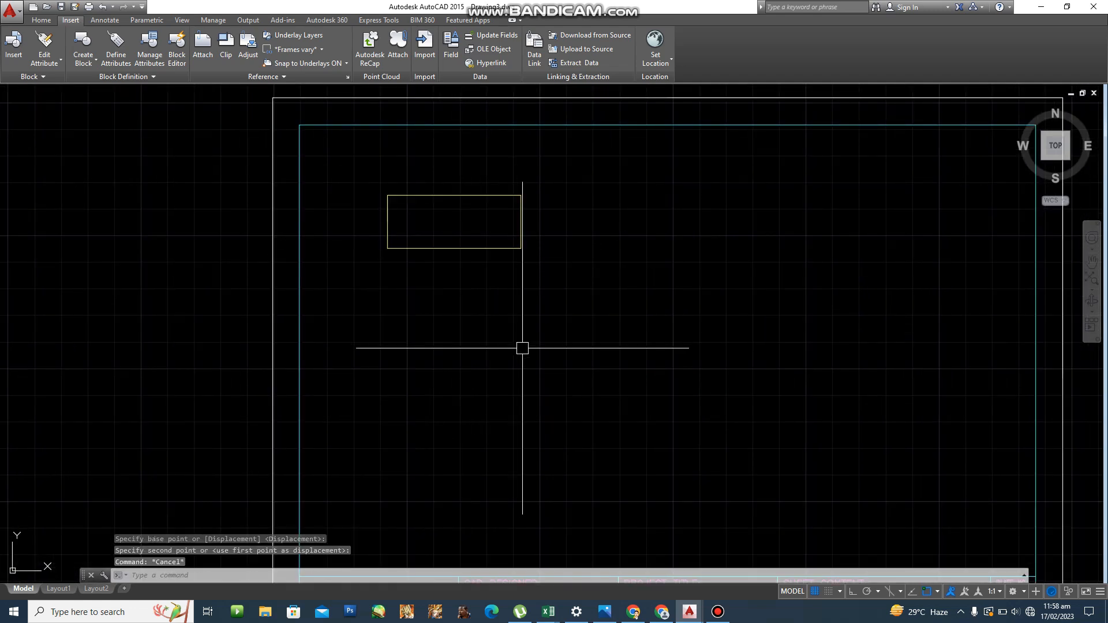
pyautogui.write('EL')
pyautogui.press('Return')
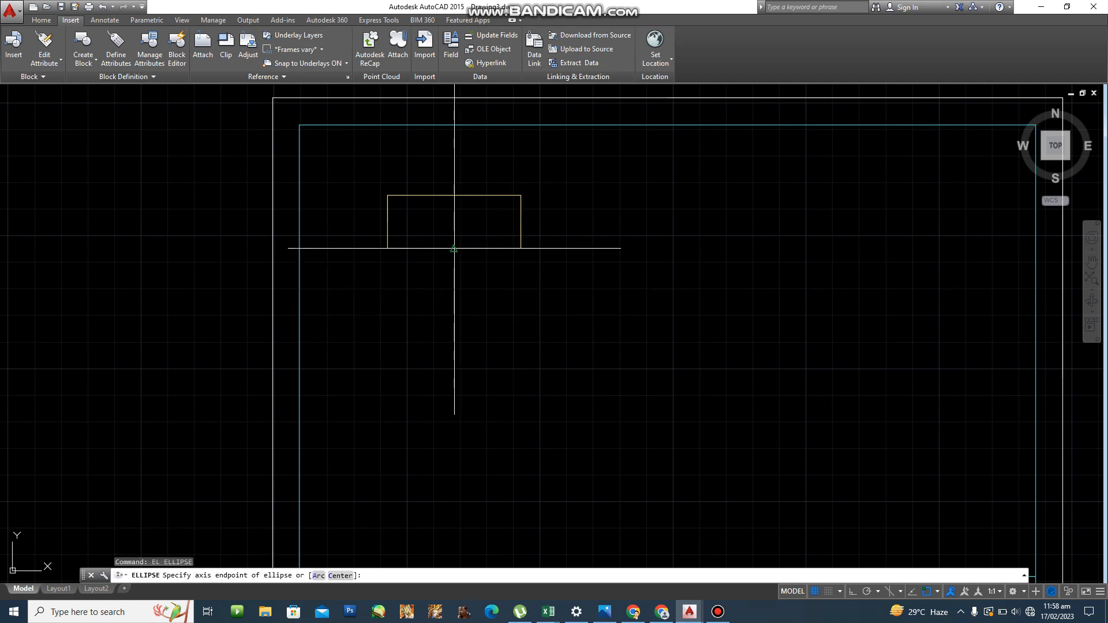
pyautogui.click(454, 248)
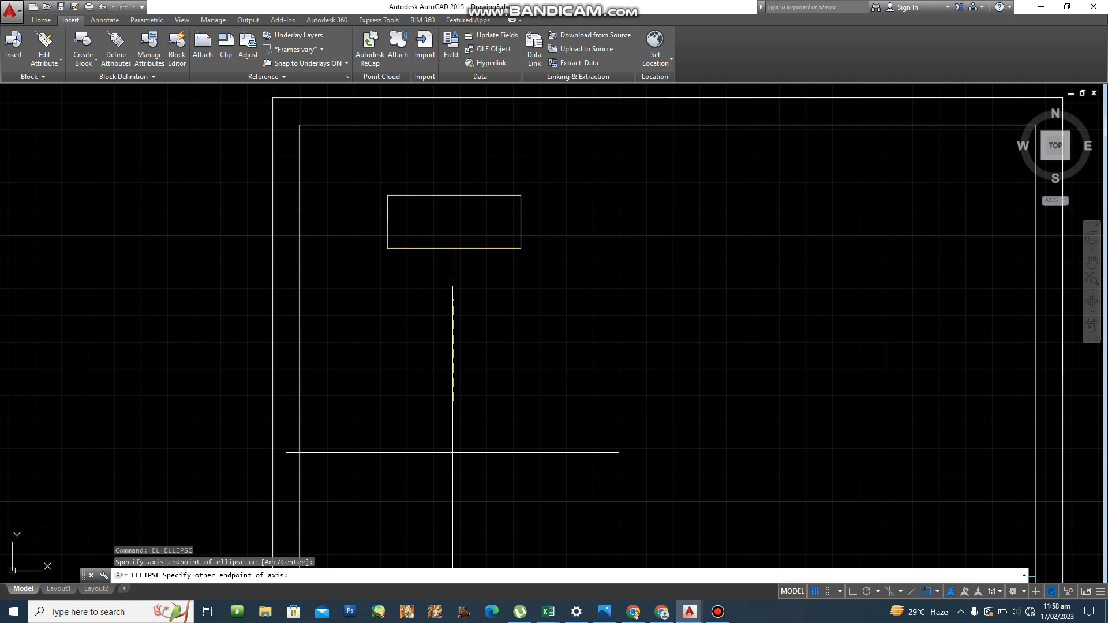
pyautogui.write('@55<270')
pyautogui.press('Return')
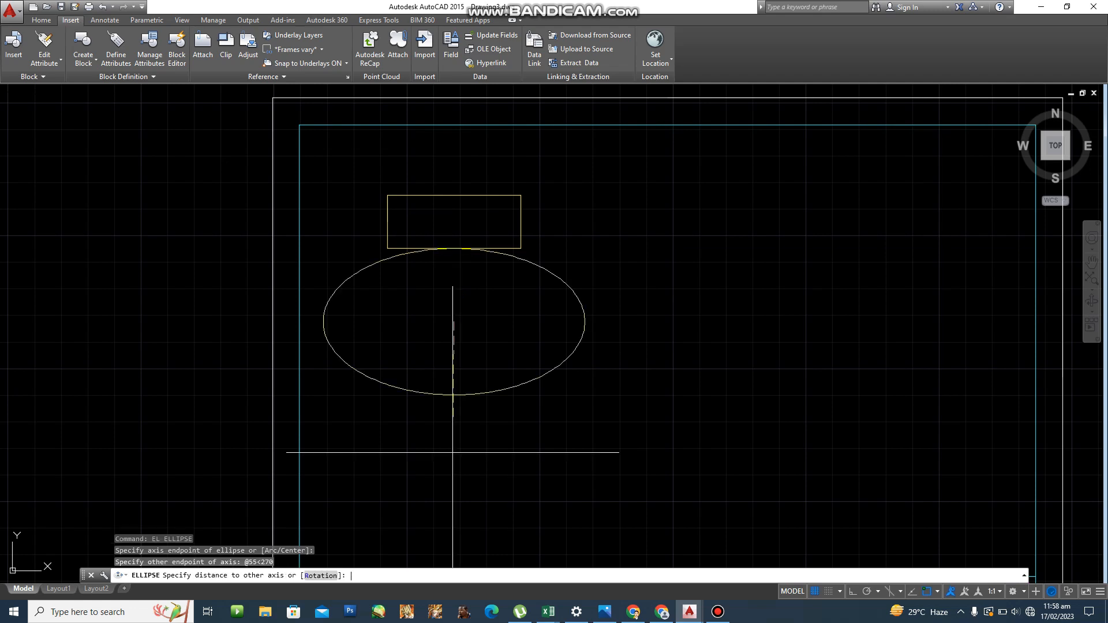
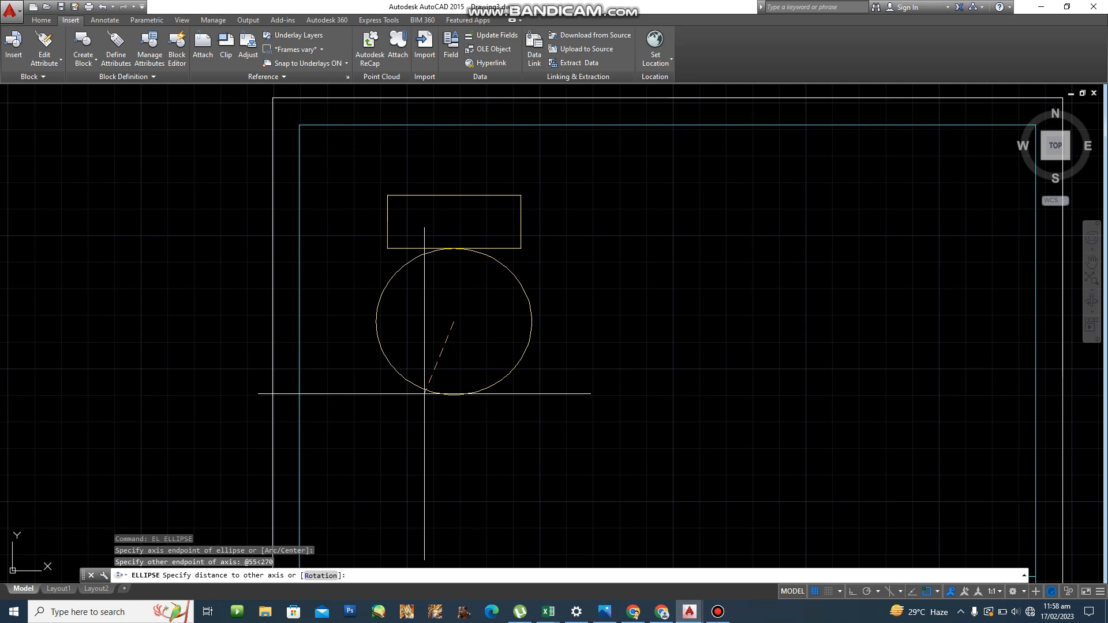
# Finish the toilet bowl ellipse with a 20-unit other-axis distance.
pyautogui.write('0')
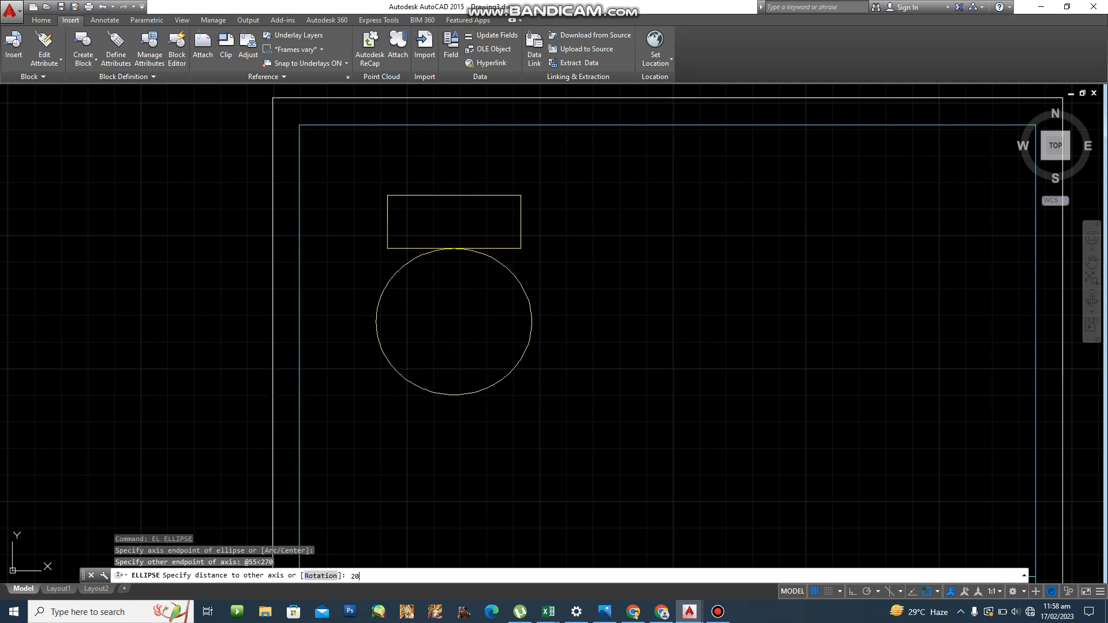
pyautogui.press('Return')
pyautogui.press('Escape')
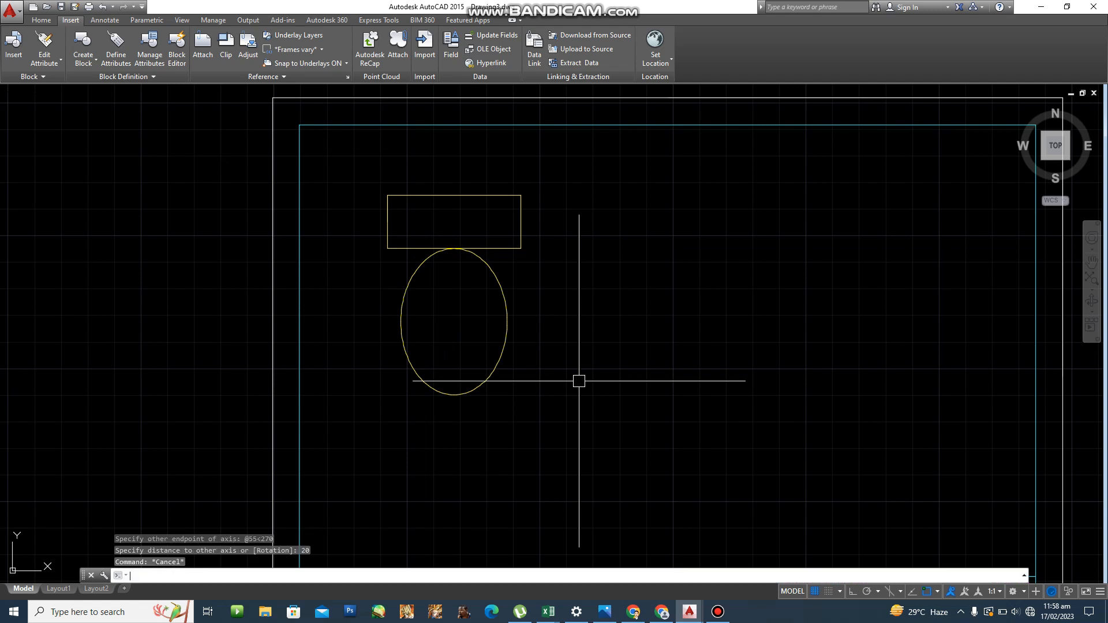
# Move the bowl ellipse 5 units straight up from its centre (@5<90).
pyautogui.write('M')
pyautogui.press('Return')
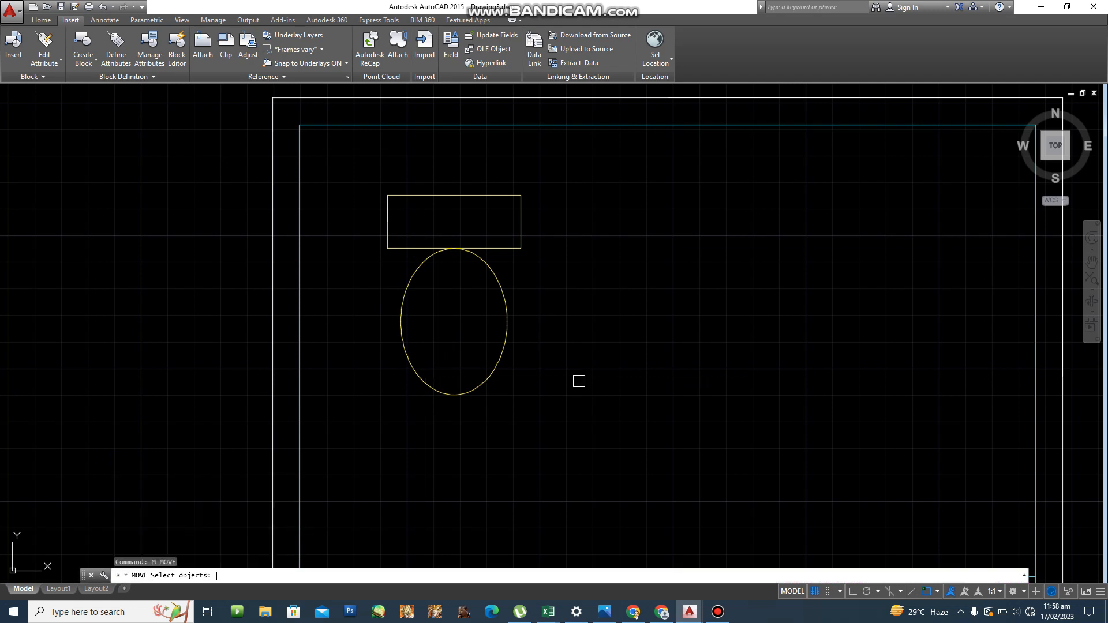
pyautogui.click(497, 350)
pyautogui.press('Return')
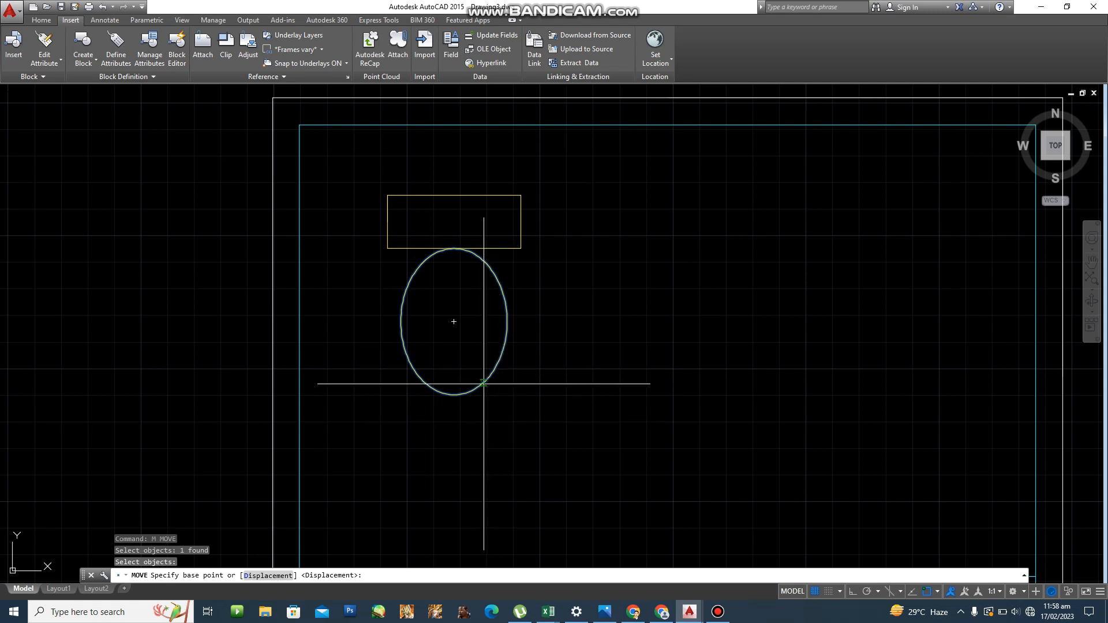
pyautogui.click(454, 321)
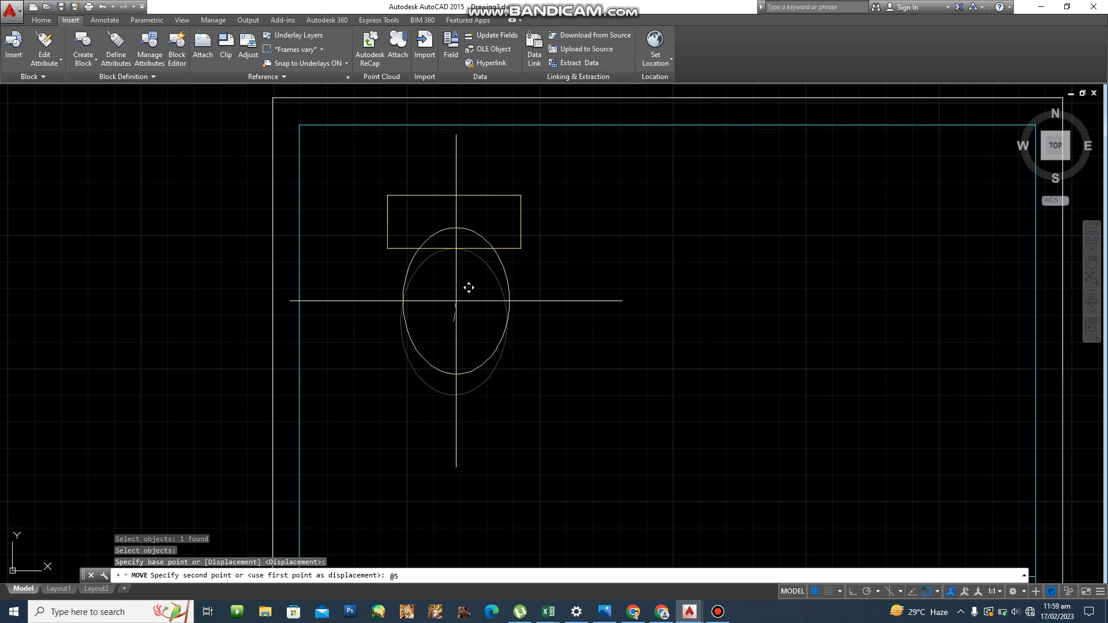
pyautogui.write('@5<90')
pyautogui.press('Return')
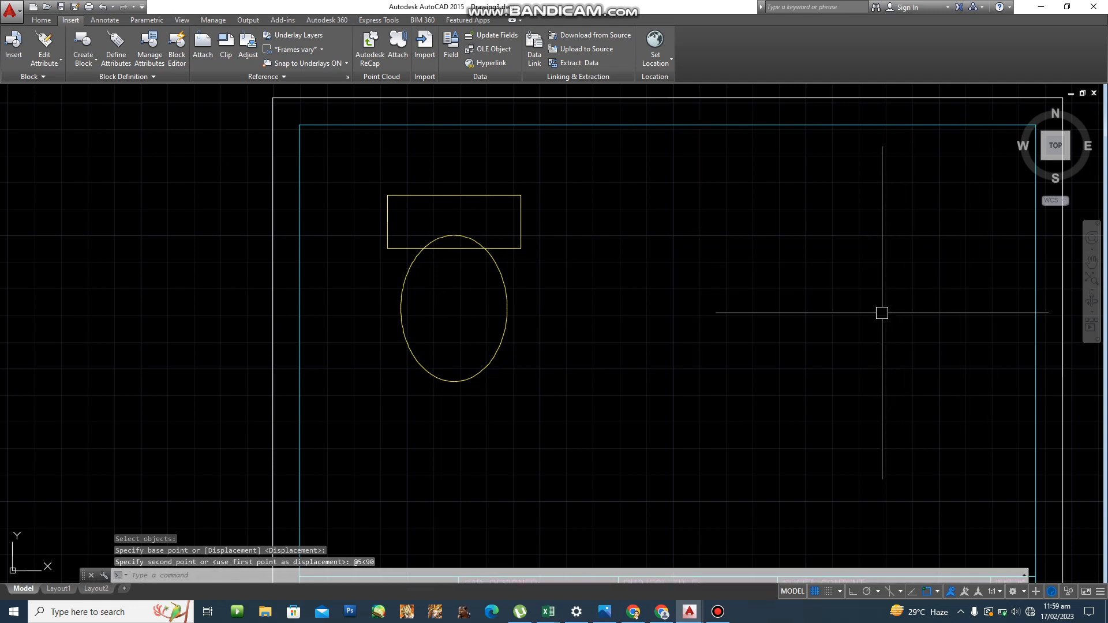
pyautogui.scroll(2, 793, 298)
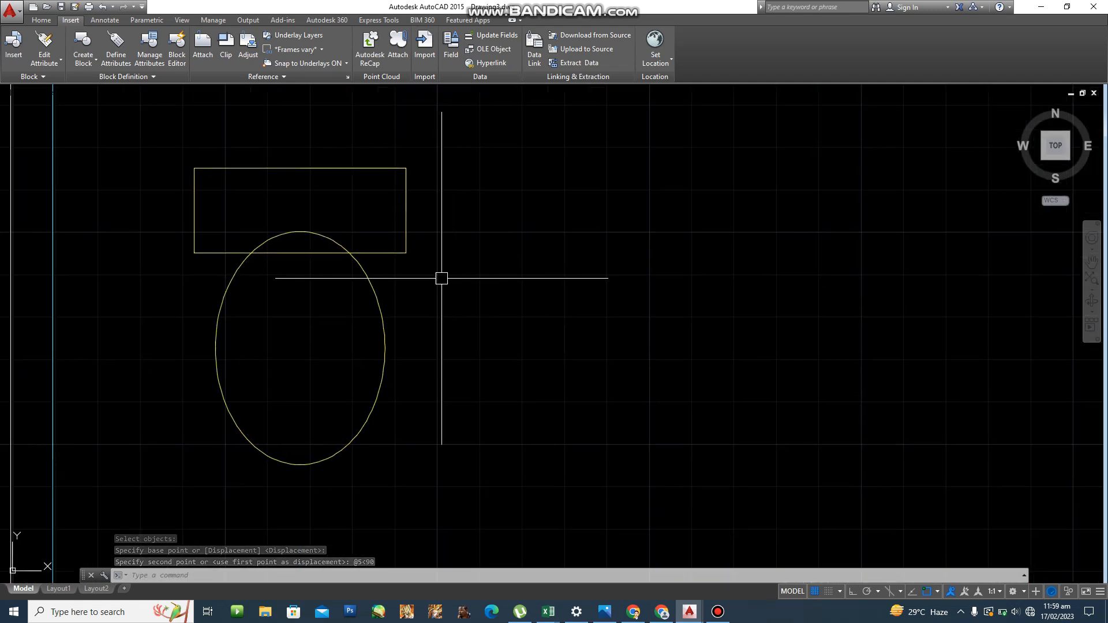
pyautogui.write('TR')
pyautogui.press('Return')
# Trim away the bowl's arc inside the tank rectangle.
pyautogui.click(379, 251)
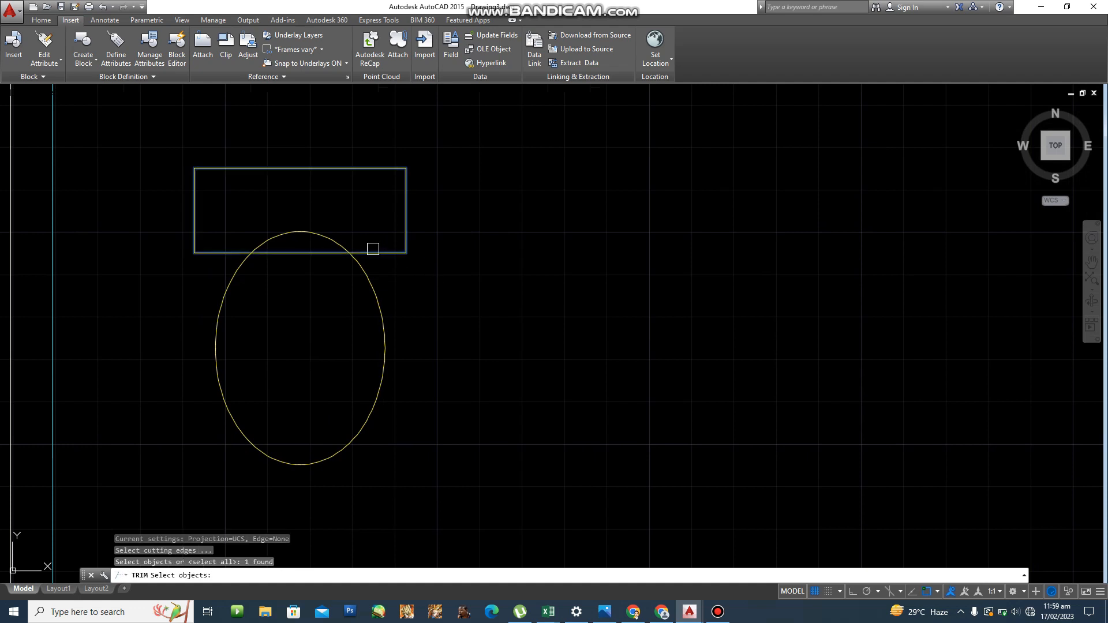
pyautogui.press('Return')
pyautogui.click(346, 236)
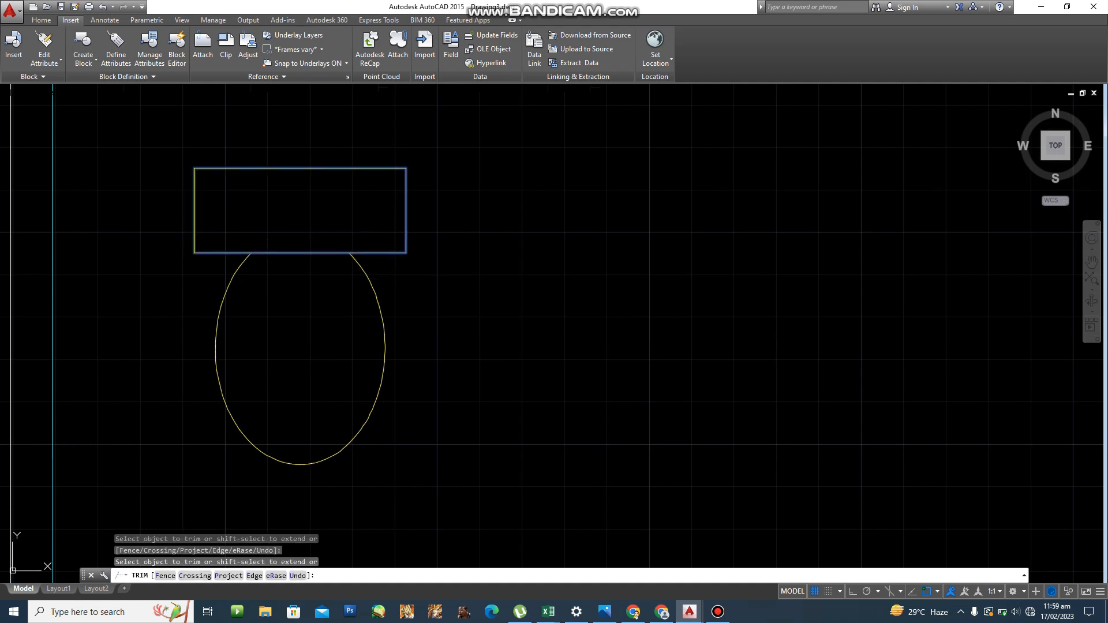
pyautogui.press('Escape')
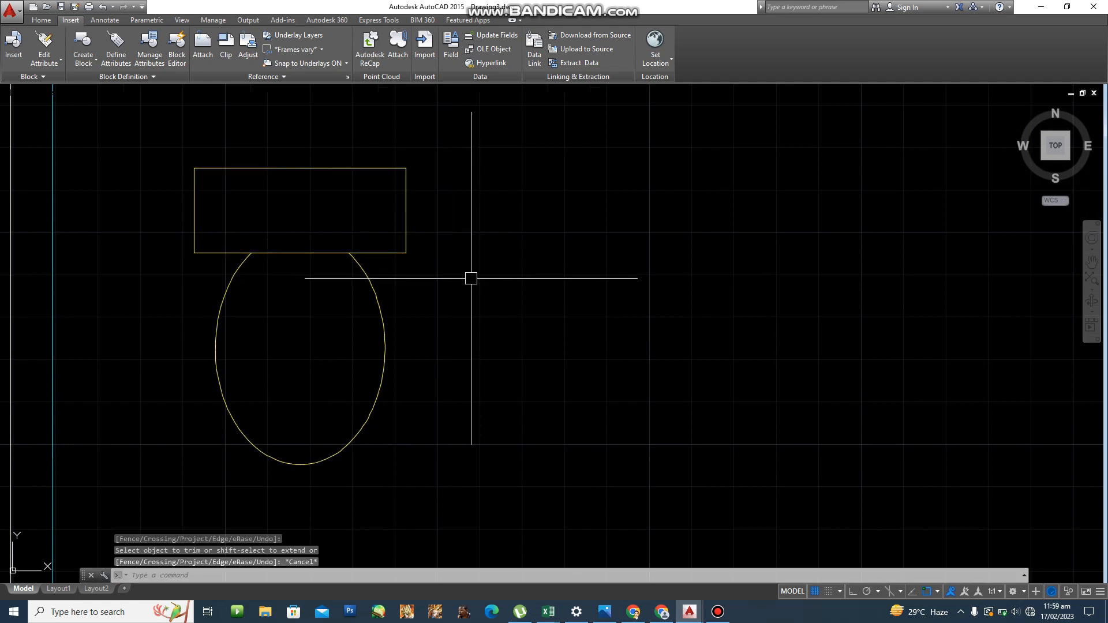
# Offset the bowl ellipse 3 units inward to form the inner seat outline.
pyautogui.write('o')
pyautogui.press('Return')
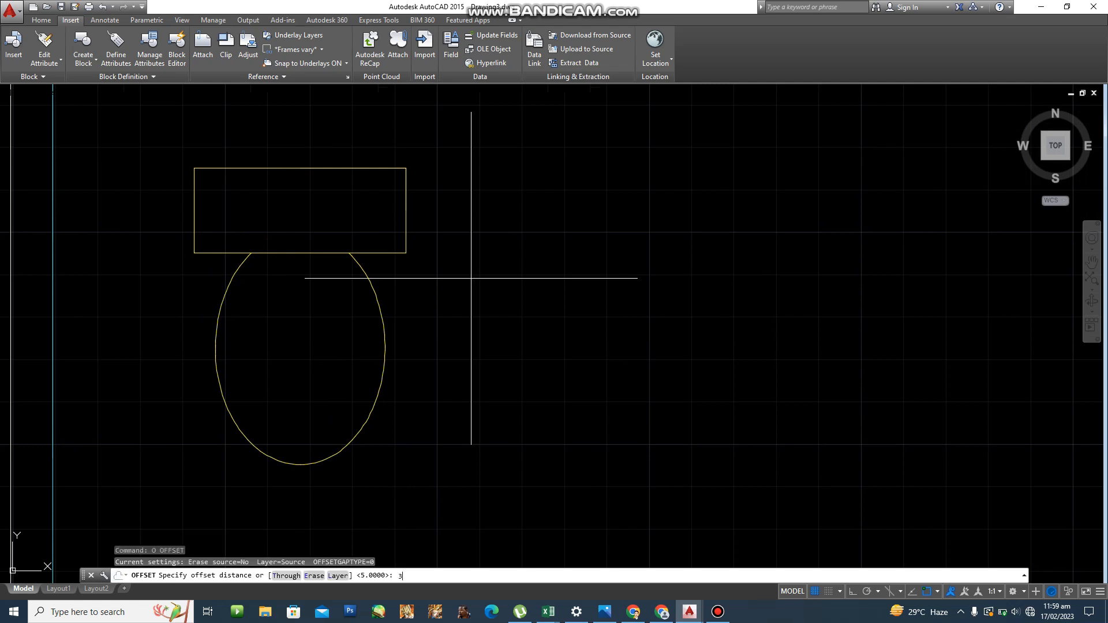
pyautogui.write('3')
pyautogui.press('Return')
pyautogui.click(374, 289)
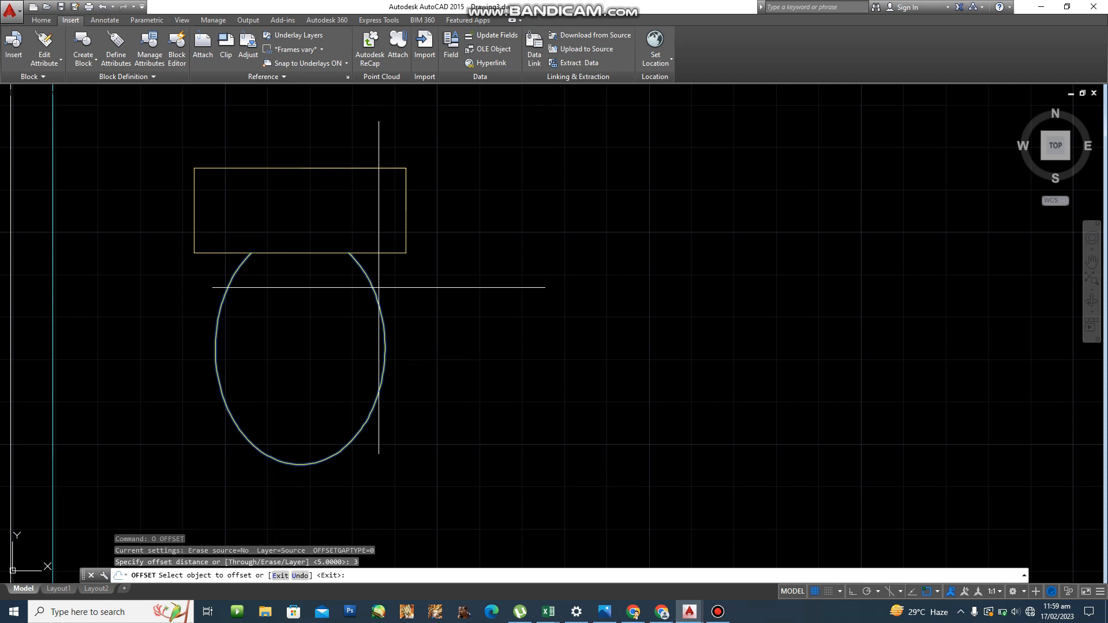
pyautogui.click(299, 348)
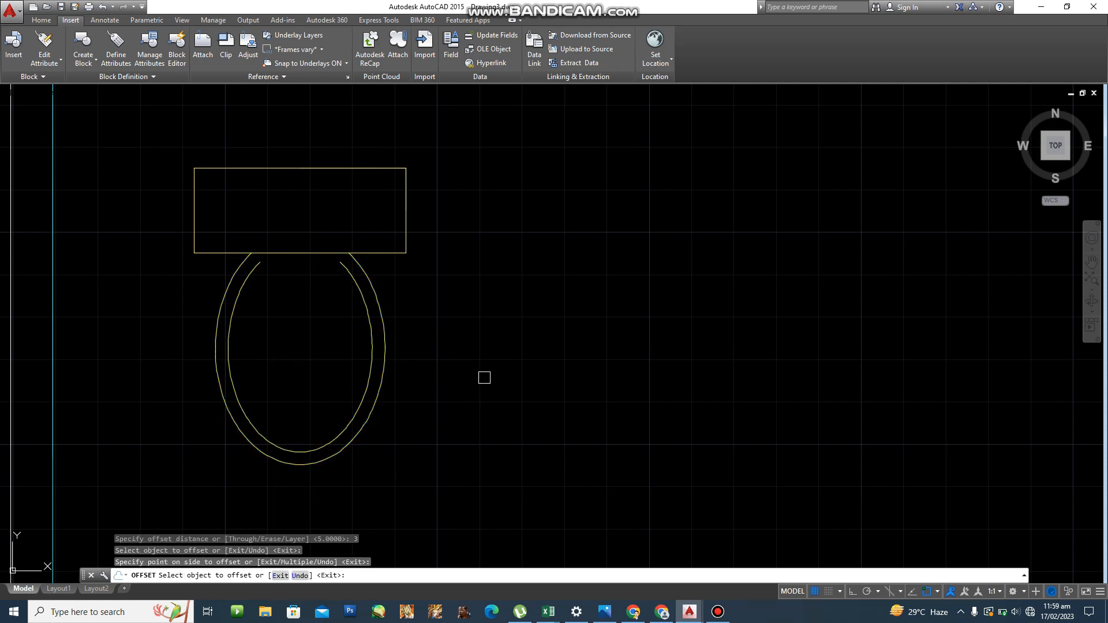
pyautogui.press('Escape')
pyautogui.press('Escape')
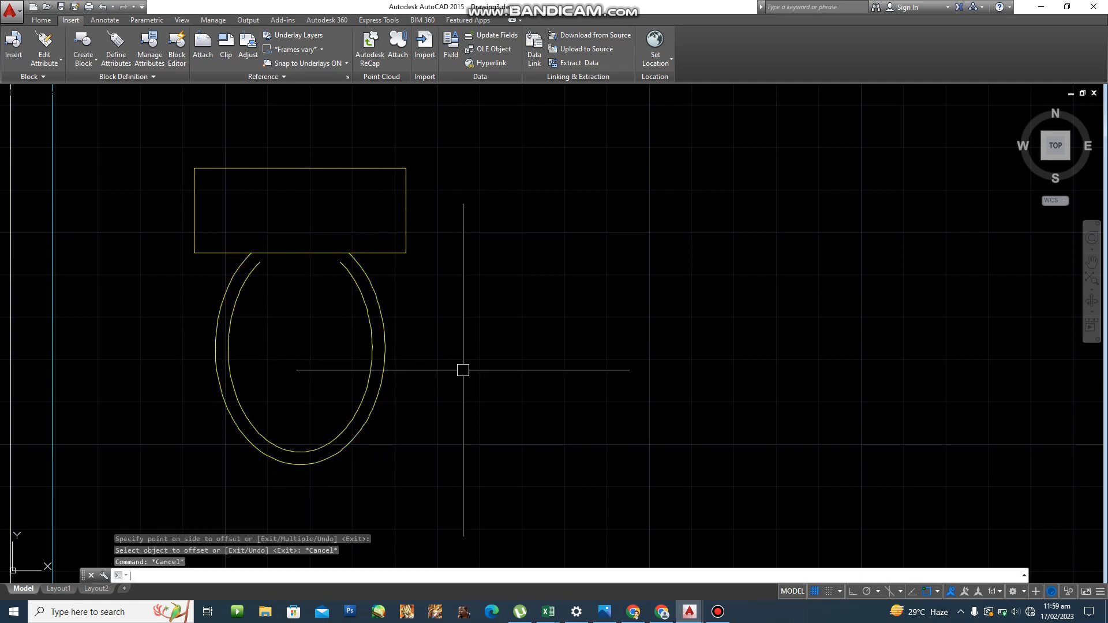
# Explode the tank rectangle into separate lines.
pyautogui.write('x')
pyautogui.press('Return')
pyautogui.click(398, 250)
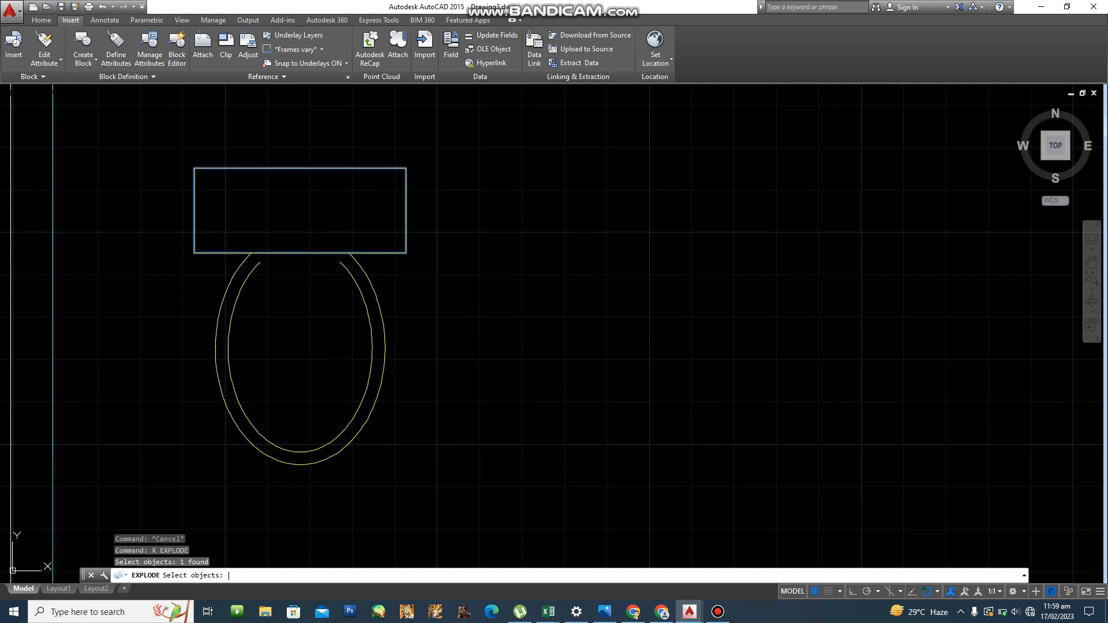
# Offset the tank's bottom edge 5 units downward as a new line.
pyautogui.press('Return')
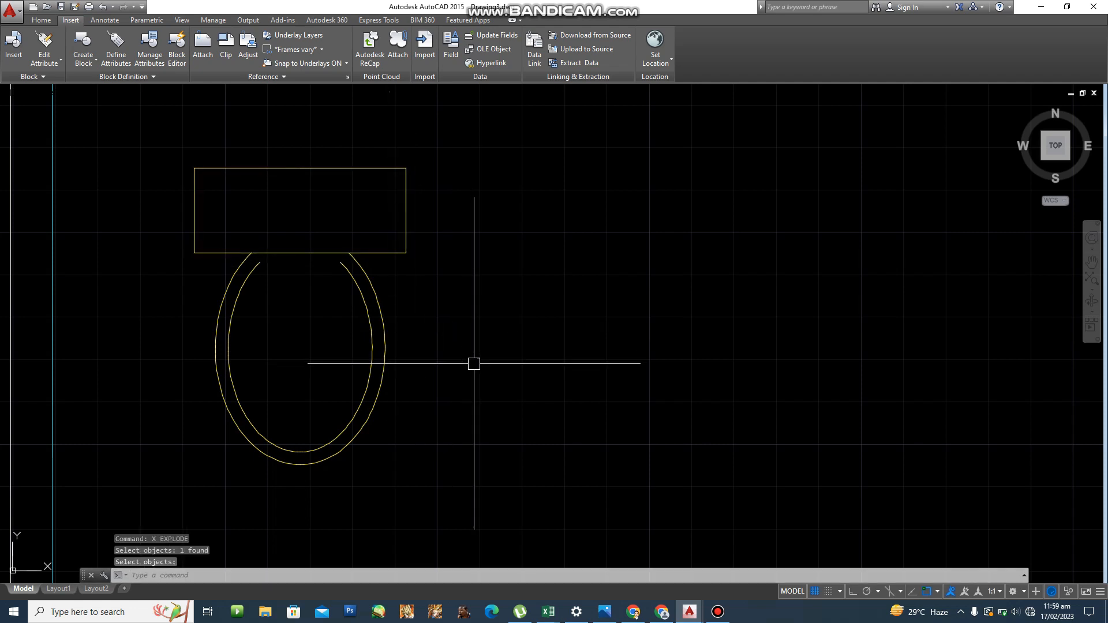
pyautogui.write('o')
pyautogui.press('Return')
pyautogui.write('5')
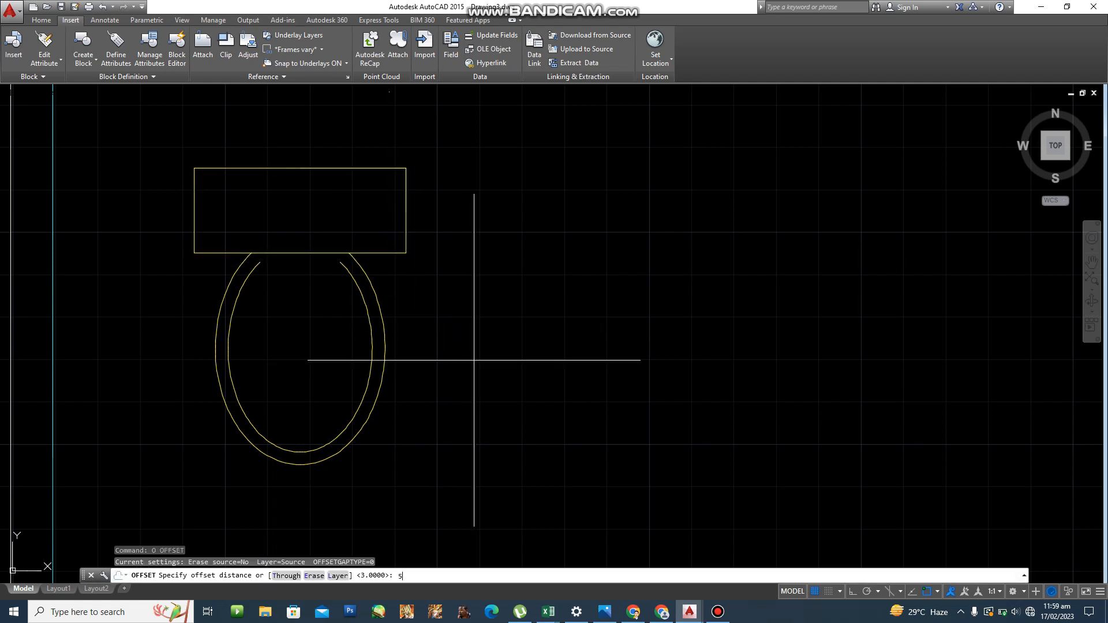
pyautogui.press('Return')
pyautogui.click(318, 252)
pyautogui.click(322, 278)
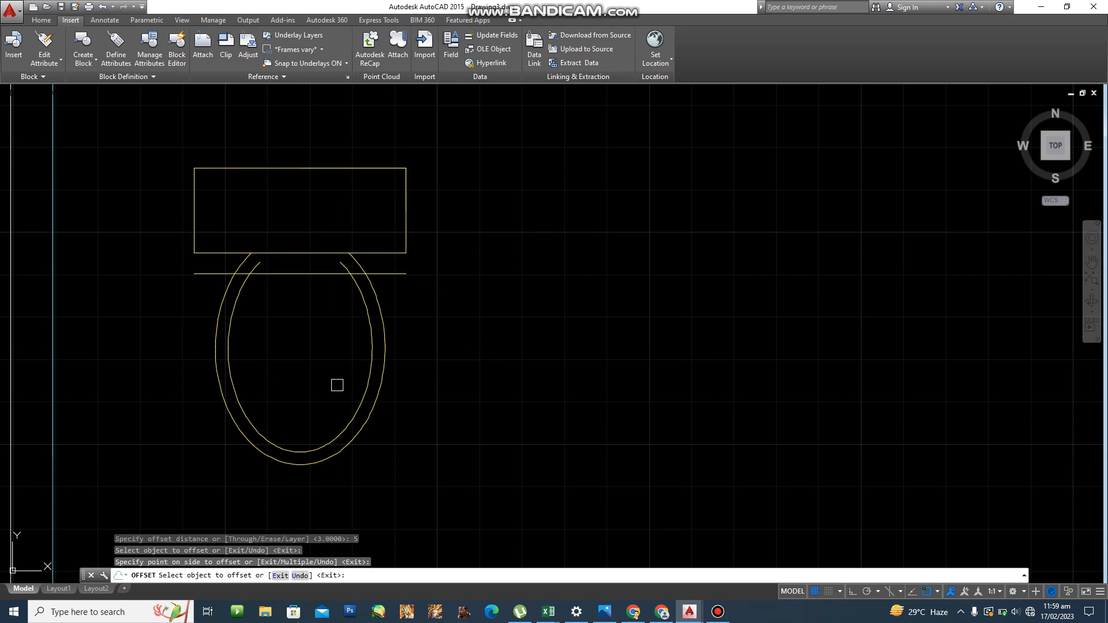
pyautogui.press('Escape')
pyautogui.press('Escape')
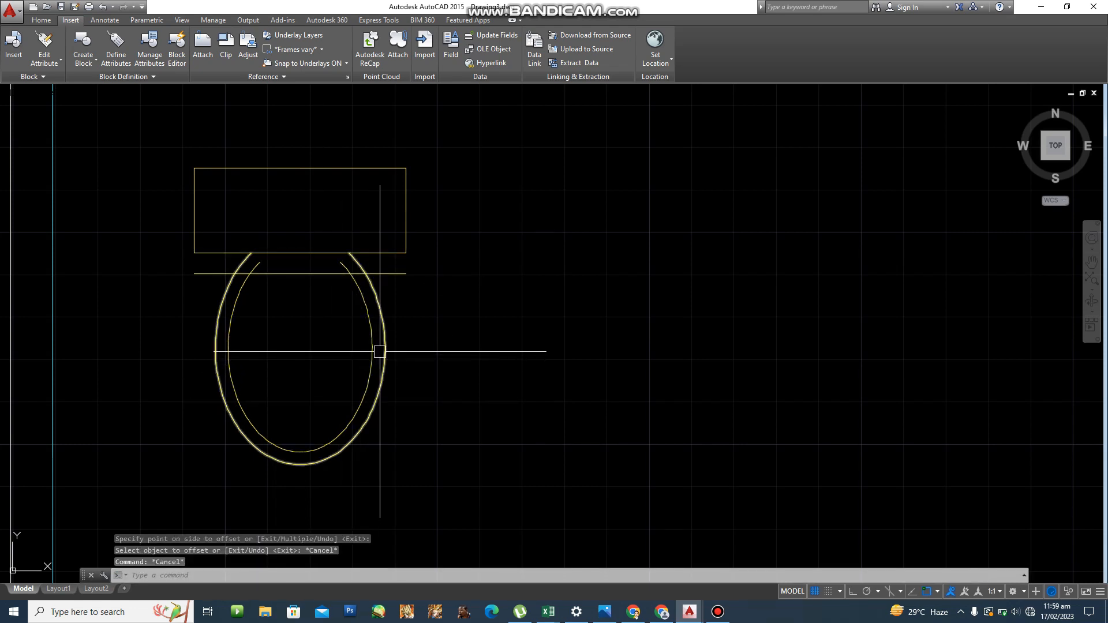
# Fillet the inner and outer seat outlines into the new line with radius 5.
pyautogui.write('f')
pyautogui.press('Return')
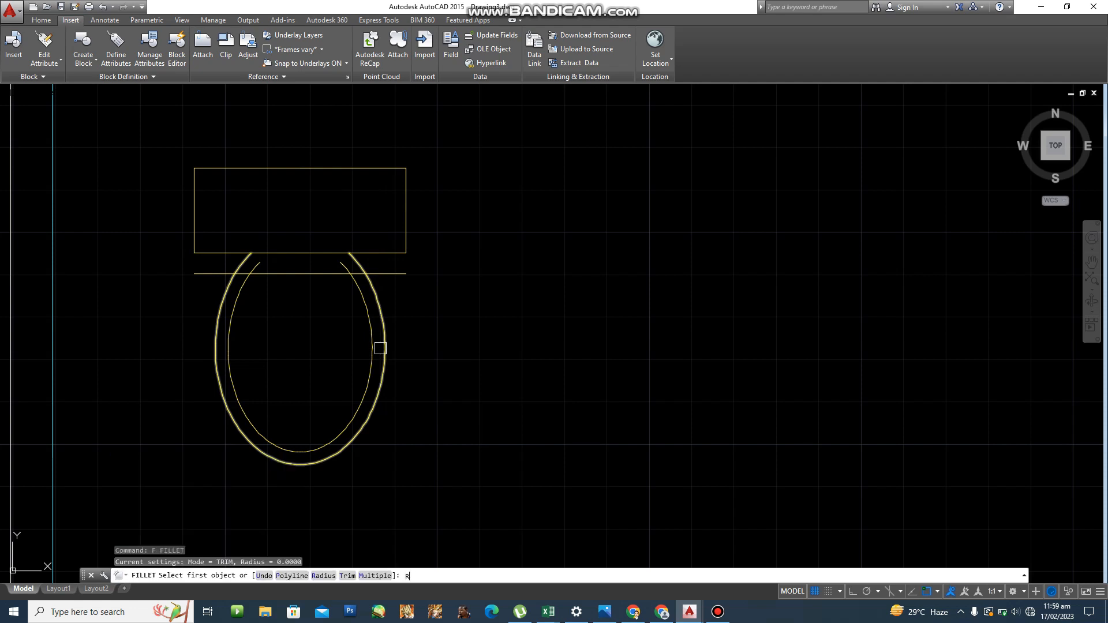
pyautogui.write('R')
pyautogui.press('Return')
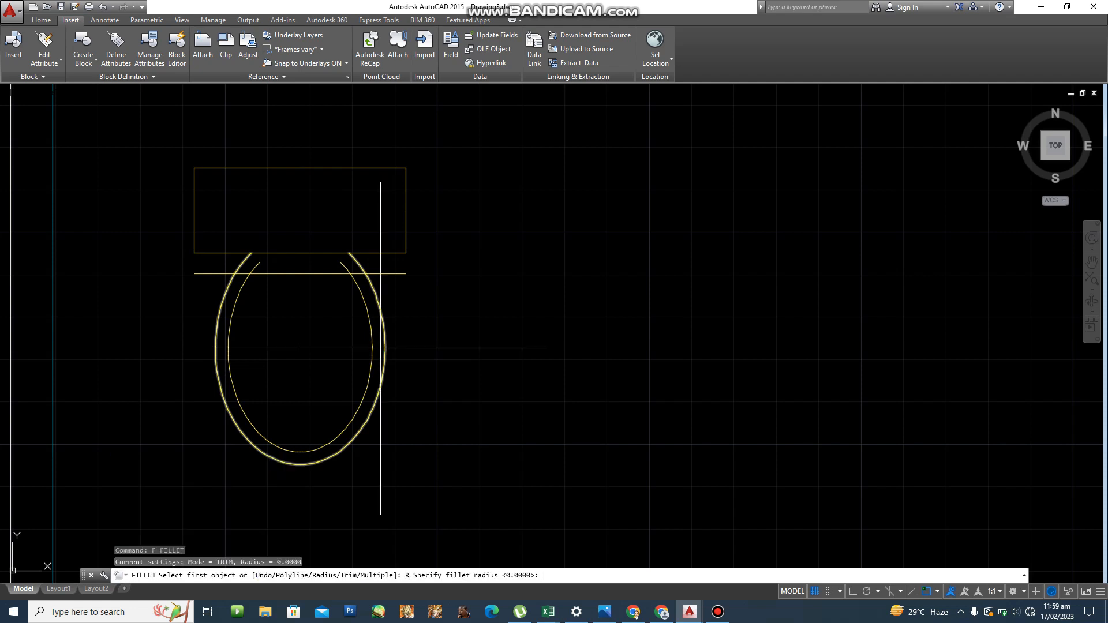
pyautogui.write('5')
pyautogui.press('Return')
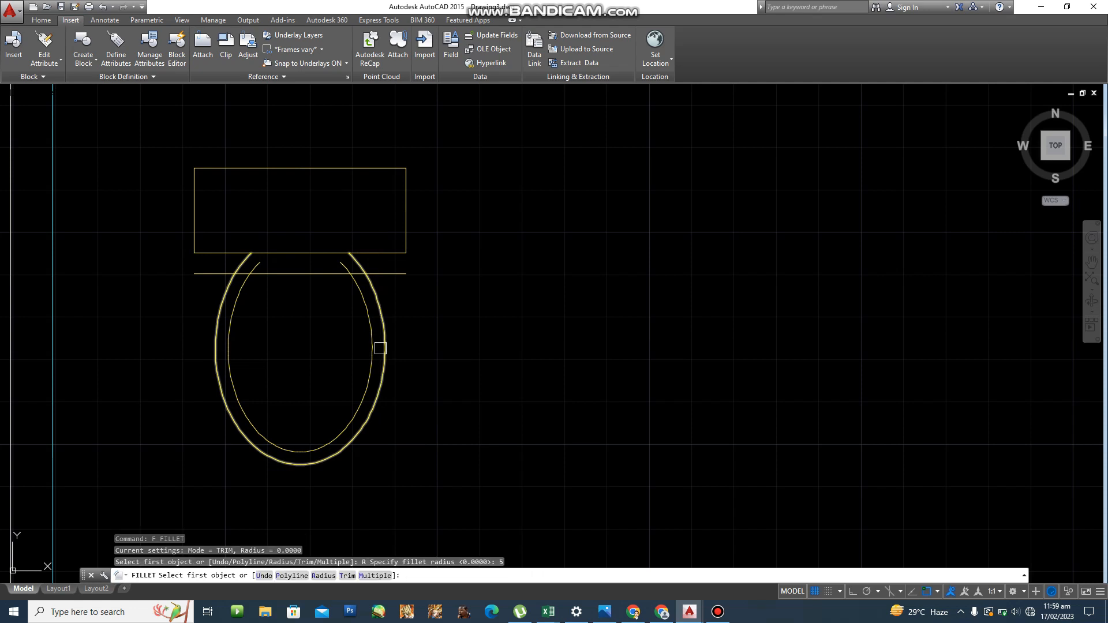
pyautogui.click(265, 274)
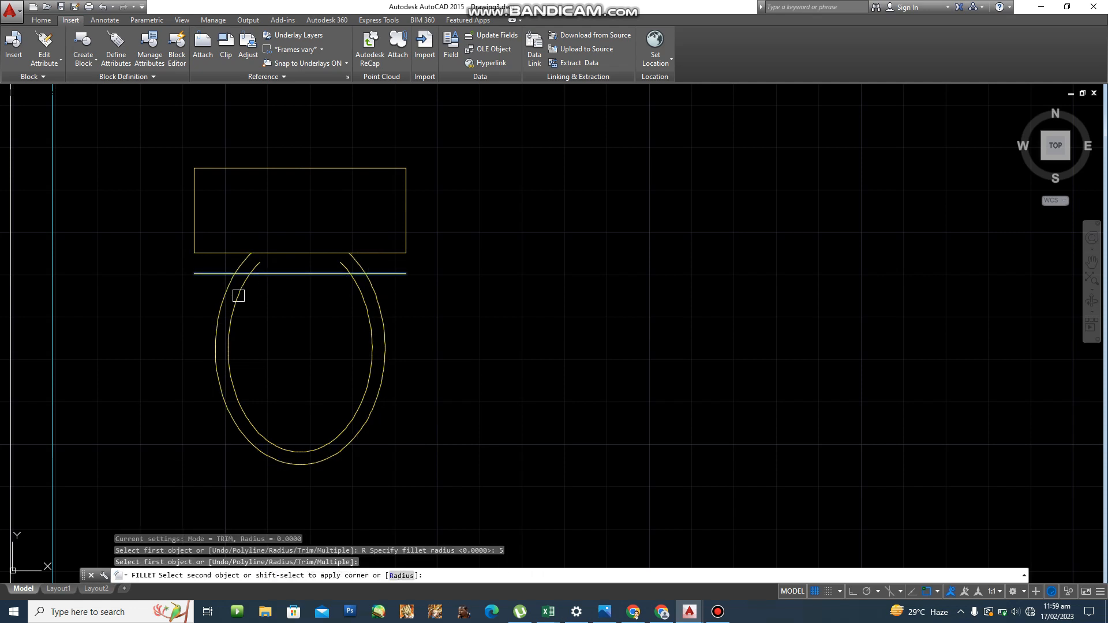
pyautogui.click(243, 291)
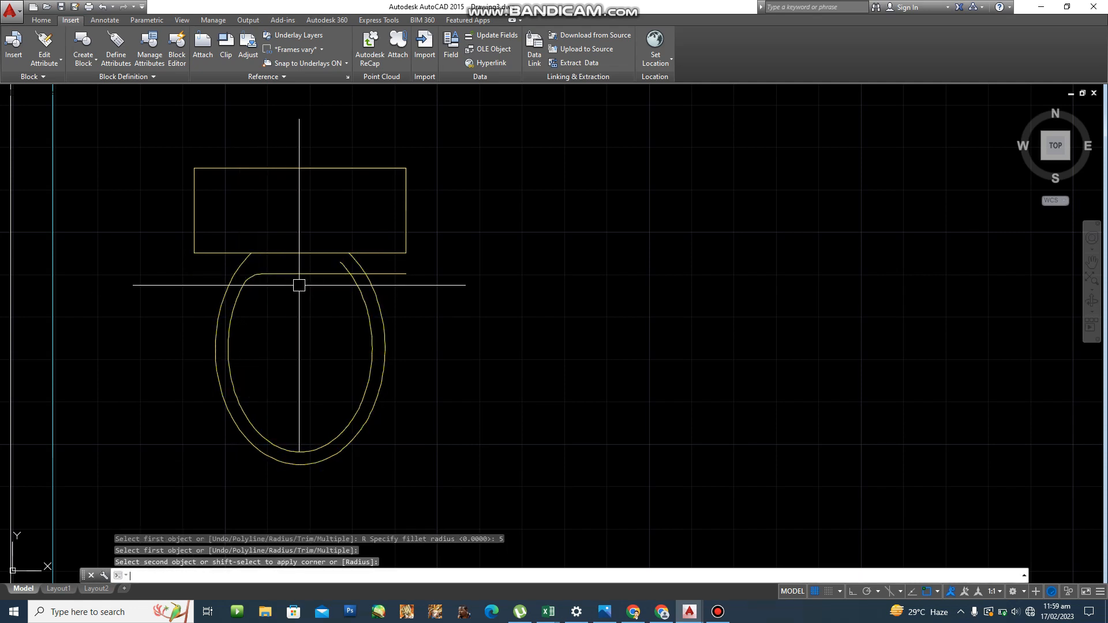
pyautogui.press('Return')
pyautogui.click(361, 273)
pyautogui.click(371, 284)
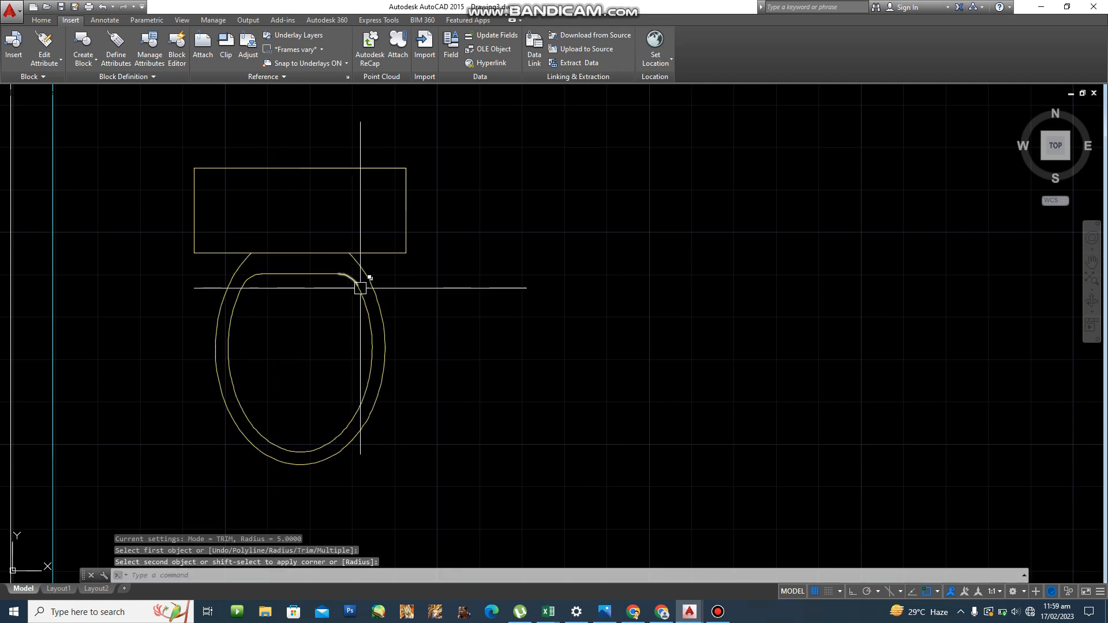
pyautogui.scroll(-3, 496, 335)
pyautogui.write('m')
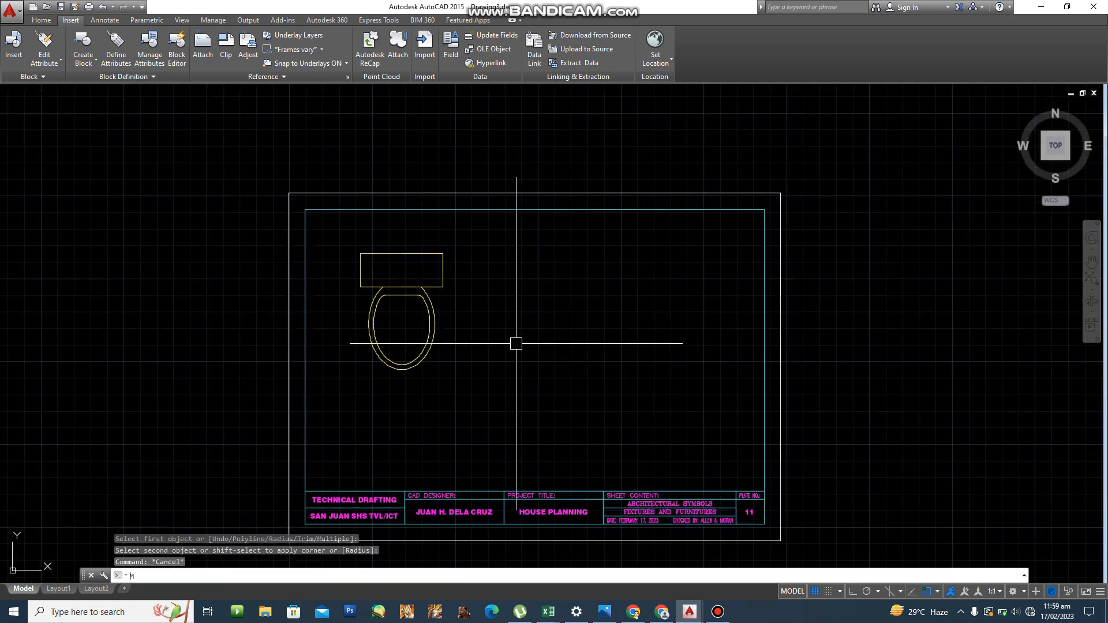
pyautogui.press('Return')
pyautogui.click(513, 393)
pyautogui.click(363, 259)
pyautogui.press('Return')
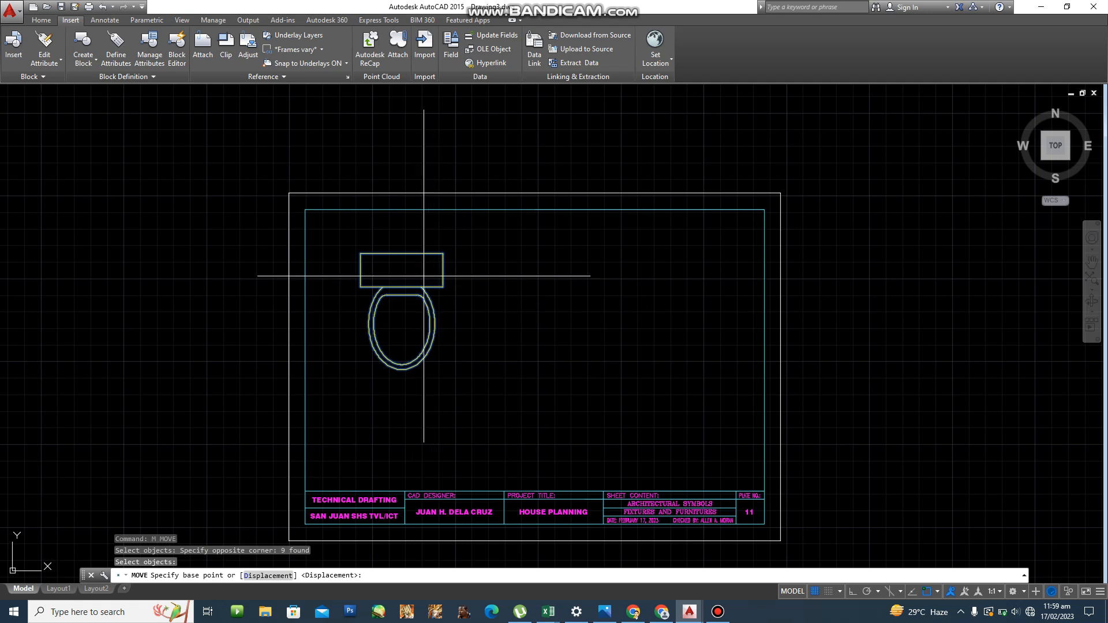
pyautogui.click(408, 271)
pyautogui.click(414, 239)
pyautogui.press('Escape')
pyautogui.press('Escape')
pyautogui.press('Escape')
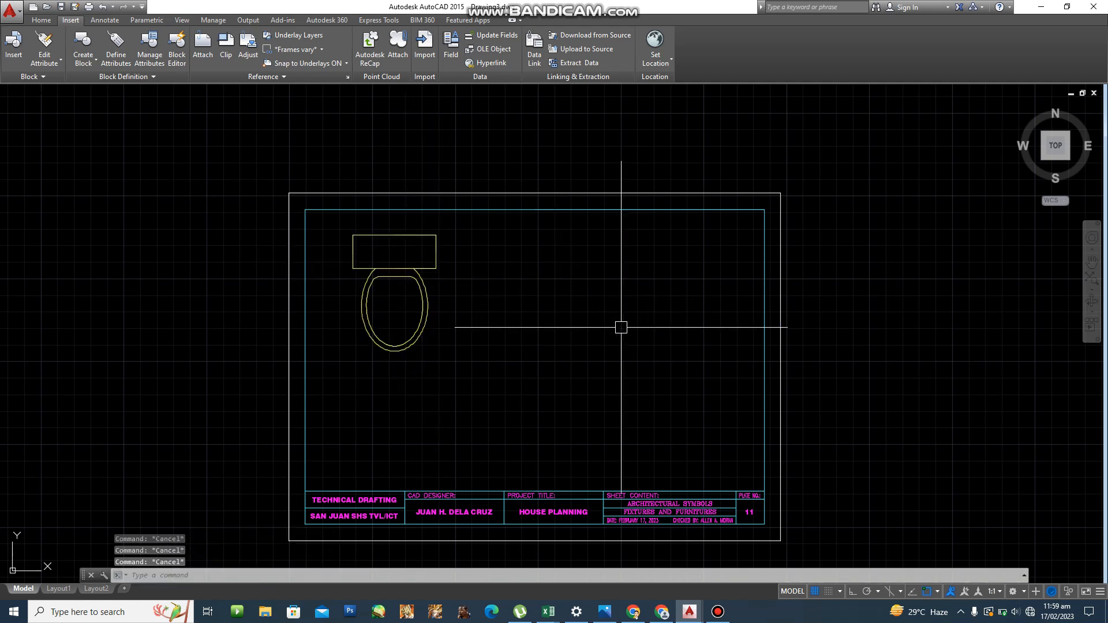
pyautogui.scroll(3, 601, 322)
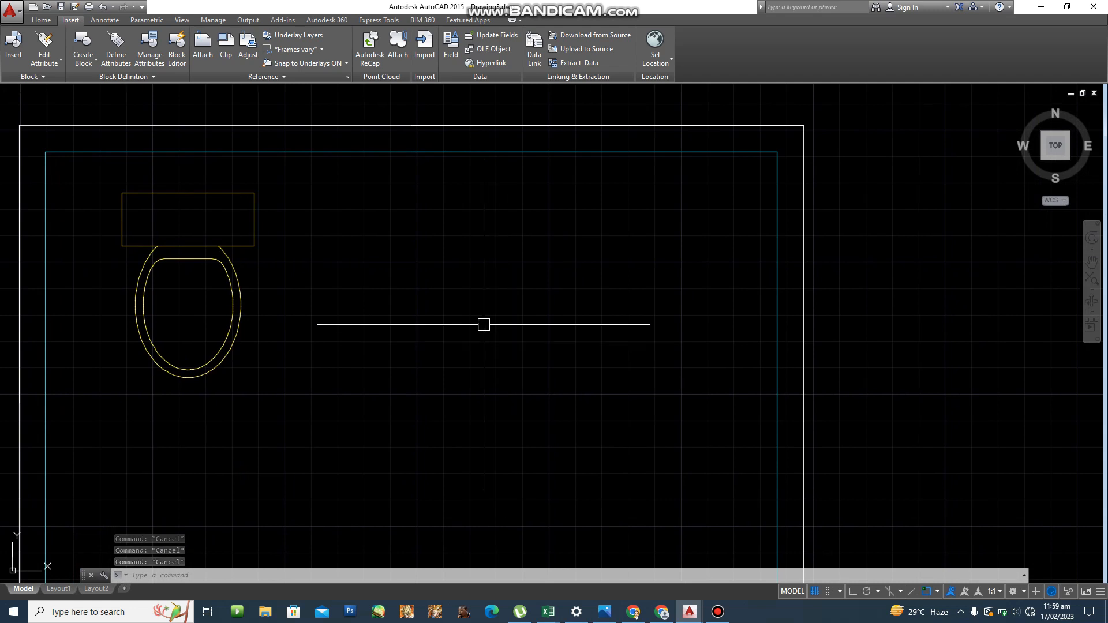
pyautogui.press('Escape')
pyautogui.press('Escape')
pyautogui.press('Escape')
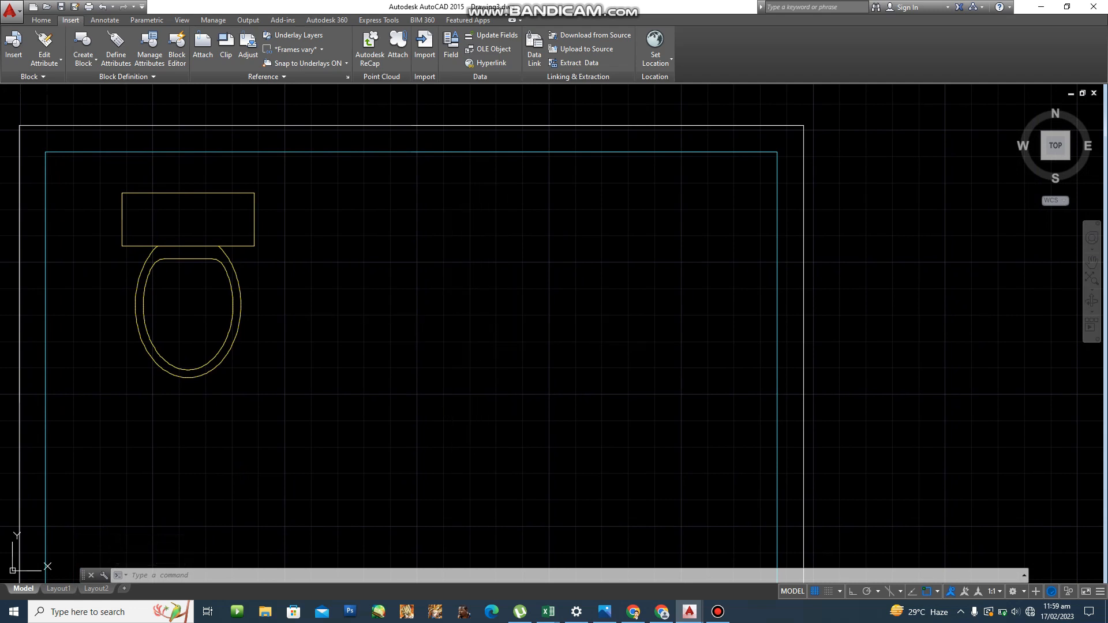
pyautogui.write('RE')
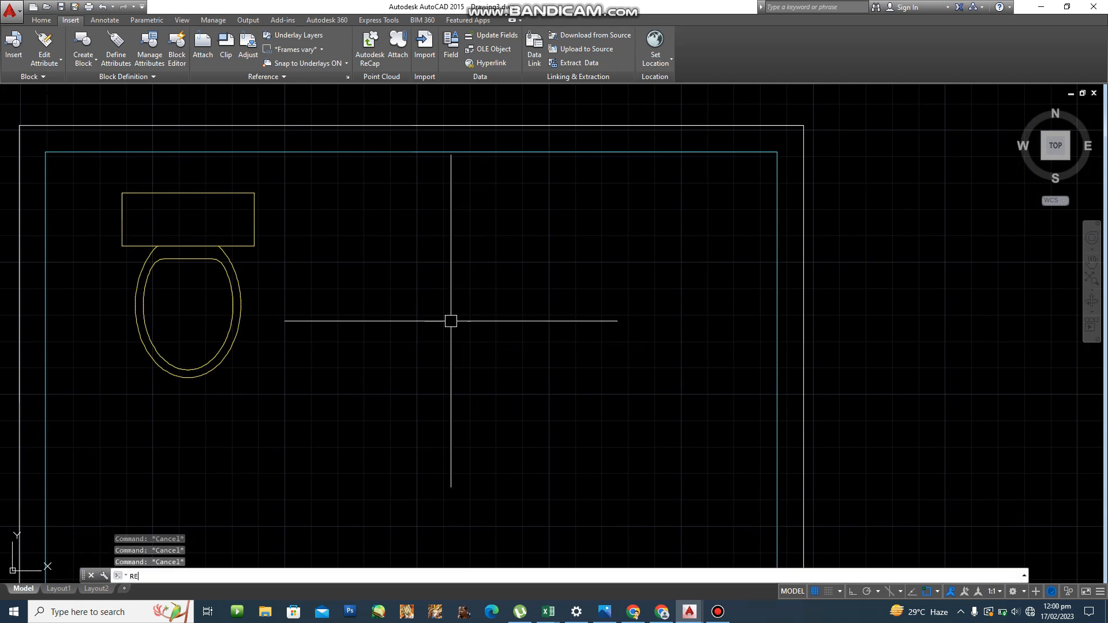
pyautogui.write('C')
# Draw an oversized 500 by 400 rectangle, then delete it.
pyautogui.press('Return')
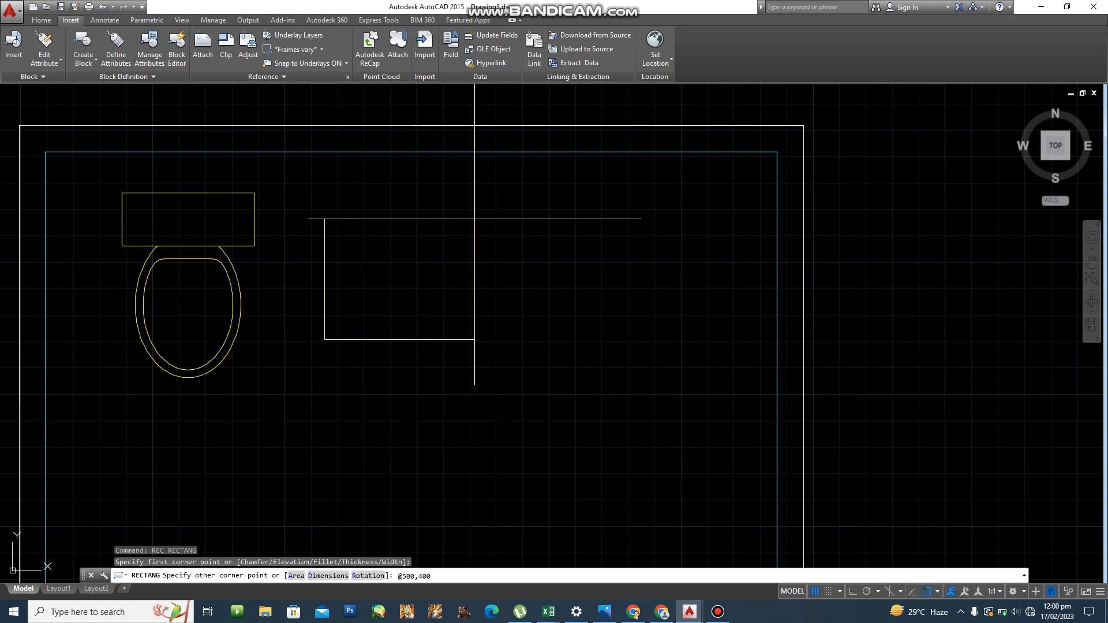
pyautogui.press('Return')
pyautogui.press('Escape')
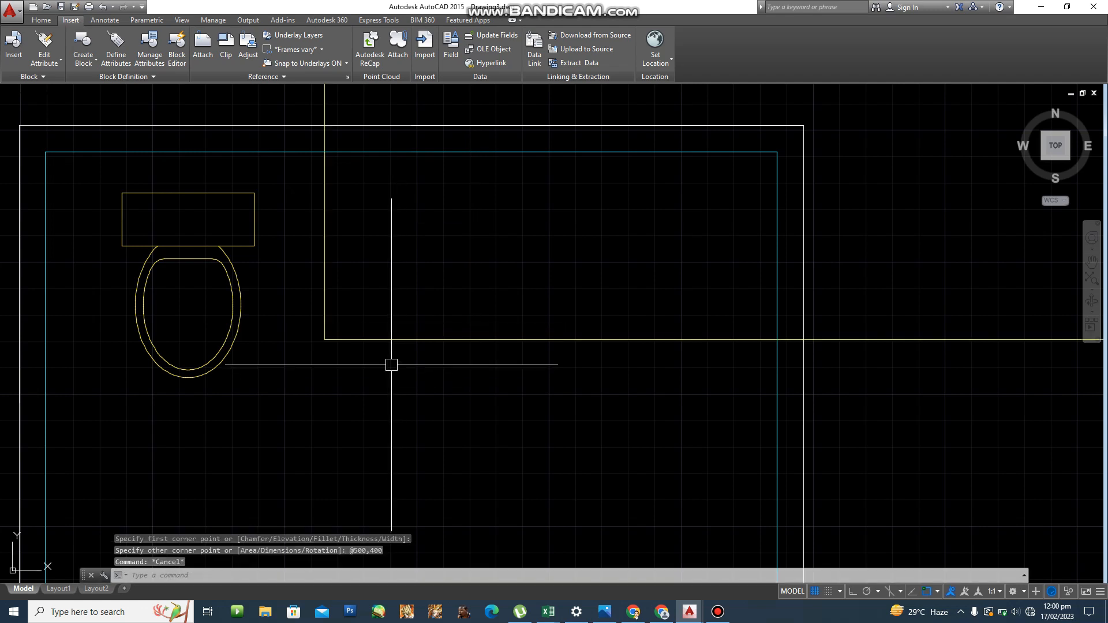
pyautogui.click(387, 342)
pyautogui.press('Delete')
pyautogui.write('rec')
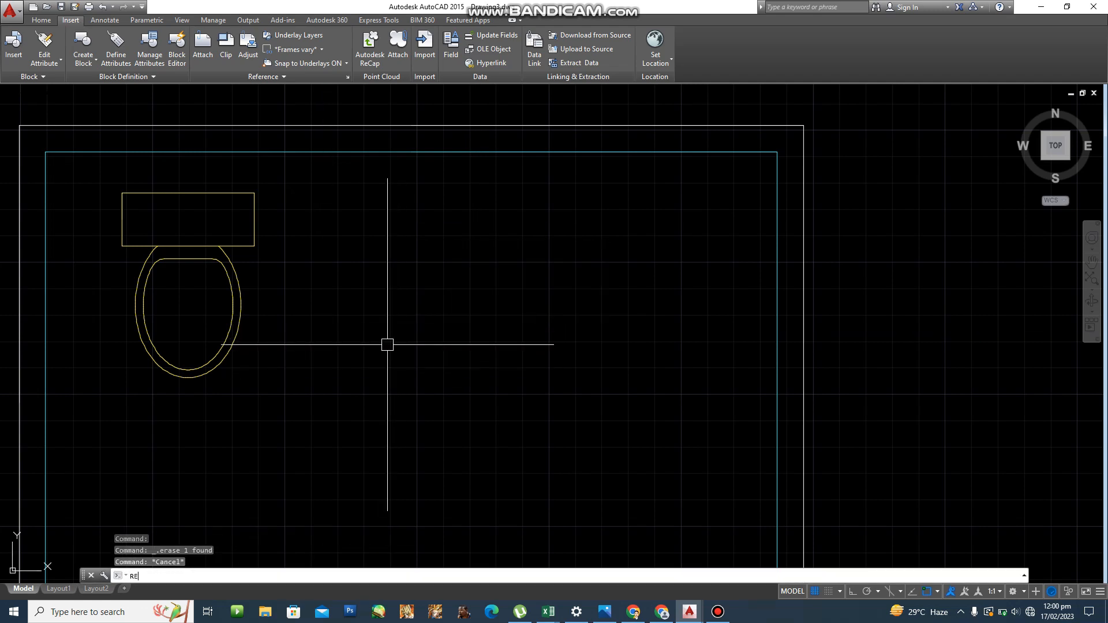
pyautogui.press('Return')
pyautogui.click(336, 346)
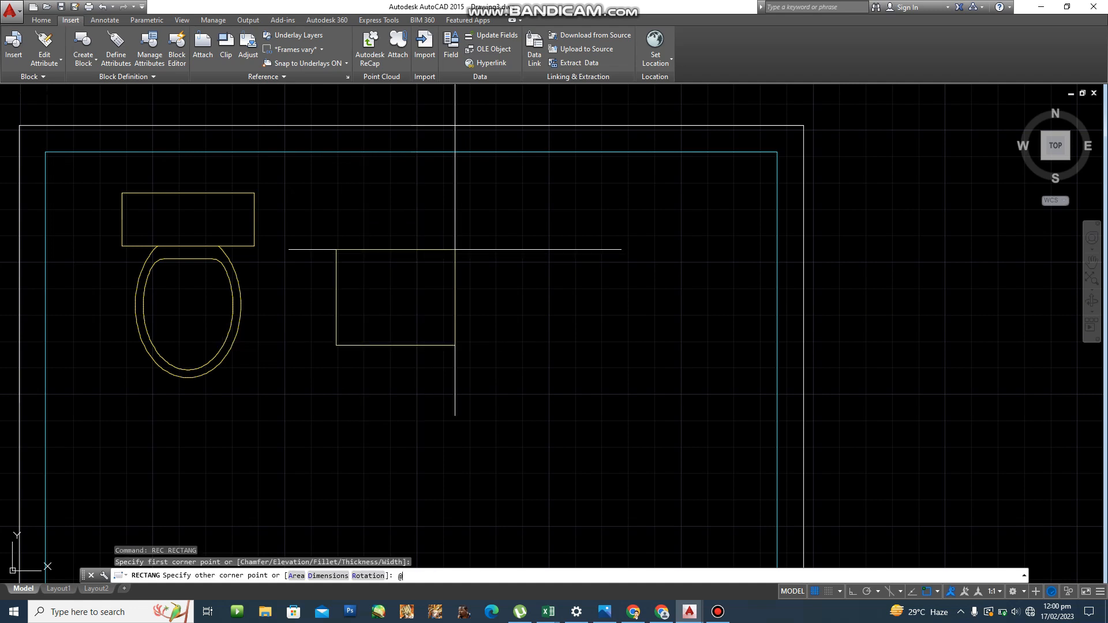
pyautogui.write('@50,40')
pyautogui.press('Return')
pyautogui.scroll(3, 502, 340)
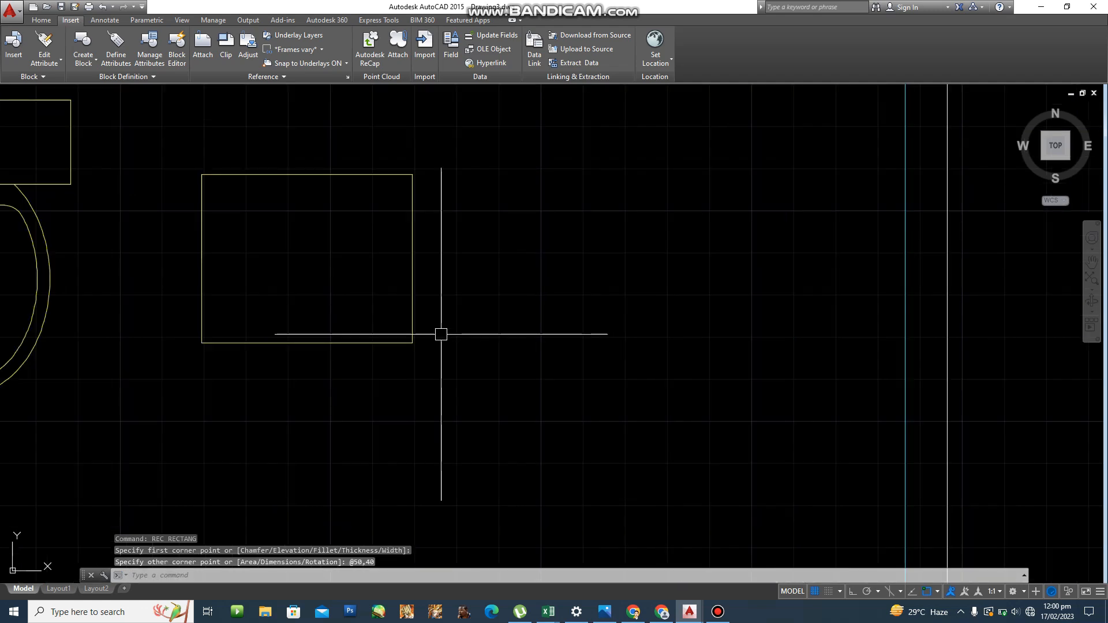
pyautogui.scroll(-2, 441, 334)
pyautogui.scroll(2, 376, 406)
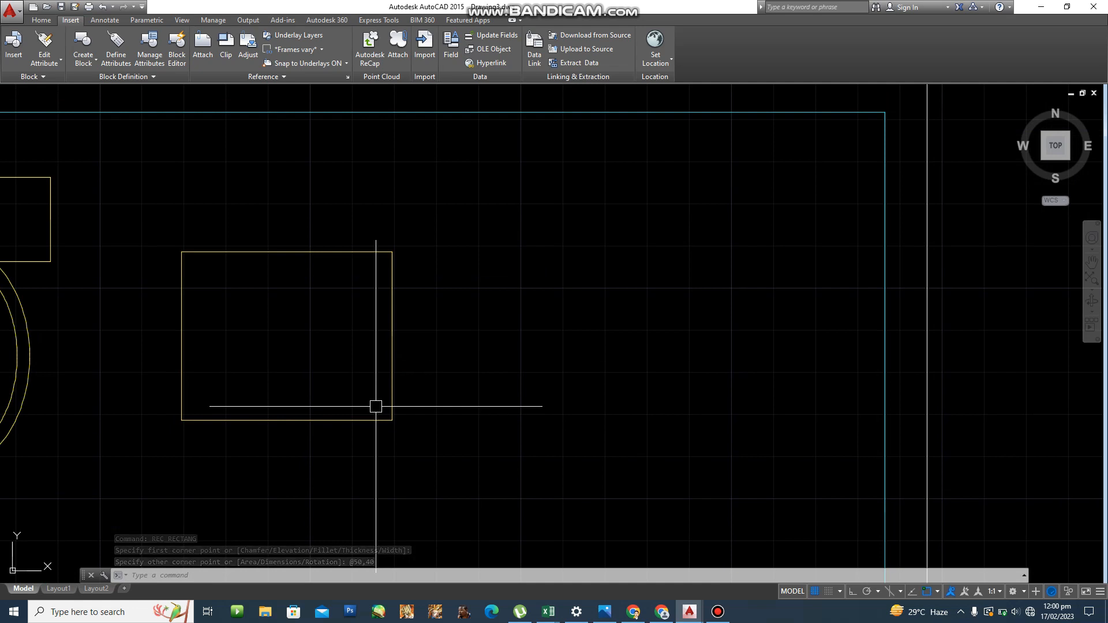
pyautogui.press('Escape')
pyautogui.press('Escape')
pyautogui.press('Escape')
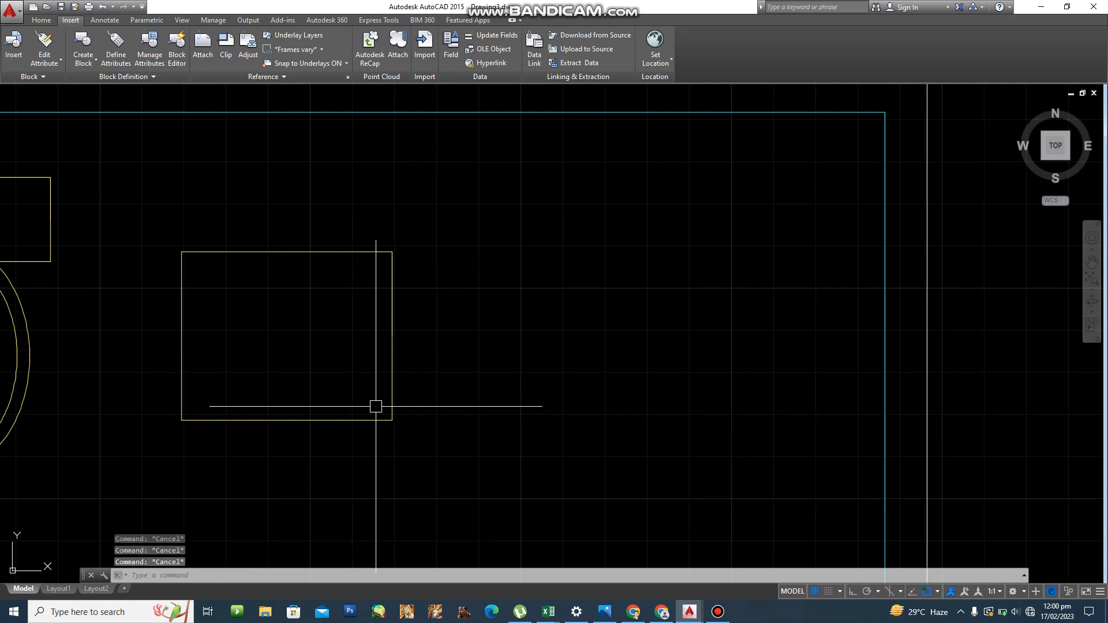
# Offset the new rectangle 3 units inward.
pyautogui.write('o')
pyautogui.press('Return')
pyautogui.write('3')
pyautogui.press('Return')
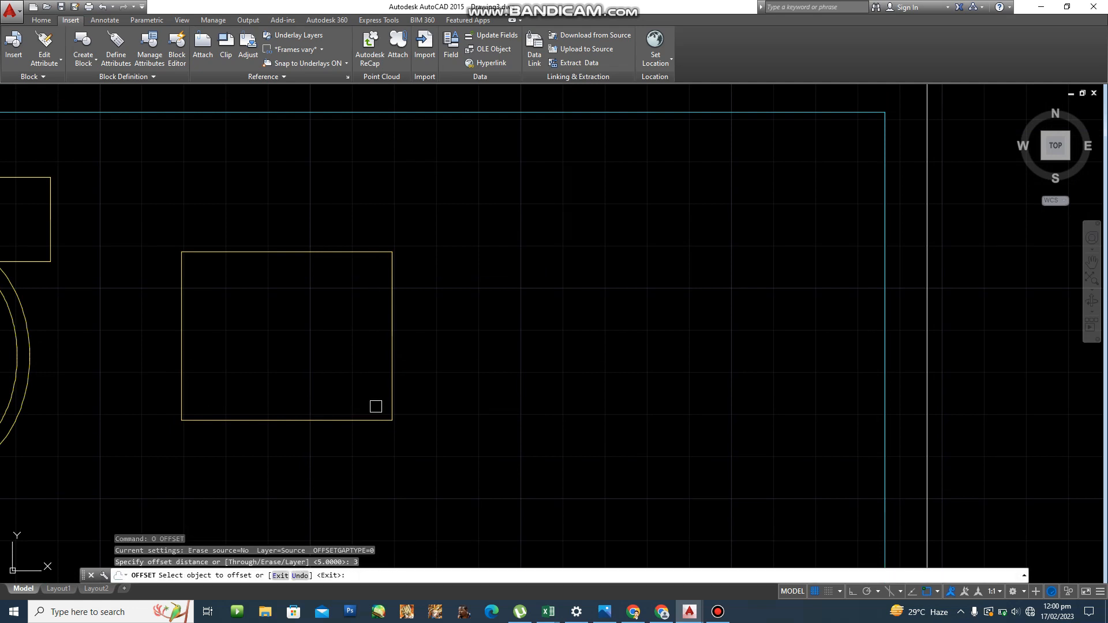
pyautogui.click(394, 338)
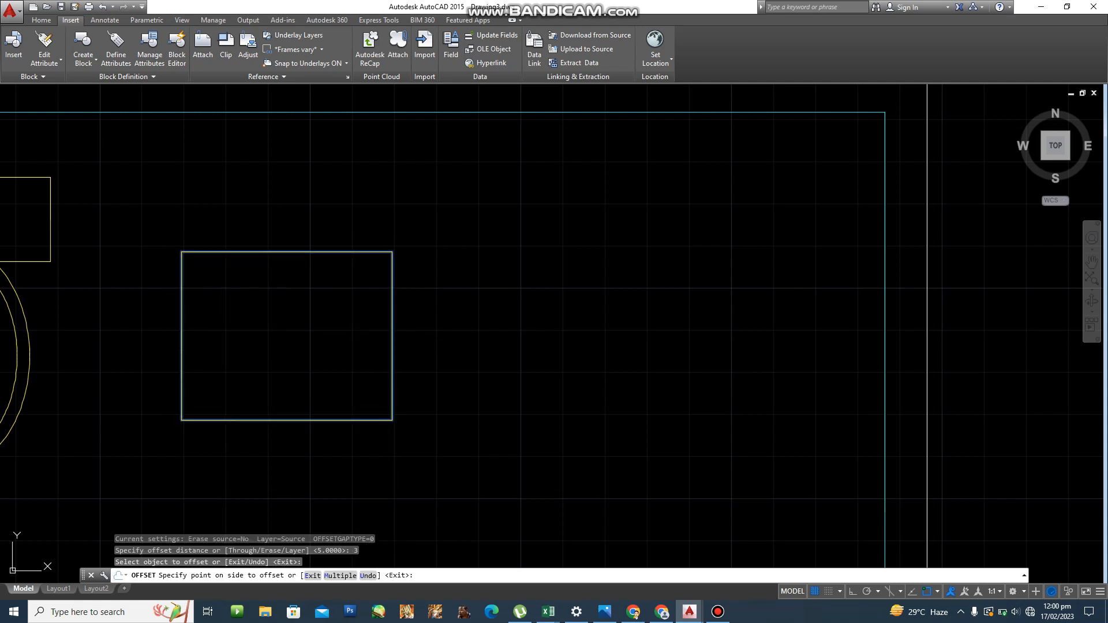
pyautogui.click(228, 350)
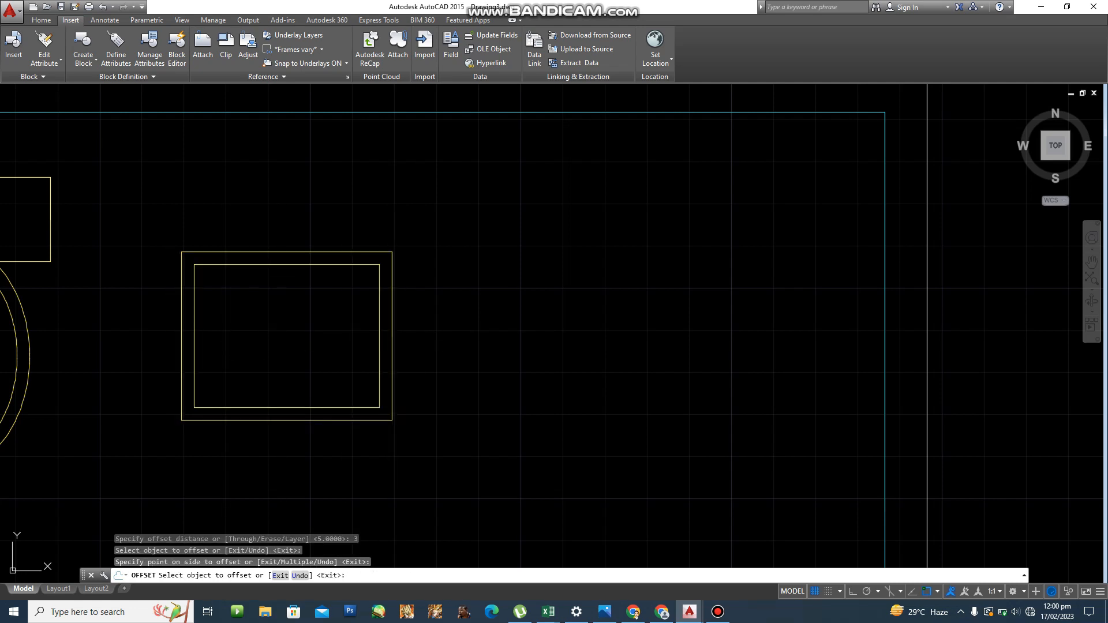
pyautogui.press('Escape')
pyautogui.press('Escape')
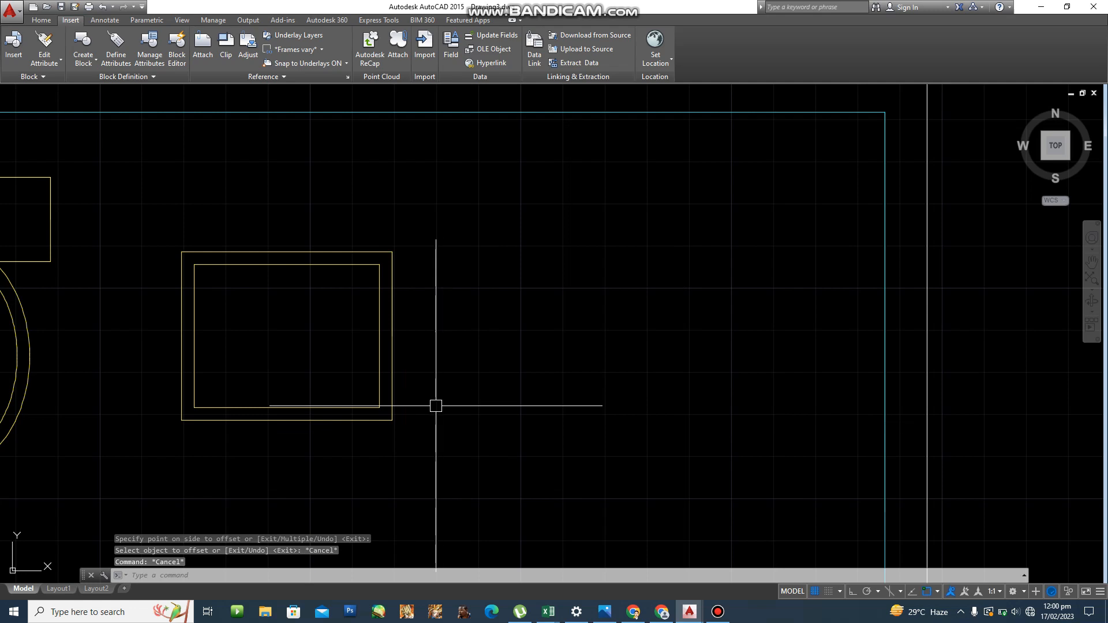
pyautogui.write('s')
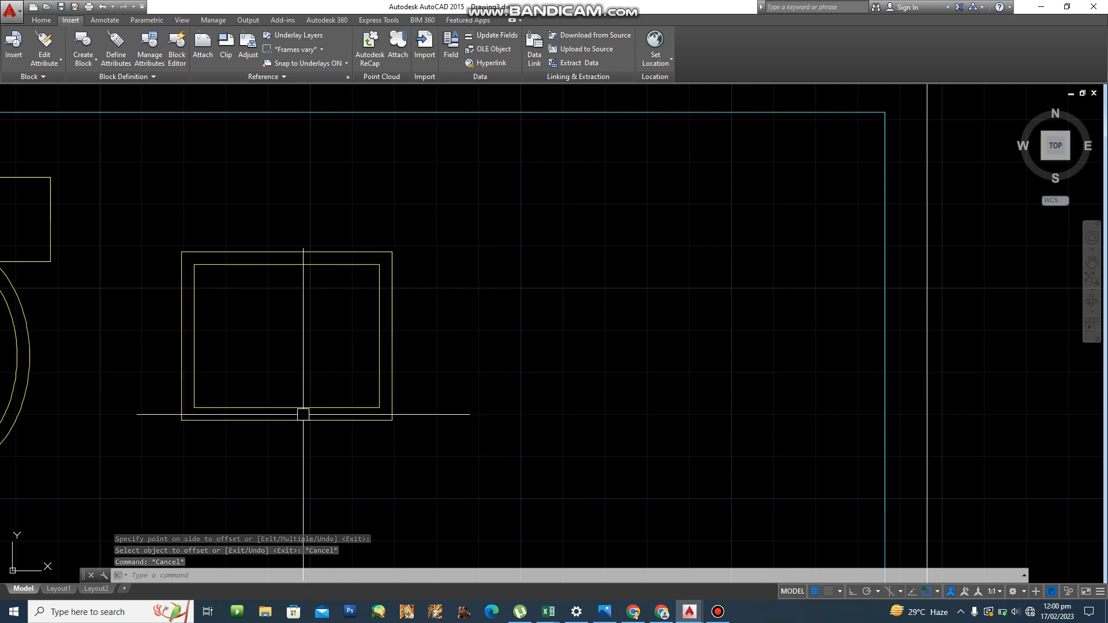
pyautogui.press('Return')
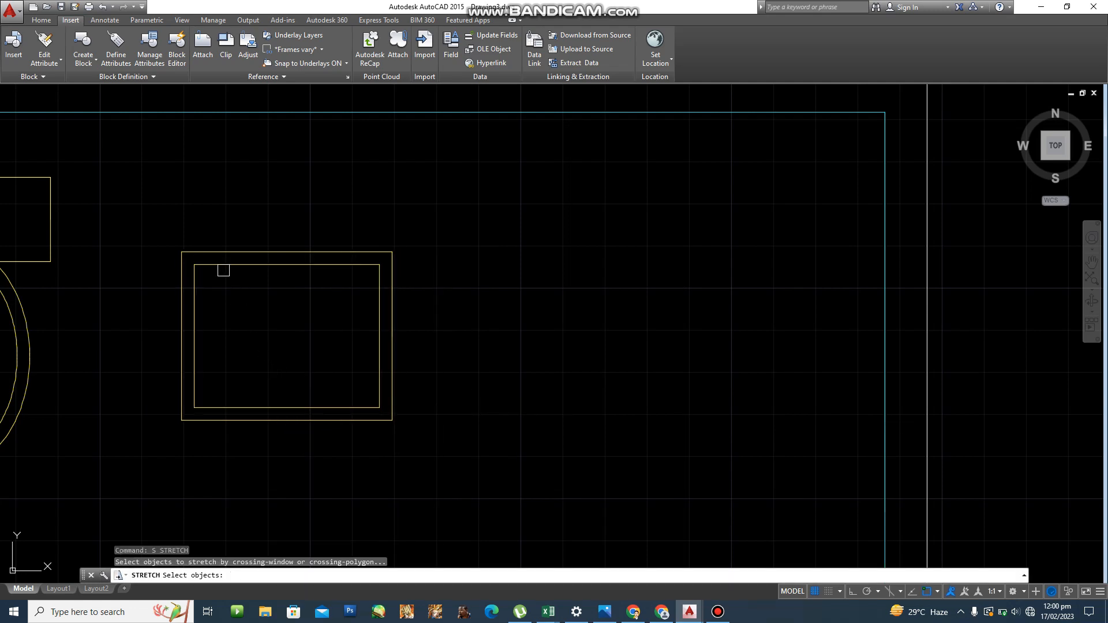
# Crossing-select the inner rectangle's top edge for stretching.
pyautogui.scroll(4, 223, 267)
pyautogui.click(135, 247)
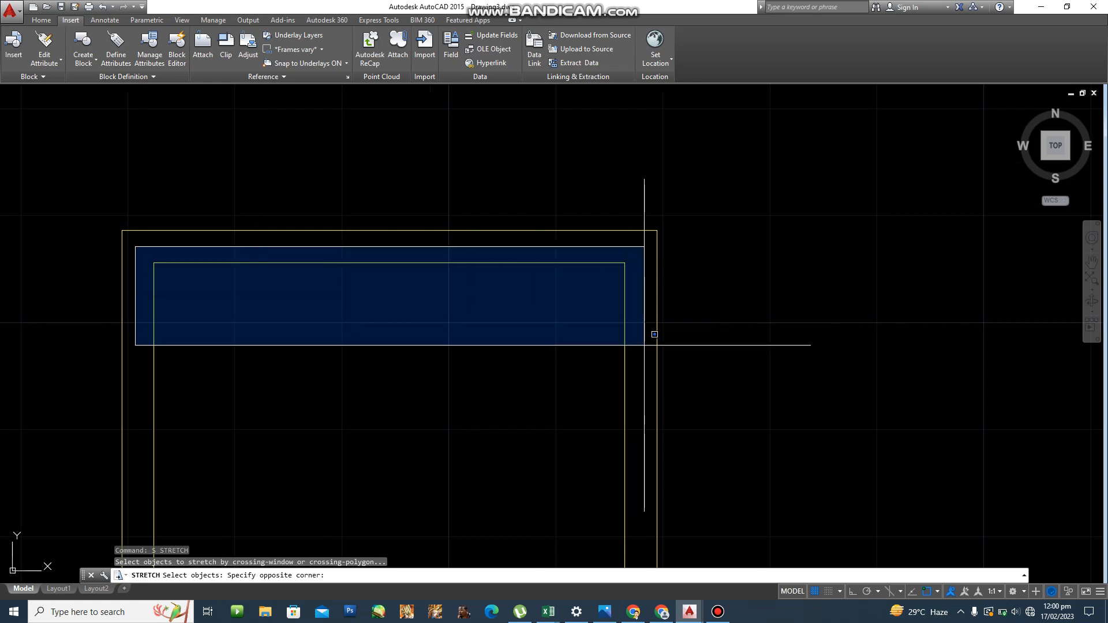
pyautogui.click(648, 341)
pyautogui.click(644, 314)
pyautogui.click(136, 245)
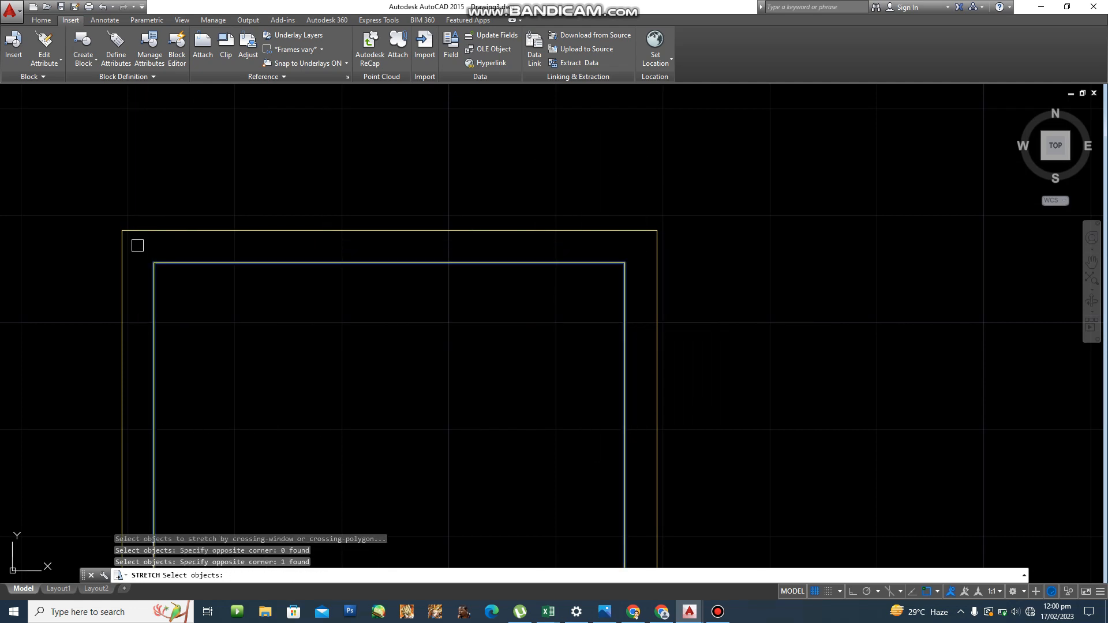
pyautogui.press('Return')
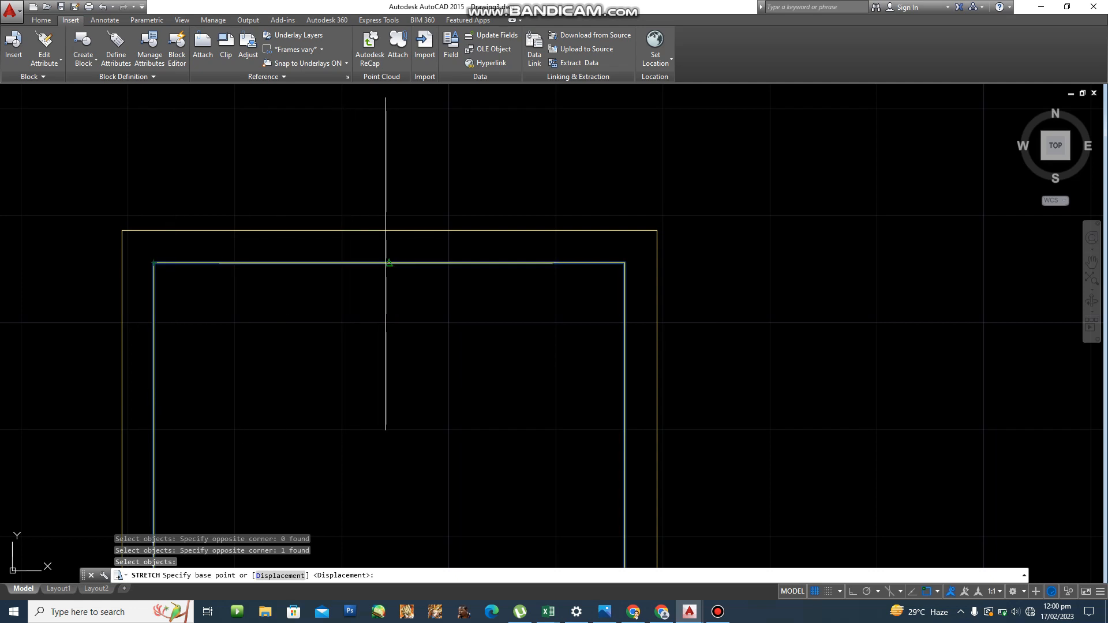
# Stretch the inner top edge 4 units down from its midpoint.
pyautogui.click(387, 262)
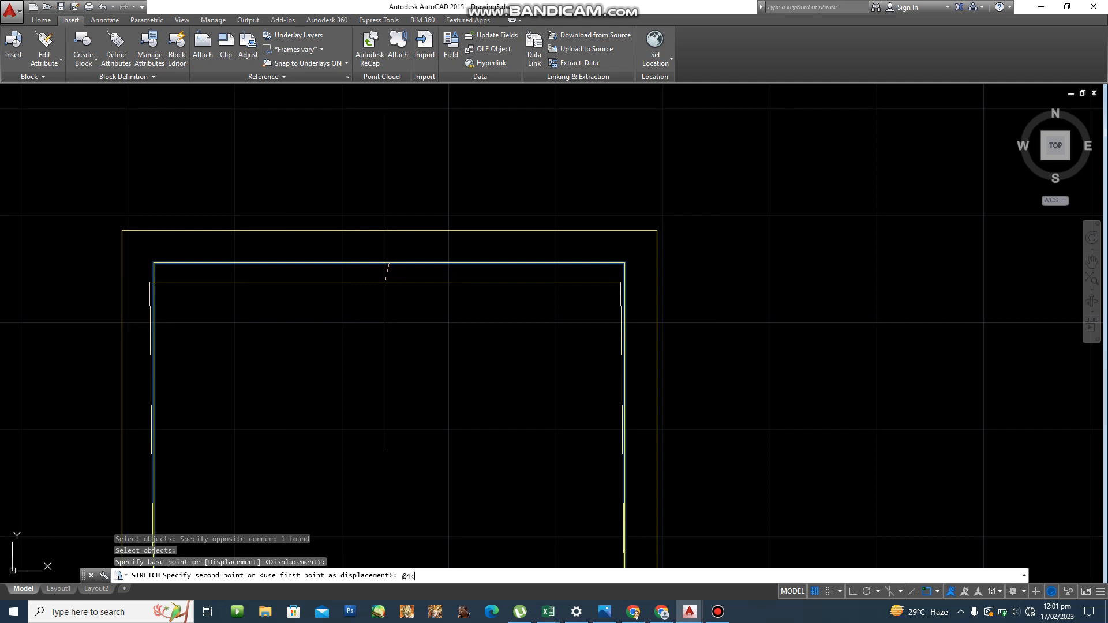
pyautogui.write('70')
pyautogui.press('Return')
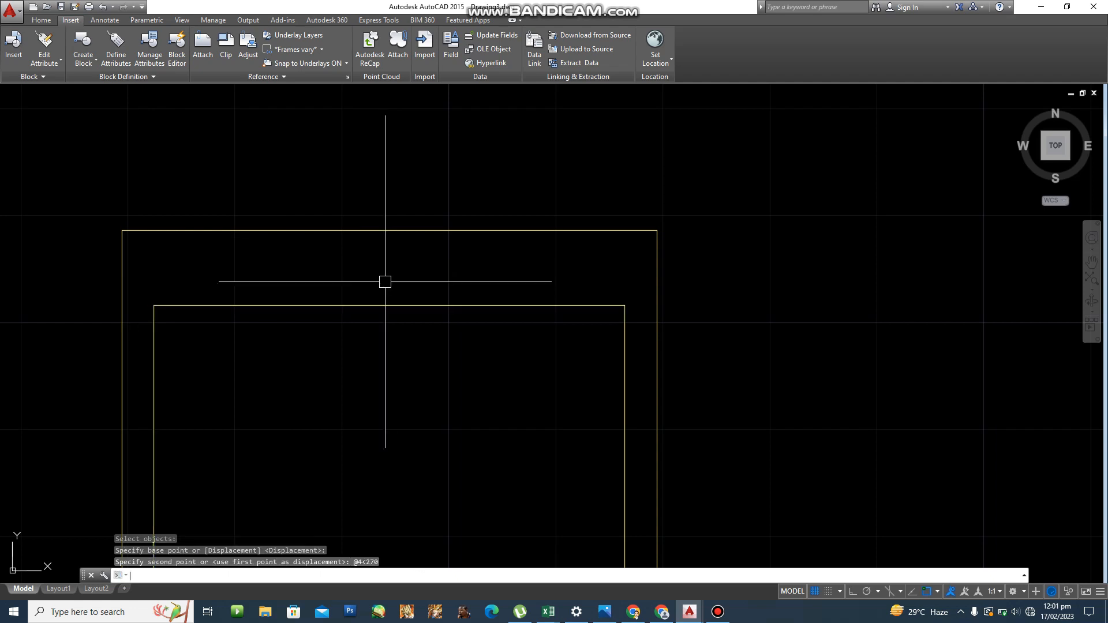
pyautogui.scroll(2, 651, 360)
pyautogui.moveTo(652, 360); pyautogui.dragTo(502, 353, button='middle')
pyautogui.scroll(4, 462, 337)
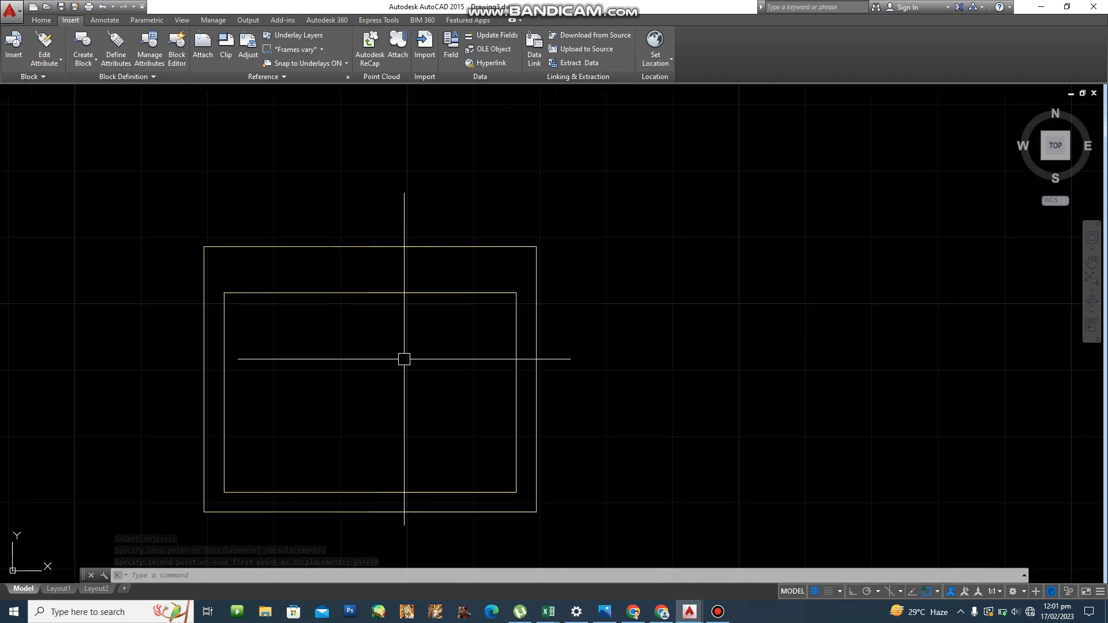
pyautogui.write('f')
pyautogui.press('Return')
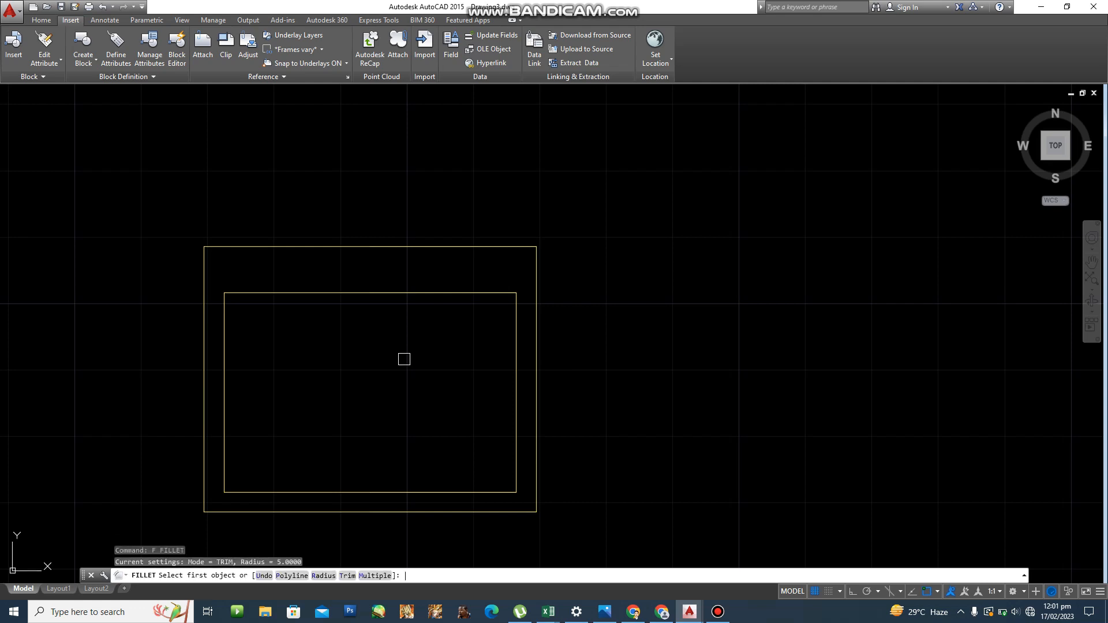
# Fillet the inner rectangle's lower-left and lower-right corners with radius 3.
pyautogui.write('r')
pyautogui.press('Return')
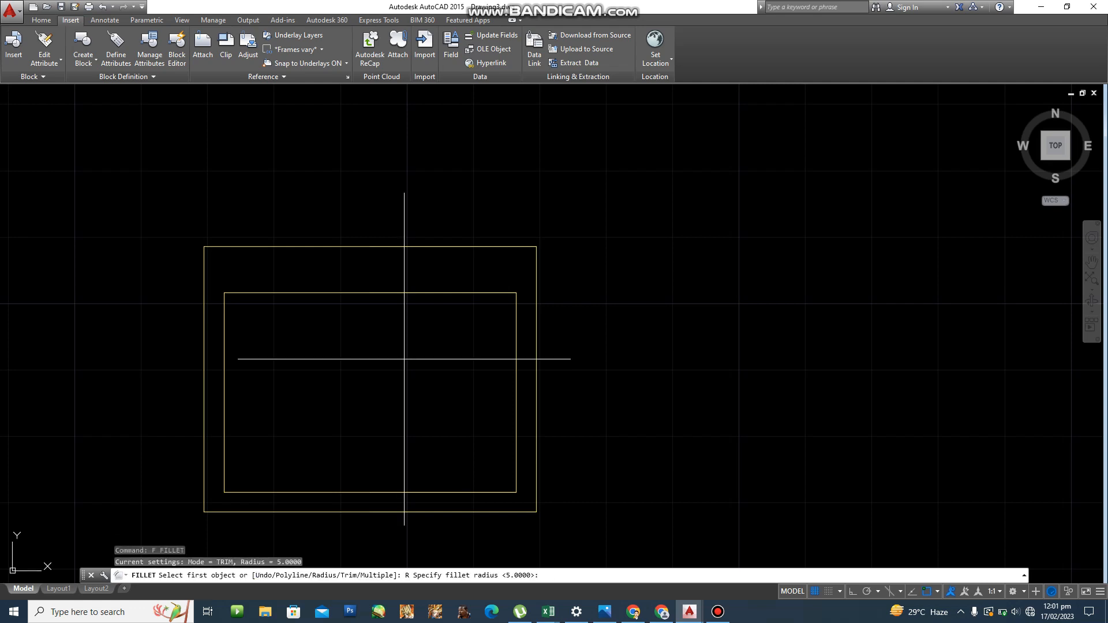
pyautogui.write('3')
pyautogui.press('Return')
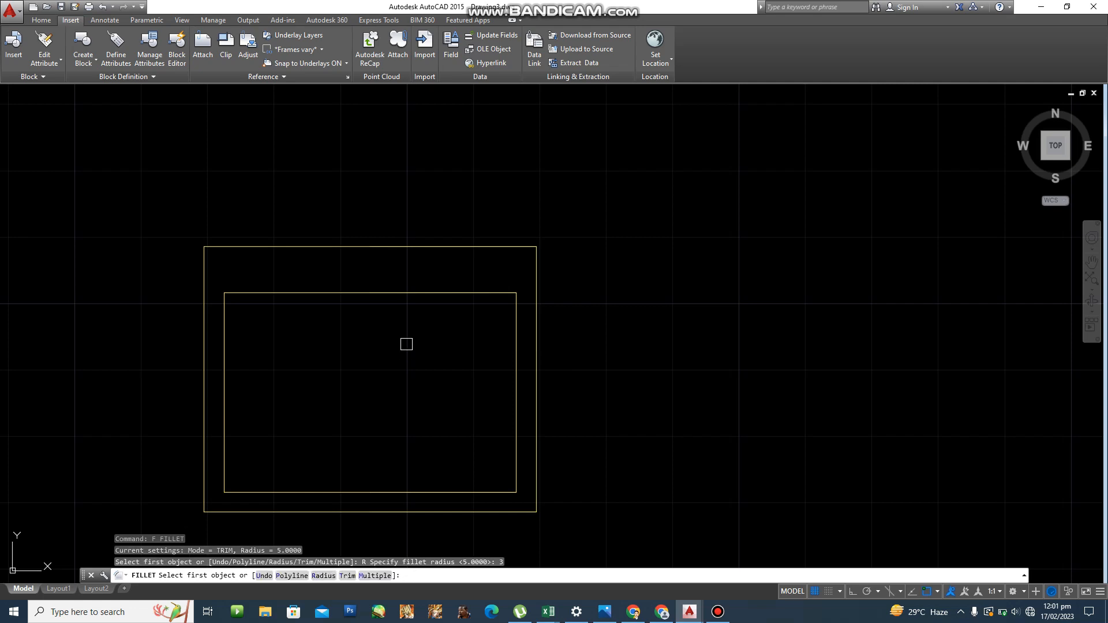
pyautogui.scroll(2, 277, 502)
pyautogui.scroll(1, 255, 488)
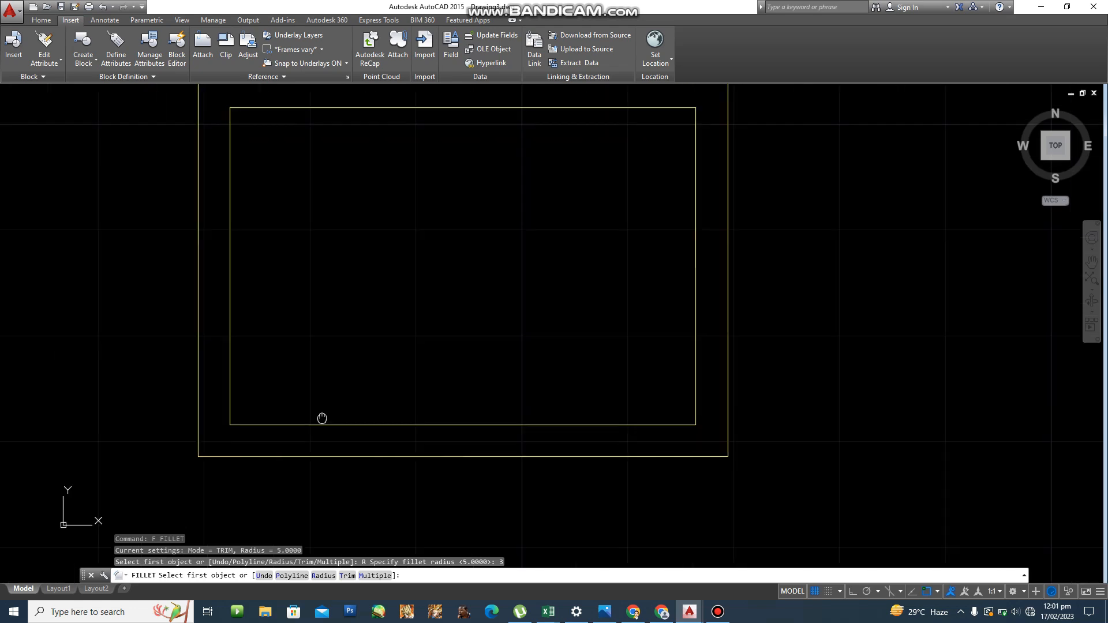
pyautogui.click(251, 423)
pyautogui.click(228, 397)
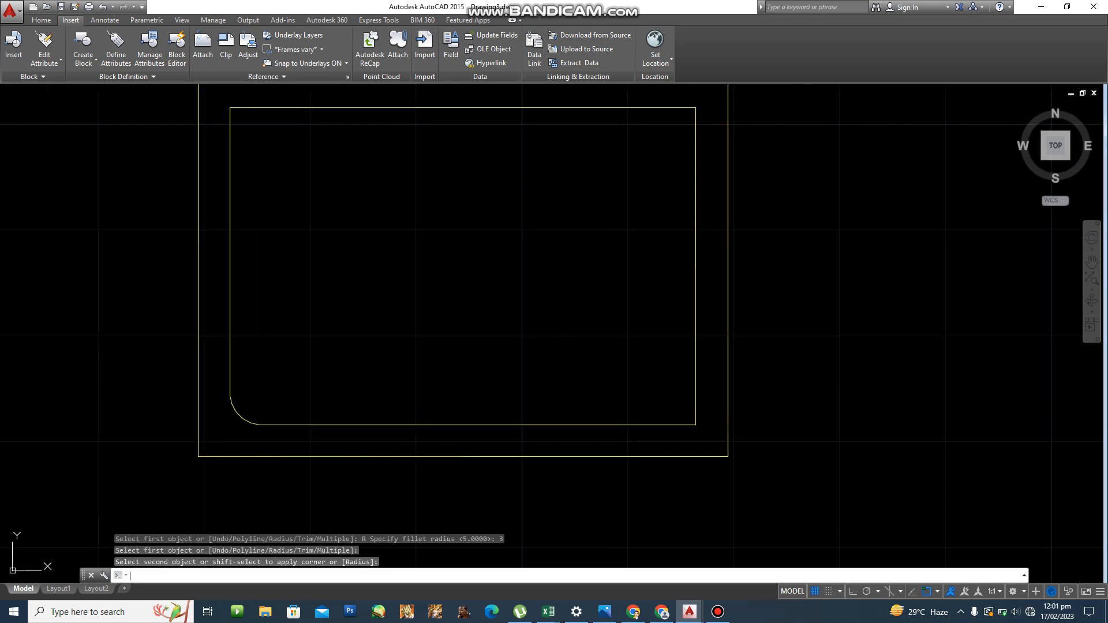
pyautogui.press('Return')
pyautogui.click(681, 420)
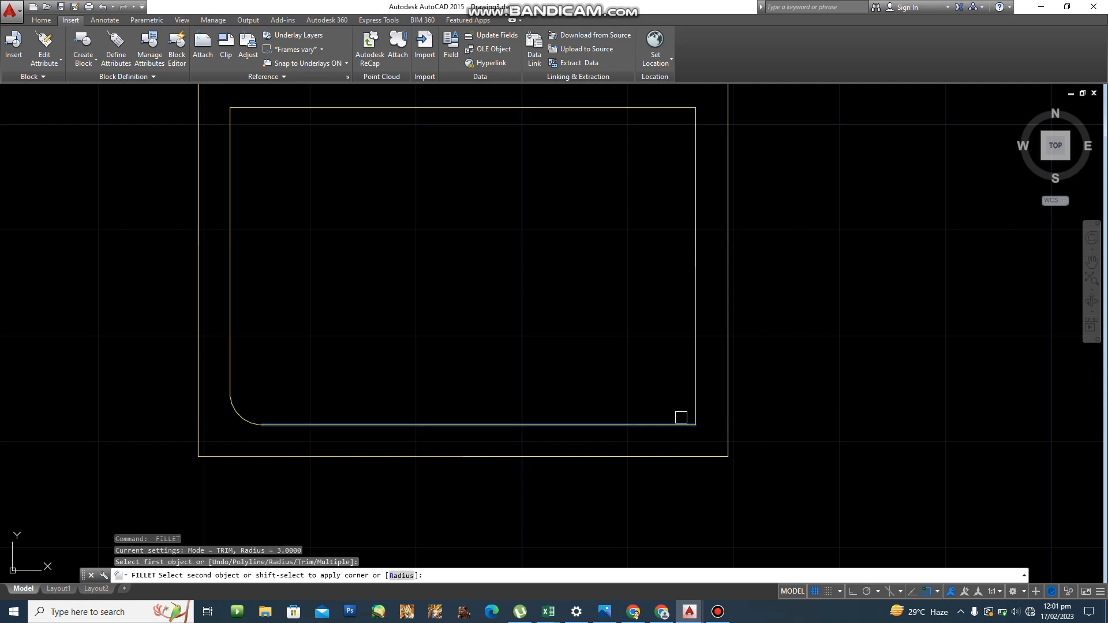
pyautogui.click(697, 380)
pyautogui.scroll(-2, 698, 379)
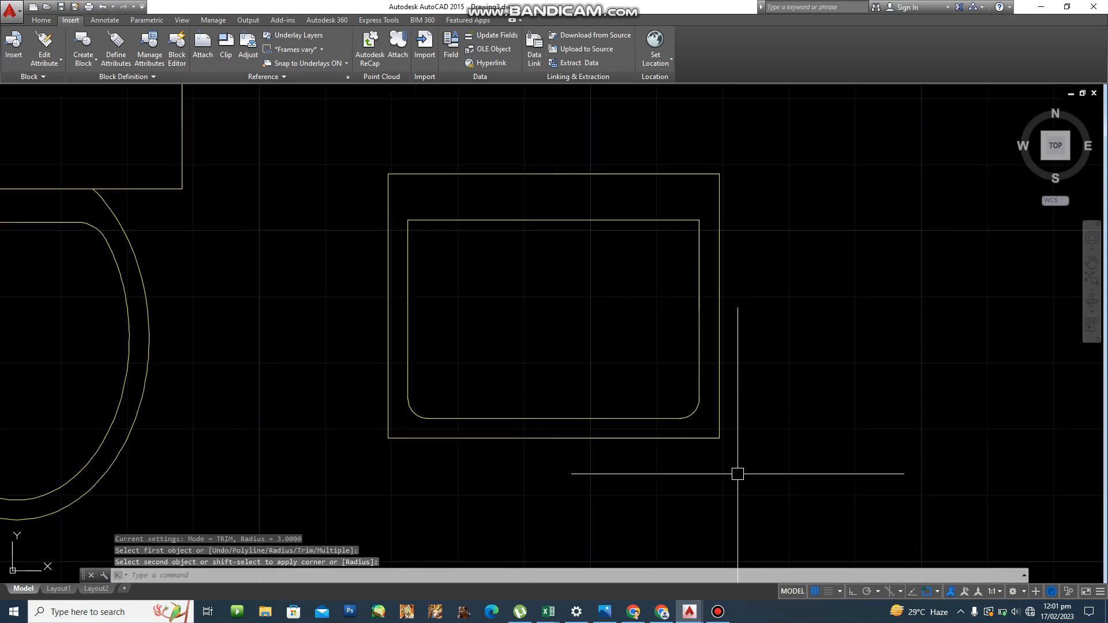
# Fillet the outer outline's bottom-left corner with a mistaken radius of 60.
pyautogui.scroll(3, 459, 438)
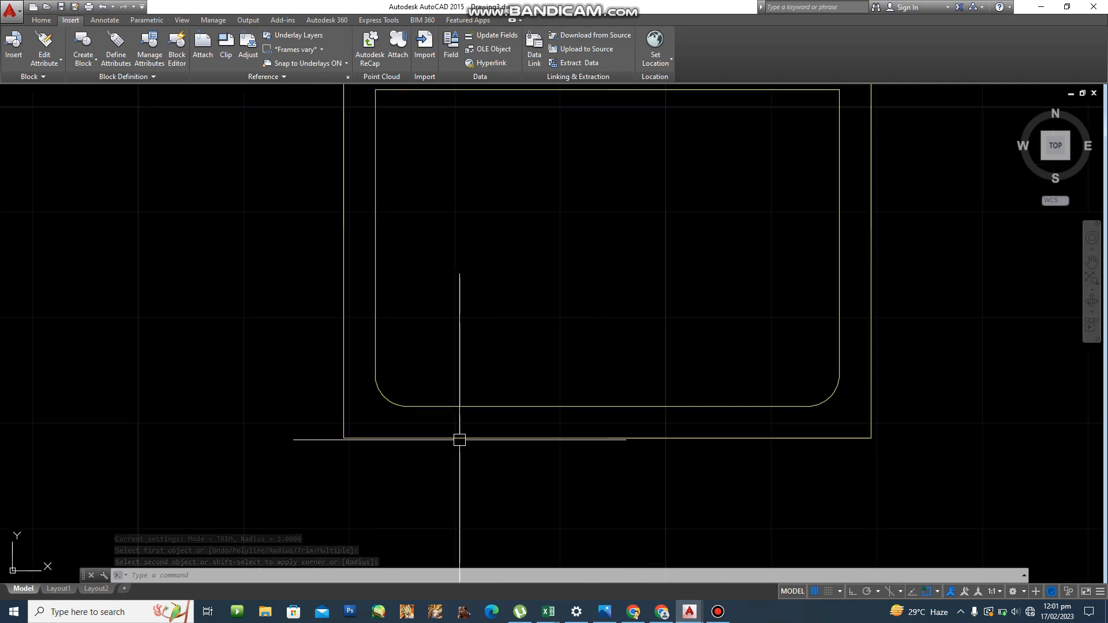
pyautogui.write('f')
pyautogui.press('Return')
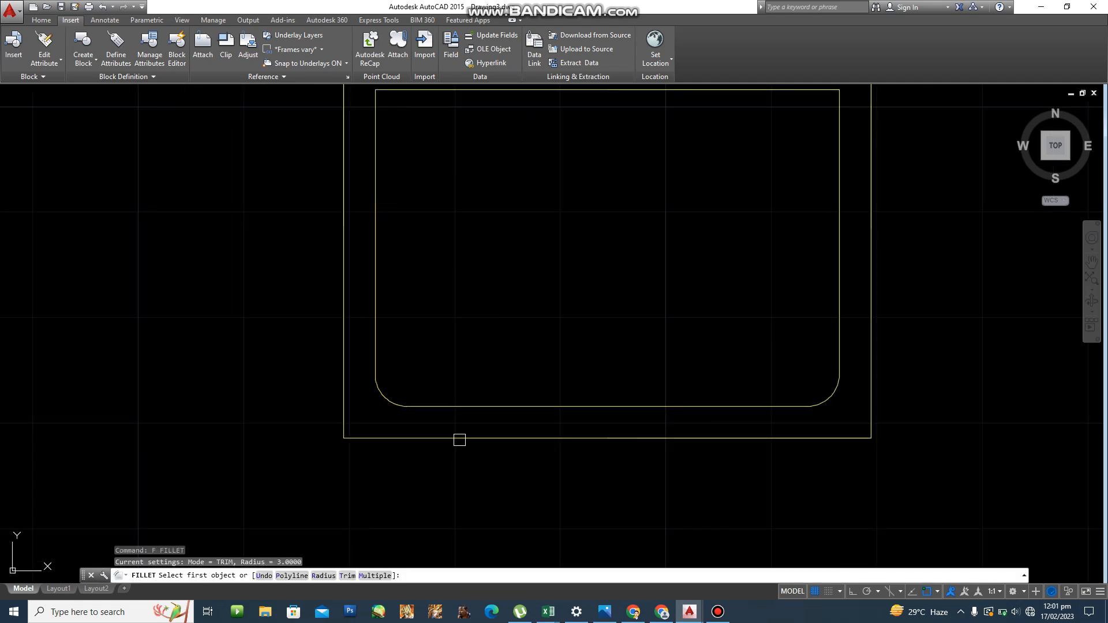
pyautogui.write('r')
pyautogui.press('Return')
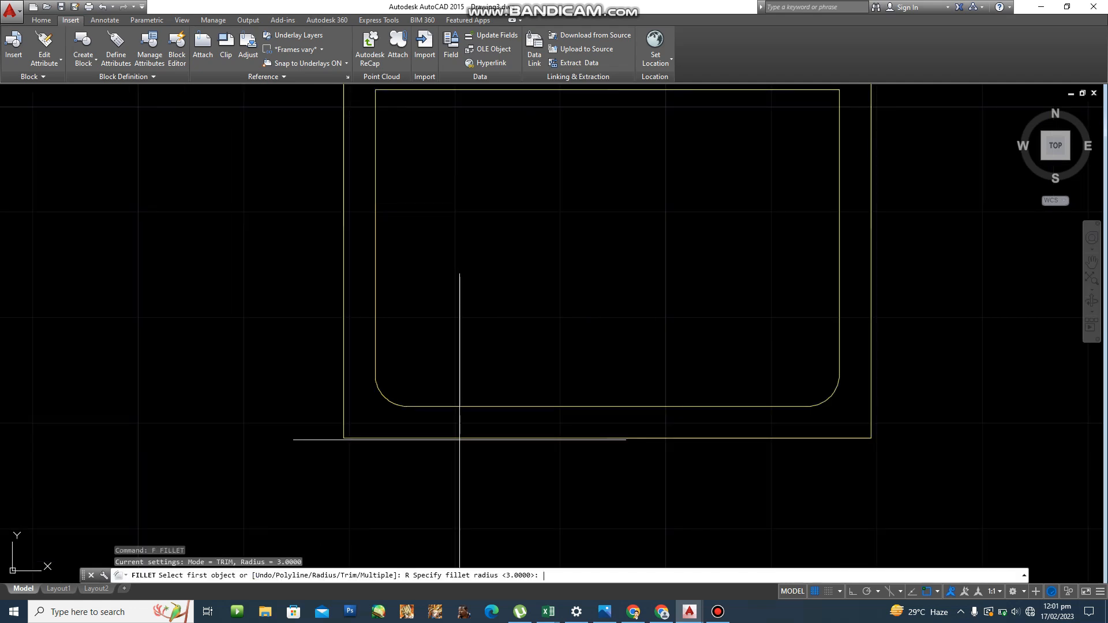
pyautogui.write('60')
pyautogui.press('Return')
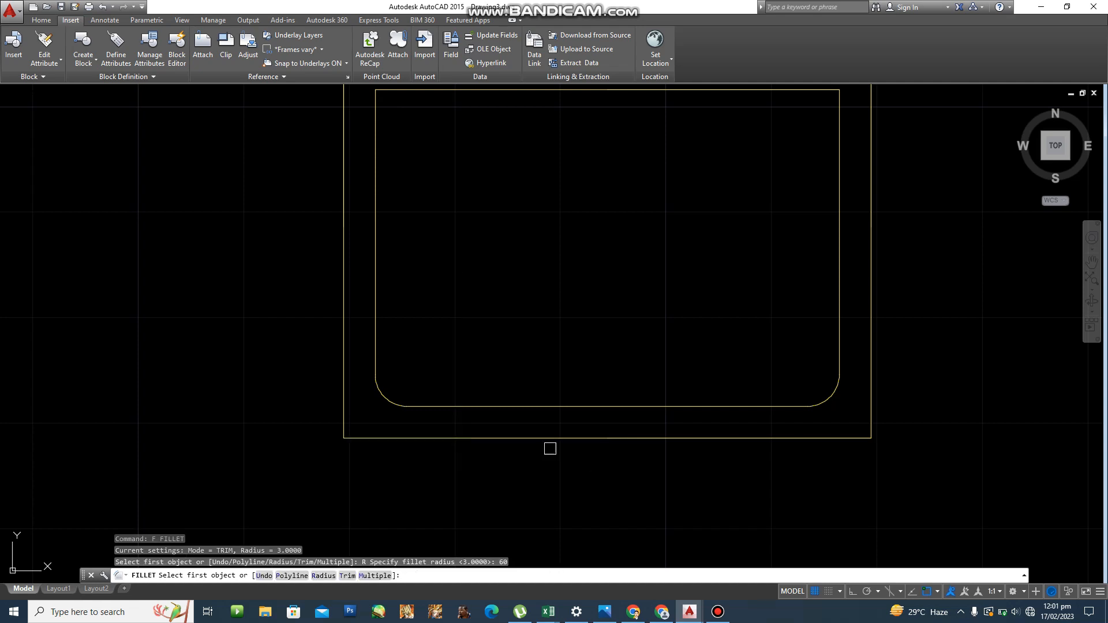
pyautogui.click(355, 432)
pyautogui.click(342, 396)
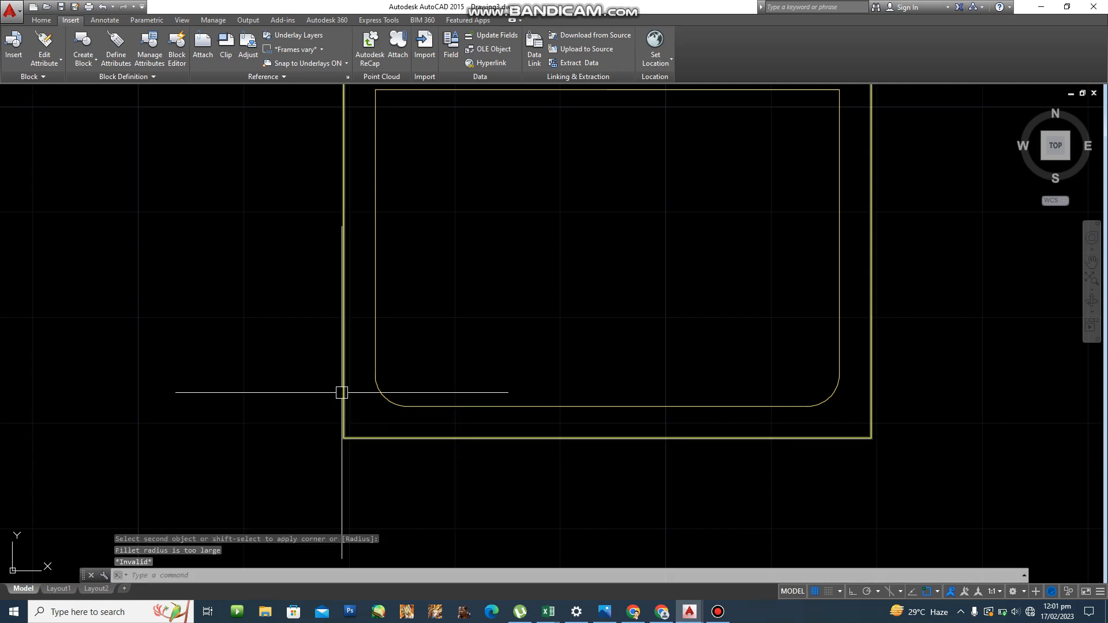
# Restart the fillet with radius 60 again, then cancel it.
pyautogui.write('f')
pyautogui.press('Return')
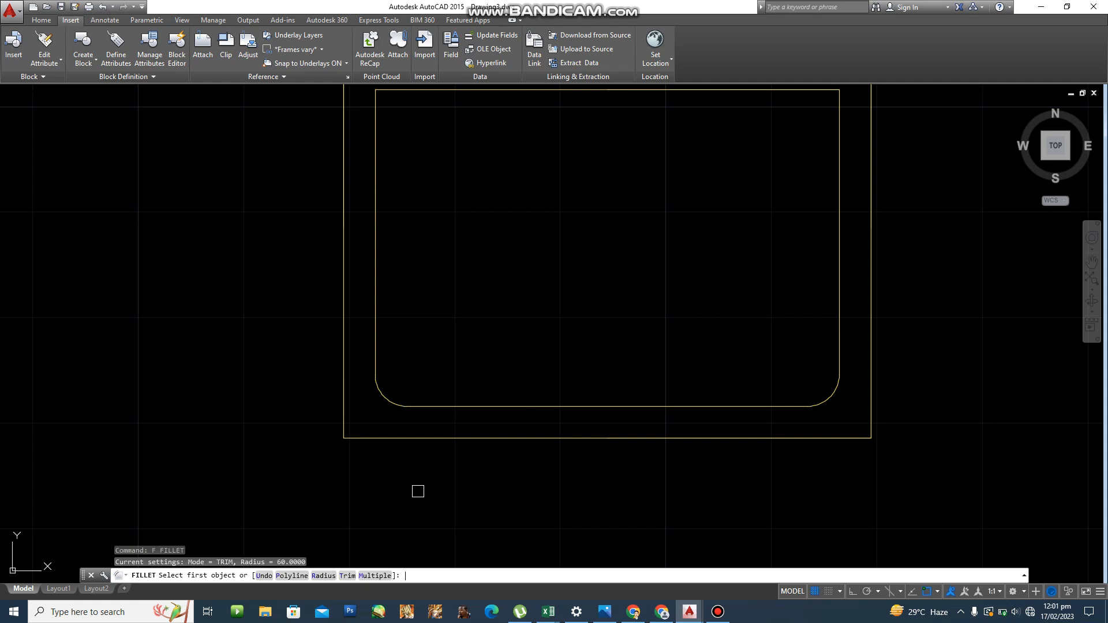
pyautogui.write('r')
pyautogui.press('Return')
pyautogui.write('60')
pyautogui.press('Return')
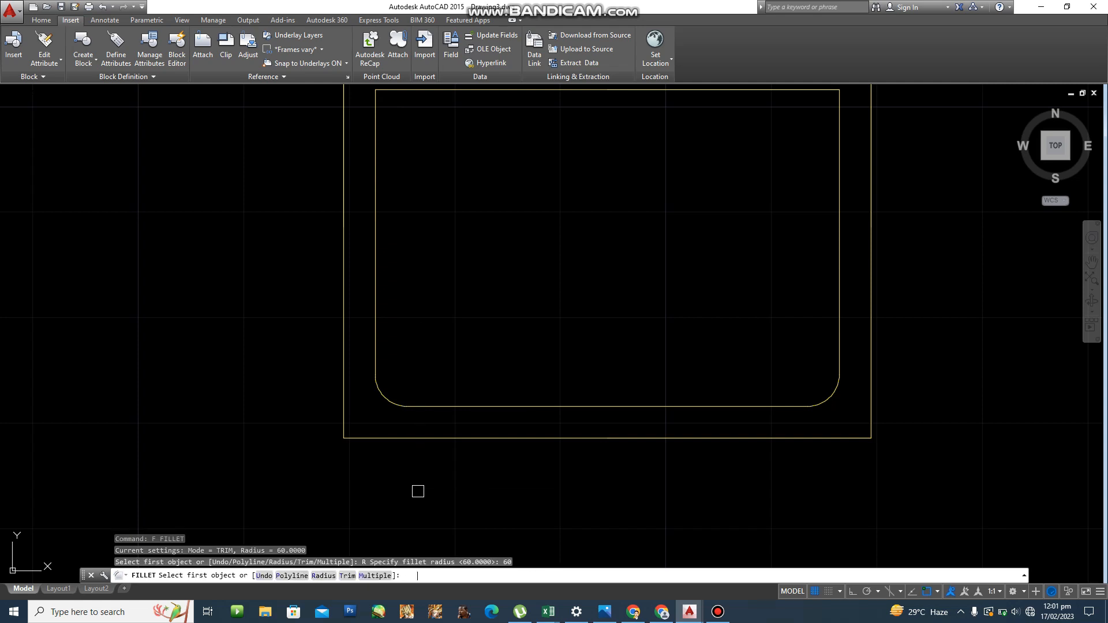
pyautogui.press('Escape')
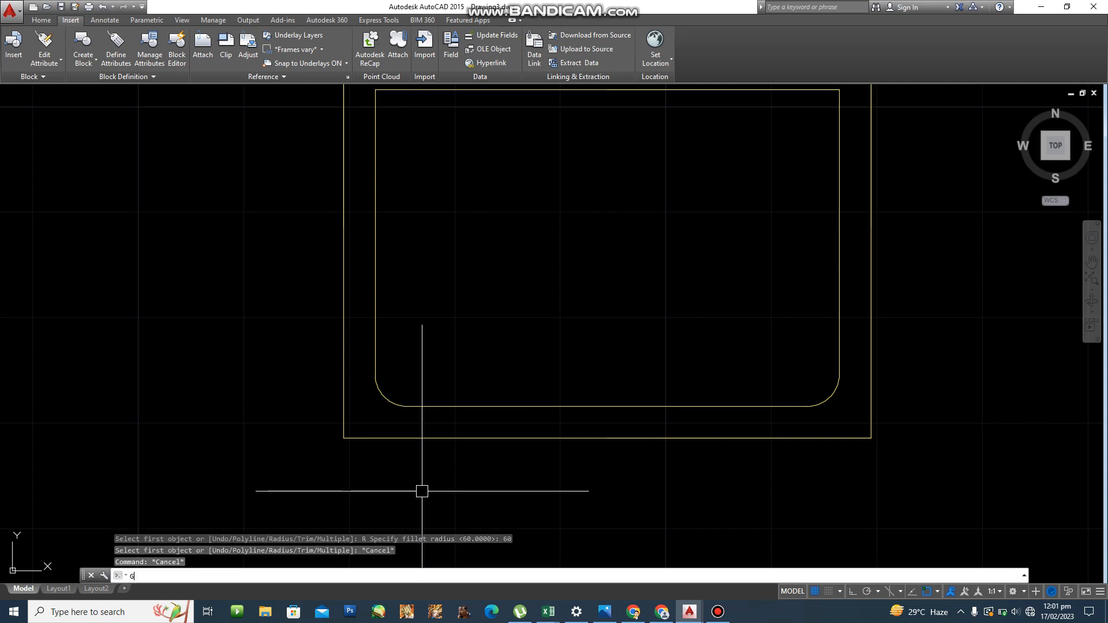
# Fillet the outer outline's bottom-left corner with radius 6.
pyautogui.write('f')
pyautogui.press('Return')
pyautogui.write('r')
pyautogui.press('Return')
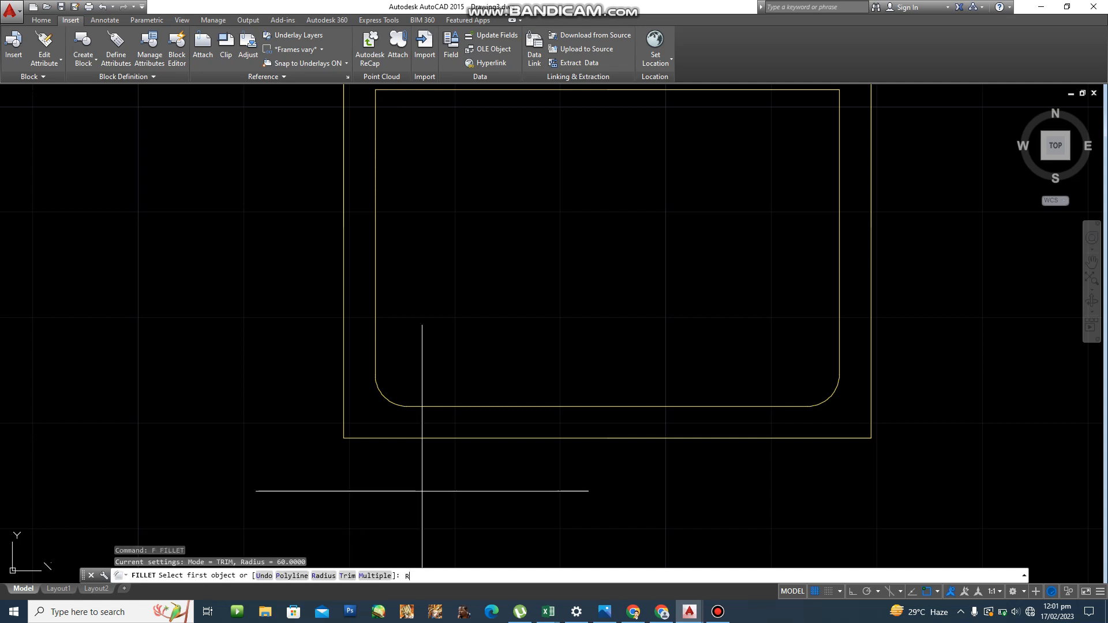
pyautogui.write('6')
pyautogui.press('Return')
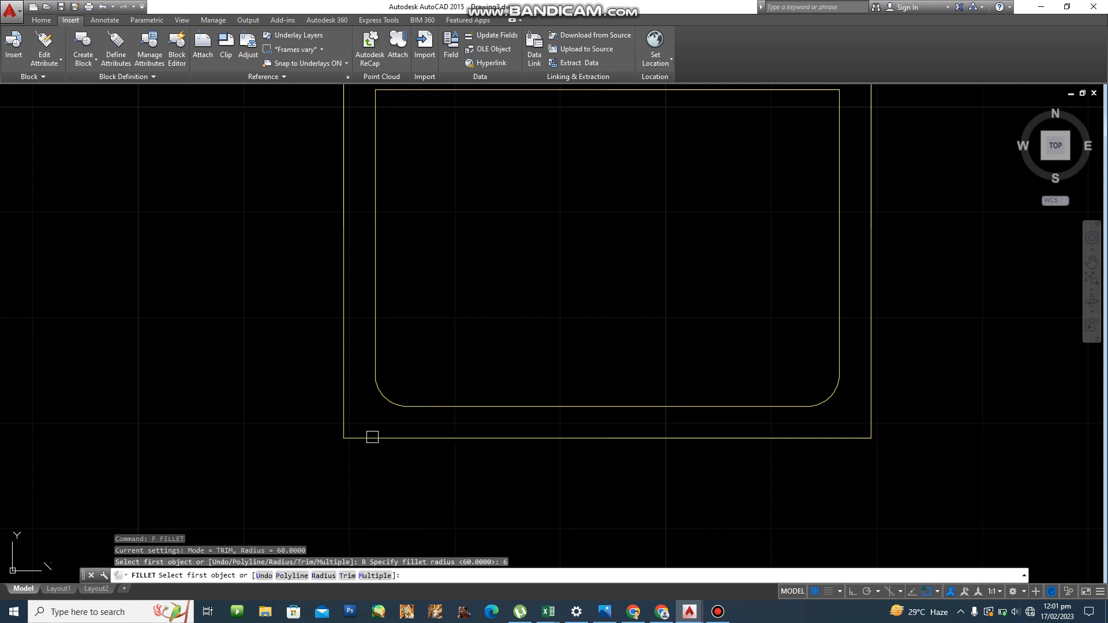
pyautogui.click(368, 438)
pyautogui.click(343, 413)
# Round the outer outline's bottom-right corner with the same 6-unit radius.
pyautogui.press('Return')
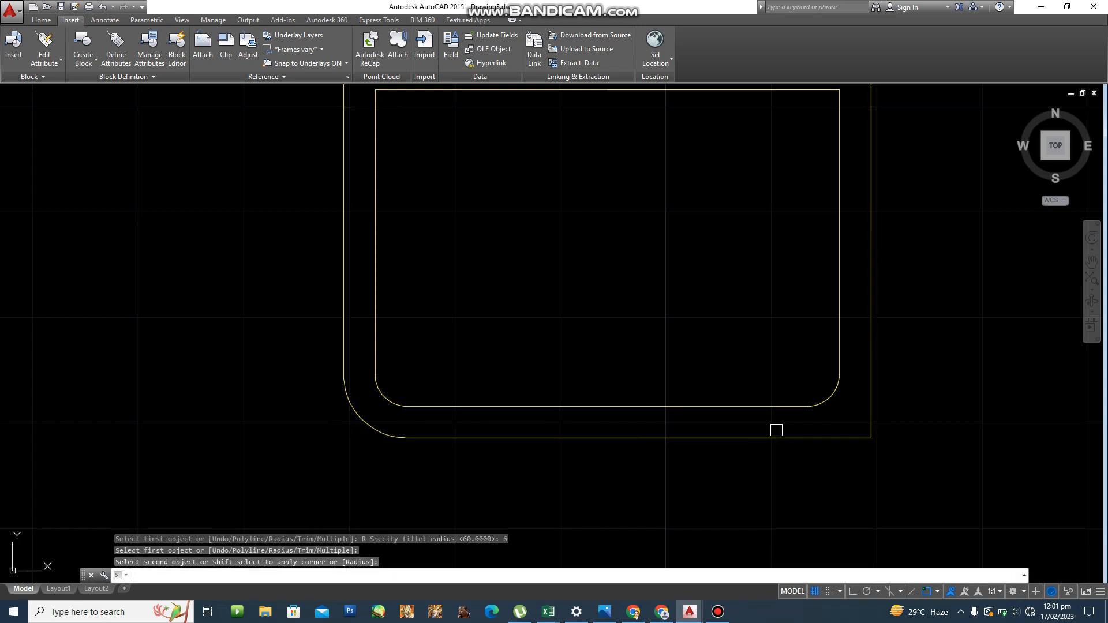
pyautogui.click(786, 438)
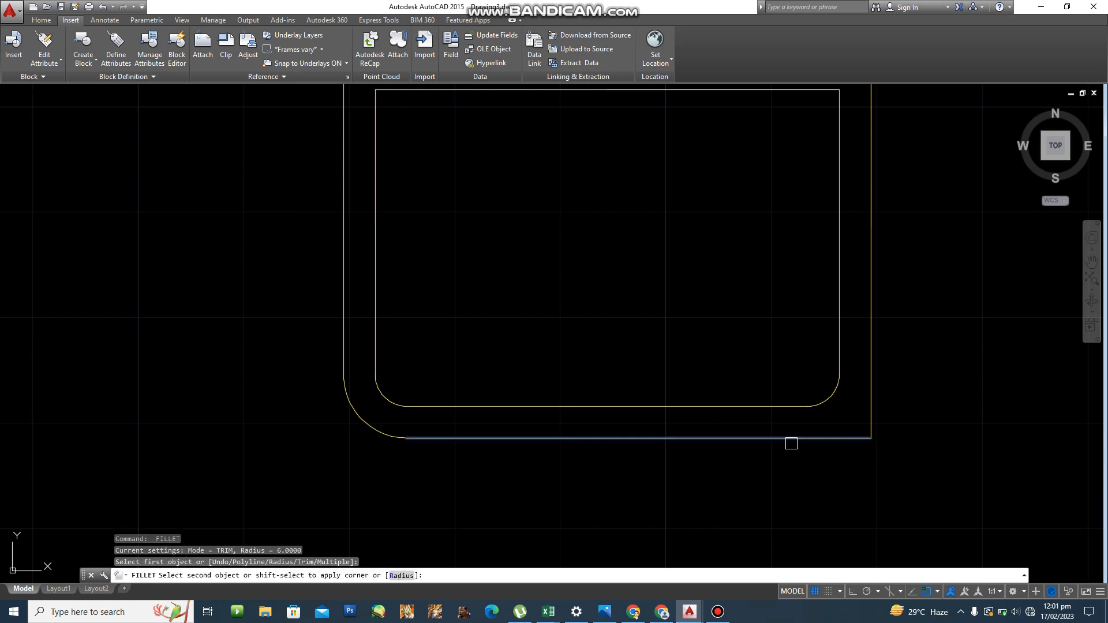
pyautogui.click(866, 364)
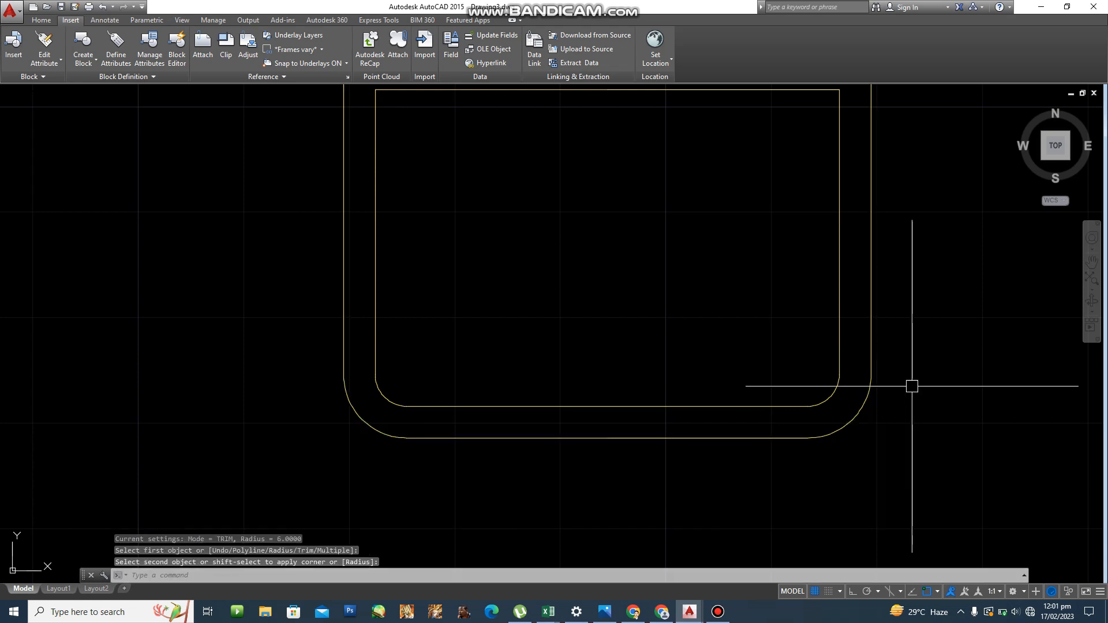
pyautogui.press('Return')
pyautogui.scroll(-6, 911, 385)
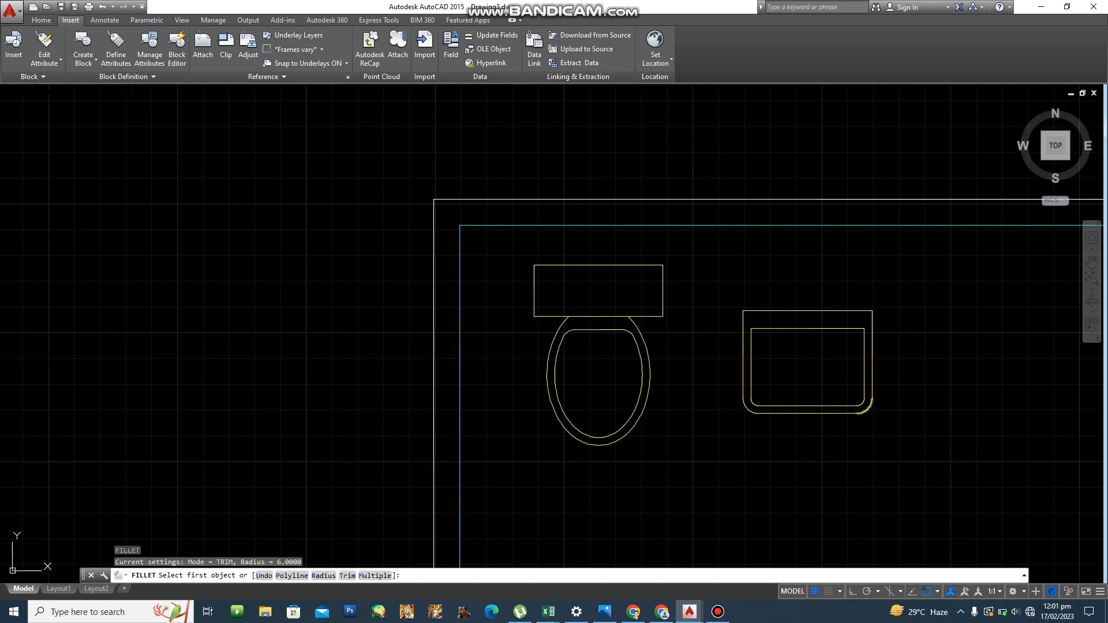
pyautogui.press('Escape')
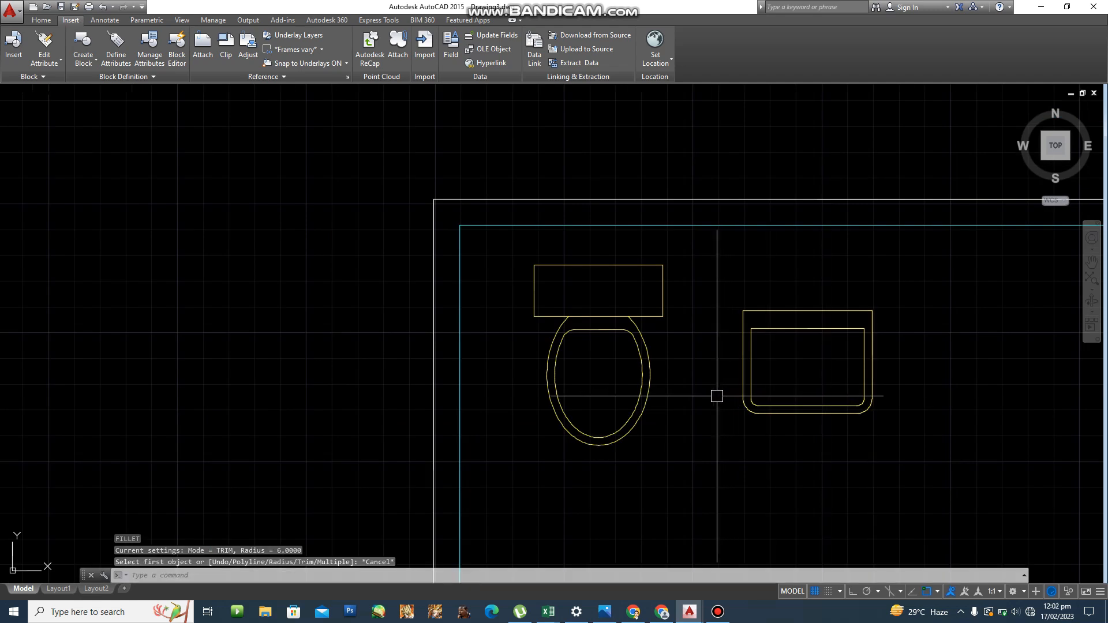
pyautogui.scroll(2, 758, 404)
pyautogui.moveTo(758, 402)
pyautogui.mouseDown(button='middle')
pyautogui.moveTo(654, 374)
pyautogui.moveTo(576, 312)
pyautogui.mouseUp(button='middle')
pyautogui.scroll(2, 576, 312)
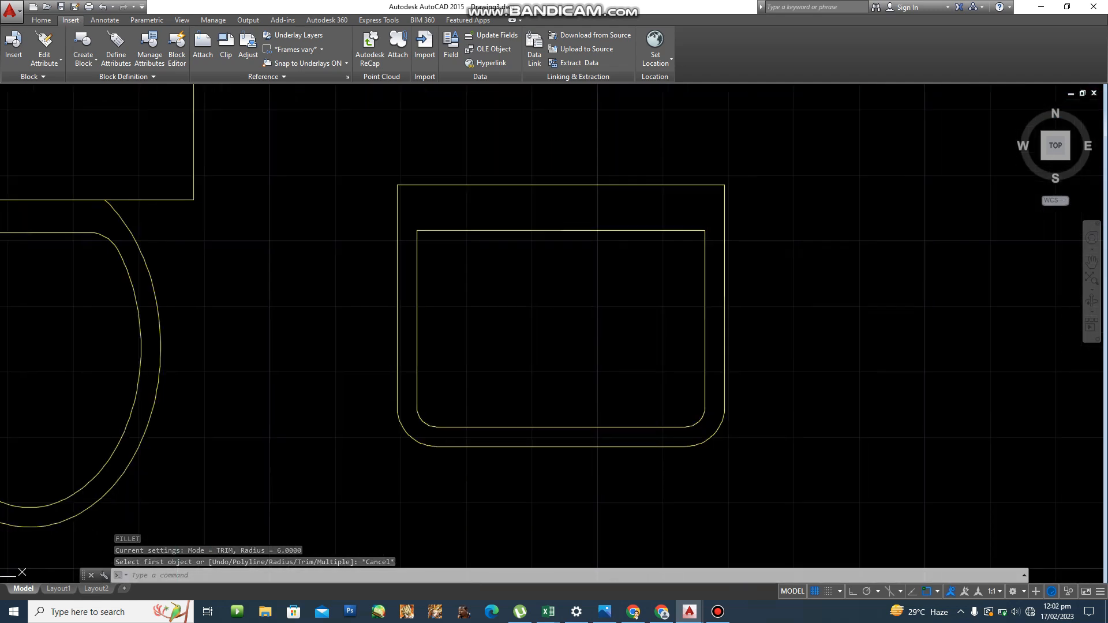
# Start a circle tracked from the basin's top edge, then cancel the misplaced attempt.
pyautogui.write('c')
pyautogui.press('Return')
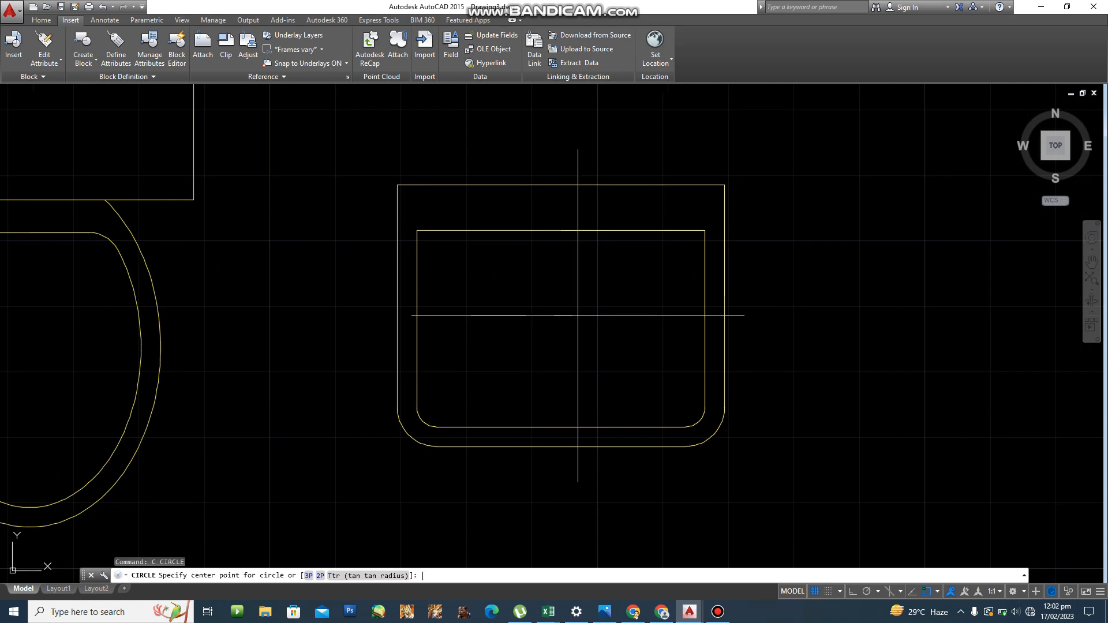
pyautogui.write('tt')
pyautogui.press('Return')
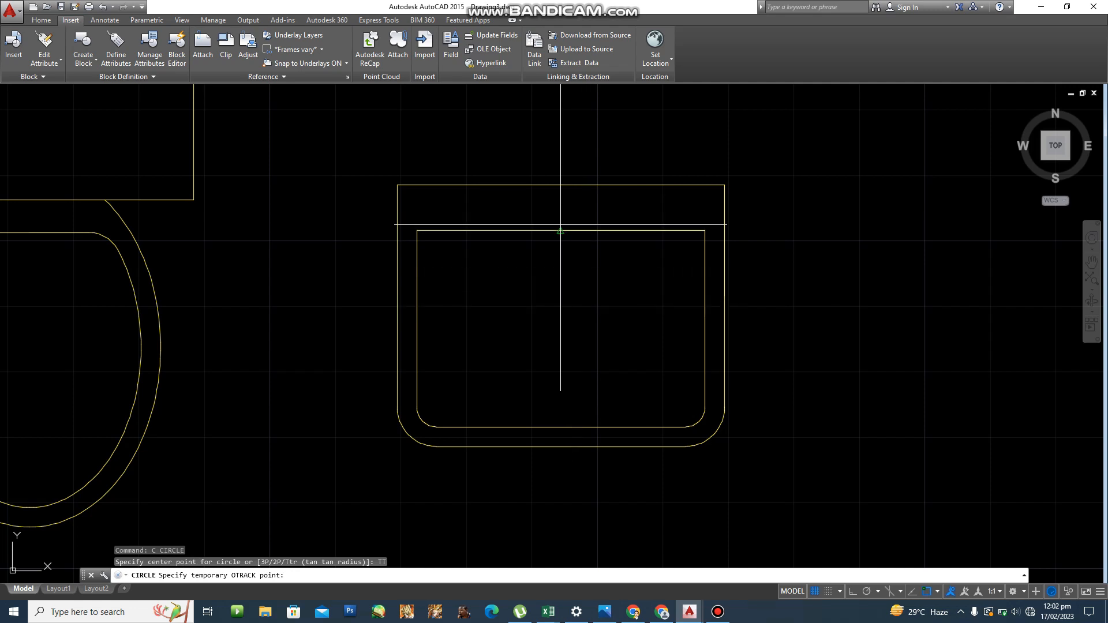
pyautogui.click(561, 225)
pyautogui.scroll(4, 557, 241)
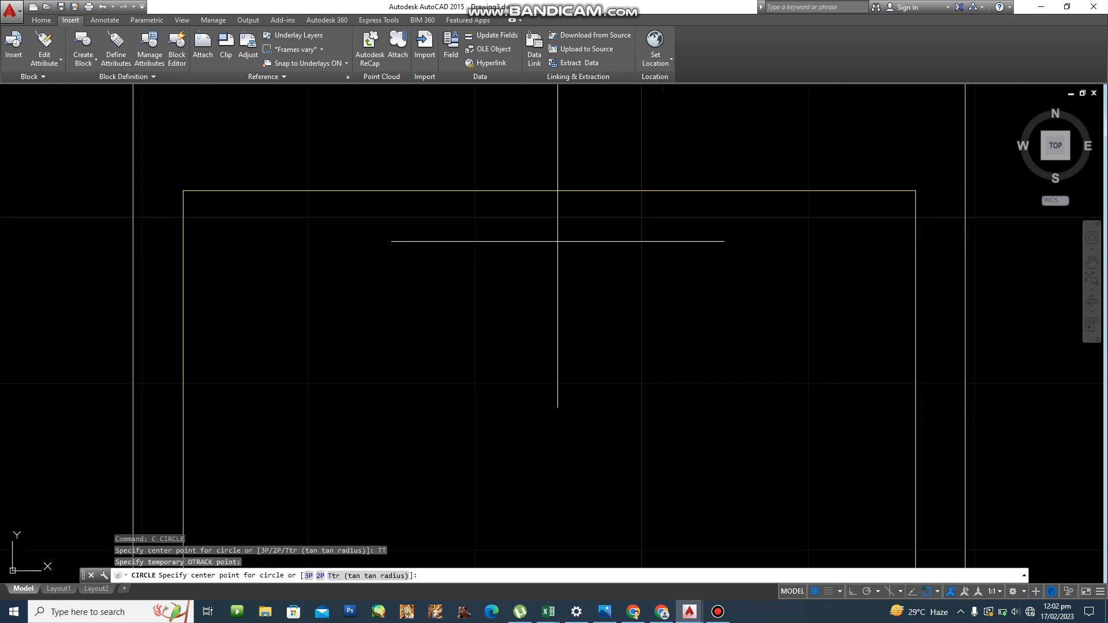
pyautogui.click(554, 190)
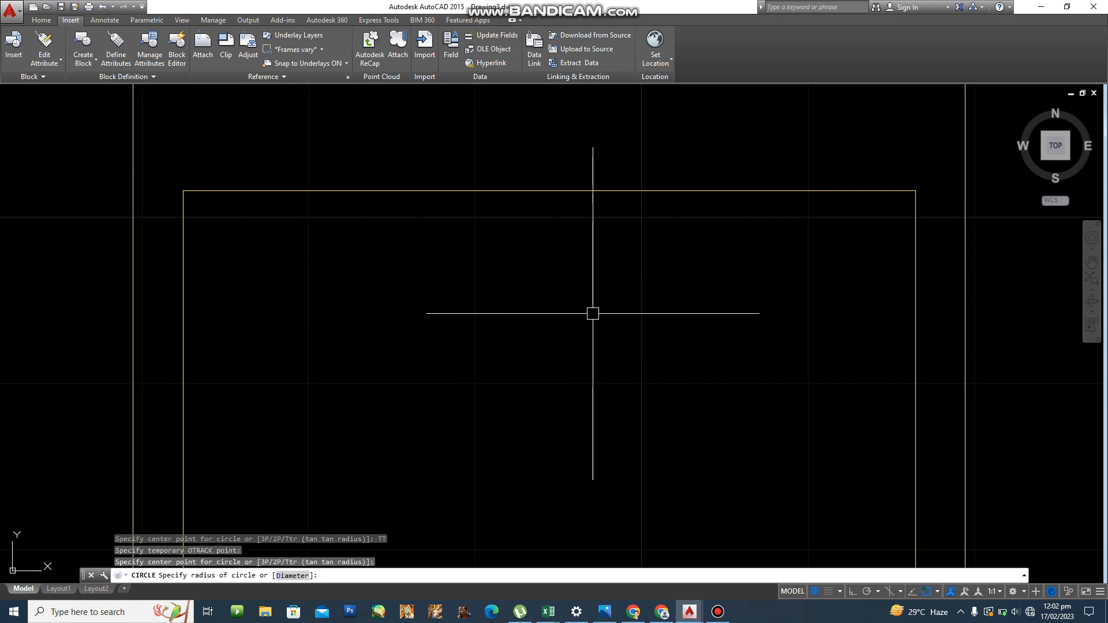
pyautogui.press('Escape')
pyautogui.press('Escape')
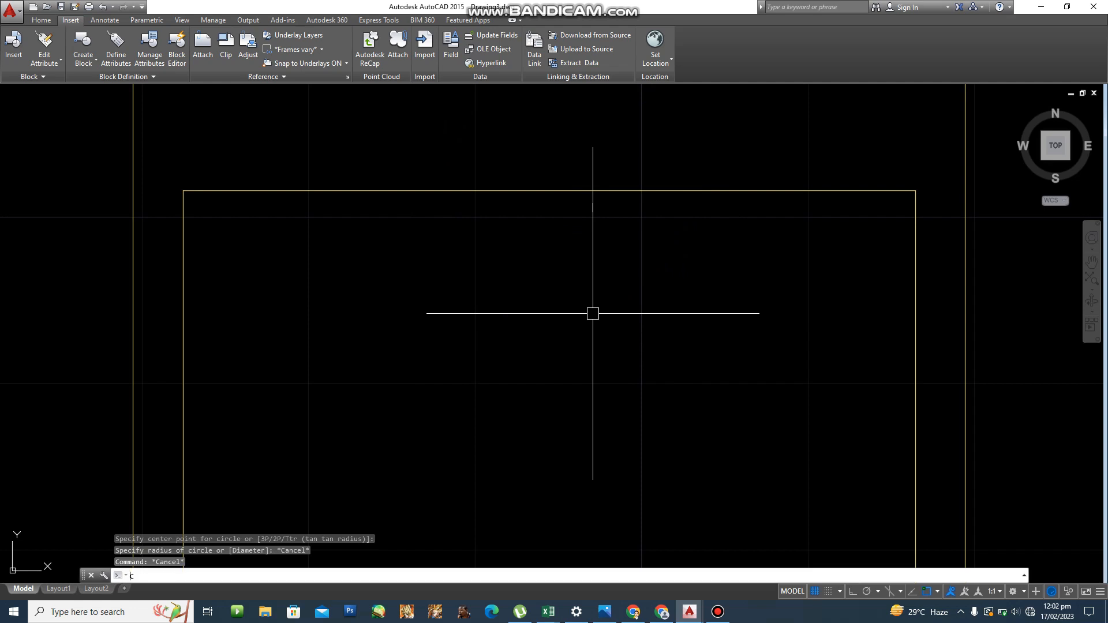
# Draw the radius-1.5 tap-hole circle 5 units below the basin top-edge midpoint.
pyautogui.write('c')
pyautogui.press('Return')
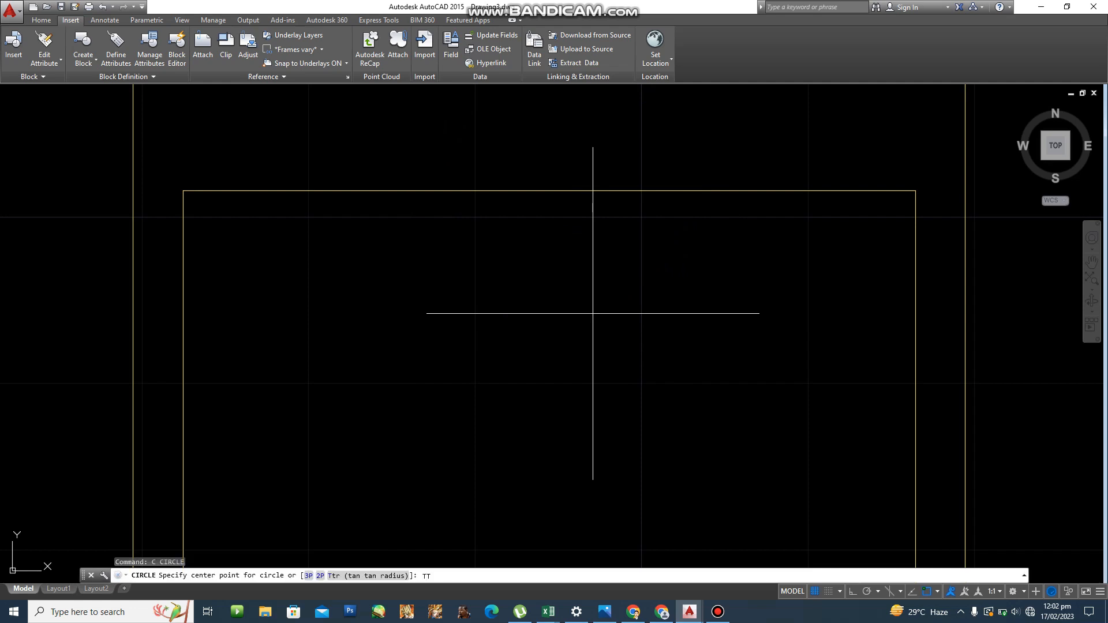
pyautogui.press('Return')
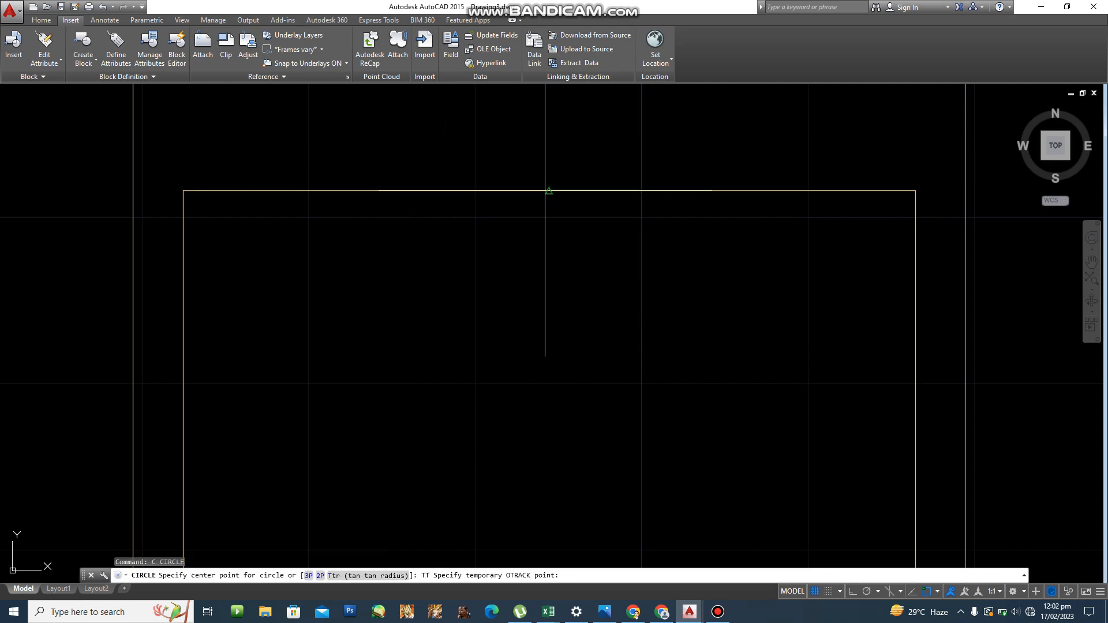
pyautogui.click(544, 190)
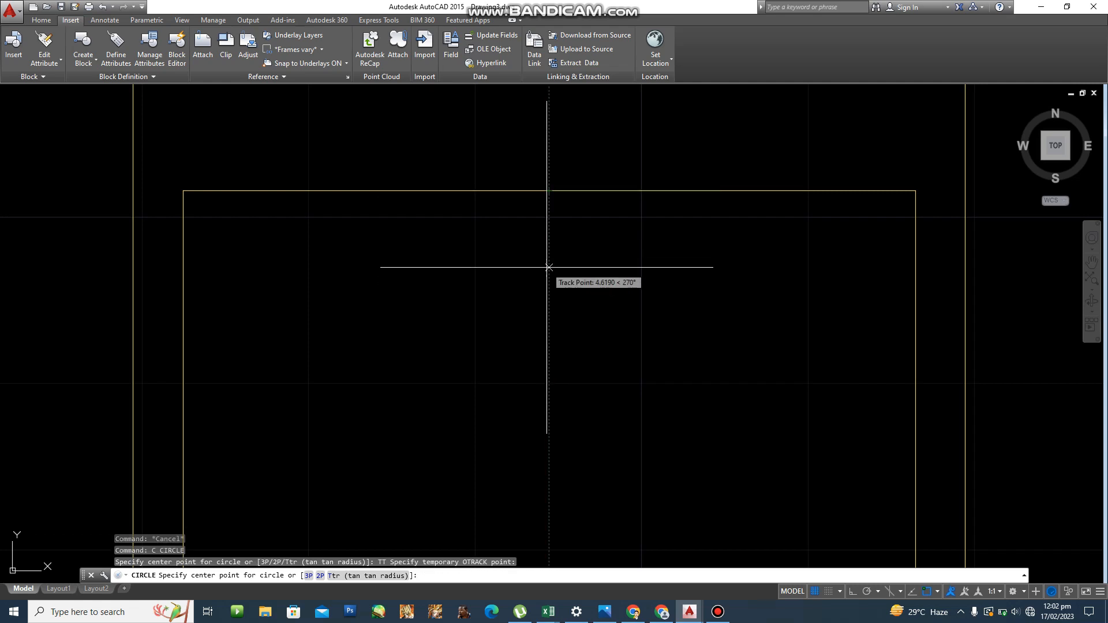
pyautogui.write('5')
pyautogui.press('Return')
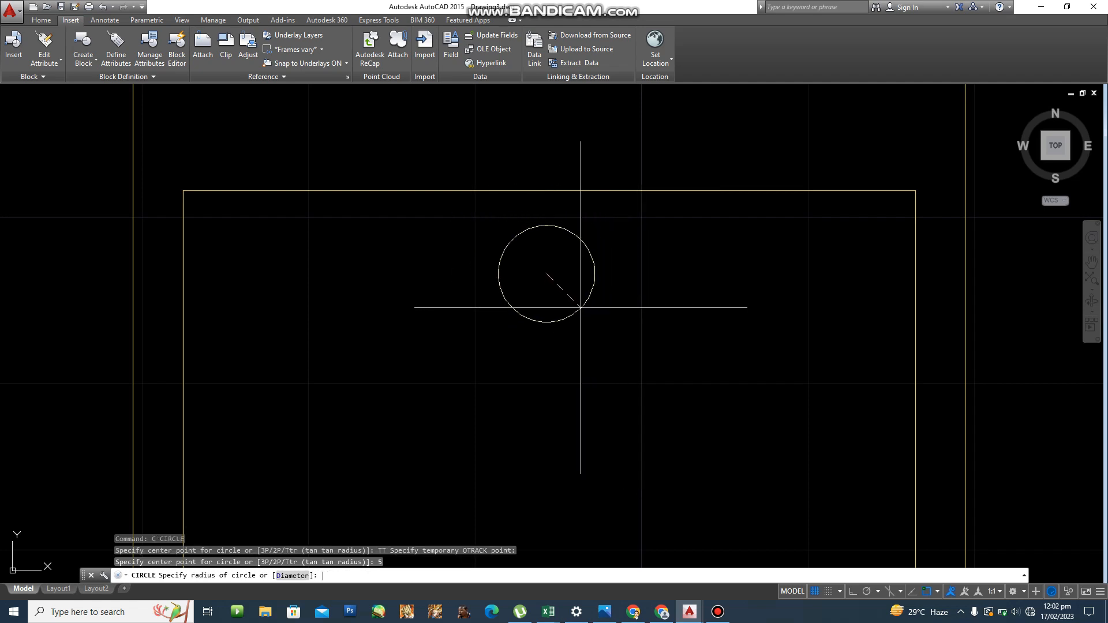
pyautogui.write('1.5')
pyautogui.press('Return')
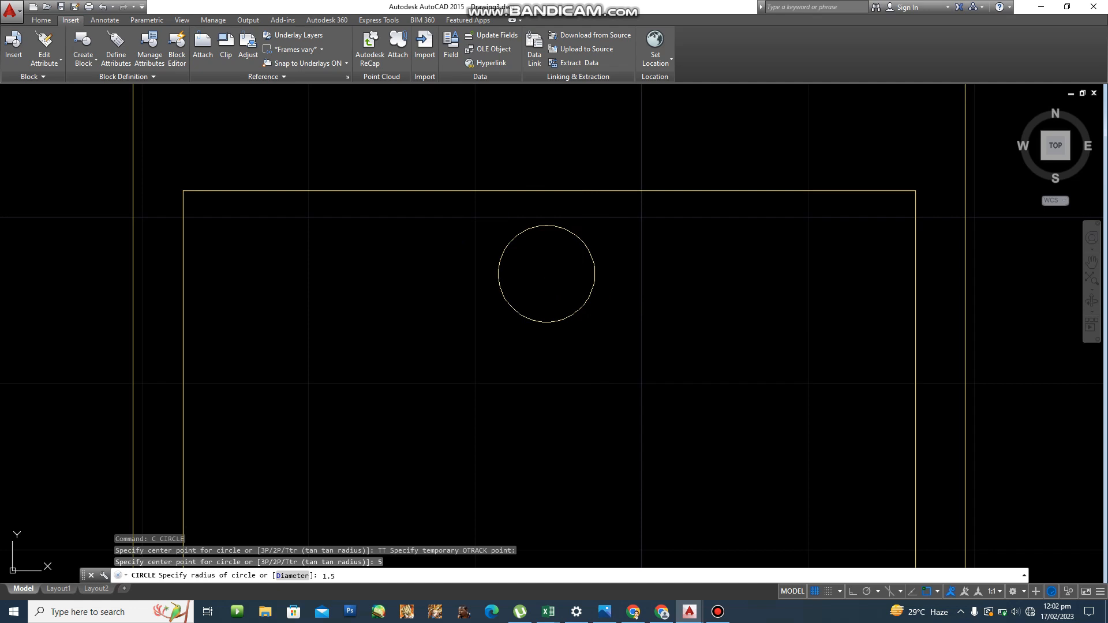
pyautogui.scroll(-3, 578, 309)
pyautogui.scroll(-4, 640, 324)
pyautogui.moveTo(641, 323); pyautogui.dragTo(476, 285, button='middle')
pyautogui.scroll(-3, 556, 319)
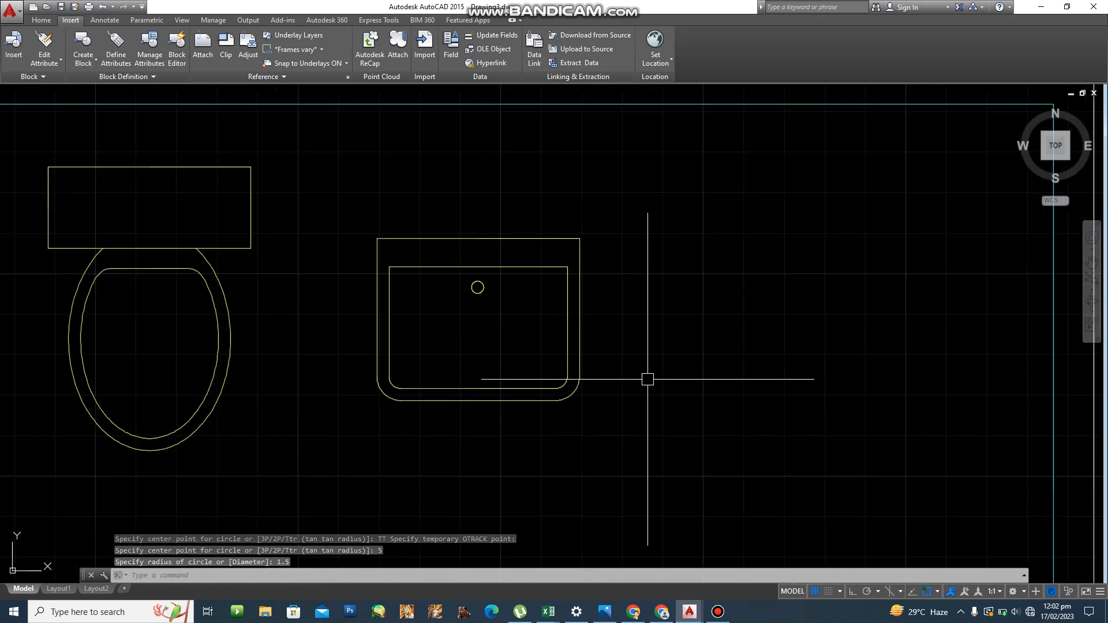
pyautogui.moveTo(658, 395)
pyautogui.mouseDown(button='middle')
pyautogui.moveTo(553, 360)
pyautogui.moveTo(552, 327)
pyautogui.moveTo(487, 363)
pyautogui.moveTo(496, 391)
pyautogui.mouseUp(button='middle')
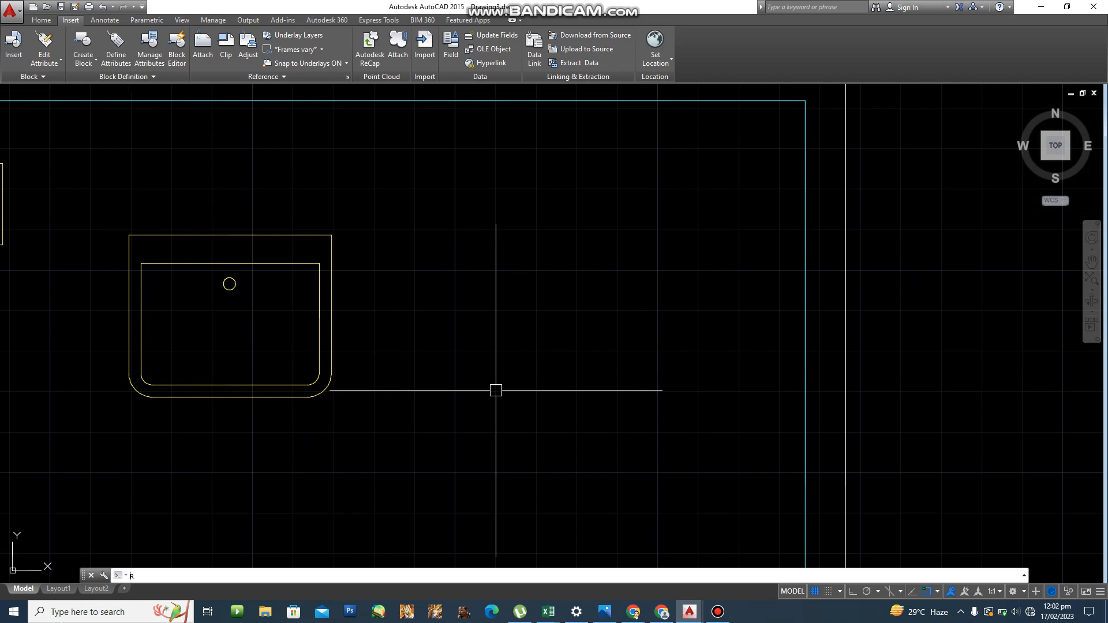
# Draw a 90 x 50 rectangle by dimensions, placed right of the basin.
pyautogui.write('E')
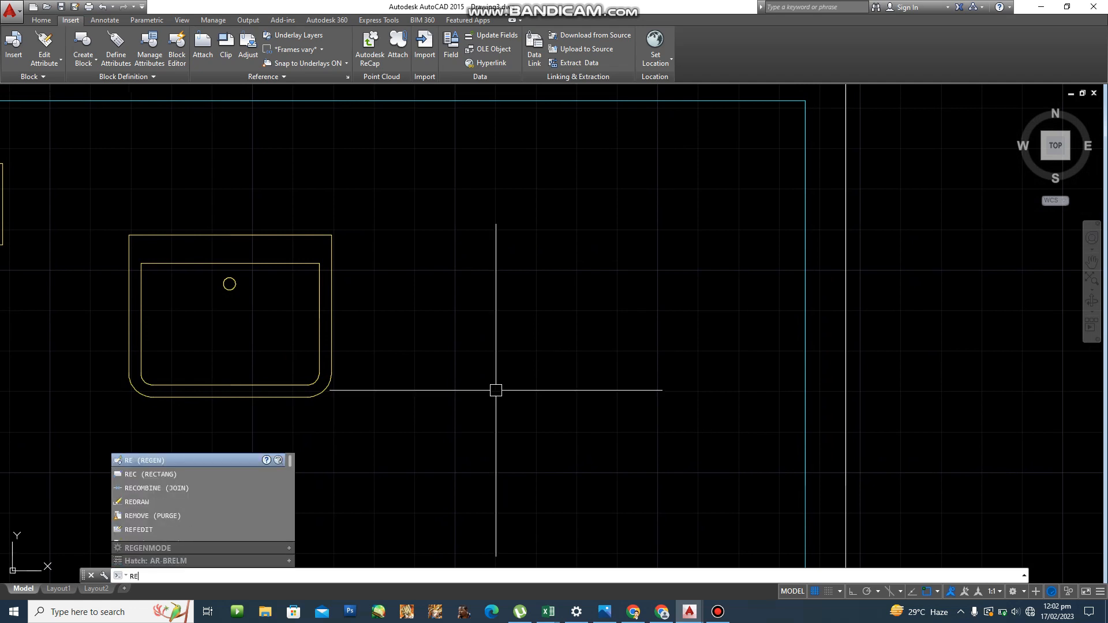
pyautogui.write('C')
pyautogui.press('Return')
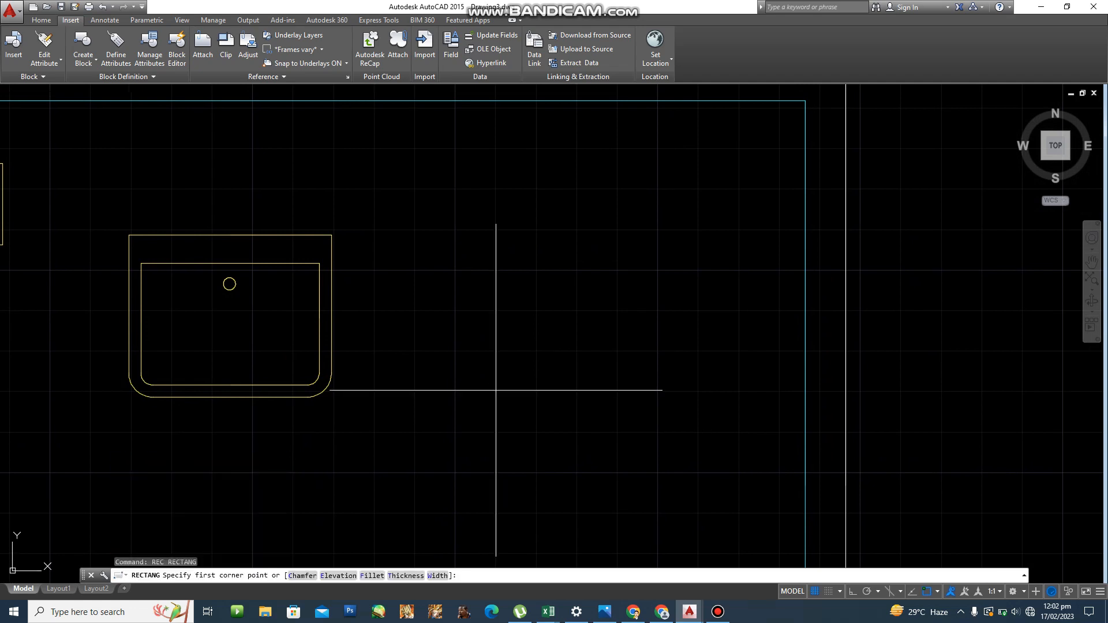
pyautogui.click(414, 424)
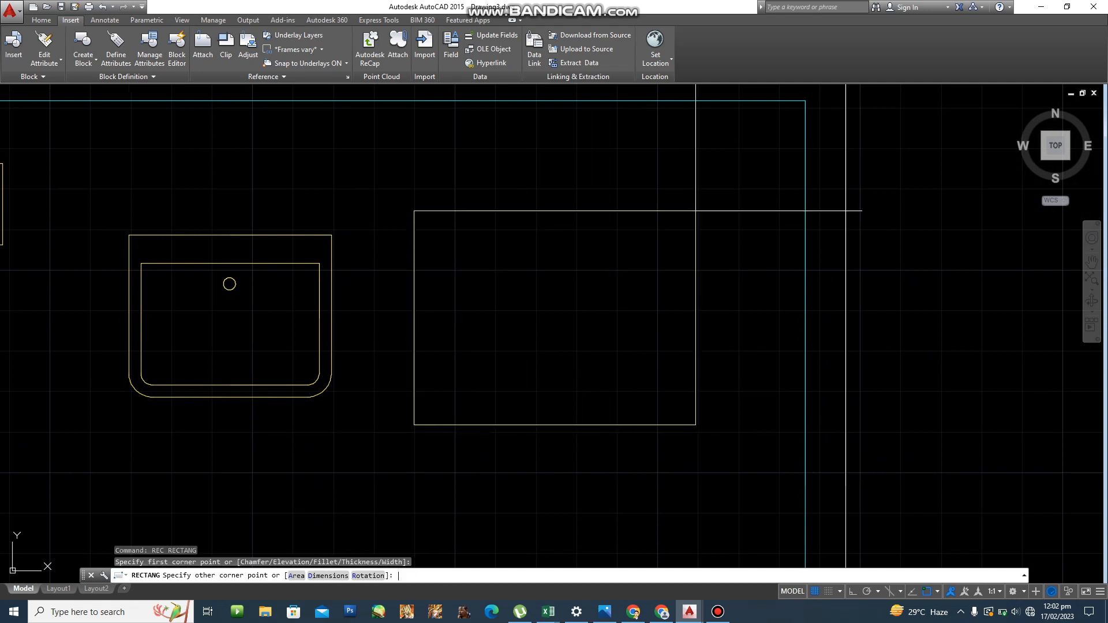
pyautogui.press('Return')
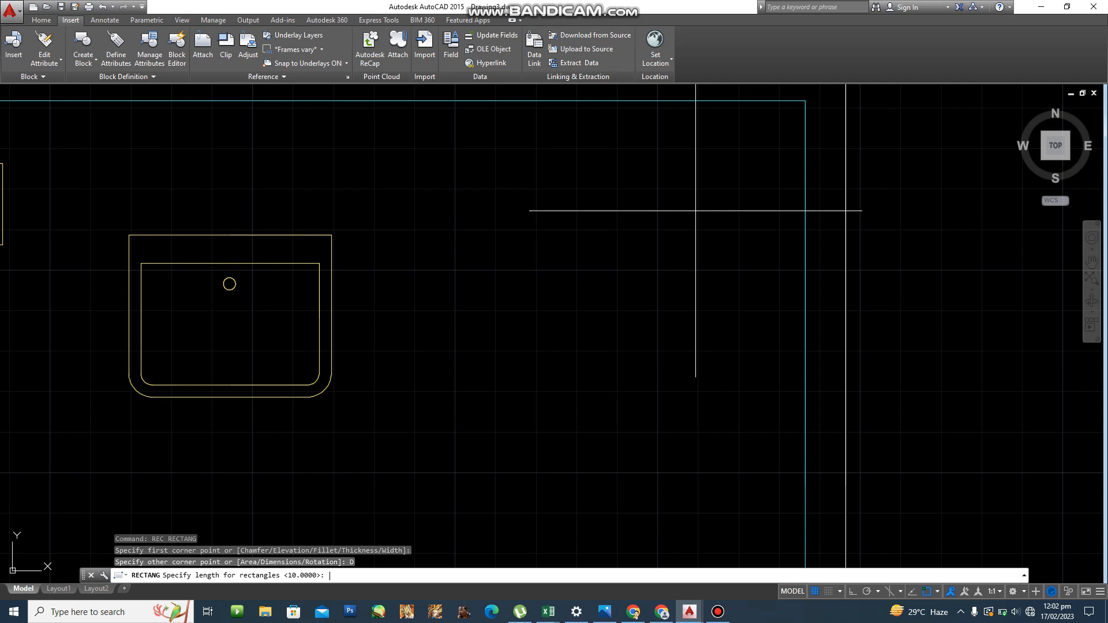
pyautogui.press('Return')
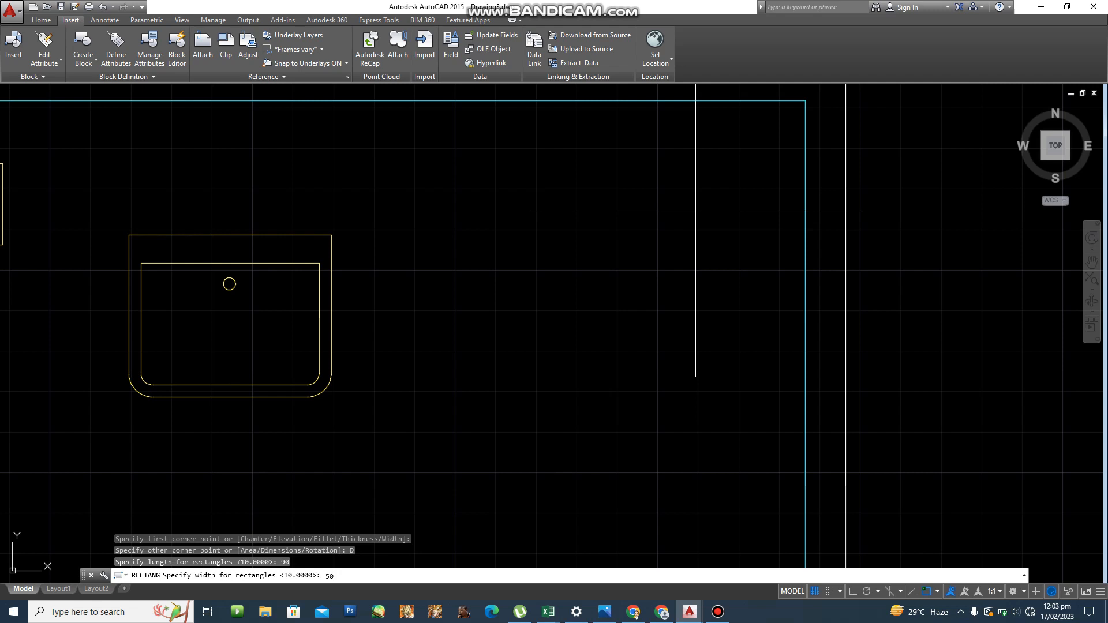
pyautogui.press('Return')
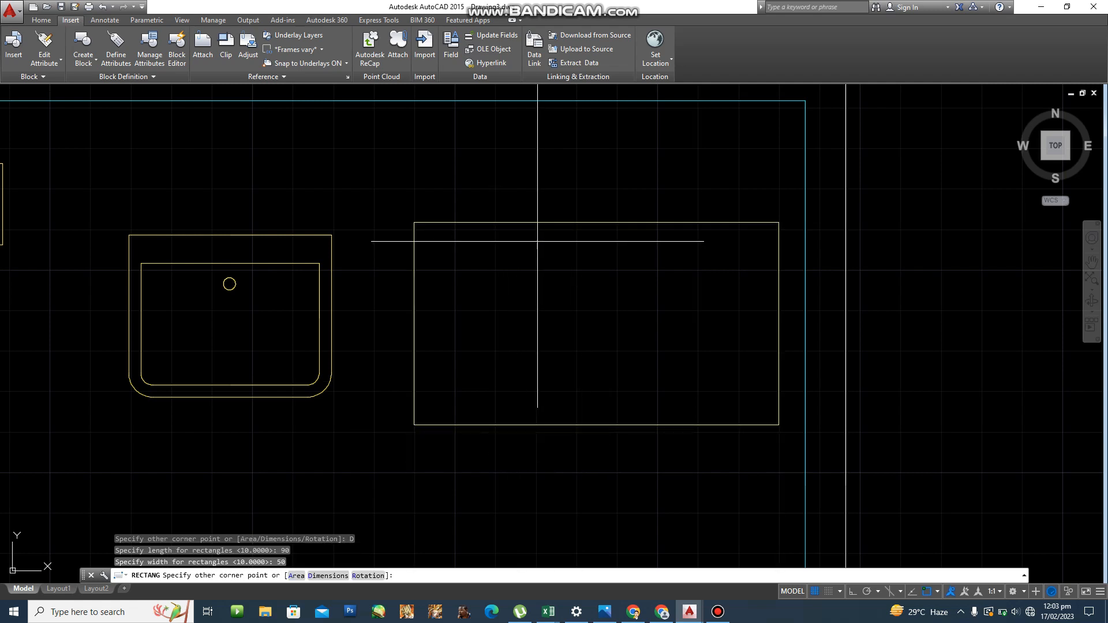
pyautogui.click(538, 241)
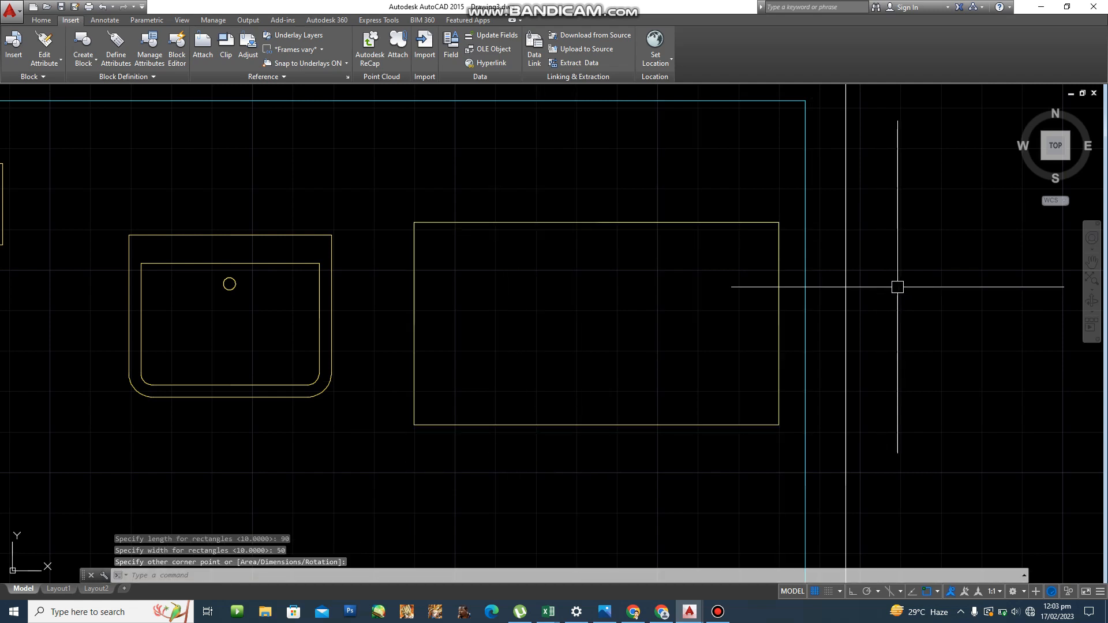
pyautogui.scroll(4, 651, 275)
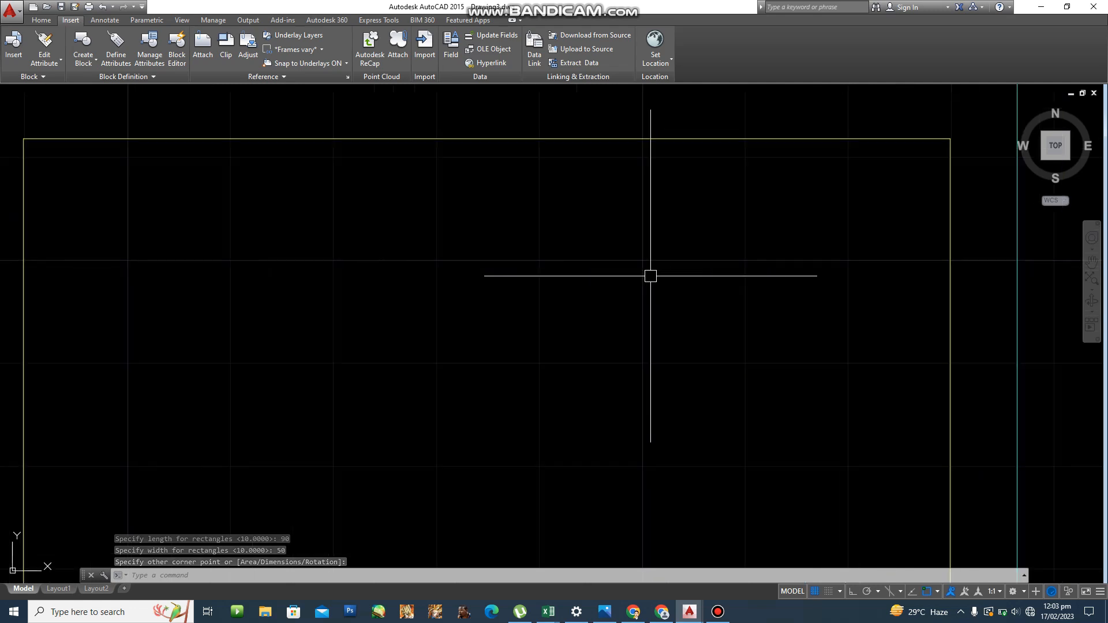
# Draw a 40 x 44 inner rectangle starting @3,3 from the outer lower-left corner.
pyautogui.scroll(-4, 487, 307)
pyautogui.scroll(2, 423, 292)
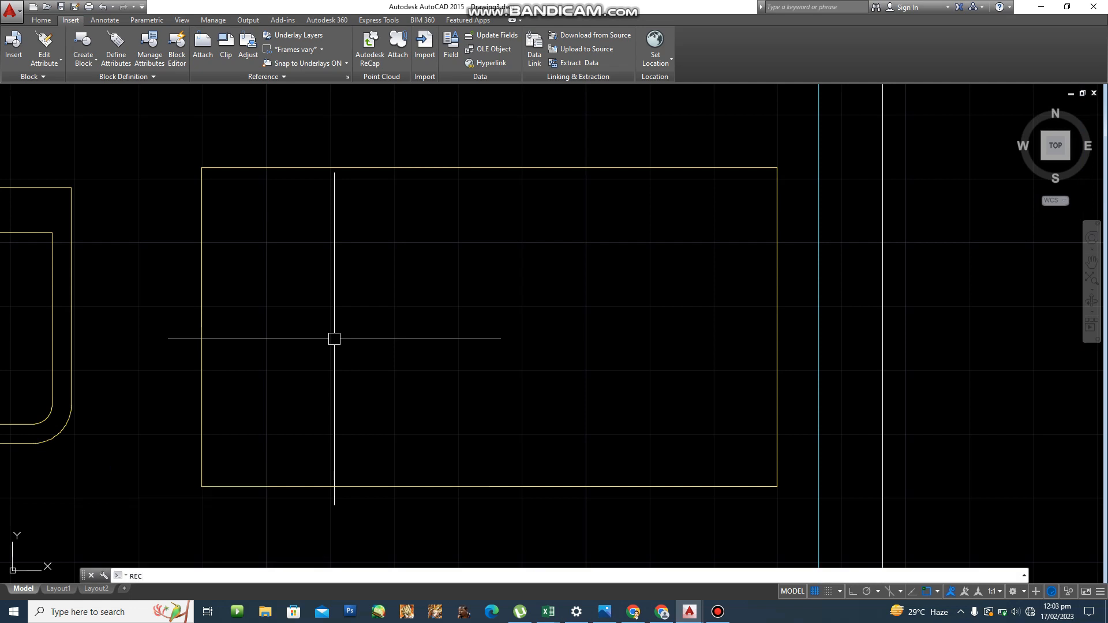
pyautogui.press('Return')
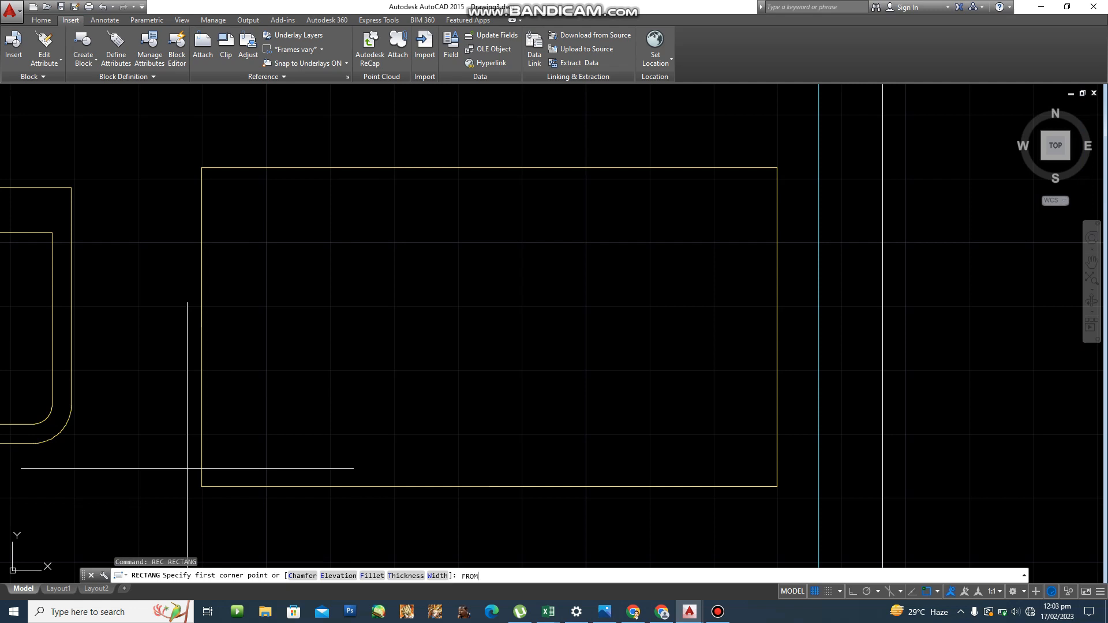
pyautogui.press('Return')
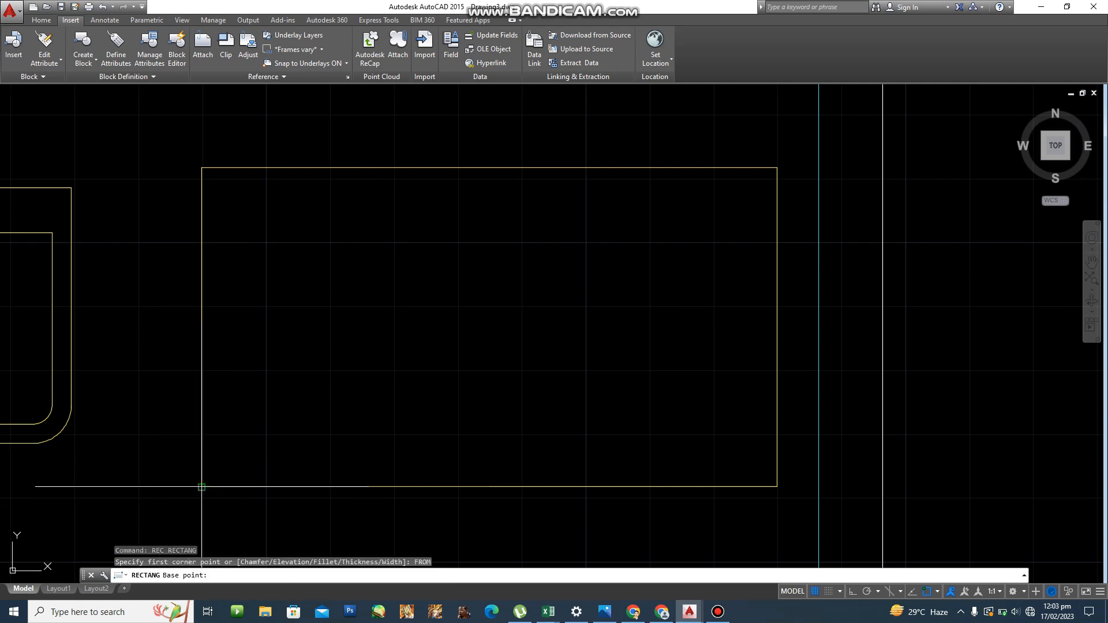
pyautogui.click(202, 487)
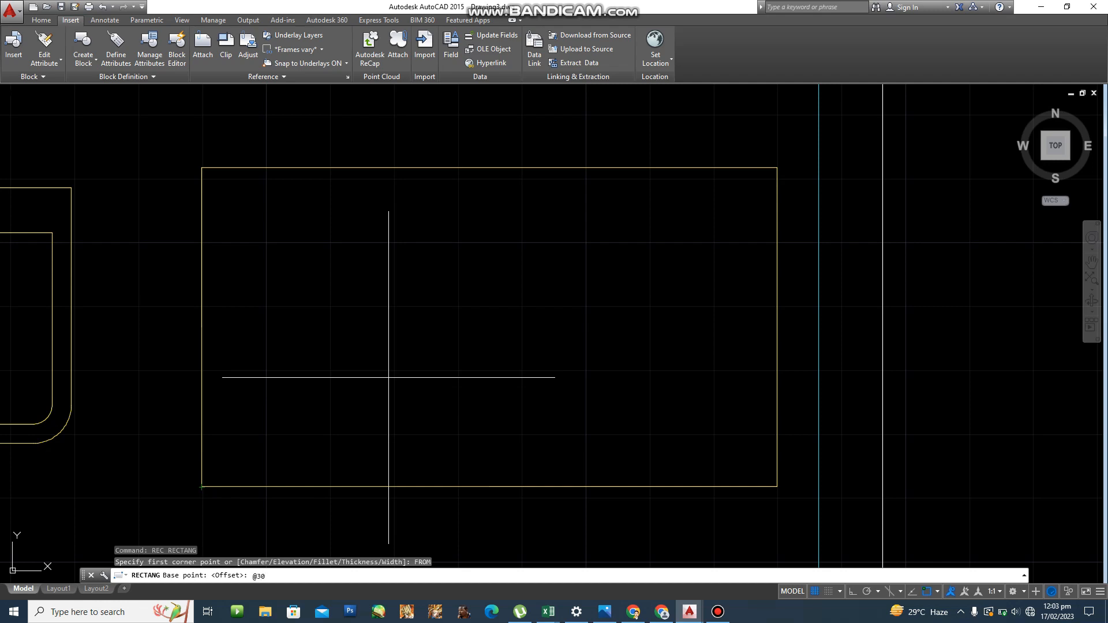
pyautogui.write('30')
pyautogui.press('BackSpace')
pyautogui.press('BackSpace')
pyautogui.press('BackSpace')
pyautogui.press('BackSpace')
pyautogui.press('Return')
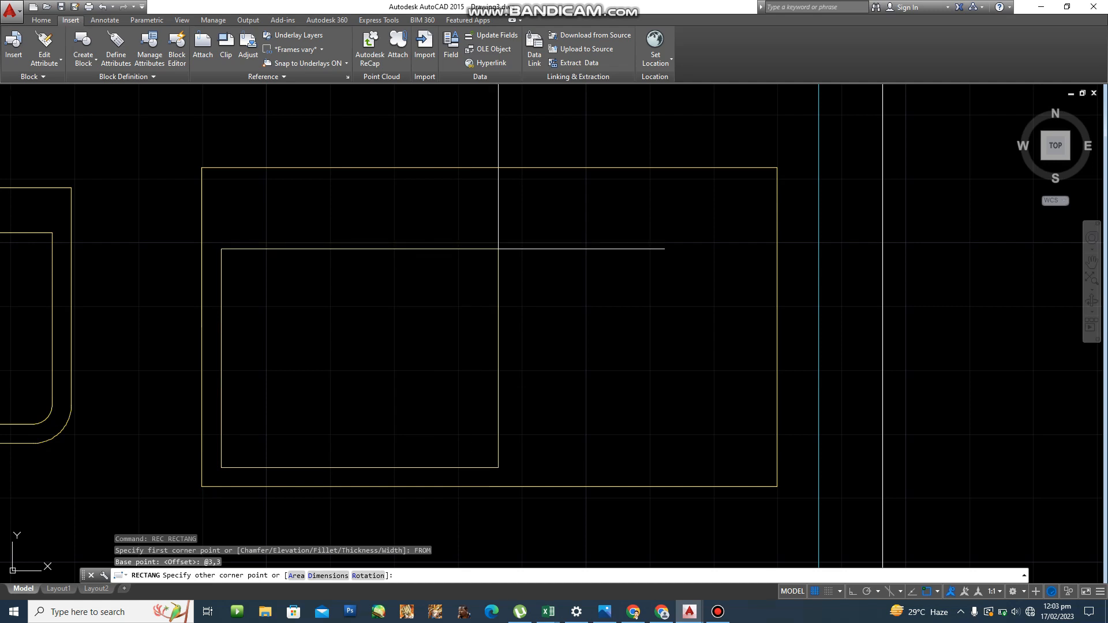
pyautogui.write('@400')
pyautogui.press('BackSpace')
pyautogui.press('BackSpace')
pyautogui.press('BackSpace')
pyautogui.press('BackSpace')
pyautogui.write('0,44')
pyautogui.press('Return')
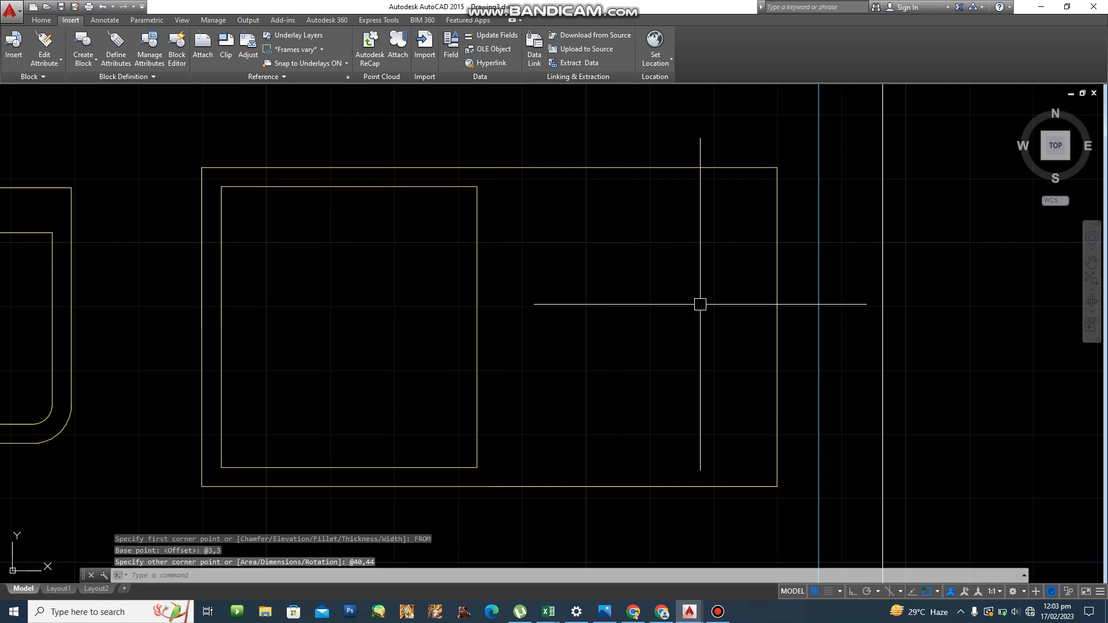
# Start a line 3 units right of the inner rectangle's lower-right corner.
pyautogui.write('l')
pyautogui.press('Return')
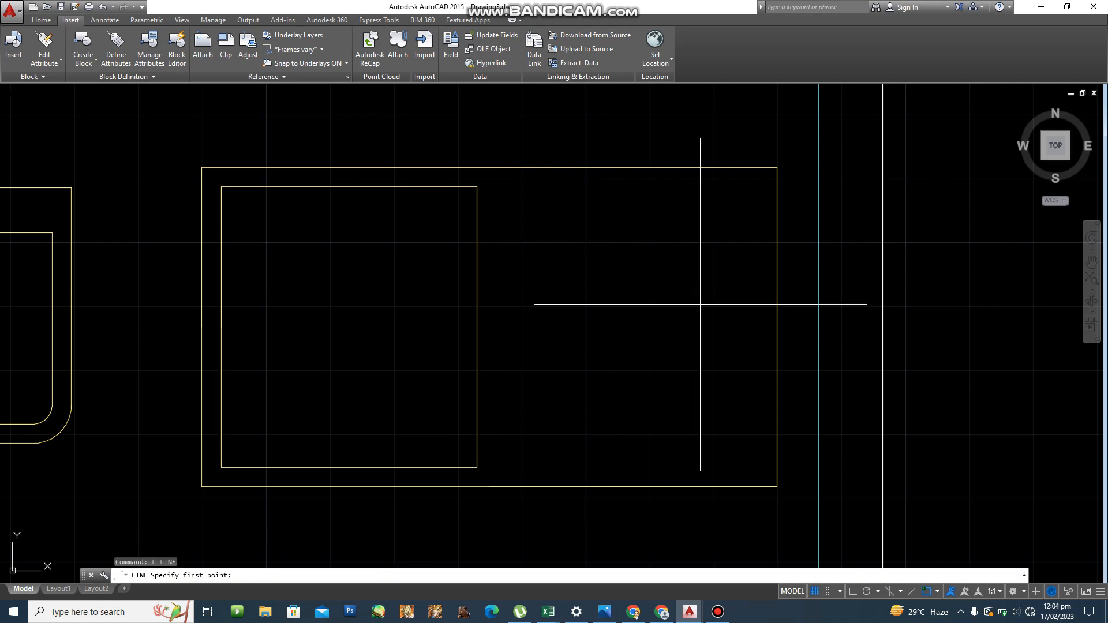
pyautogui.write('from')
pyautogui.press('Return')
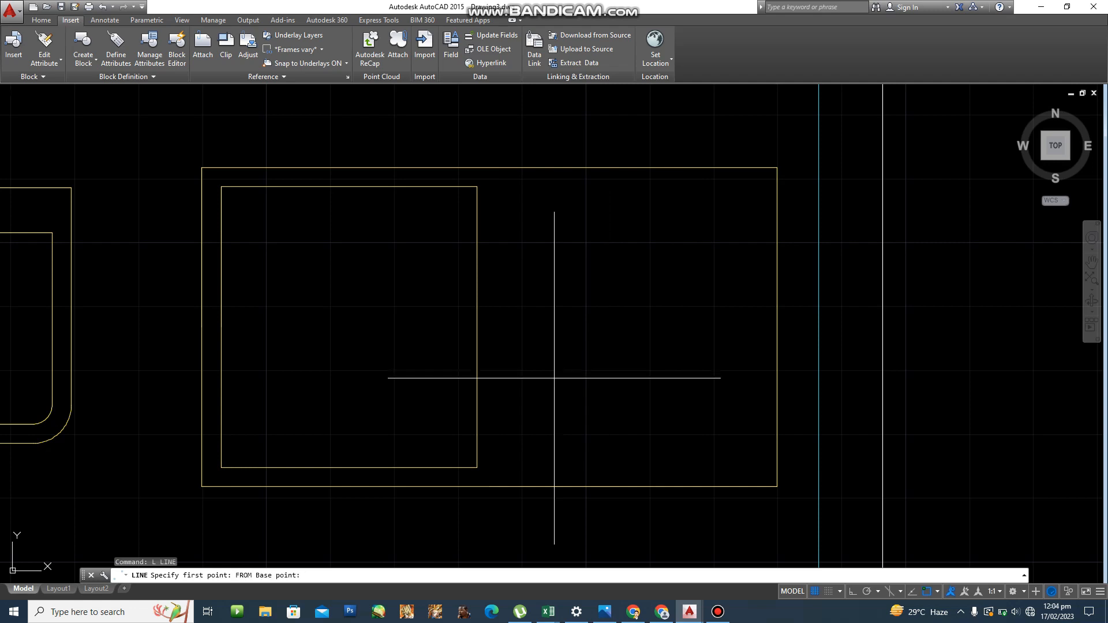
pyautogui.click(477, 465)
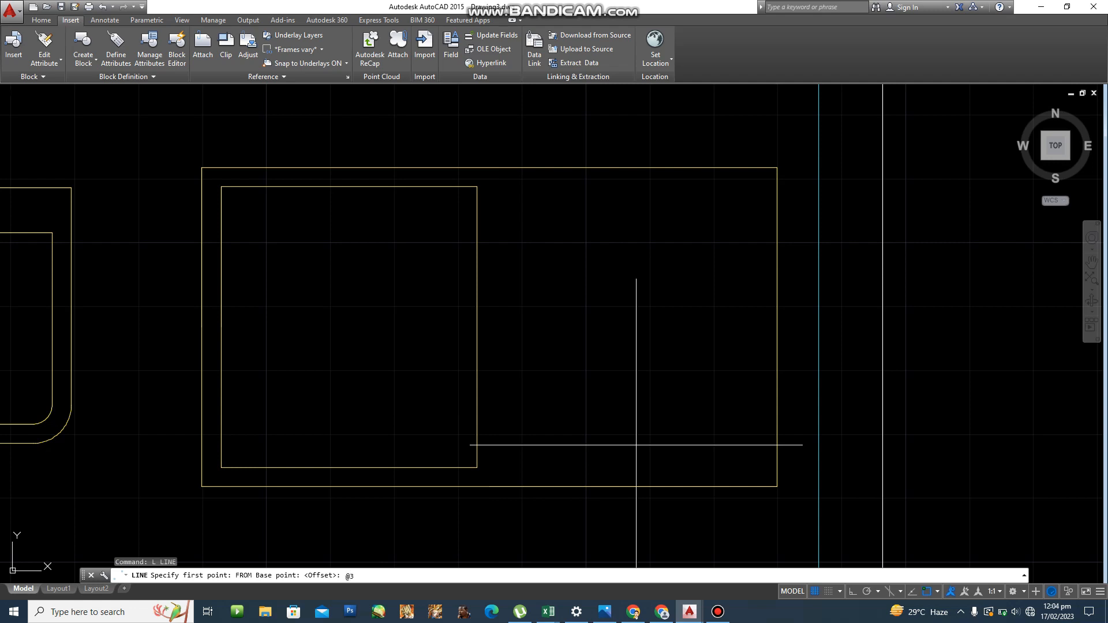
pyautogui.write('@3<0')
pyautogui.press('Return')
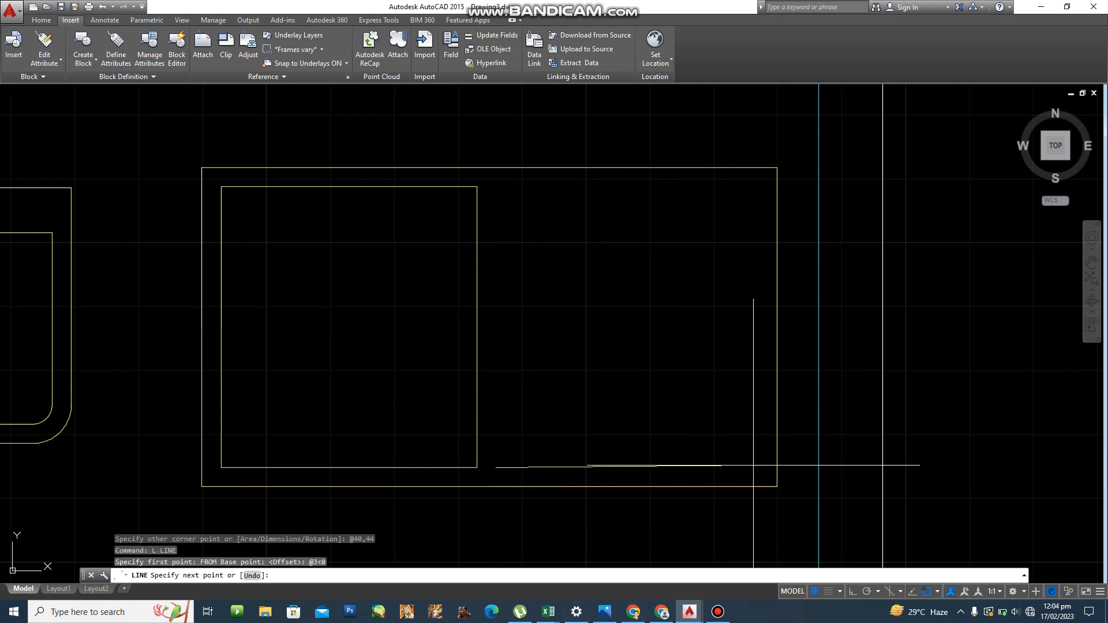
# With Ortho on, run the line 41 units horizontally to the right.
pyautogui.press('F8')
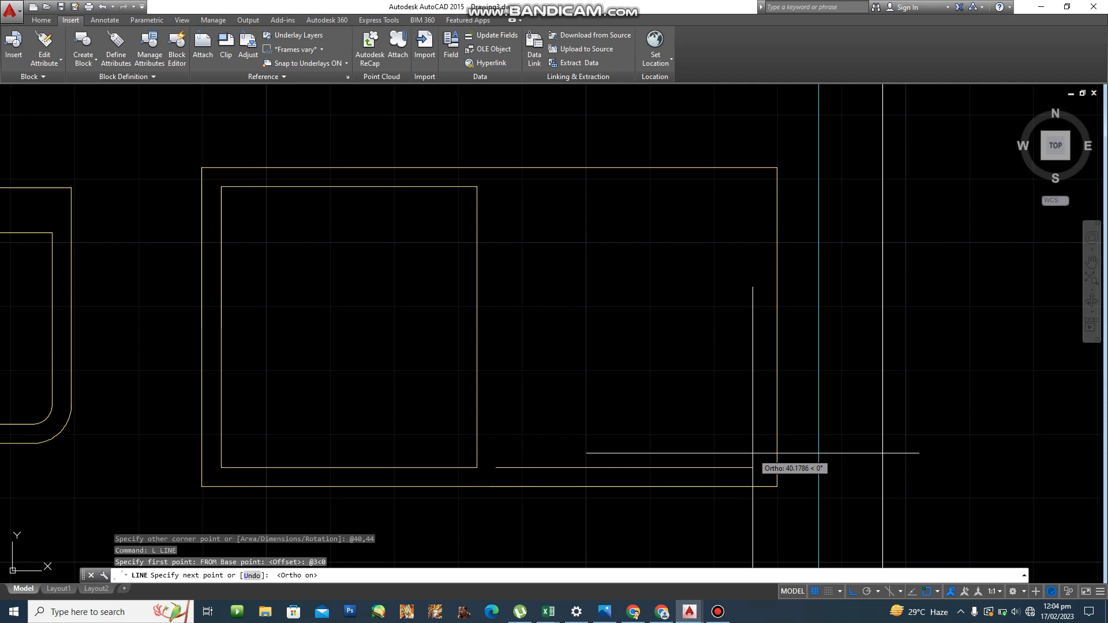
pyautogui.write('@')
pyautogui.write('41')
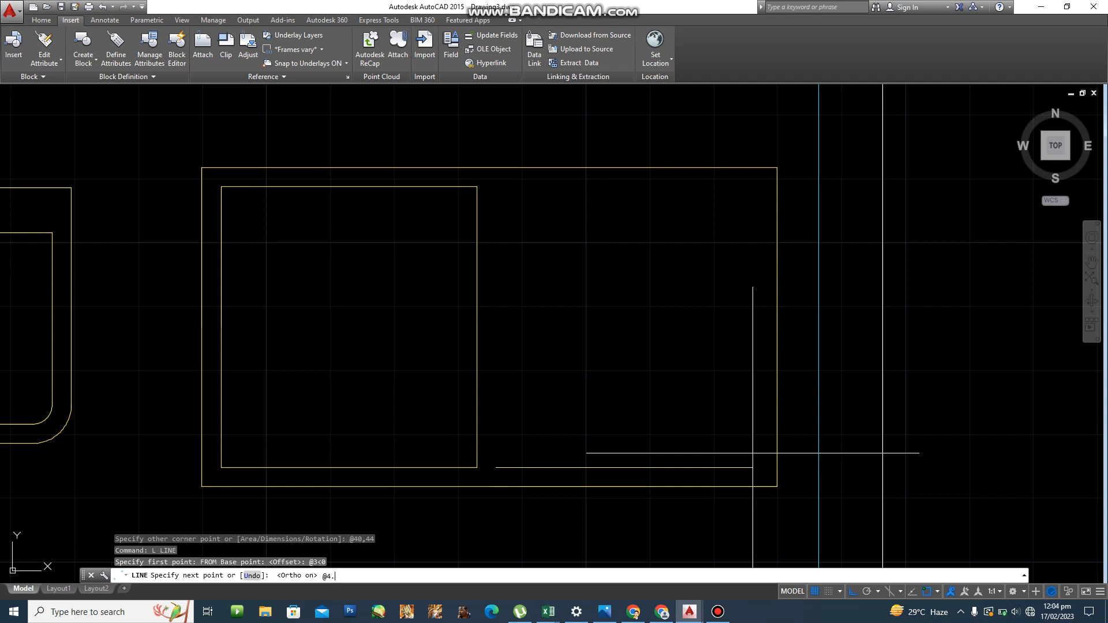
pyautogui.press('BackSpace')
pyautogui.write('0')
pyautogui.press('Return')
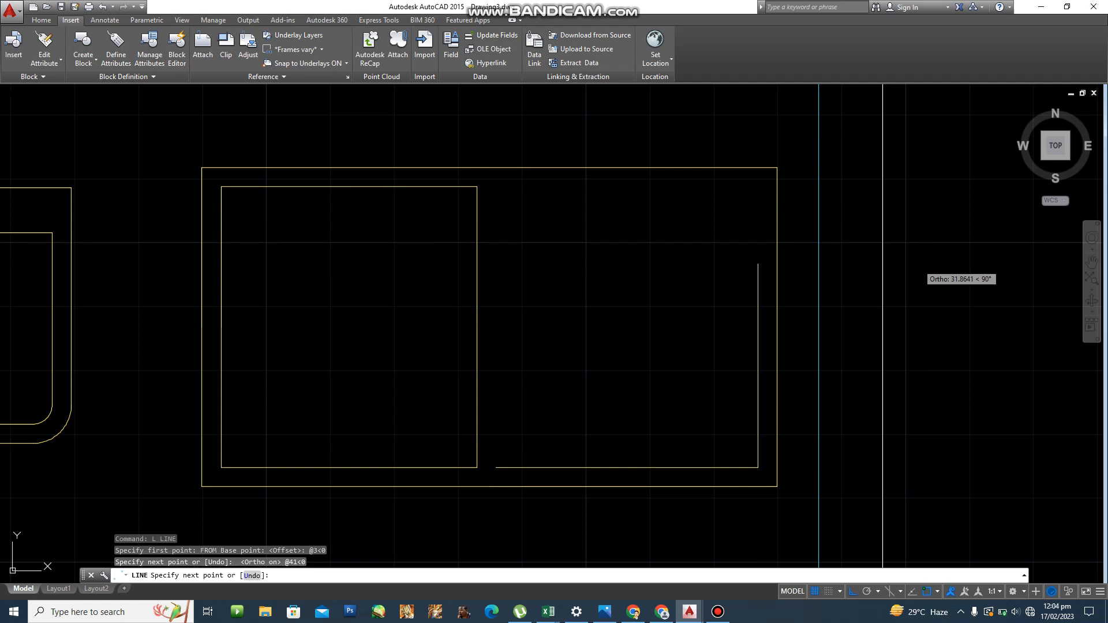
pyautogui.press('Escape')
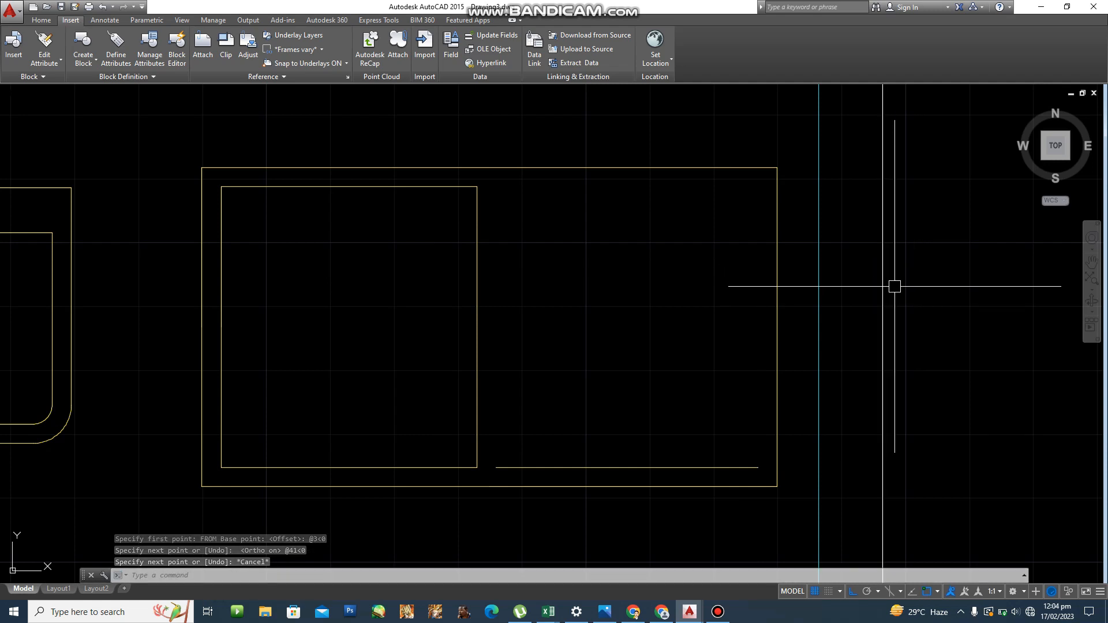
pyautogui.scroll(-4, 488, 318)
pyautogui.scroll(5, 394, 367)
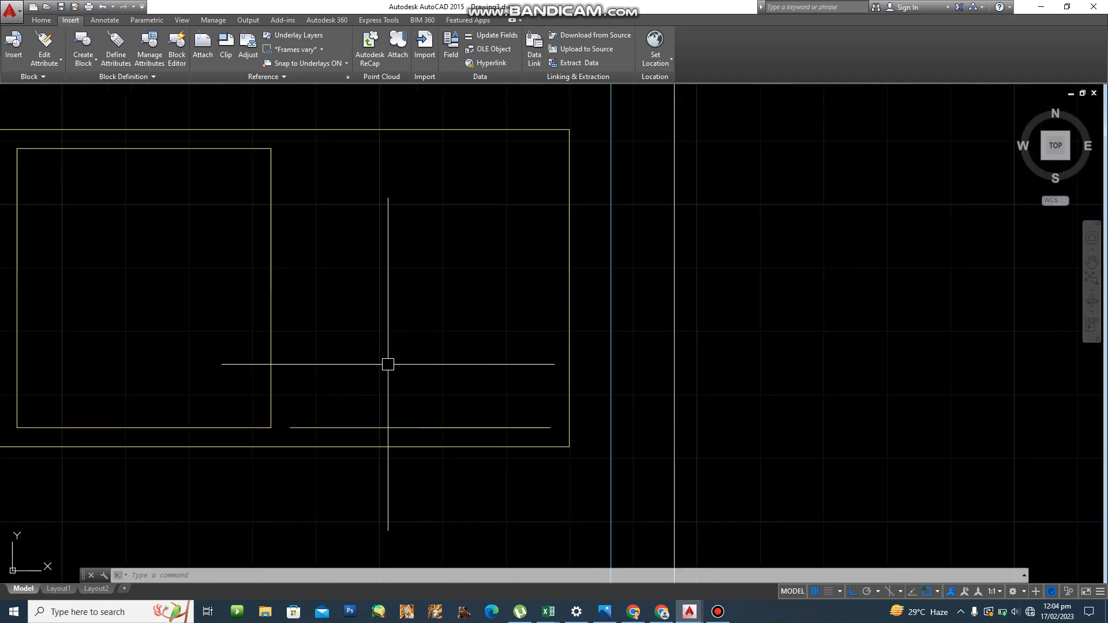
# Set up a rectangular -ARRAY of the bottom line with 6 rows and 1 column.
pyautogui.write('-AR')
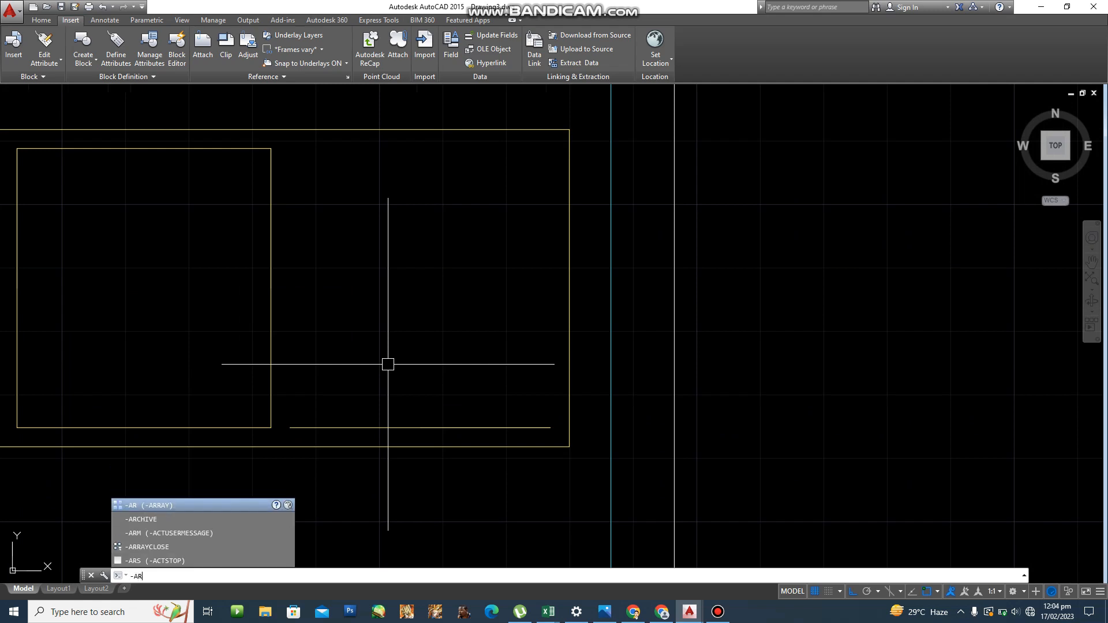
pyautogui.press('Return')
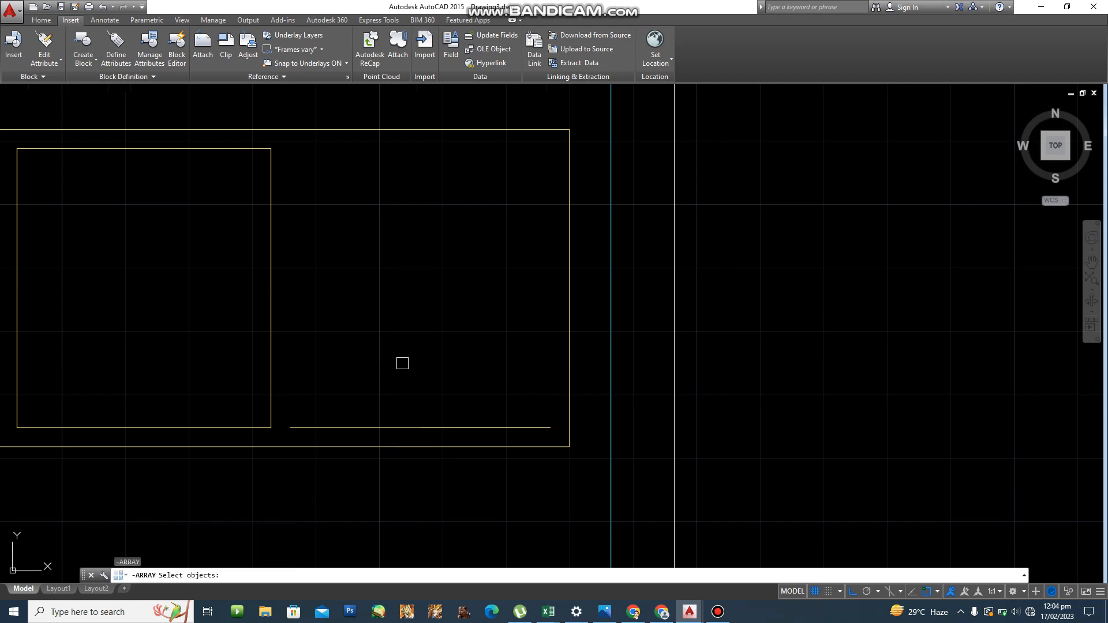
pyautogui.click(421, 428)
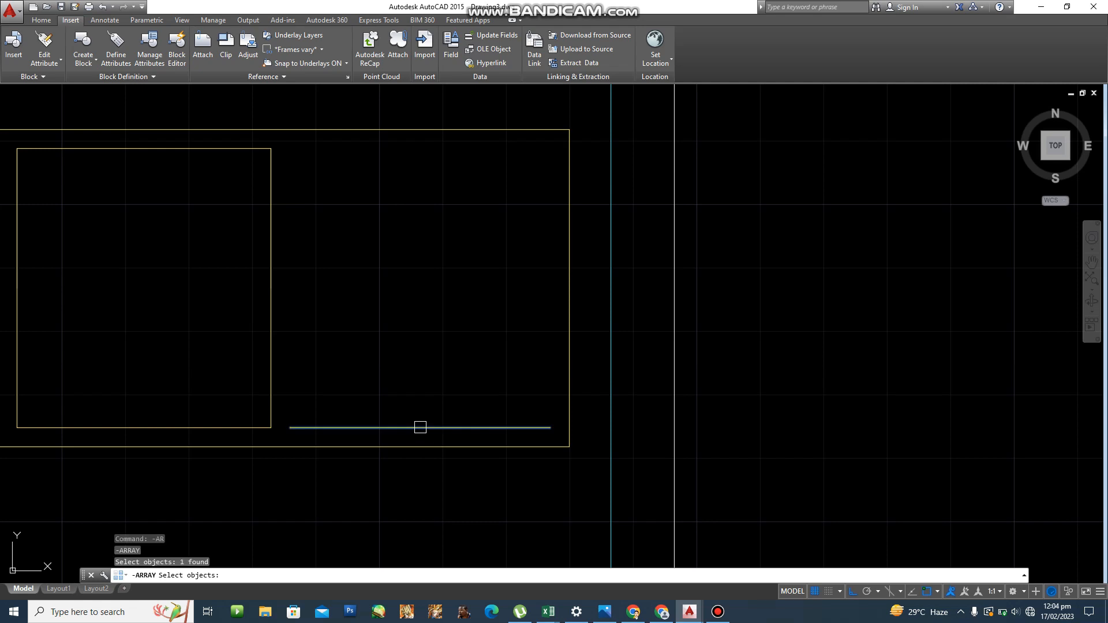
pyautogui.press('Return')
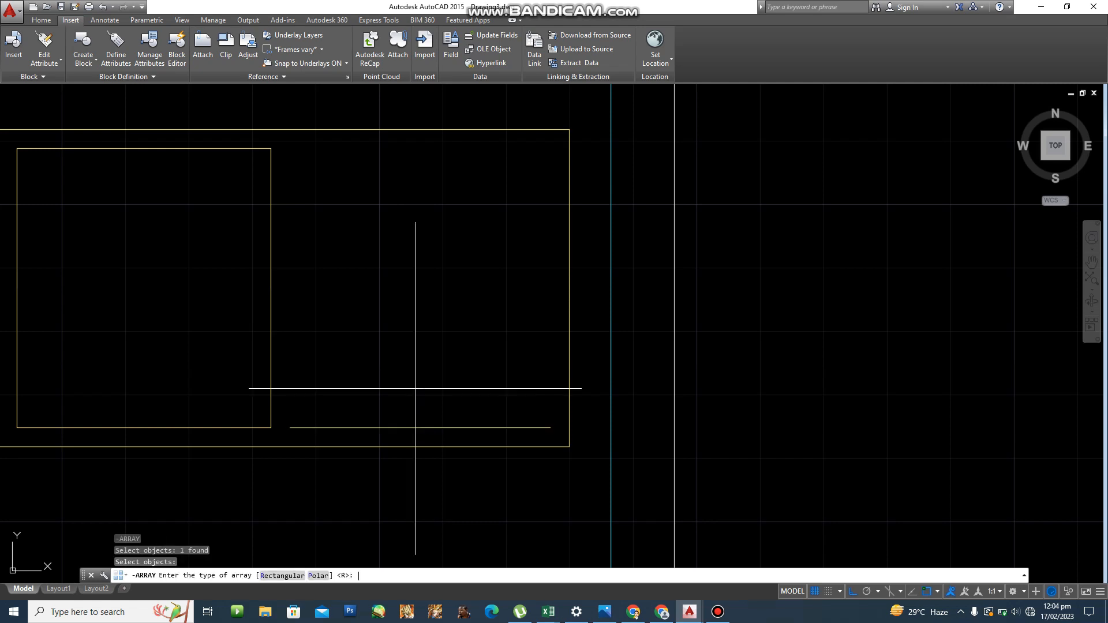
pyautogui.write('R')
pyautogui.press('Return')
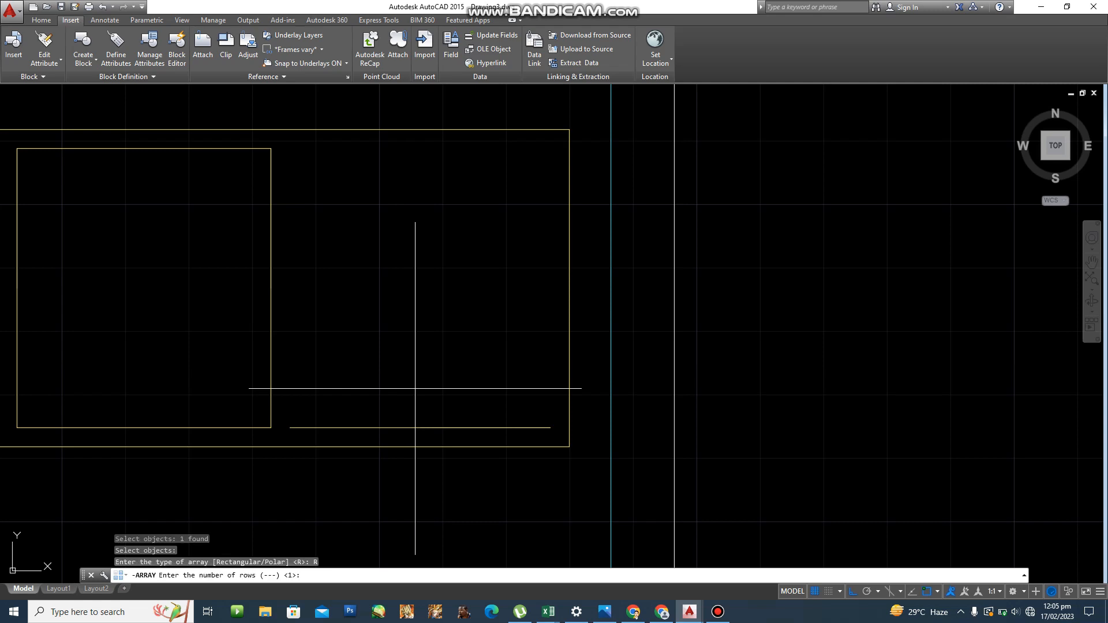
pyautogui.write('6')
pyautogui.press('Return')
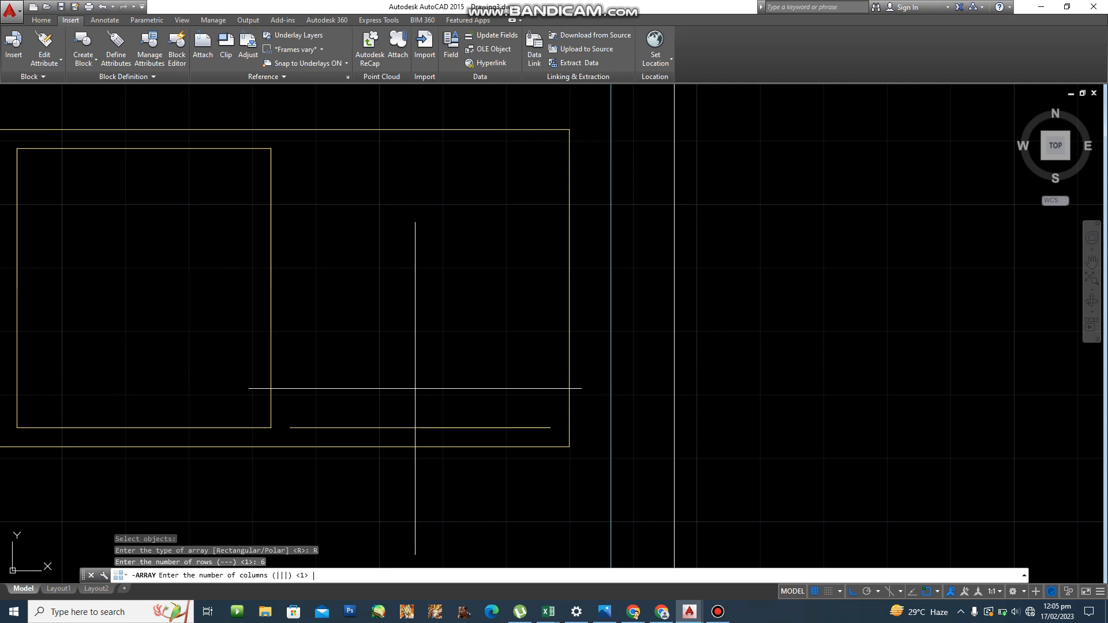
pyautogui.press('Return')
pyautogui.press('Return')
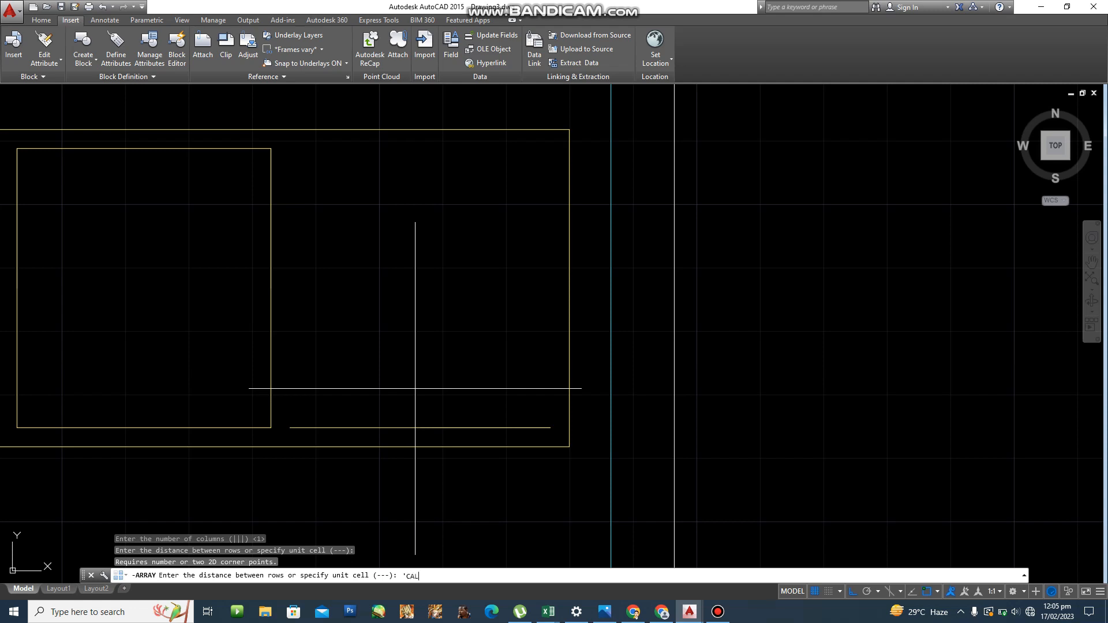
# Space the array rows 8.8 apart, calculated as 44/5.
pyautogui.press('Return')
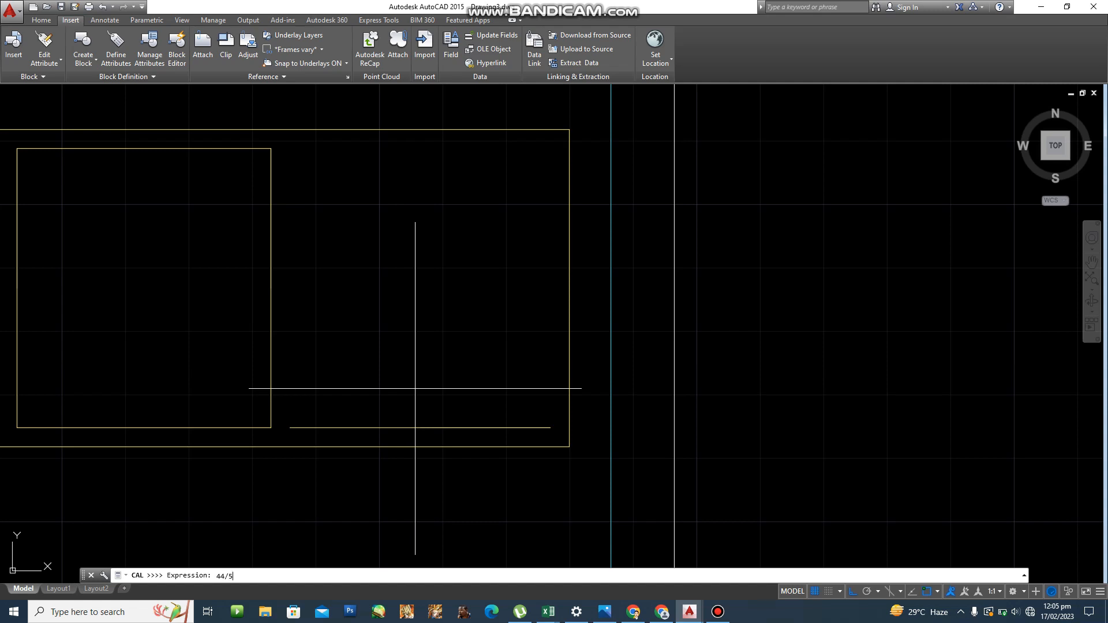
pyautogui.press('Return')
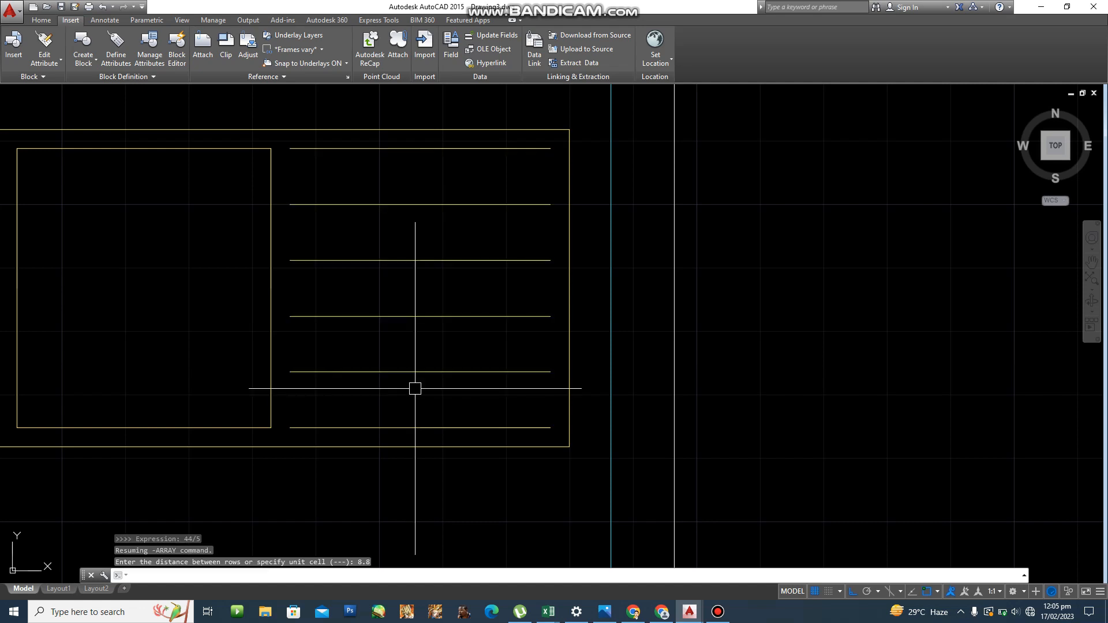
pyautogui.scroll(-2, 609, 391)
pyautogui.moveTo(608, 390); pyautogui.dragTo(537, 390, button='middle')
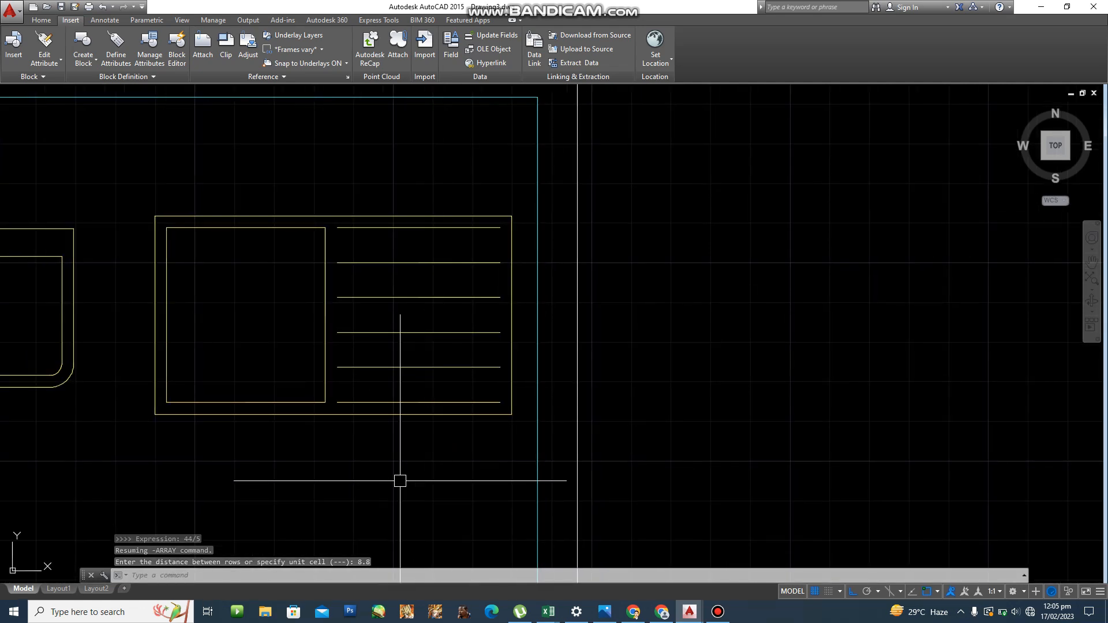
pyautogui.scroll(4, 397, 412)
pyautogui.scroll(-5, 400, 410)
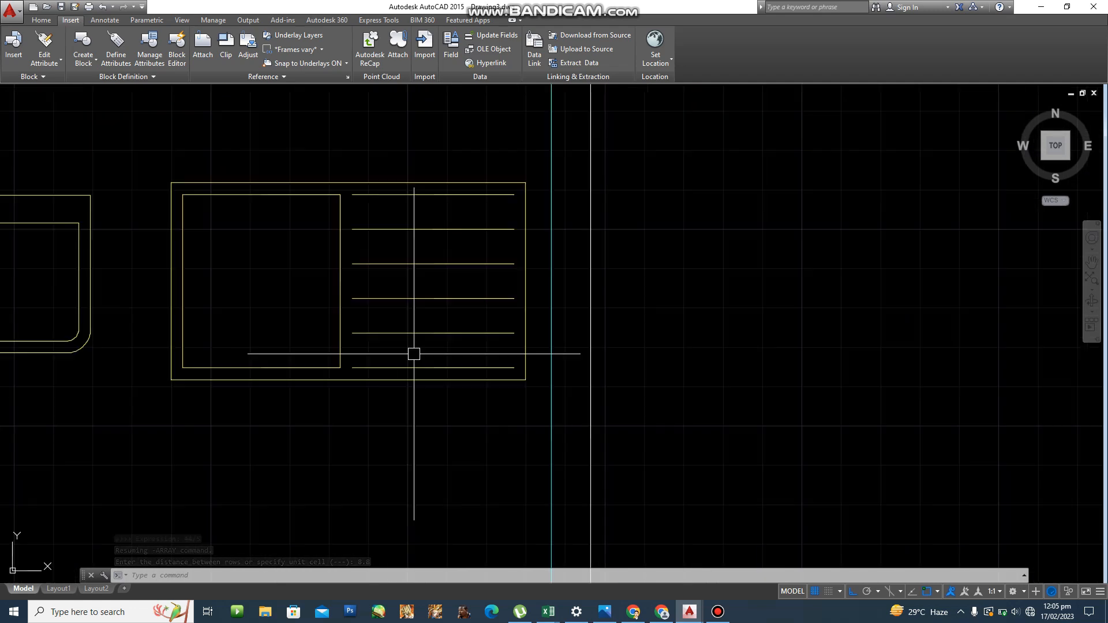
pyautogui.scroll(3, 428, 354)
pyautogui.moveTo(430, 307)
pyautogui.mouseDown(button='middle')
pyautogui.moveTo(426, 336)
pyautogui.moveTo(440, 359)
pyautogui.moveTo(482, 352)
pyautogui.mouseUp(button='middle')
pyautogui.scroll(-2, 426, 338)
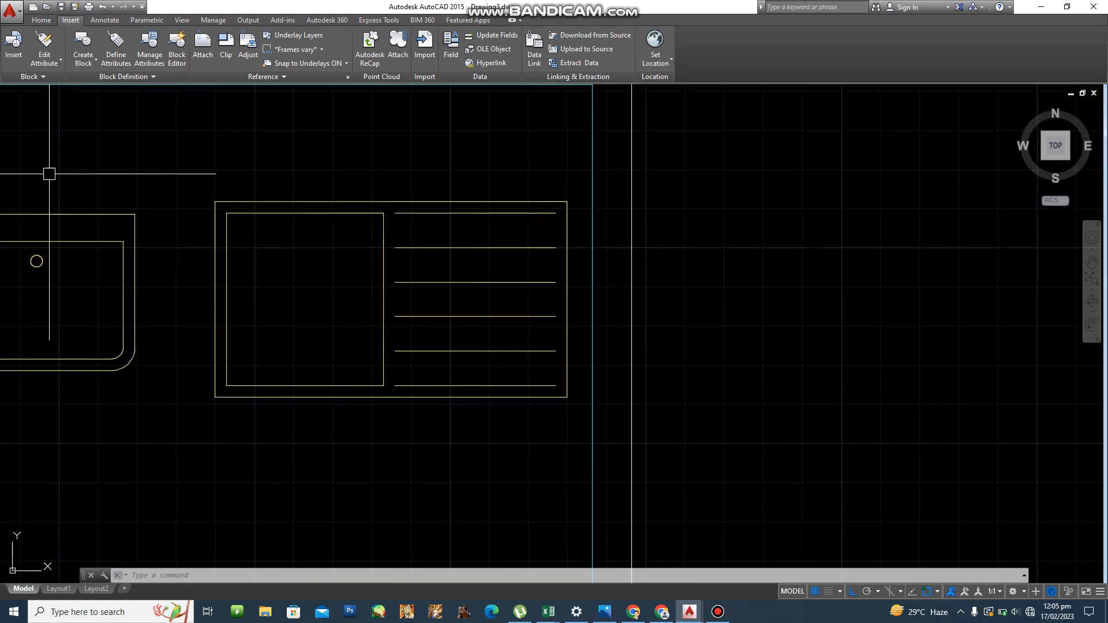
pyautogui.scroll(-2, 284, 297)
pyautogui.scroll(6, 300, 277)
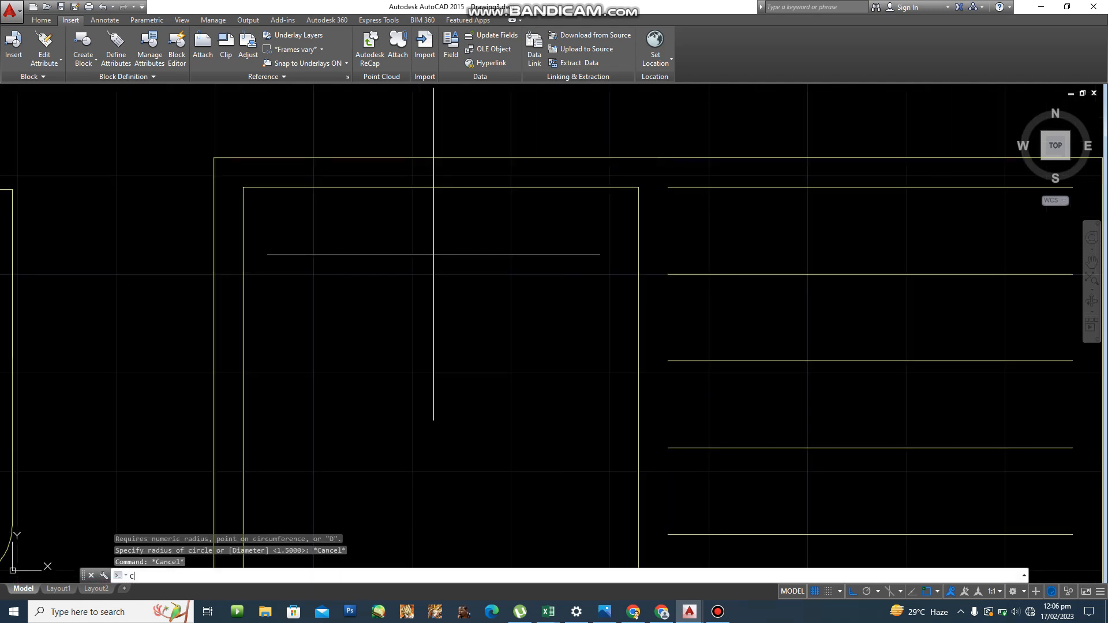
# Turn Ortho off and cancel a misplaced first circle attempt.
pyautogui.write('c')
pyautogui.press('Return')
pyautogui.press('F8')
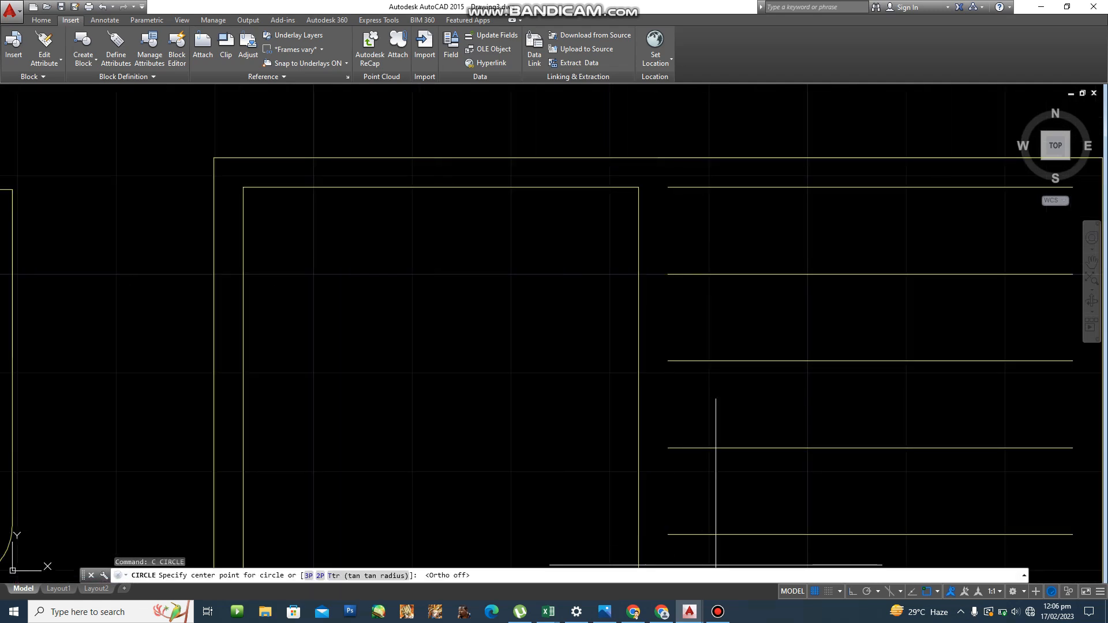
pyautogui.click(441, 187)
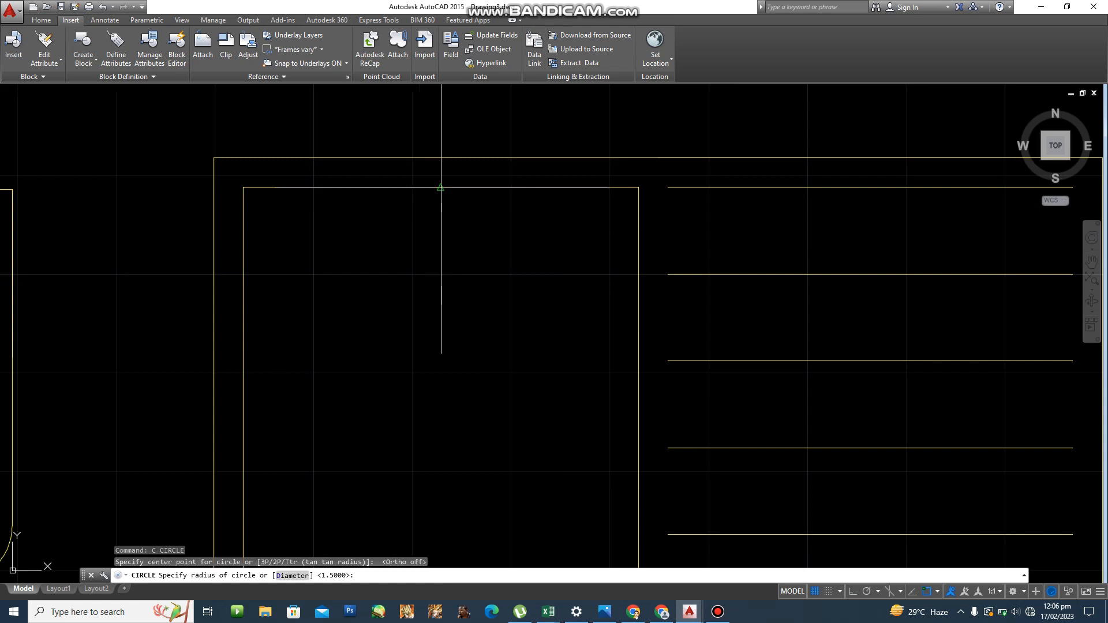
pyautogui.press('Escape')
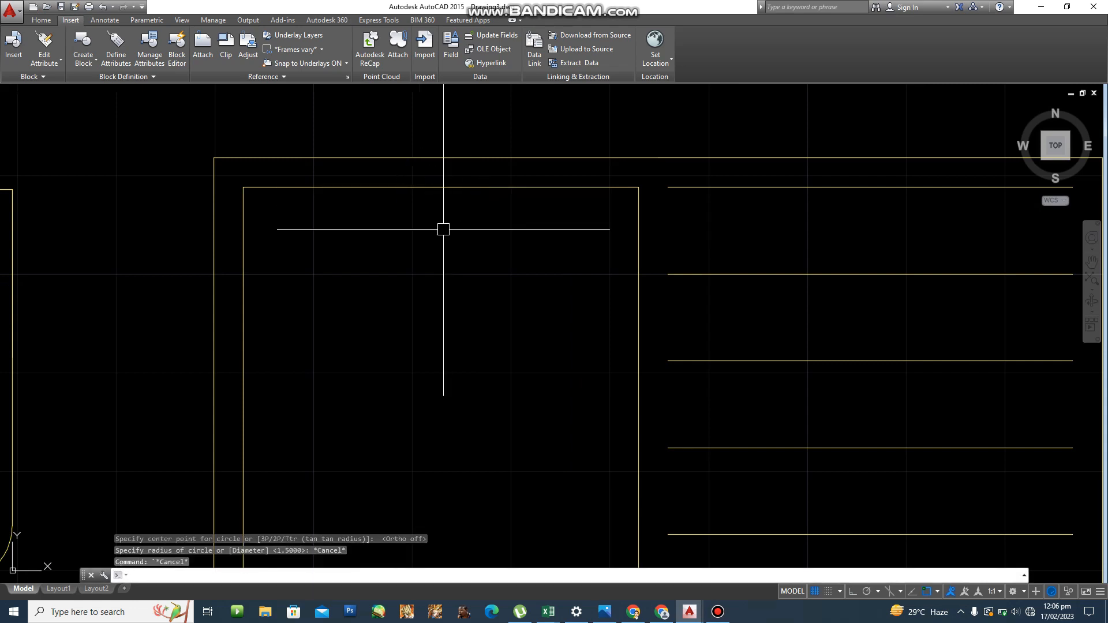
# Draw a radius-2 circle 5 units below the inner rectangle's top-edge midpoint.
pyautogui.write('c')
pyautogui.press('Return')
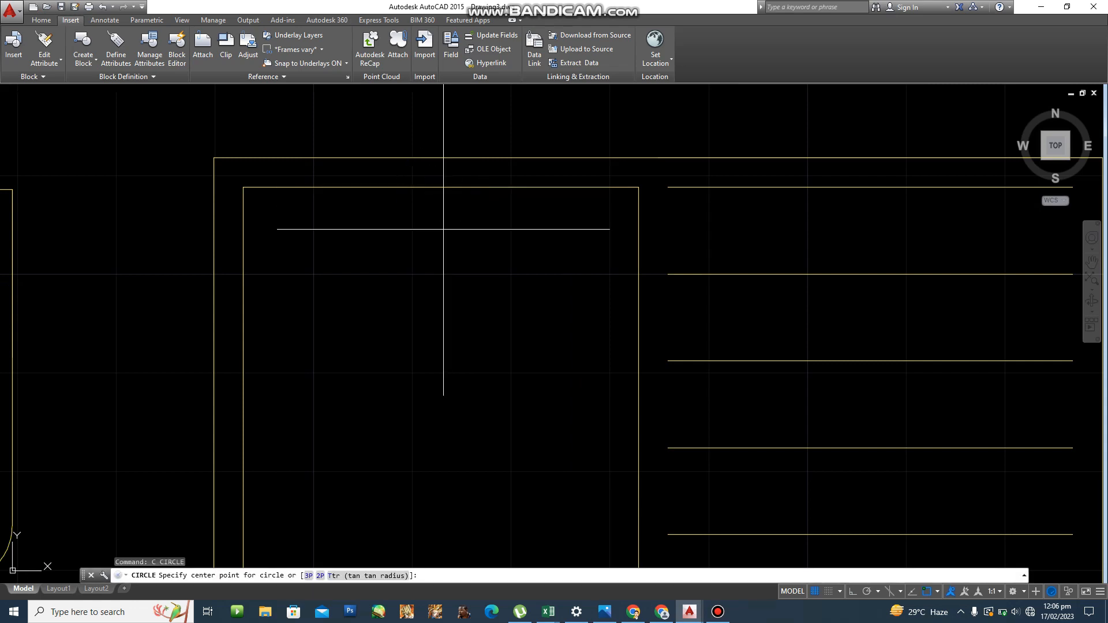
pyautogui.write('tt')
pyautogui.press('Return')
pyautogui.click(441, 187)
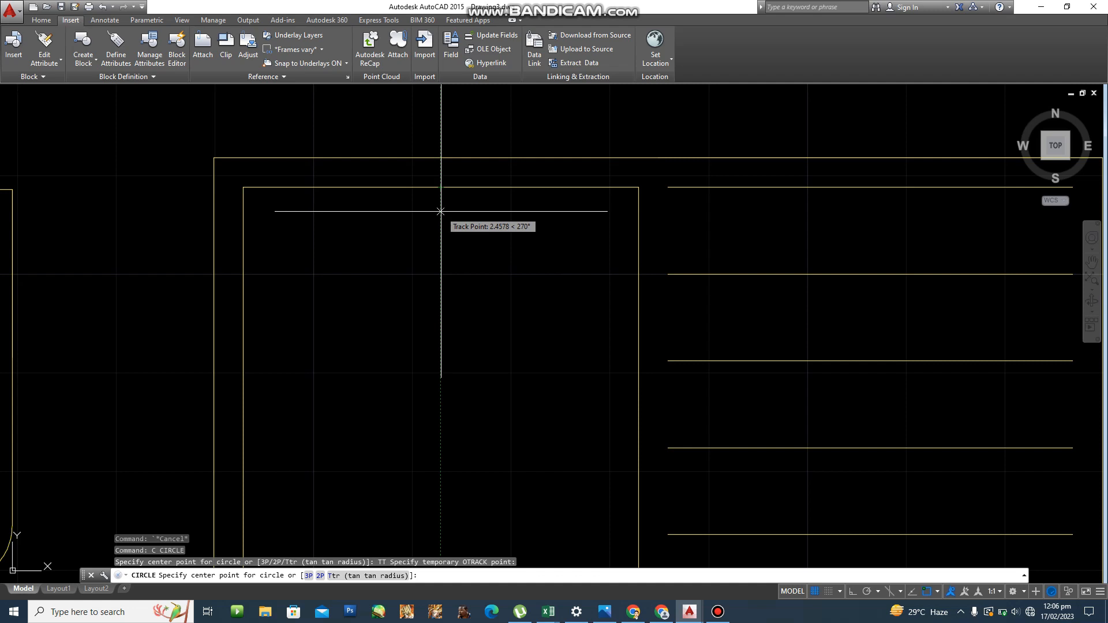
pyautogui.write('5')
pyautogui.press('Return')
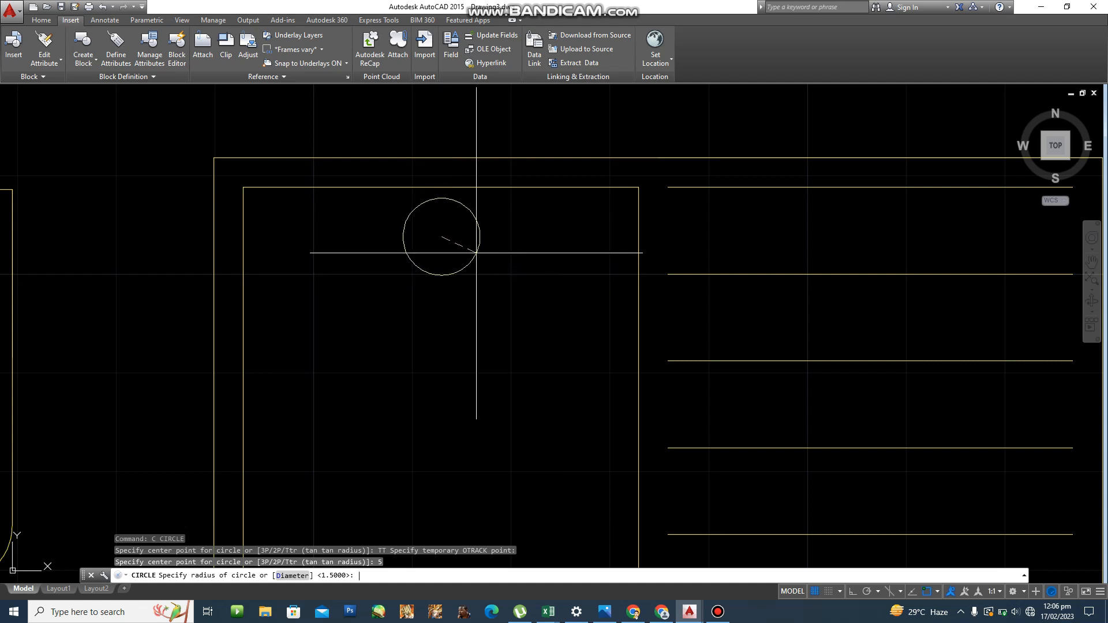
pyautogui.write('2')
pyautogui.press('Return')
pyautogui.scroll(-4, 475, 248)
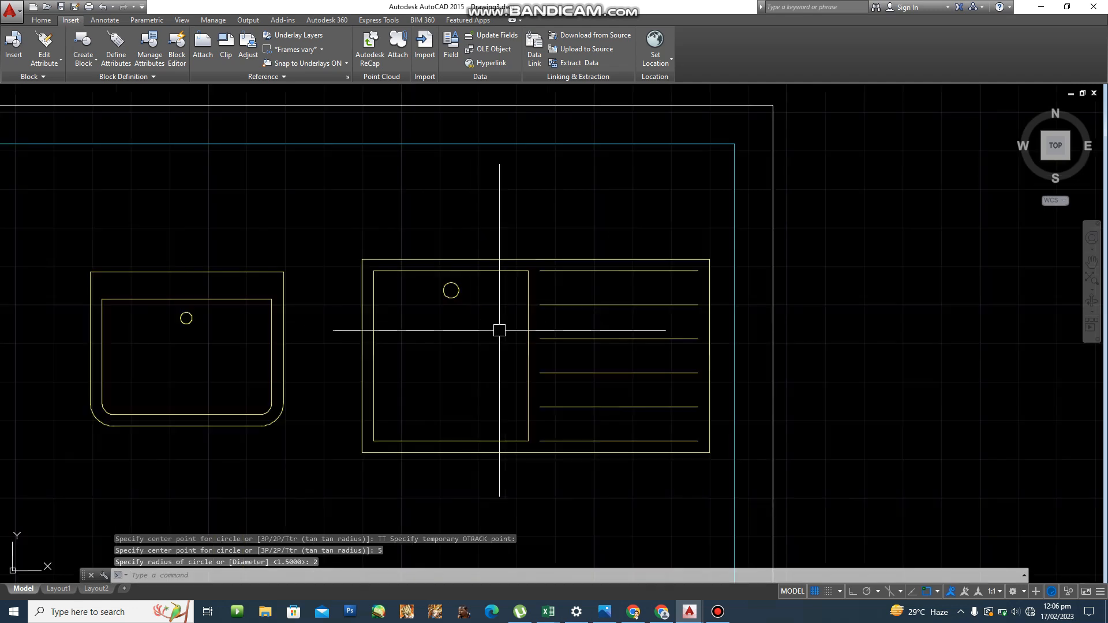
# Start a rectangle with its first corner in the empty area below the toilet.
pyautogui.moveTo(509, 376); pyautogui.dragTo(651, 316, button='middle')
pyautogui.moveTo(529, 429); pyautogui.dragTo(557, 380, button='middle')
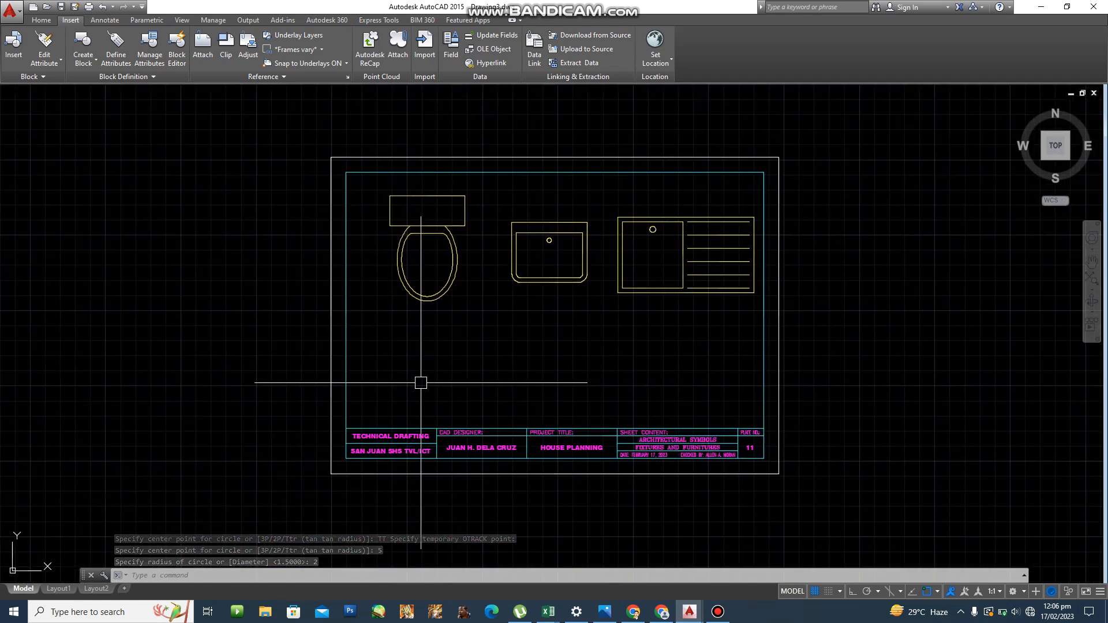
pyautogui.scroll(2, 415, 383)
pyautogui.moveTo(415, 383); pyautogui.dragTo(442, 362, button='middle')
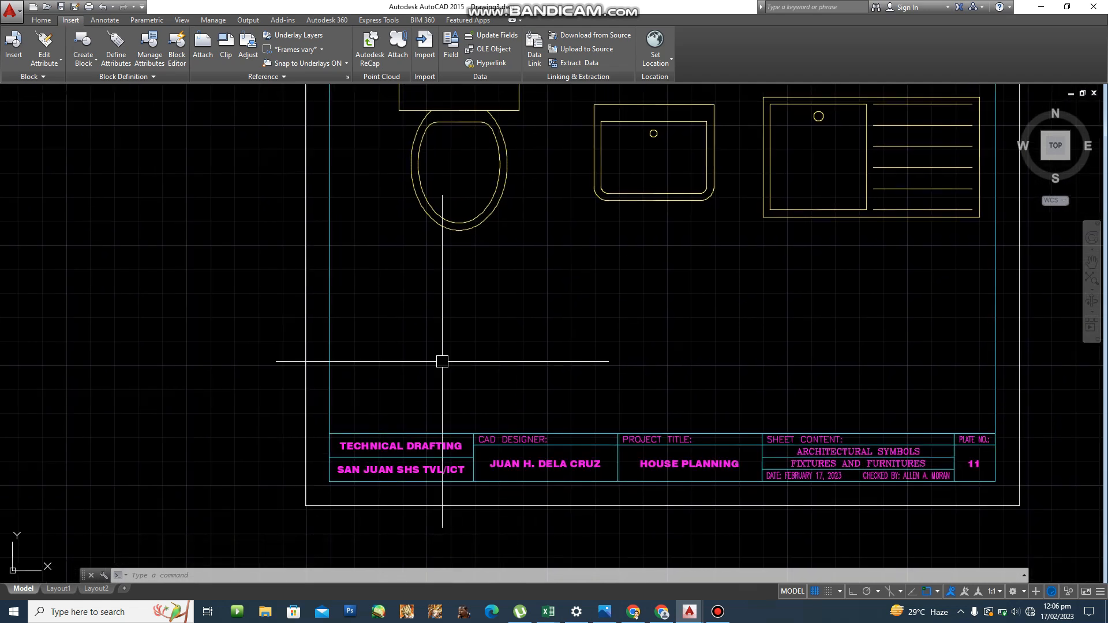
pyautogui.scroll(2, 435, 376)
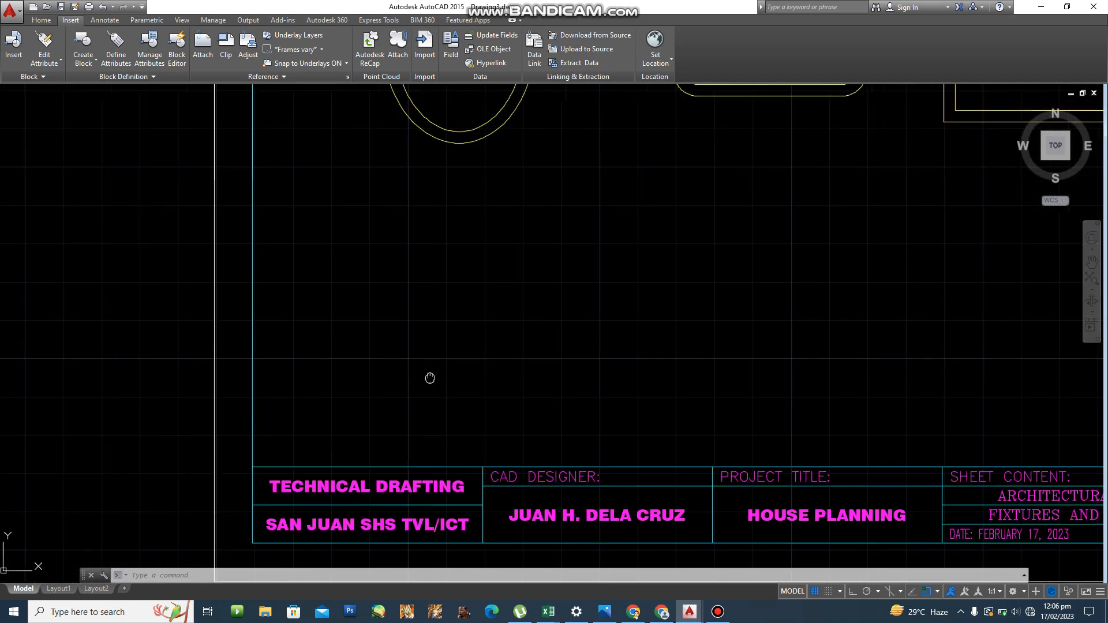
pyautogui.moveTo(430, 379); pyautogui.dragTo(396, 378, button='middle')
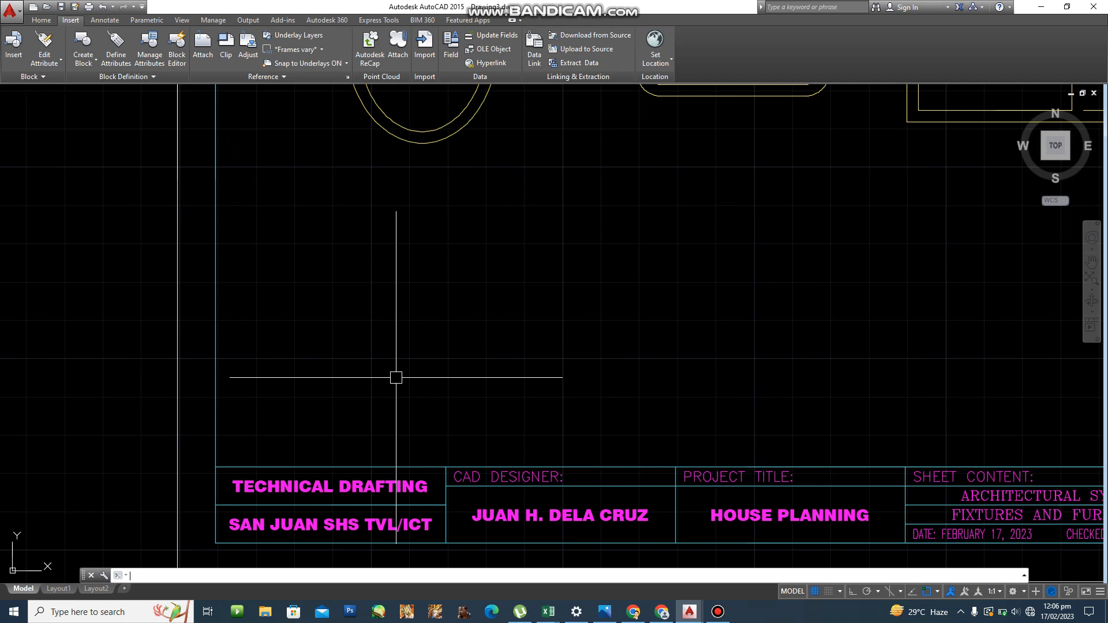
pyautogui.write('rec')
pyautogui.press('Return')
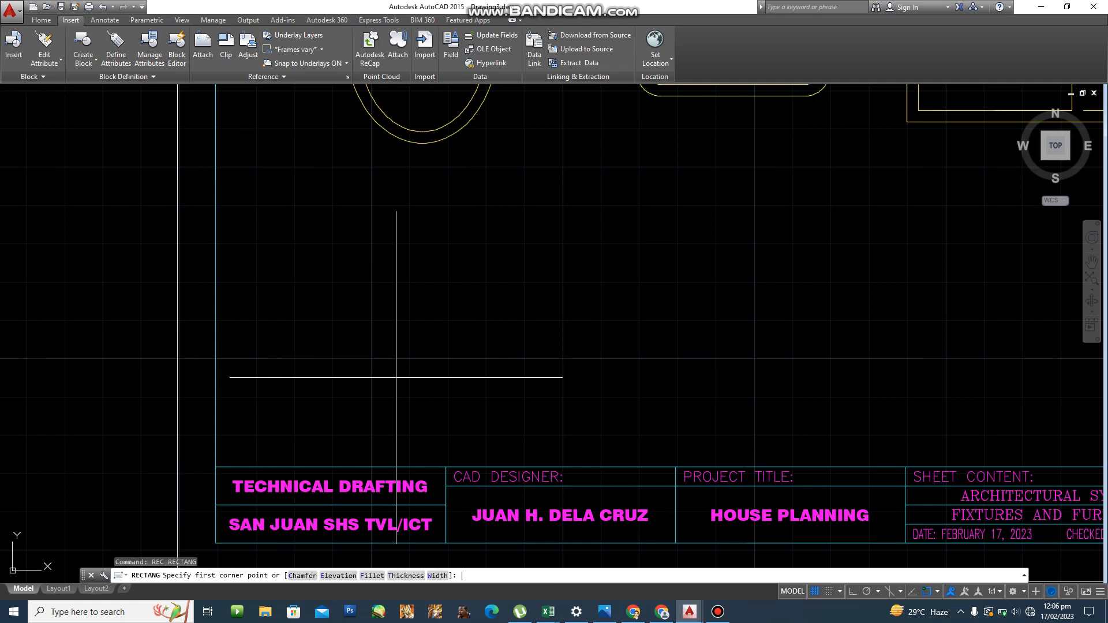
pyautogui.click(293, 406)
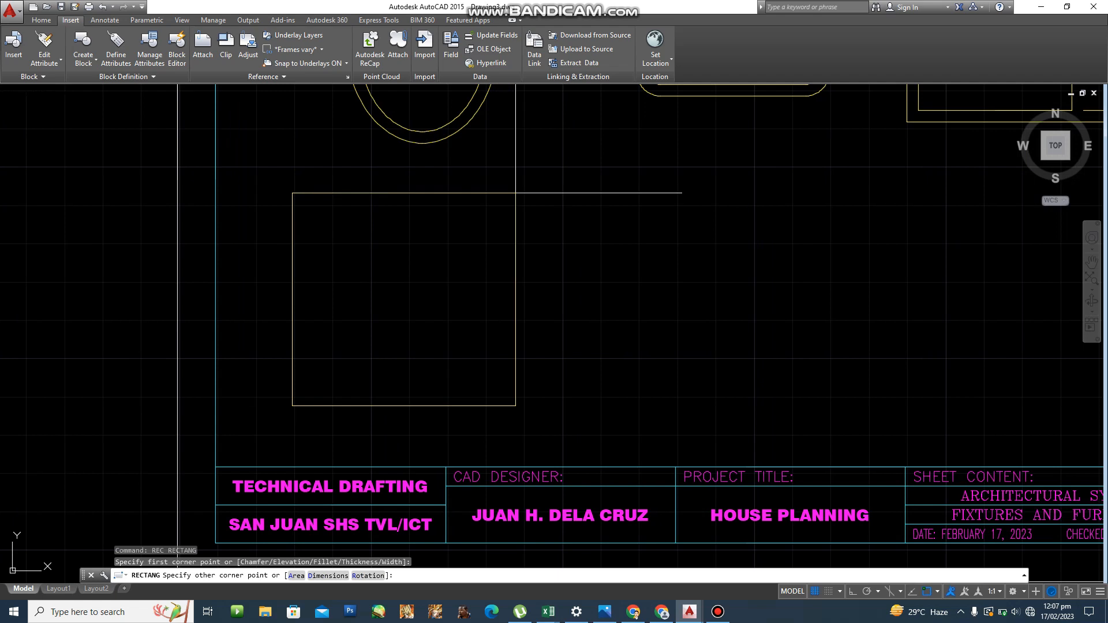
# Size the stove rectangle 60 by 63 and place it.
pyautogui.write('D')
pyautogui.press('Return')
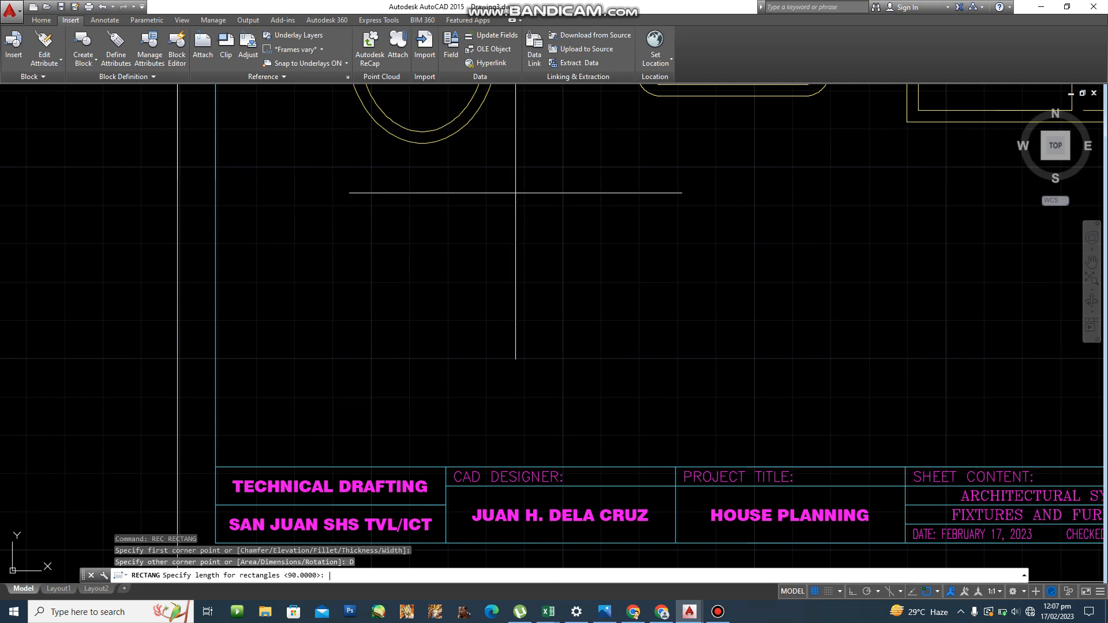
pyautogui.write('60')
pyautogui.press('Return')
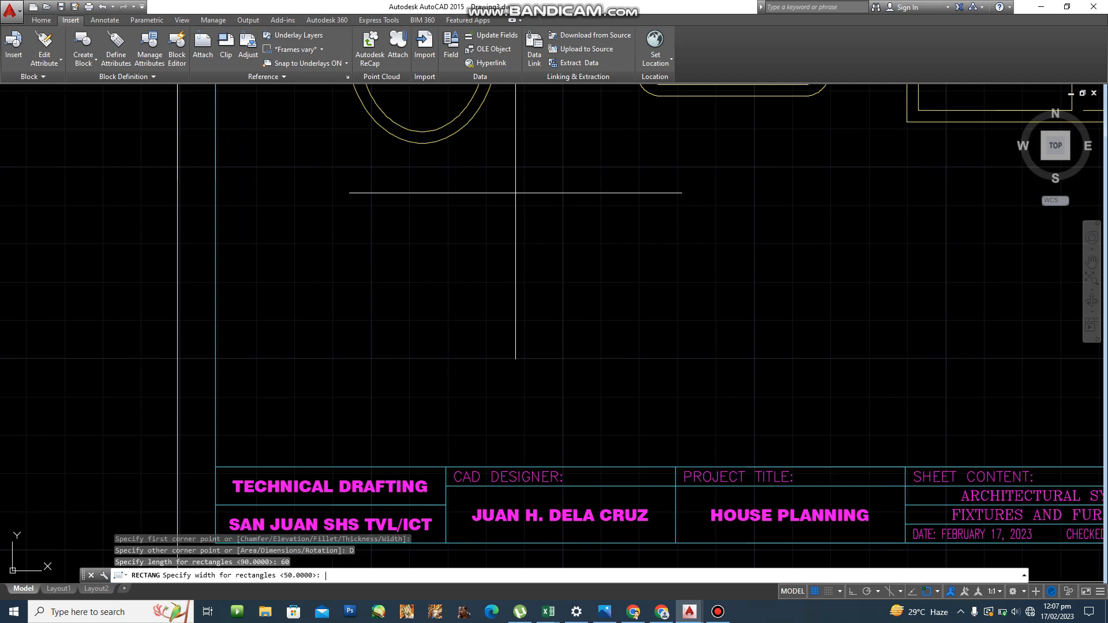
pyautogui.write('63')
pyautogui.press('Return')
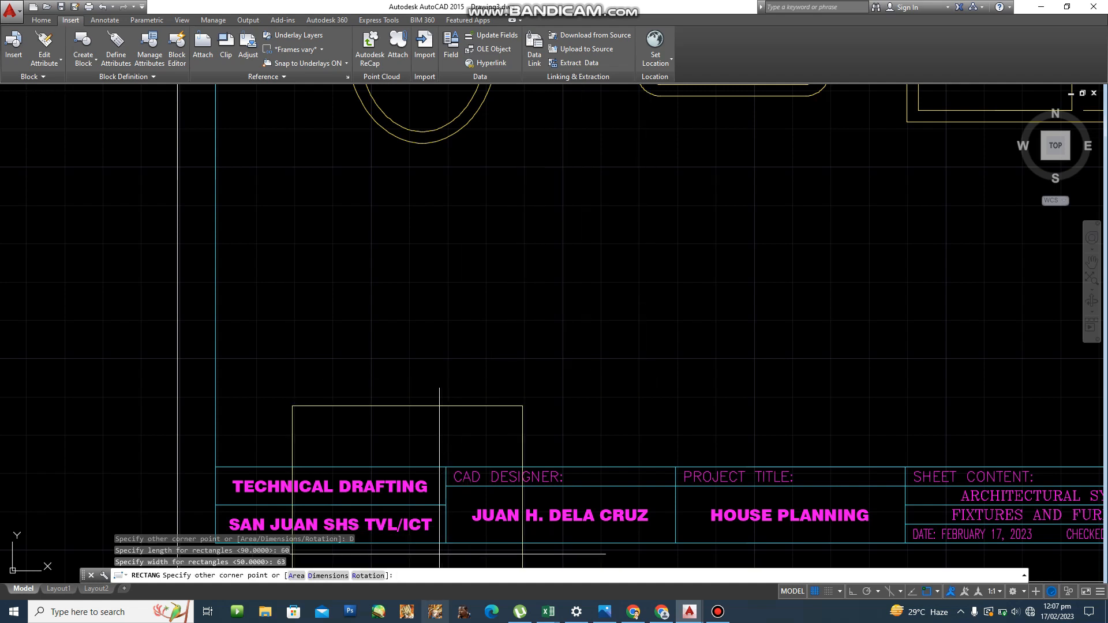
pyautogui.click(423, 378)
pyautogui.press('Return')
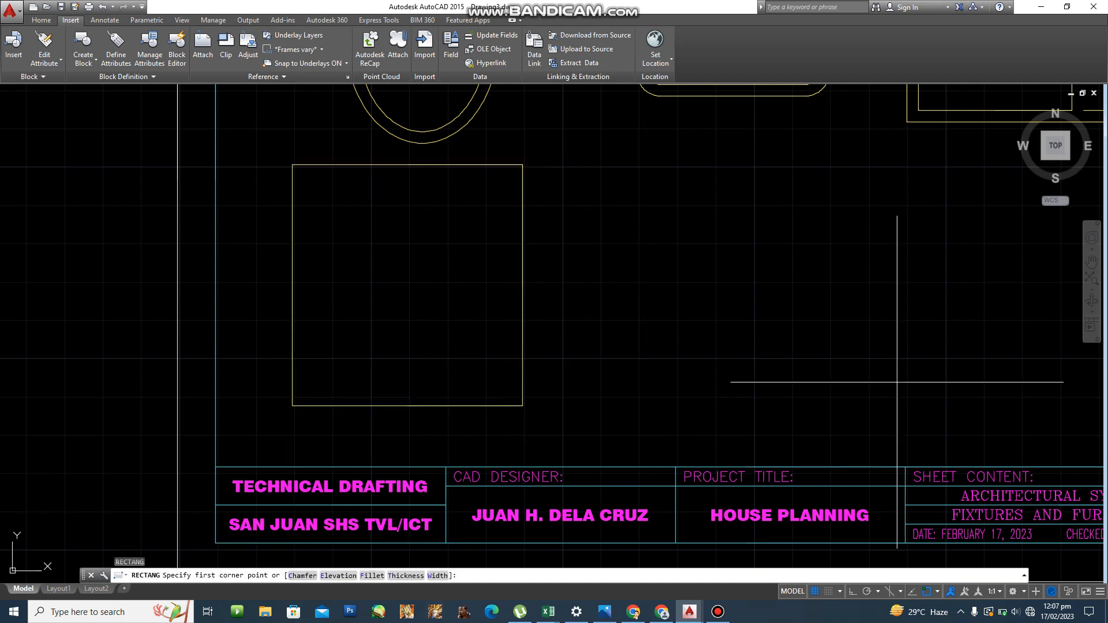
pyautogui.press('Escape')
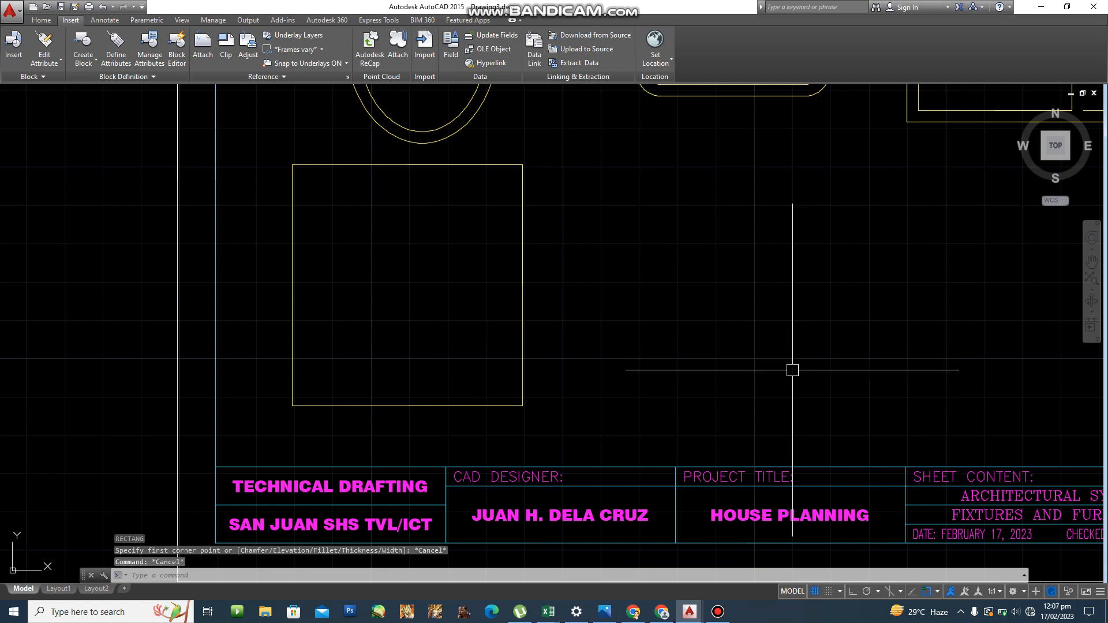
# Explode the stove rectangle into separate lines.
pyautogui.write('x')
pyautogui.press('Return')
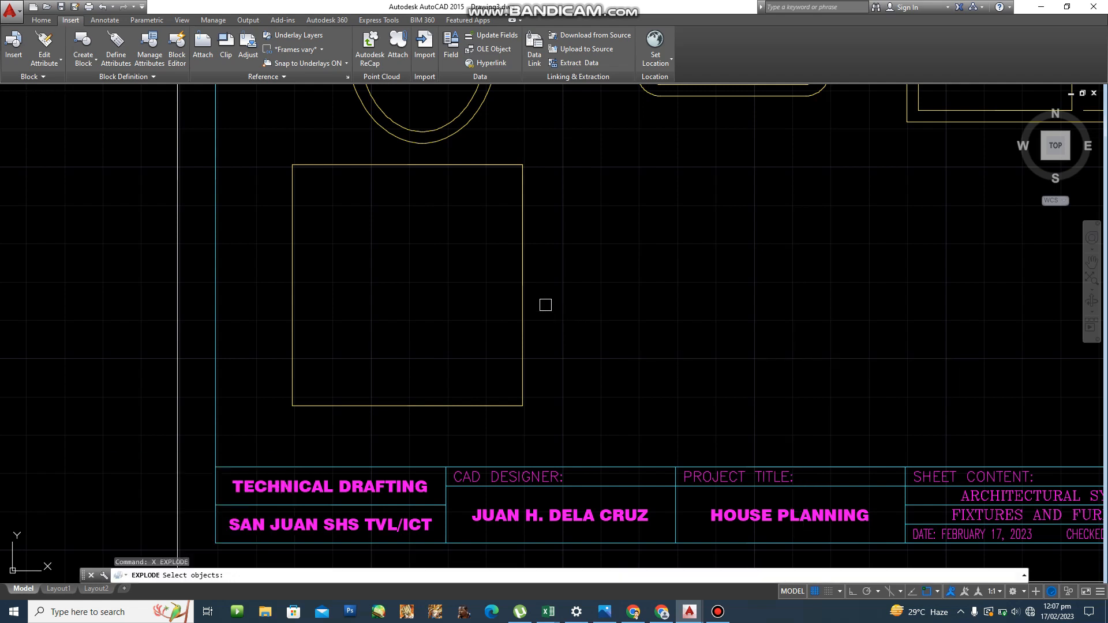
pyautogui.click(522, 300)
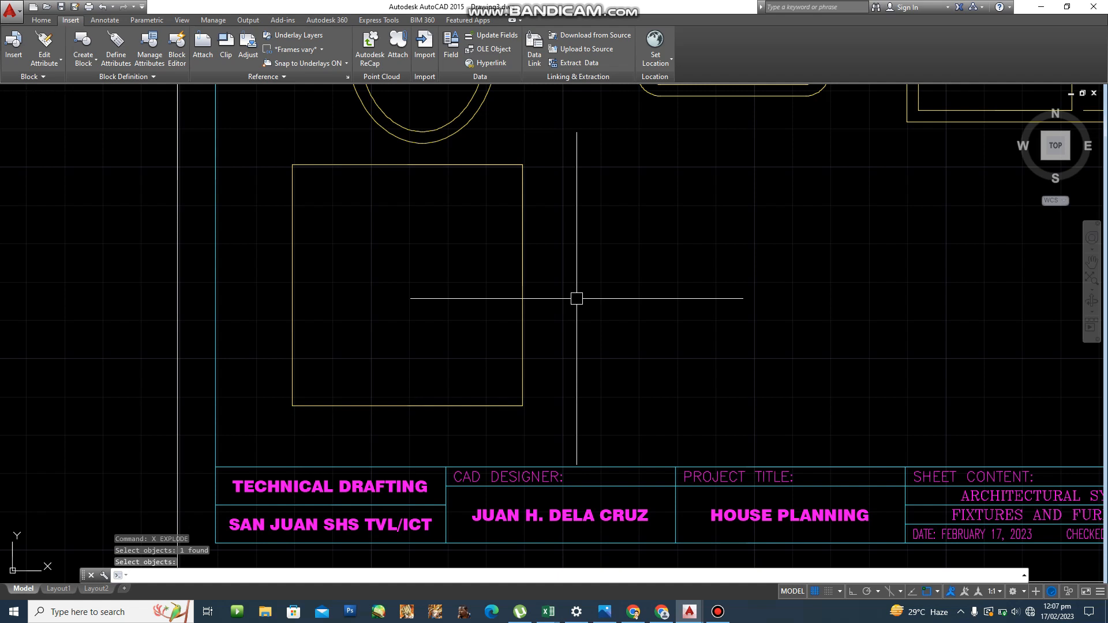
pyautogui.press('Return')
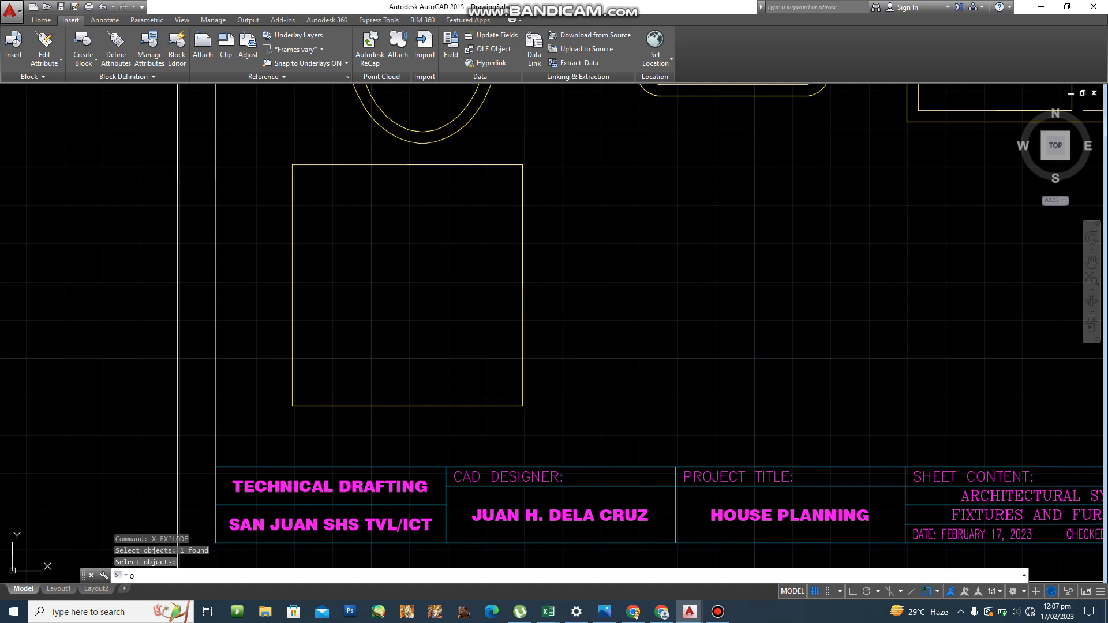
# Offset the stove's bottom edge 3 units upward inside the rectangle.
pyautogui.write('o')
pyautogui.press('Return')
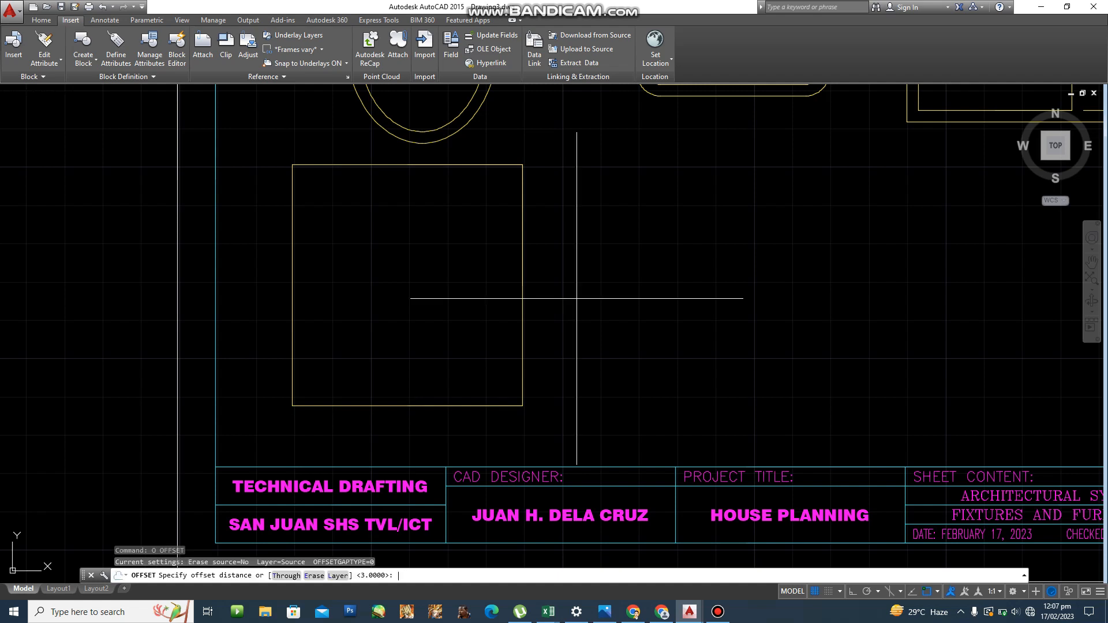
pyautogui.write('3')
pyautogui.press('Return')
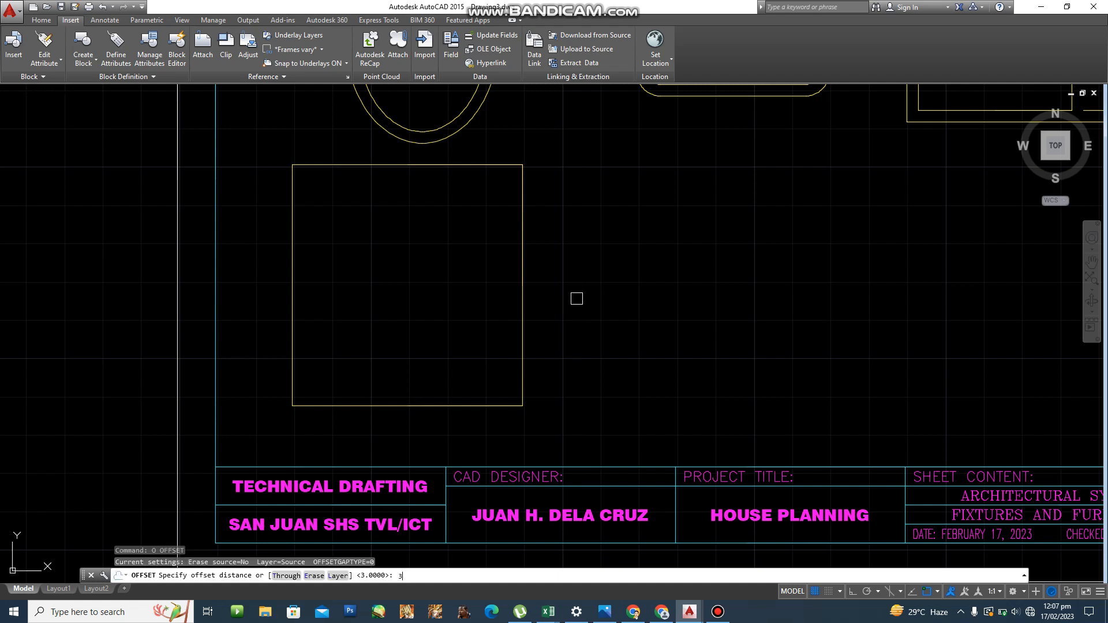
pyautogui.click(449, 401)
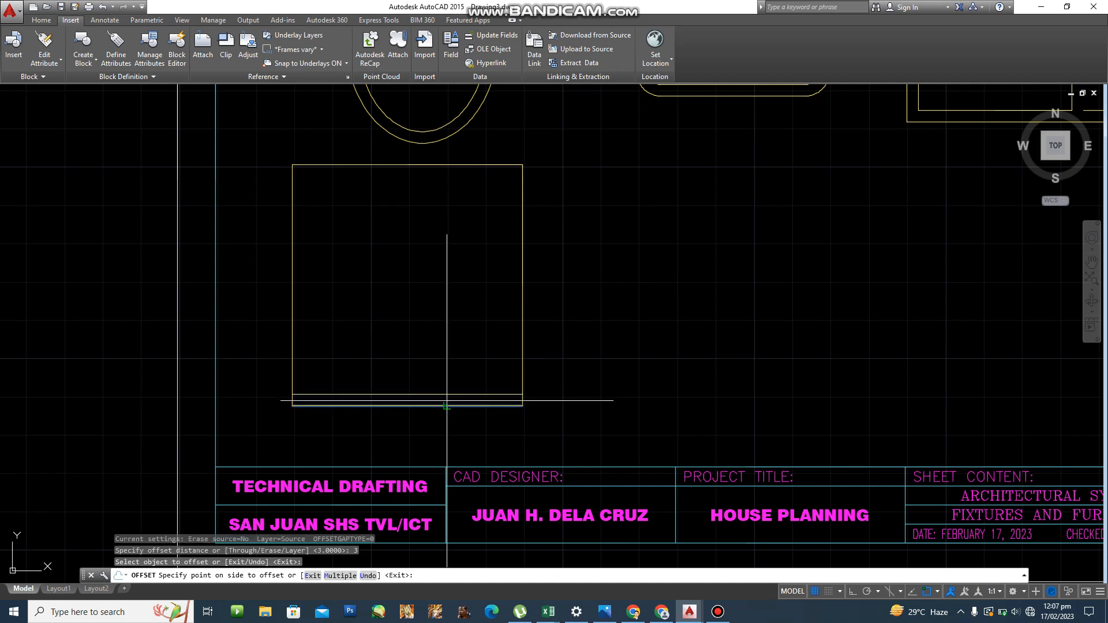
pyautogui.click(444, 364)
pyautogui.scroll(2, 382, 428)
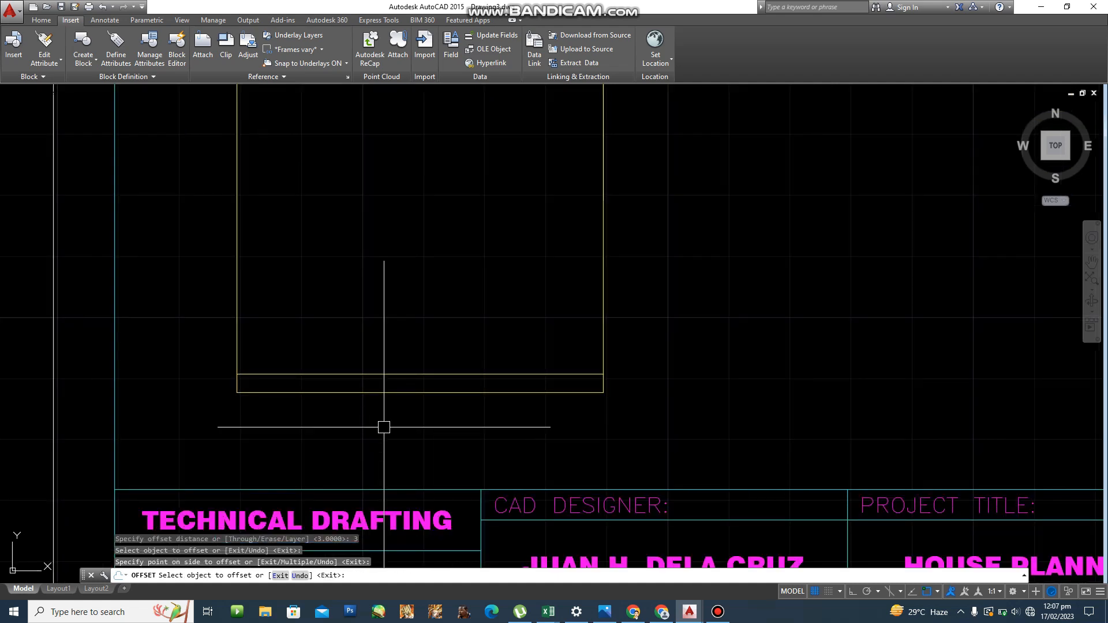
pyautogui.press('Escape')
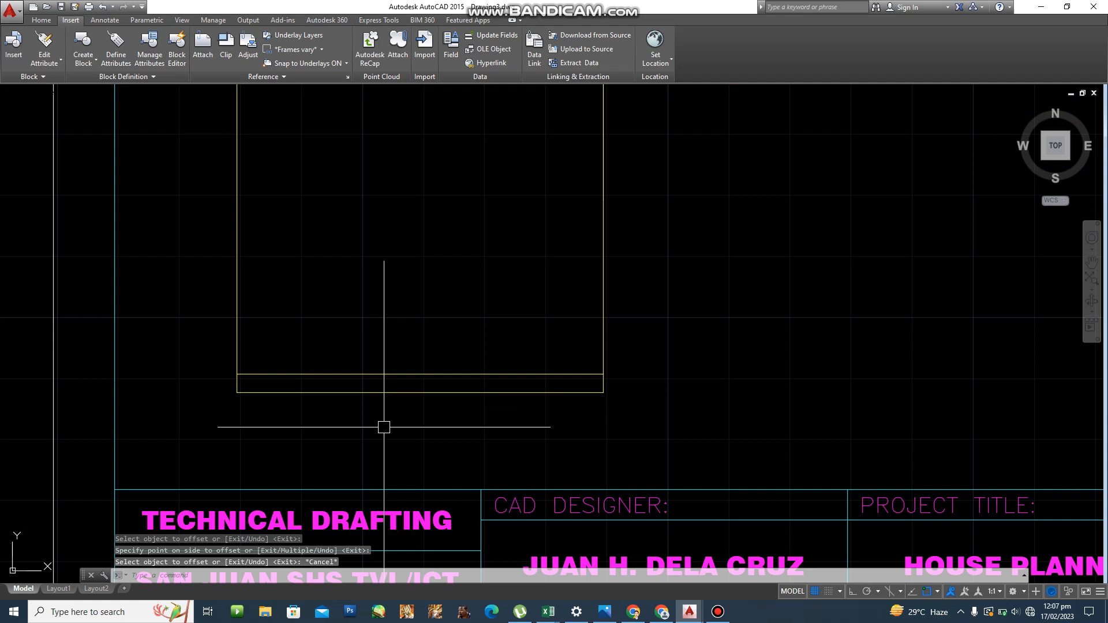
pyautogui.write('f')
pyautogui.press('Return')
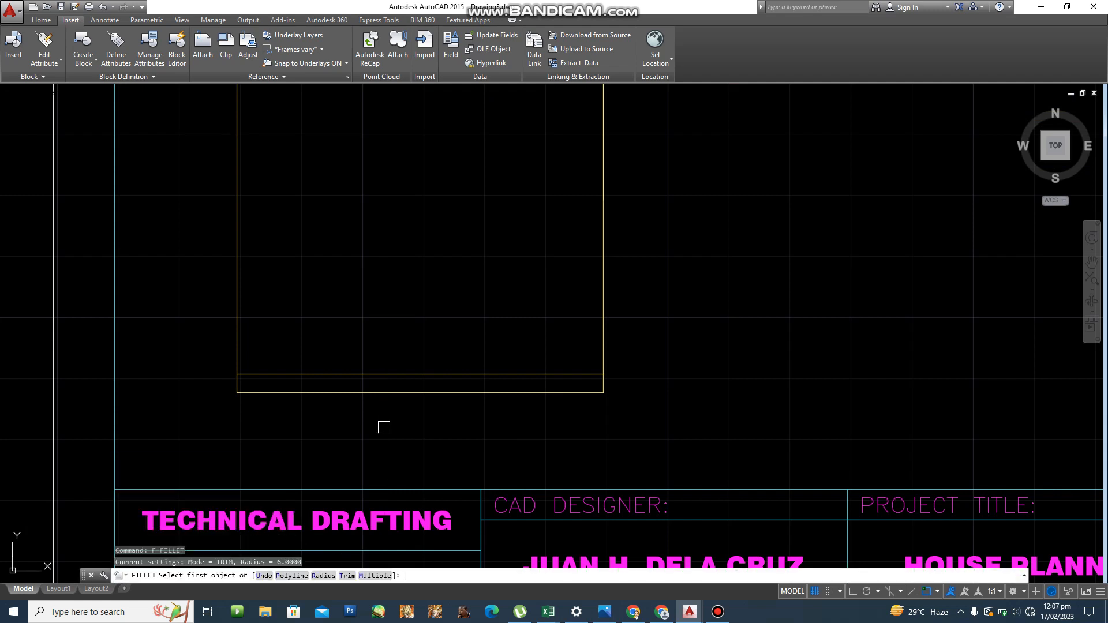
# Set the fillet radius to 3 and round the stove's lower-left corner.
pyautogui.write('r')
pyautogui.press('Return')
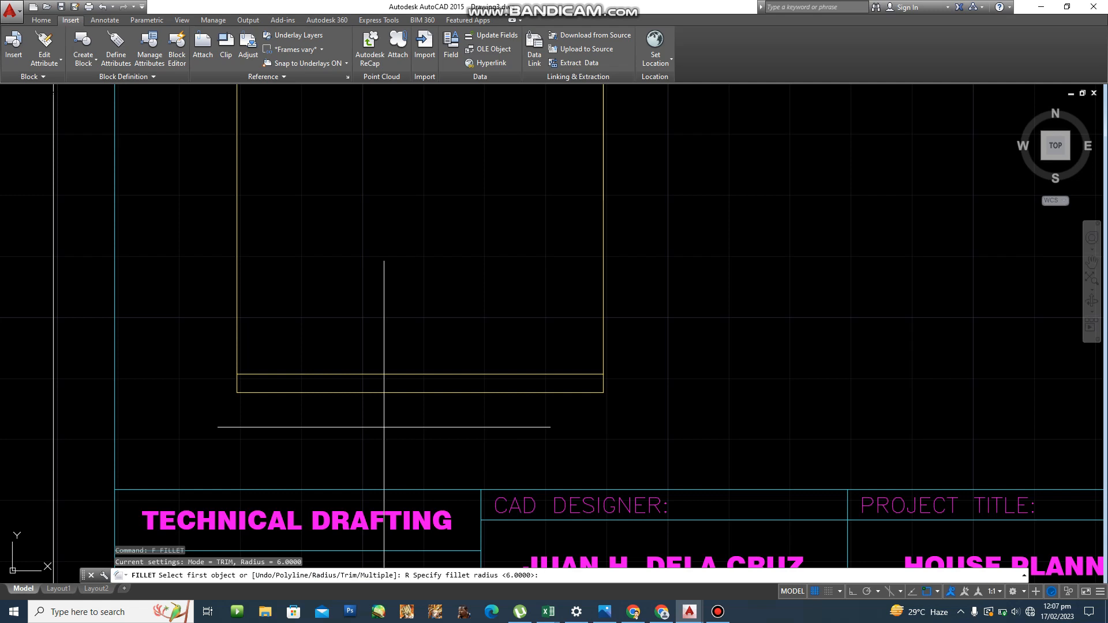
pyautogui.write('3')
pyautogui.press('Return')
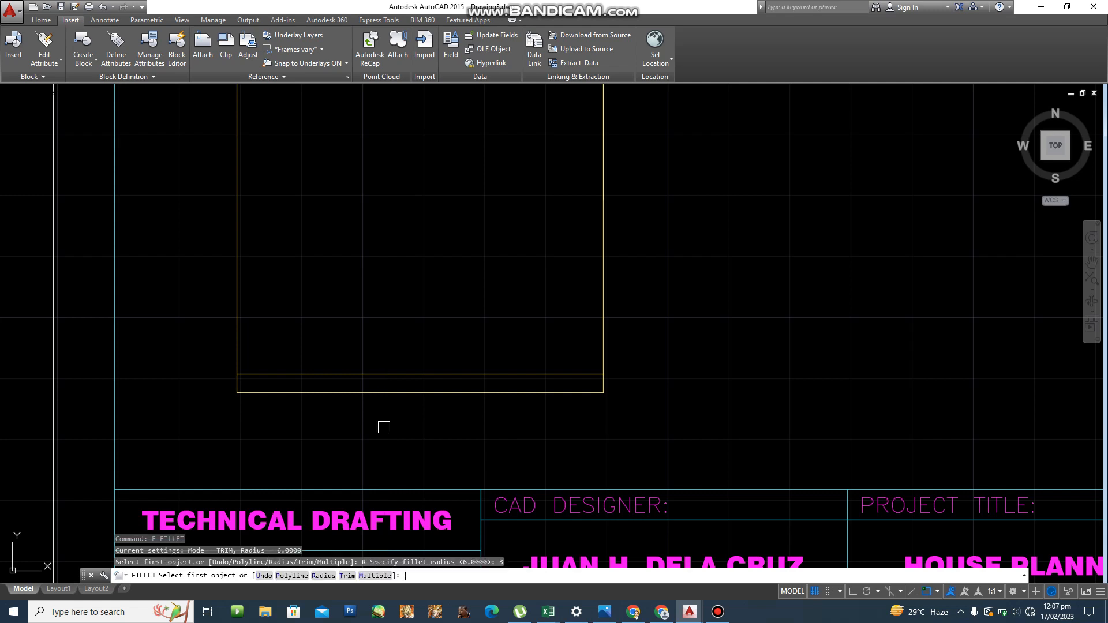
pyautogui.scroll(5, 329, 391)
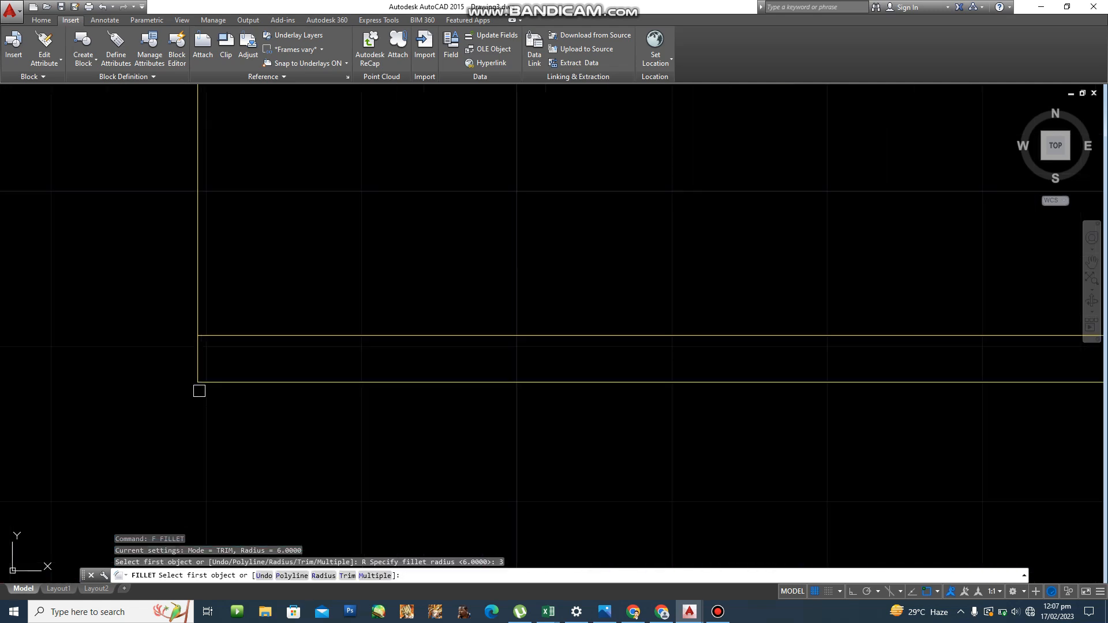
pyautogui.click(217, 382)
pyautogui.click(218, 382)
pyautogui.moveTo(492, 414); pyautogui.dragTo(185, 430, button='middle')
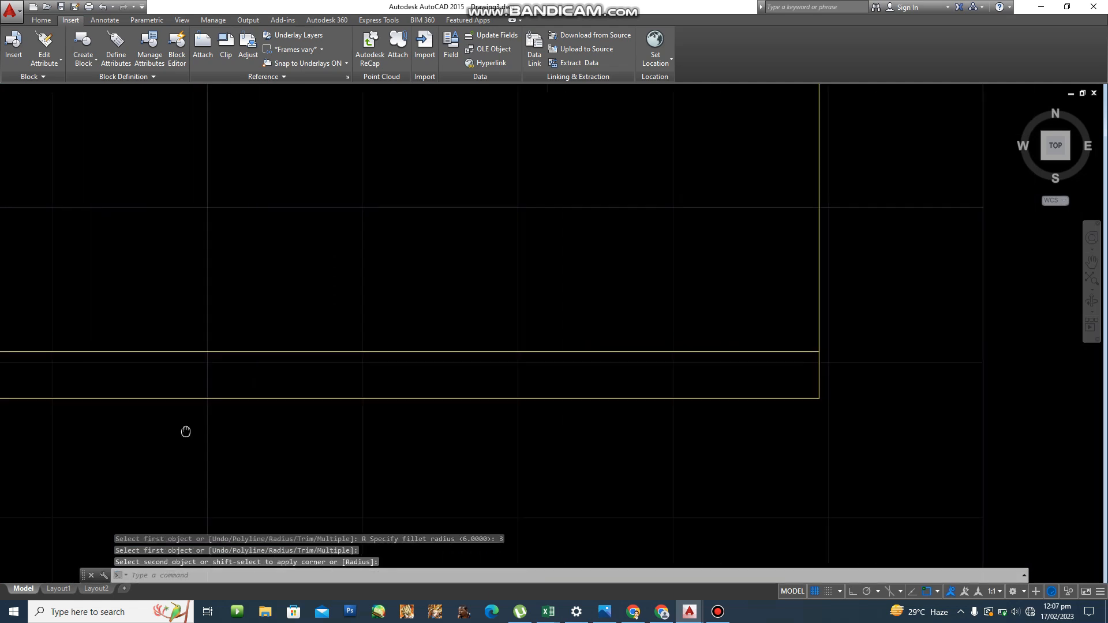
# Round the stove's lower-right corner with the same 3-unit fillet.
pyautogui.press('Return')
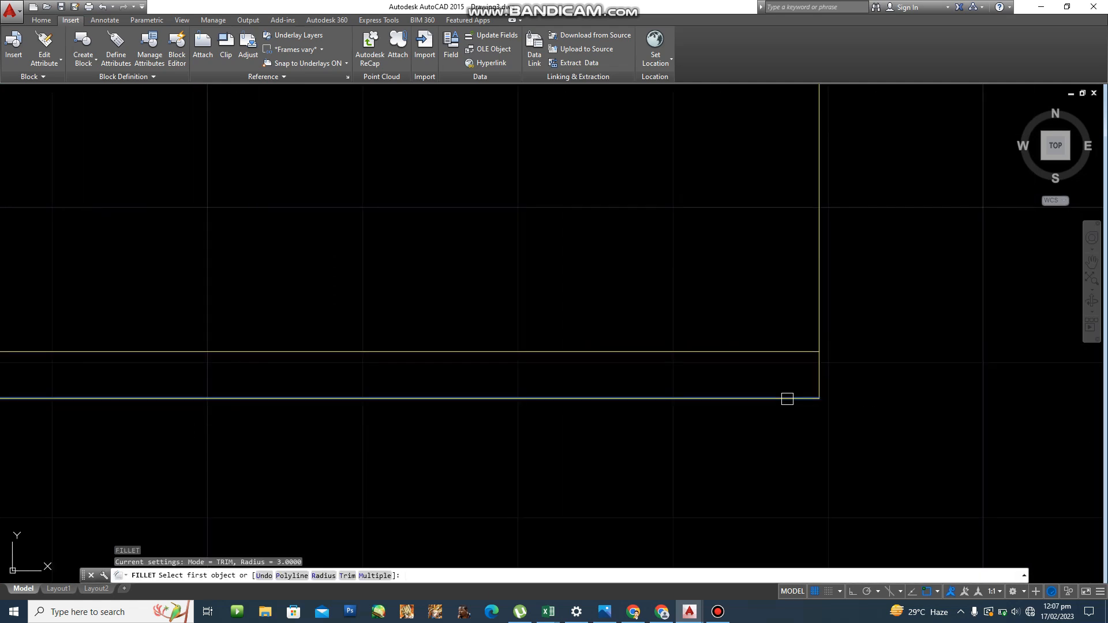
pyautogui.click(786, 398)
pyautogui.scroll(-4, 817, 367)
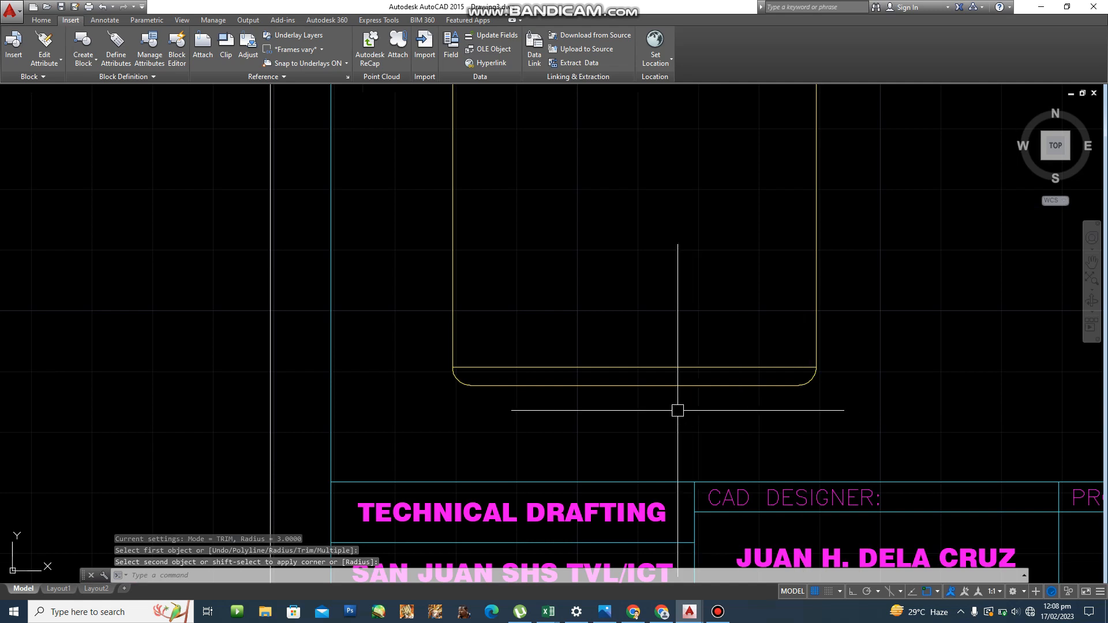
pyautogui.scroll(2, 675, 410)
pyautogui.moveTo(676, 410); pyautogui.dragTo(632, 386, button='middle')
pyautogui.write('REC')
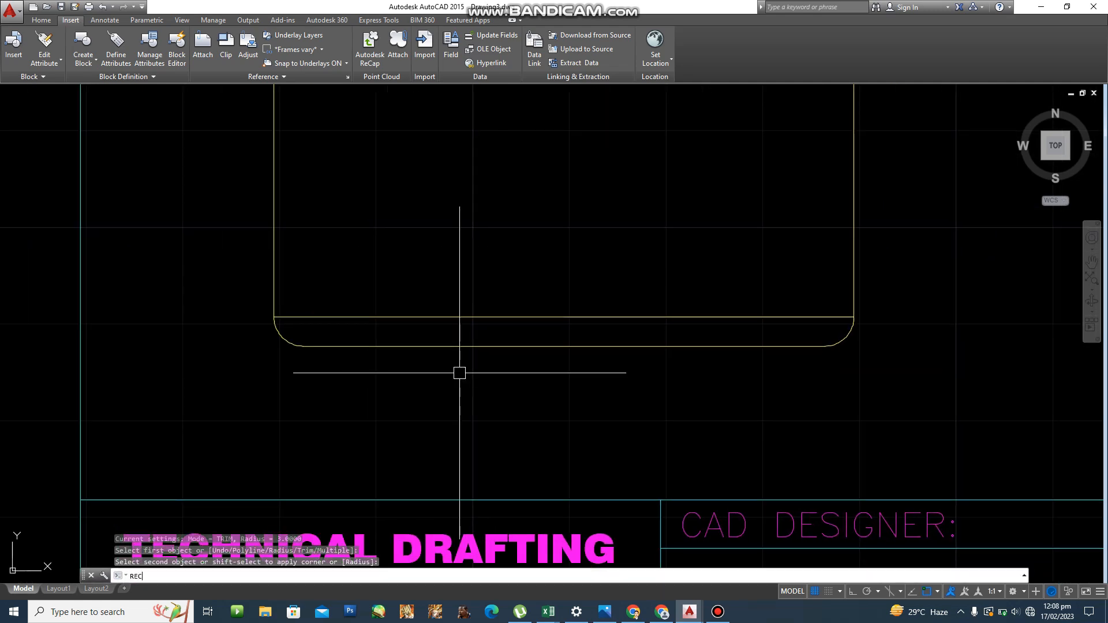
pyautogui.press('Return')
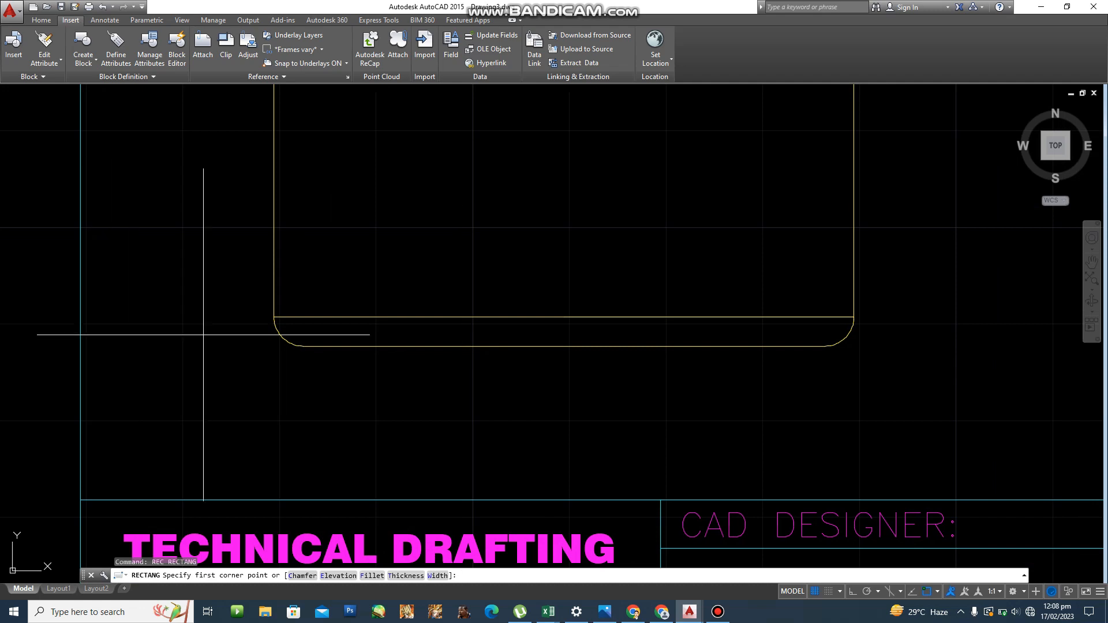
# Draw a small square from the left fillet end with @5,5, then undo the misplaced result.
pyautogui.click(304, 351)
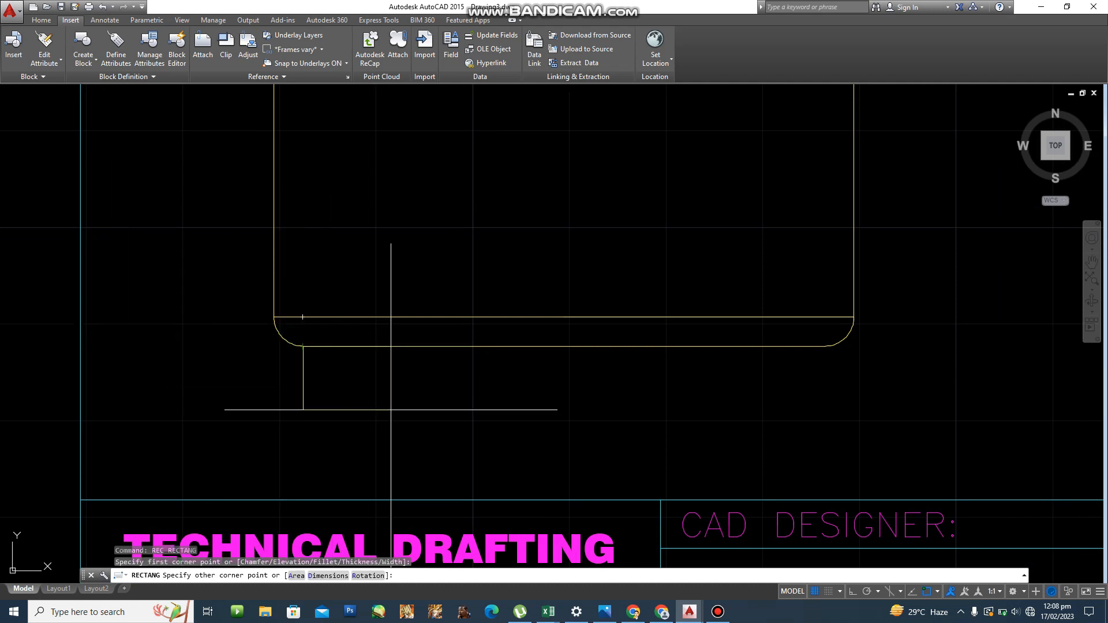
pyautogui.write('@5,5')
pyautogui.press('Return')
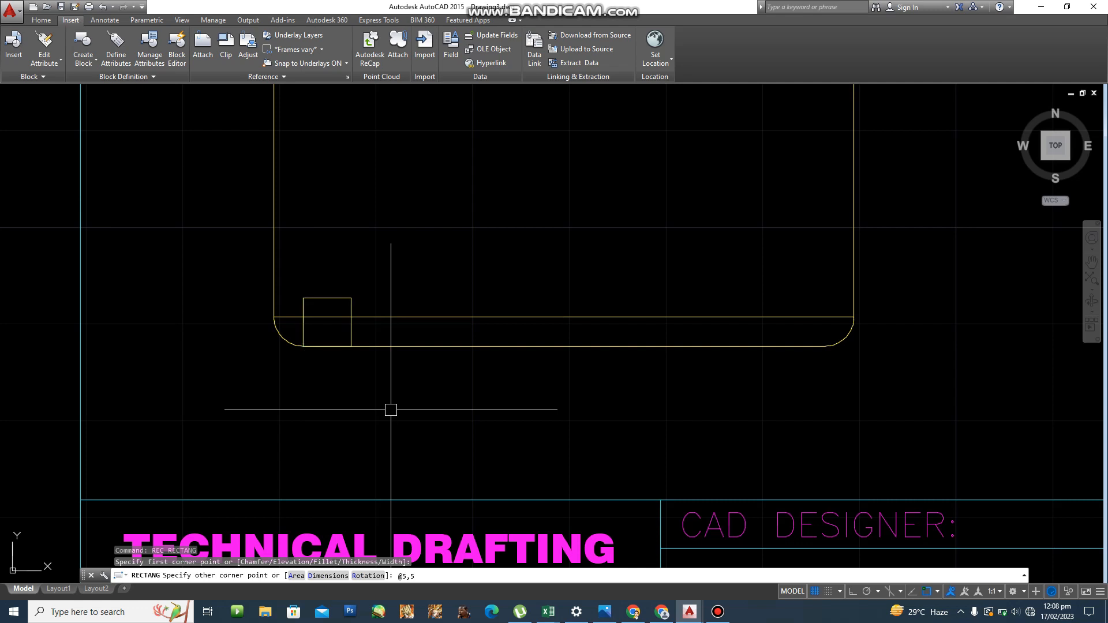
pyautogui.hotkey('ctrl', 'z')
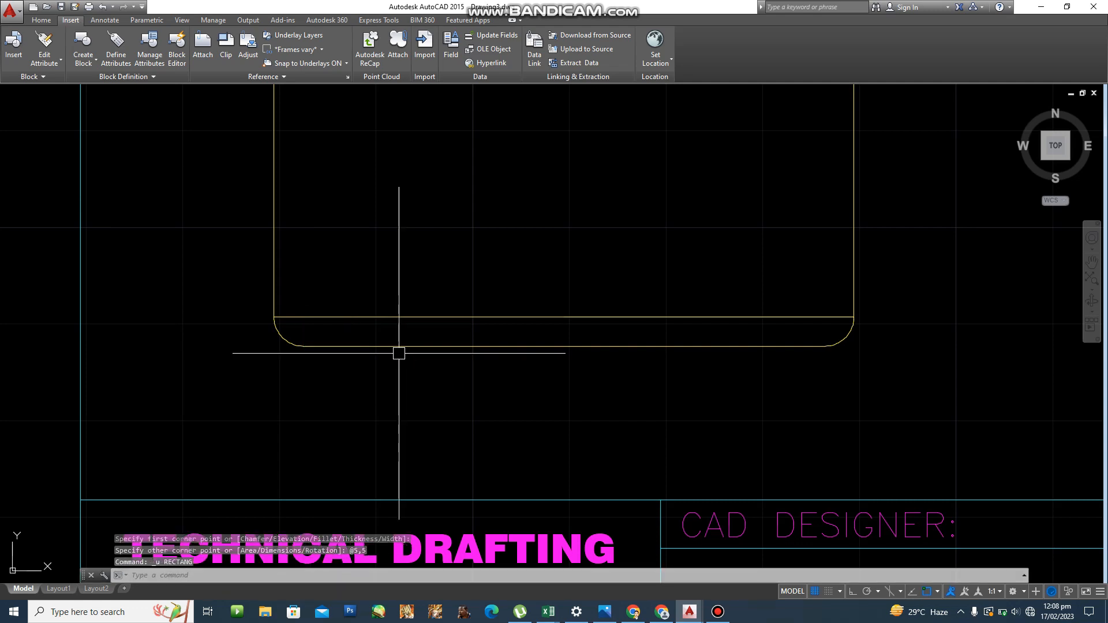
# Redraw the 5 by 5 square from the left fillet endpoint using @5,-5.
pyautogui.write('REC')
pyautogui.press('Return')
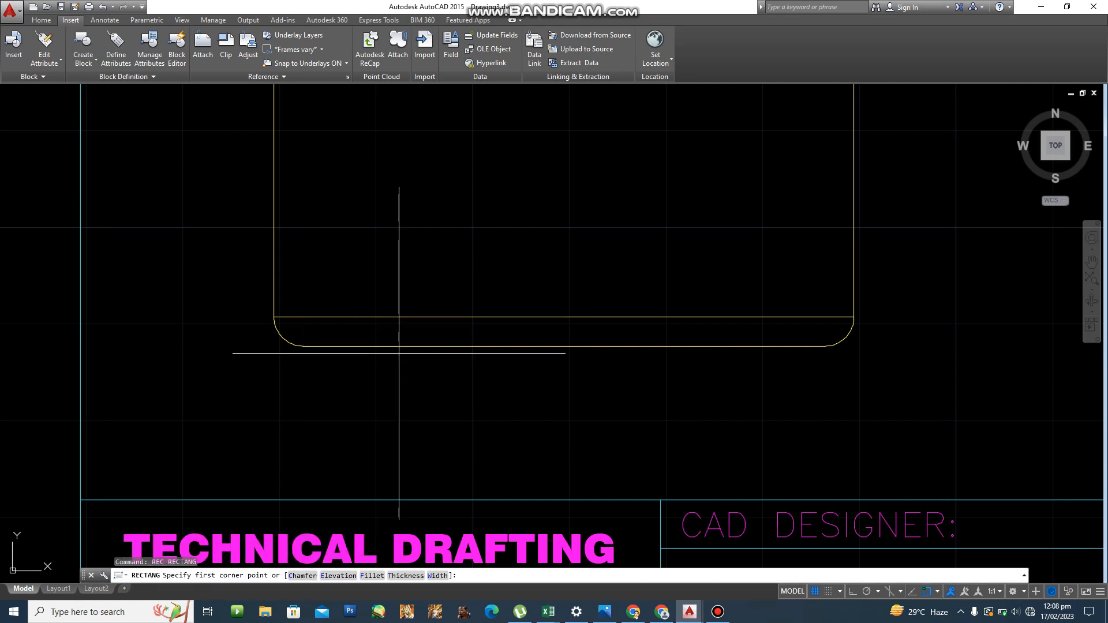
pyautogui.click(303, 347)
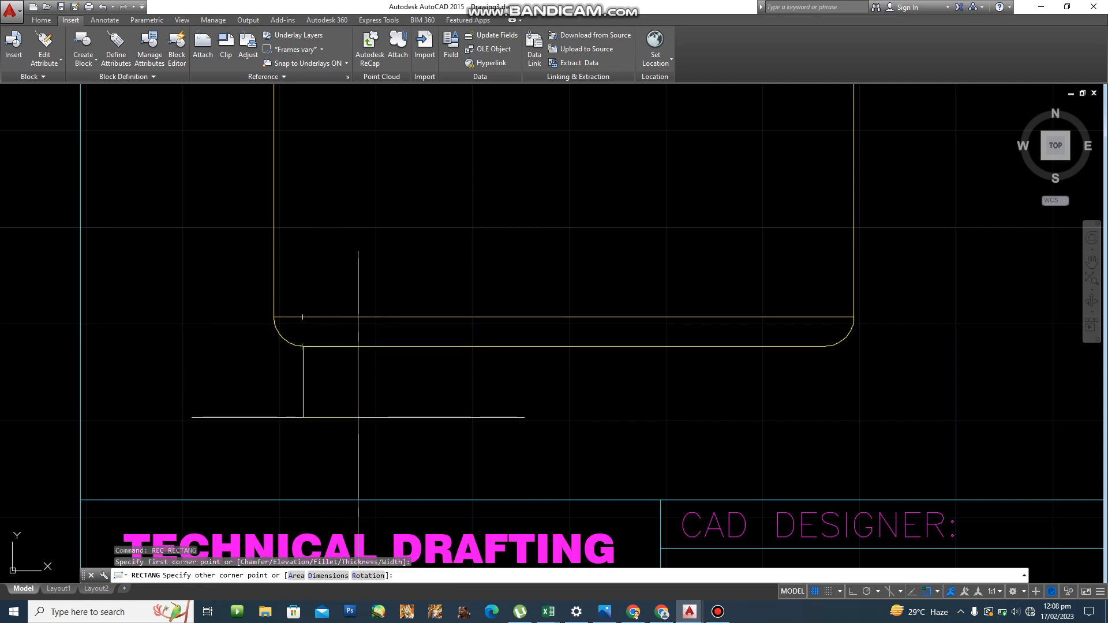
pyautogui.write('@5,-5')
pyautogui.press('Return')
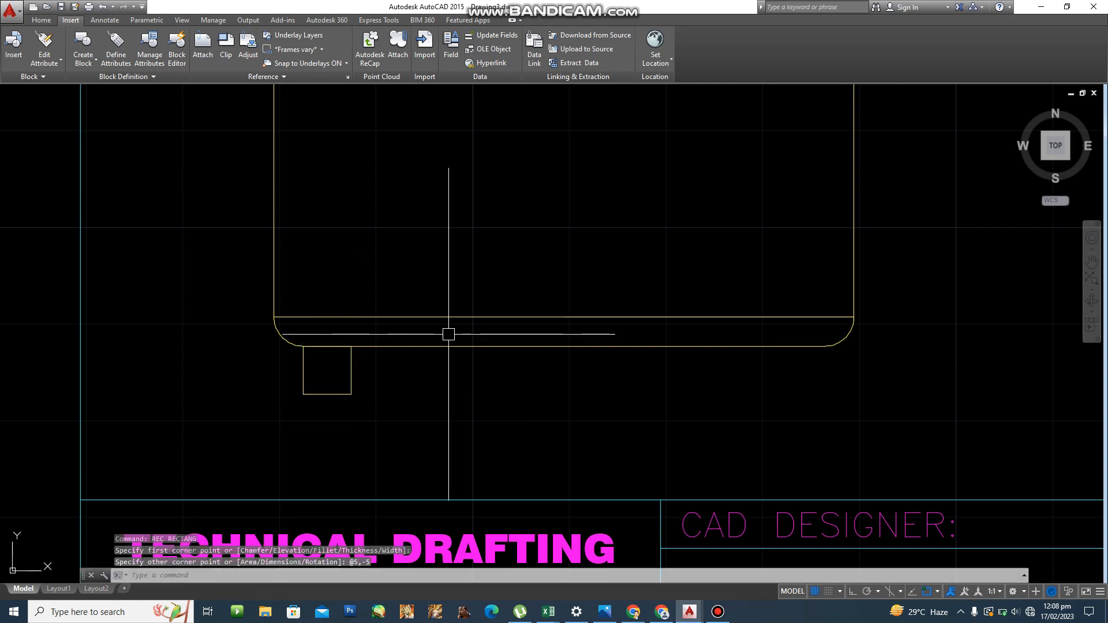
pyautogui.scroll(-6, 482, 302)
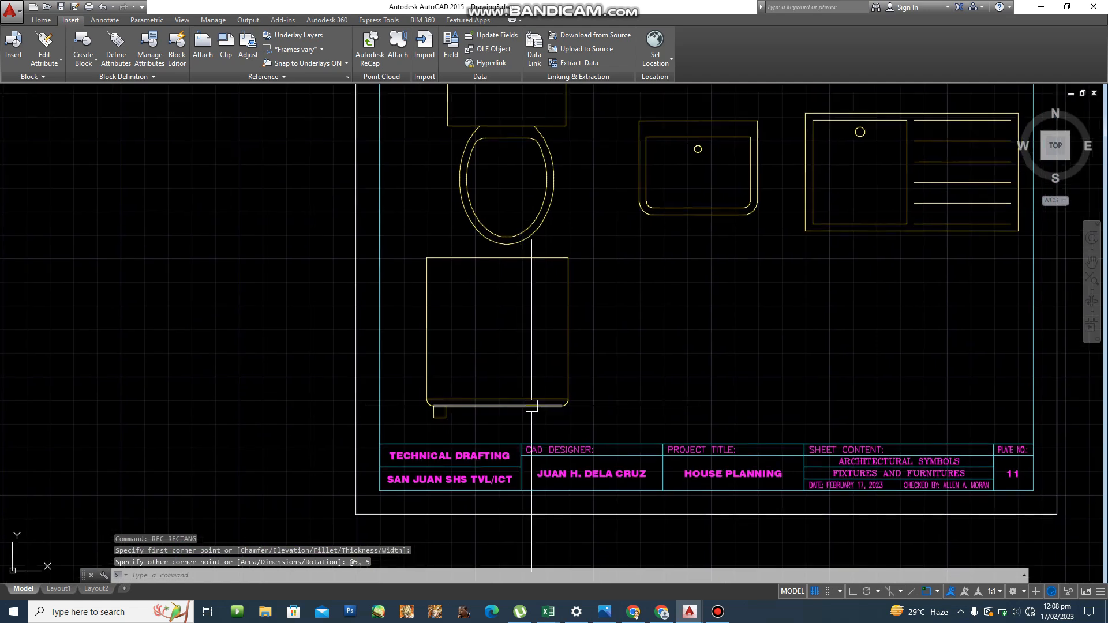
pyautogui.moveTo(598, 354)
pyautogui.mouseDown(button='middle')
pyautogui.moveTo(487, 371)
pyautogui.moveTo(344, 427)
pyautogui.mouseUp(button='middle')
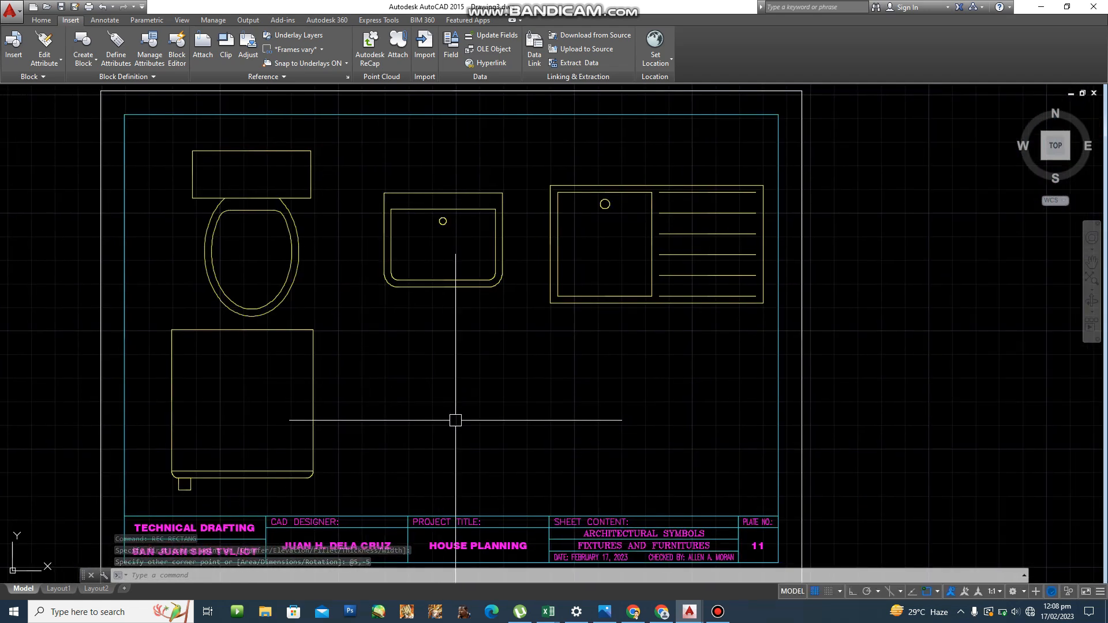
pyautogui.scroll(2, 462, 423)
pyautogui.moveTo(465, 423); pyautogui.dragTo(437, 393, button='middle')
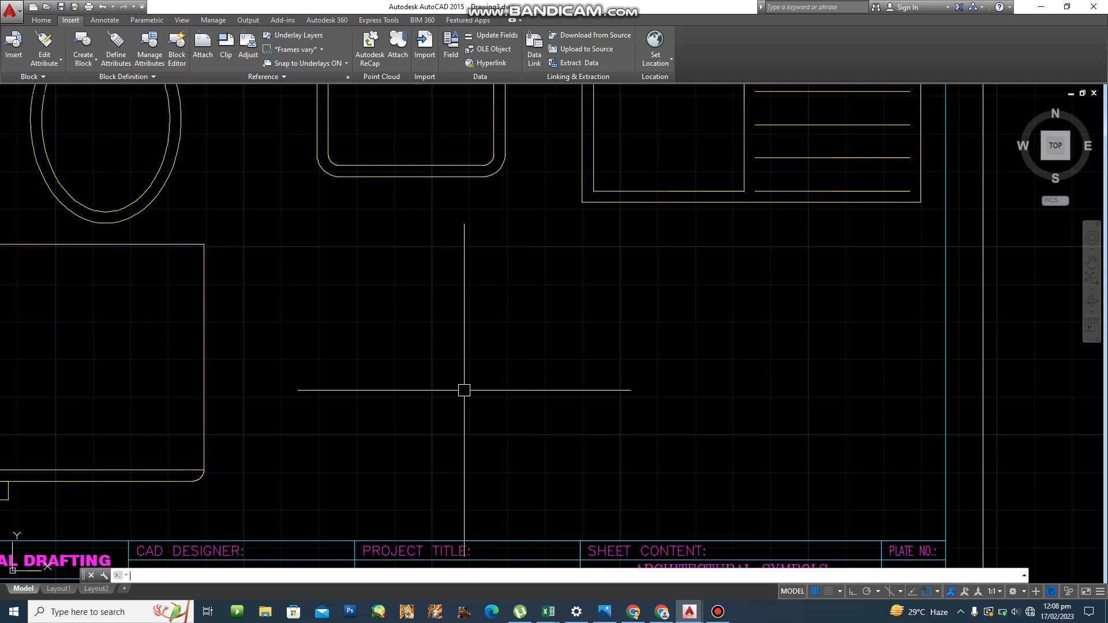
pyautogui.write('rec')
pyautogui.press('Return')
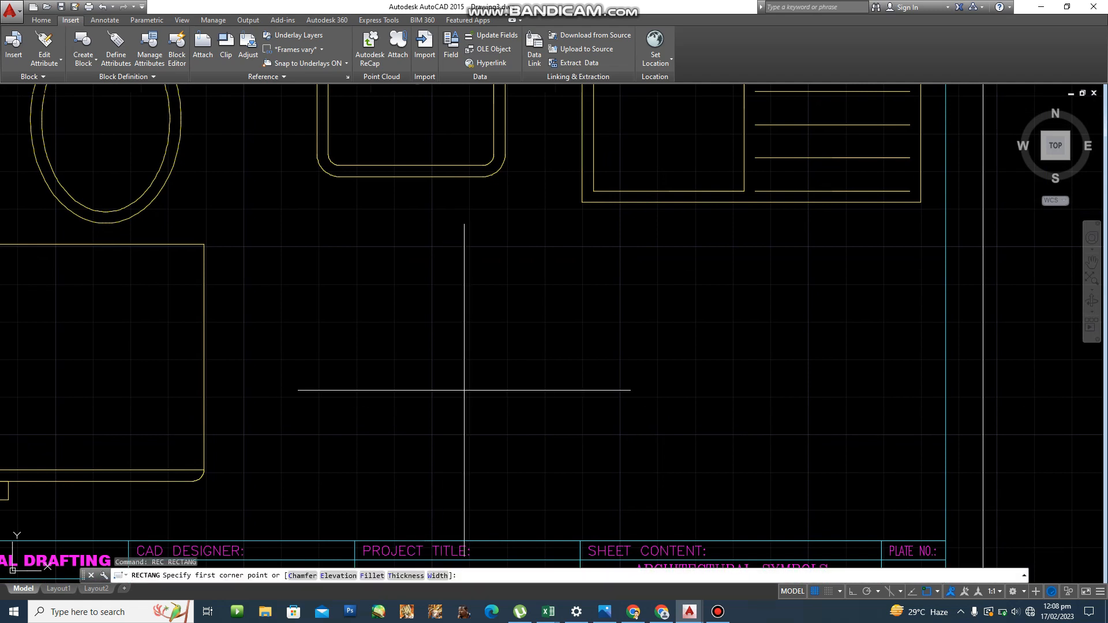
pyautogui.click(303, 476)
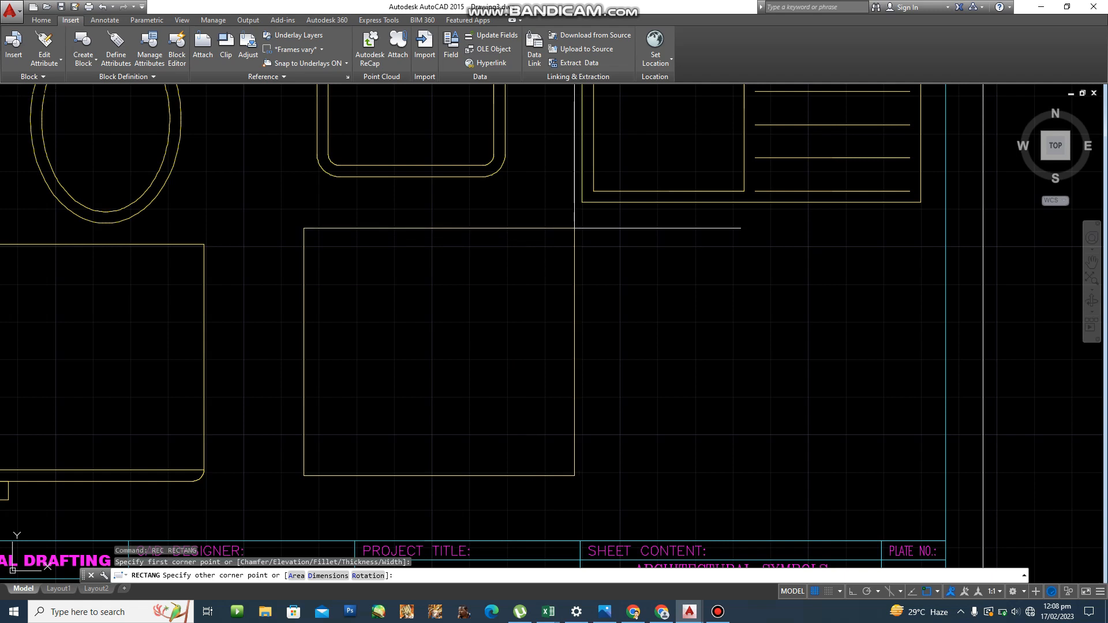
pyautogui.write('@69')
pyautogui.press('BackSpace')
pyautogui.write('0,63')
pyautogui.press('Return')
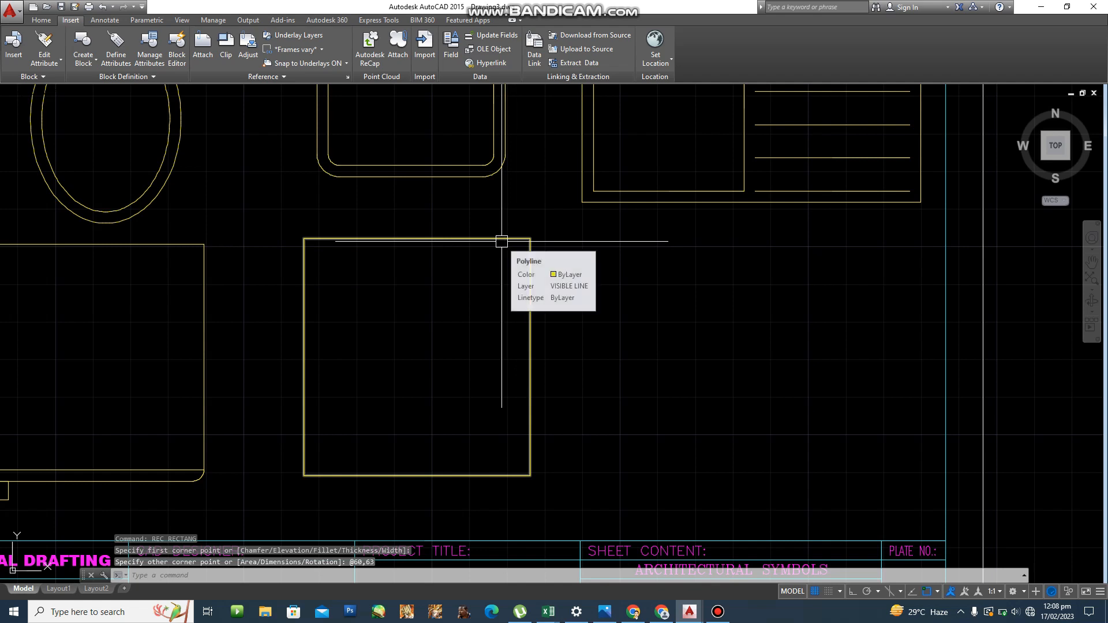
pyautogui.moveTo(501, 242)
pyautogui.mouseDown(button='middle')
pyautogui.moveTo(432, 246)
pyautogui.moveTo(421, 235)
pyautogui.mouseUp(button='middle')
pyautogui.write('c')
pyautogui.press('Return')
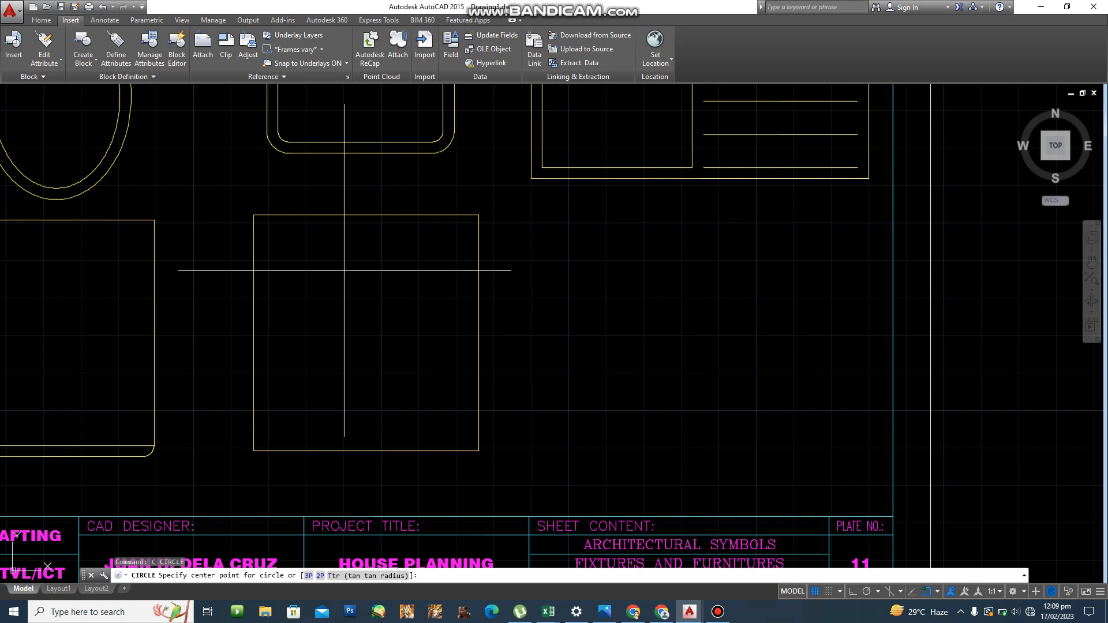
pyautogui.write('FROM')
pyautogui.press('Return')
pyautogui.click(253, 215)
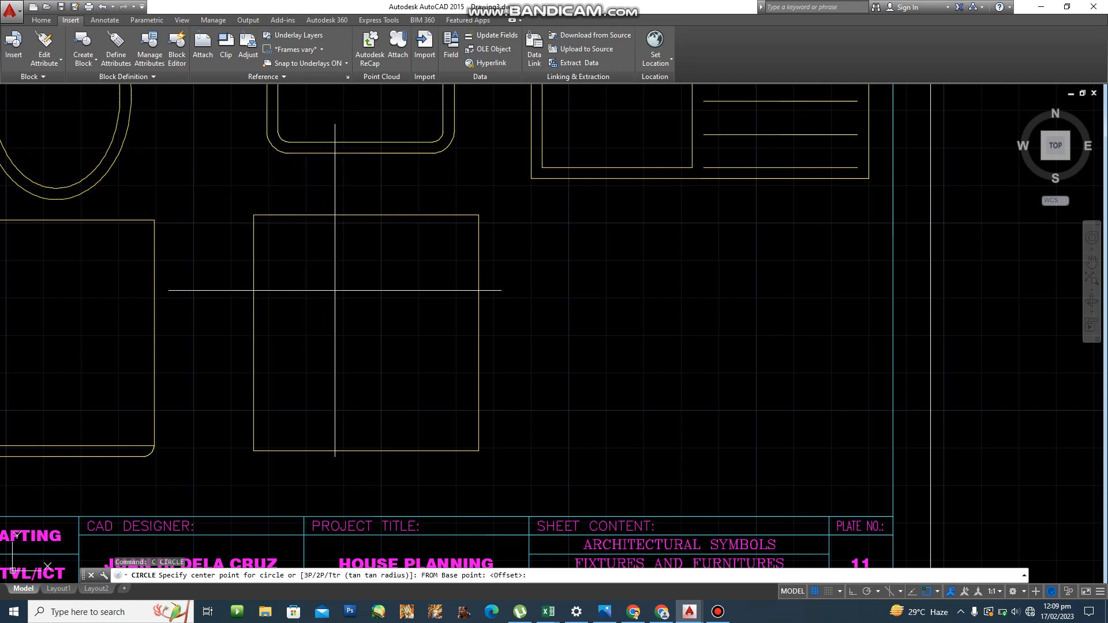
pyautogui.write('@')
pyautogui.write('15,-15')
pyautogui.press('Return')
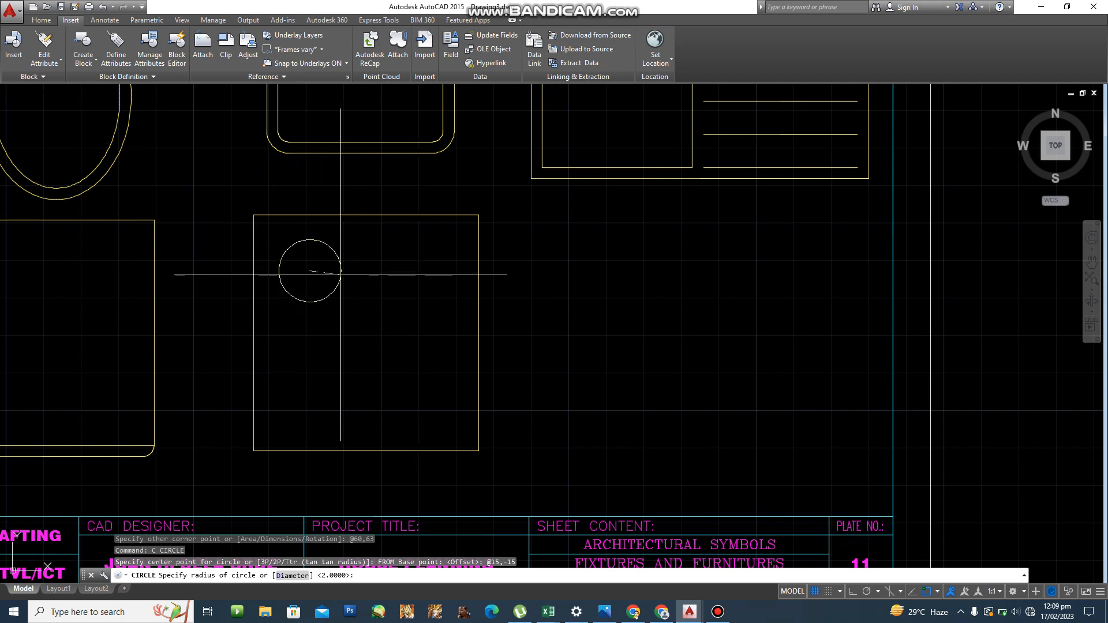
pyautogui.write('7.5')
pyautogui.press('Return')
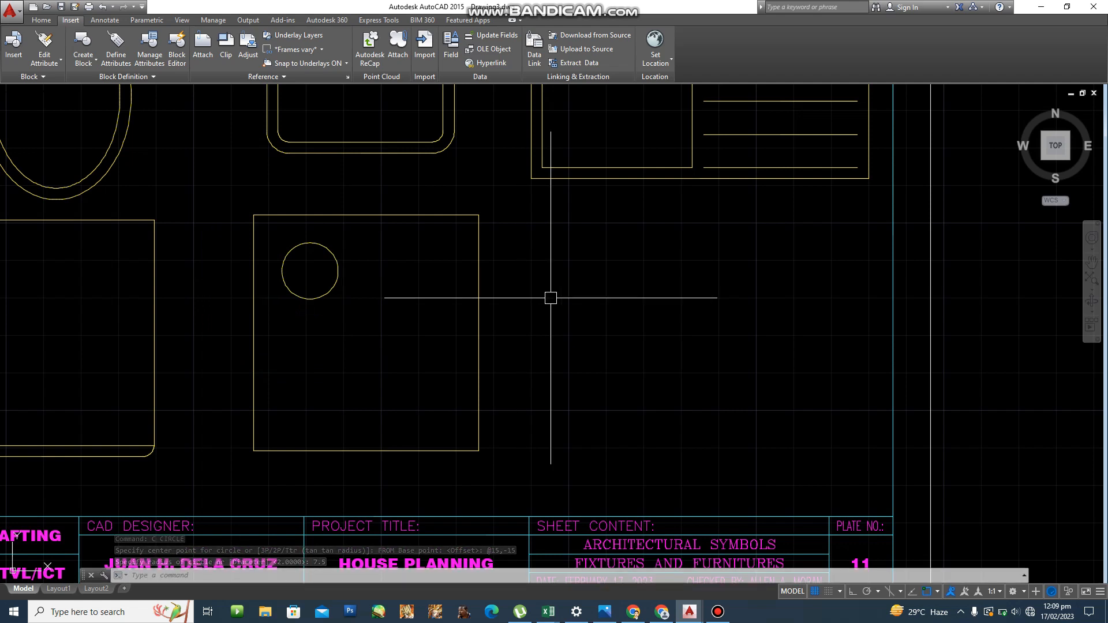
# Start a line at a picked point, then cancel it.
pyautogui.scroll(4, 333, 244)
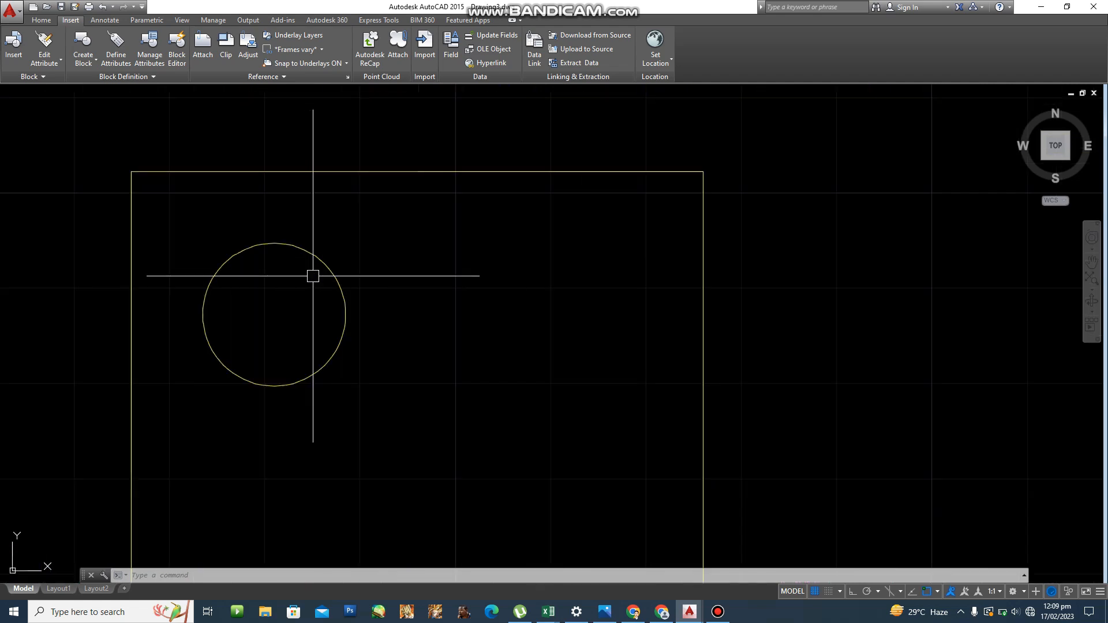
pyautogui.write('LINE')
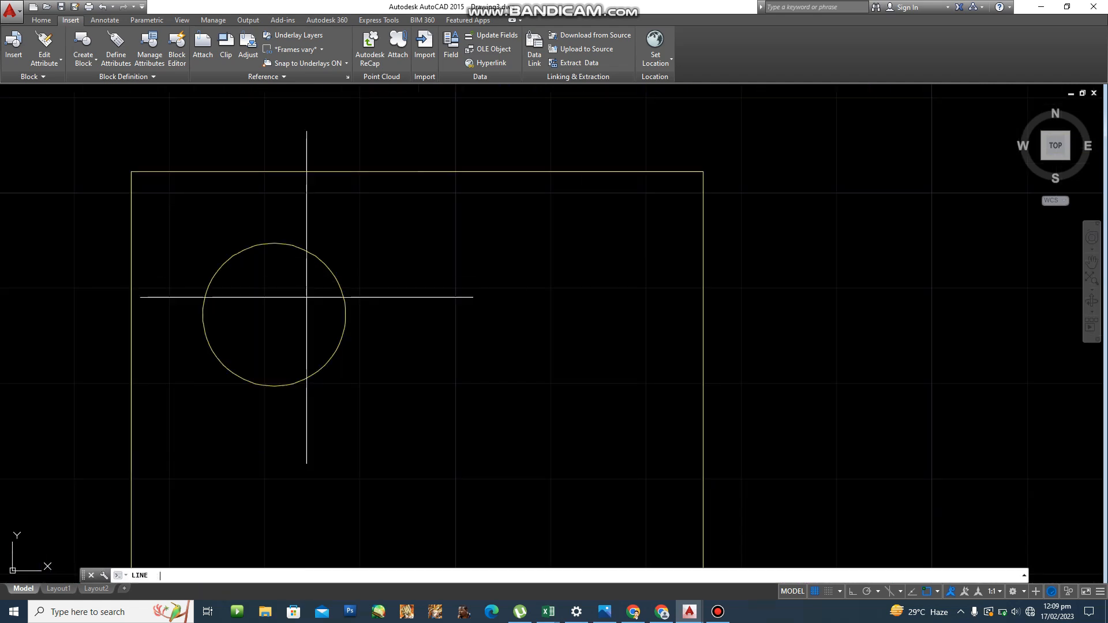
pyautogui.press('Return')
pyautogui.scroll(-6, 286, 318)
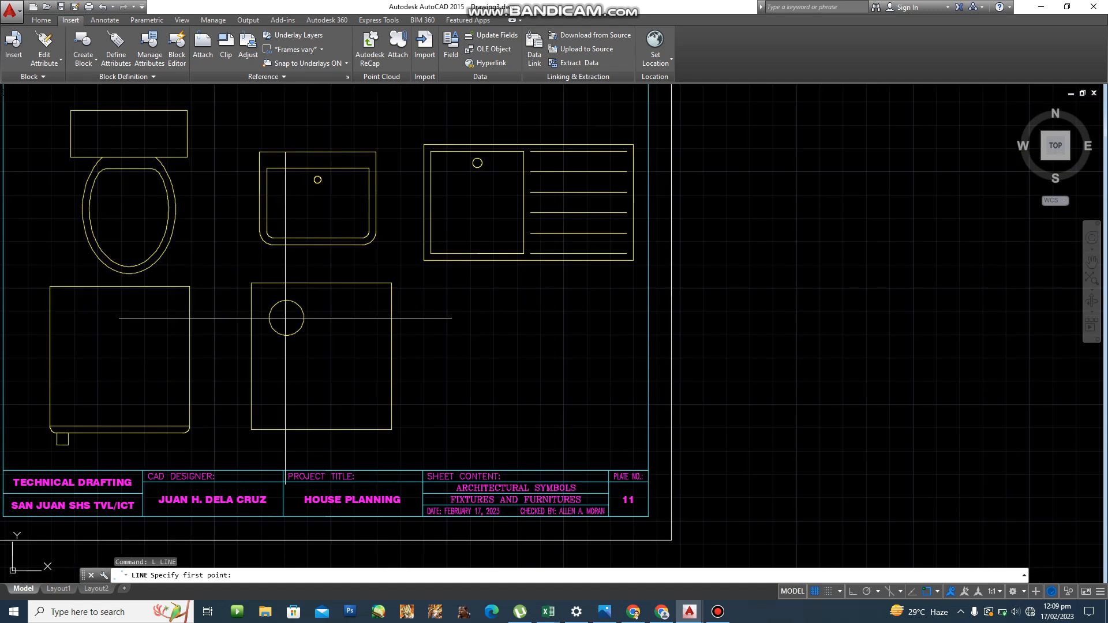
pyautogui.click(286, 318)
pyautogui.scroll(10, 287, 316)
pyautogui.press('Escape')
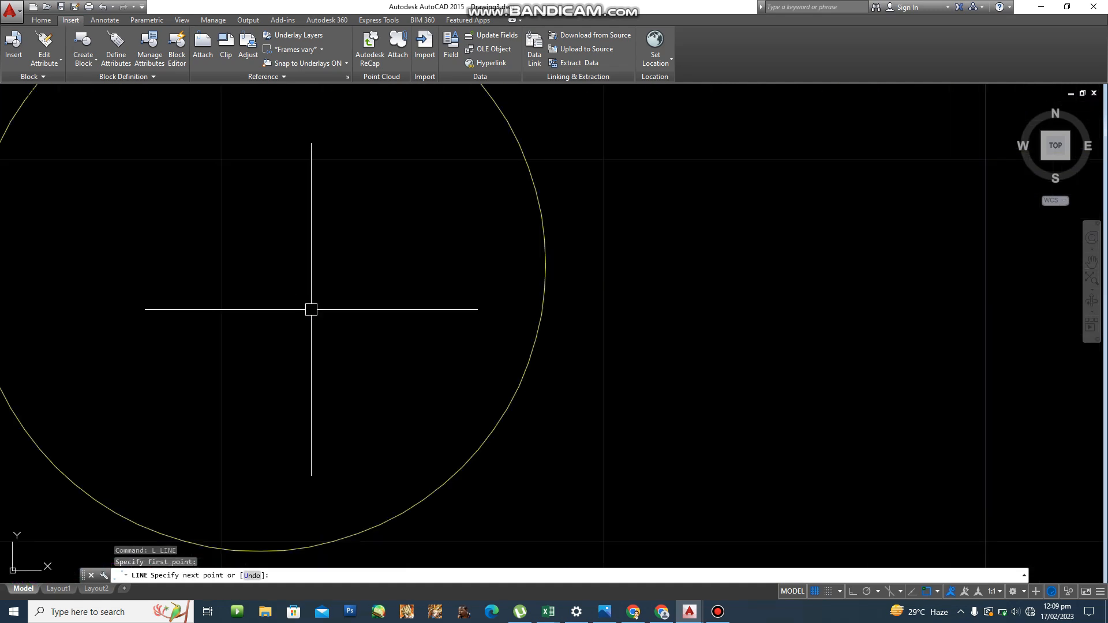
# Draw a 5-unit 45° line starting @5<45 from the burner circle's centre.
pyautogui.write('L')
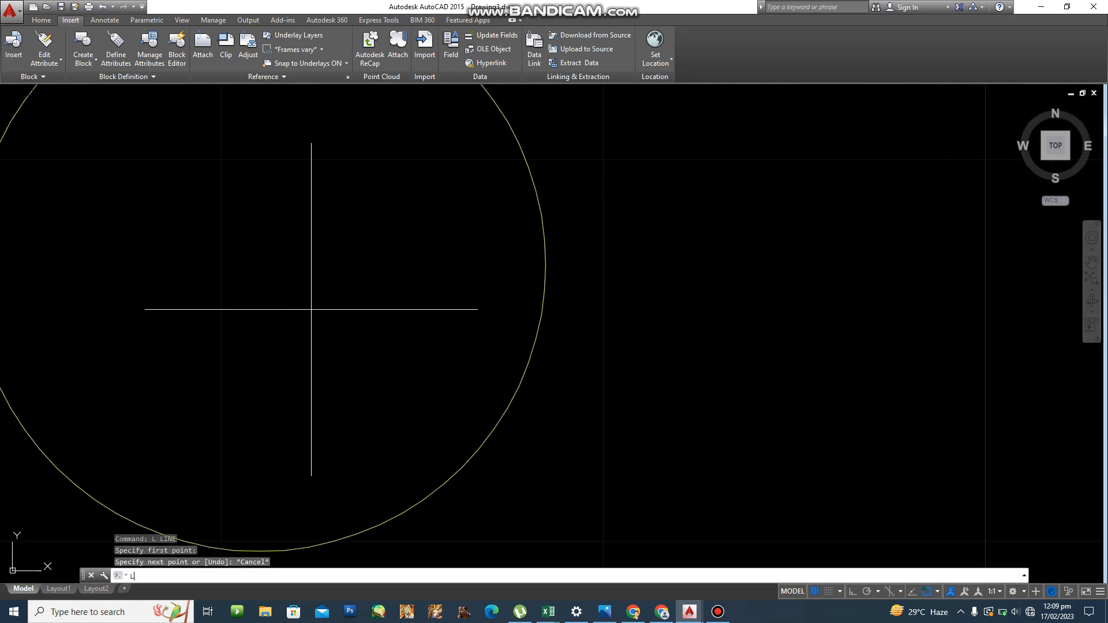
pyautogui.press('Return')
pyautogui.write('FROM')
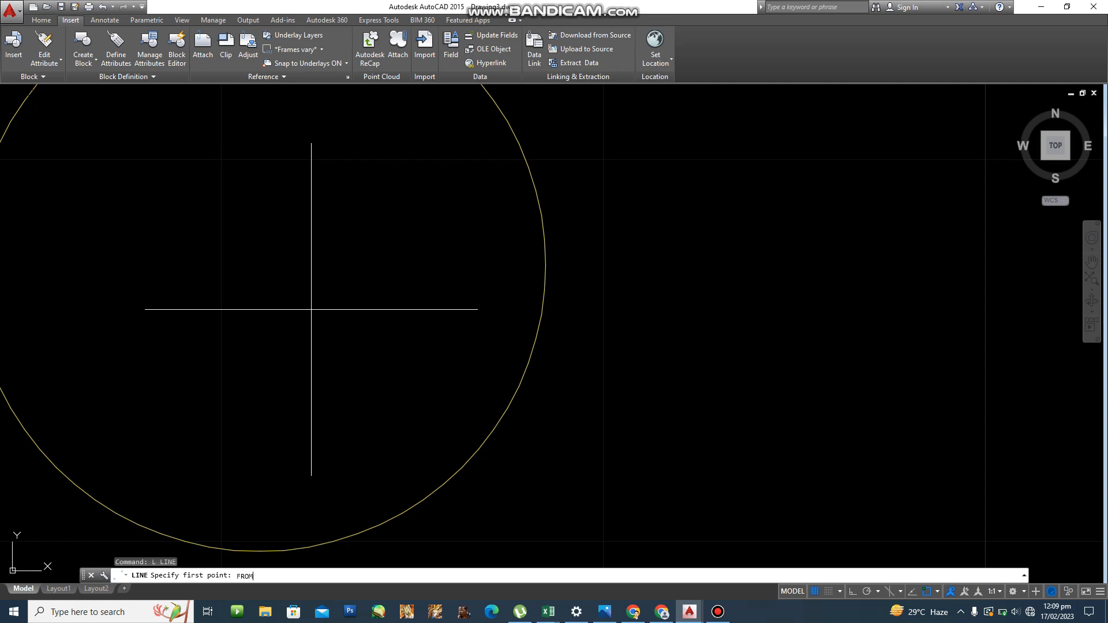
pyautogui.press('Return')
pyautogui.scroll(-3, 297, 304)
pyautogui.scroll(-6, 297, 305)
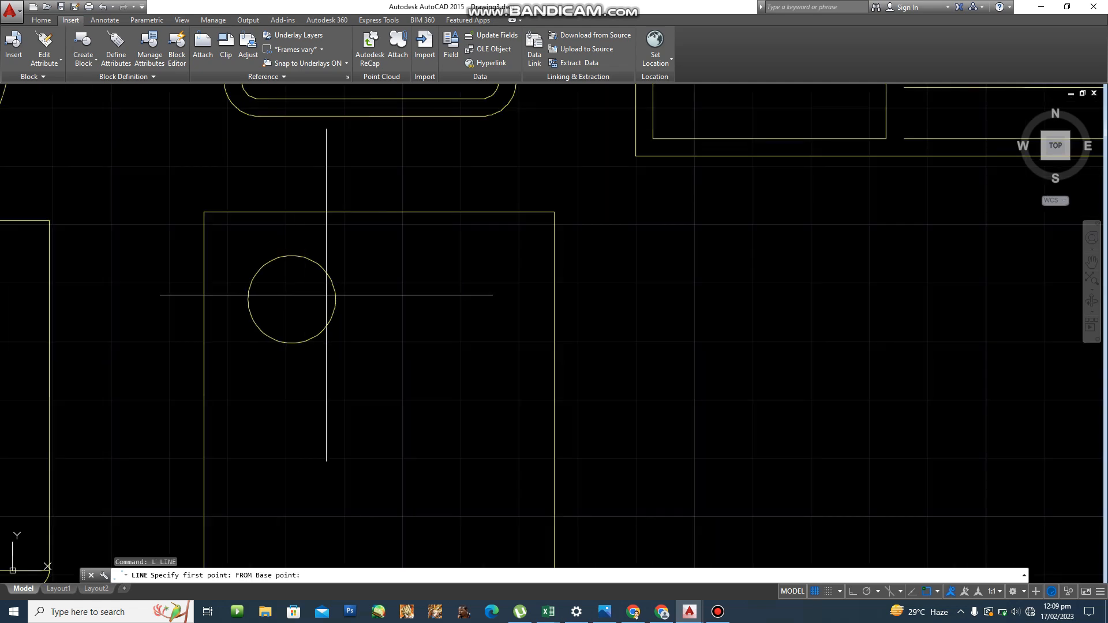
pyautogui.click(286, 299)
pyautogui.scroll(10, 287, 298)
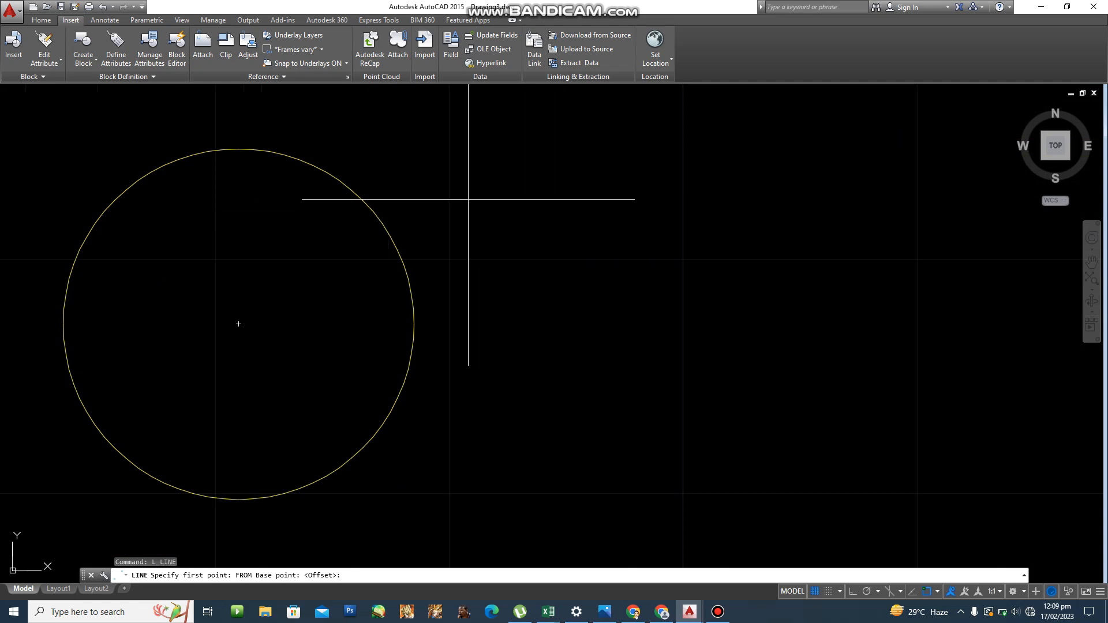
pyautogui.write('@5<45')
pyautogui.press('Return')
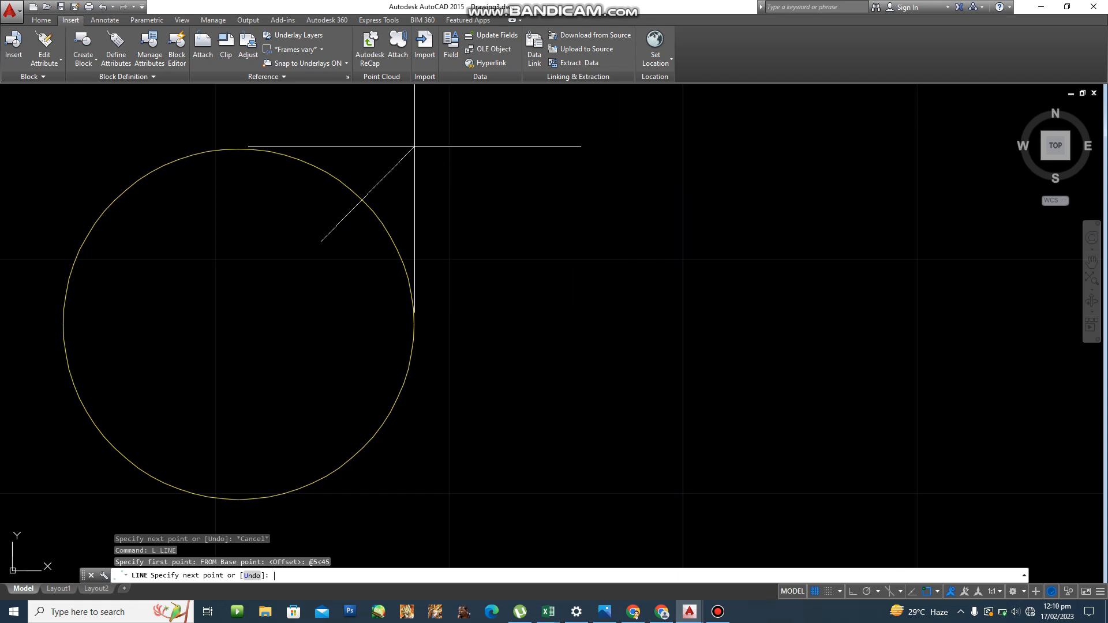
pyautogui.write('@5<45')
pyautogui.press('Return')
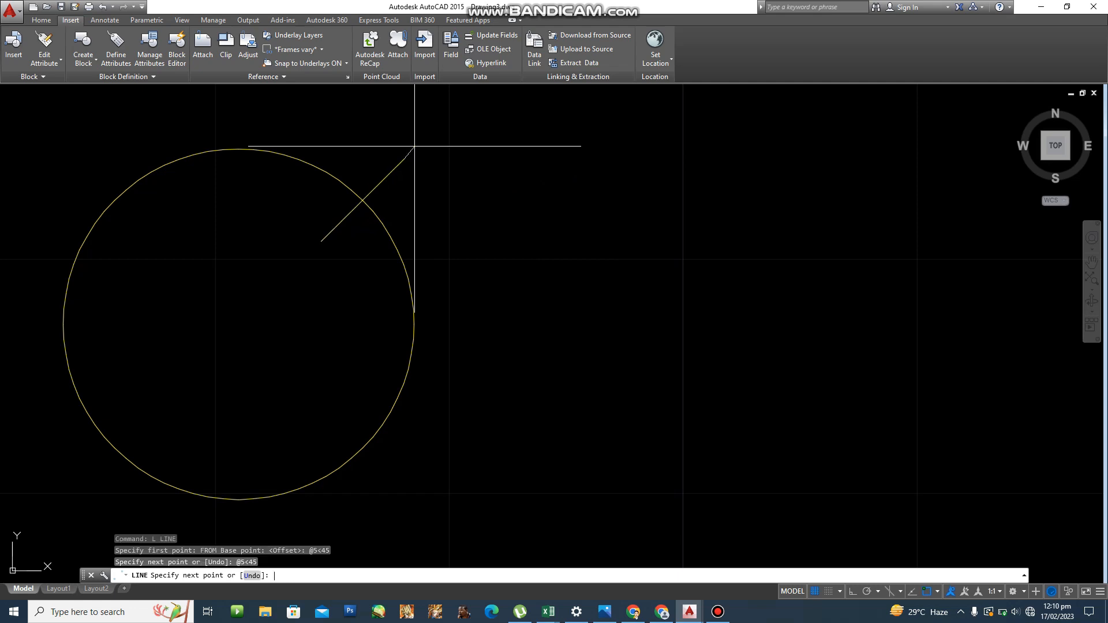
pyautogui.press('Escape')
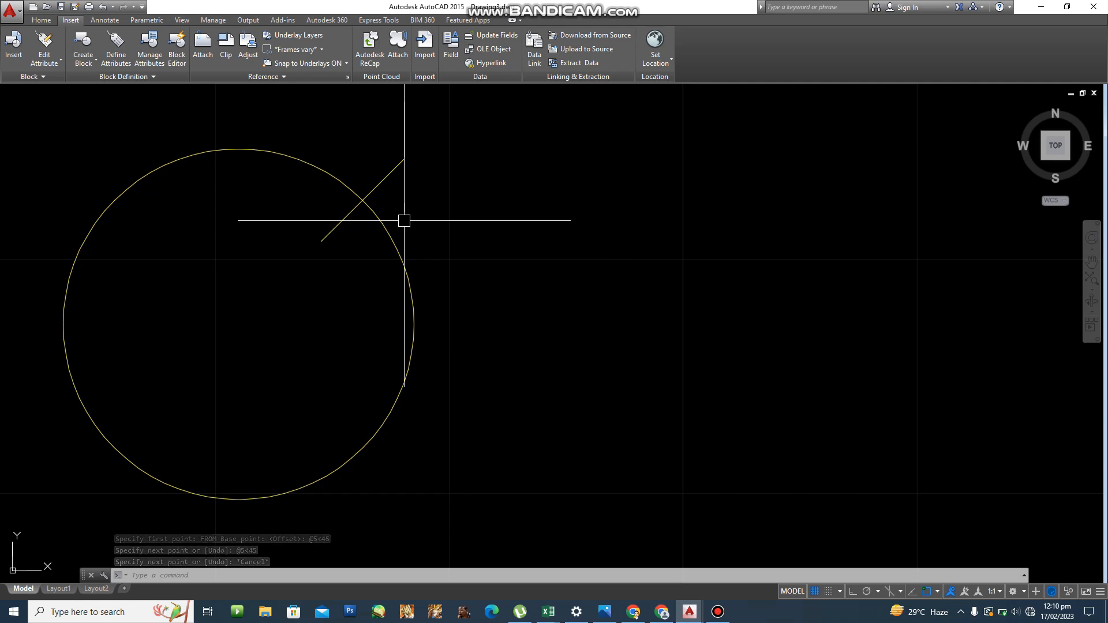
pyautogui.write('-AR')
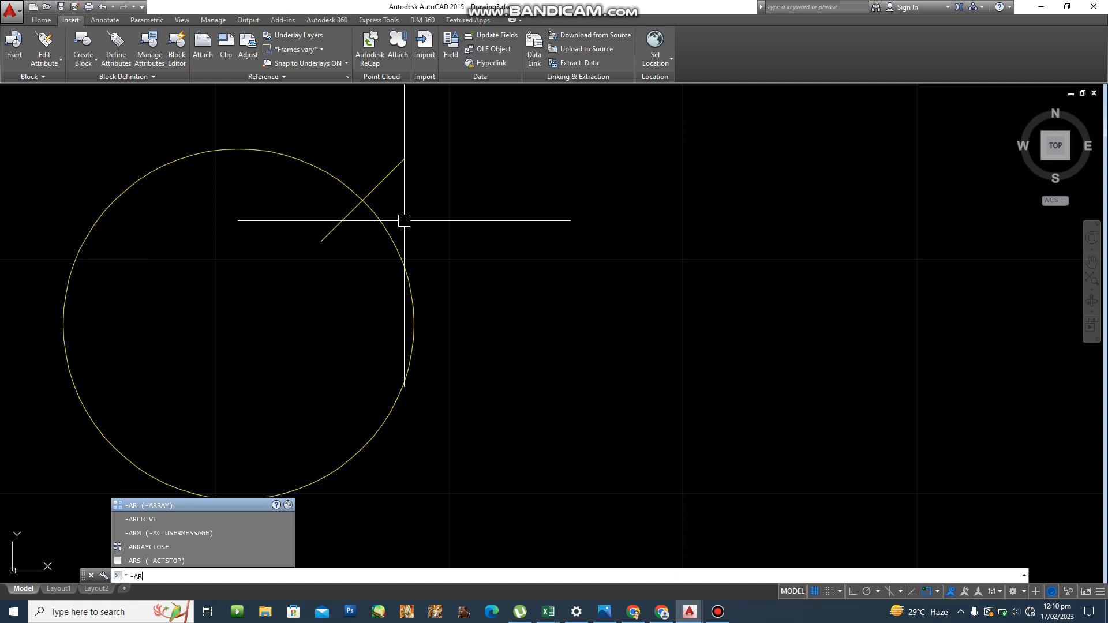
# Polar-array the 45° line around the burner centre: 4 items over 360°, rotated.
pyautogui.press('Return')
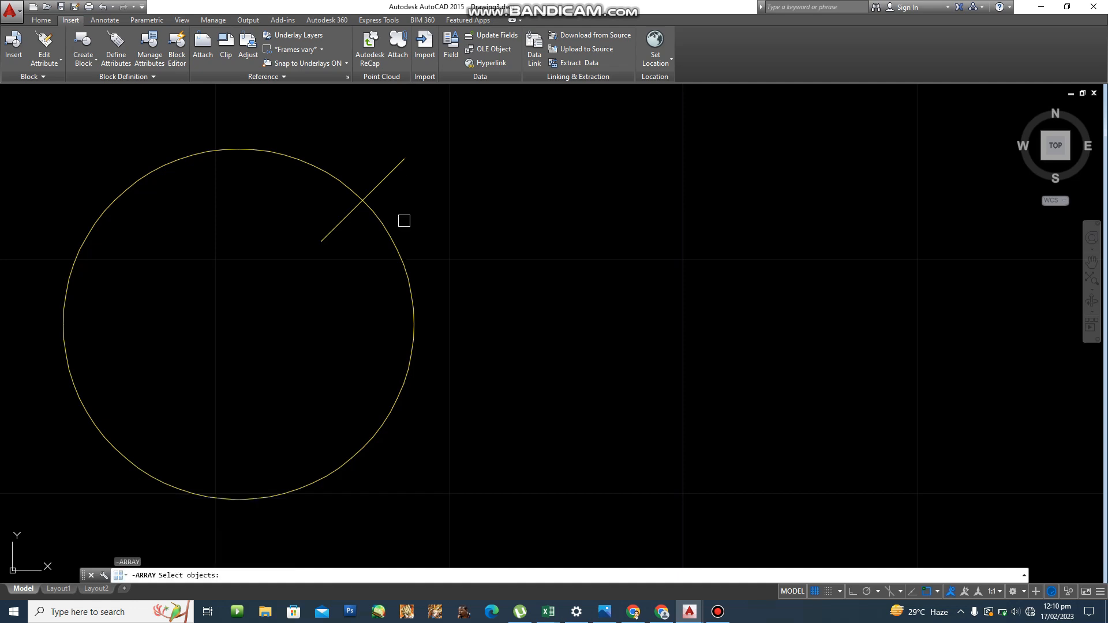
pyautogui.click(391, 167)
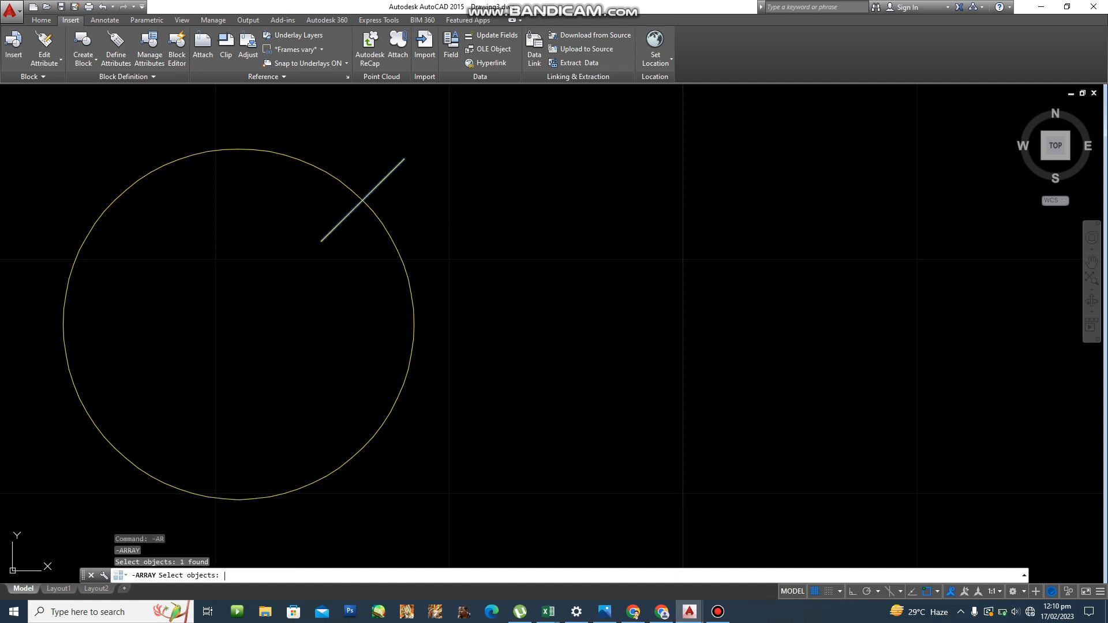
pyautogui.press('Return')
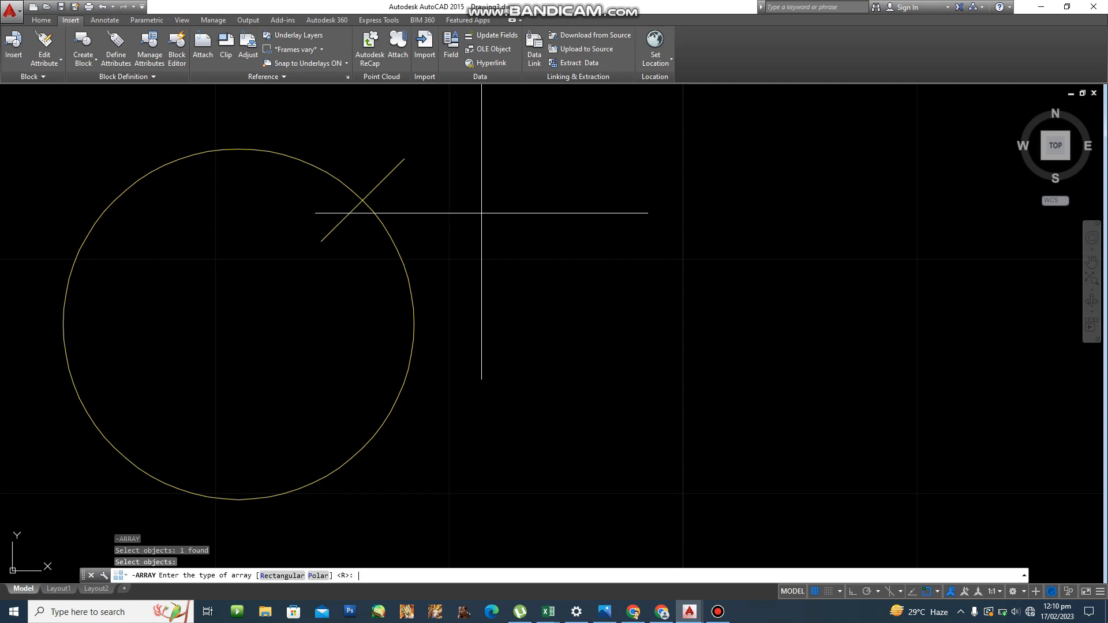
pyautogui.write('P')
pyautogui.press('Return')
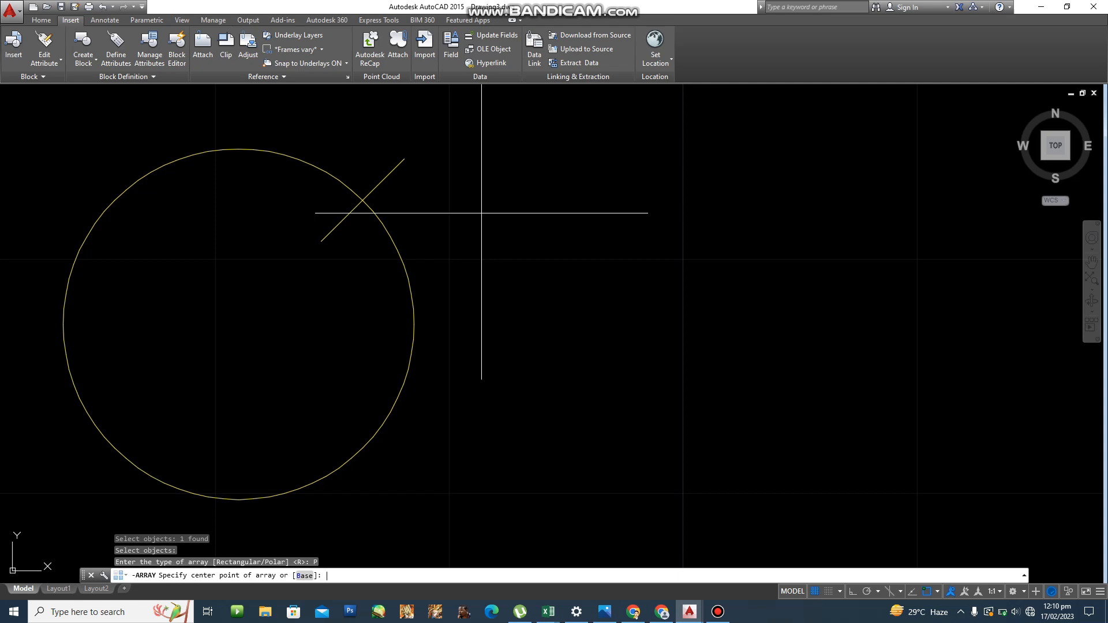
pyautogui.click(236, 321)
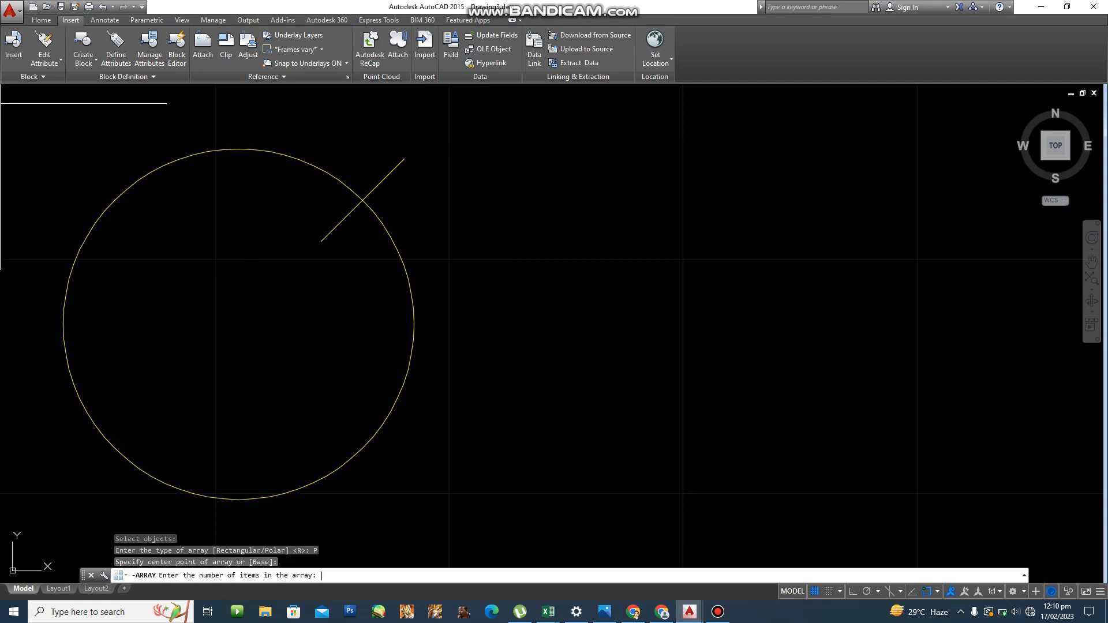
pyautogui.write('4')
pyautogui.press('Return')
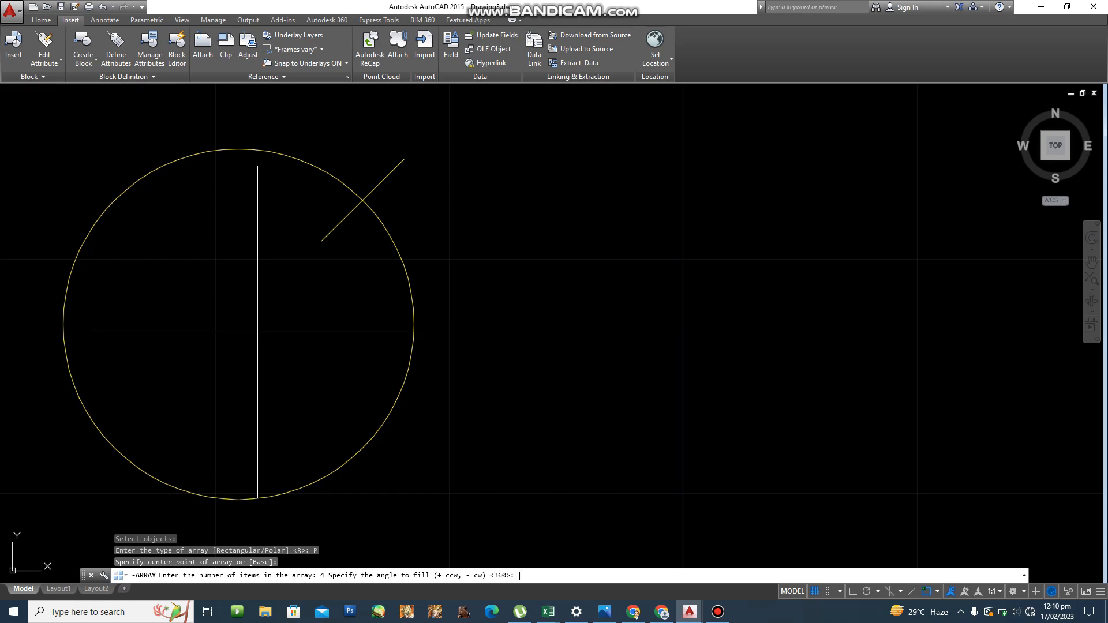
pyautogui.press('Return')
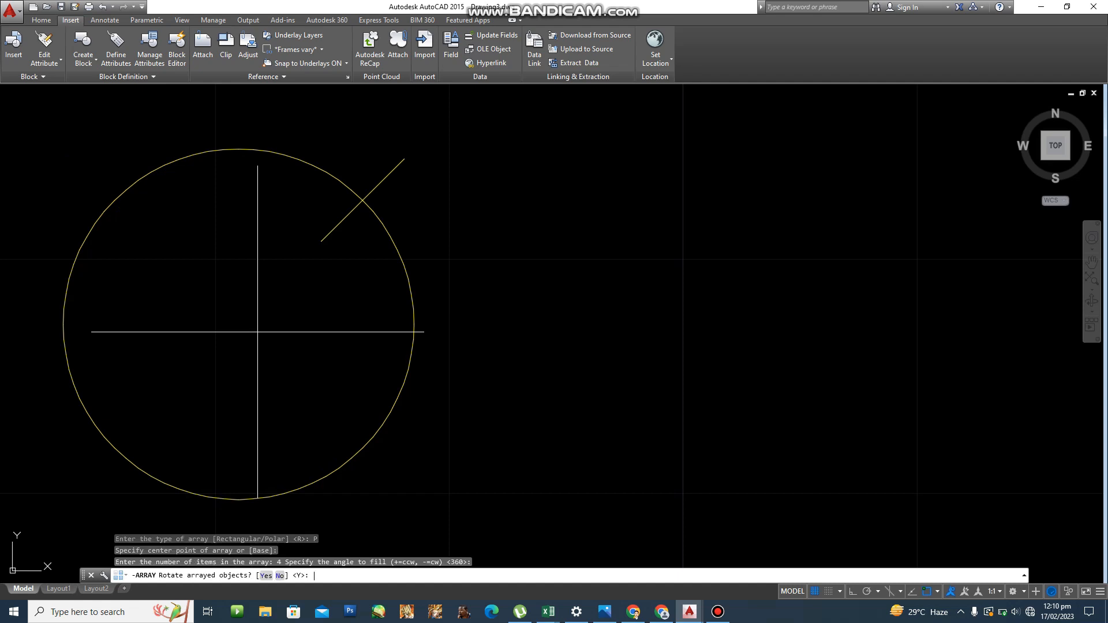
pyautogui.press('Return')
pyautogui.scroll(-8, 257, 331)
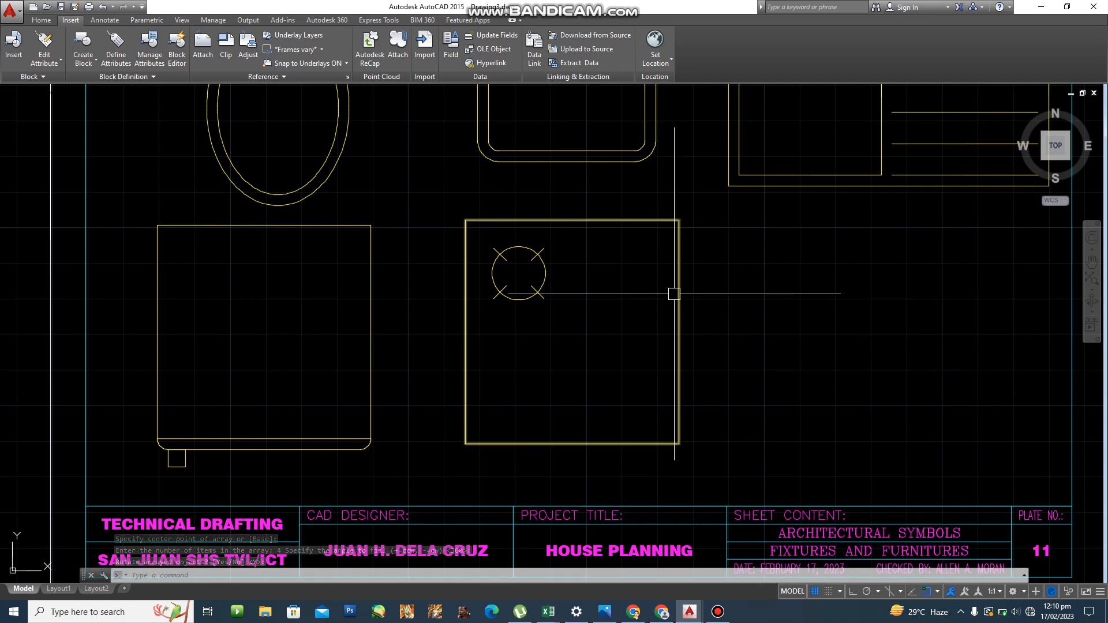
pyautogui.scroll(-1, 527, 296)
pyautogui.scroll(3, 503, 287)
pyautogui.moveTo(503, 287); pyautogui.dragTo(452, 289, button='middle')
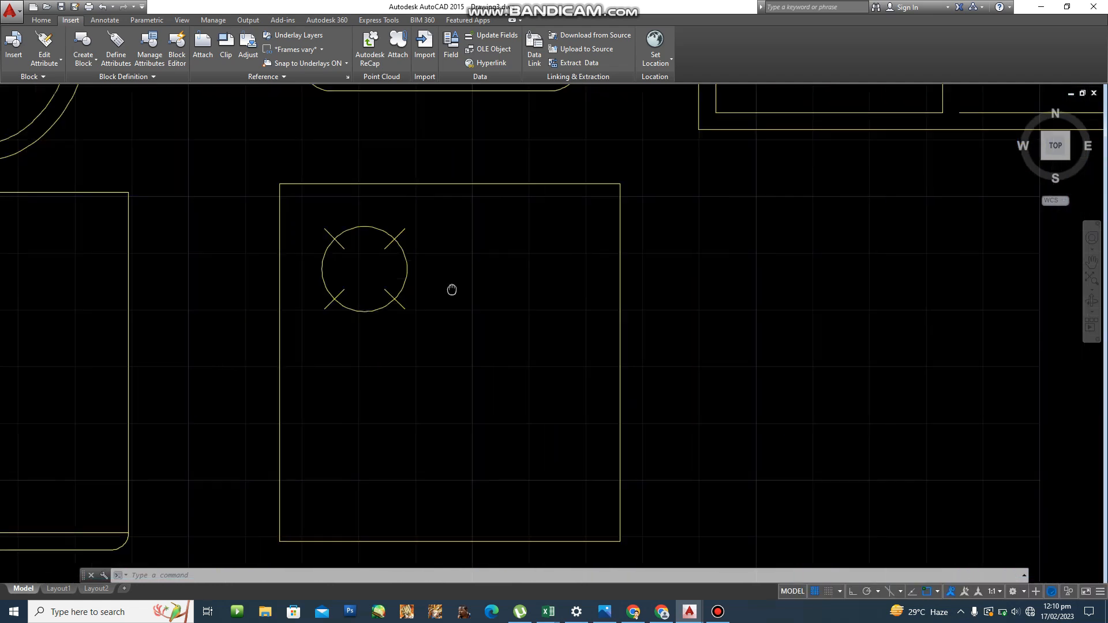
pyautogui.scroll(2, 448, 290)
pyautogui.press('Escape')
pyautogui.press('Escape')
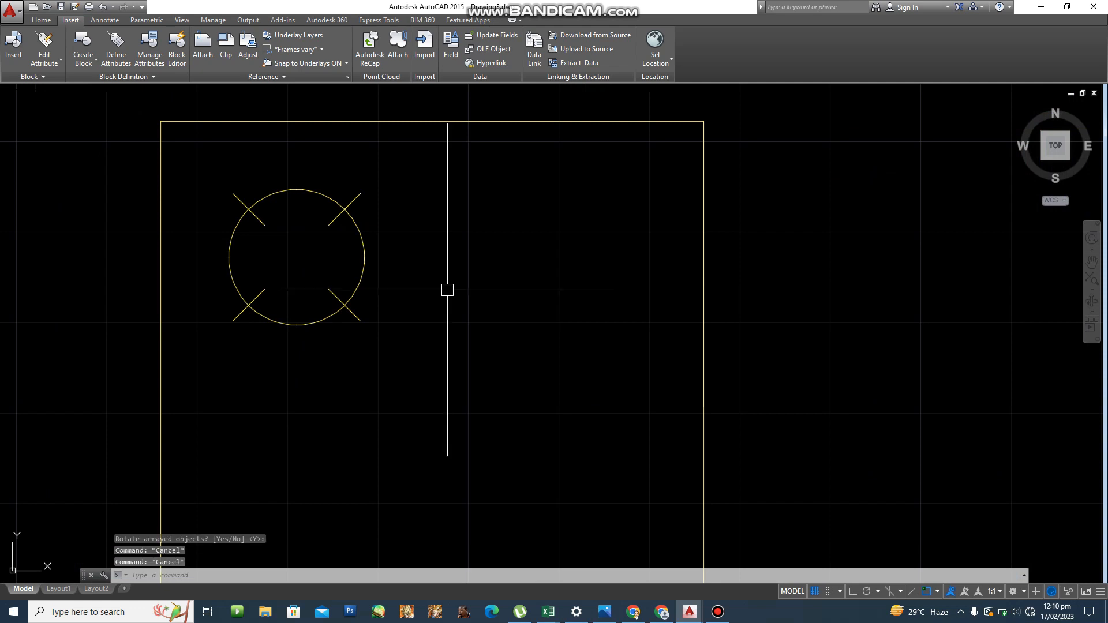
# Window-select the burner circle and four ticks, choose a Rectangular array with 2 rows and 2 columns.
pyautogui.write('-a')
pyautogui.press('Return')
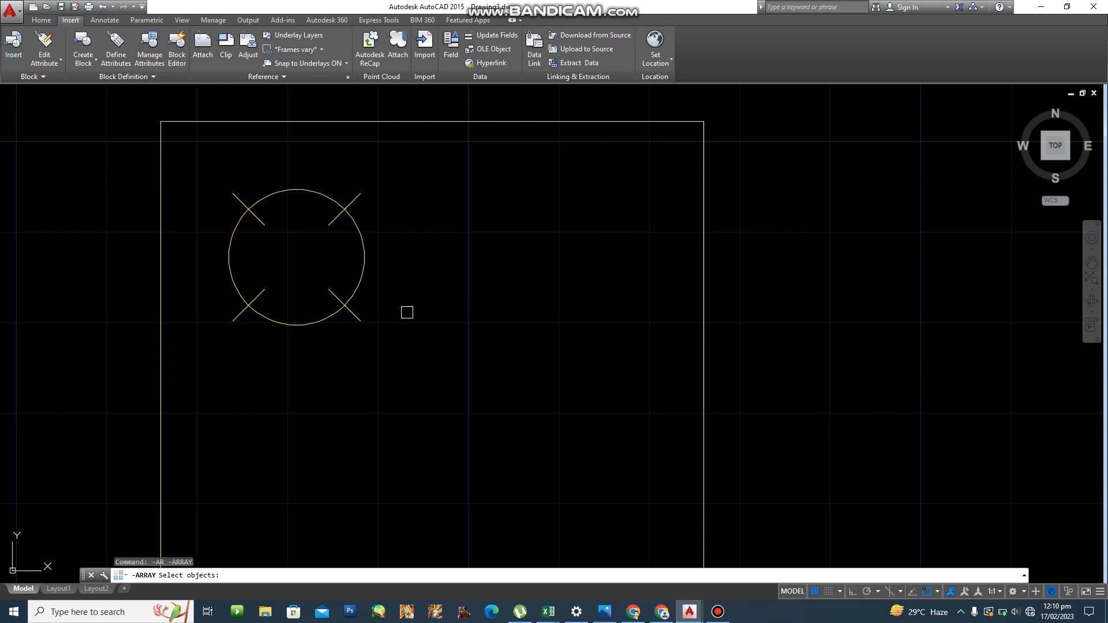
pyautogui.click(125, 105)
pyautogui.click(452, 397)
pyautogui.press('Return')
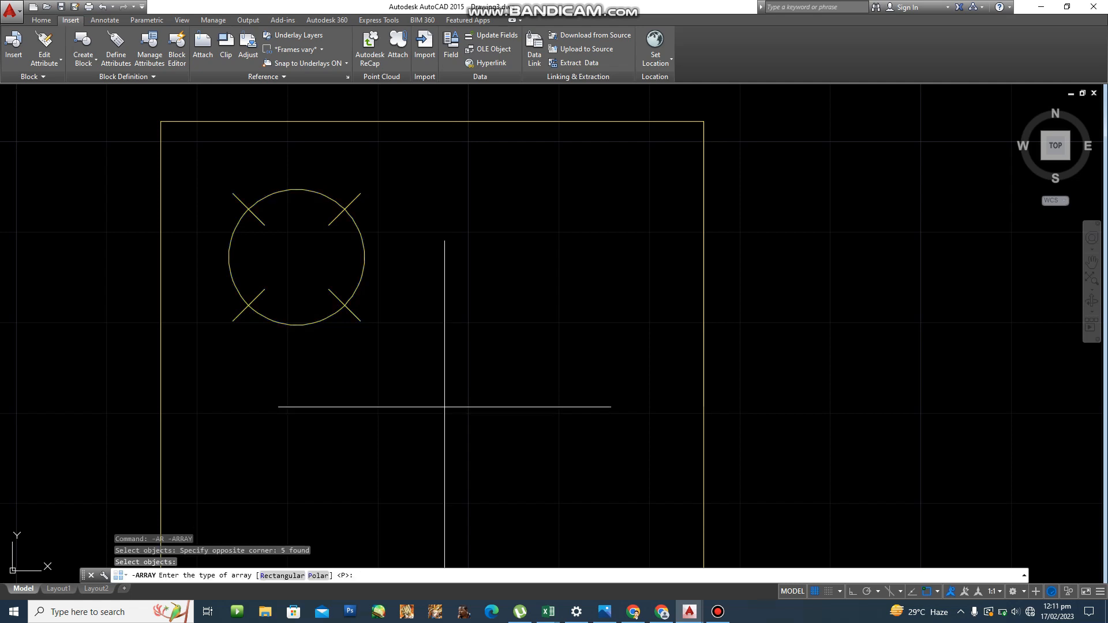
pyautogui.write('R')
pyautogui.press('Return')
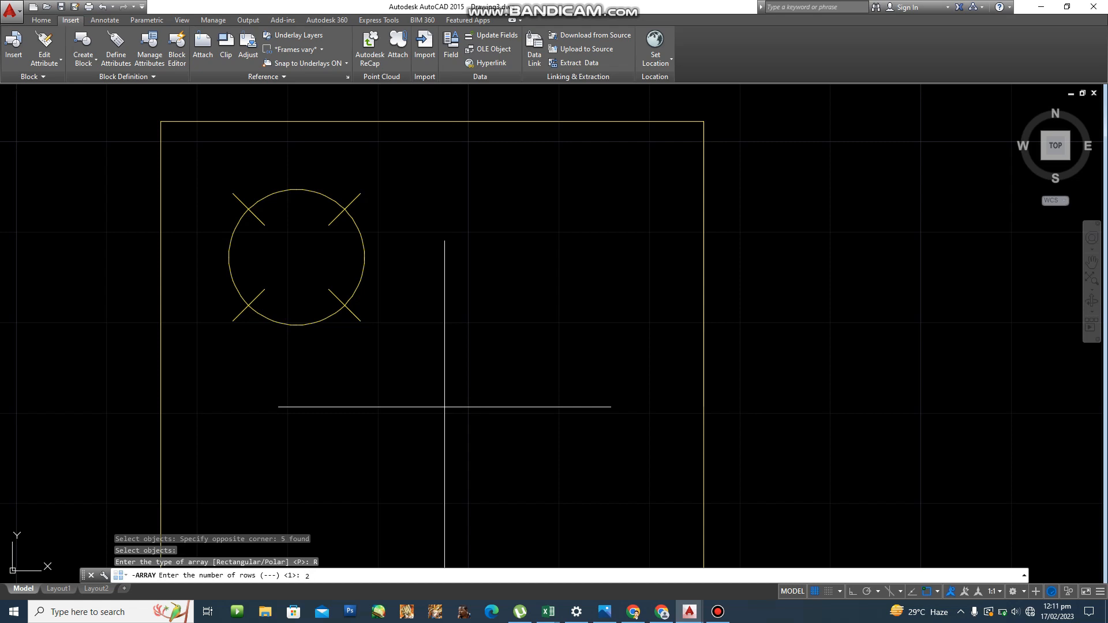
pyautogui.press('Return')
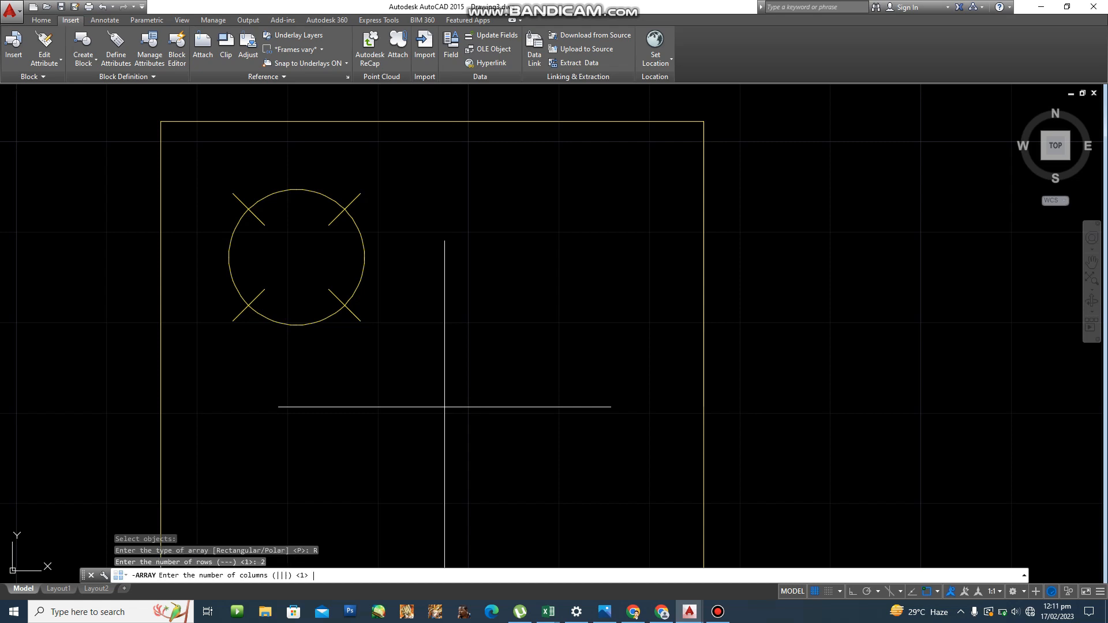
pyautogui.press('Return')
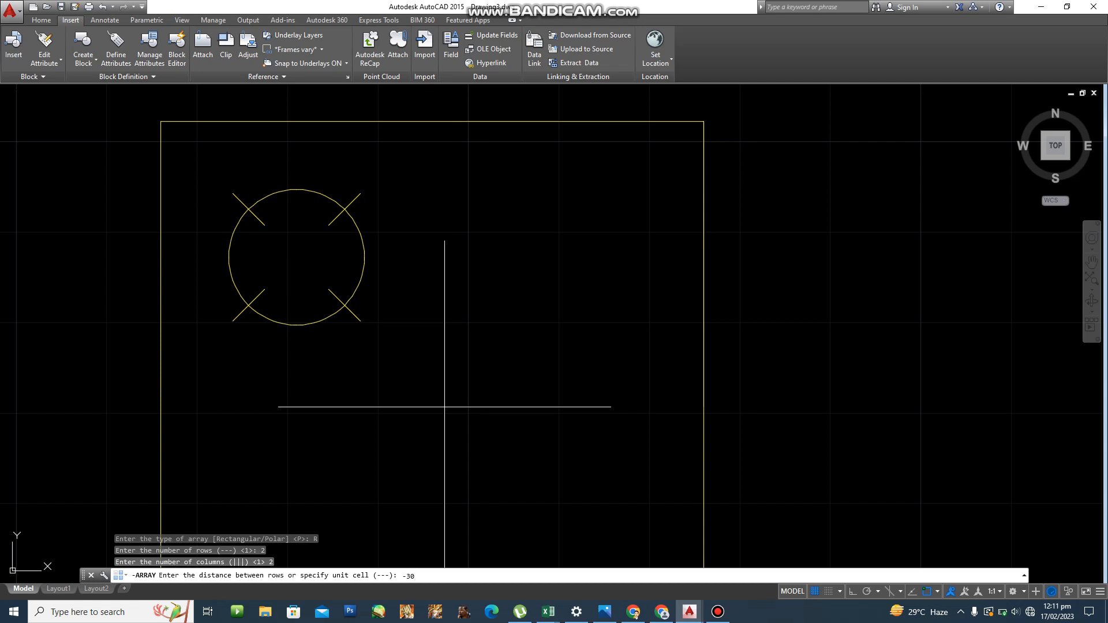
# Finish the 2x2 burner array with row spacing -30 and column spacing 30.
pyautogui.write('-30')
pyautogui.press('Return')
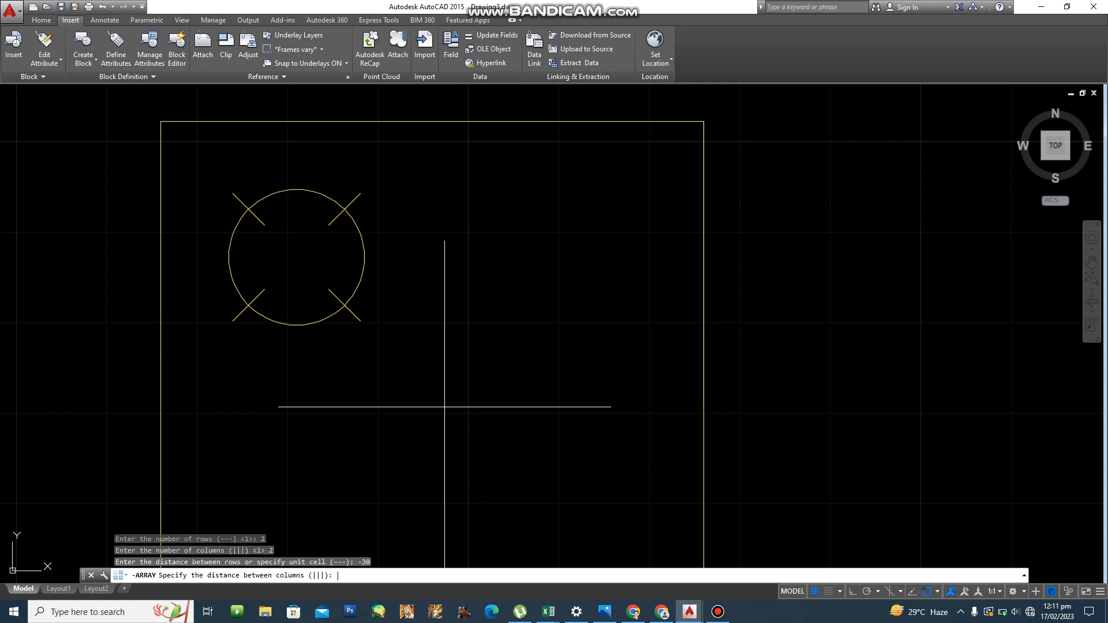
pyautogui.write('30')
pyautogui.press('Return')
# Zoom out and pan toward the empty space beside the range.
pyautogui.scroll(-3, 693, 393)
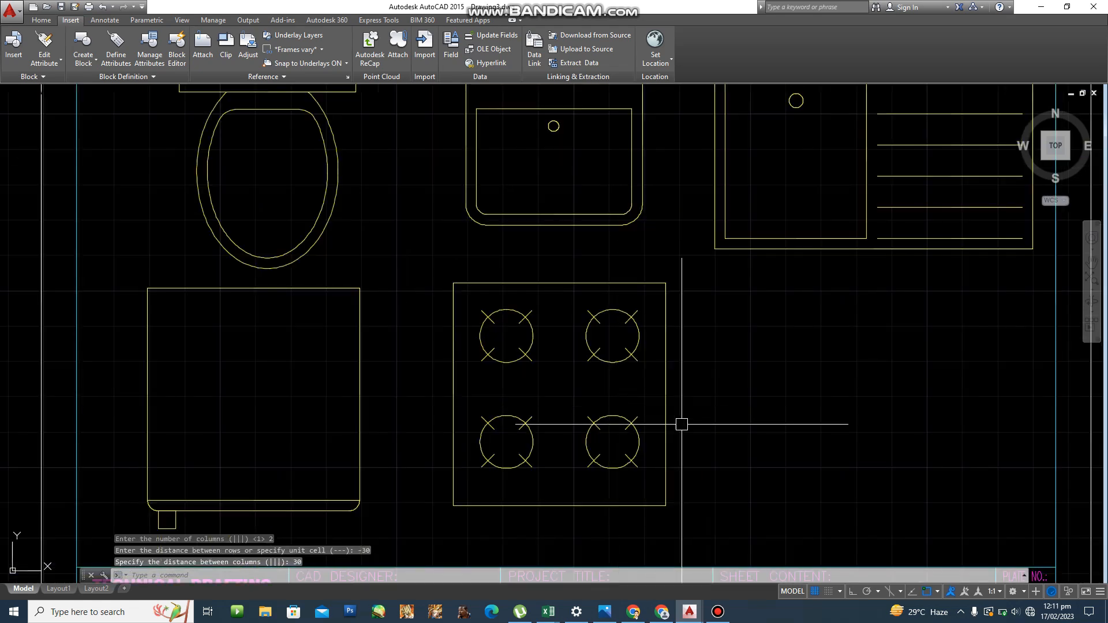
pyautogui.click(740, 413)
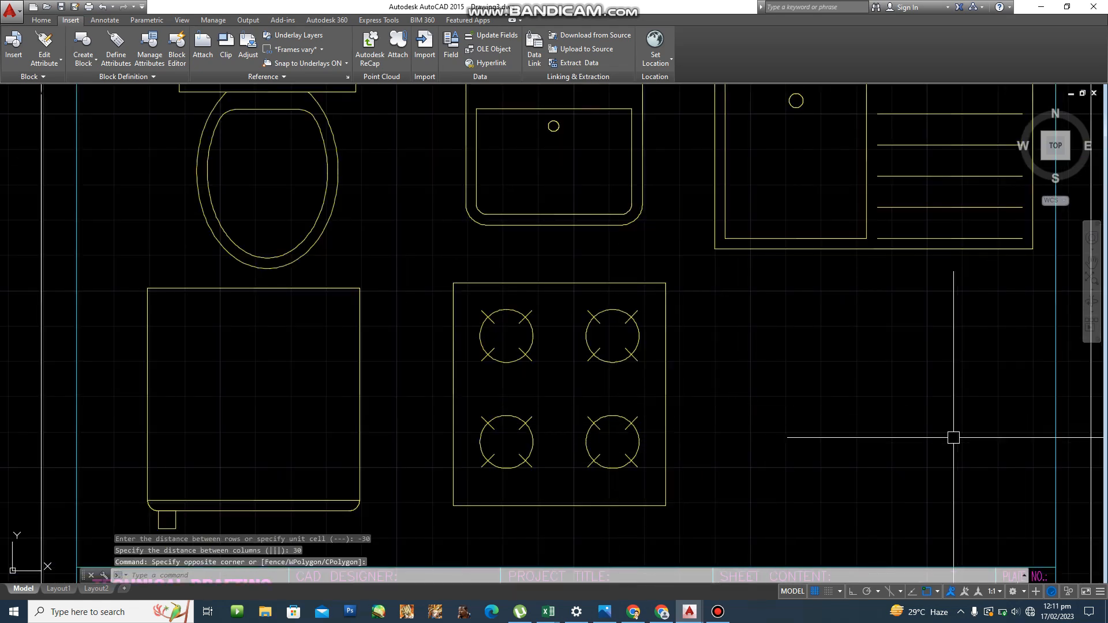
pyautogui.scroll(-4, 640, 440)
pyautogui.scroll(3, 614, 391)
pyautogui.scroll(-3, 555, 395)
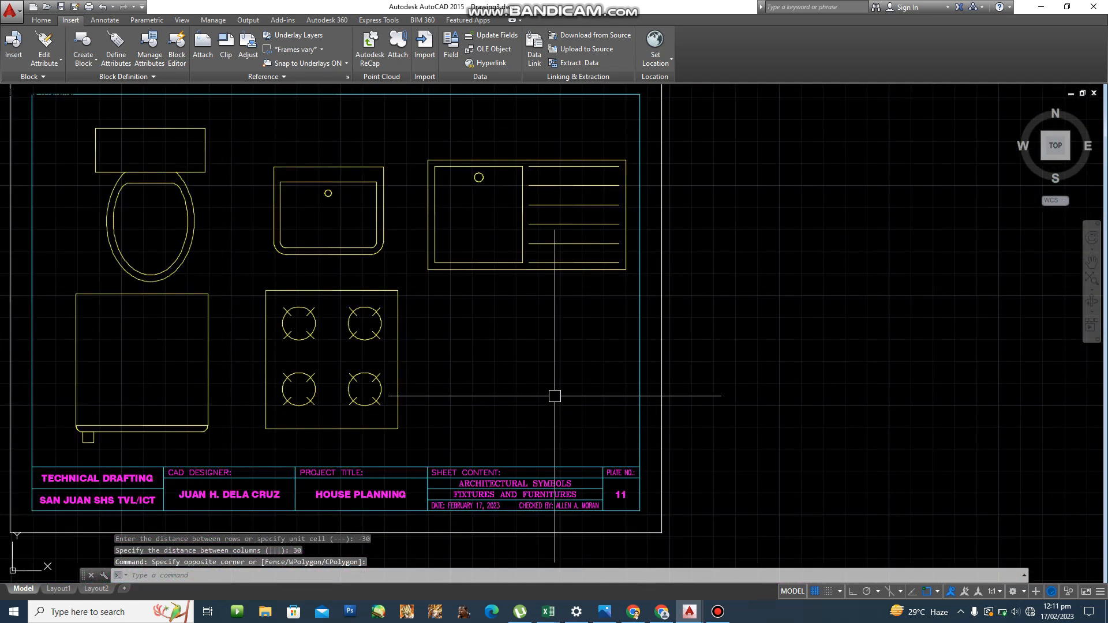
pyautogui.scroll(5, 383, 396)
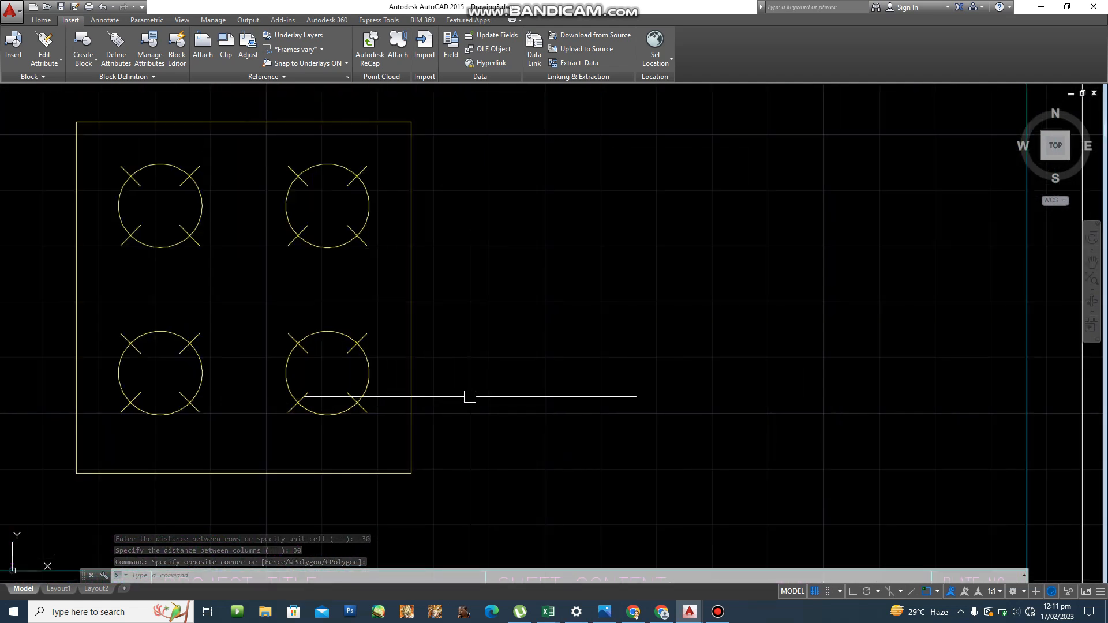
pyautogui.scroll(-4, 470, 396)
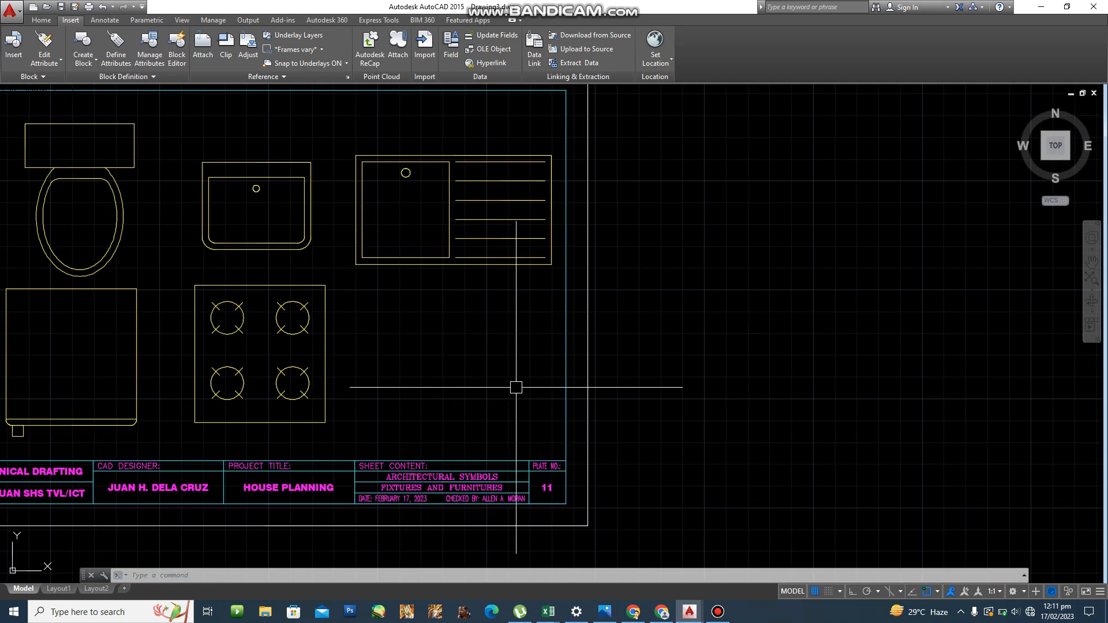
pyautogui.moveTo(499, 386); pyautogui.dragTo(465, 382, button='middle')
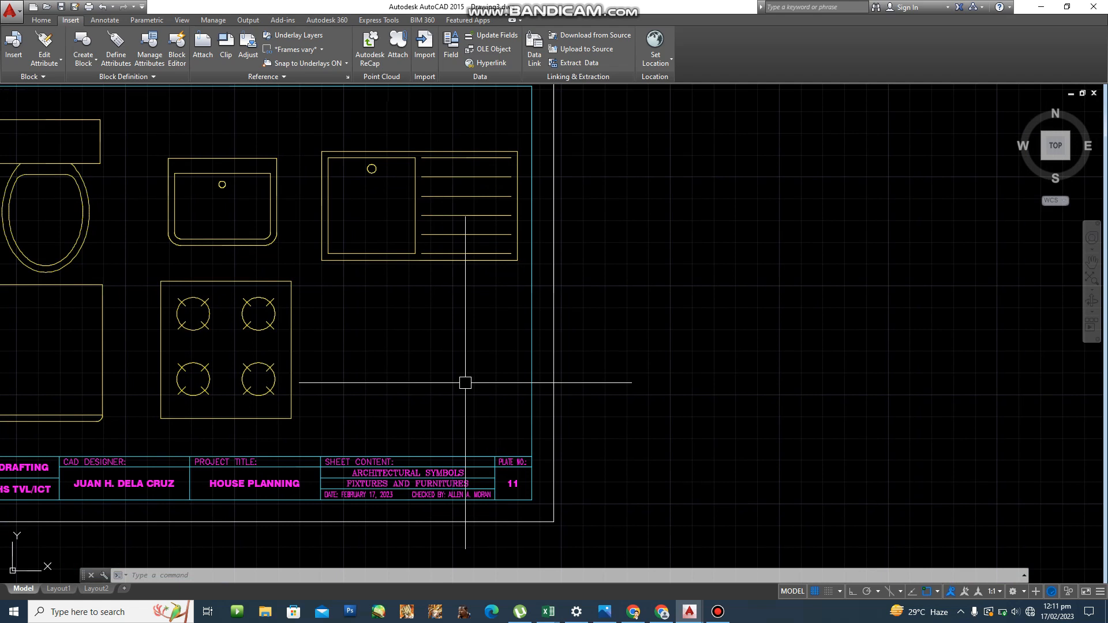
# Draw a four-sided polygon beside the range, circumscribed with radius 30.
pyautogui.write('r')
pyautogui.write('O')
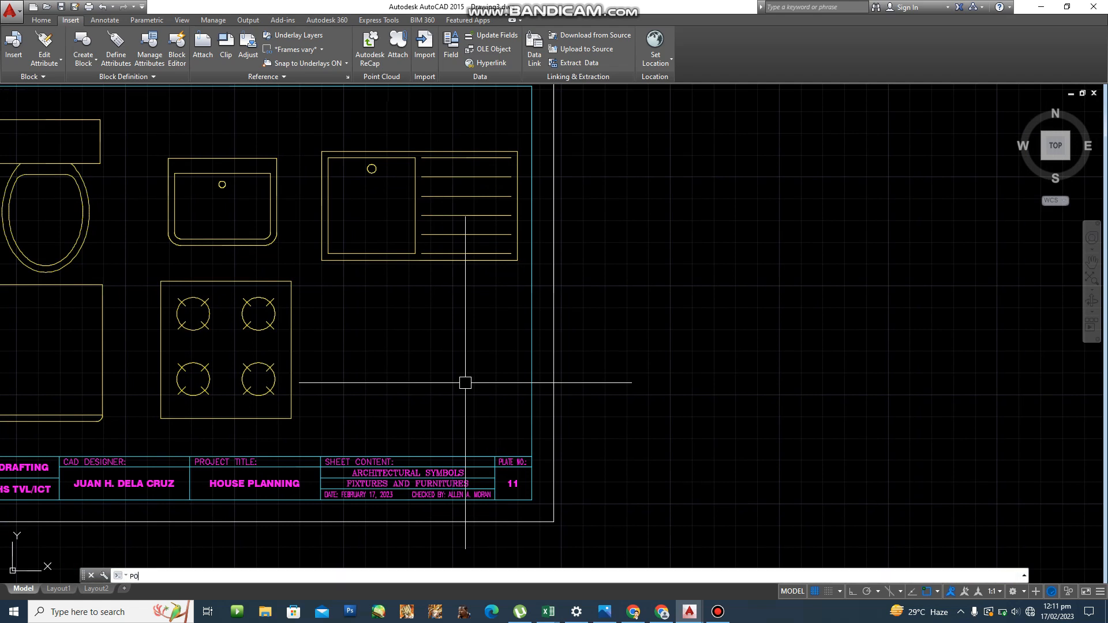
pyautogui.write('L')
pyautogui.press('Return')
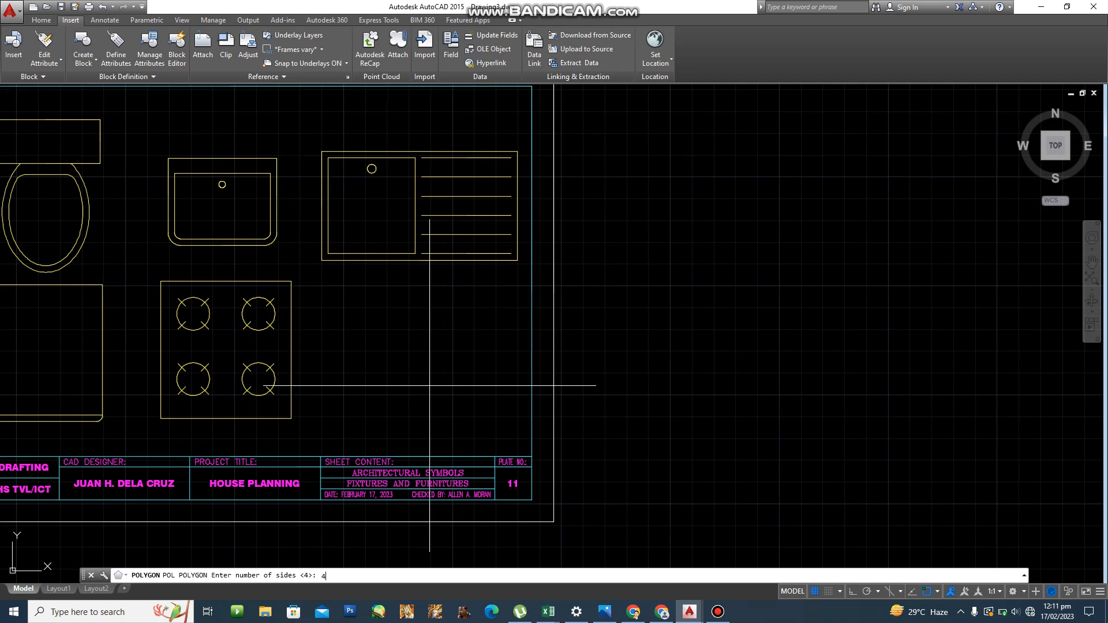
pyautogui.press('Return')
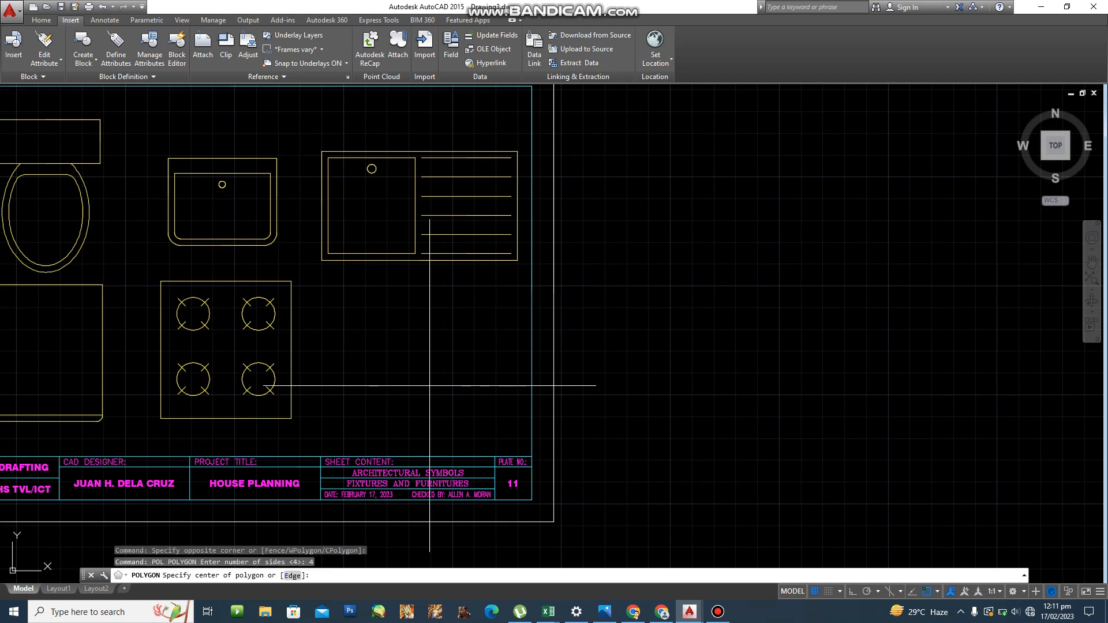
pyautogui.click(433, 378)
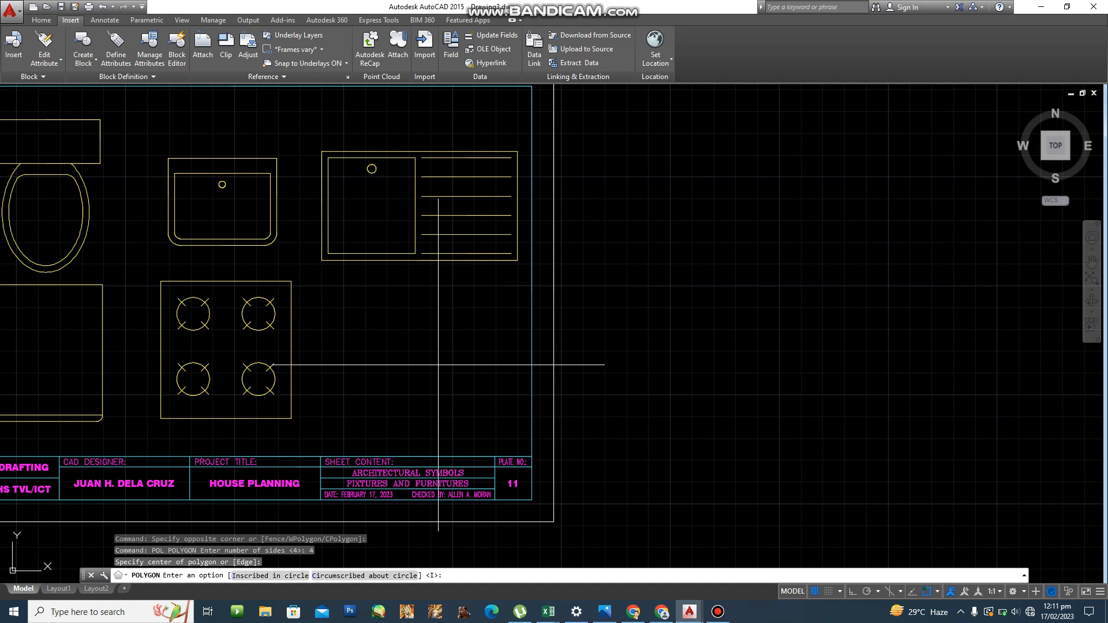
pyautogui.press('Return')
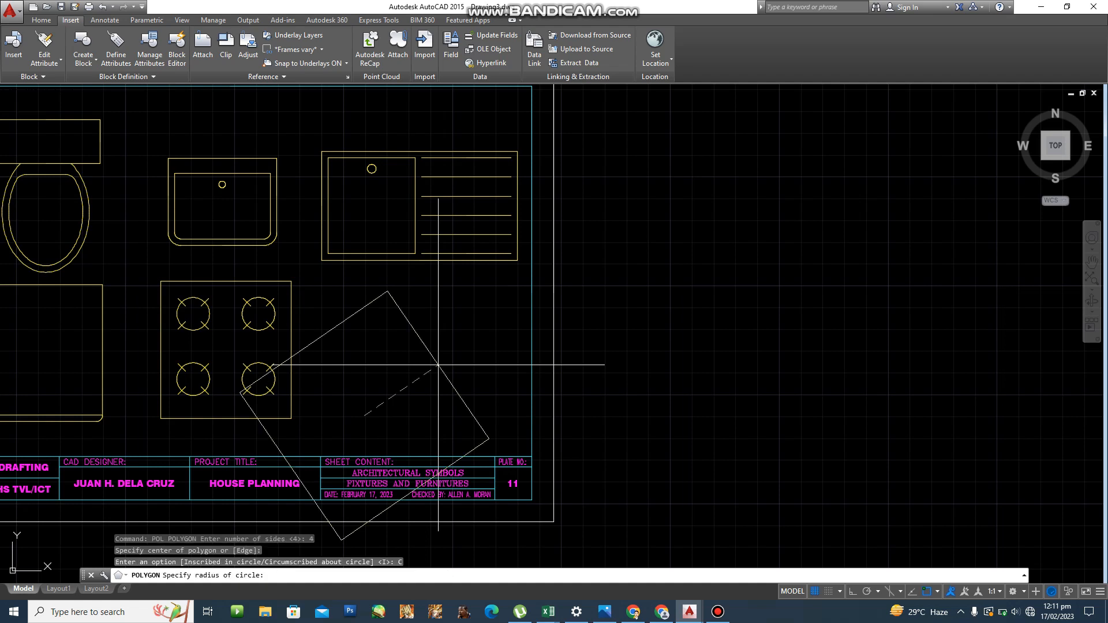
pyautogui.write('30')
pyautogui.press('Return')
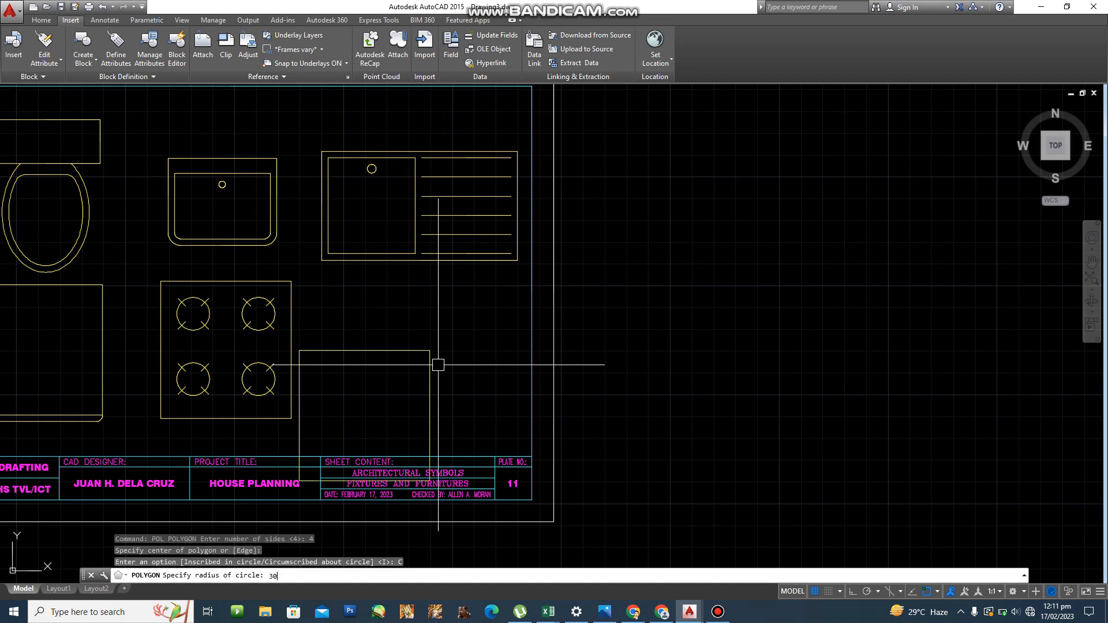
# Move the new square to its final position beside the stove.
pyautogui.scroll(4, 399, 440)
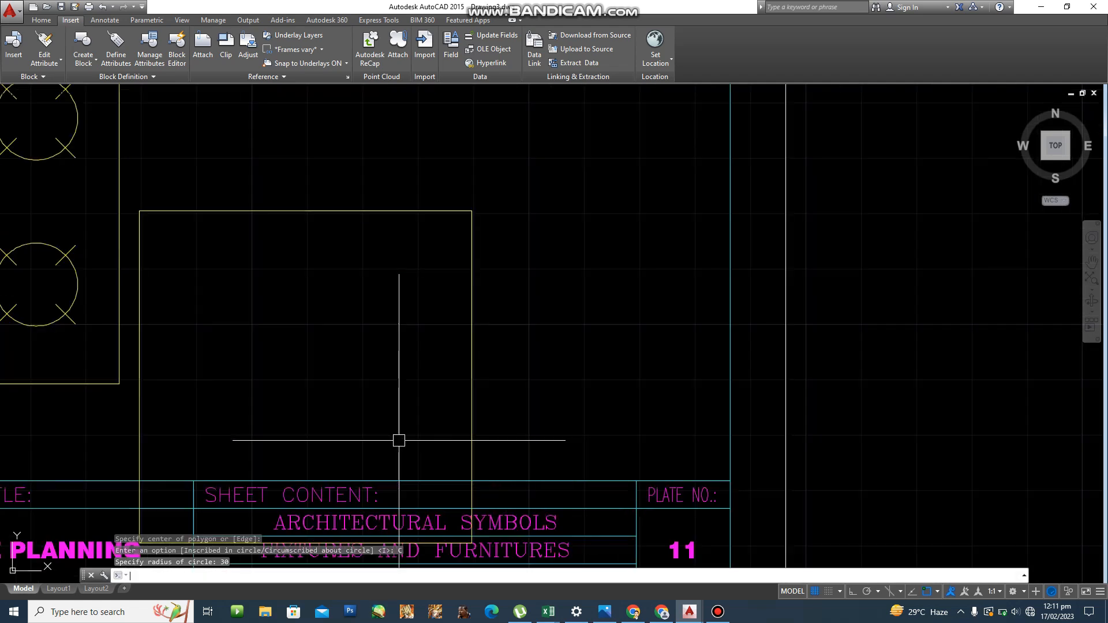
pyautogui.write('m')
pyautogui.press('Return')
pyautogui.click(473, 412)
pyautogui.press('Return')
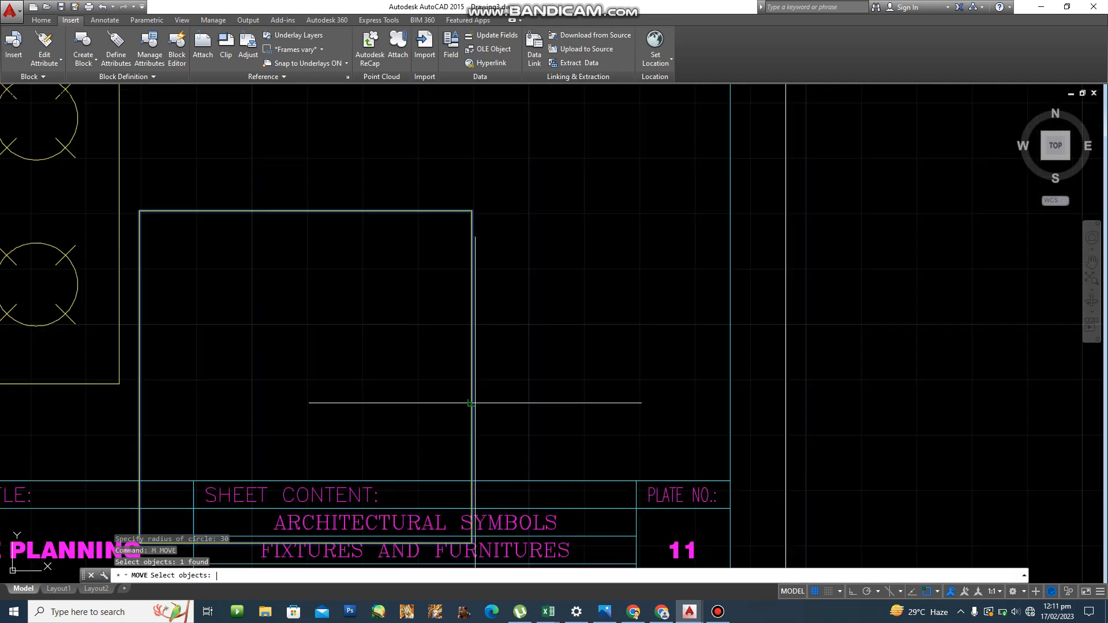
pyautogui.click(386, 378)
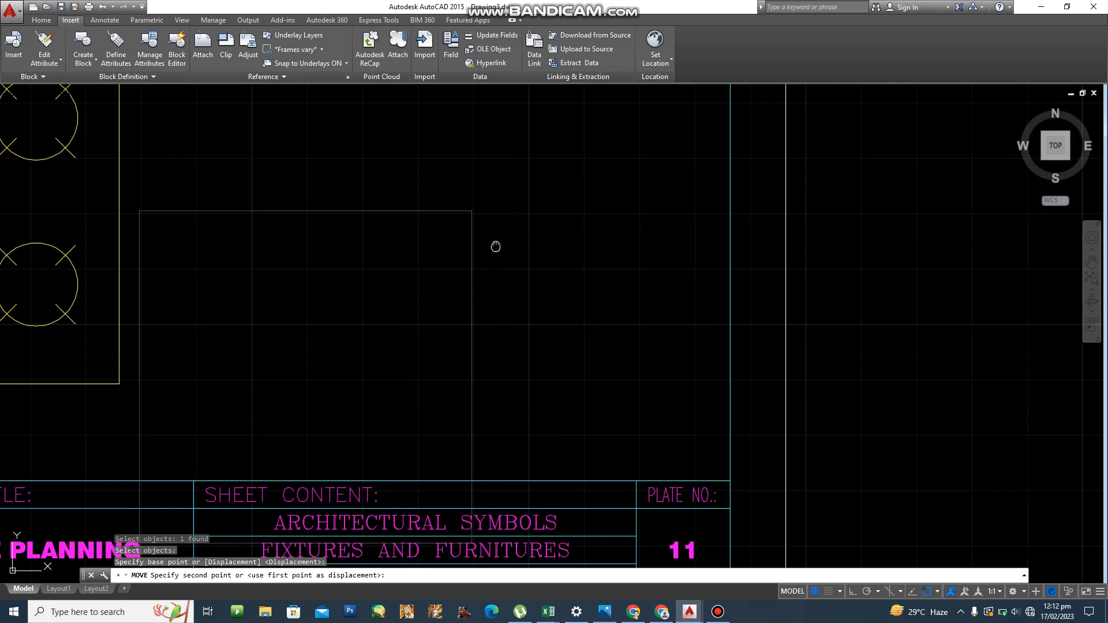
pyautogui.moveTo(513, 189); pyautogui.dragTo(481, 312, button='middle')
pyautogui.click(464, 351)
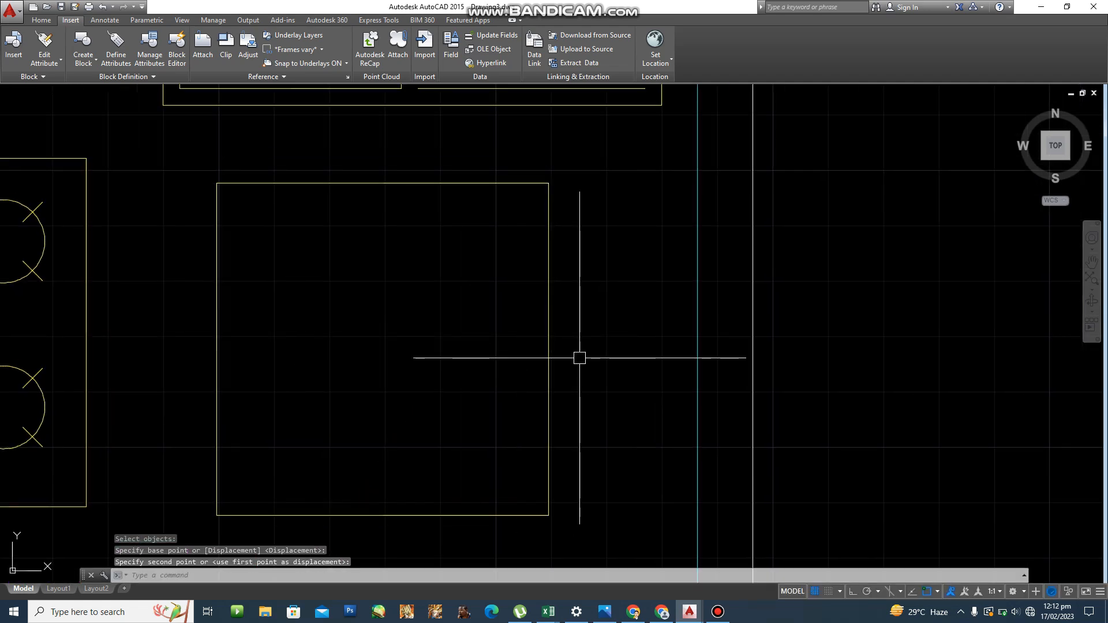
pyautogui.write('c')
pyautogui.press('Return')
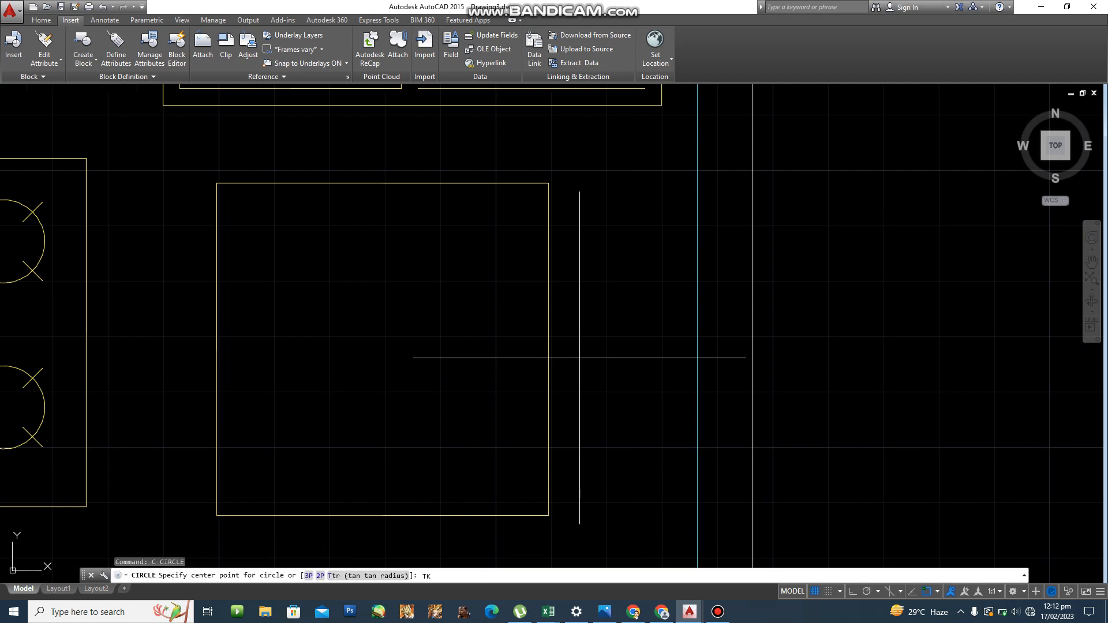
# Attempt to track the circle's centre from the square's top-edge midpoint, then cancel it.
pyautogui.press('Return')
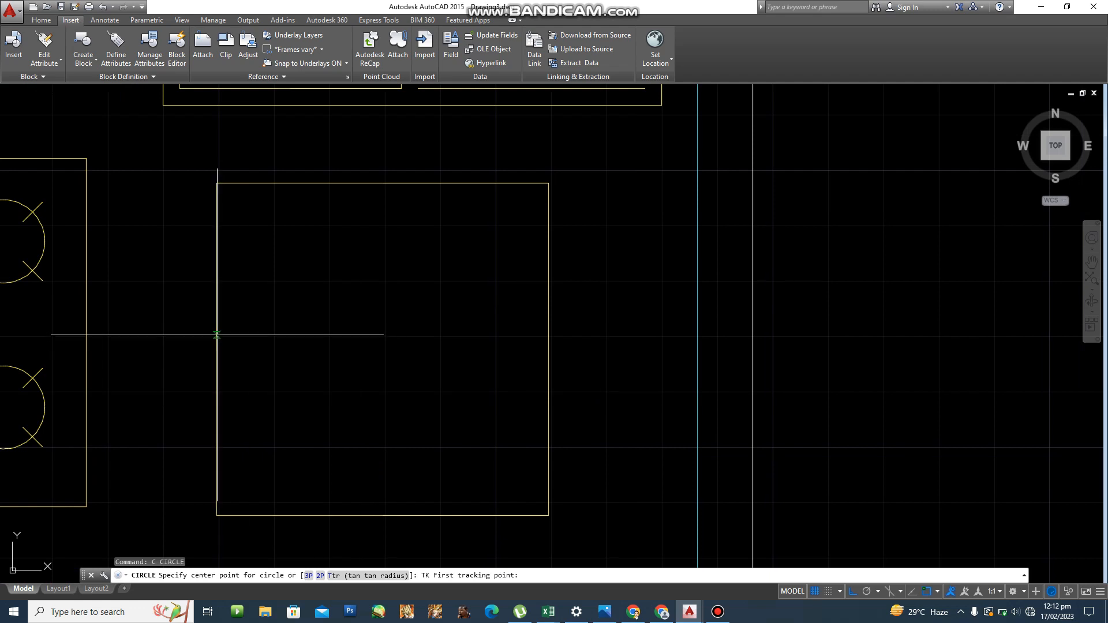
pyautogui.click(215, 353)
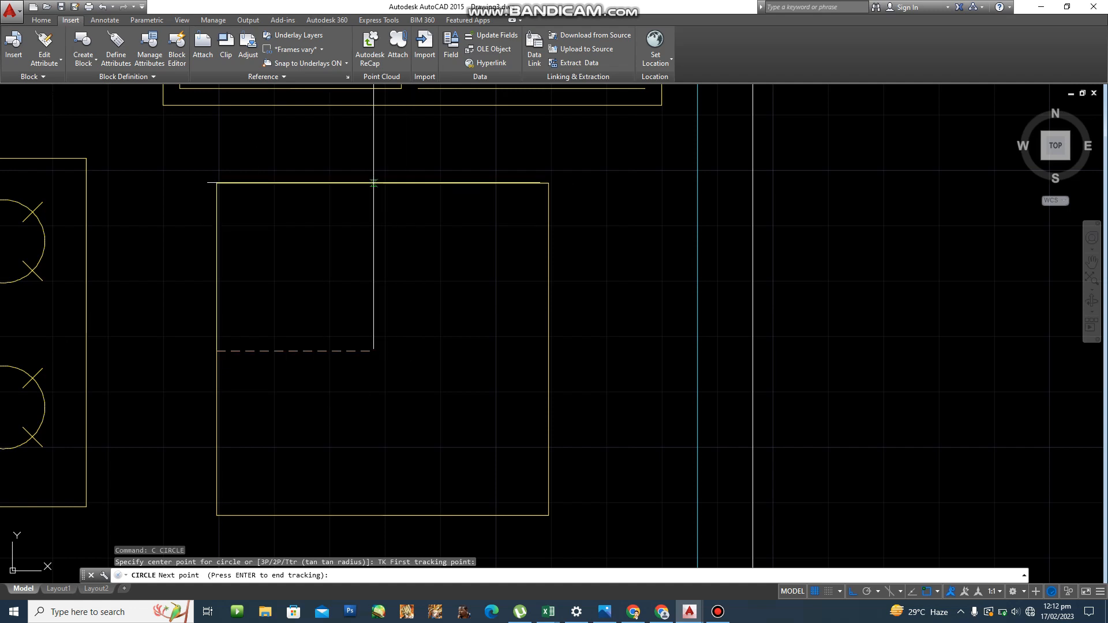
pyautogui.click(381, 182)
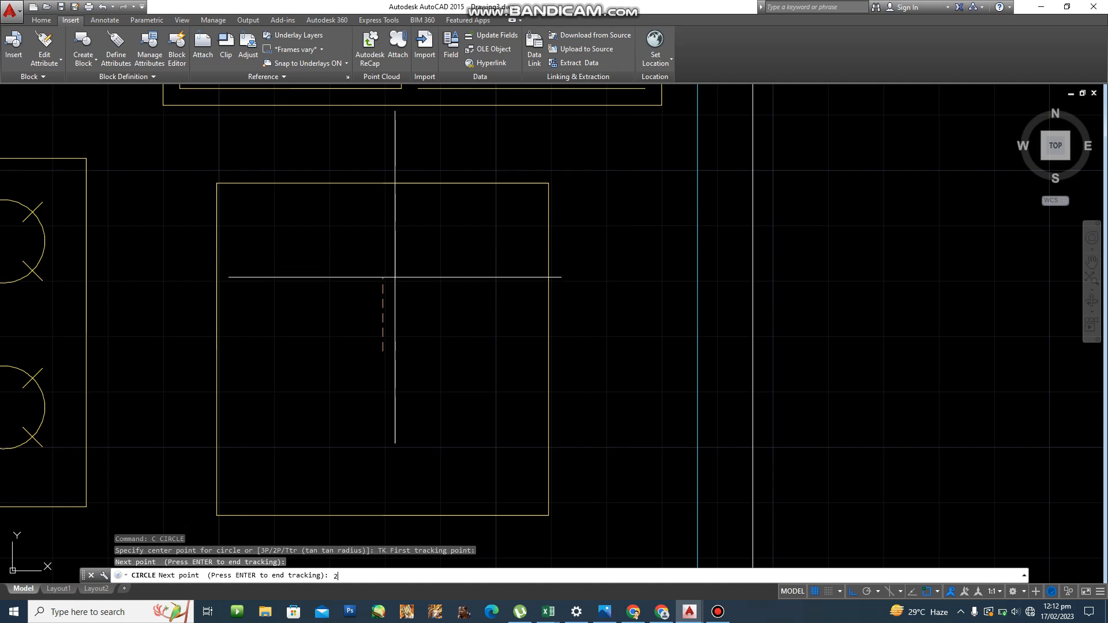
pyautogui.press('Return')
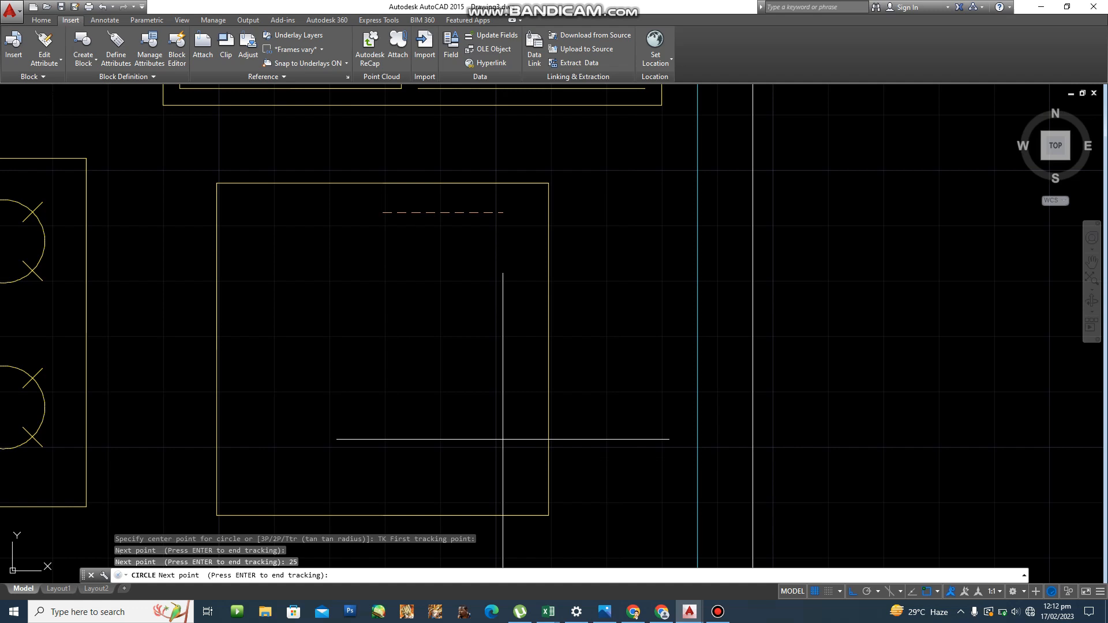
pyautogui.press('Escape')
pyautogui.press('Escape')
pyautogui.press('Escape')
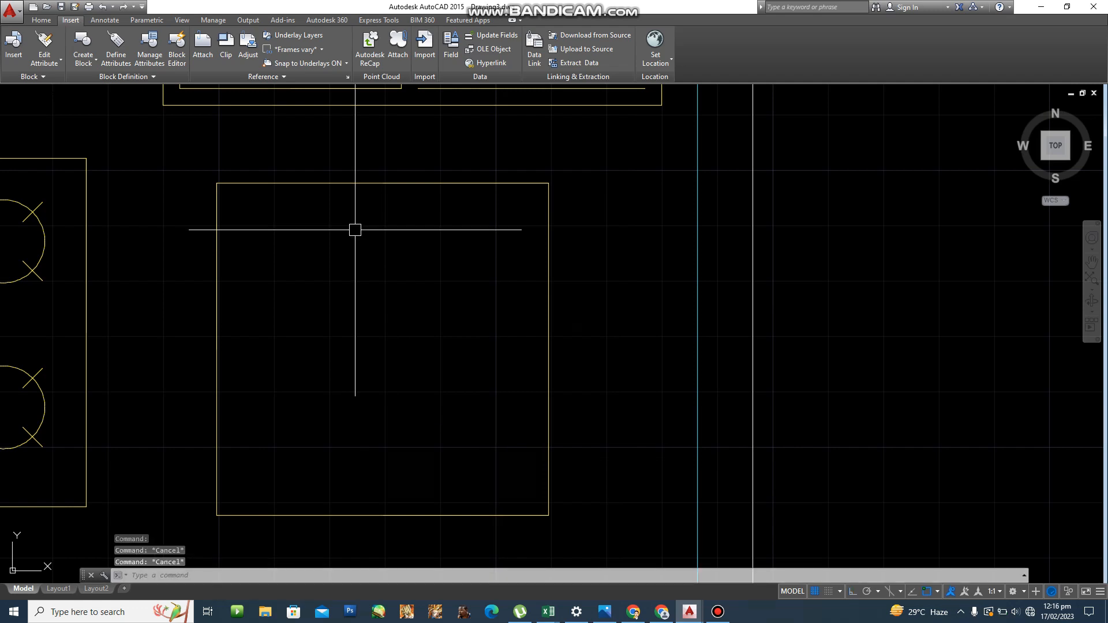
# Draw a radius-25 circle centred in the square, tracked from its left-edge midpoint.
pyautogui.write('c')
pyautogui.press('Return')
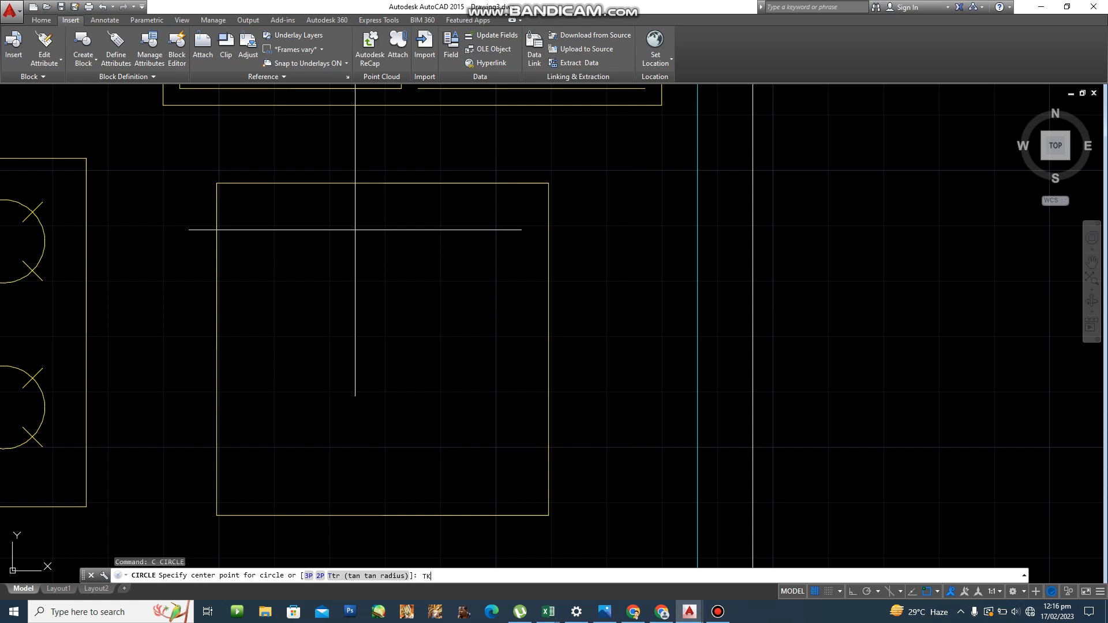
pyautogui.write('TK')
pyautogui.press('Return')
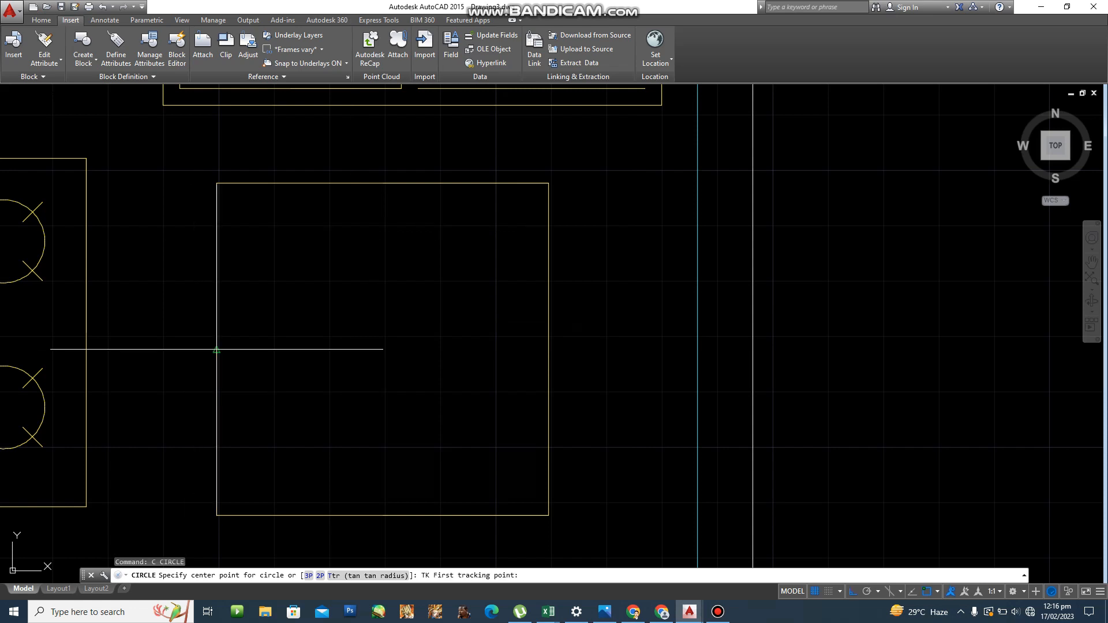
pyautogui.click(218, 348)
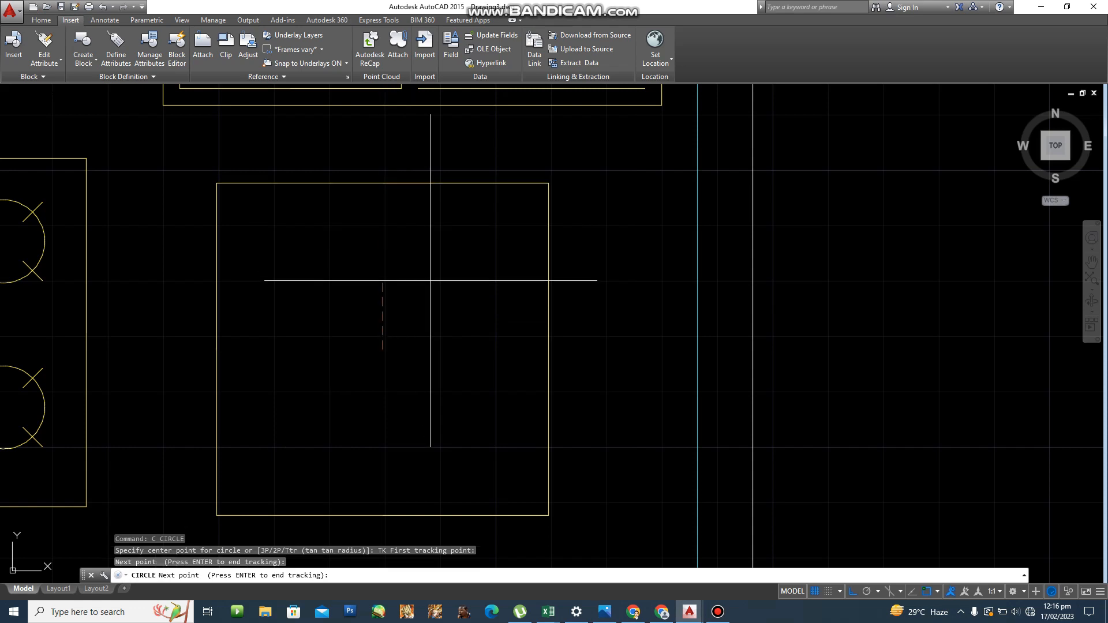
pyautogui.press('Return')
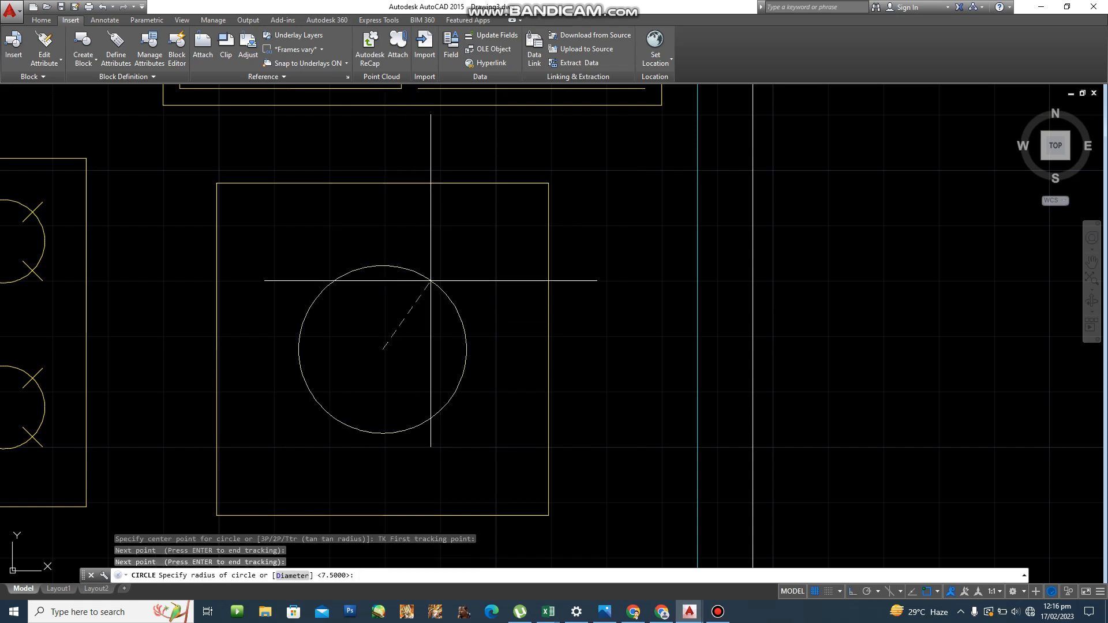
pyautogui.write('2')
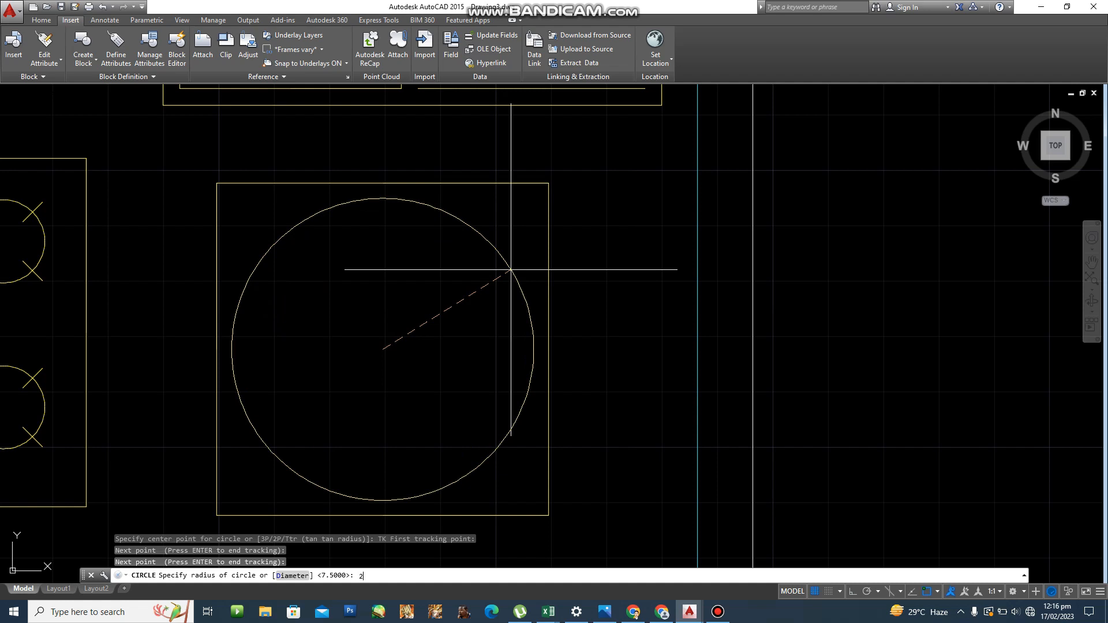
pyautogui.write('5')
pyautogui.press('Return')
pyautogui.scroll(-6, 696, 372)
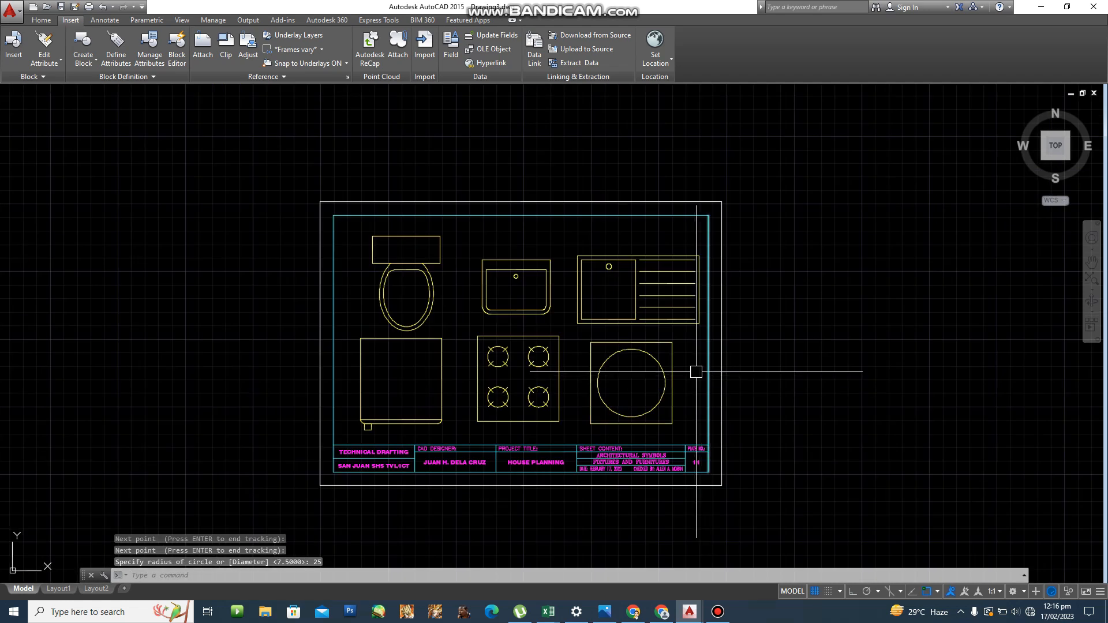
pyautogui.press('Escape')
pyautogui.press('Escape')
pyautogui.press('Escape')
pyautogui.scroll(4, 696, 372)
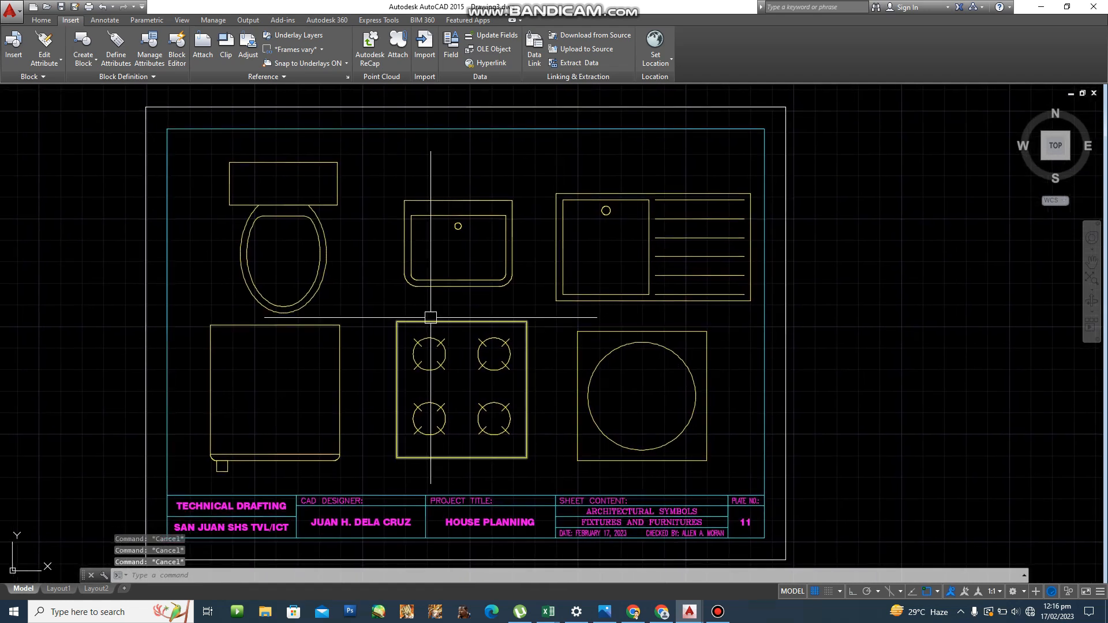
# Move the toilet symbol slightly up and to the left.
pyautogui.write('m')
pyautogui.press('Return')
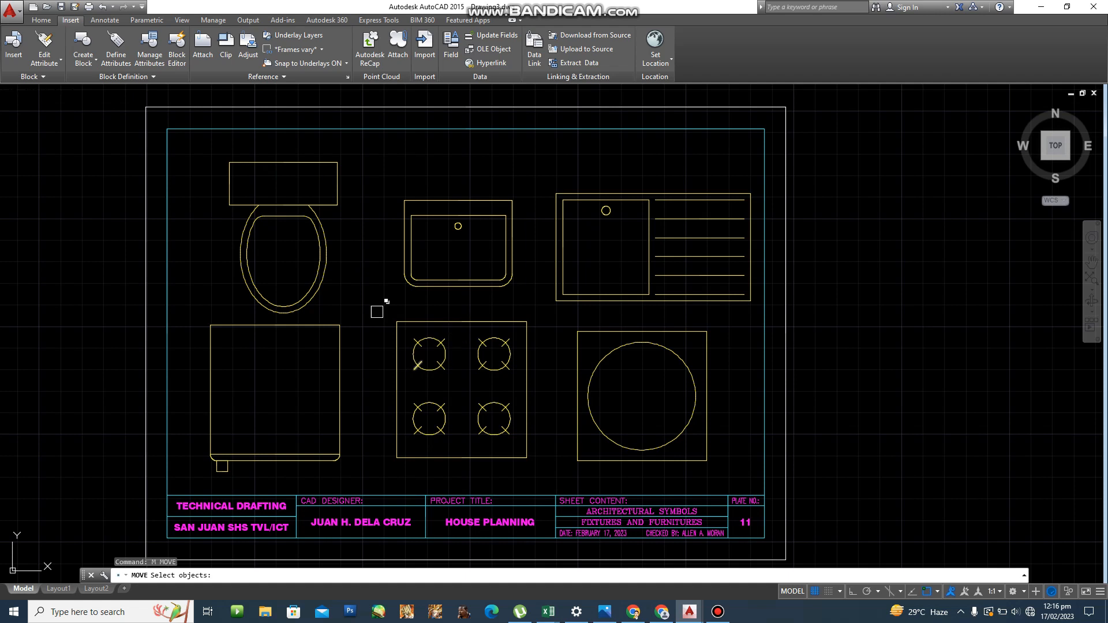
pyautogui.click(208, 147)
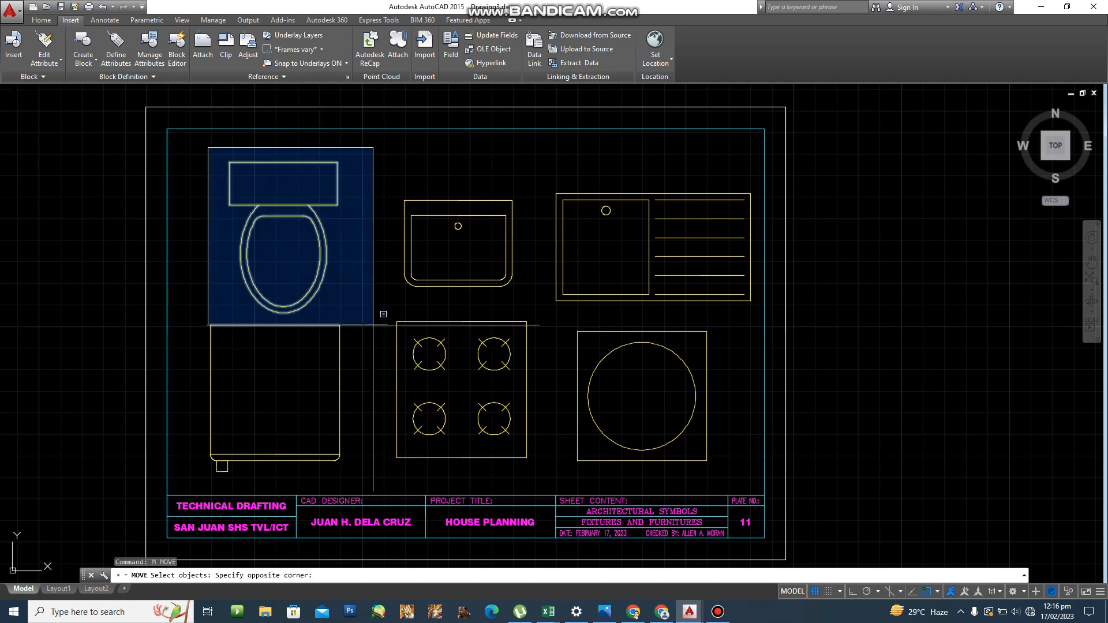
pyautogui.click(373, 325)
pyautogui.press('Return')
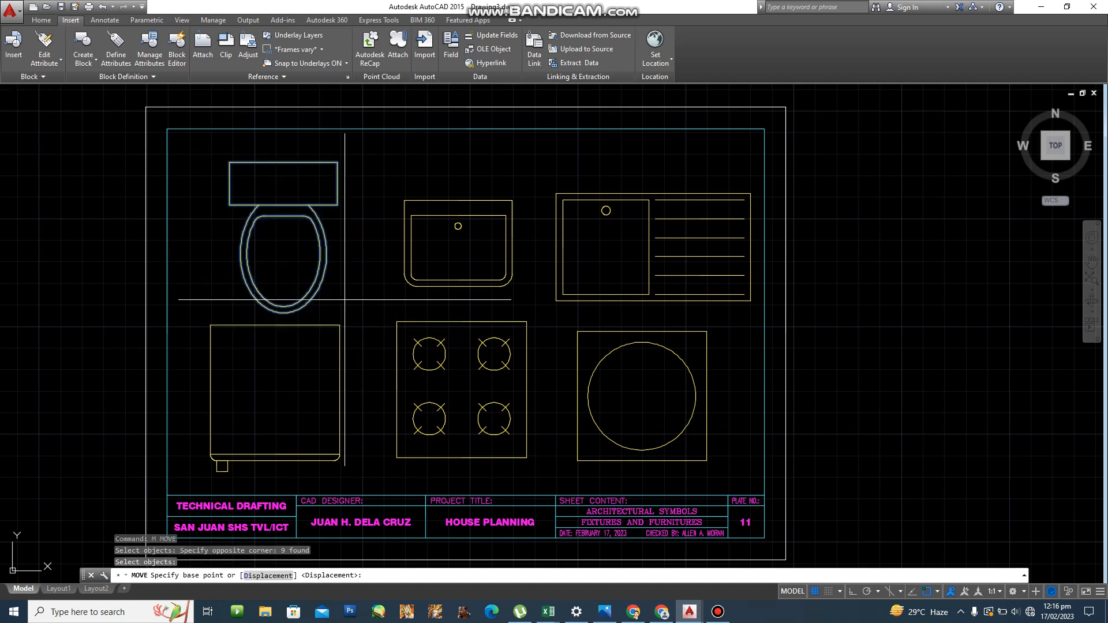
pyautogui.click(283, 253)
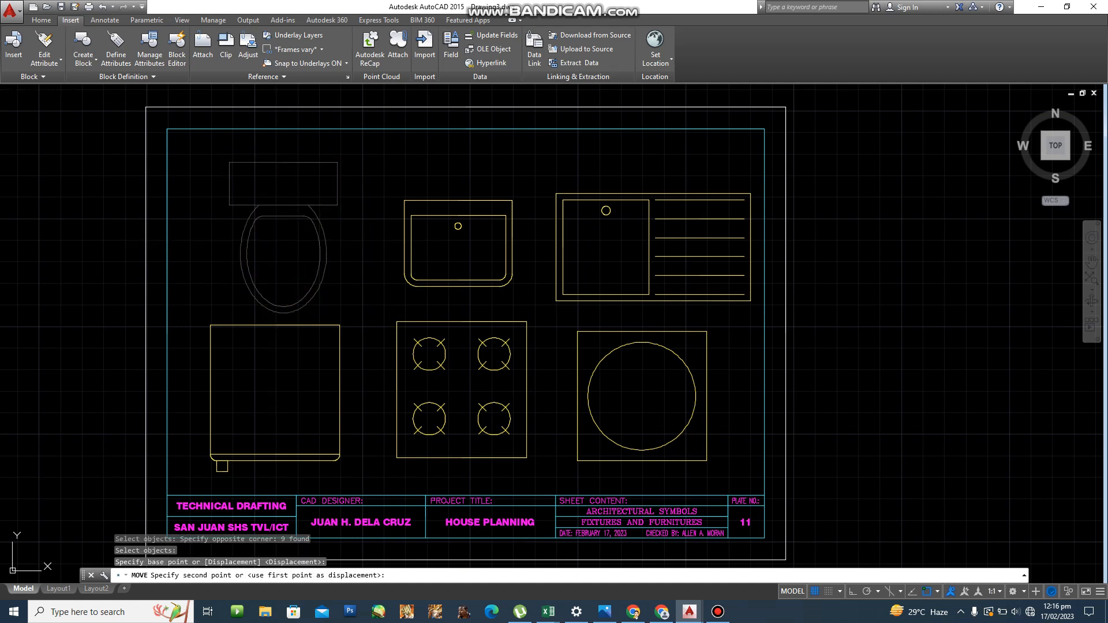
pyautogui.click(273, 241)
# Move the lavatory symbol slightly upward.
pyautogui.write('M')
pyautogui.press('Return')
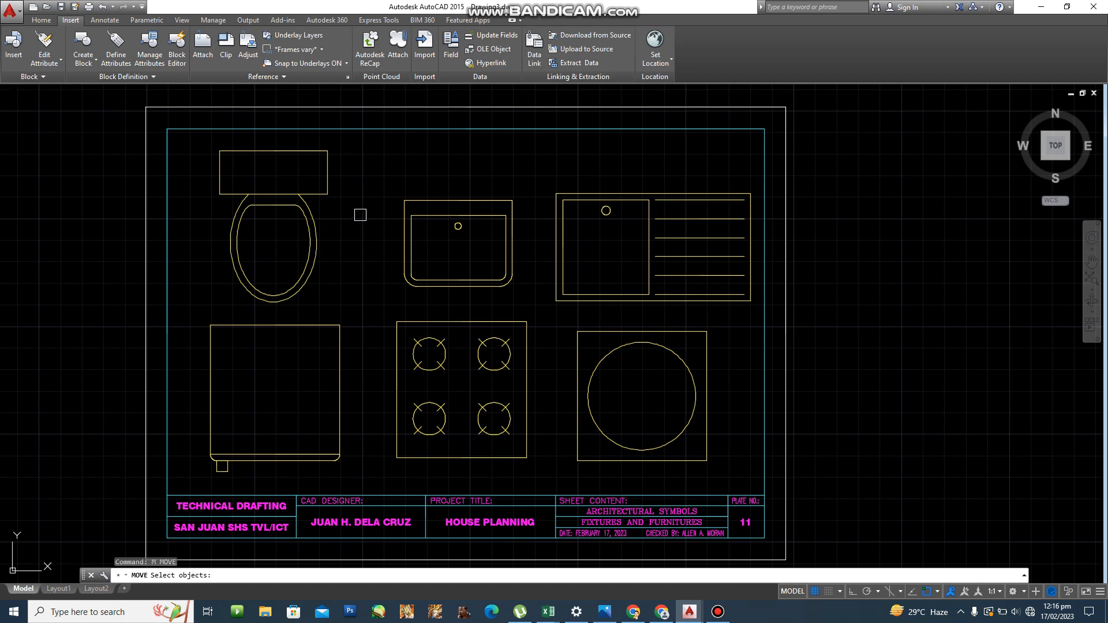
pyautogui.click(374, 190)
pyautogui.click(520, 292)
pyautogui.press('Return')
pyautogui.click(519, 298)
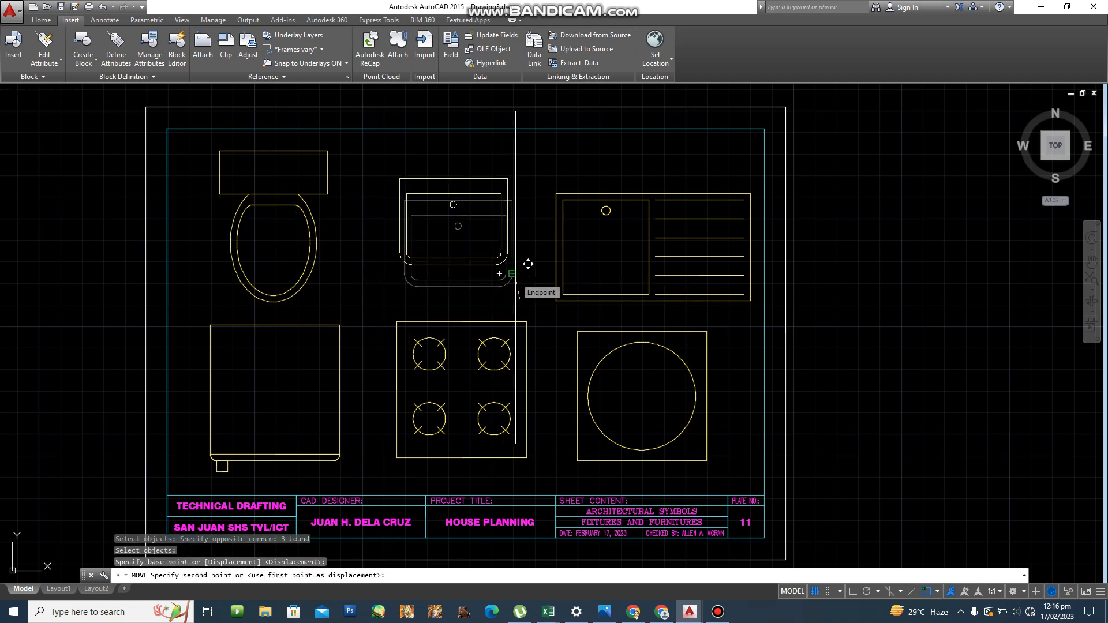
pyautogui.click(515, 277)
# Move the kitchen sink slightly higher and to the left.
pyautogui.write('M')
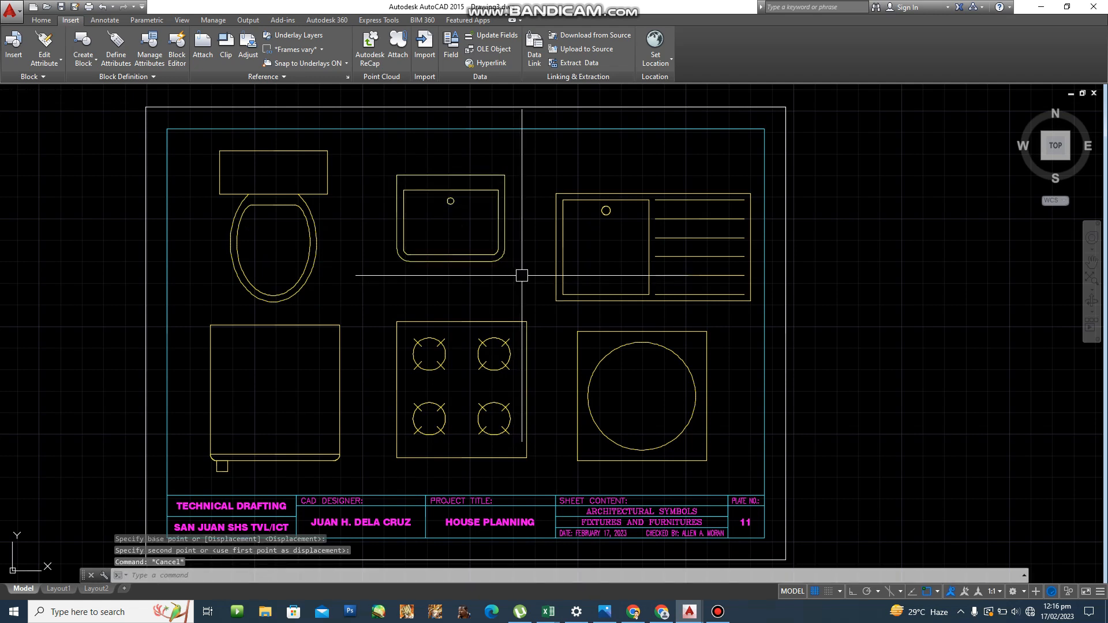
pyautogui.press('Return')
pyautogui.click(549, 201)
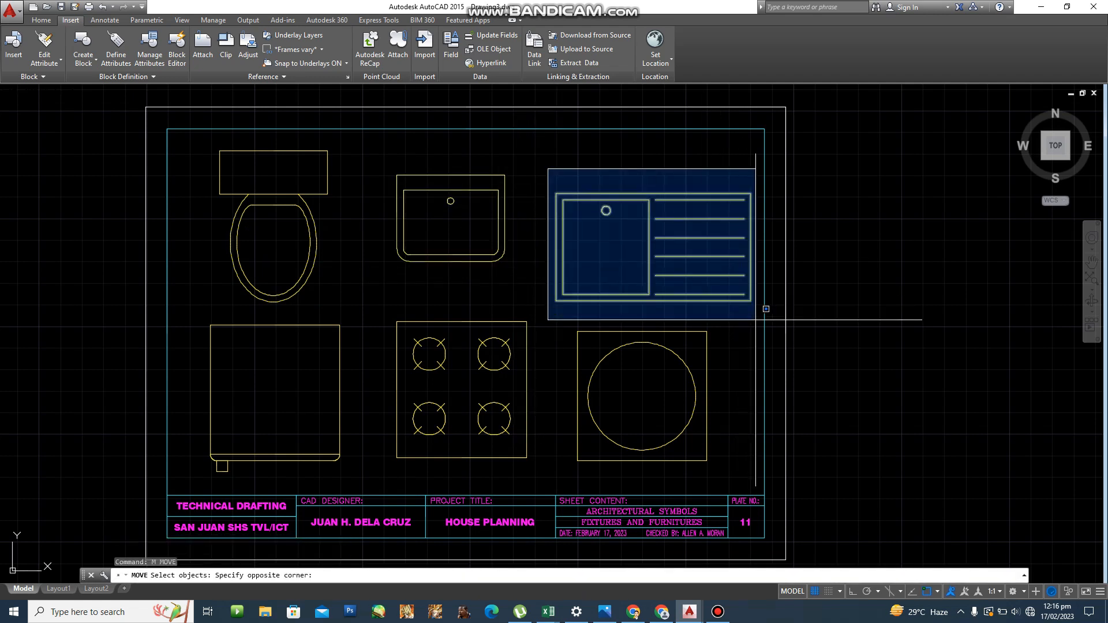
pyautogui.click(759, 309)
pyautogui.press('Return')
pyautogui.click(750, 301)
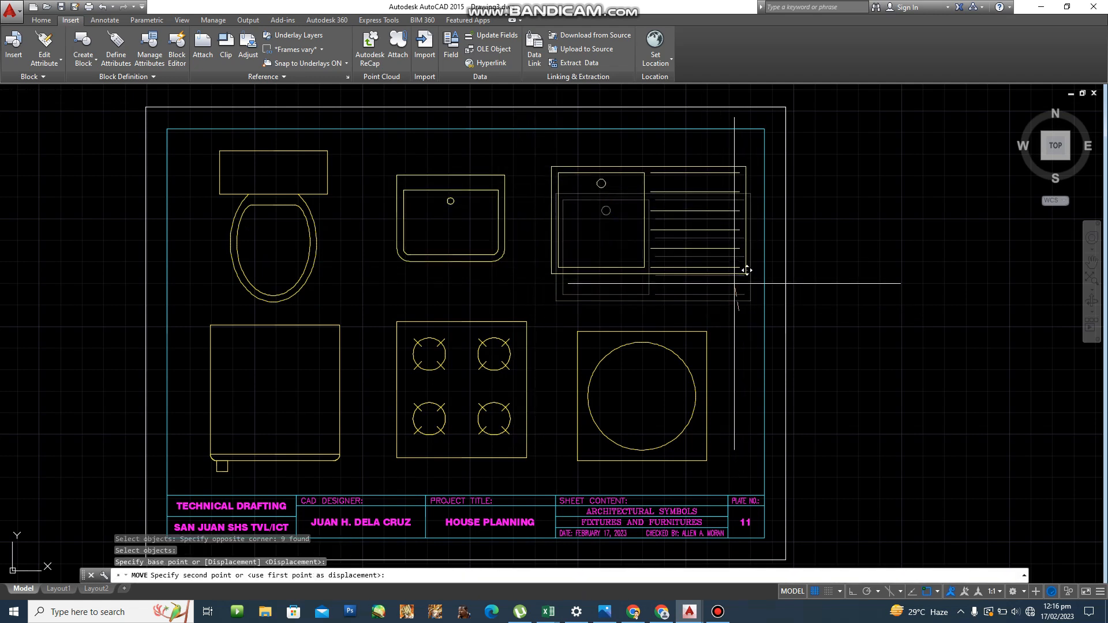
pyautogui.click(746, 273)
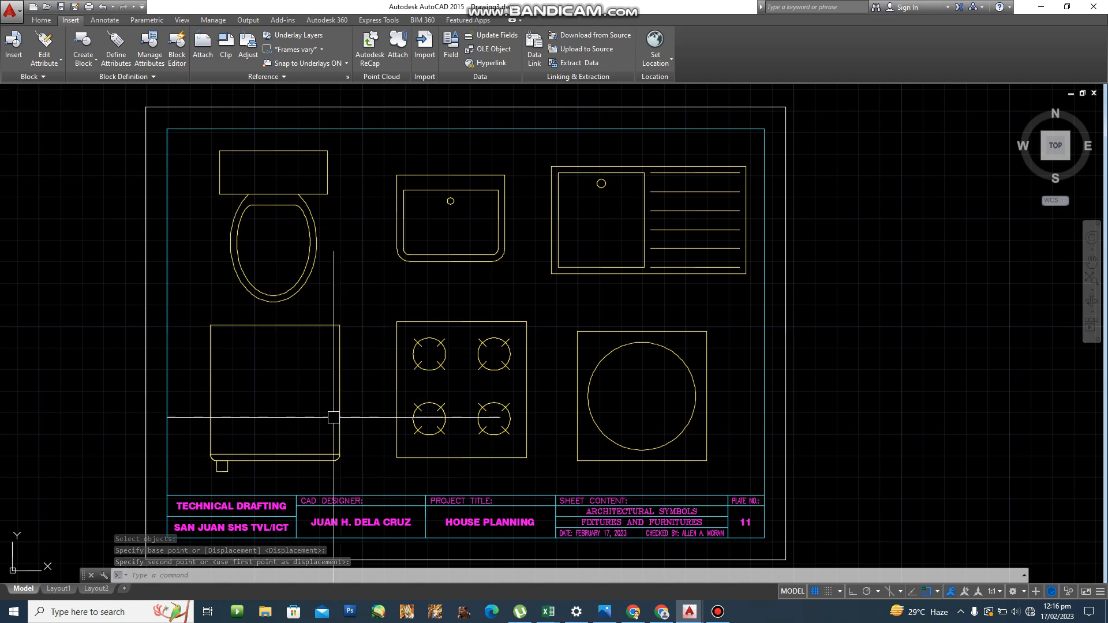
pyautogui.scroll(2, 312, 485)
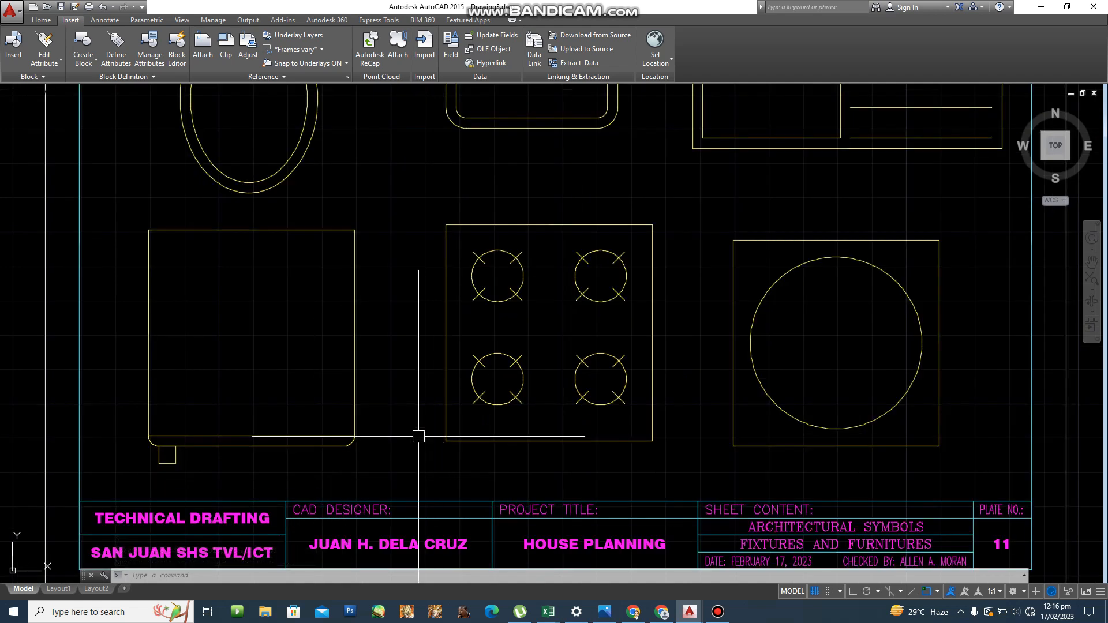
# Window-select the refrigerator and nudge it to its new position.
pyautogui.write('m')
pyautogui.press('Return')
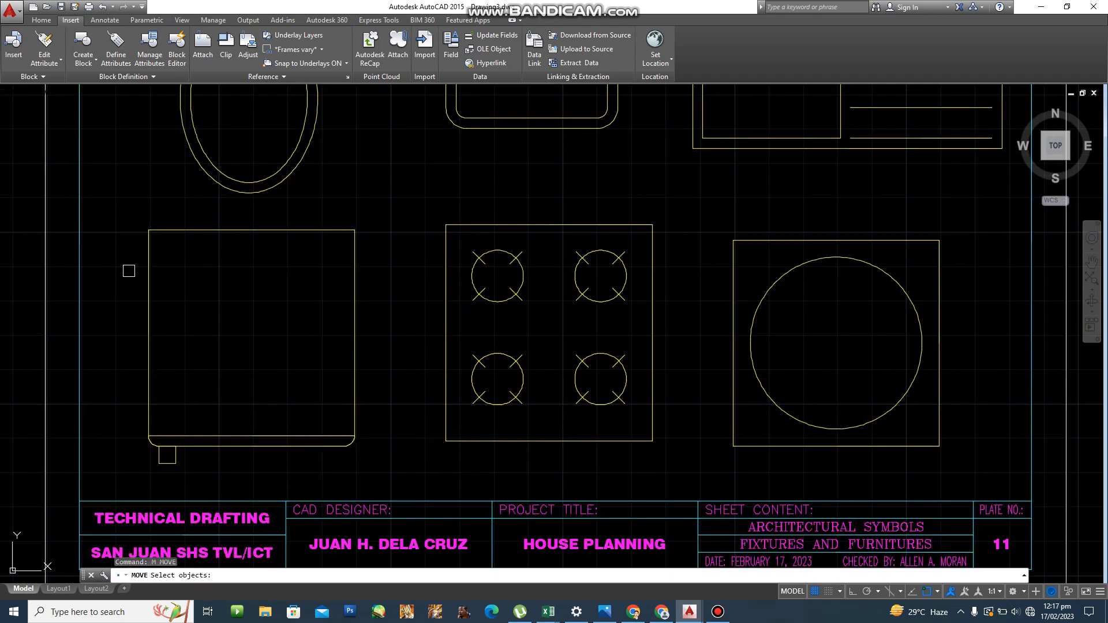
pyautogui.click(126, 222)
pyautogui.press('Return')
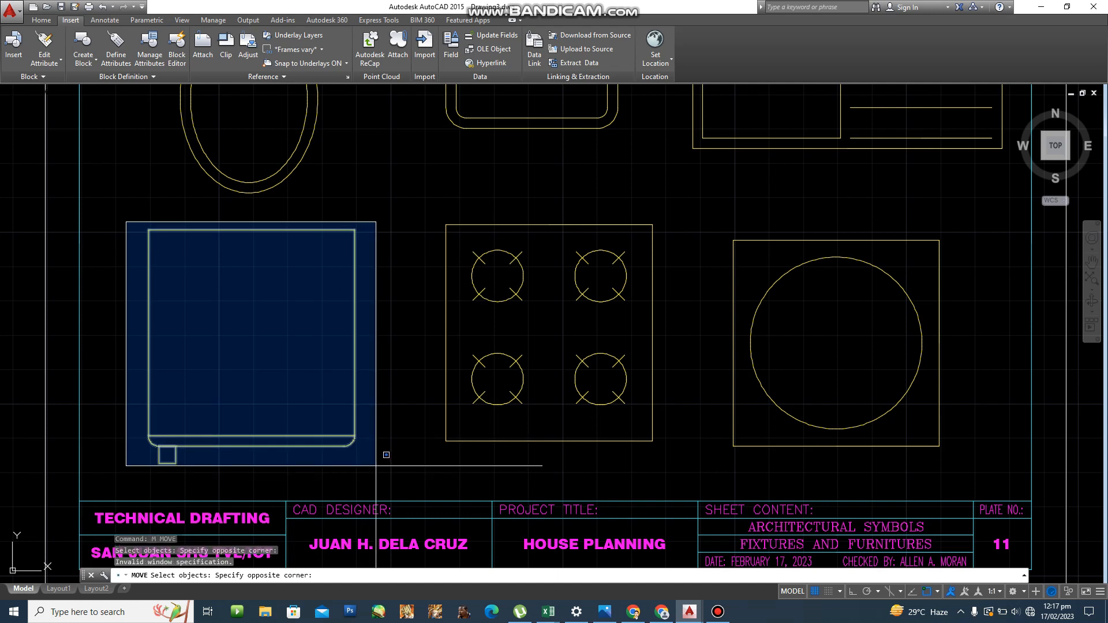
pyautogui.click(375, 467)
pyautogui.click(194, 476)
pyautogui.click(127, 427)
pyautogui.press('Return')
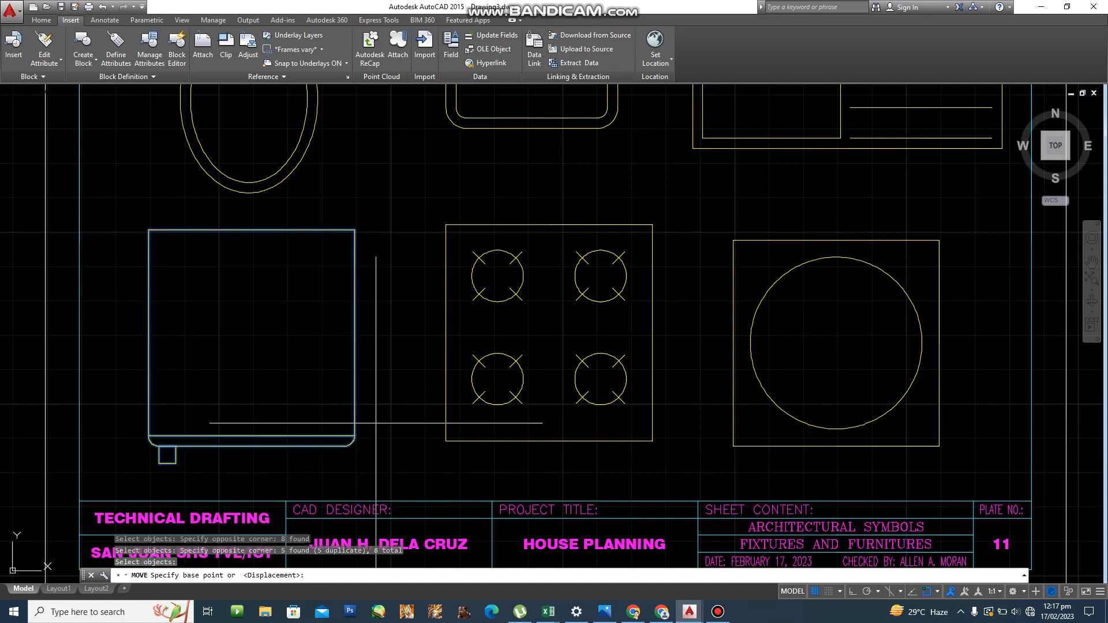
pyautogui.click(387, 399)
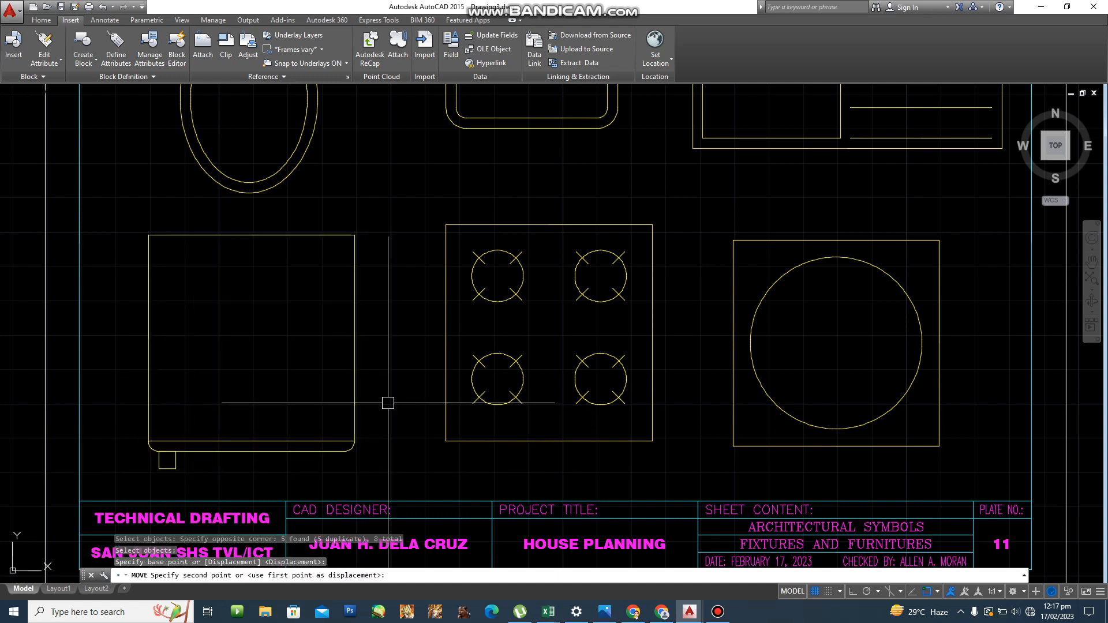
pyautogui.click(388, 403)
pyautogui.scroll(-3, 388, 403)
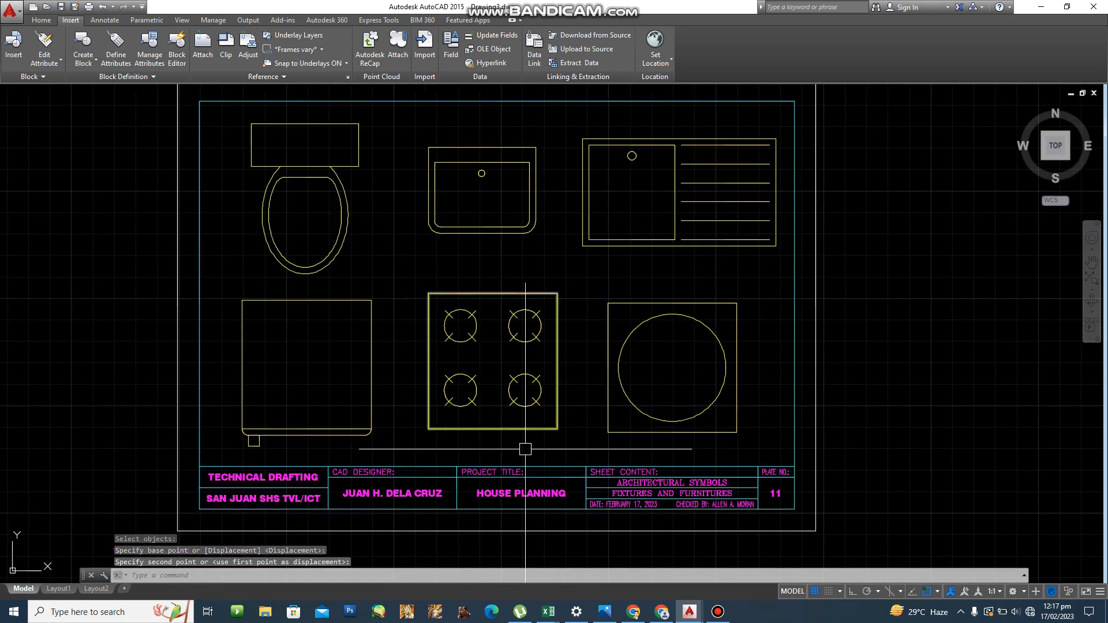
pyautogui.moveTo(502, 451); pyautogui.dragTo(432, 451, button='middle')
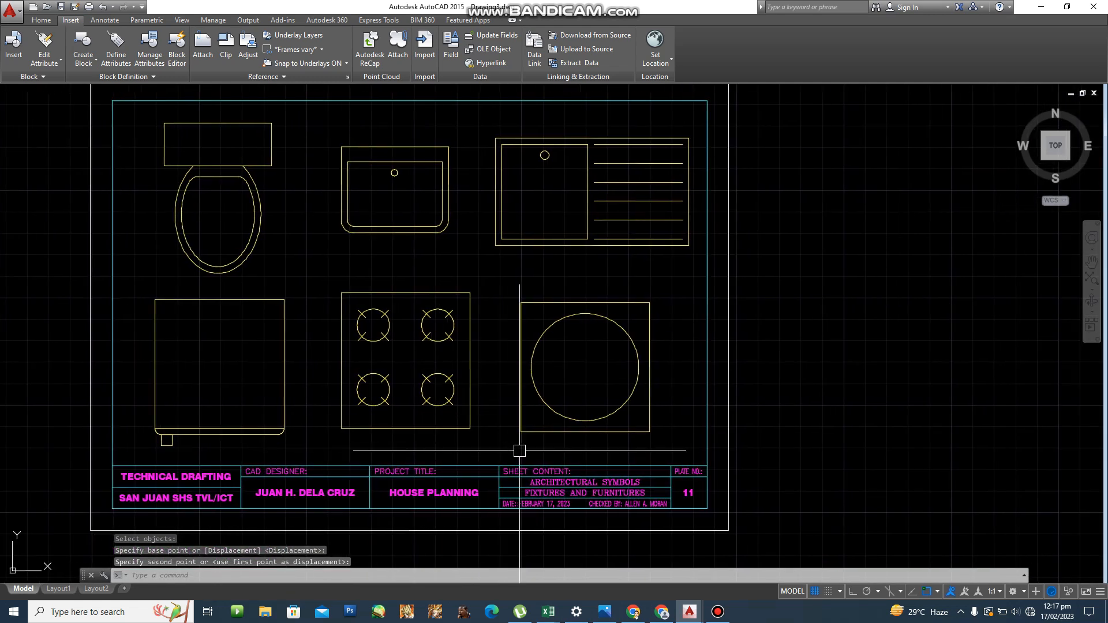
pyautogui.press('Escape')
# Select the dryer for moving, then abandon the move.
pyautogui.write('m')
pyautogui.press('Return')
pyautogui.click(508, 285)
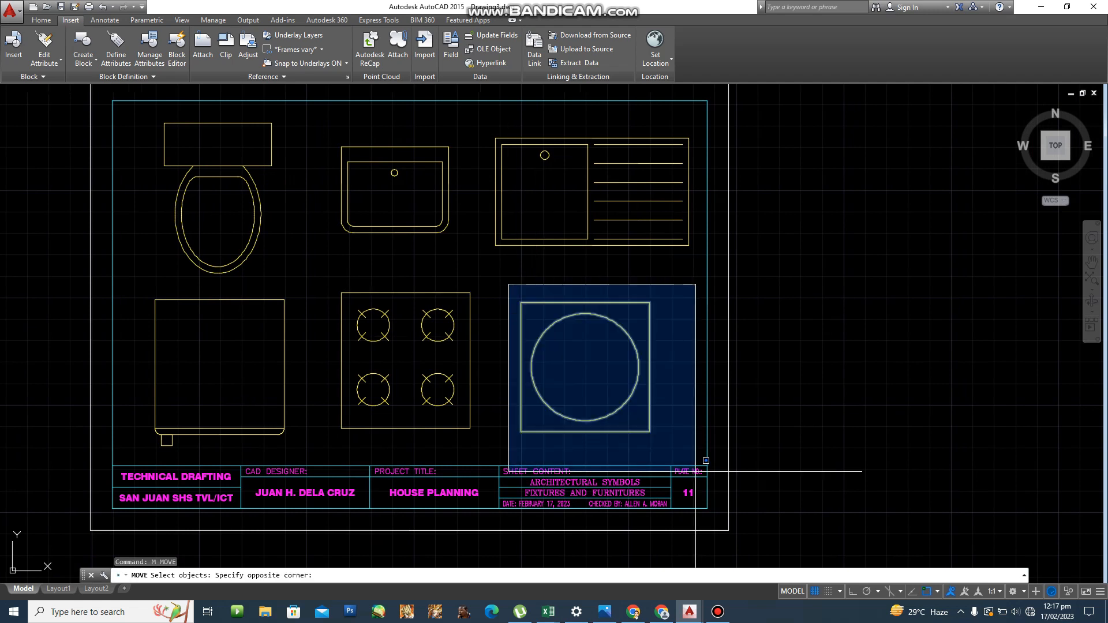
pyautogui.click(662, 452)
pyautogui.press('Return')
pyautogui.click(814, 426)
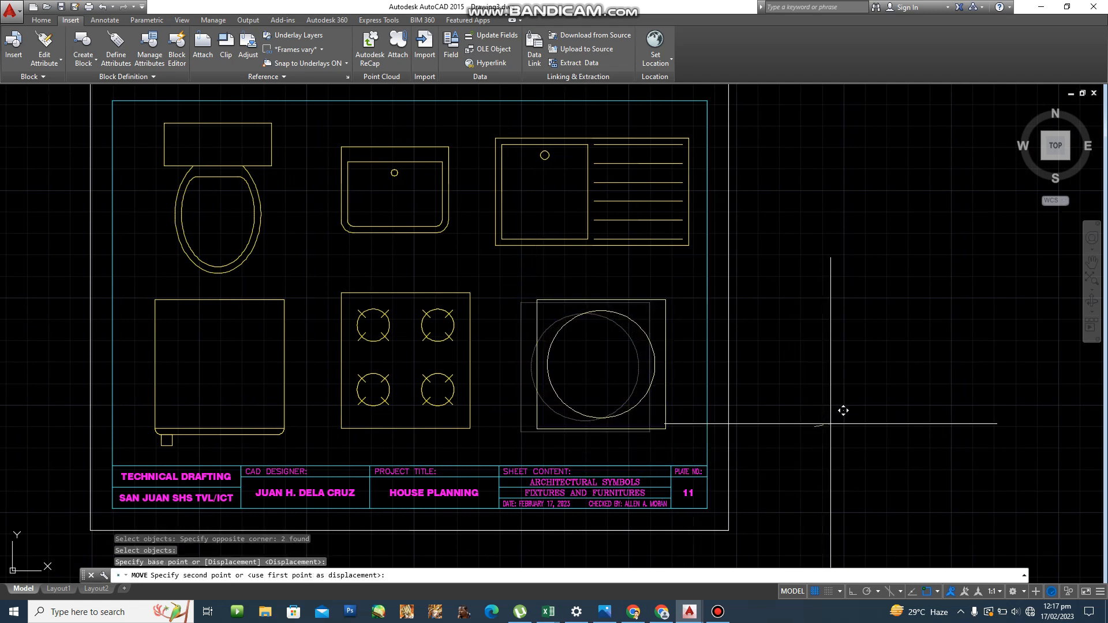
pyautogui.press('Escape')
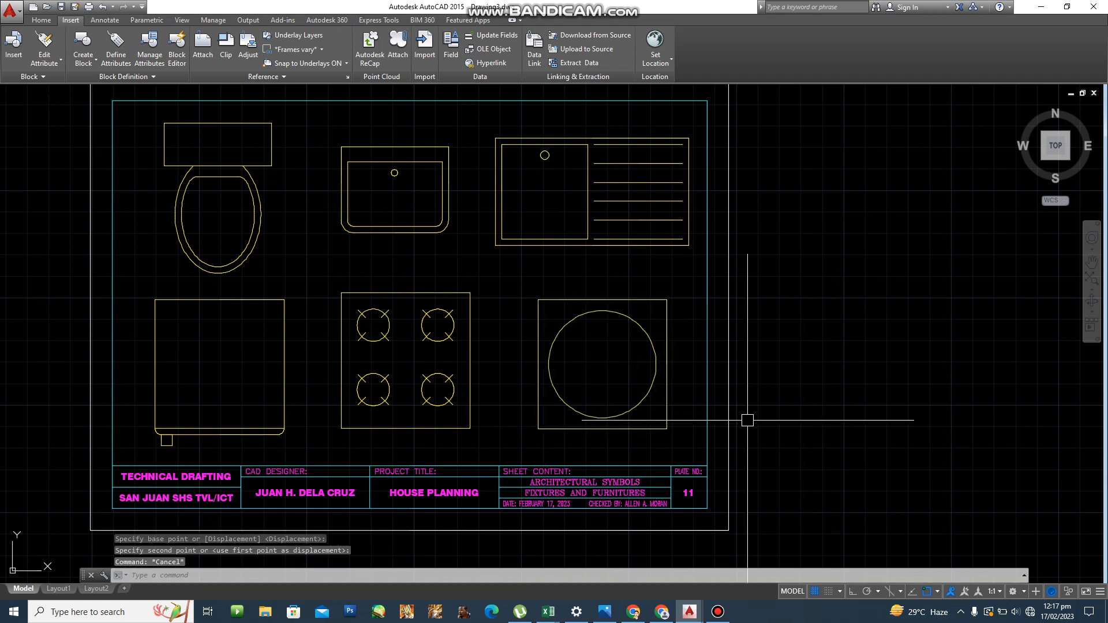
# Move the four-burner range to its new spot in the lower row.
pyautogui.write('m')
pyautogui.press('Return')
pyautogui.click(330, 269)
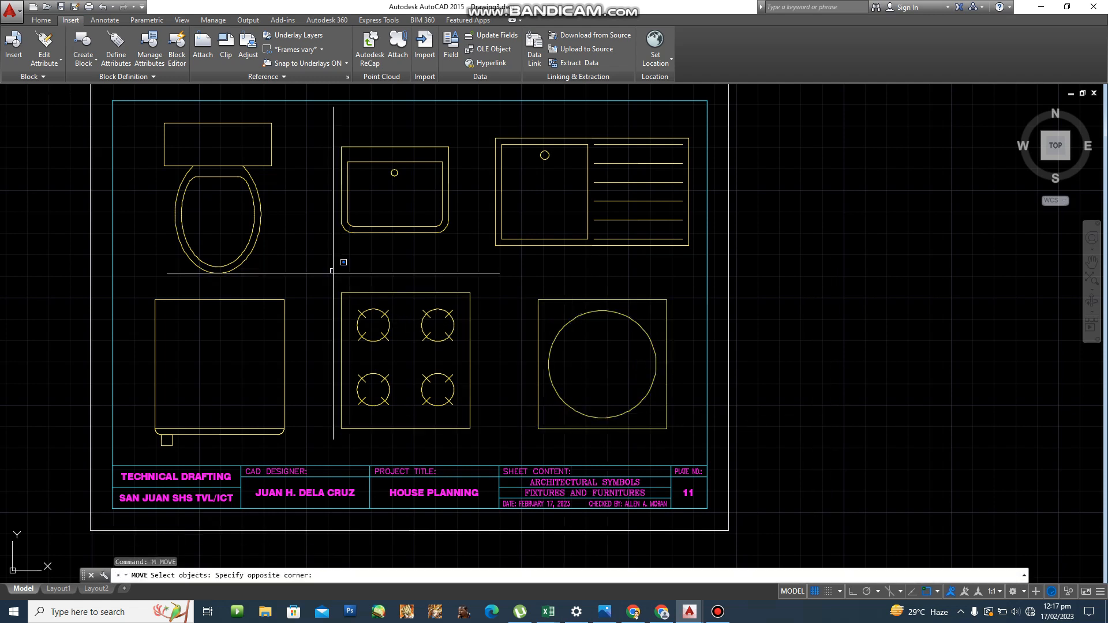
pyautogui.click(502, 408)
pyautogui.press('Return')
pyautogui.click(482, 427)
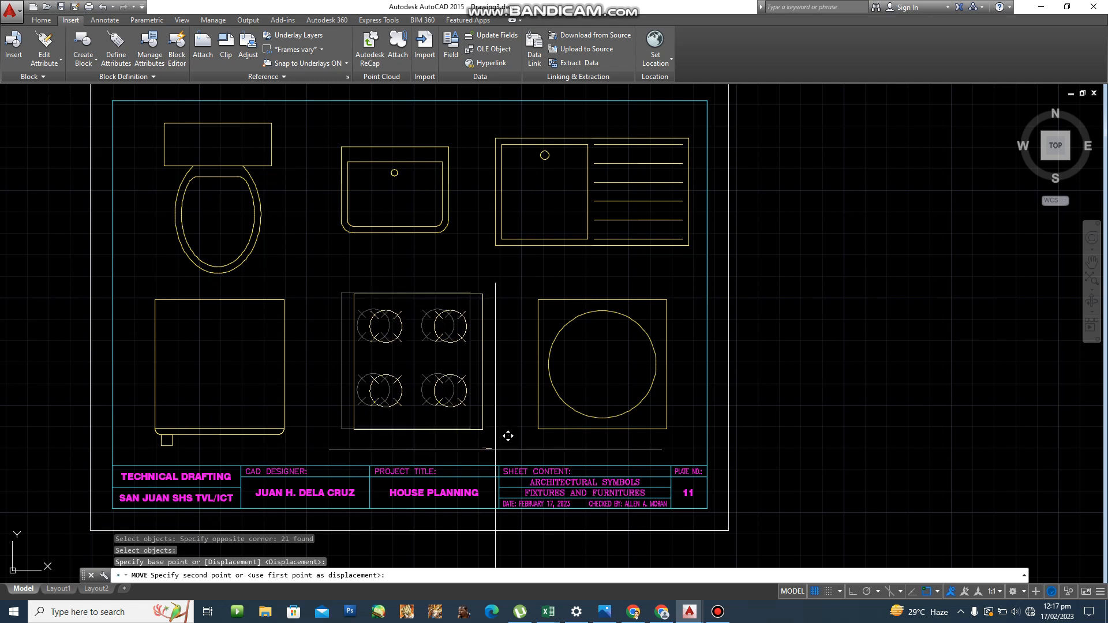
pyautogui.click(495, 449)
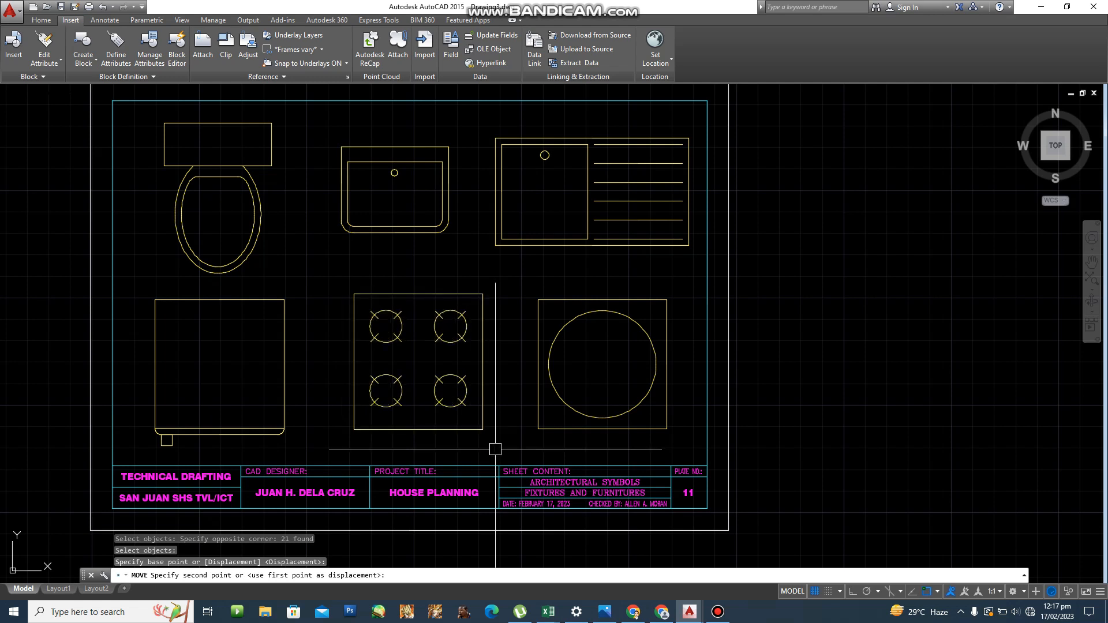
pyautogui.press('Escape')
pyautogui.press('Escape')
# Retry moving the range, cancel it, and bring the whole sheet into view.
pyautogui.scroll(-2, 699, 430)
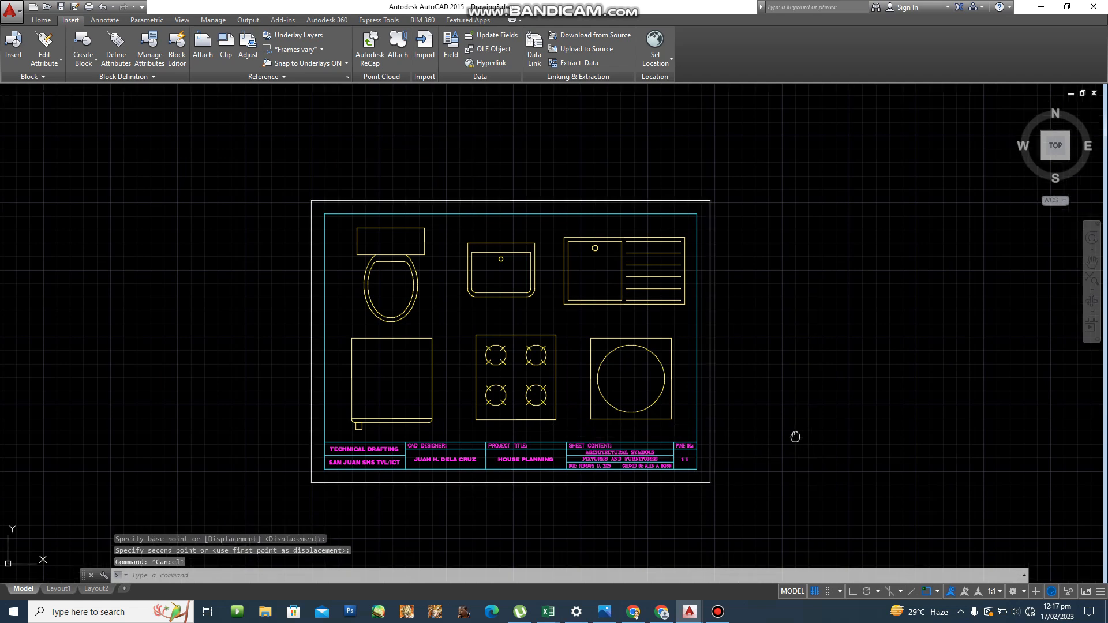
pyautogui.scroll(3, 514, 441)
pyautogui.write('m')
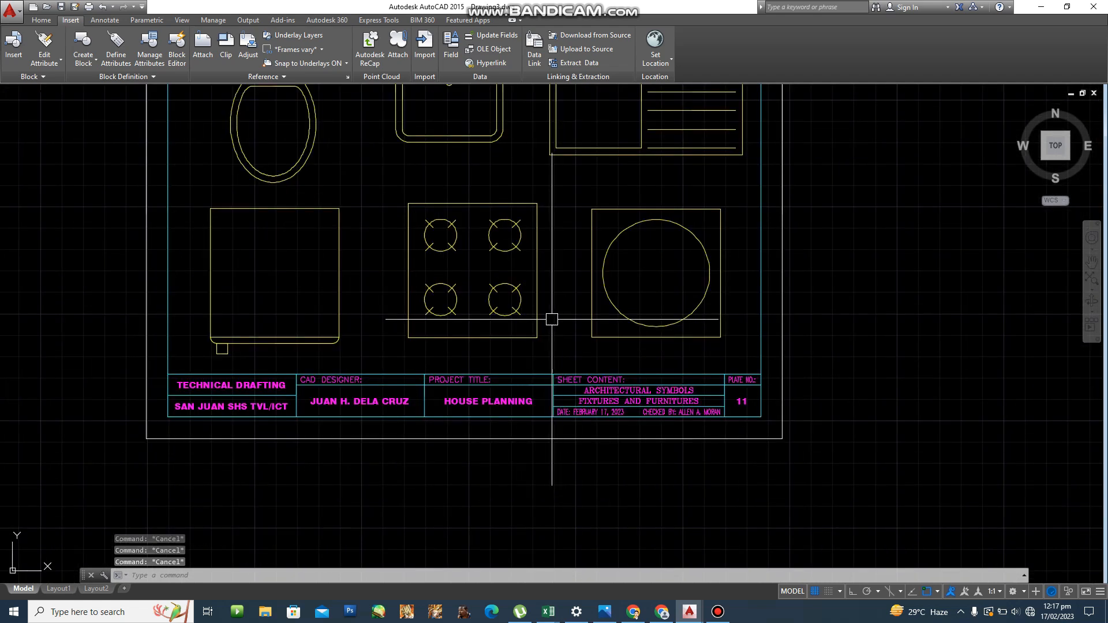
pyautogui.press('Return')
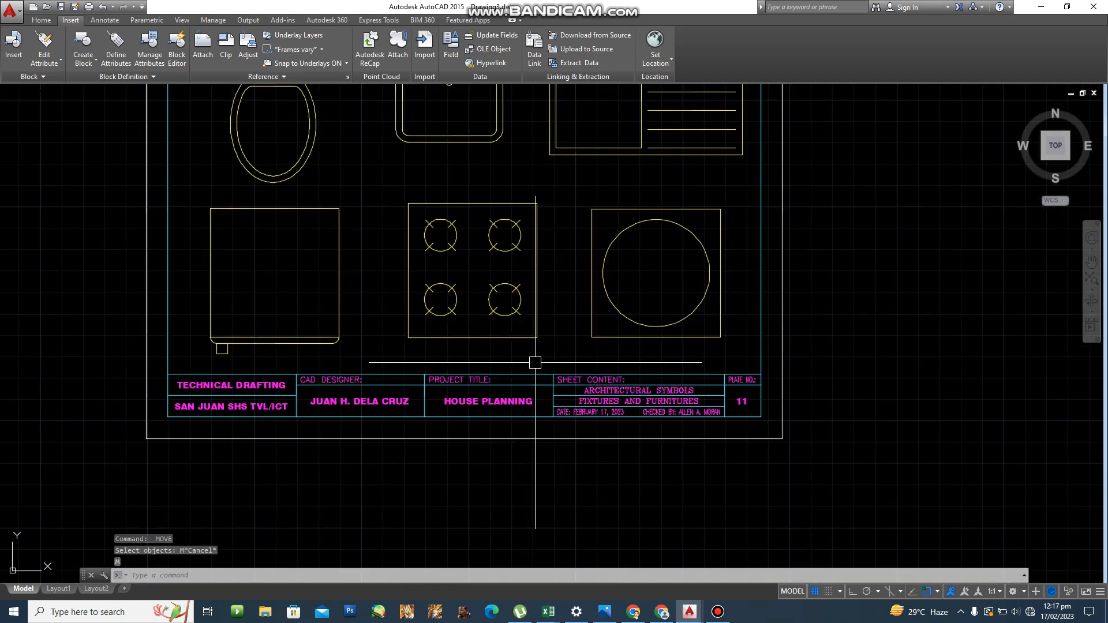
pyautogui.press('Escape')
pyautogui.press('Escape')
pyautogui.write('m')
pyautogui.press('Return')
pyautogui.moveTo(548, 347); pyautogui.dragTo(396, 185)
pyautogui.press('Return')
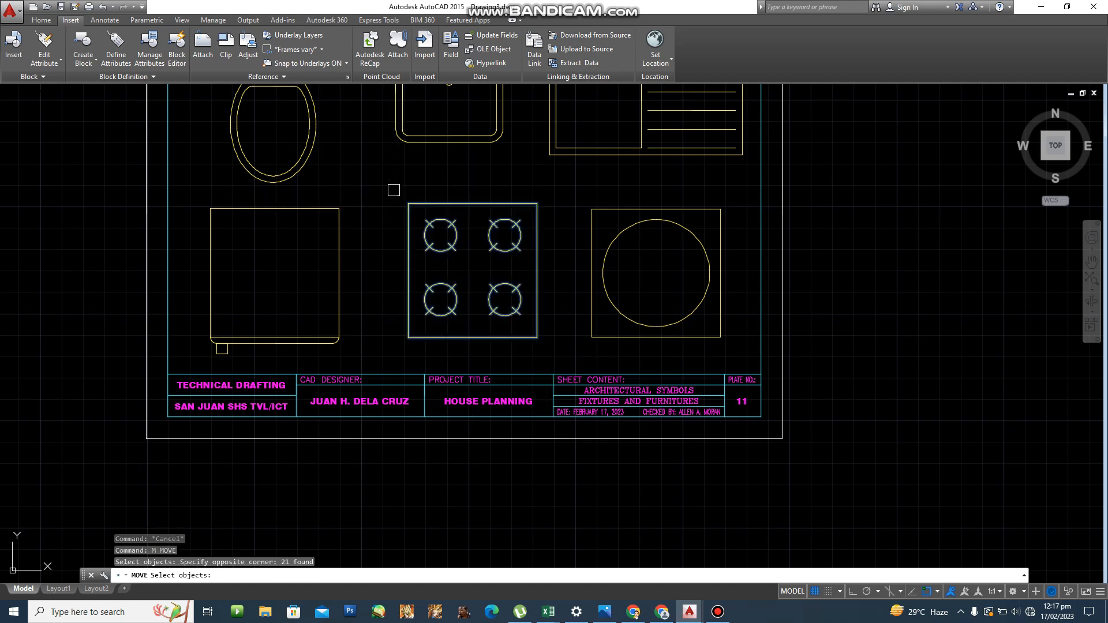
pyautogui.click(464, 191)
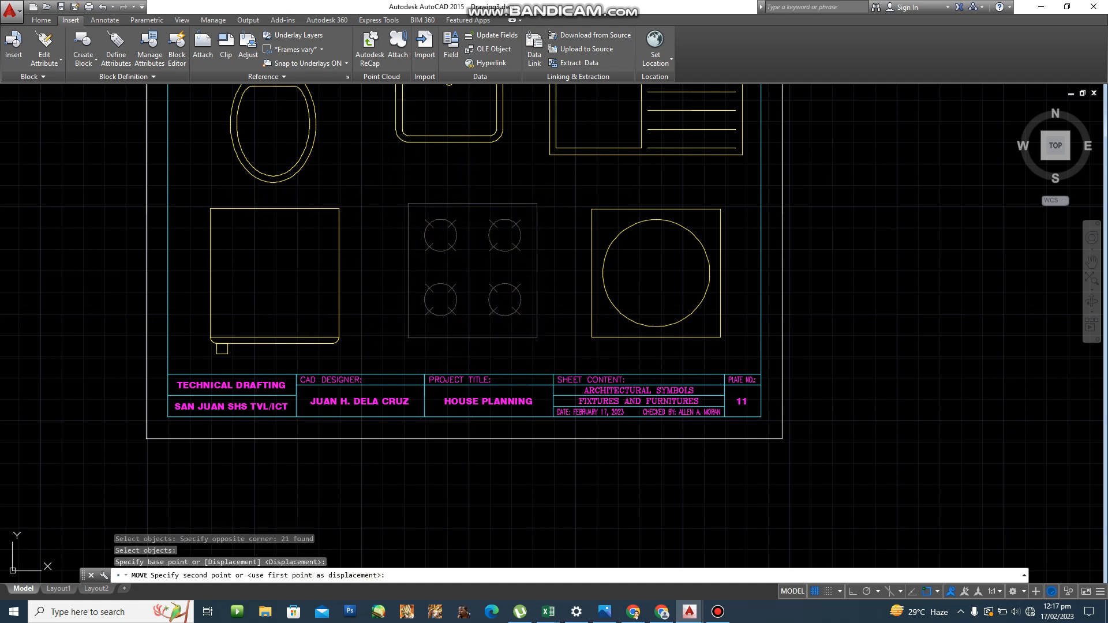
pyautogui.press('Escape')
pyautogui.press('Escape')
pyautogui.press('Escape')
pyautogui.scroll(-4, 573, 237)
pyautogui.scroll(4, 593, 335)
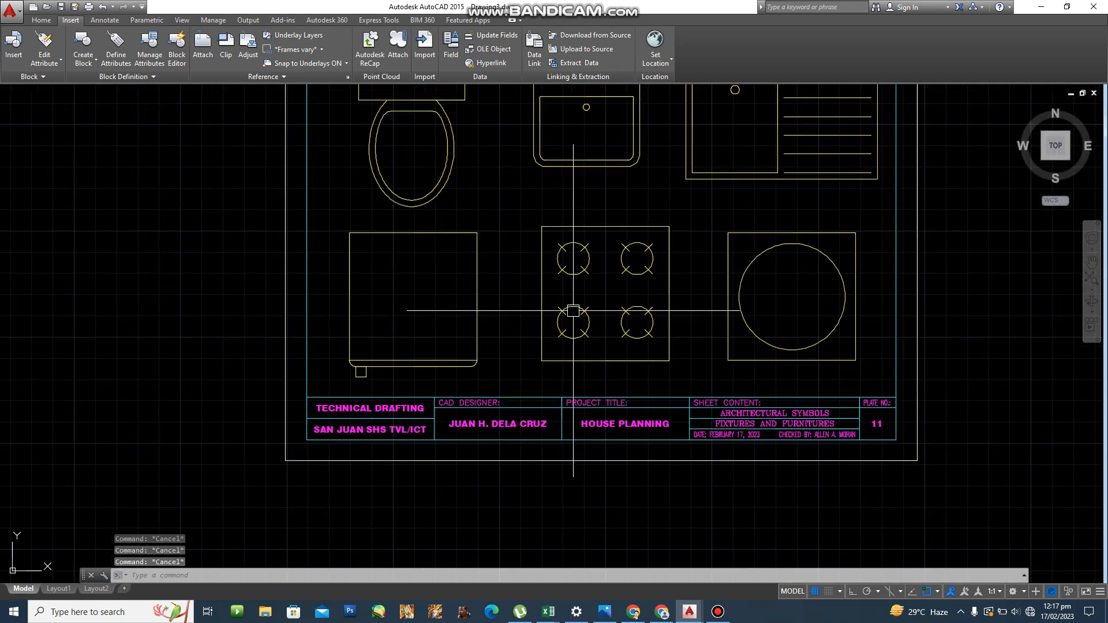
pyautogui.moveTo(594, 341); pyautogui.dragTo(531, 432, button='middle')
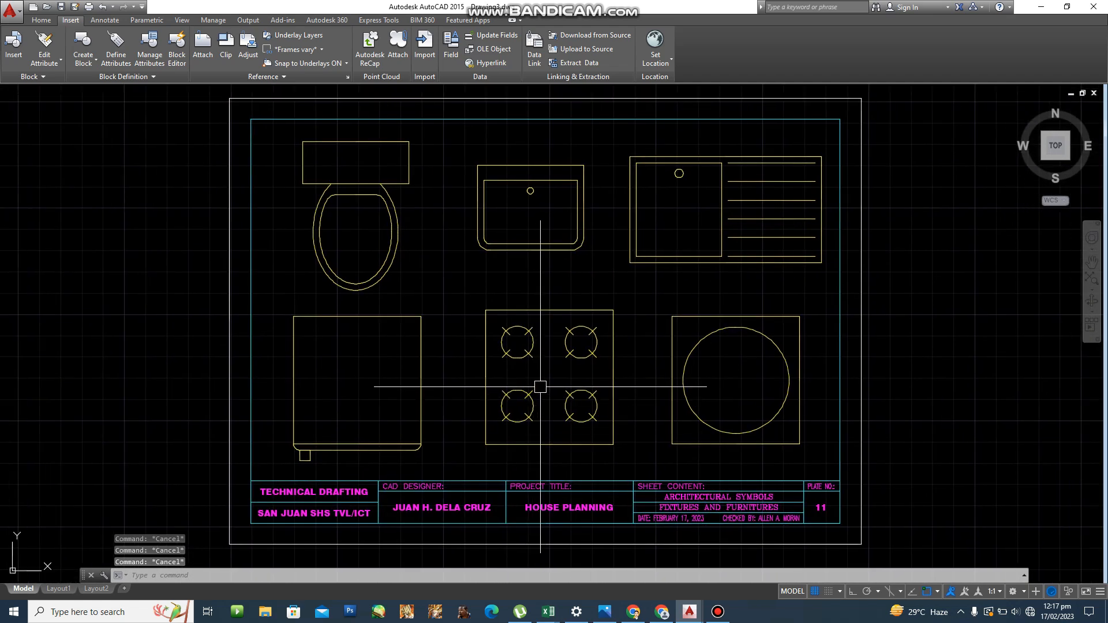
# Via ST, add text style ROMAND with the romand.shx font and set it current.
pyautogui.write('s')
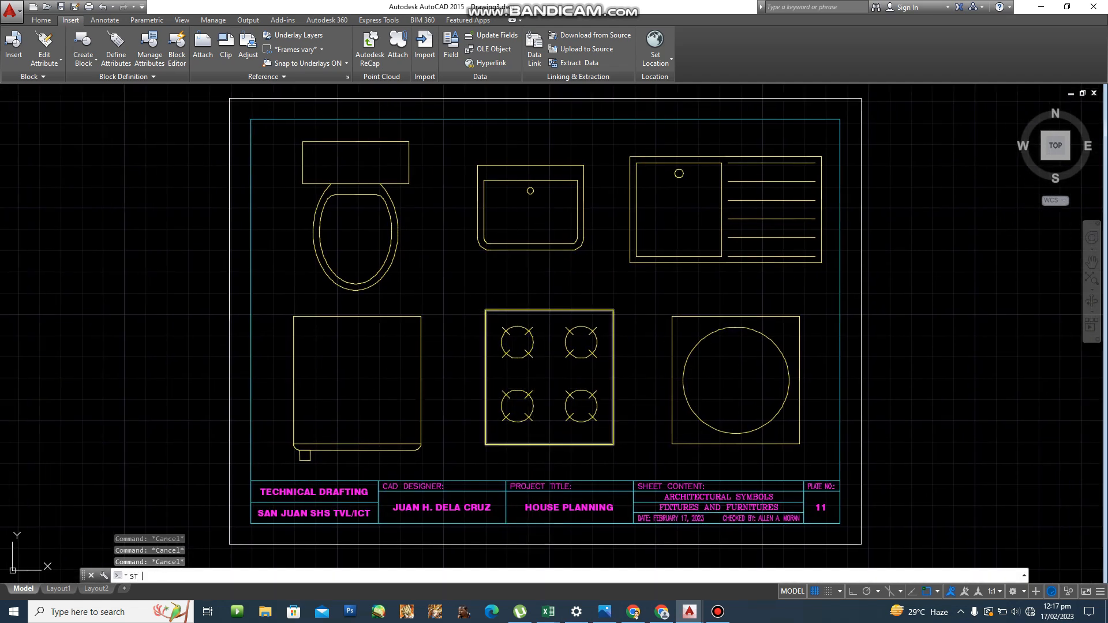
pyautogui.write('t')
pyautogui.press('Return')
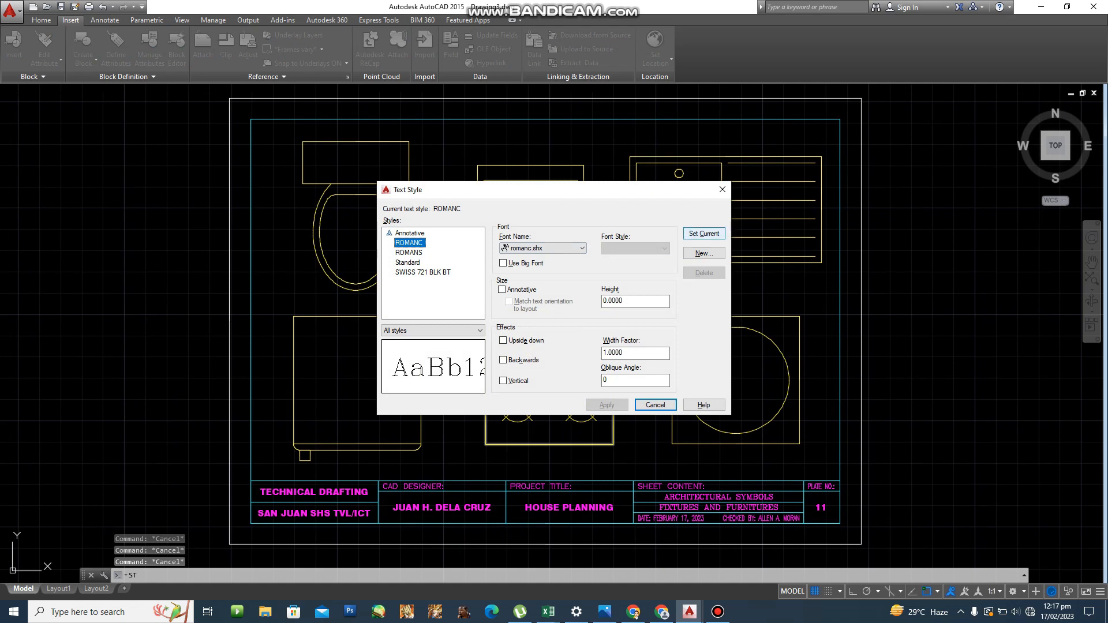
pyautogui.hotkey('alt', 'n')
pyautogui.write('RO')
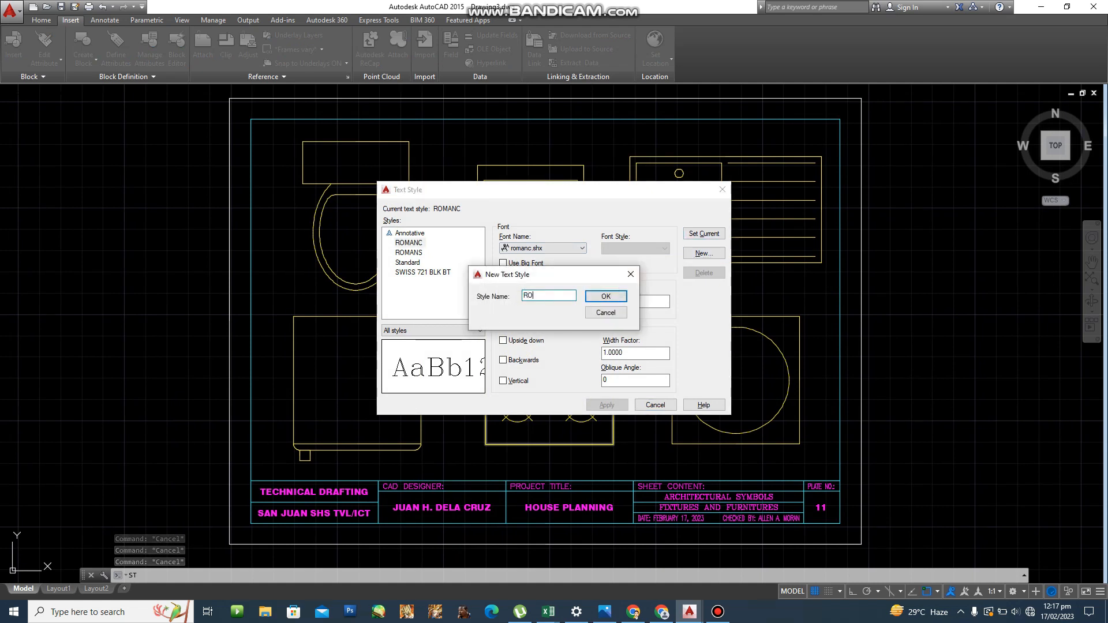
pyautogui.write('MAND')
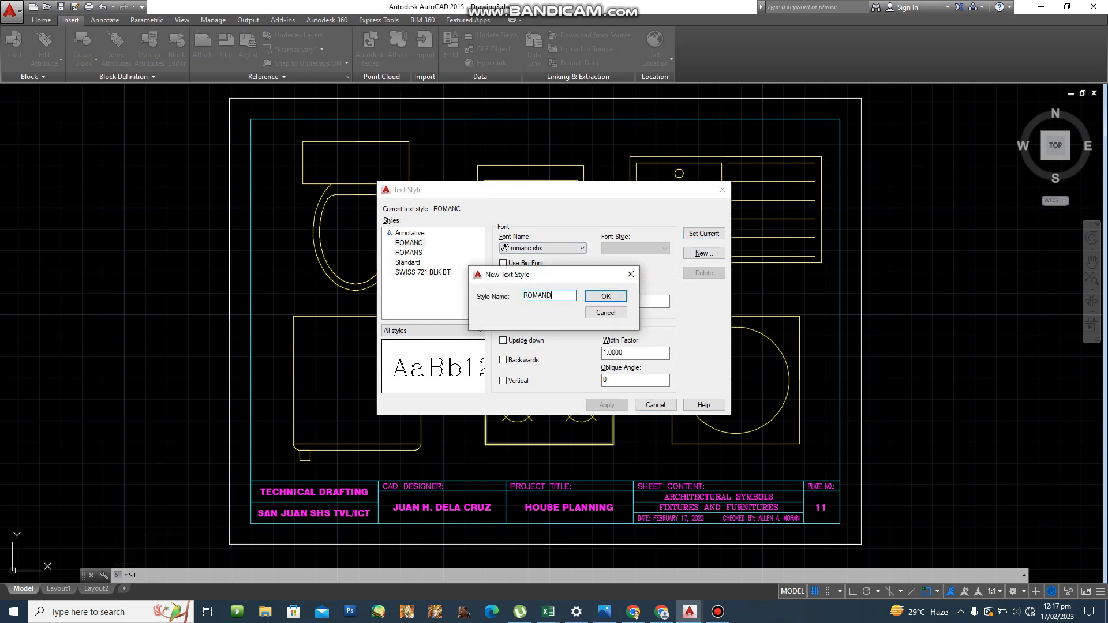
pyautogui.press('Return')
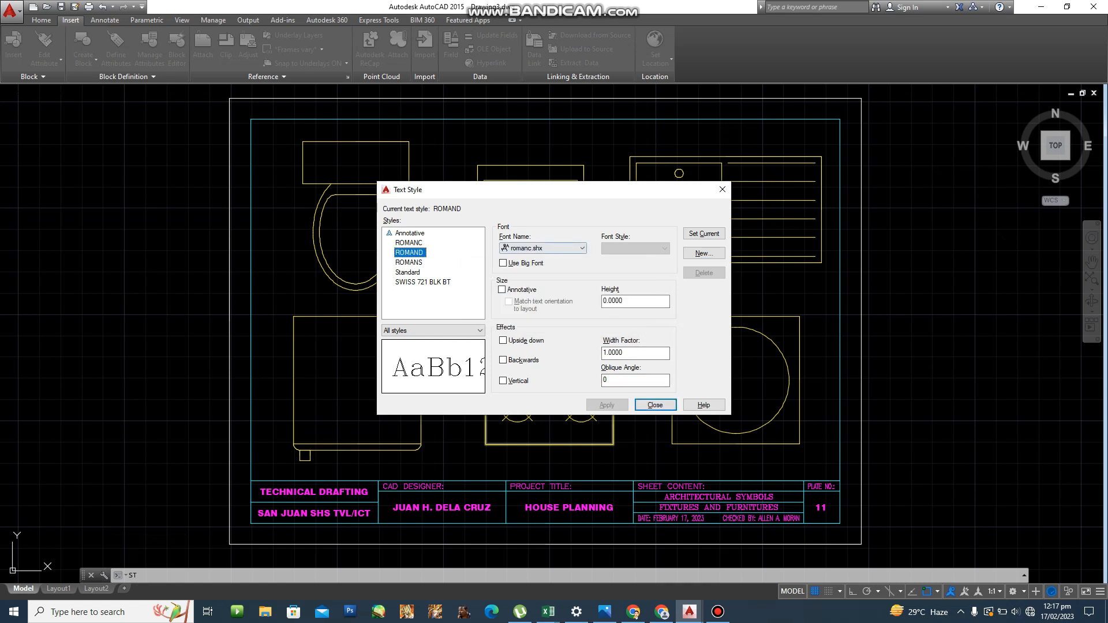
pyautogui.click(554, 248)
pyautogui.press('Down')
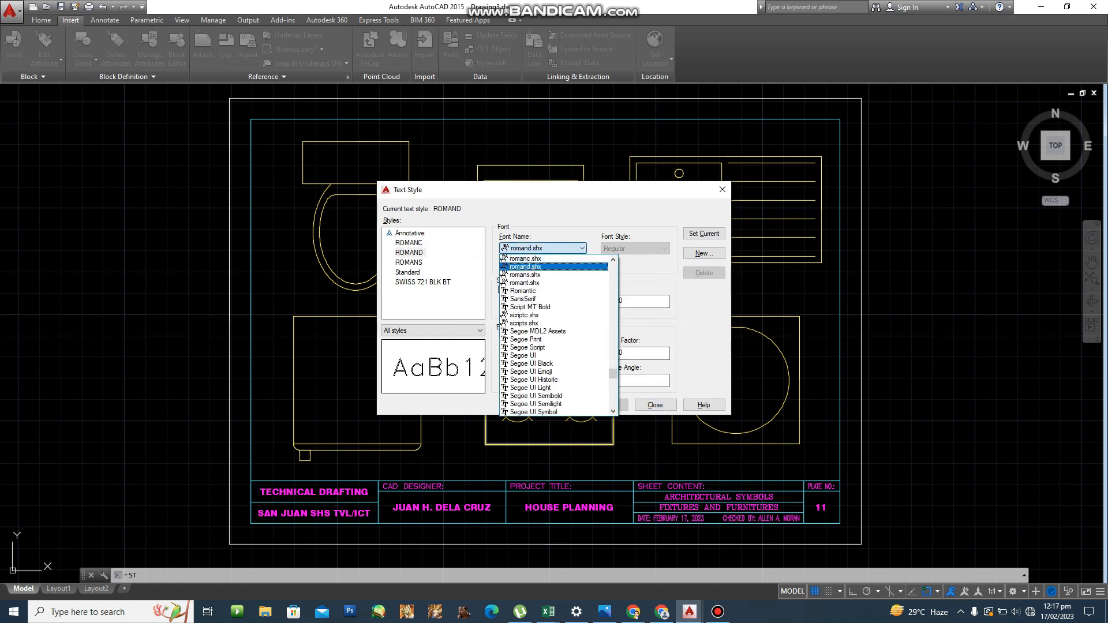
pyautogui.press('Return')
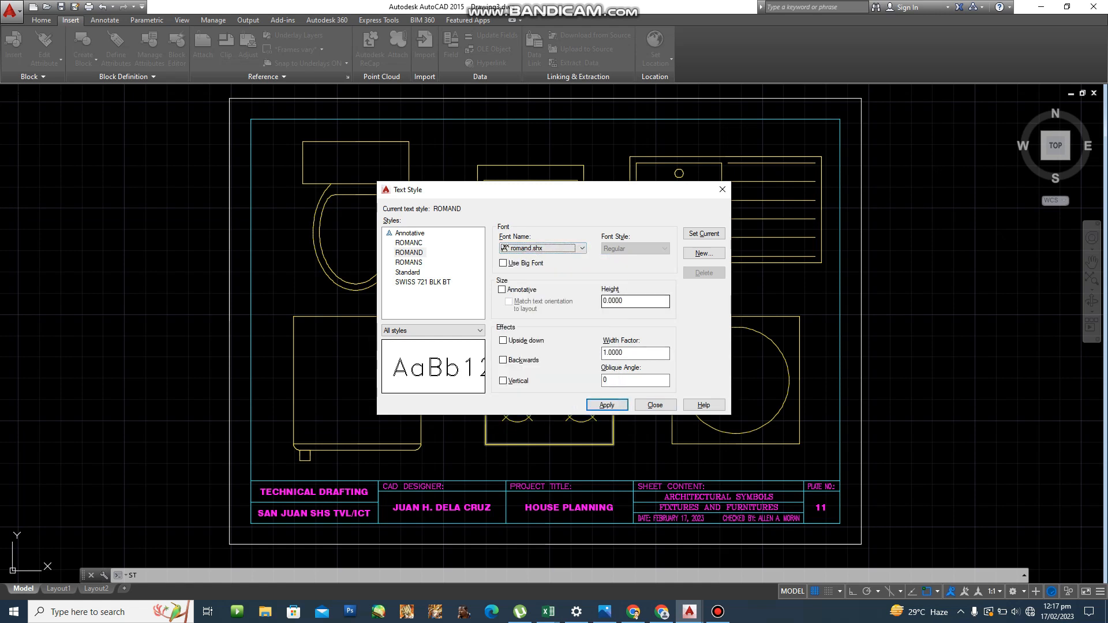
pyautogui.click(704, 234)
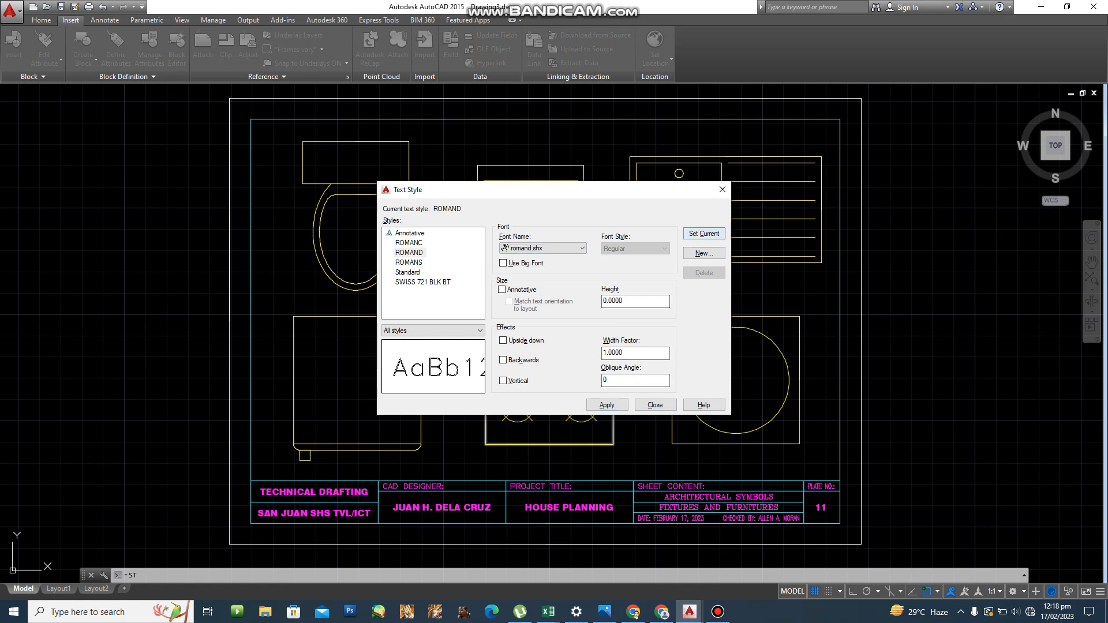
pyautogui.click(559, 330)
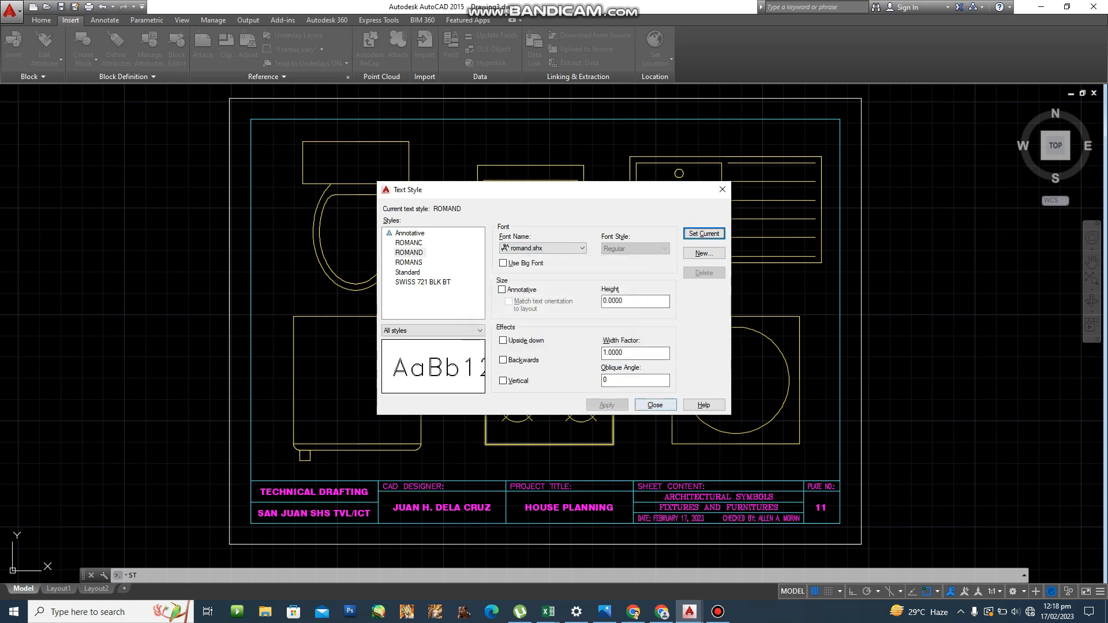
pyautogui.press('Escape')
pyautogui.press('Escape')
# Begin a middle-centred text label below the toilet, then cancel it.
pyautogui.scroll(2, 354, 268)
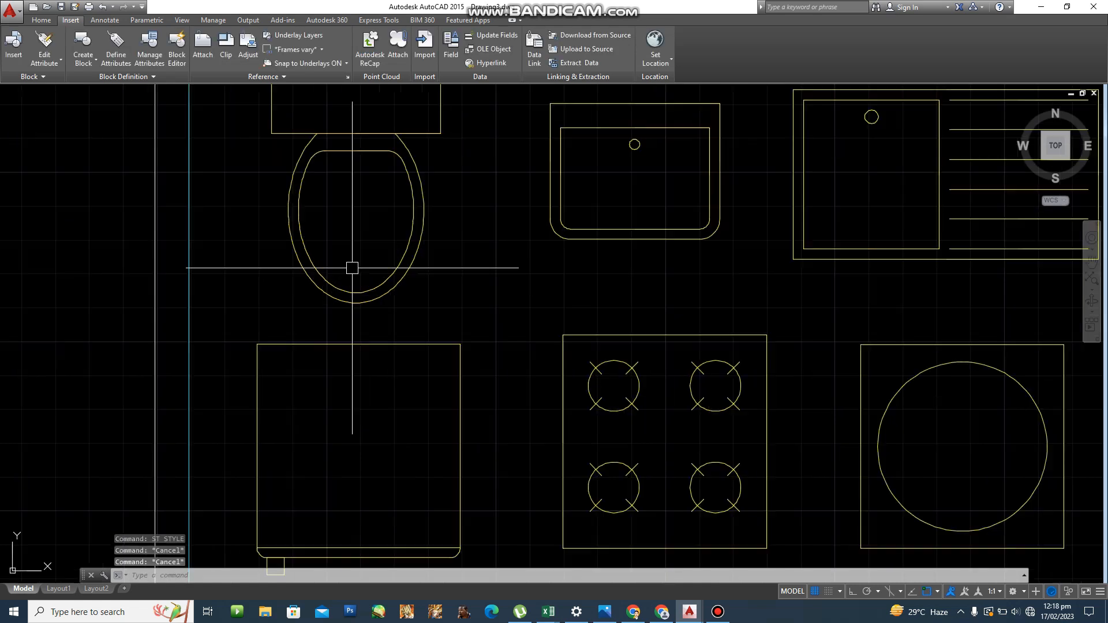
pyautogui.scroll(3, 364, 323)
pyautogui.scroll(-6, 363, 365)
pyautogui.scroll(4, 323, 375)
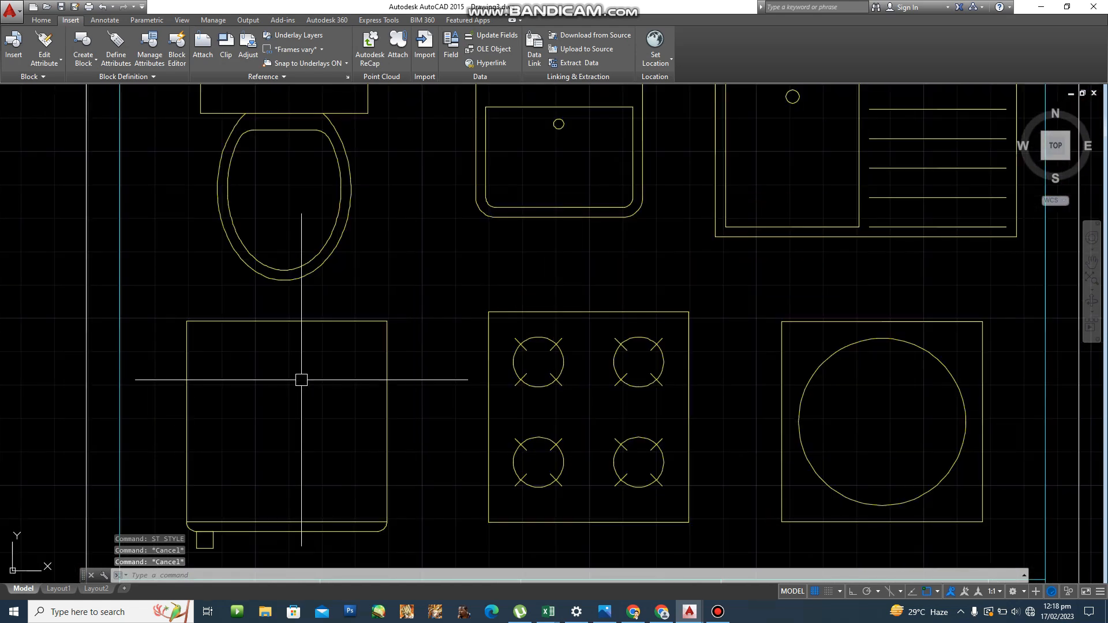
pyautogui.scroll(-2, 301, 380)
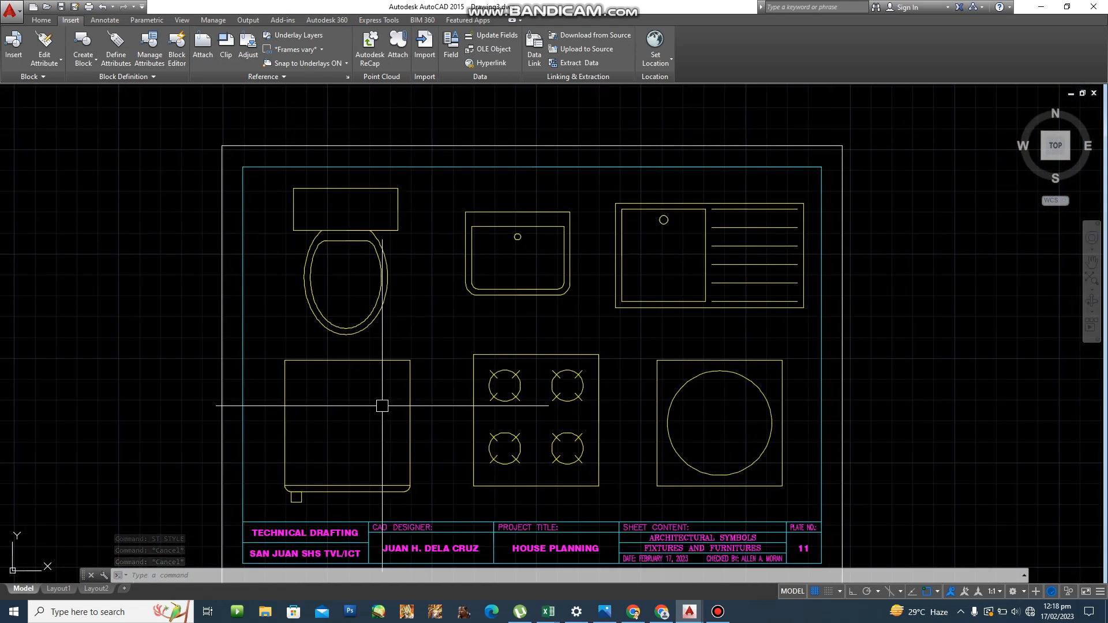
pyautogui.scroll(2, 362, 366)
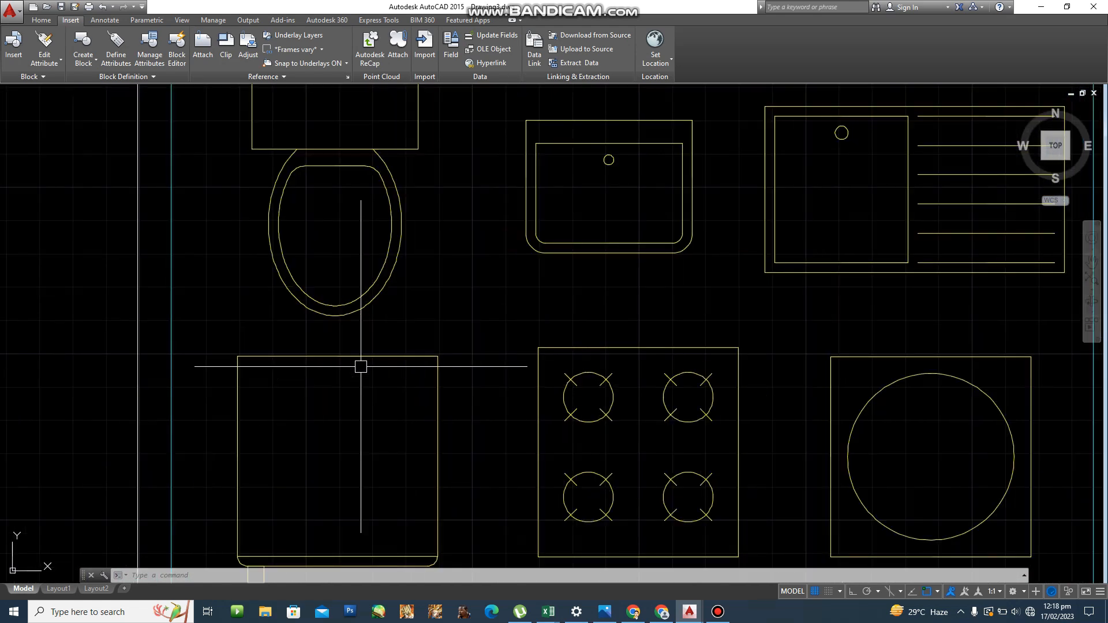
pyautogui.write('point')
pyautogui.press('Return')
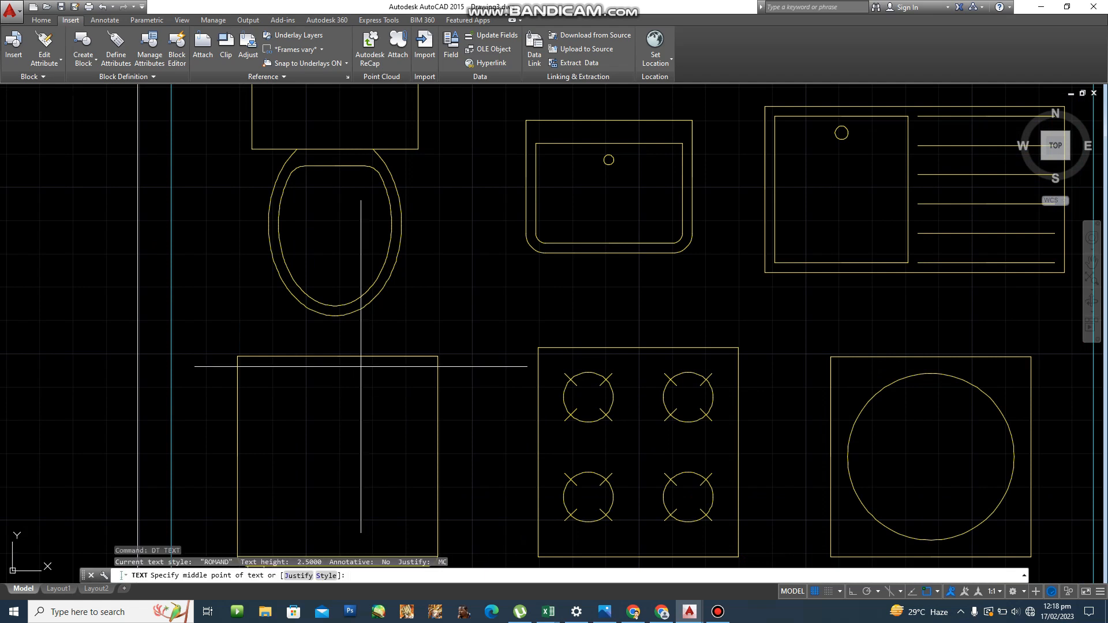
pyautogui.write('j')
pyautogui.press('Return')
pyautogui.write('M')
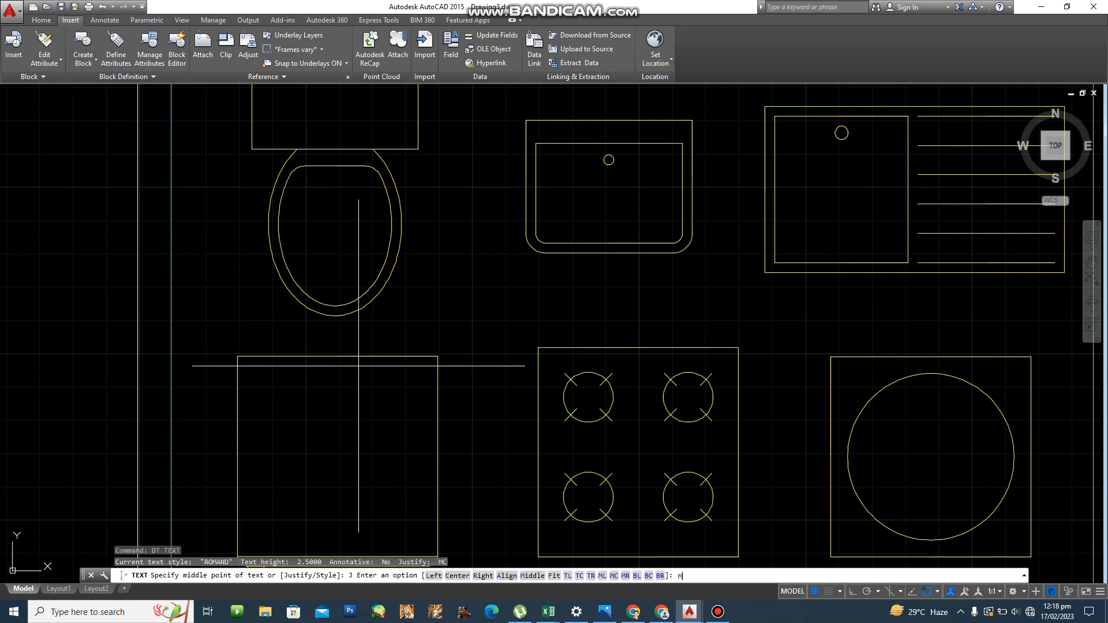
pyautogui.write('C')
pyautogui.press('Return')
pyautogui.scroll(2, 334, 343)
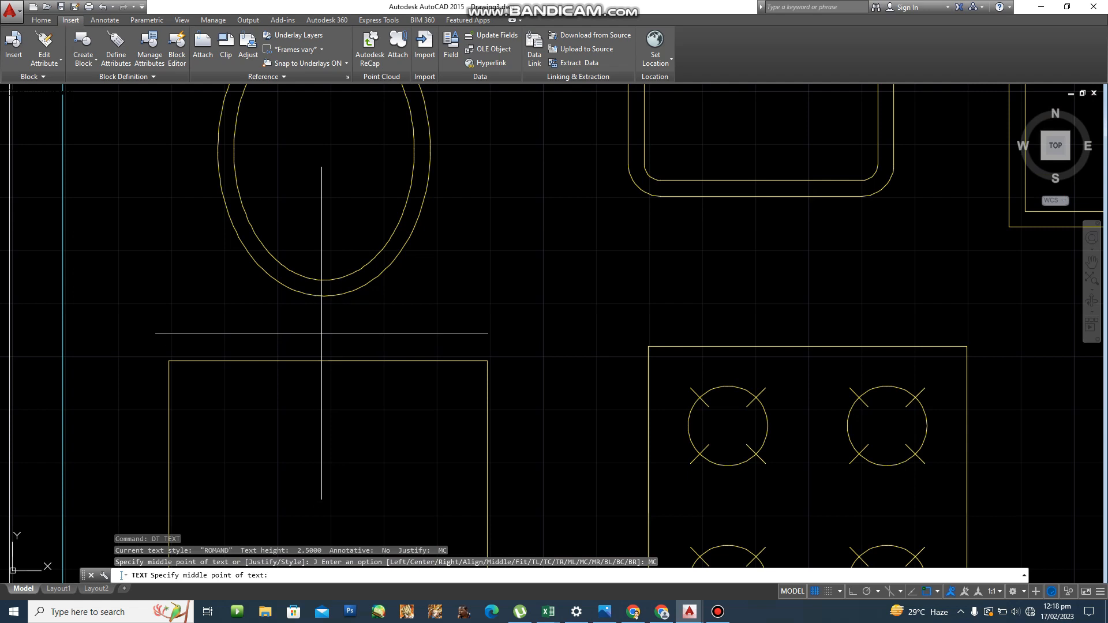
pyautogui.click(321, 324)
pyautogui.press('Escape')
# Make TEXT the current layer in the layer settings.
pyautogui.write('LA')
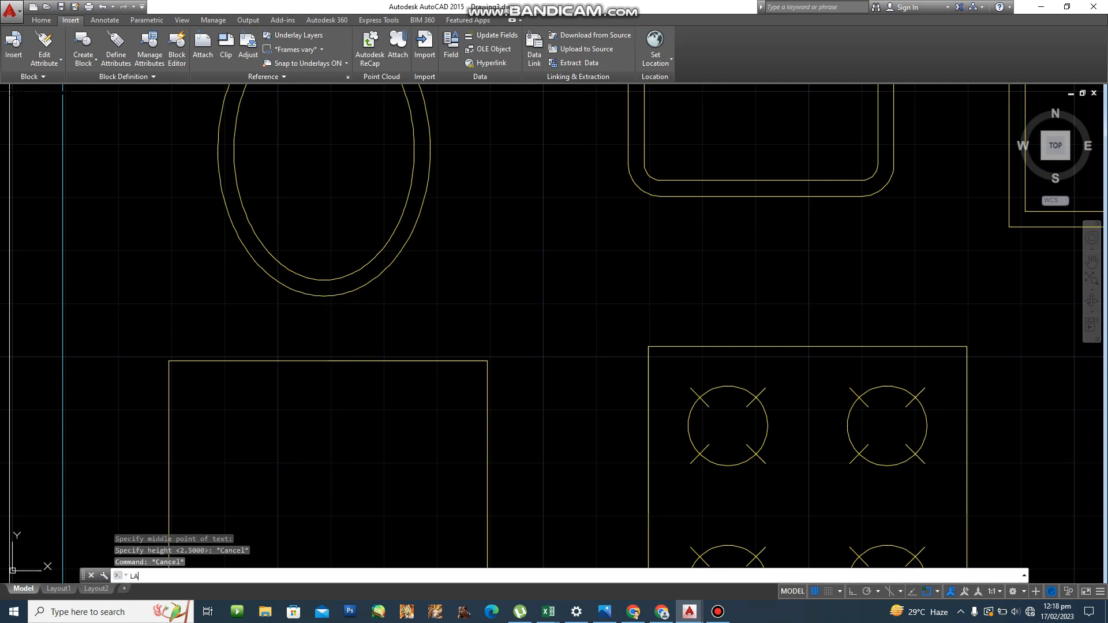
pyautogui.press('Return')
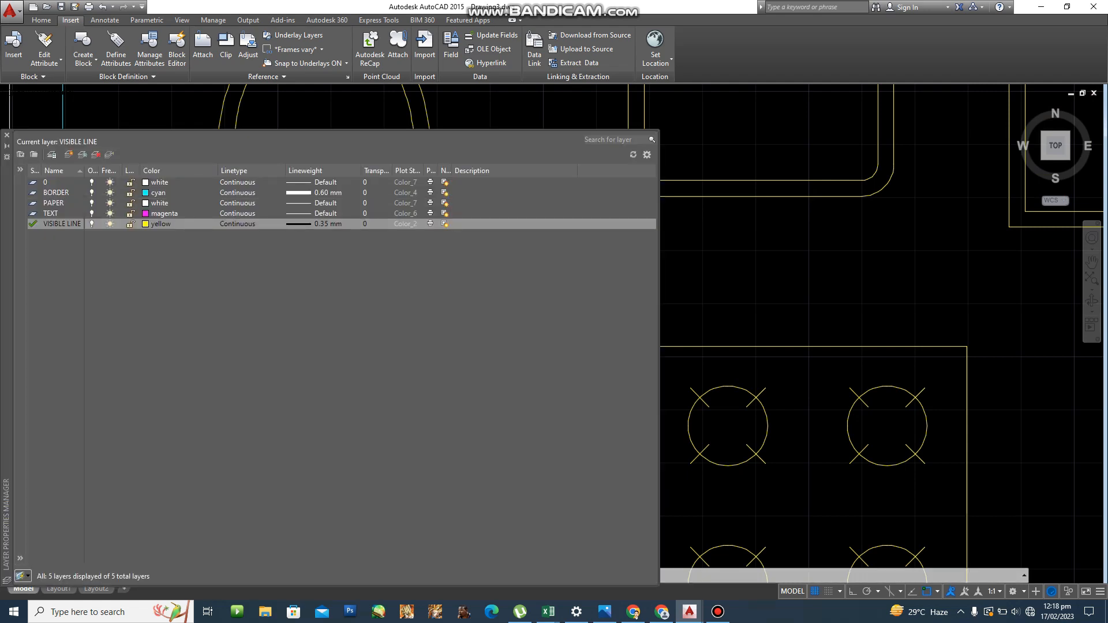
pyautogui.click(34, 214)
pyautogui.press('Escape')
pyautogui.press('Escape')
pyautogui.press('Escape')
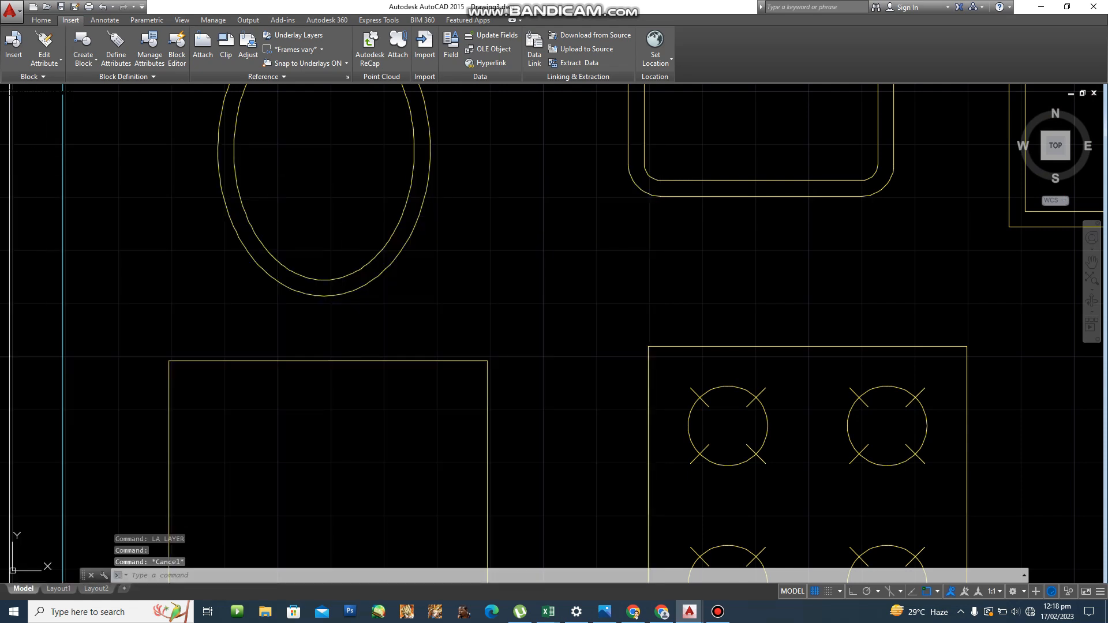
# Place a middle-centred WATERCLOSET label just below the toilet at height 2.5.
pyautogui.write('DT')
pyautogui.press('Return')
pyautogui.write('J')
pyautogui.press('Return')
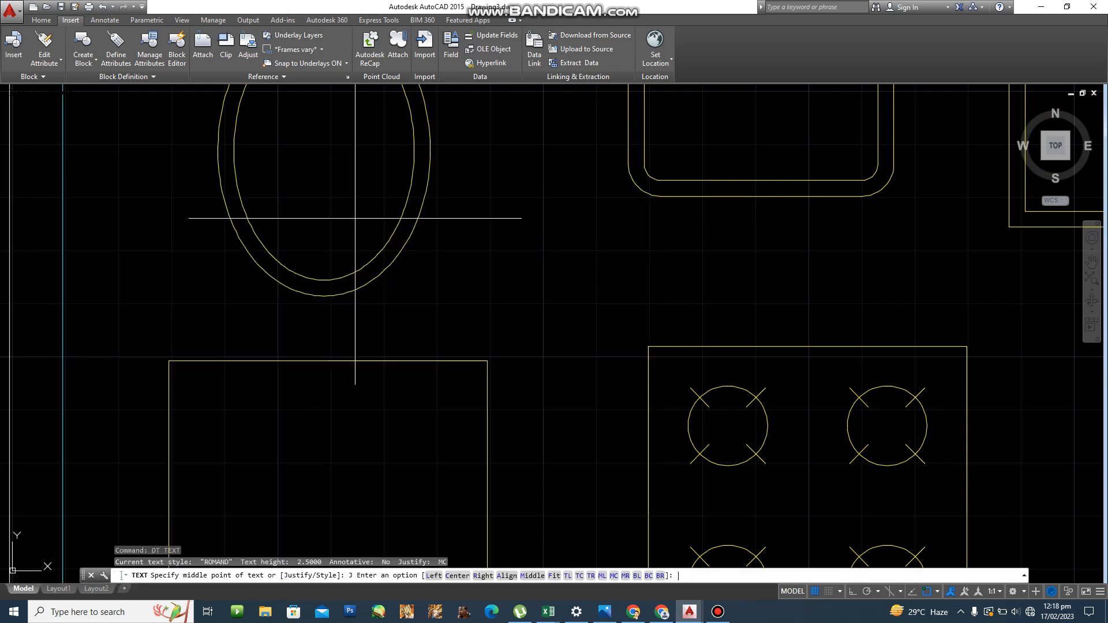
pyautogui.write('MC')
pyautogui.press('Return')
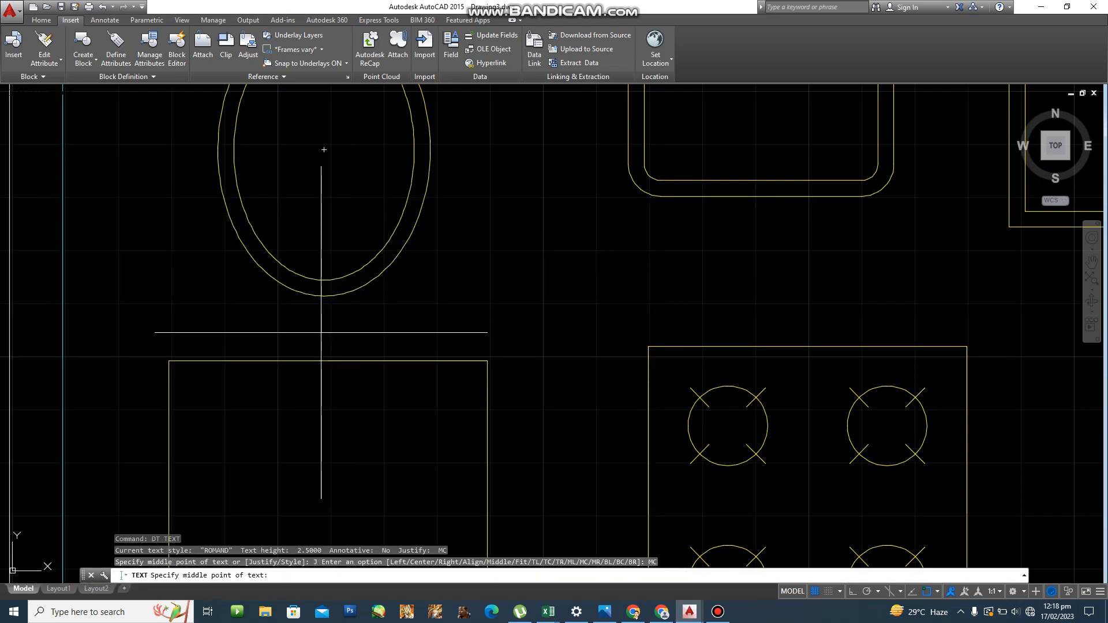
pyautogui.click(320, 327)
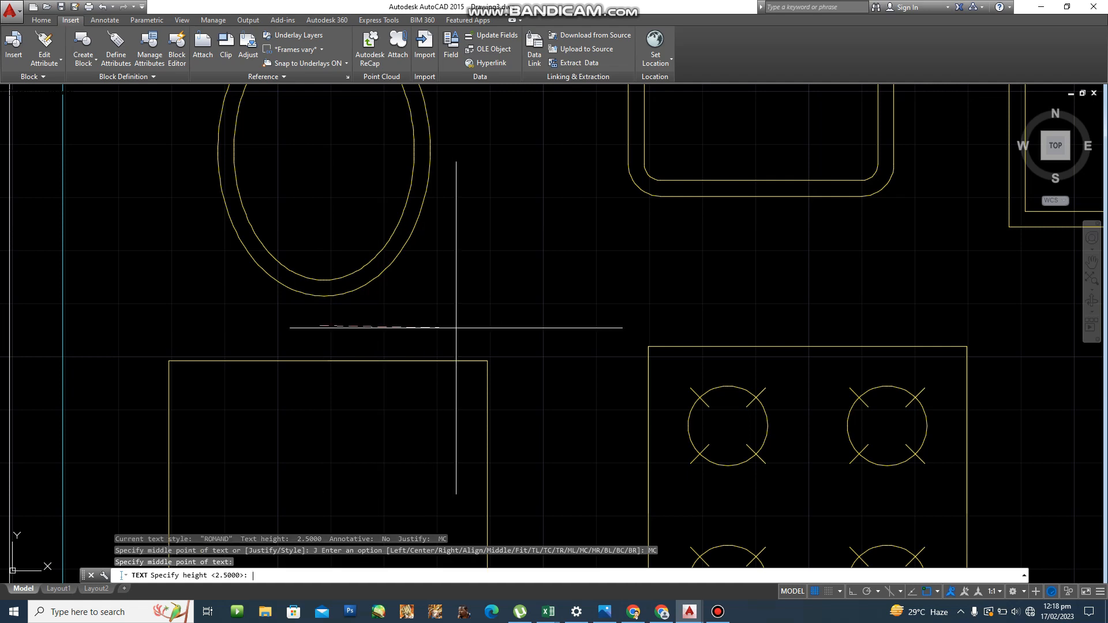
pyautogui.press('Return')
pyautogui.press('Return')
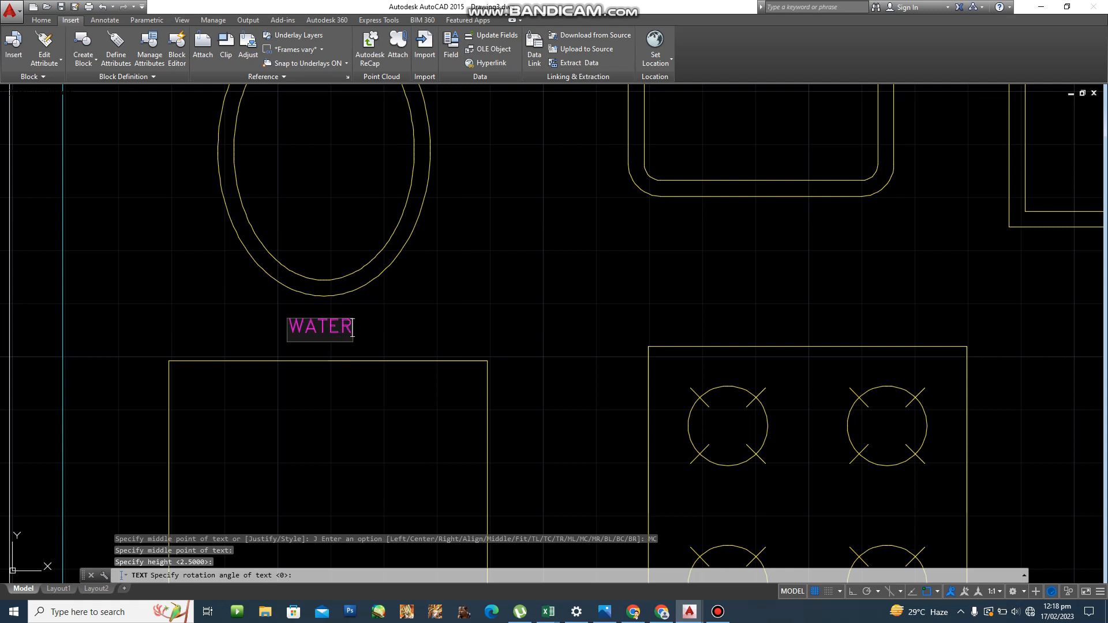
pyautogui.write('WATERCLOSET')
pyautogui.press('Return')
pyautogui.press('Return')
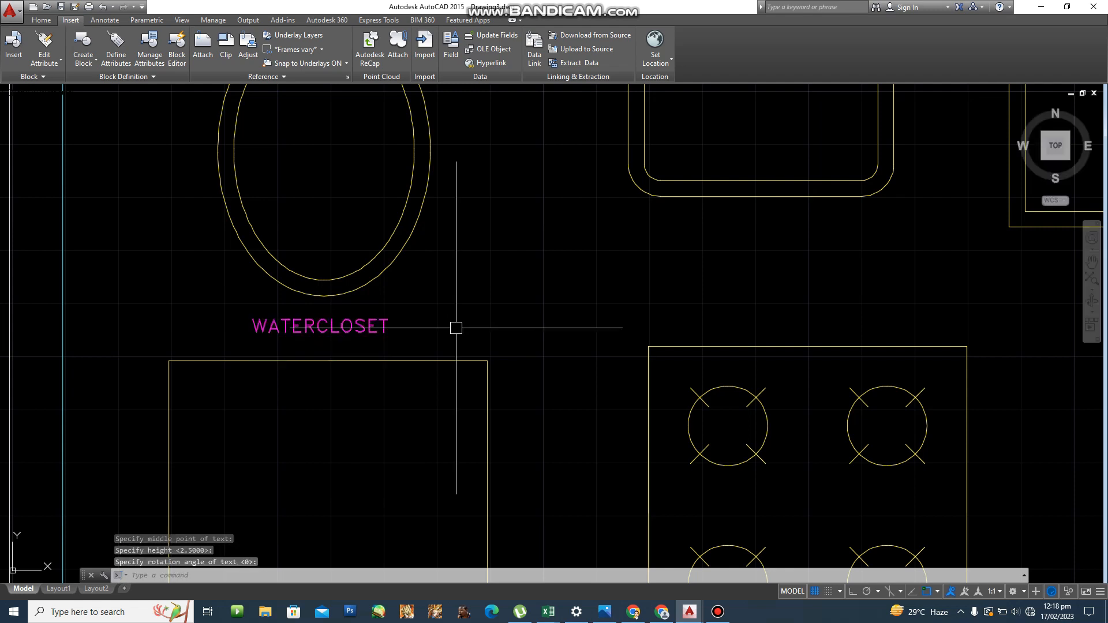
pyautogui.scroll(-4, 449, 326)
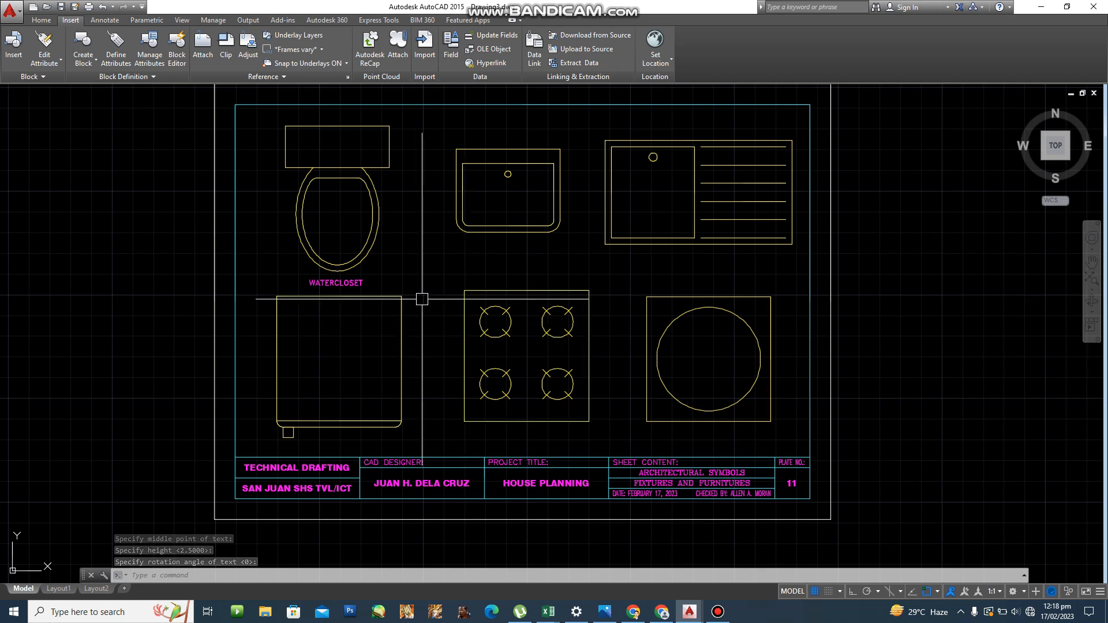
# Erase the old WATERCLOSET label under the toilet.
pyautogui.scroll(2, 411, 378)
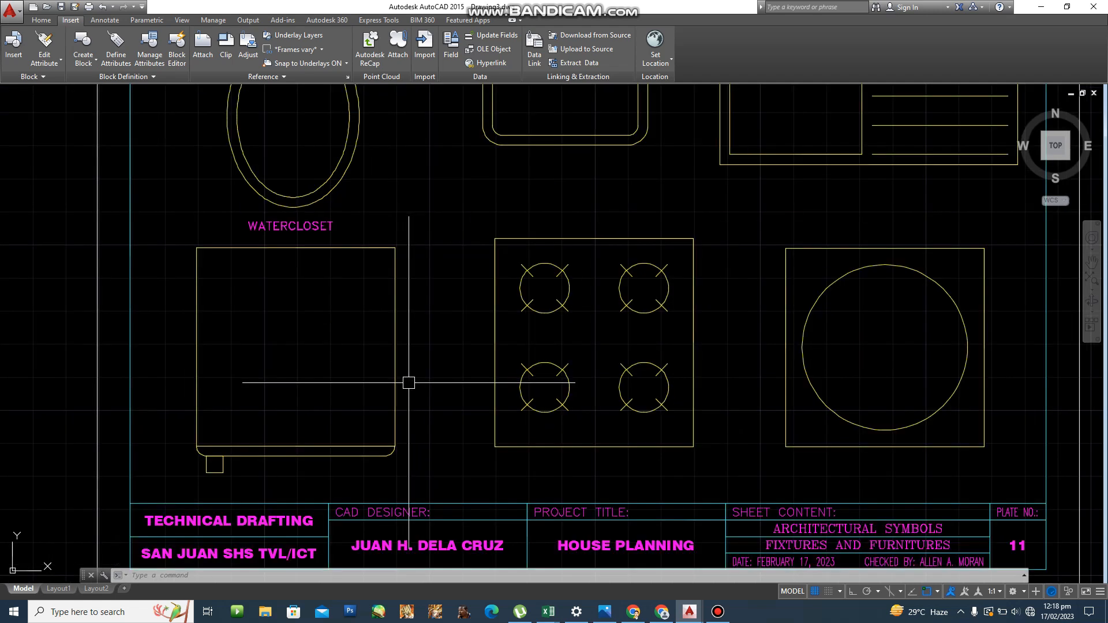
pyautogui.scroll(2, 294, 236)
pyautogui.click(293, 236)
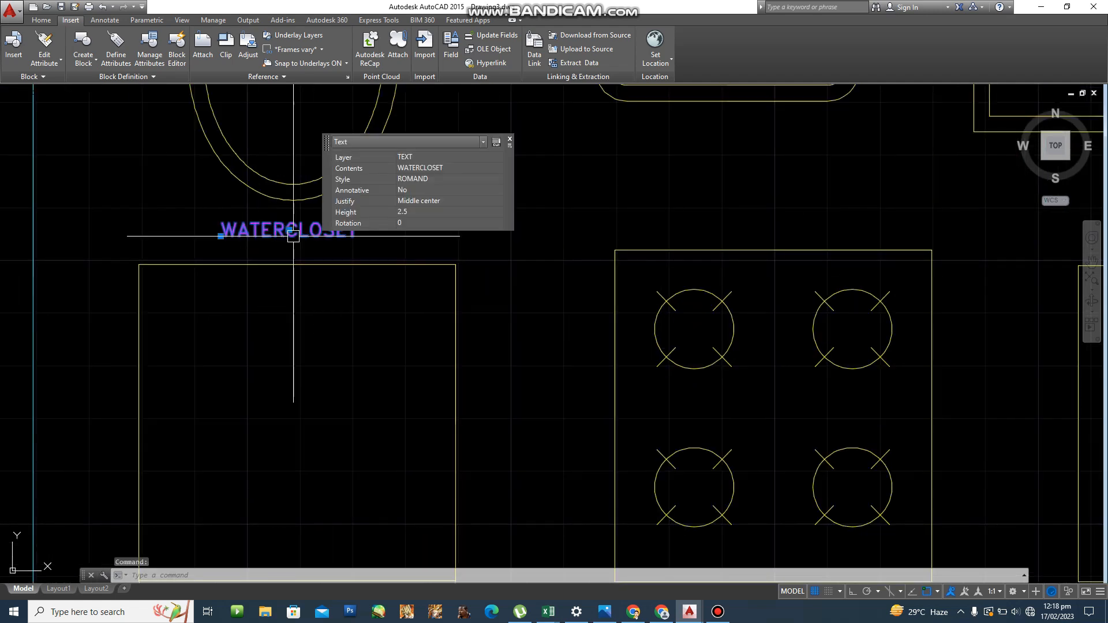
pyautogui.press('Delete')
pyautogui.press('Escape')
# Add a middle-centred WATERCLOSET label under the toilet with height 3 and rotation 0.
pyautogui.write('DT')
pyautogui.press('Return')
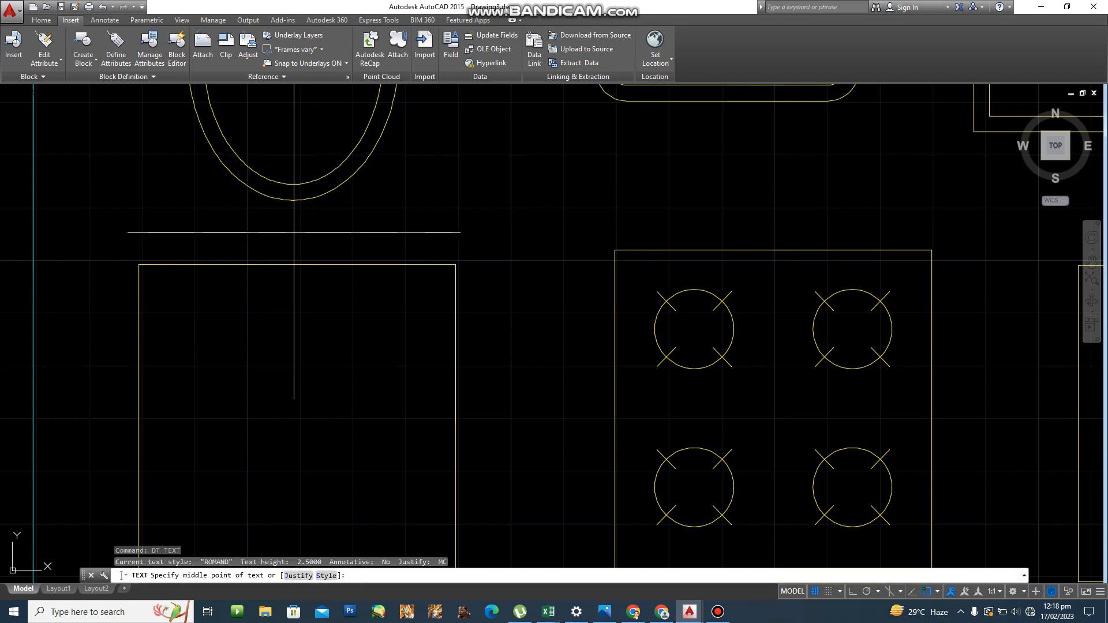
pyautogui.write('J')
pyautogui.press('Return')
pyautogui.write('MC')
pyautogui.press('Return')
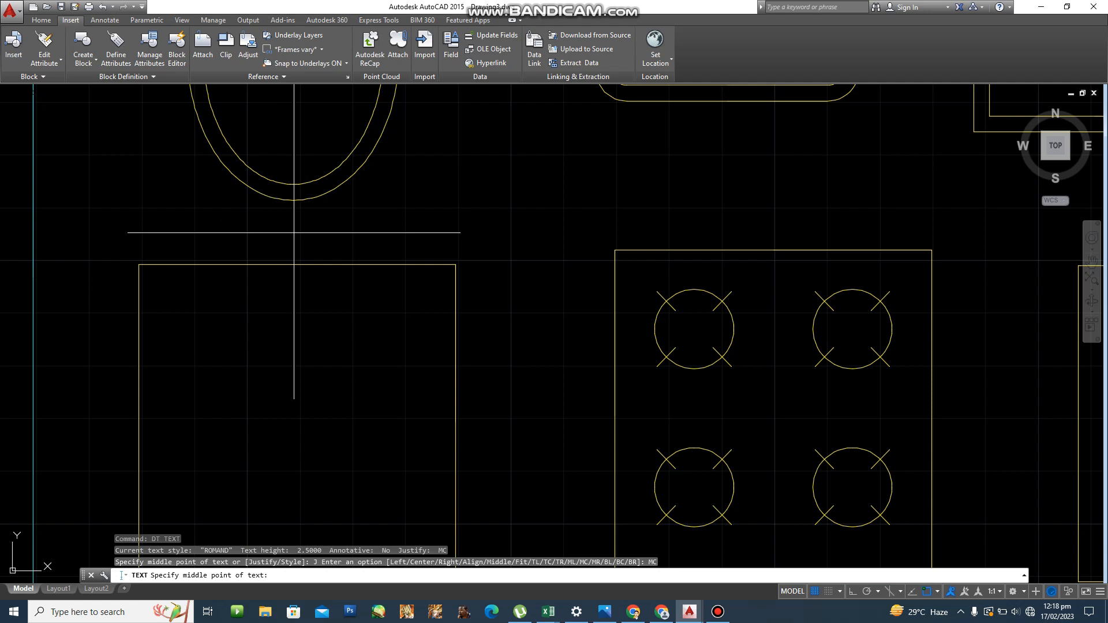
pyautogui.click(290, 227)
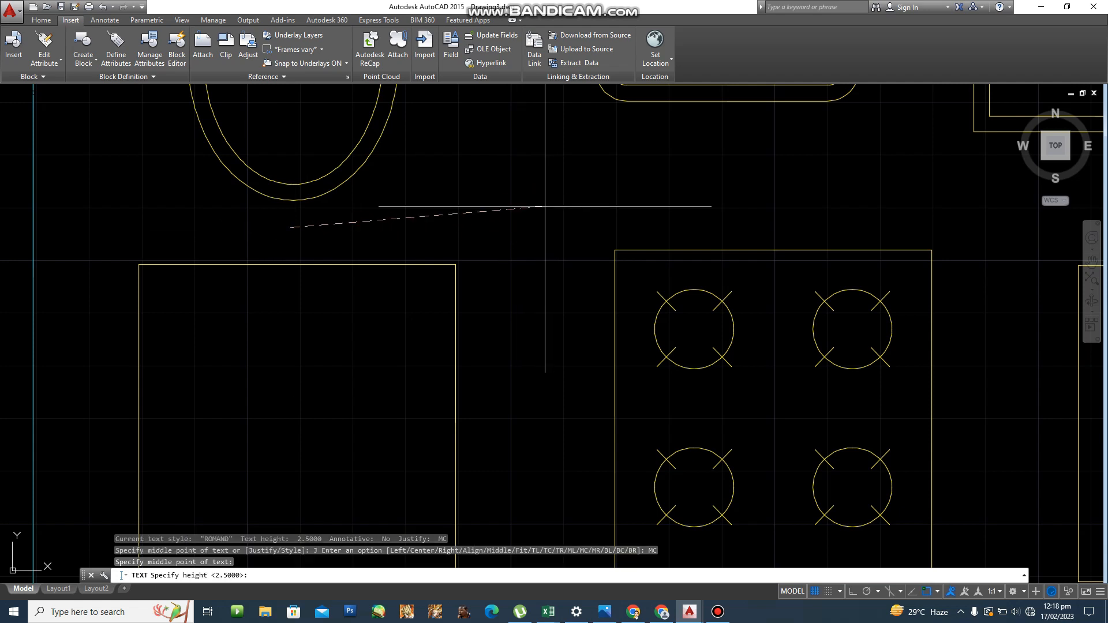
pyautogui.write('3')
pyautogui.press('Return')
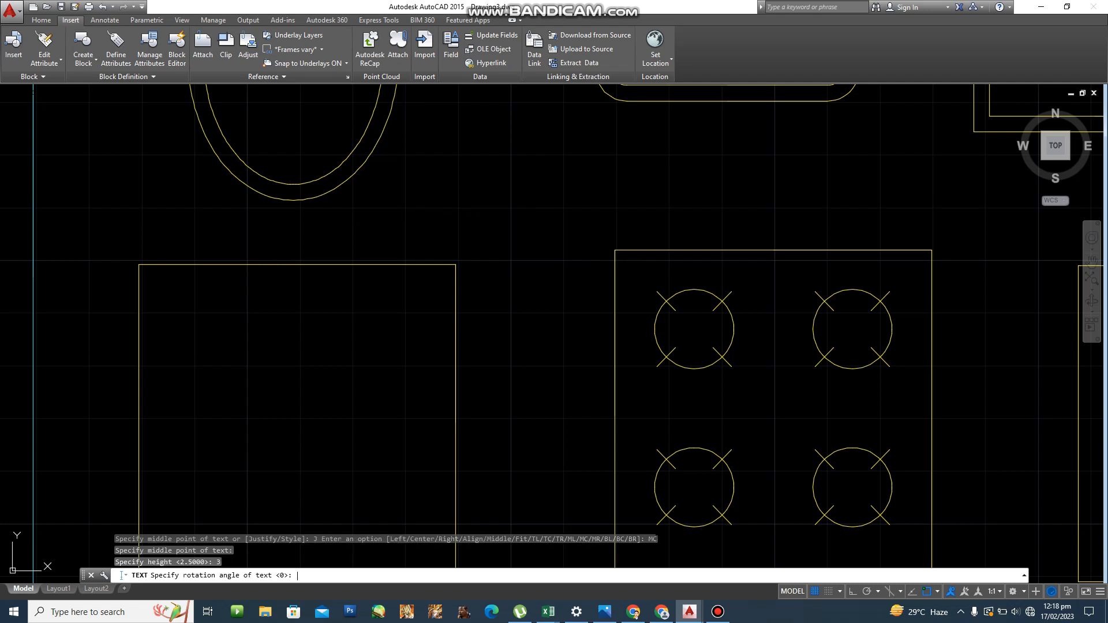
pyautogui.press('Return')
pyautogui.write('WATER')
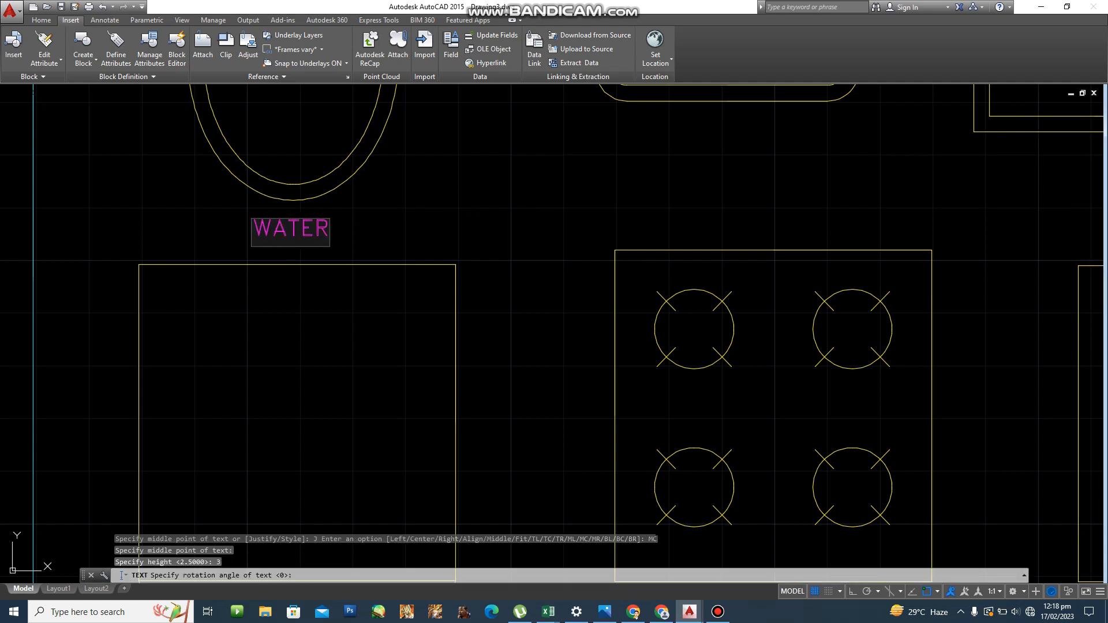
pyautogui.write('CLOASER')
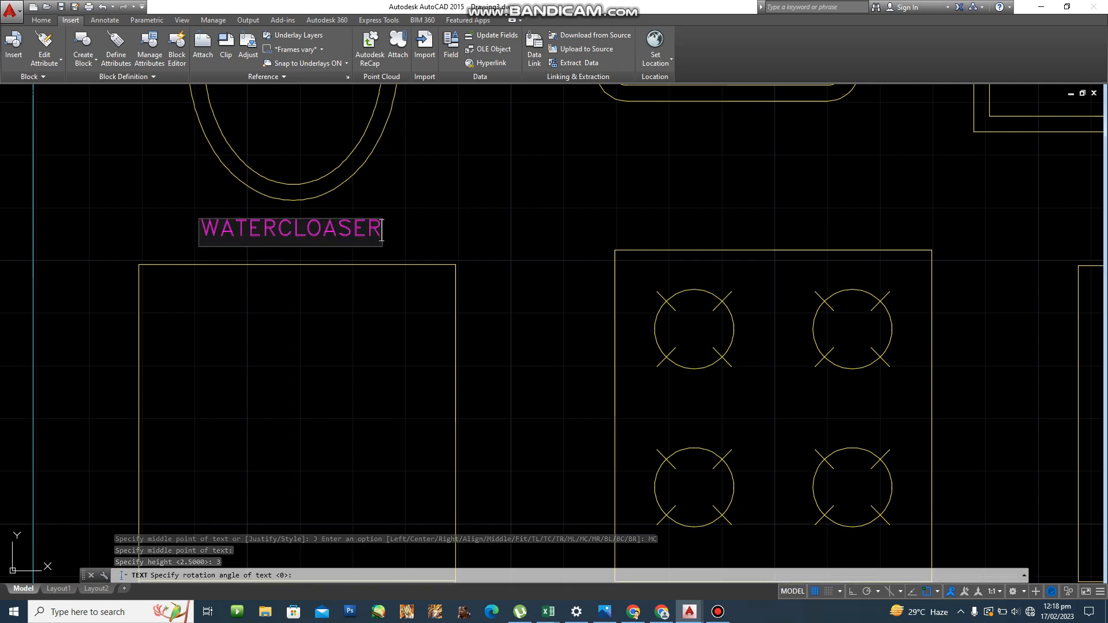
pyautogui.press('BackSpace')
pyautogui.press('BackSpace')
pyautogui.press('BackSpace')
pyautogui.press('BackSpace')
pyautogui.write('SET')
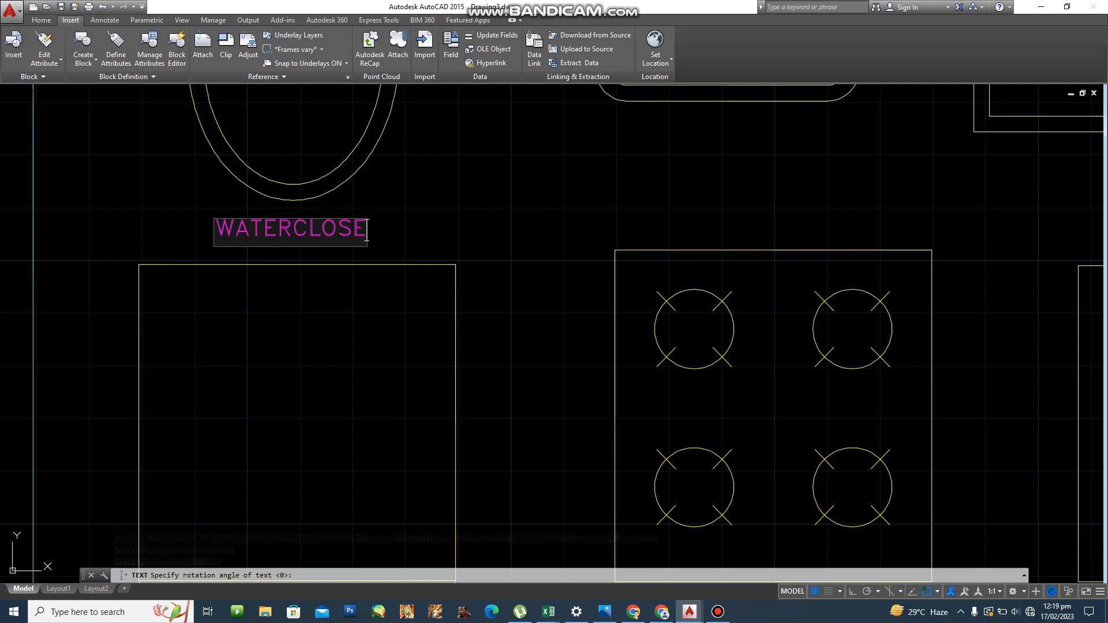
pyautogui.press('Return')
pyautogui.press('Return')
pyautogui.scroll(-3, 497, 302)
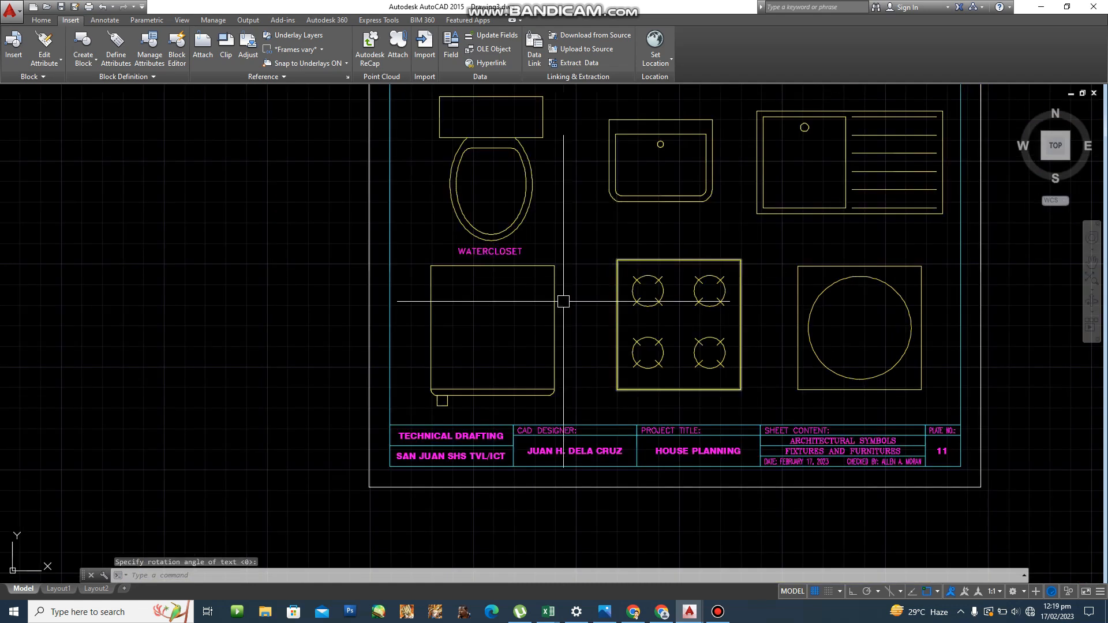
# Copy the WATERCLOSET label to positions under the lavatory and the kitchen sink.
pyautogui.write('m')
pyautogui.press('Return')
pyautogui.press('Escape')
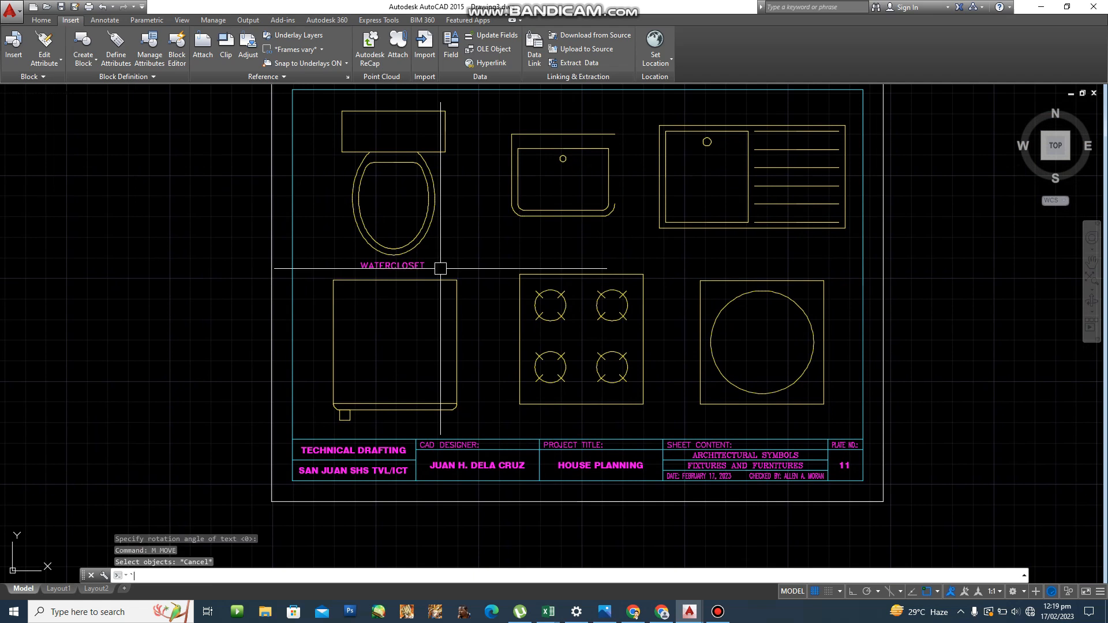
pyautogui.press('Escape')
pyautogui.write('co')
pyautogui.press('Return')
pyautogui.click(404, 266)
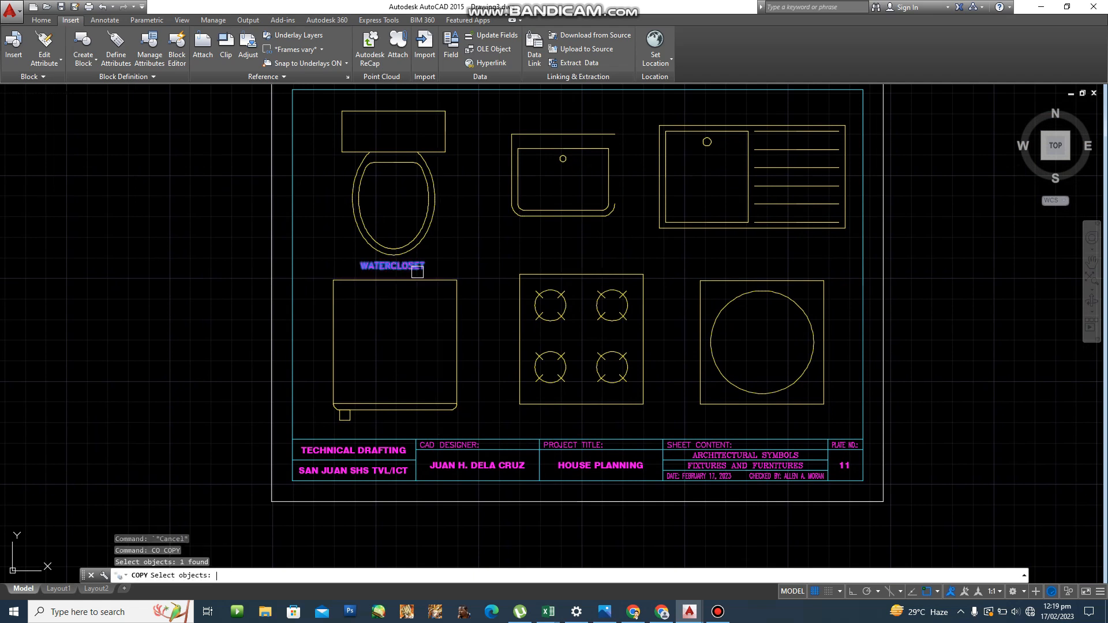
pyautogui.press('Return')
pyautogui.click(400, 267)
pyautogui.scroll(2, 558, 244)
pyautogui.moveTo(557, 253); pyautogui.dragTo(543, 321, button='middle')
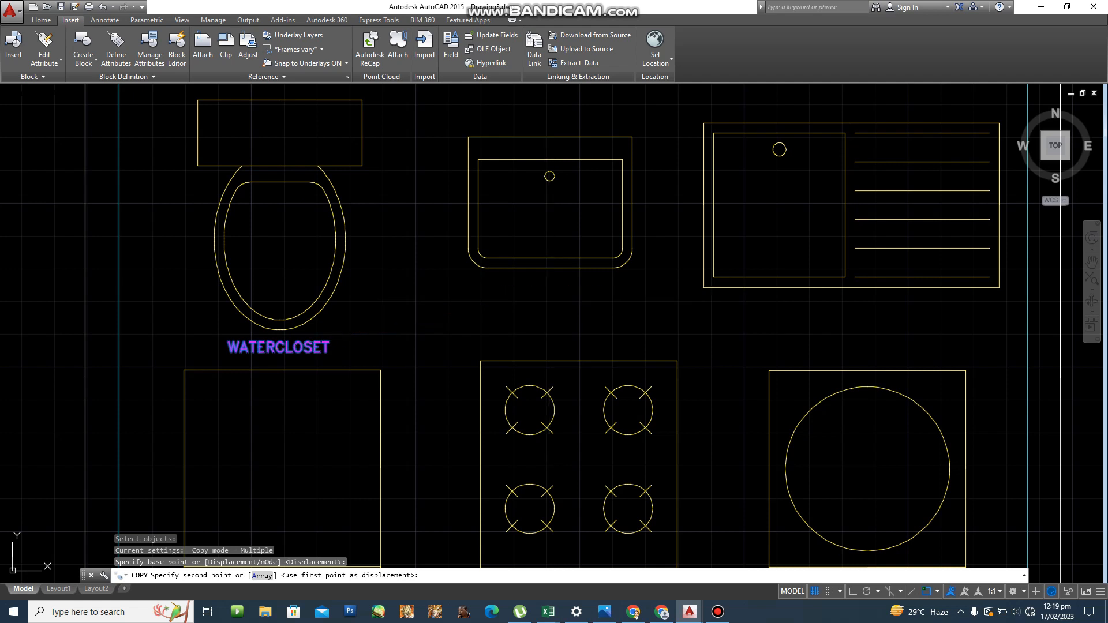
pyautogui.click(559, 285)
pyautogui.moveTo(923, 306); pyautogui.dragTo(782, 303, button='middle')
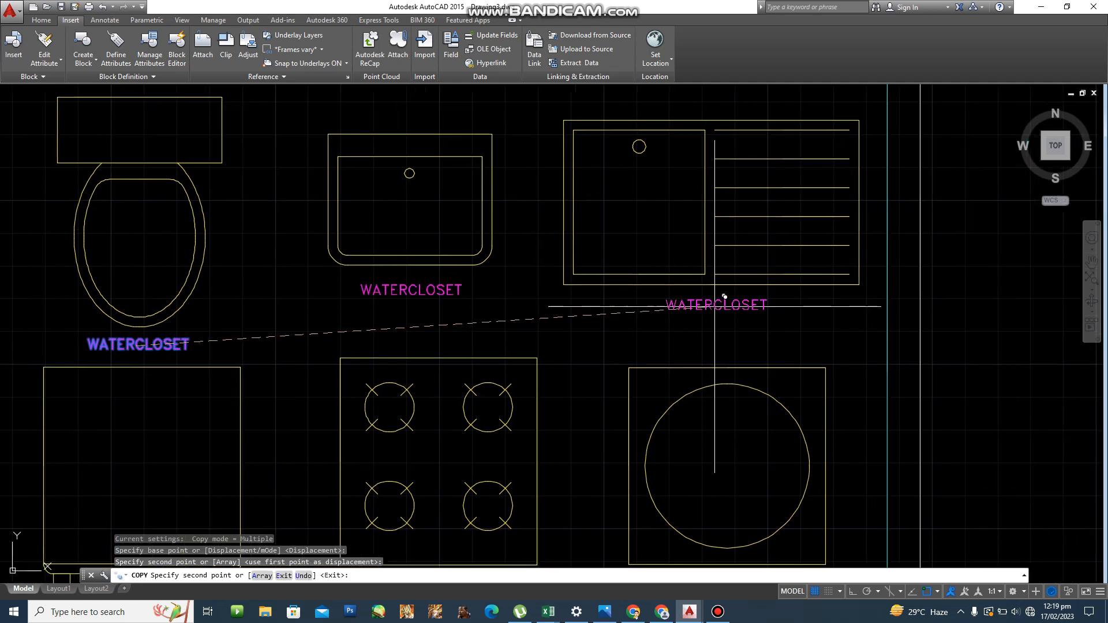
pyautogui.click(714, 306)
# Place more label copies under the refrigerator, stove and dryer symbols.
pyautogui.moveTo(541, 420); pyautogui.dragTo(718, 248, button='middle')
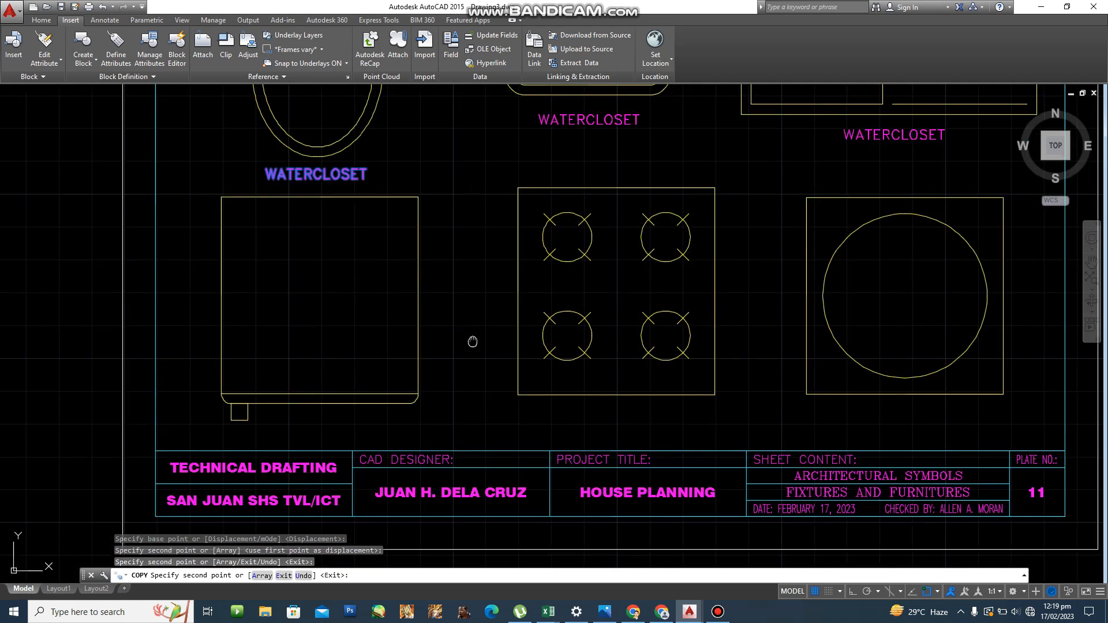
pyautogui.moveTo(472, 341); pyautogui.dragTo(780, 264, button='middle')
pyautogui.scroll(2, 619, 348)
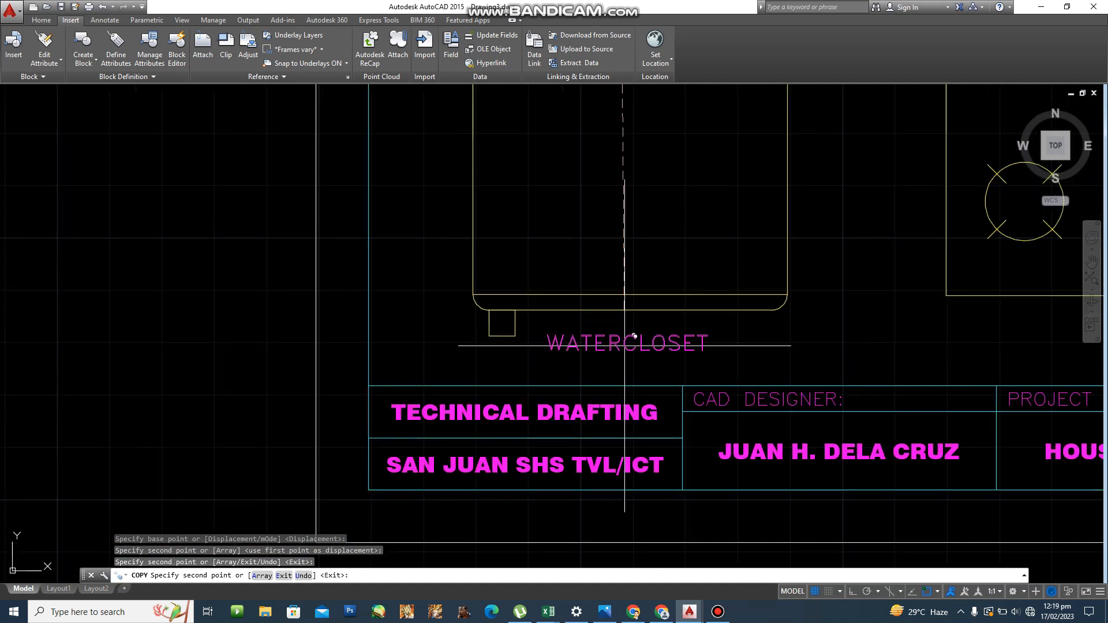
pyautogui.click(634, 337)
pyautogui.moveTo(466, 352); pyautogui.dragTo(163, 393, button='middle')
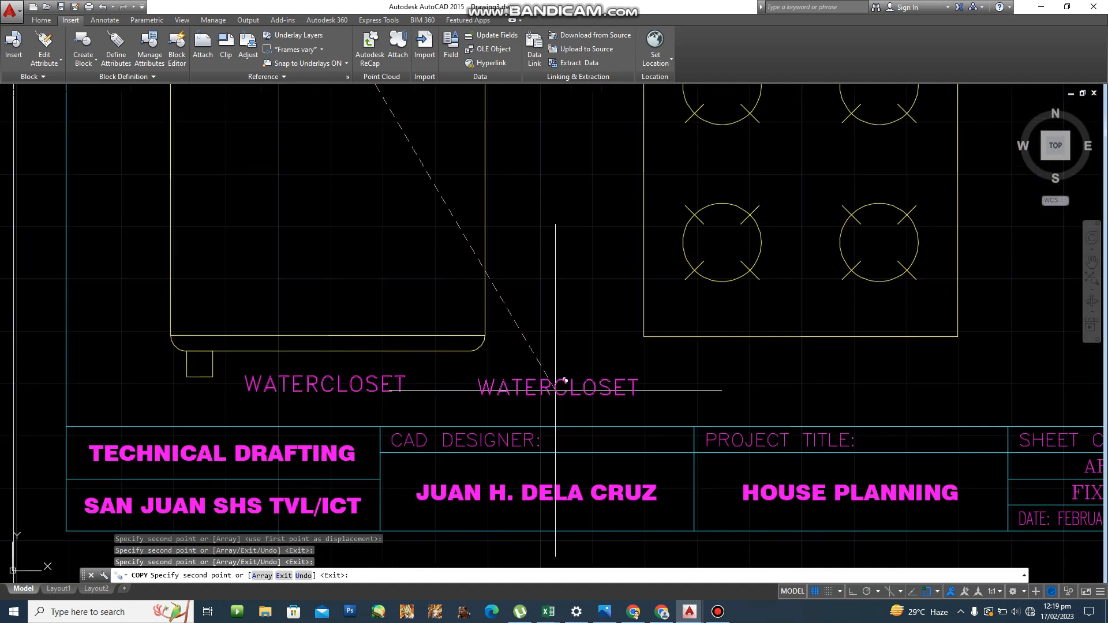
pyautogui.moveTo(662, 374); pyautogui.dragTo(404, 388, button='middle')
pyautogui.scroll(-4, 404, 387)
pyautogui.scroll(2, 456, 386)
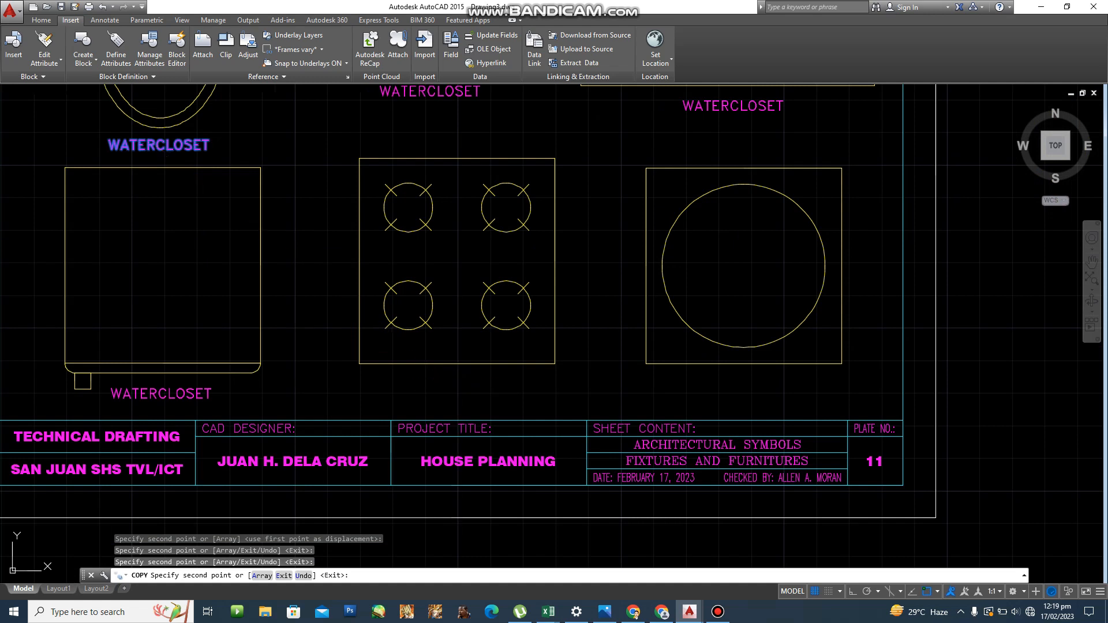
pyautogui.click(459, 388)
pyautogui.moveTo(577, 387); pyautogui.dragTo(369, 389, button='middle')
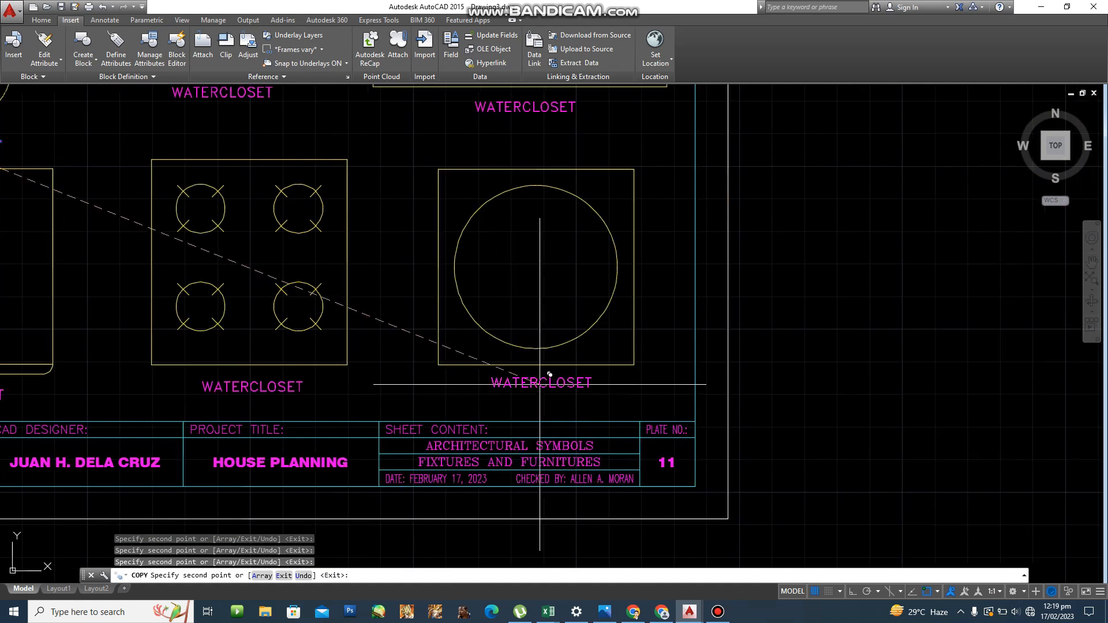
pyautogui.press('Escape')
pyautogui.press('Escape')
pyautogui.press('Escape')
pyautogui.scroll(-4, 527, 383)
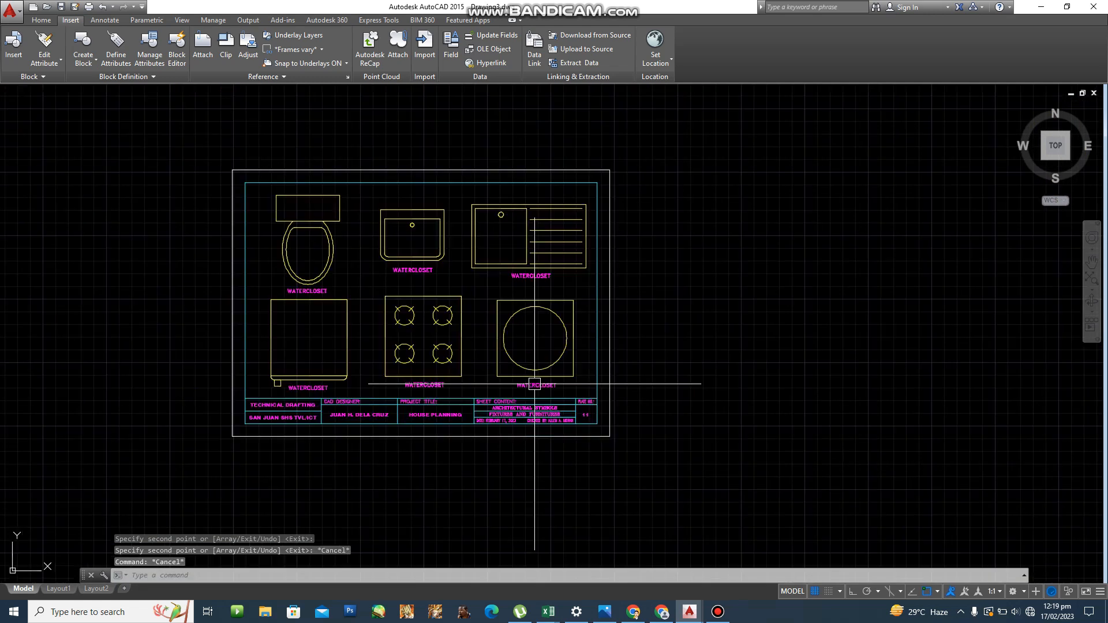
pyautogui.scroll(6, 440, 250)
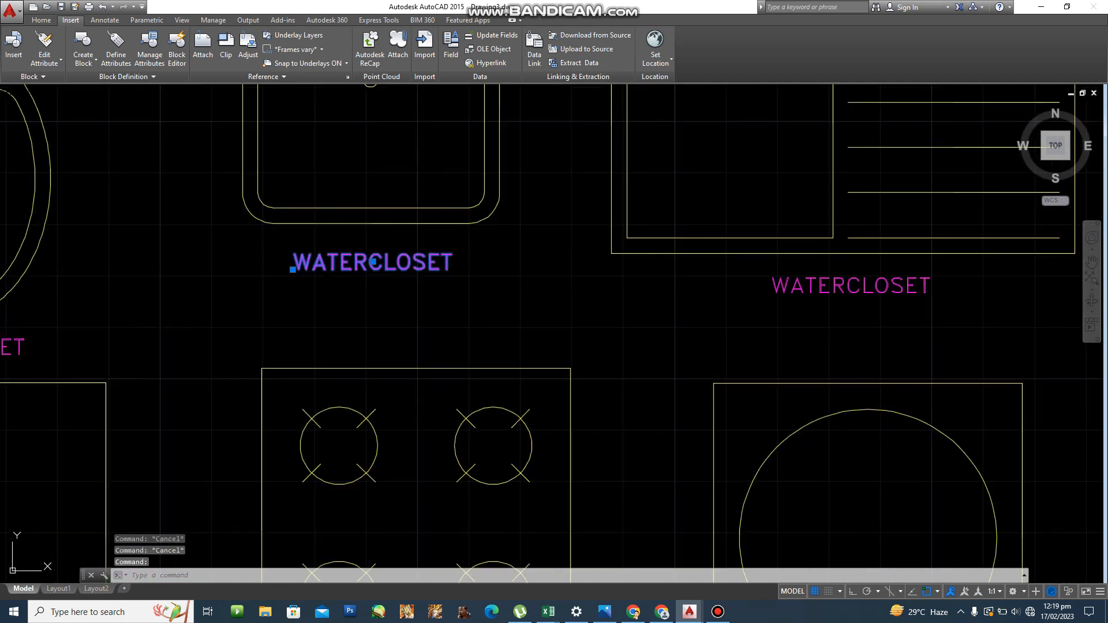
# Change the first two copies to read LAVATORY and KITCHEN SINK.
pyautogui.doubleClick(433, 261)
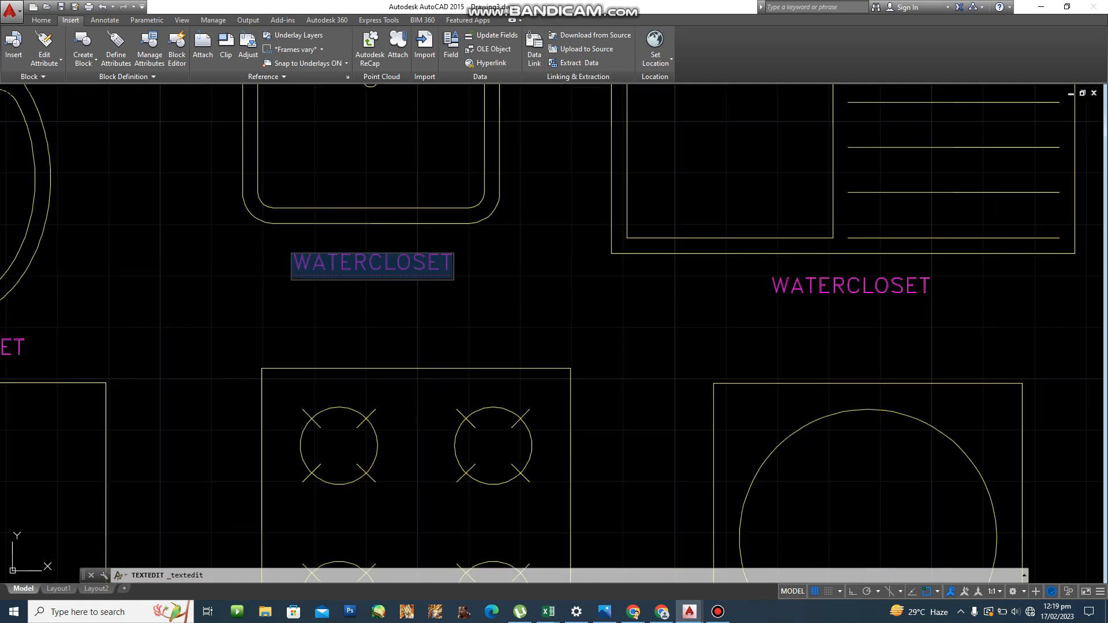
pyautogui.write('LAVA')
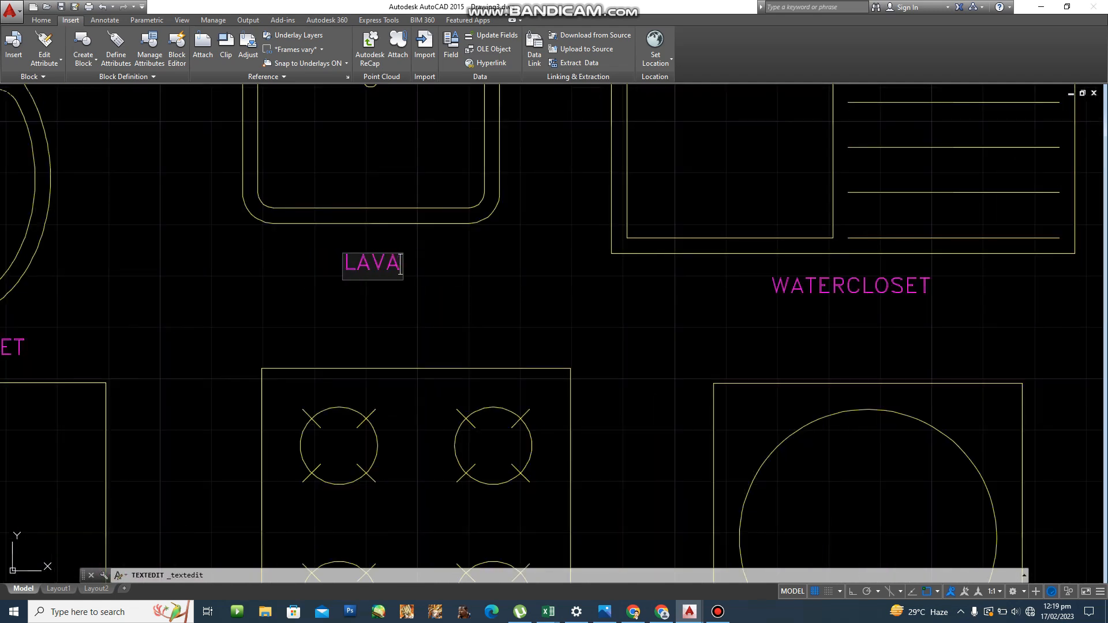
pyautogui.write("TORY'")
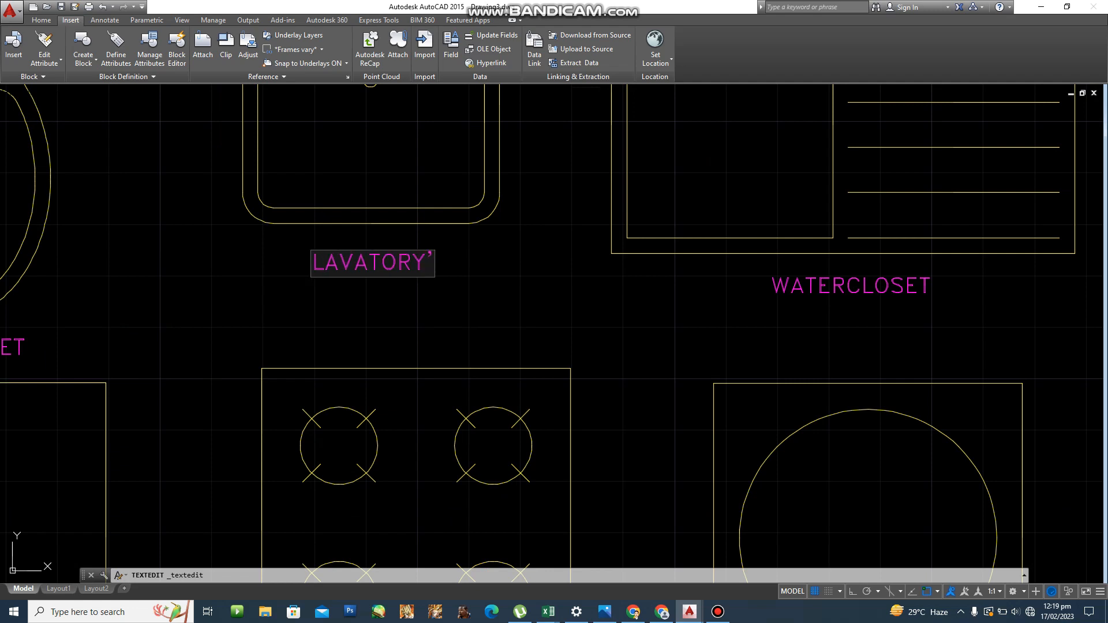
pyautogui.press('BackSpace')
pyautogui.press('Return')
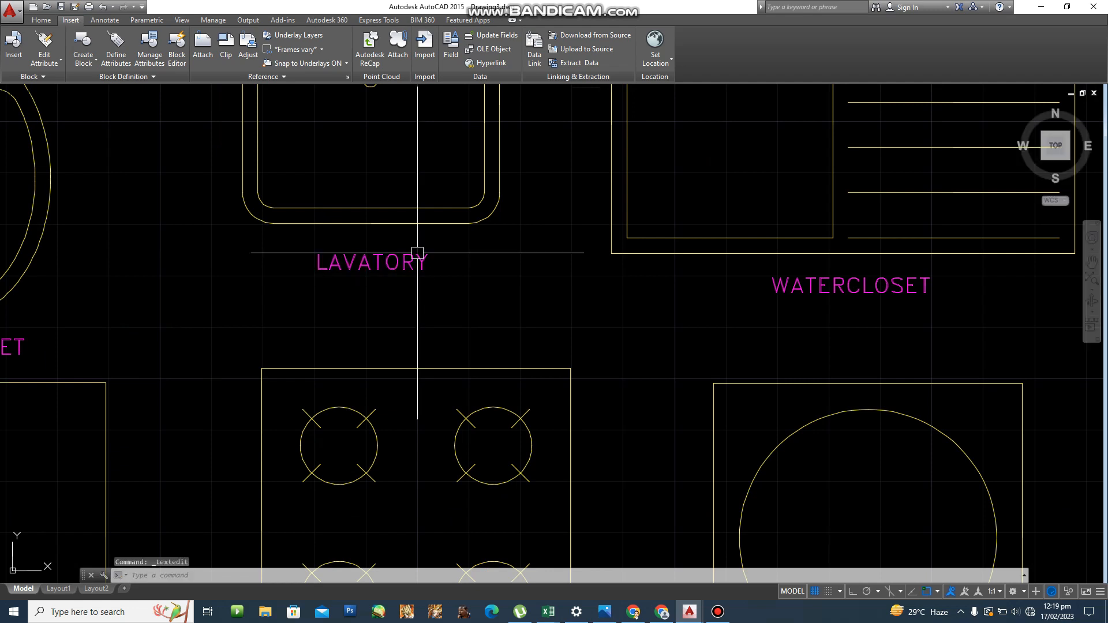
pyautogui.doubleClick(837, 293)
pyautogui.write('K')
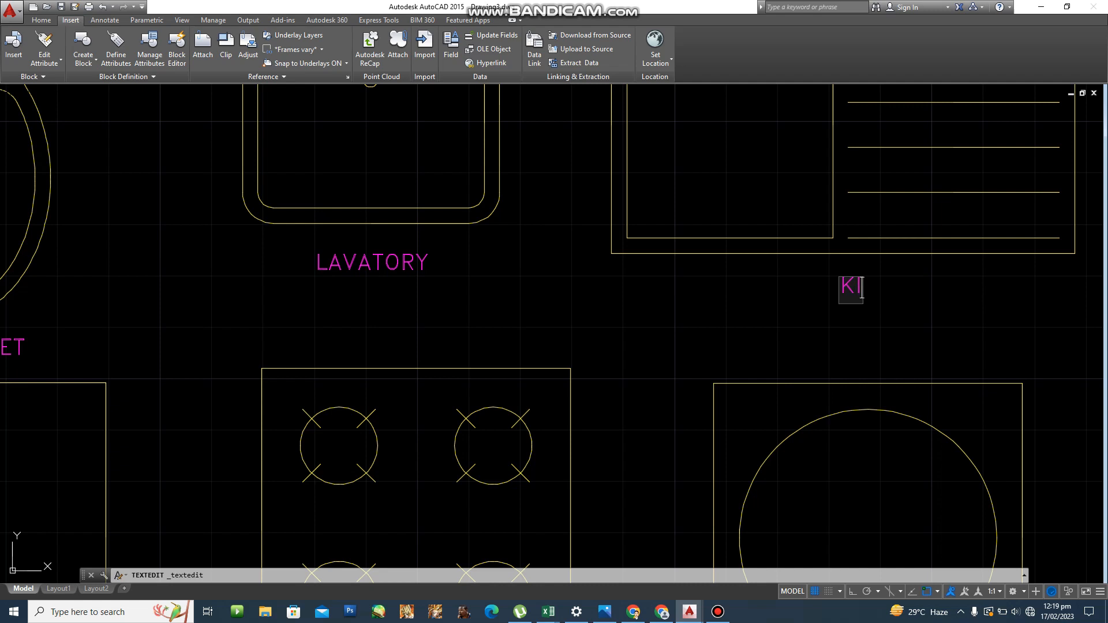
pyautogui.write('ITCHEN')
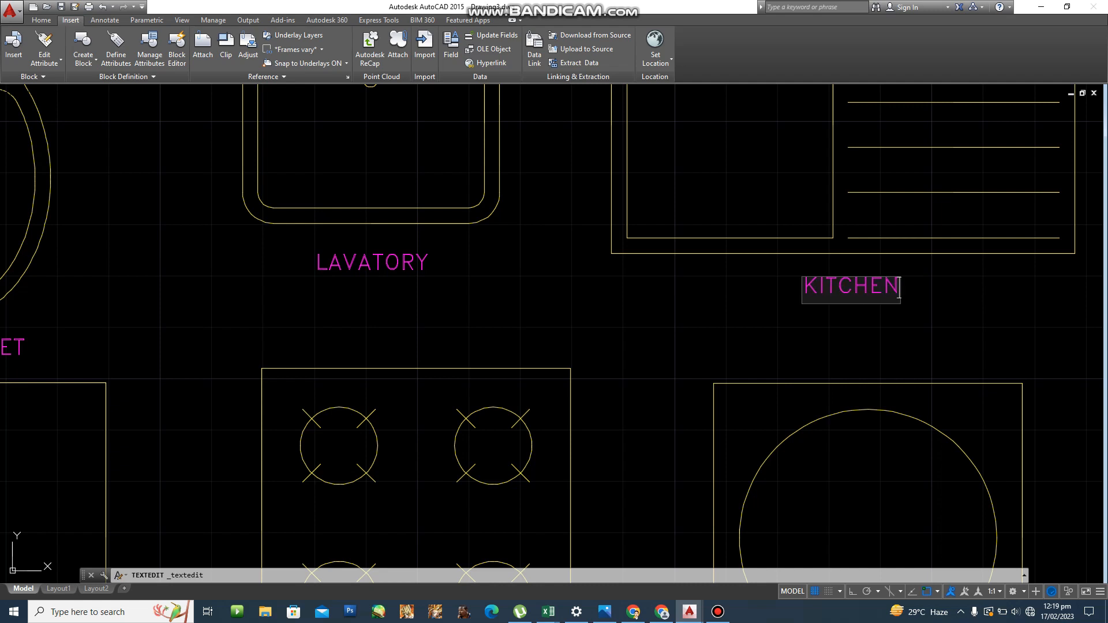
pyautogui.write(' SINK')
pyautogui.press('Return')
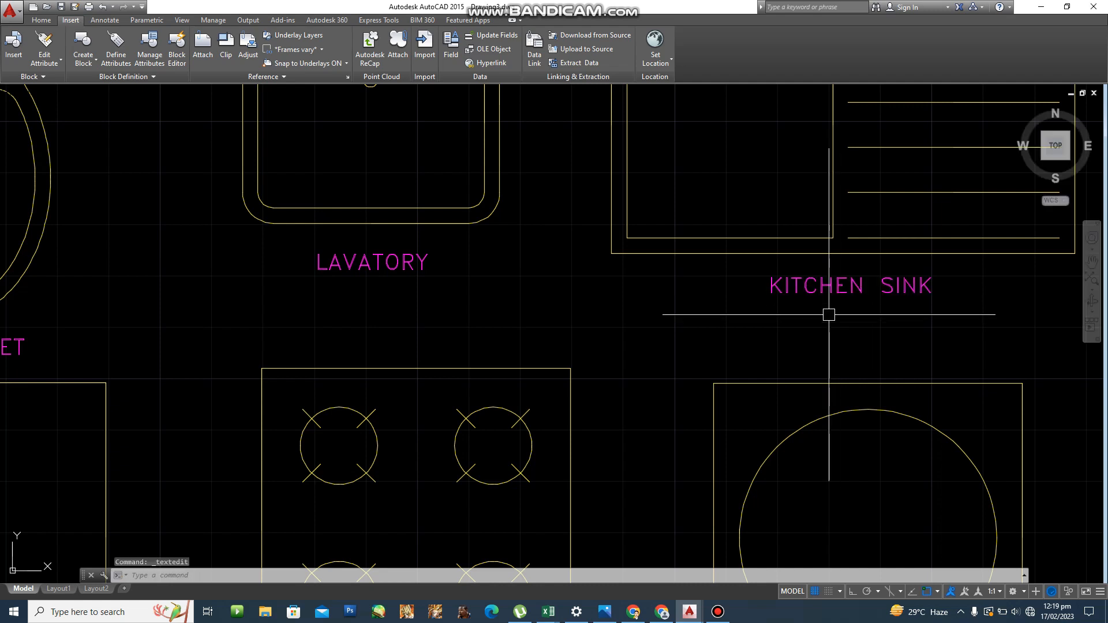
pyautogui.scroll(-5, 829, 314)
pyautogui.scroll(8, 631, 247)
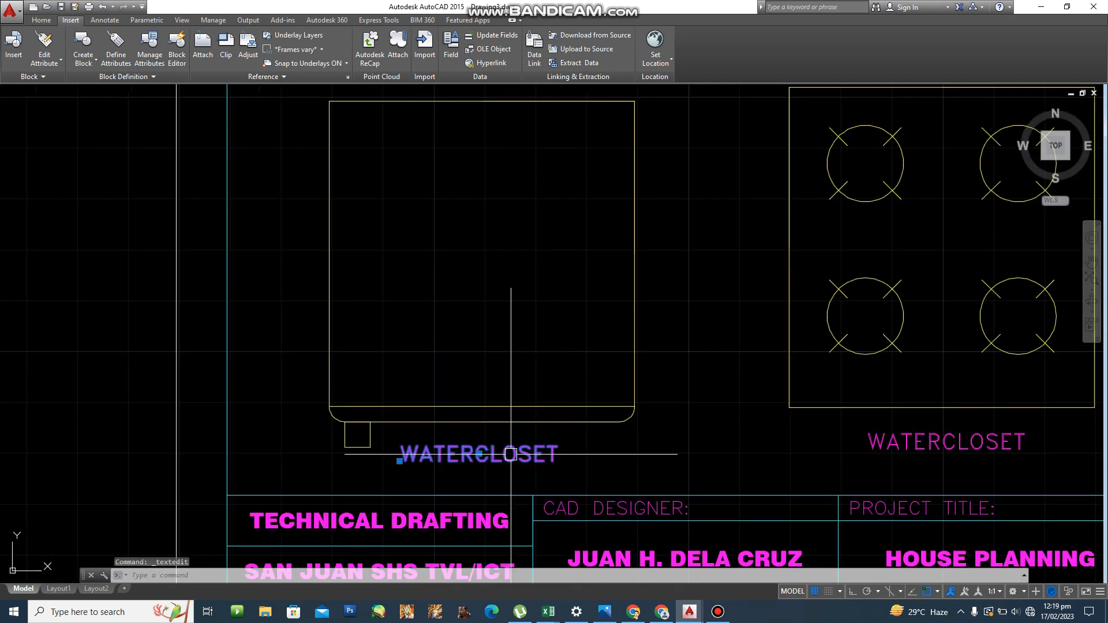
# Change the labels under the refrigerator and four-burner symbols to REFRIGERATOR and RANGE.
pyautogui.doubleClick(511, 454)
pyautogui.write('R')
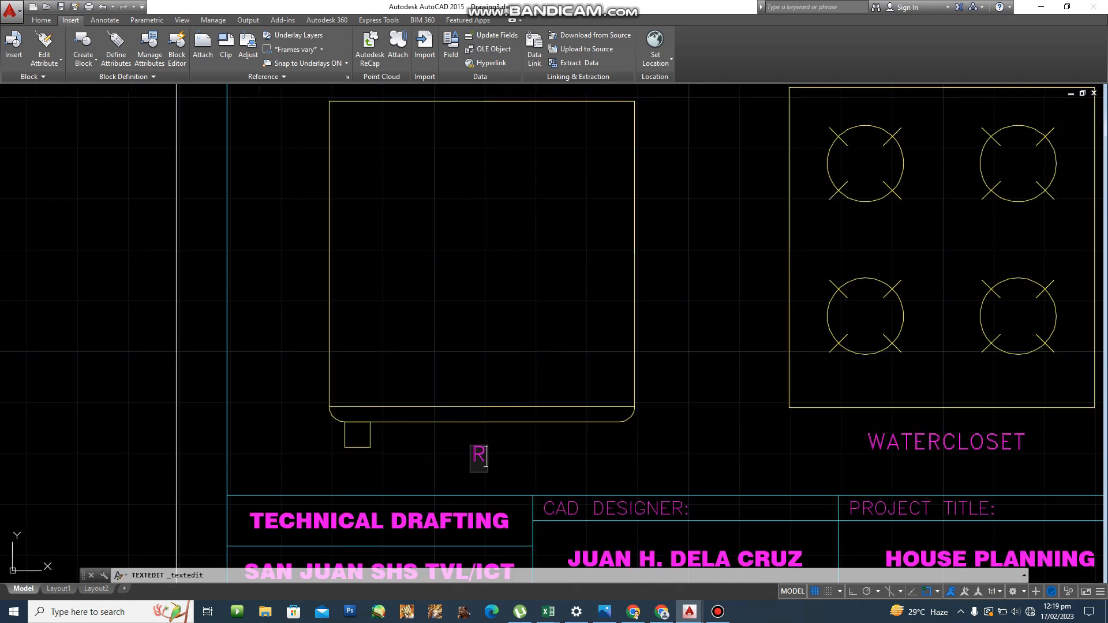
pyautogui.write('EFRIGERATOR')
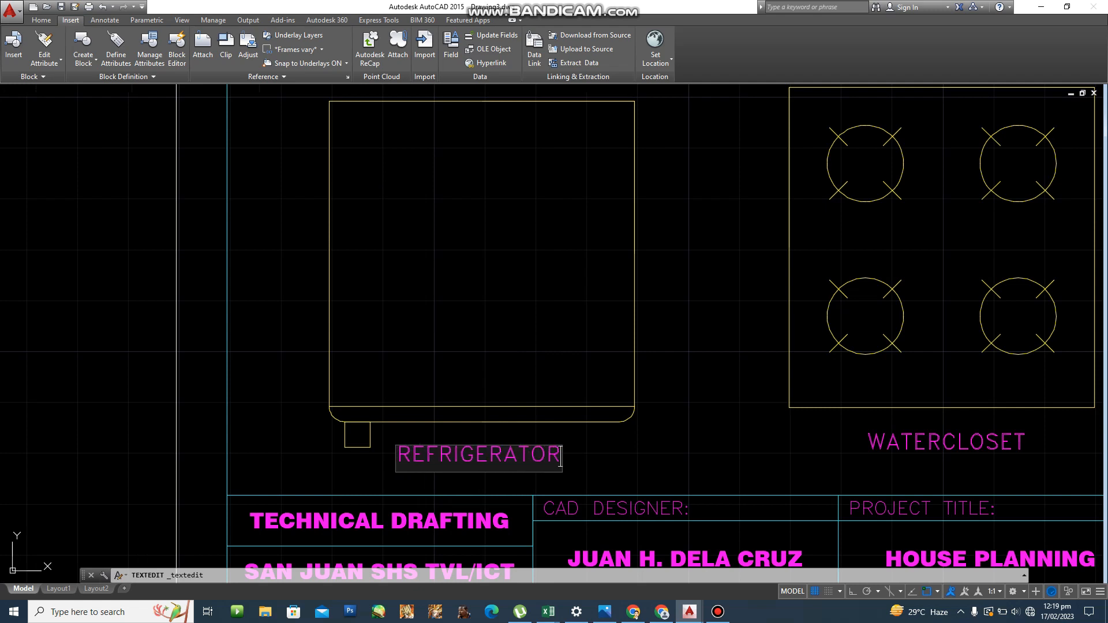
pyautogui.press('Return')
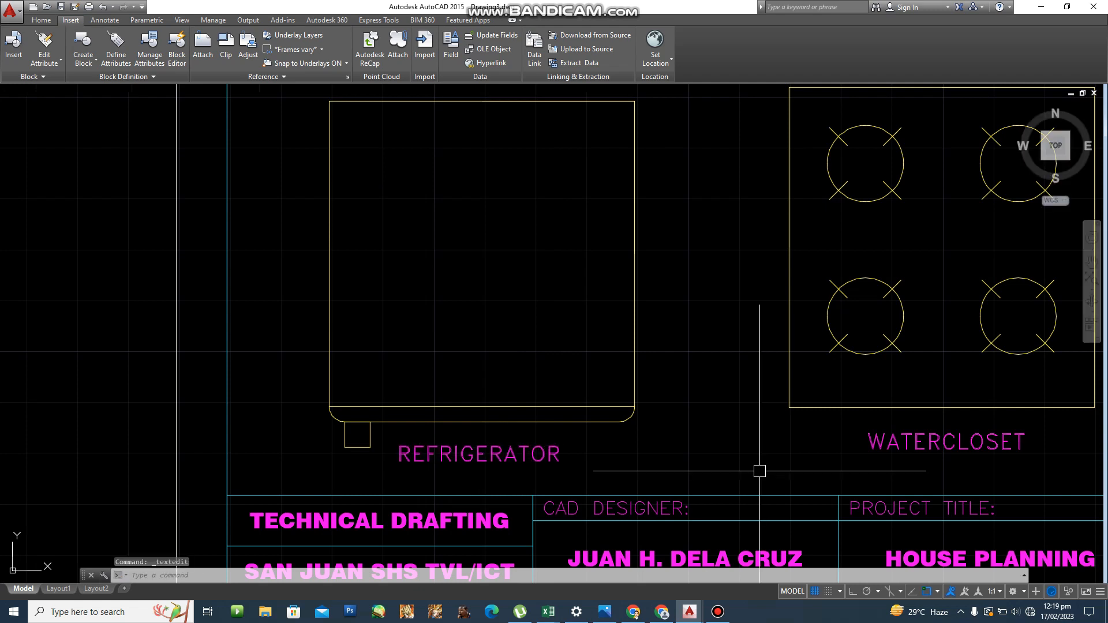
pyautogui.scroll(2, 759, 470)
pyautogui.moveTo(641, 513); pyautogui.dragTo(282, 490, button='middle')
pyautogui.doubleClick(692, 401)
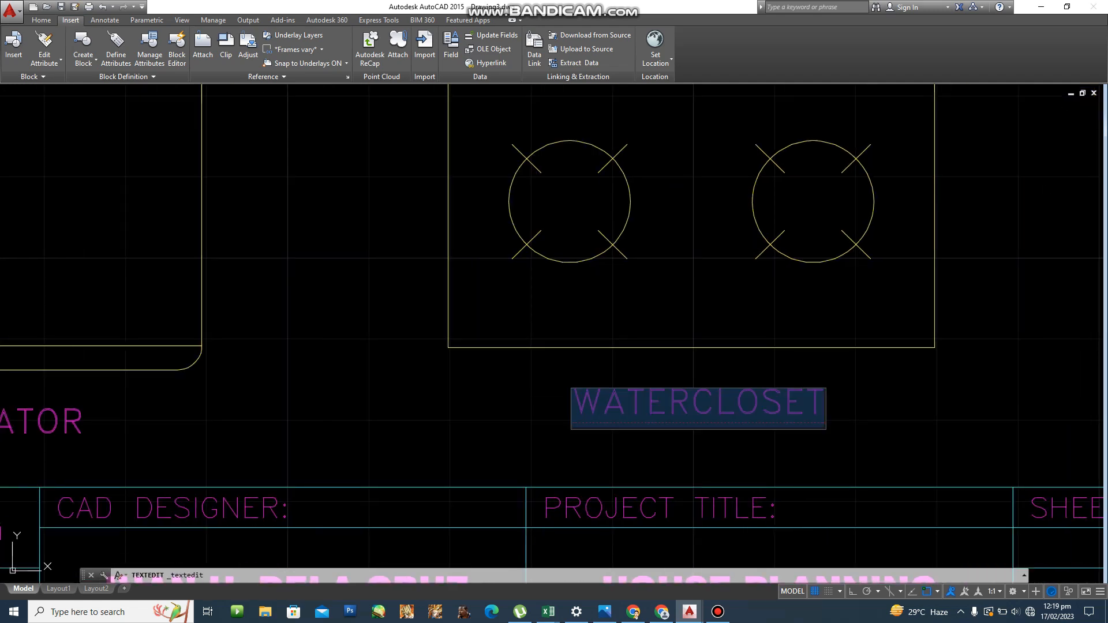
pyautogui.write('RANGE')
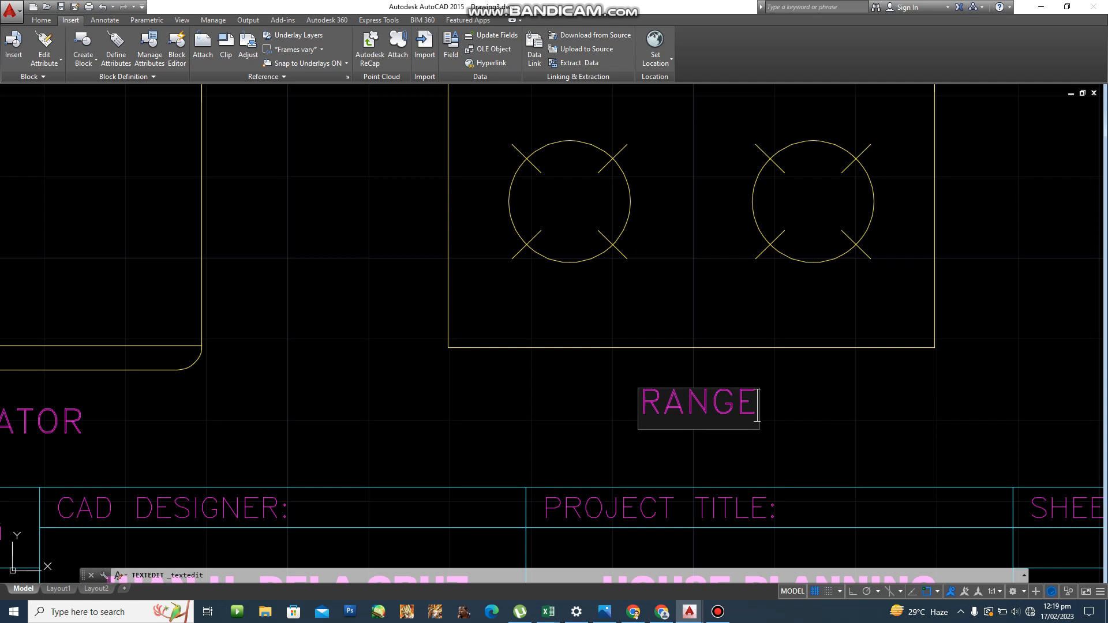
pyautogui.press('Return')
# Relabel the copy under the round-door symbol DRYER and view the whole plate.
pyautogui.scroll(-2, 739, 410)
pyautogui.moveTo(666, 427); pyautogui.dragTo(70, 431, button='middle')
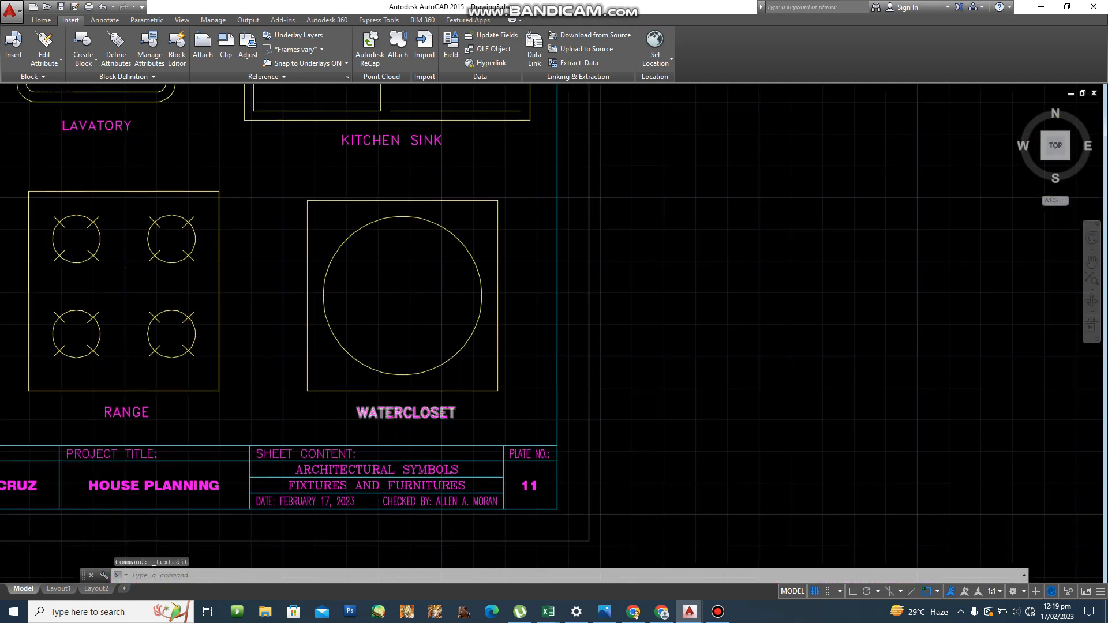
pyautogui.scroll(1, 453, 414)
pyautogui.doubleClick(407, 409)
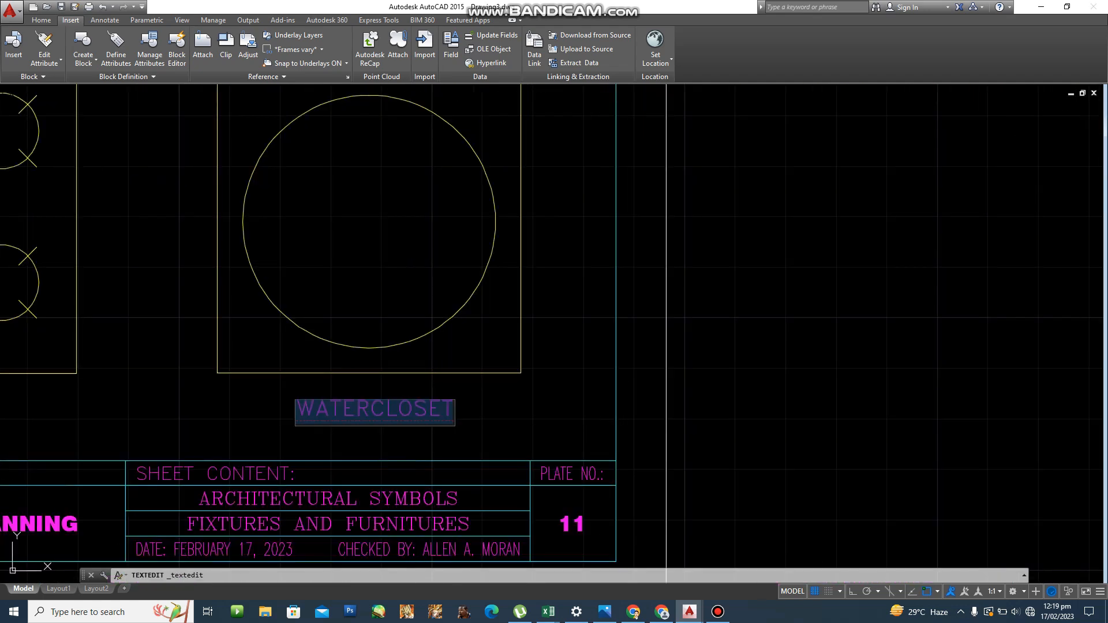
pyautogui.write('DRYER')
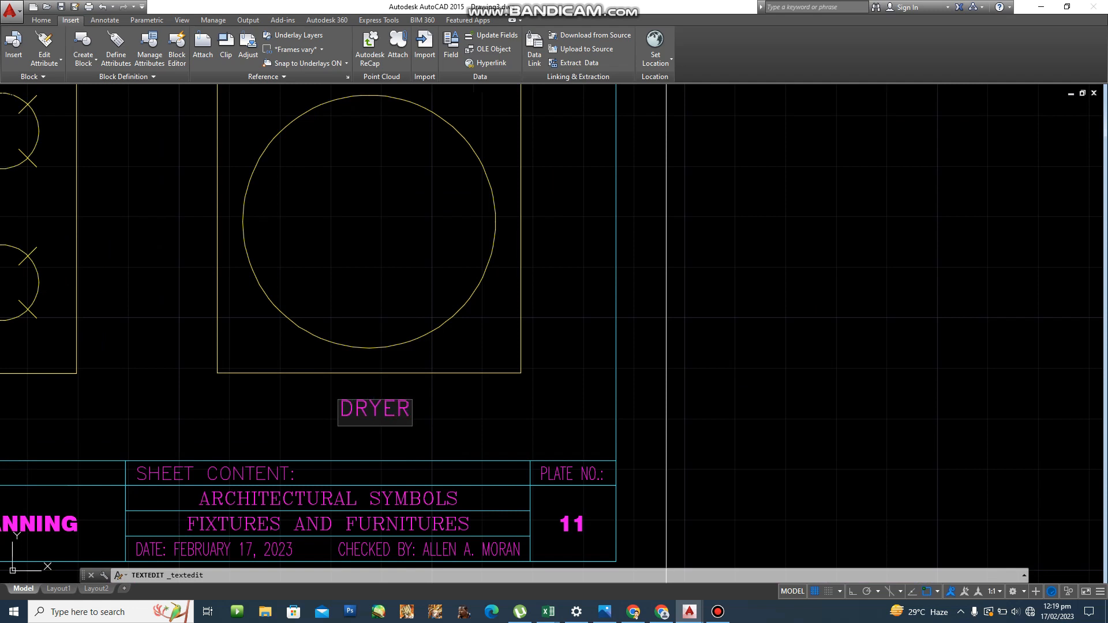
pyautogui.press('Return')
pyautogui.scroll(-1, 578, 281)
pyautogui.scroll(-1, 581, 293)
pyautogui.moveTo(586, 302)
pyautogui.mouseDown(button='middle')
pyautogui.moveTo(635, 387)
pyautogui.moveTo(564, 379)
pyautogui.moveTo(610, 399)
pyautogui.mouseUp(button='middle')
pyautogui.scroll(-2, 635, 386)
pyautogui.scroll(2, 572, 379)
pyautogui.press('Escape')
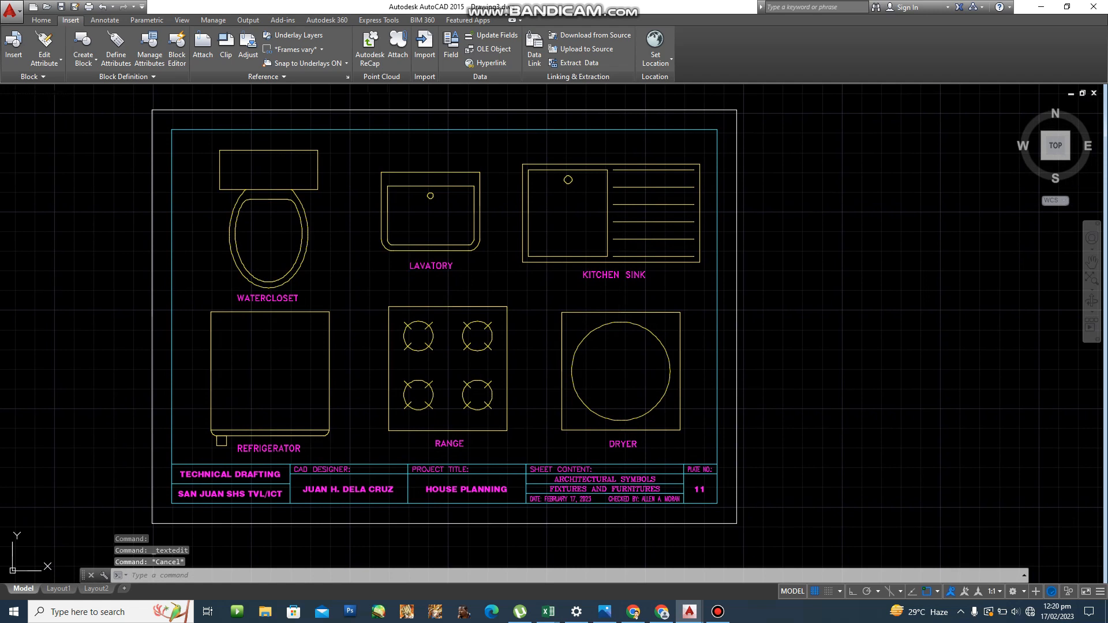
# Set the plotter to PublishToWeb PNG.pc3 with its default Sun Hi-Res paper.
pyautogui.hotkey('ctrl', 'p')
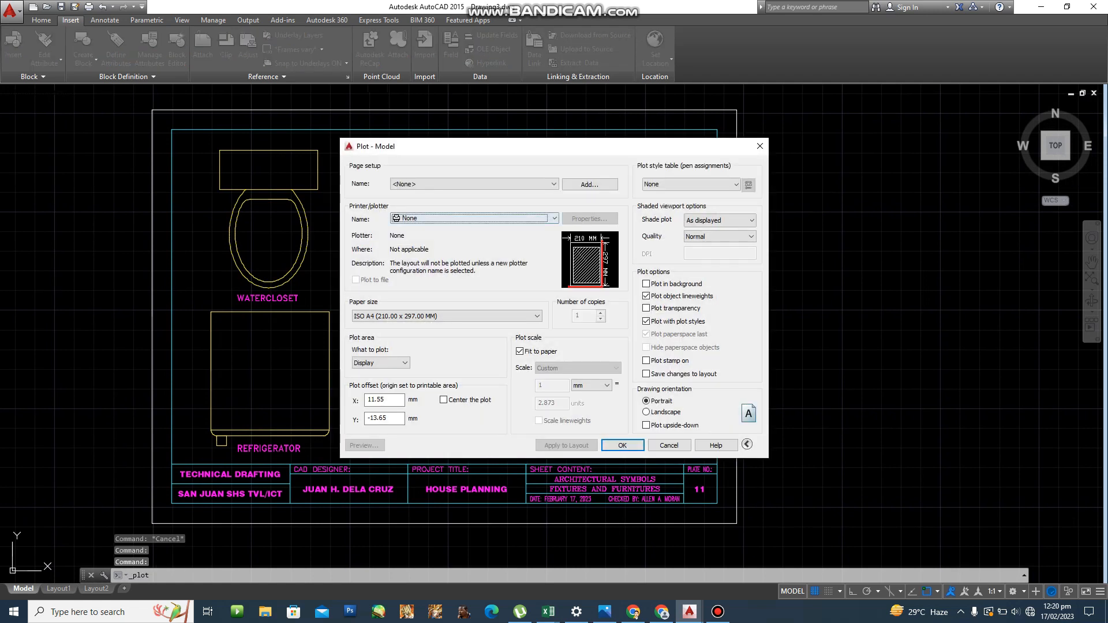
pyautogui.click(476, 219)
pyautogui.scroll(-4, 470, 252)
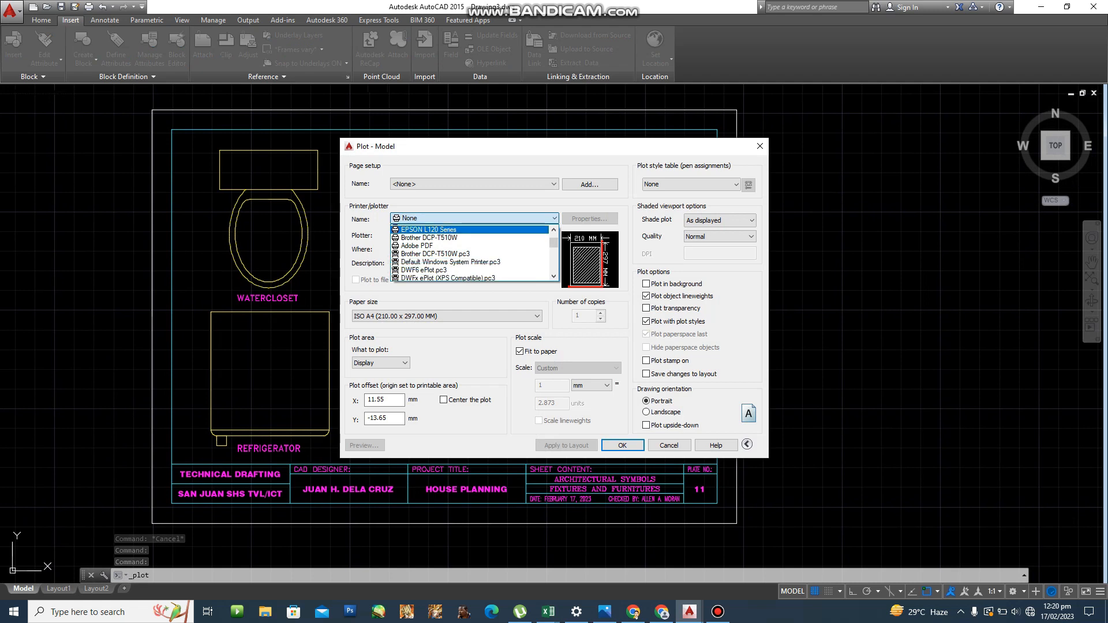
pyautogui.scroll(-1, 470, 252)
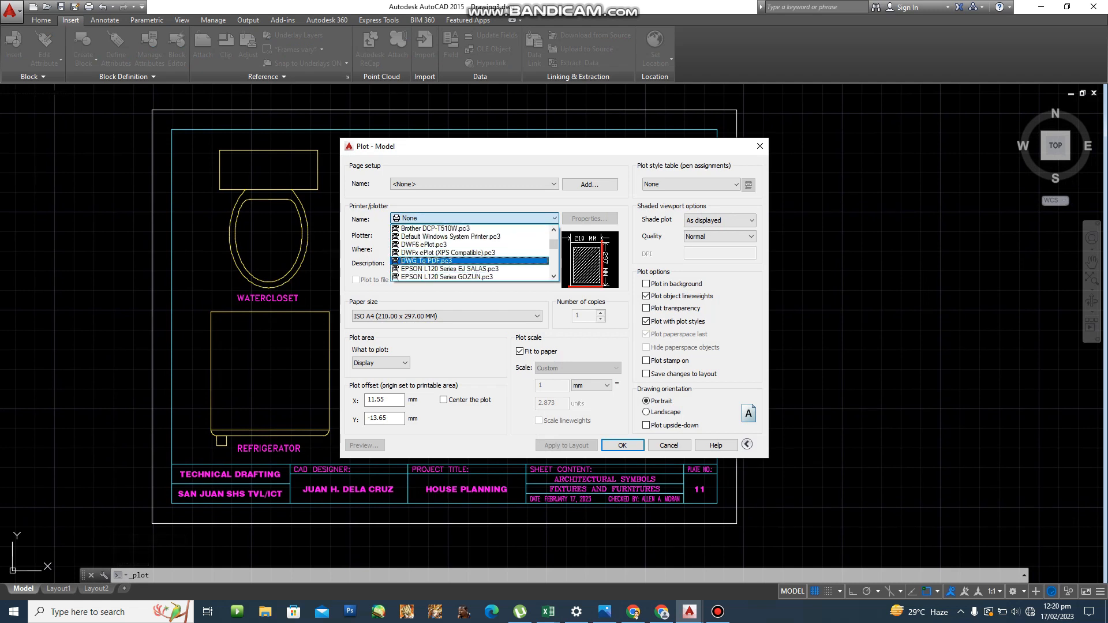
pyautogui.scroll(-1, 470, 253)
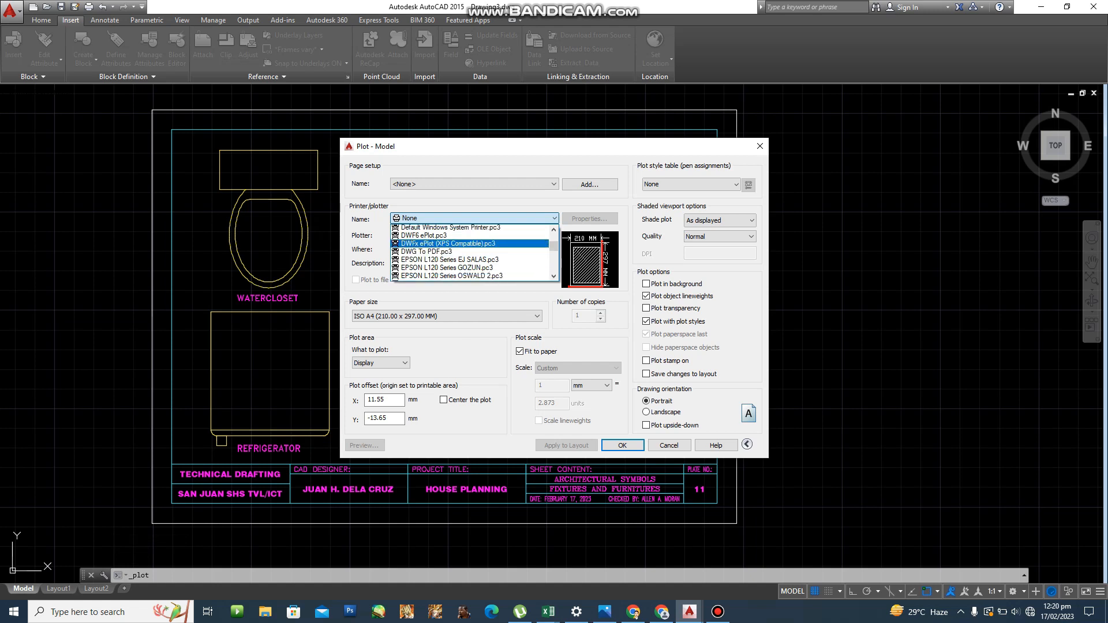
pyautogui.scroll(-2, 470, 244)
pyautogui.moveTo(553, 248); pyautogui.dragTo(554, 266)
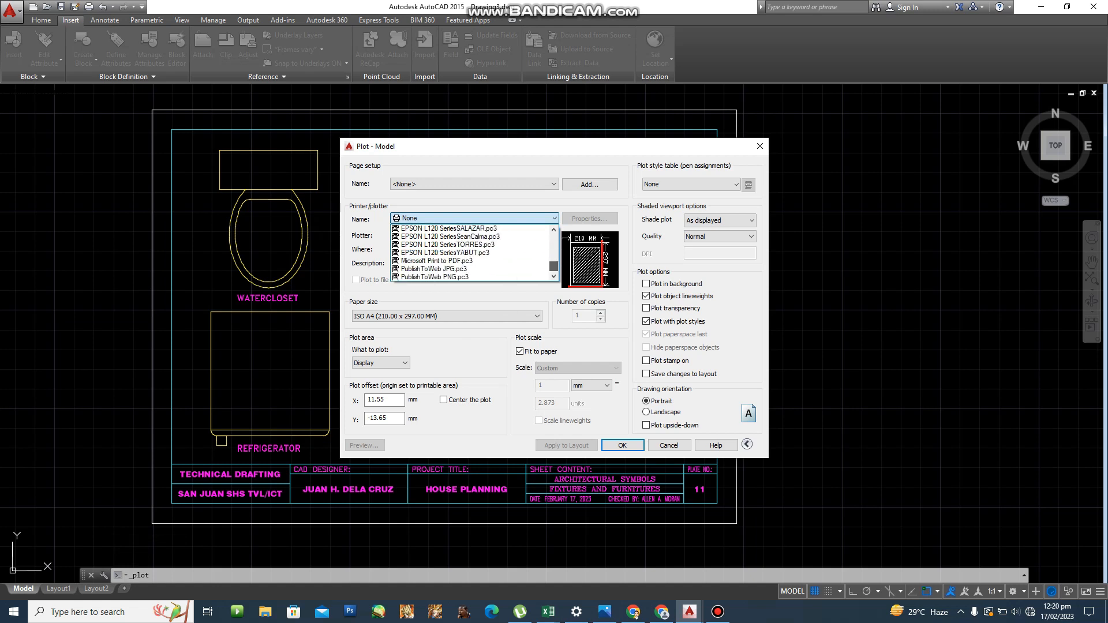
pyautogui.click(434, 269)
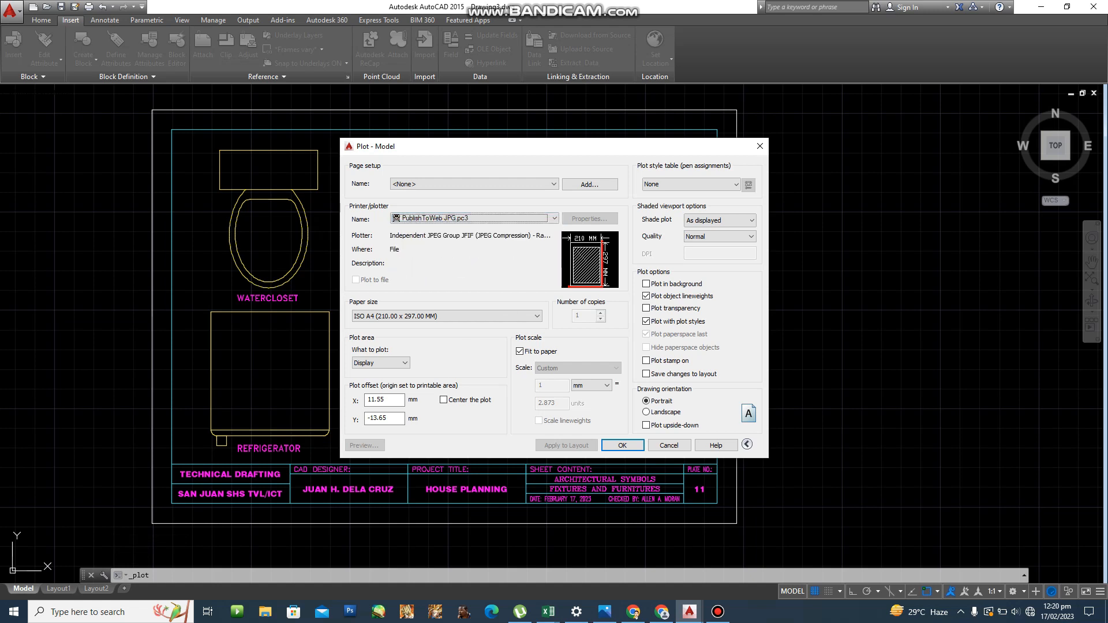
pyautogui.click(553, 218)
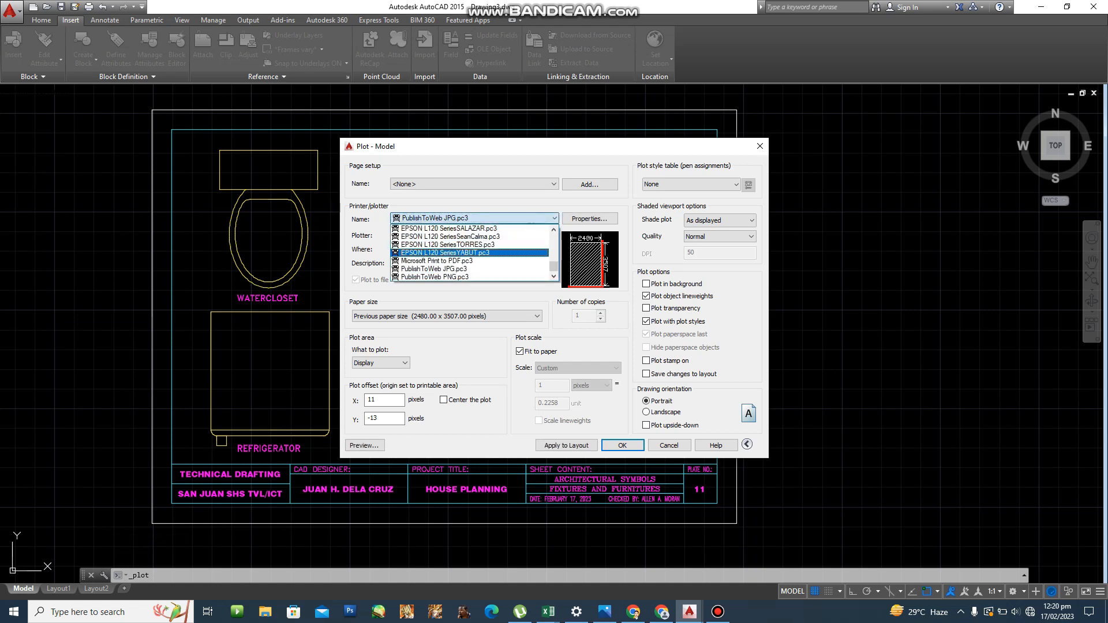
pyautogui.click(435, 277)
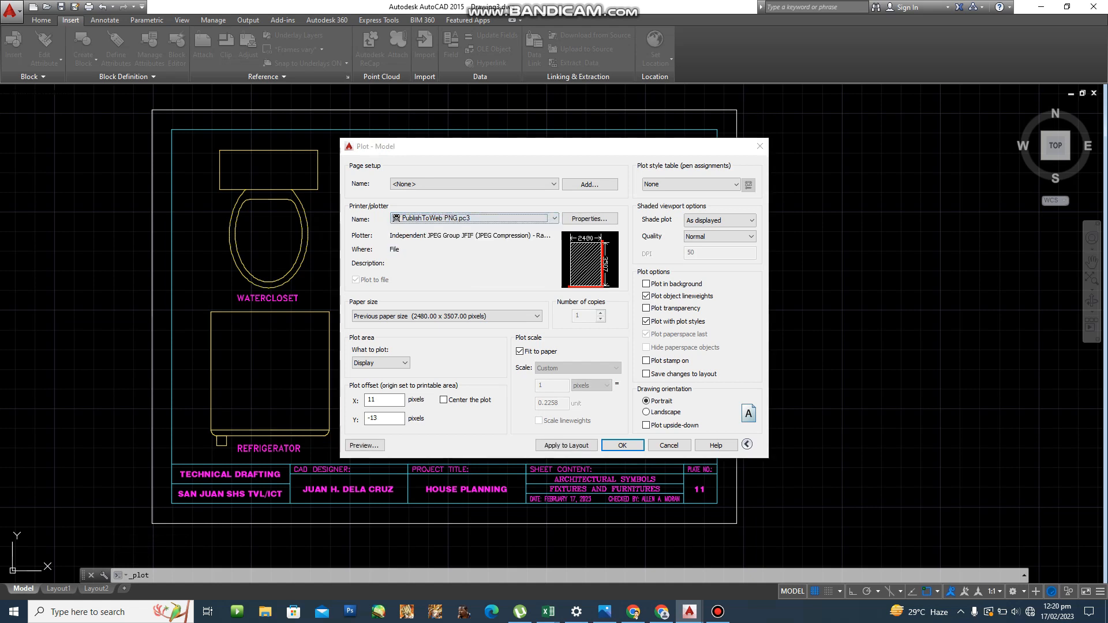
pyautogui.click(502, 269)
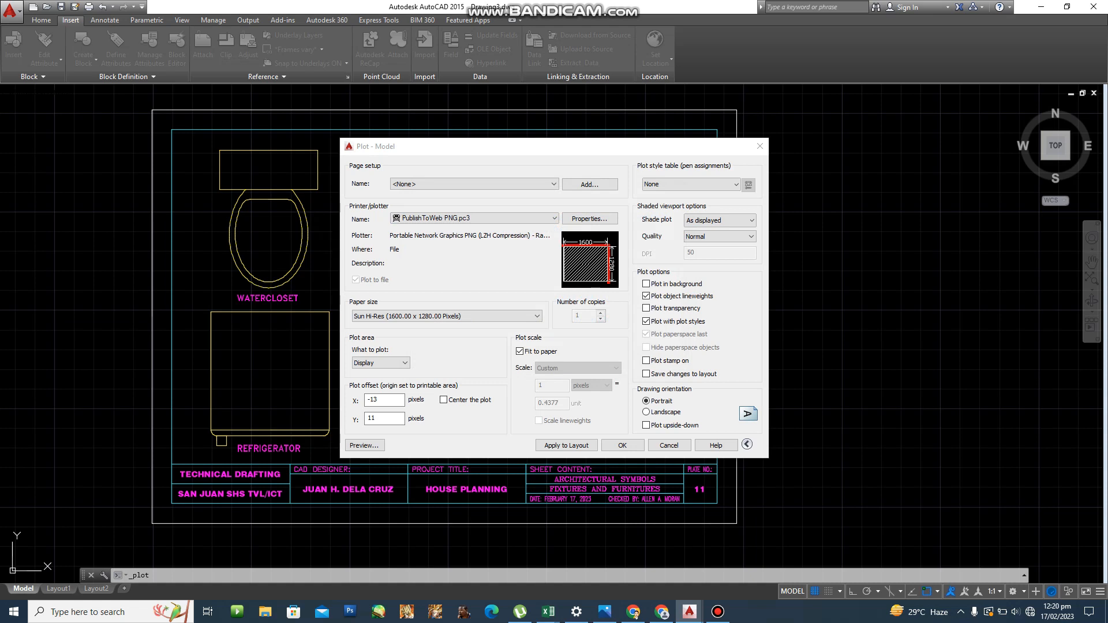
# Plot a window around the border, preview it, then close the plot settings.
pyautogui.click(404, 363)
pyautogui.click(370, 398)
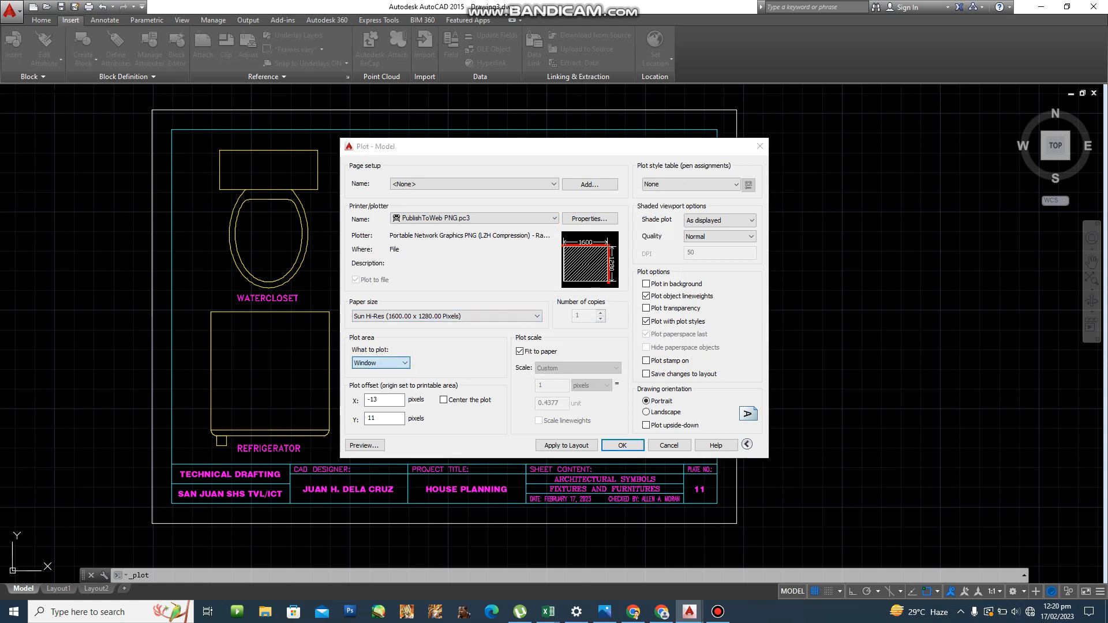
pyautogui.click(151, 523)
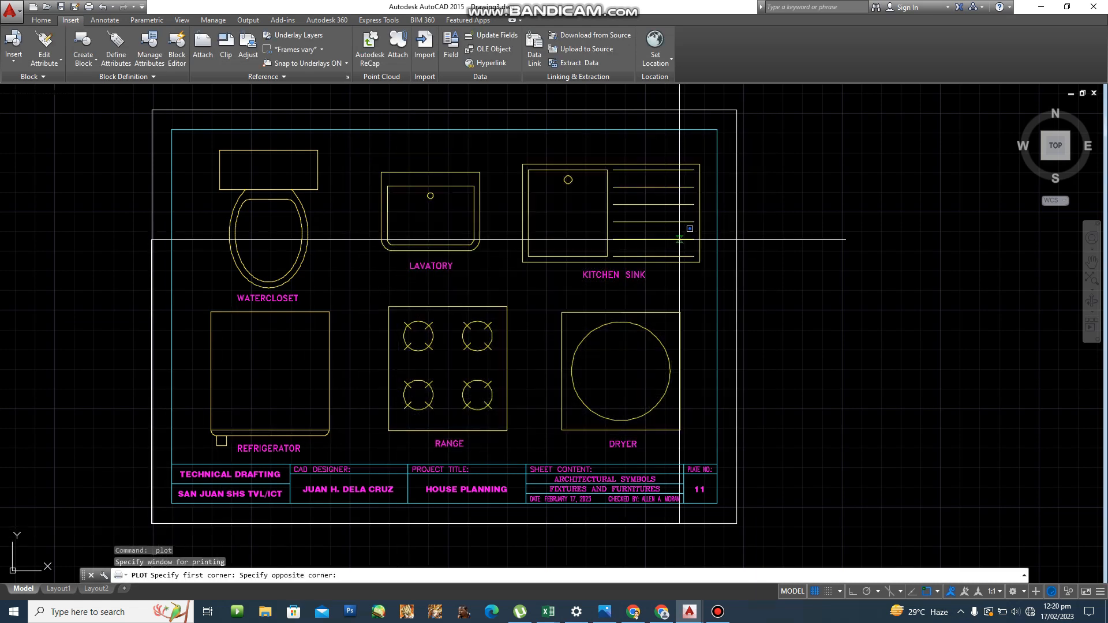
pyautogui.click(736, 109)
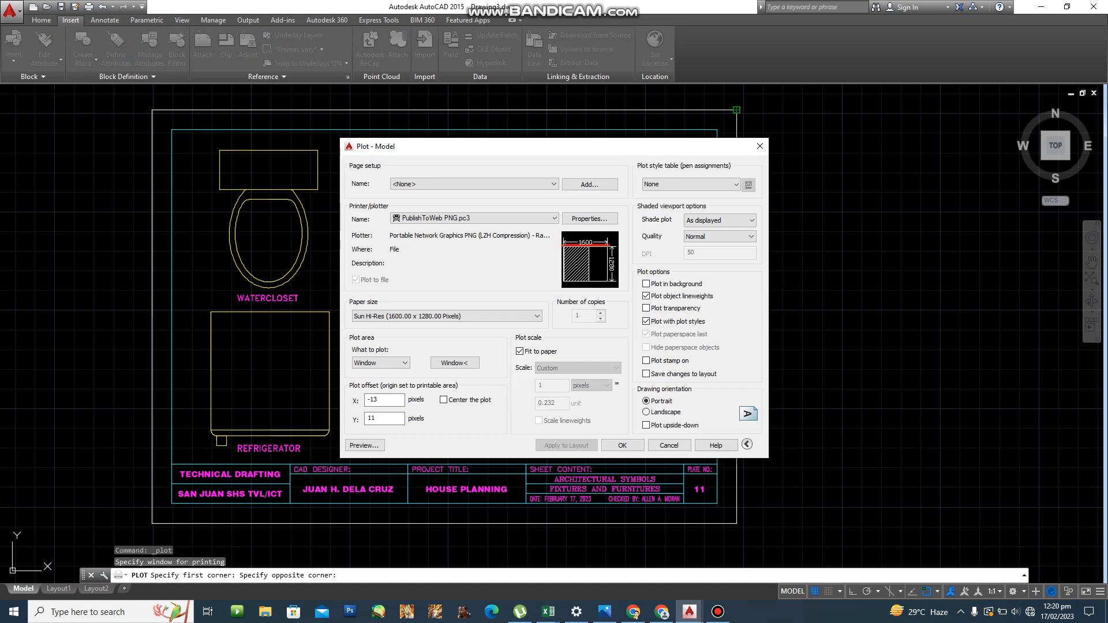
pyautogui.click(364, 445)
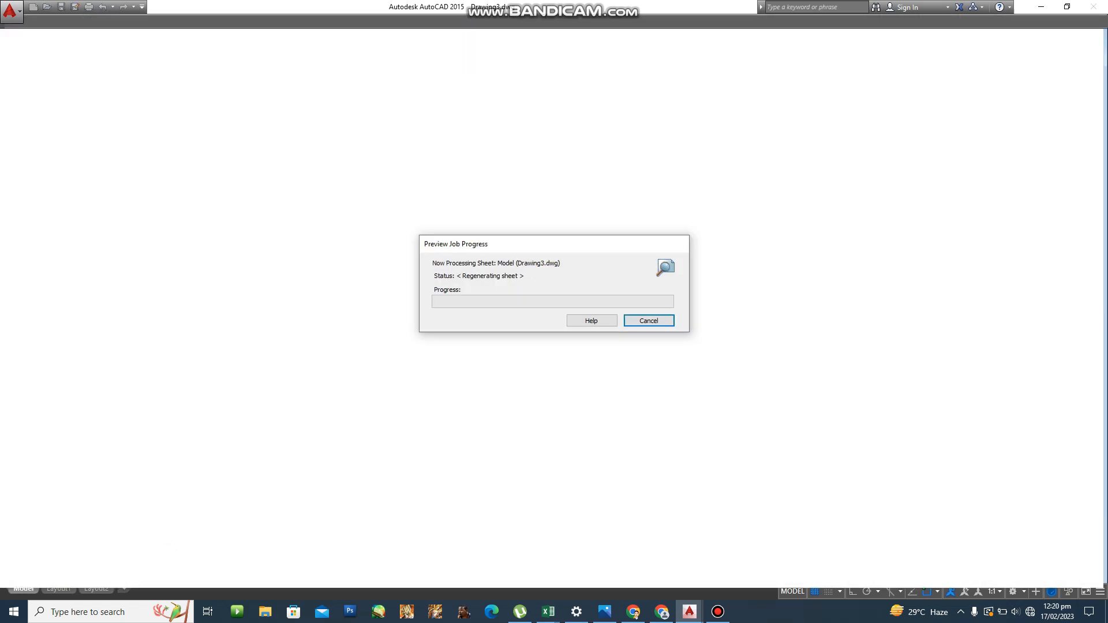
pyautogui.press('Escape')
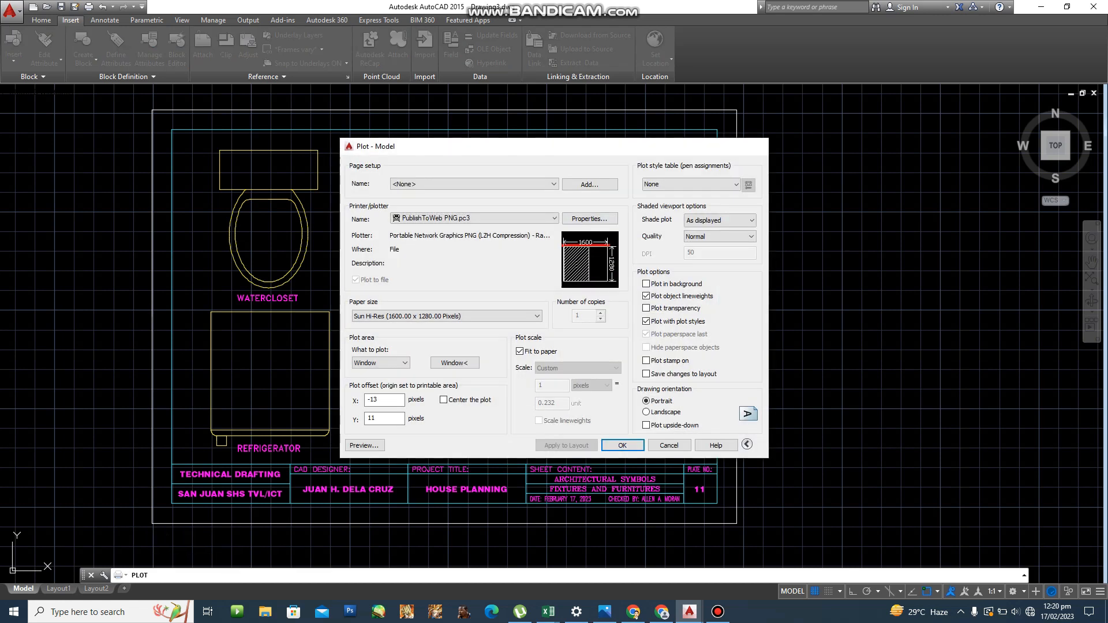
pyautogui.press('Escape')
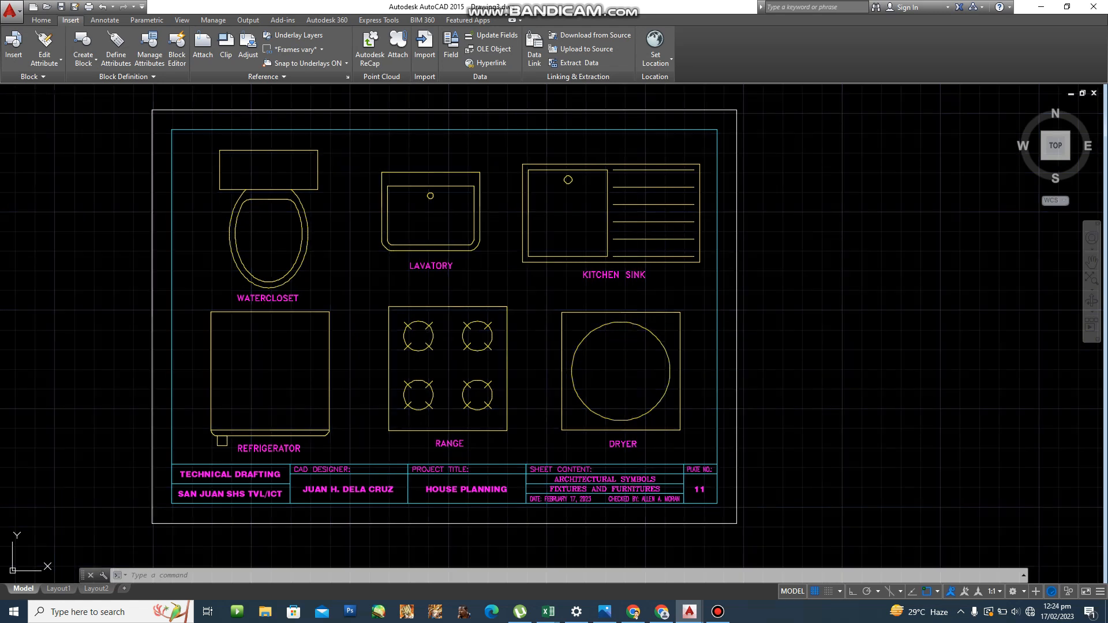
# Browse to Desktop > TECHNICAL DRAFTING > 11-DA VINCI for saving.
pyautogui.hotkey('ctrl', 's')
pyautogui.press('Escape')
pyautogui.press('Escape')
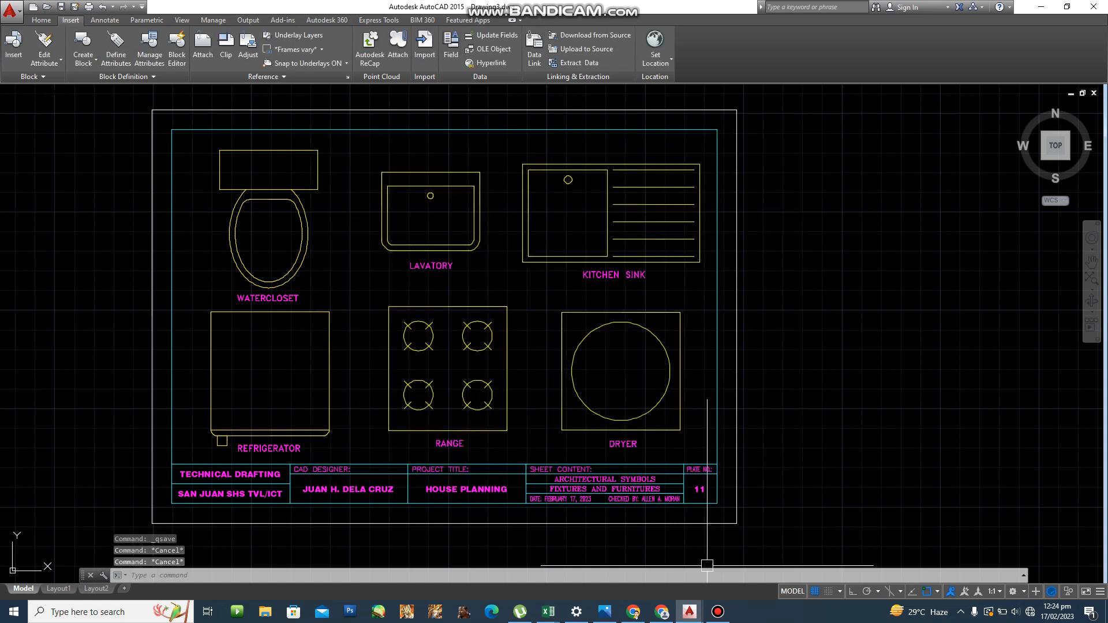
pyautogui.hotkey('ctrl', 's')
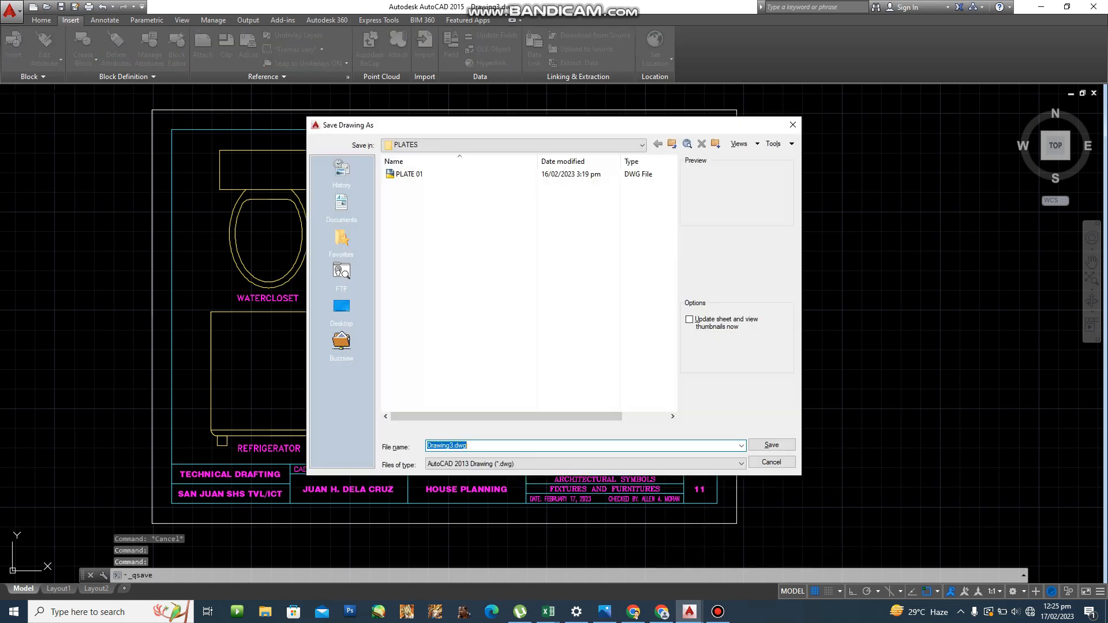
pyautogui.click(341, 306)
pyautogui.scroll(-3, 427, 382)
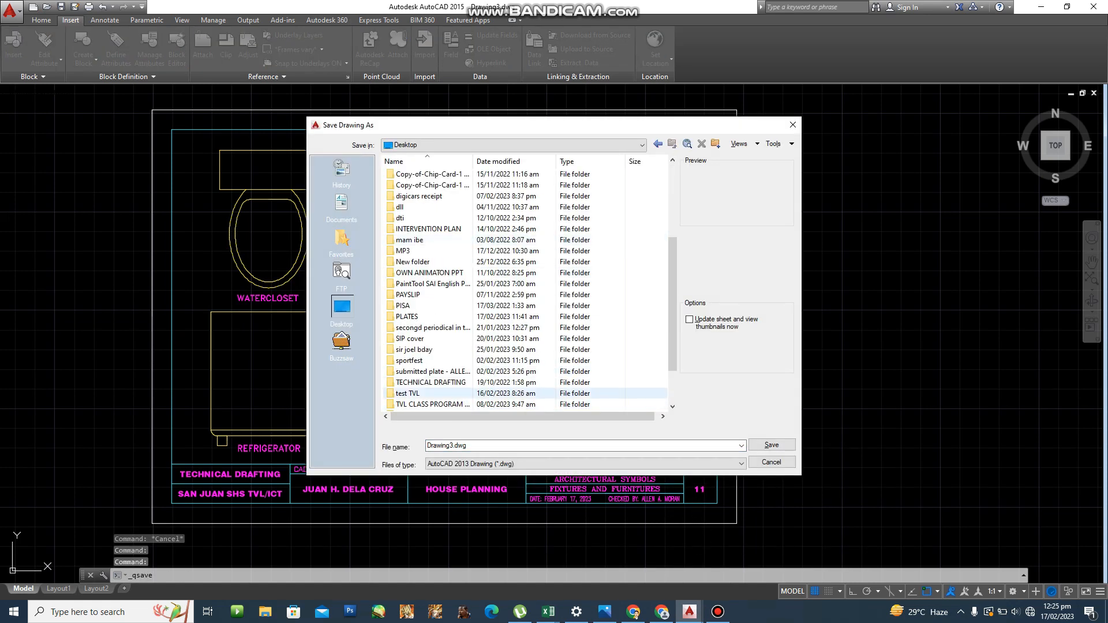
pyautogui.doubleClick(427, 382)
pyautogui.doubleClick(416, 185)
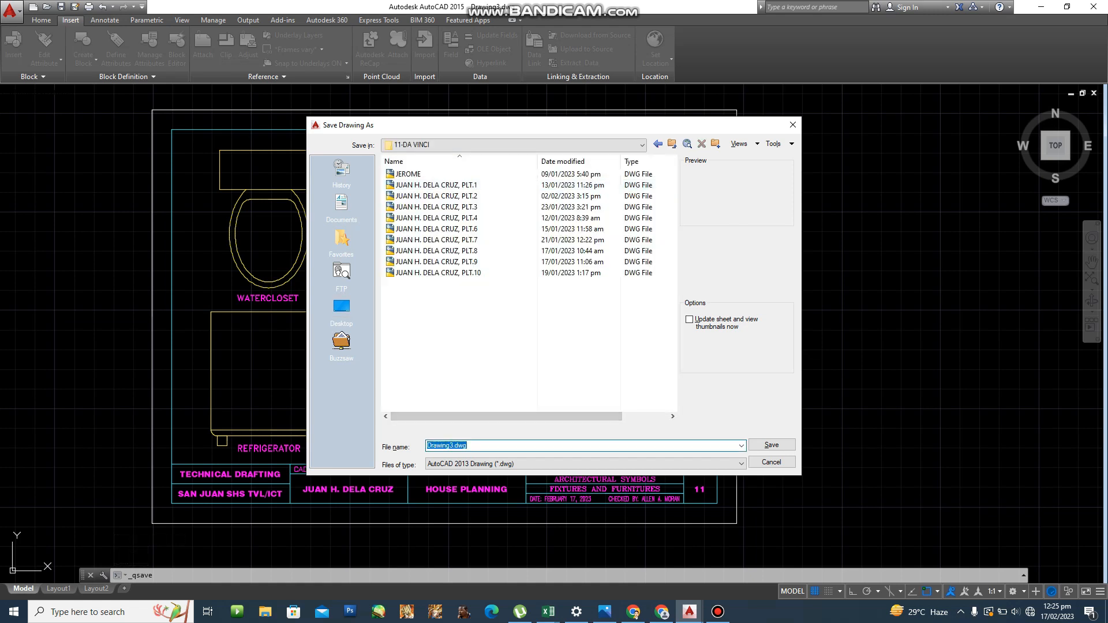
# Save the drawing named with the designer's name and plate number 11.
pyautogui.write('JUAN H.')
pyautogui.press('BackSpace')
pyautogui.press('BackSpace')
pyautogui.write('11')
pyautogui.press('Return')
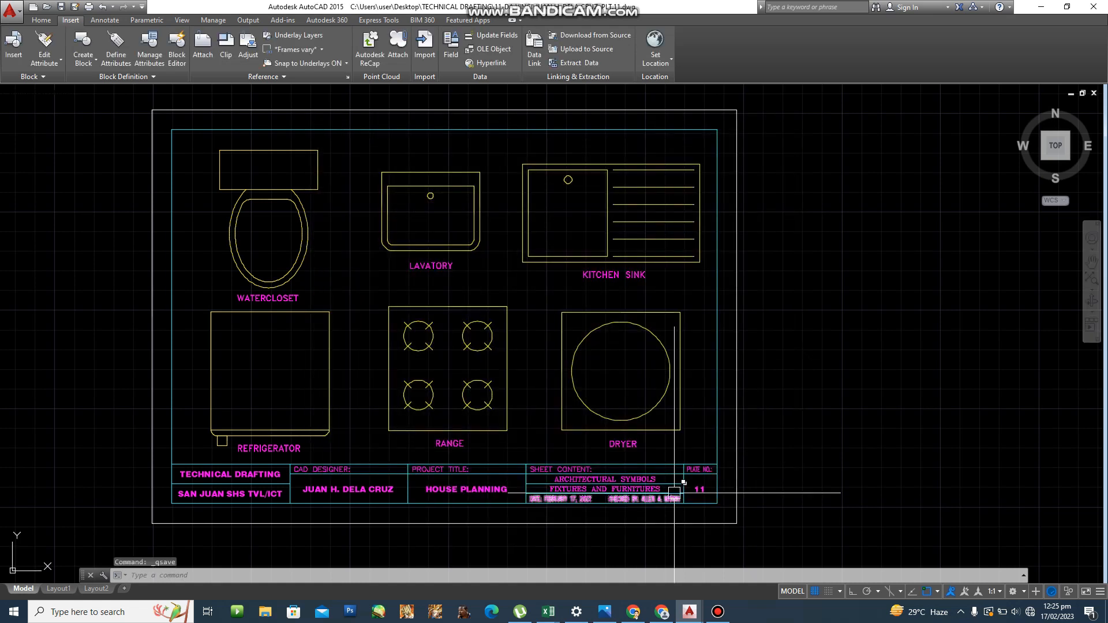